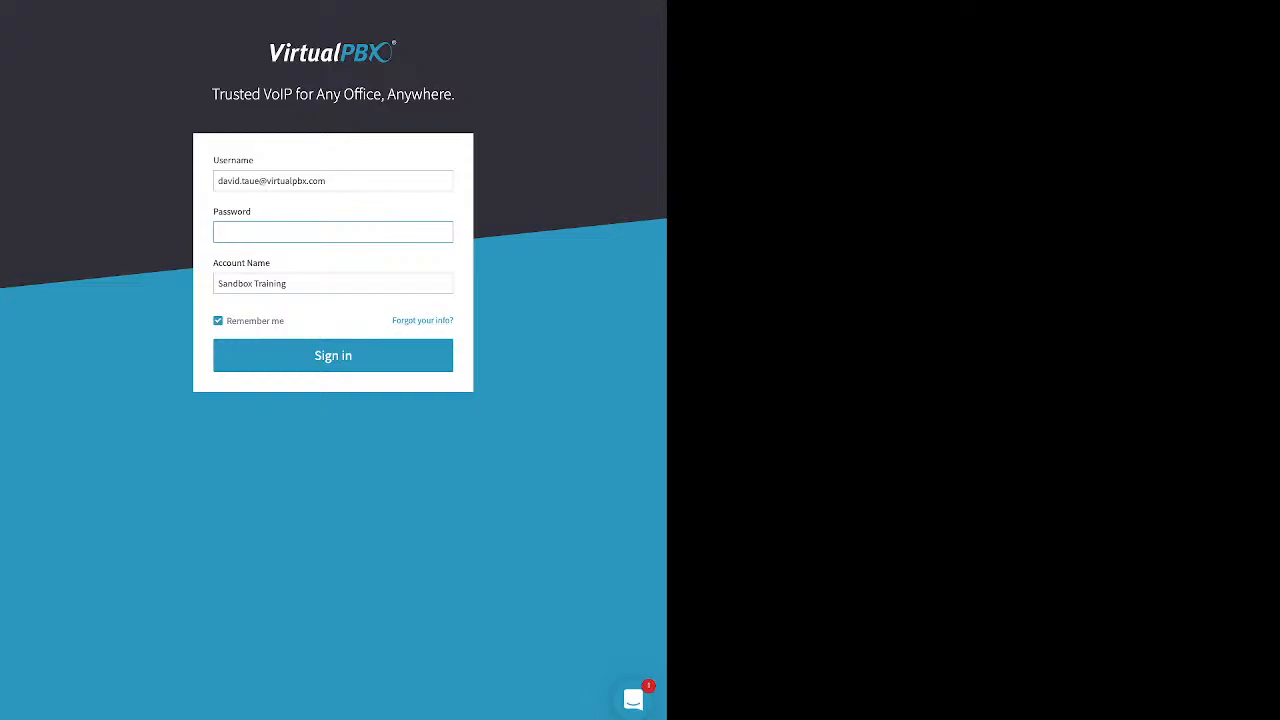
# - Open the password recovery form, then go back to the sign-in form
pyautogui.moveTo(392, 321); pyautogui.dragTo(455, 321)
pyautogui.click(460, 322)
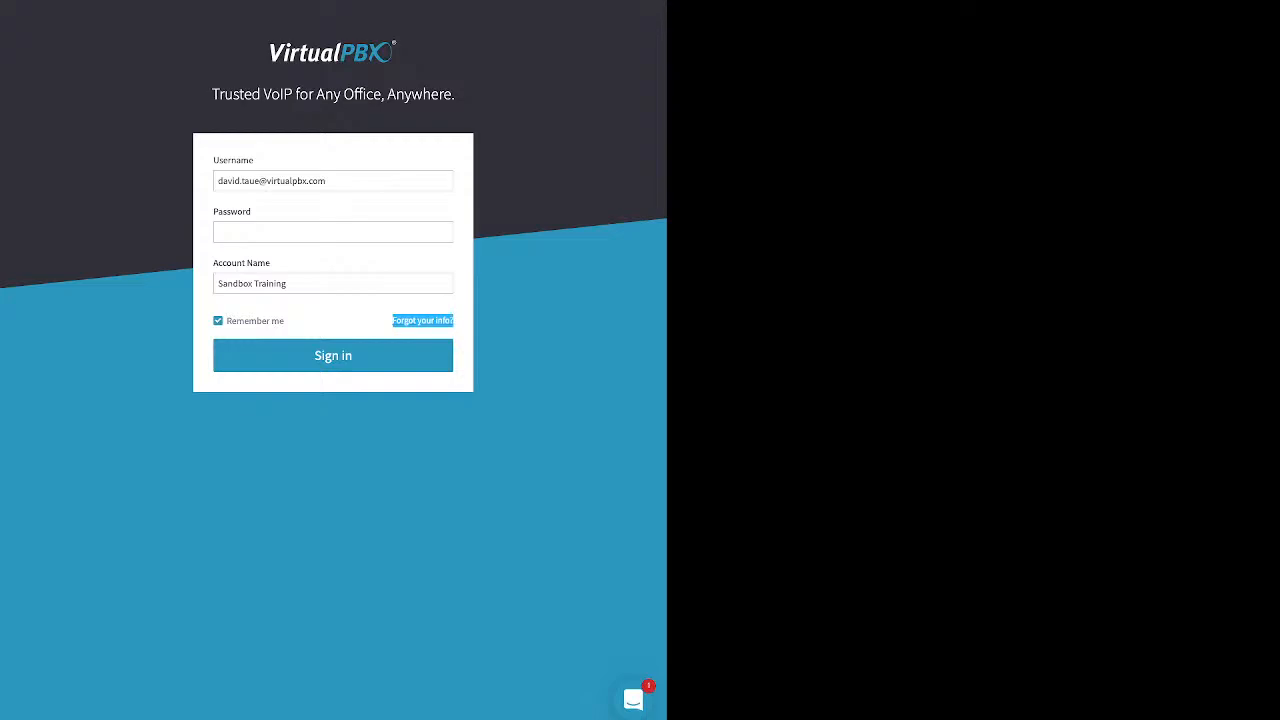
pyautogui.click(422, 320)
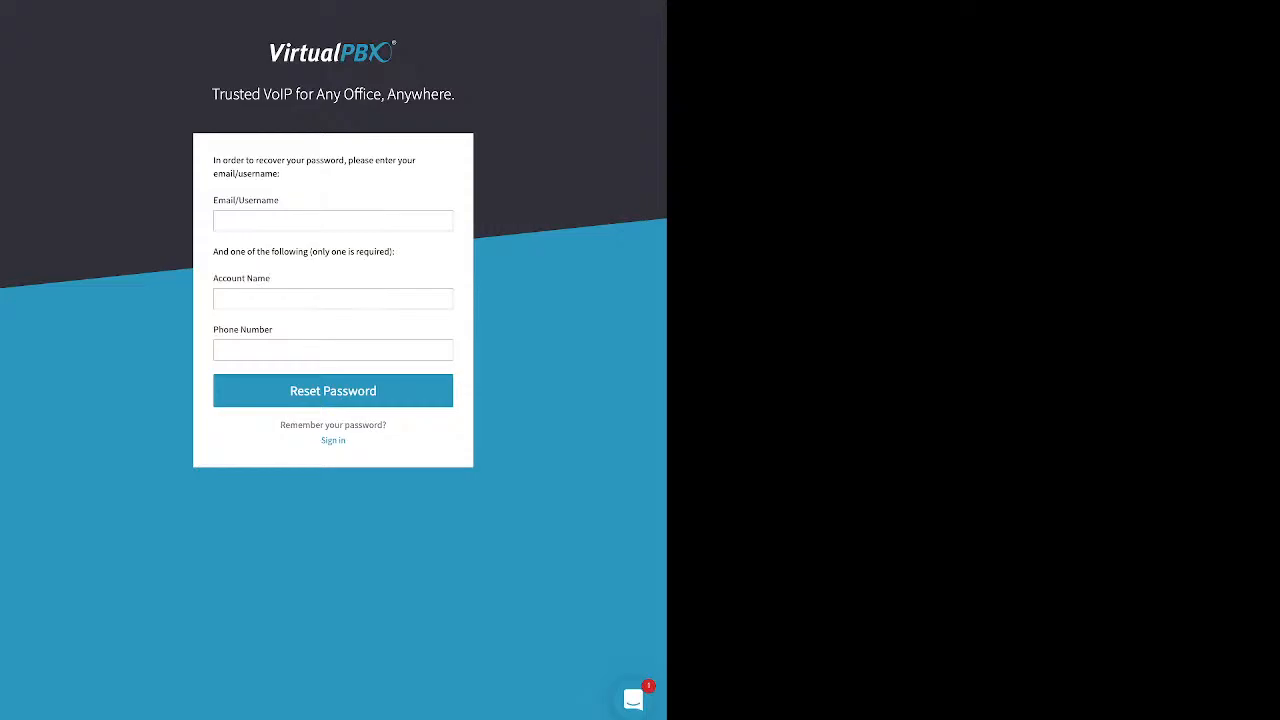
pyautogui.click(333, 440)
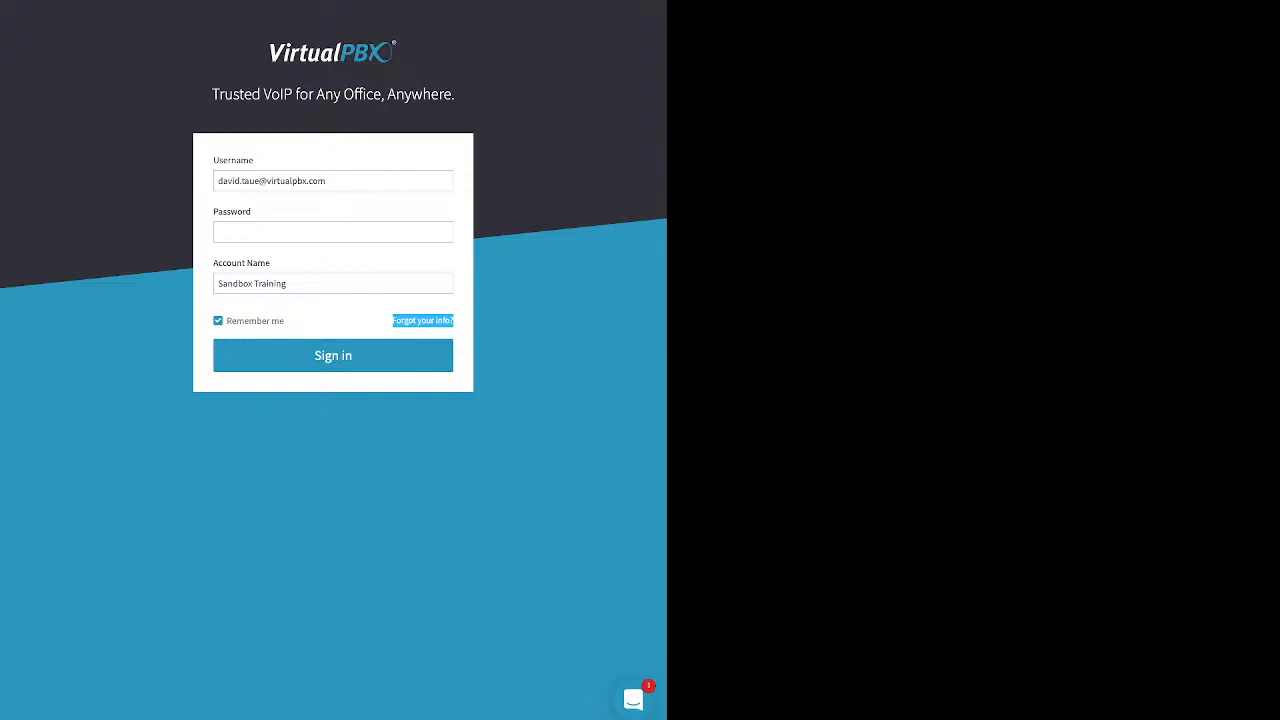
# - Enter the account password and sign in to the portal
pyautogui.click(333, 232)
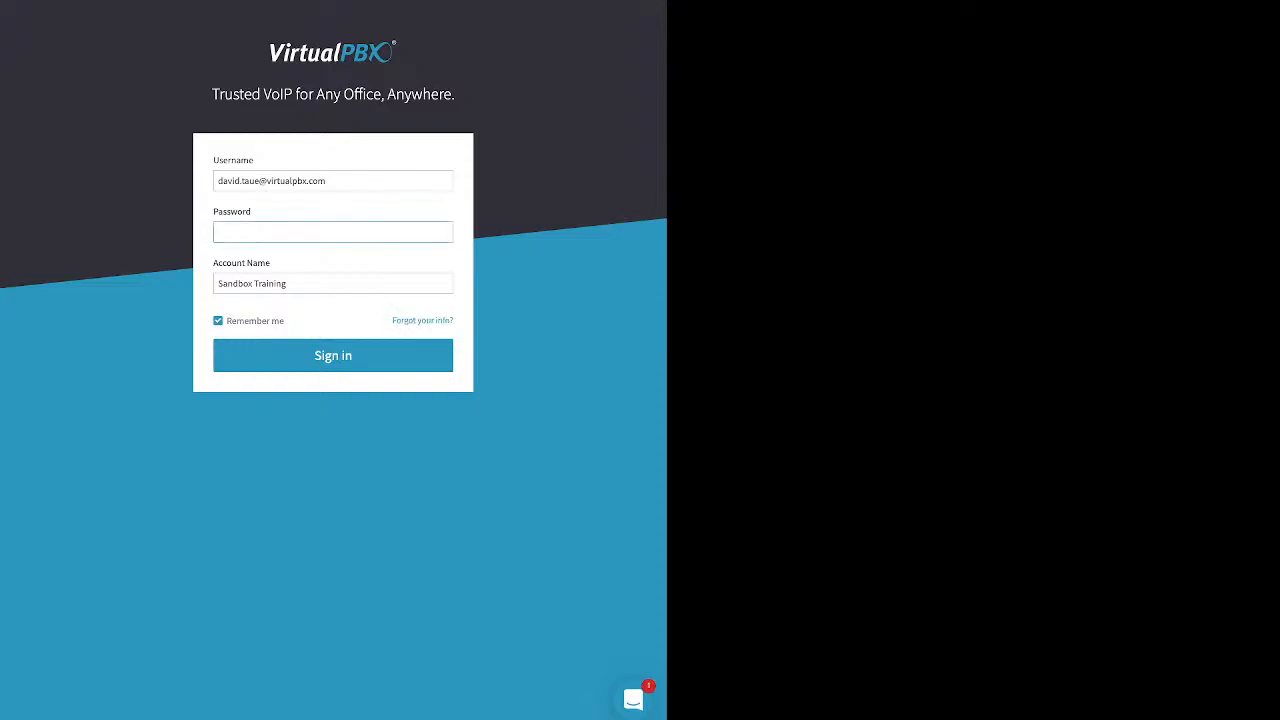
pyautogui.write('•••••••')
pyautogui.moveTo(285, 321); pyautogui.dragTo(226, 321)
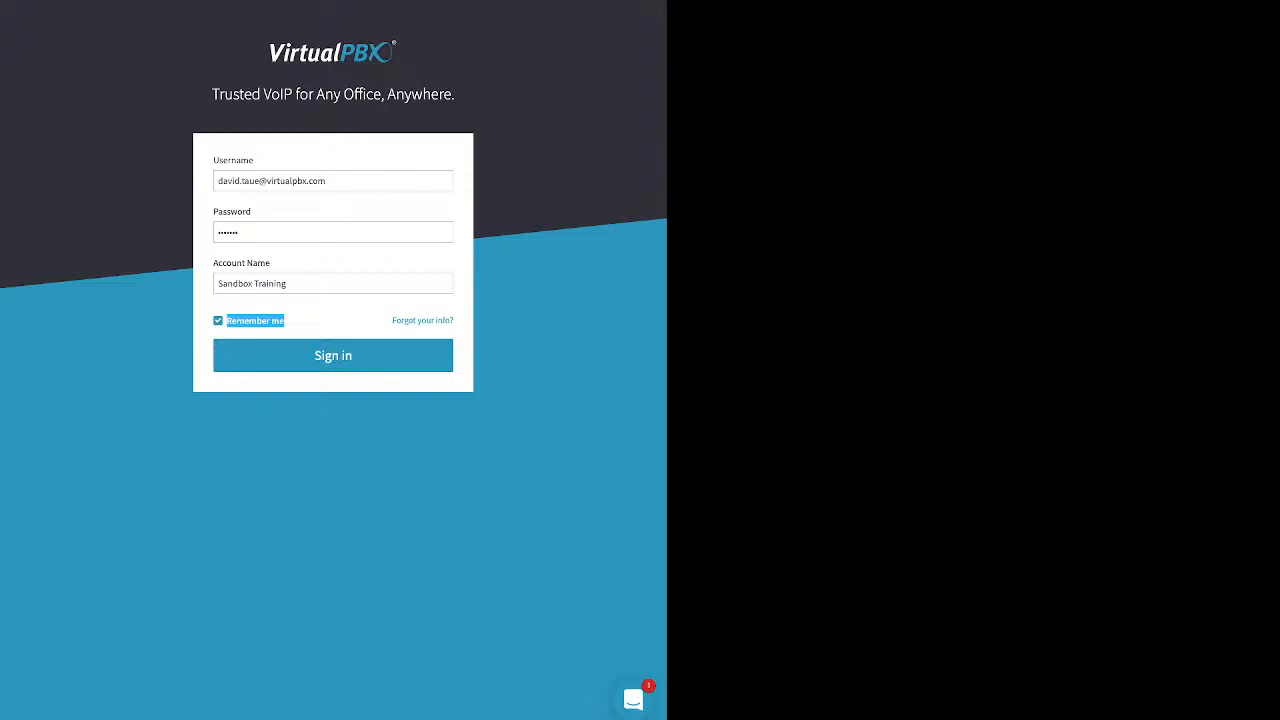
pyautogui.click(333, 356)
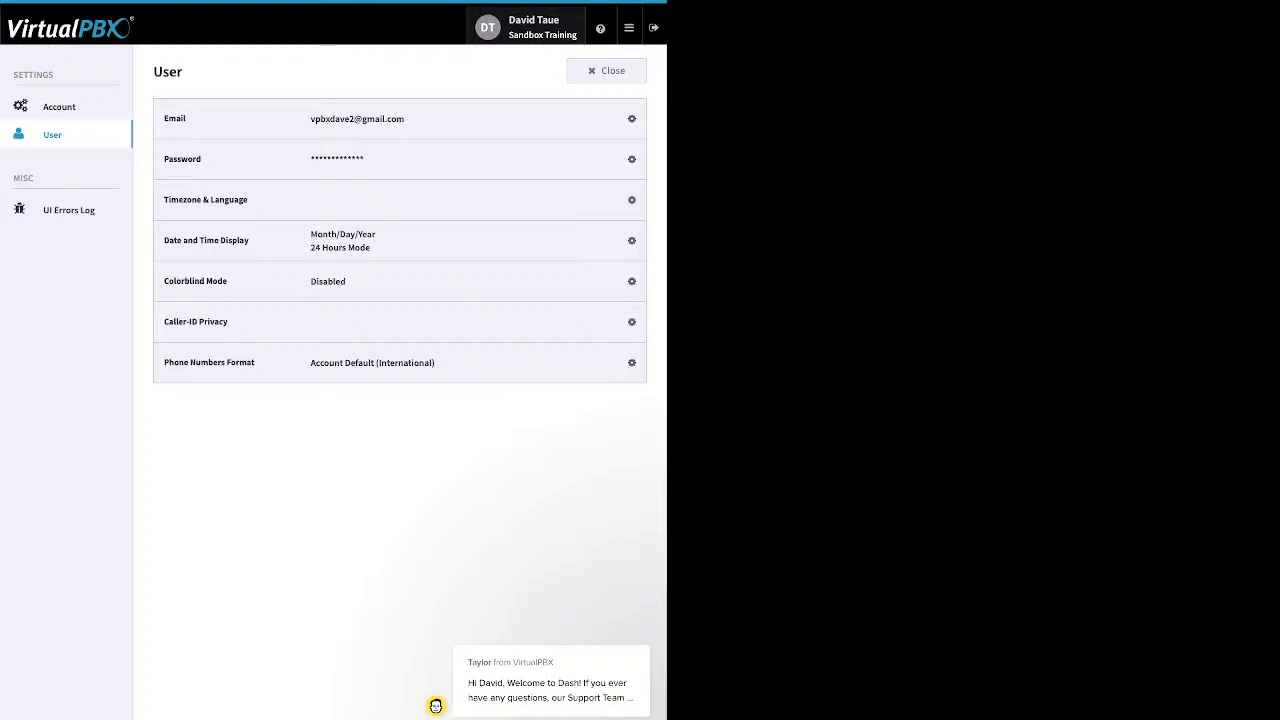
# - Expand and close the password change fields, then go to Account settings' Timezone & Language
pyautogui.click(631, 160)
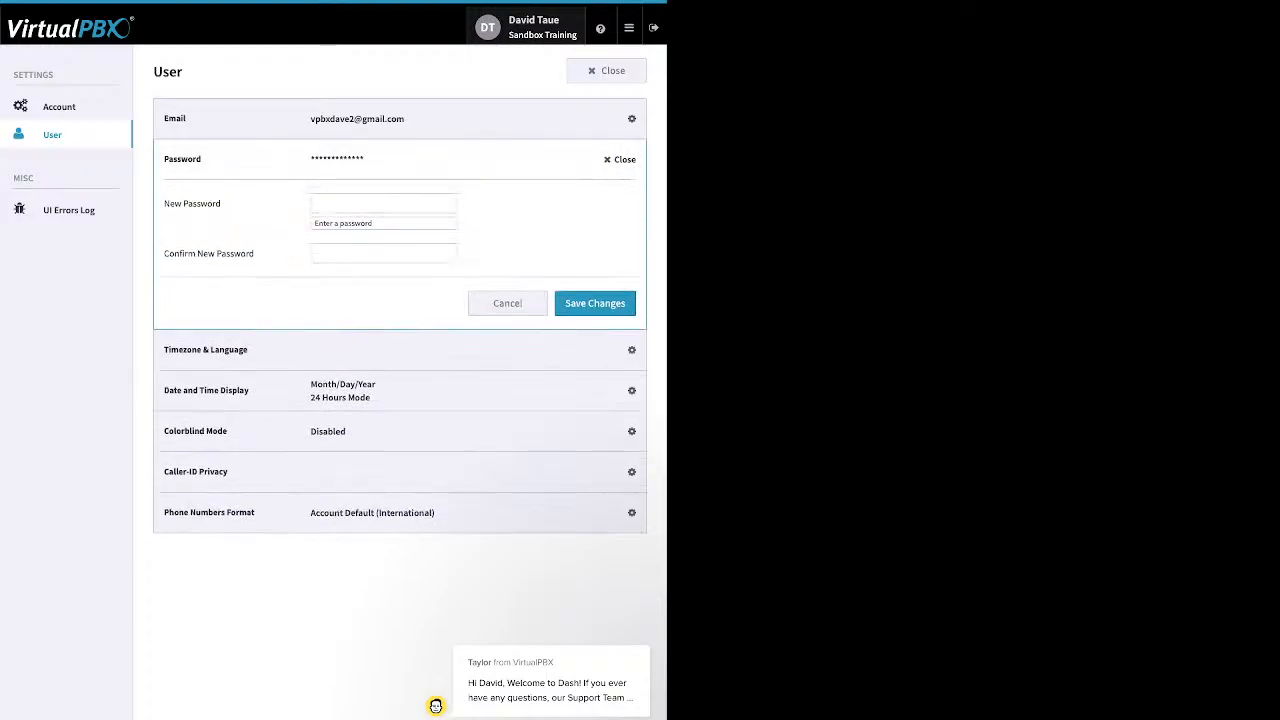
pyautogui.click(620, 159)
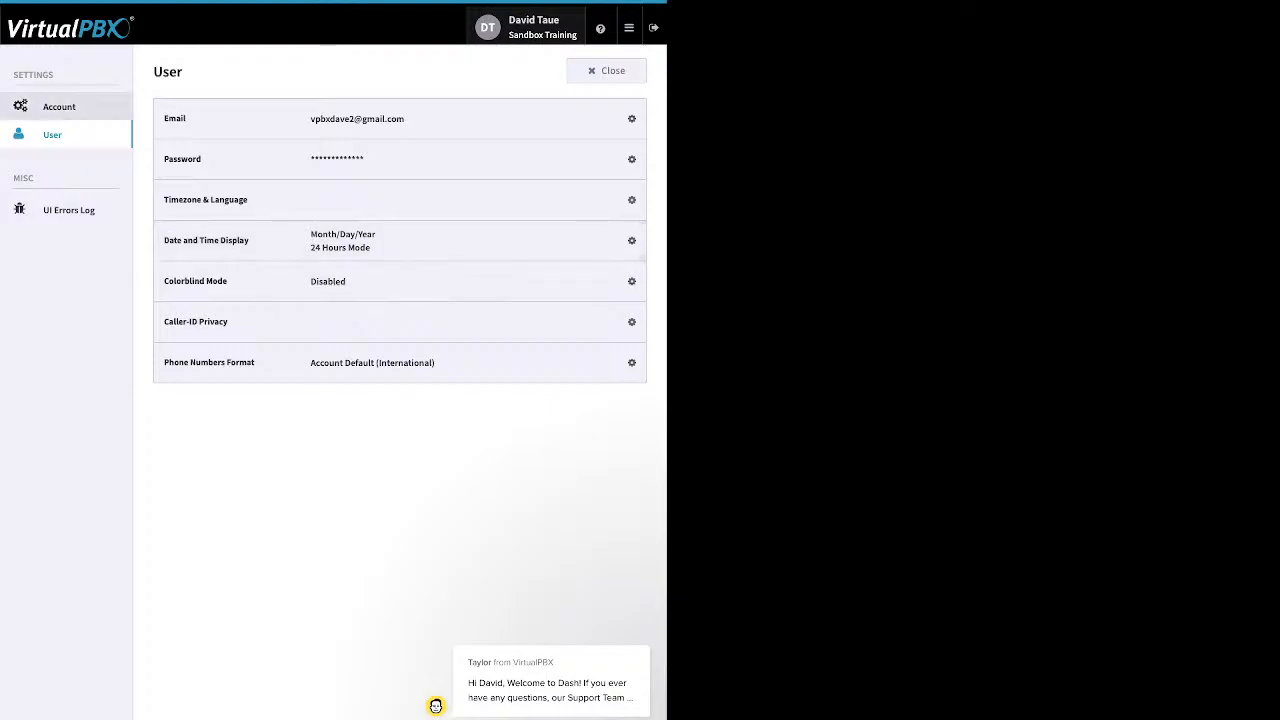
pyautogui.click(60, 106)
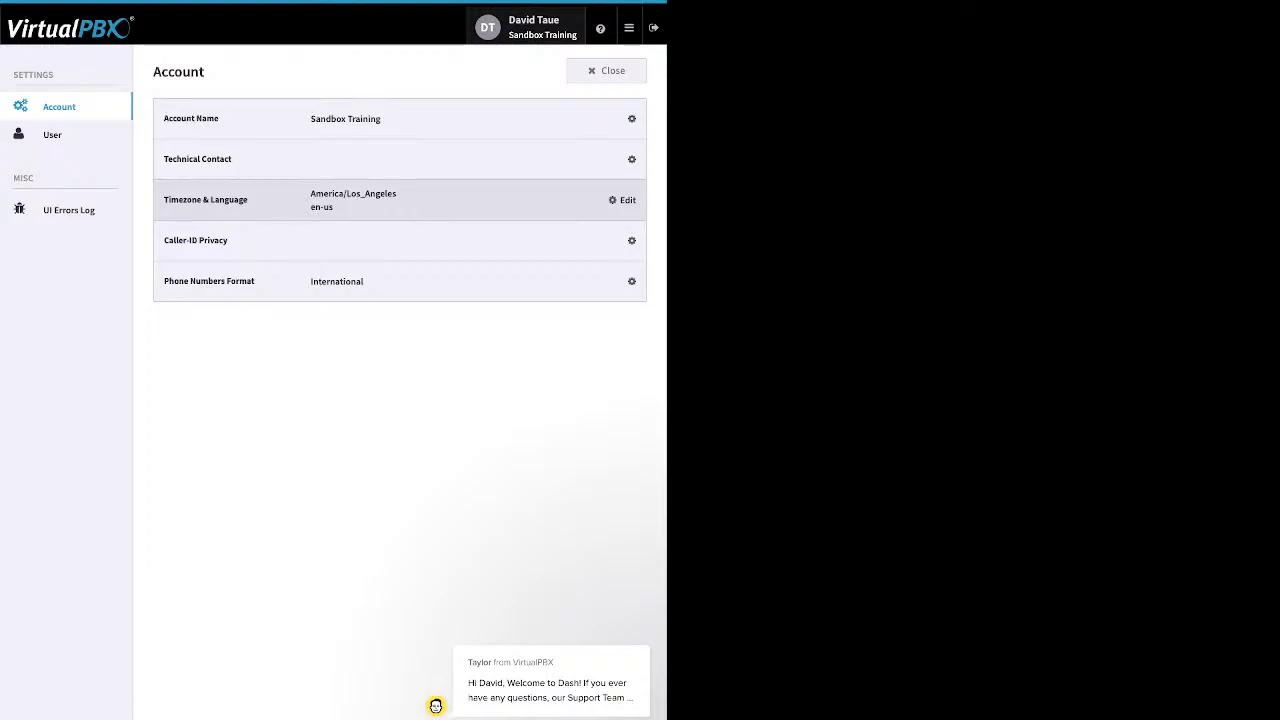
pyautogui.click(622, 200)
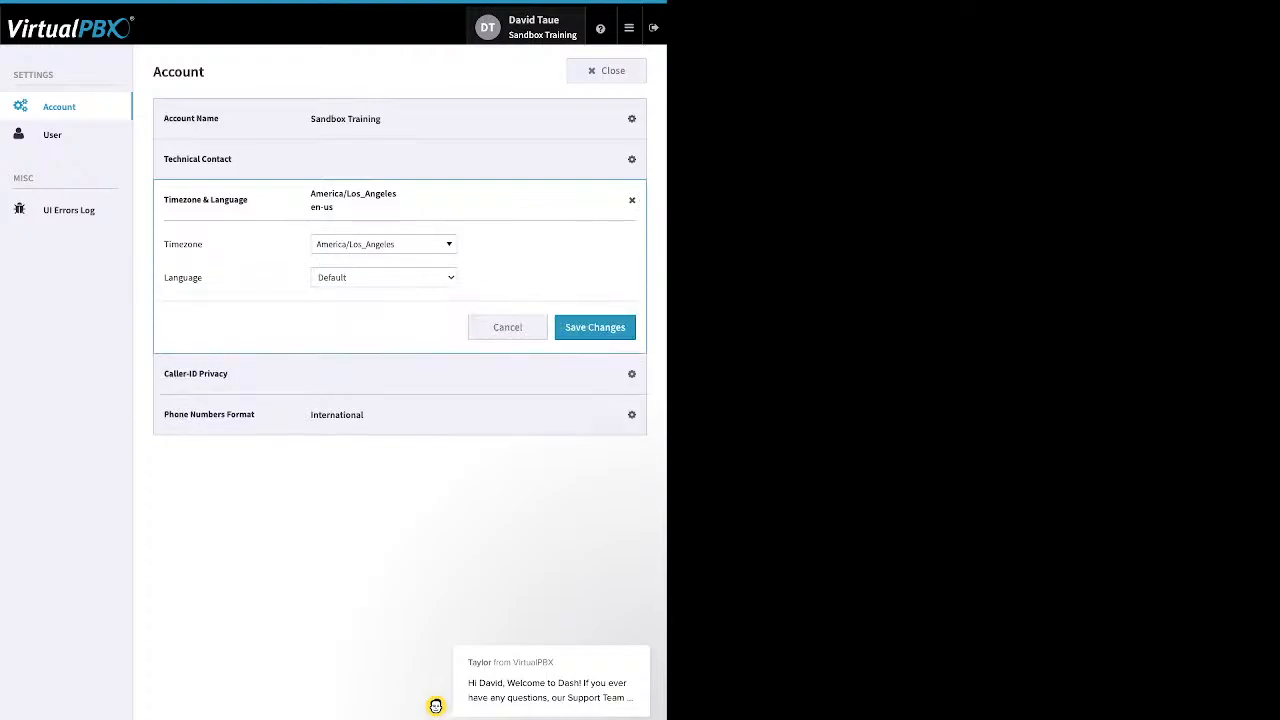
# - Keep America/Los_Angeles as the account timezone and return to the Sandbox Training dashboard
pyautogui.click(384, 244)
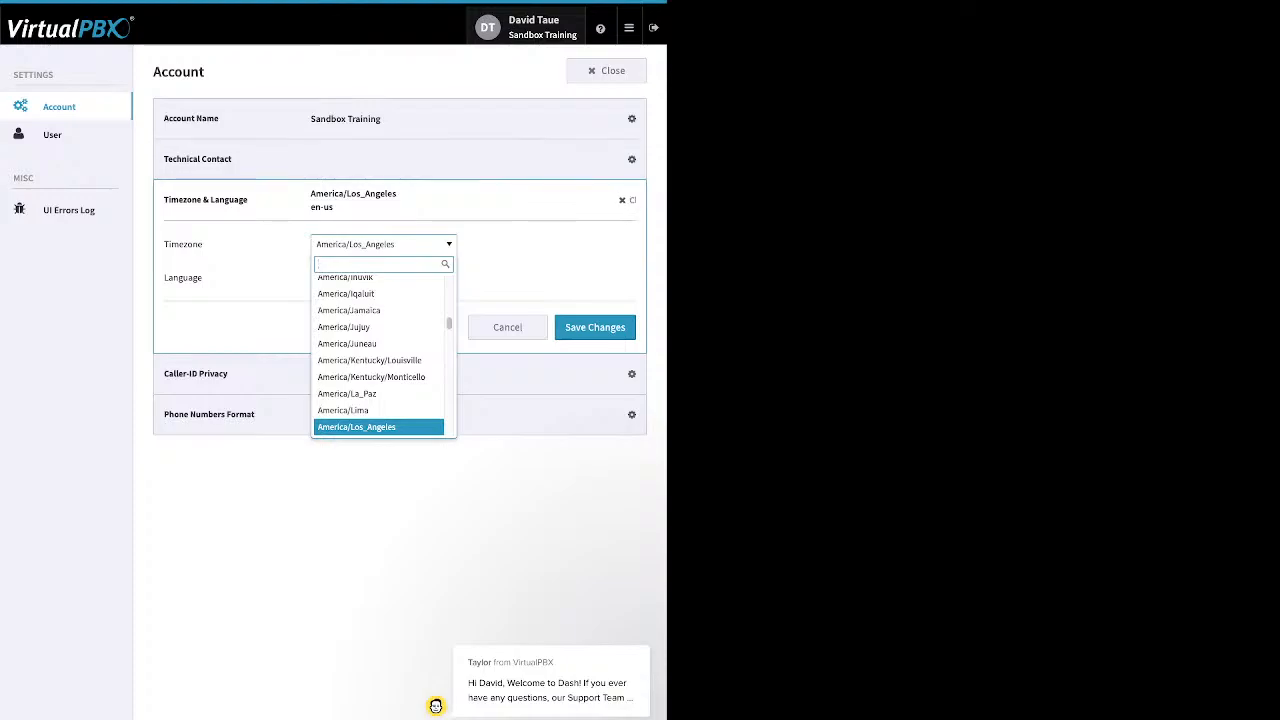
pyautogui.click(535, 250)
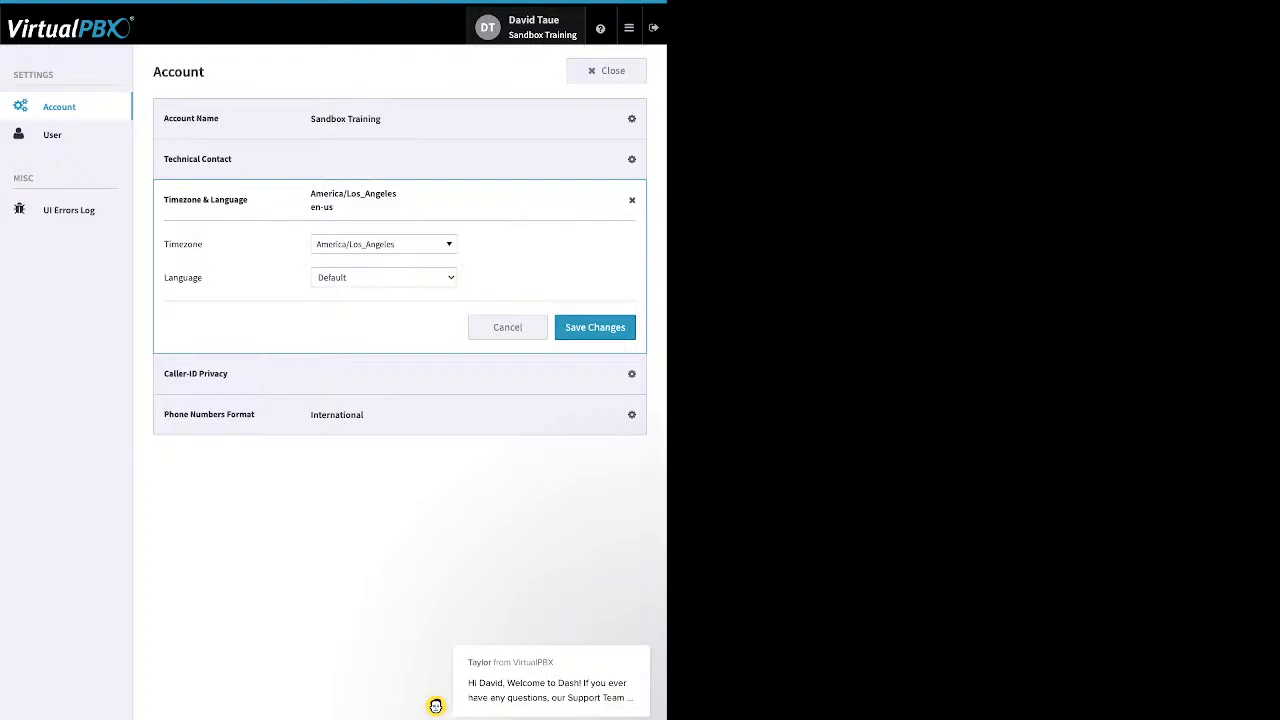
pyautogui.click(606, 71)
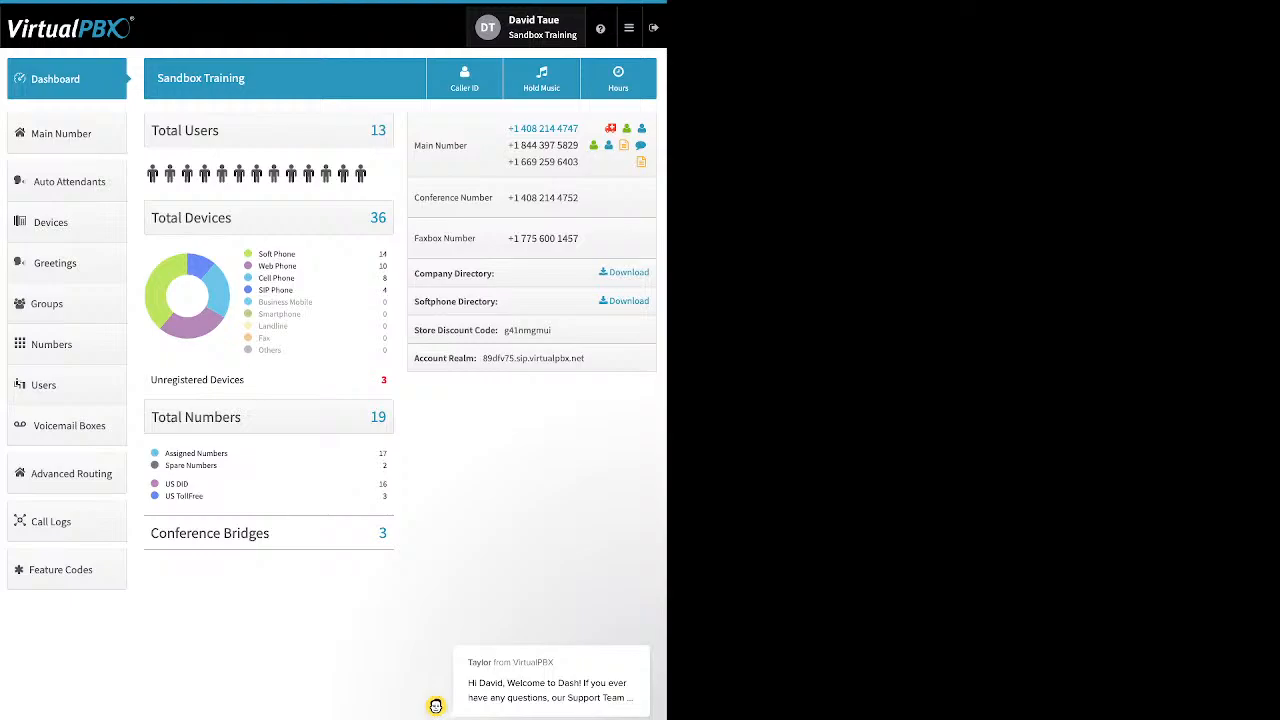
# - Show the help menu listing chat, Webphone, Learn More and the online store
pyautogui.moveTo(600, 28)
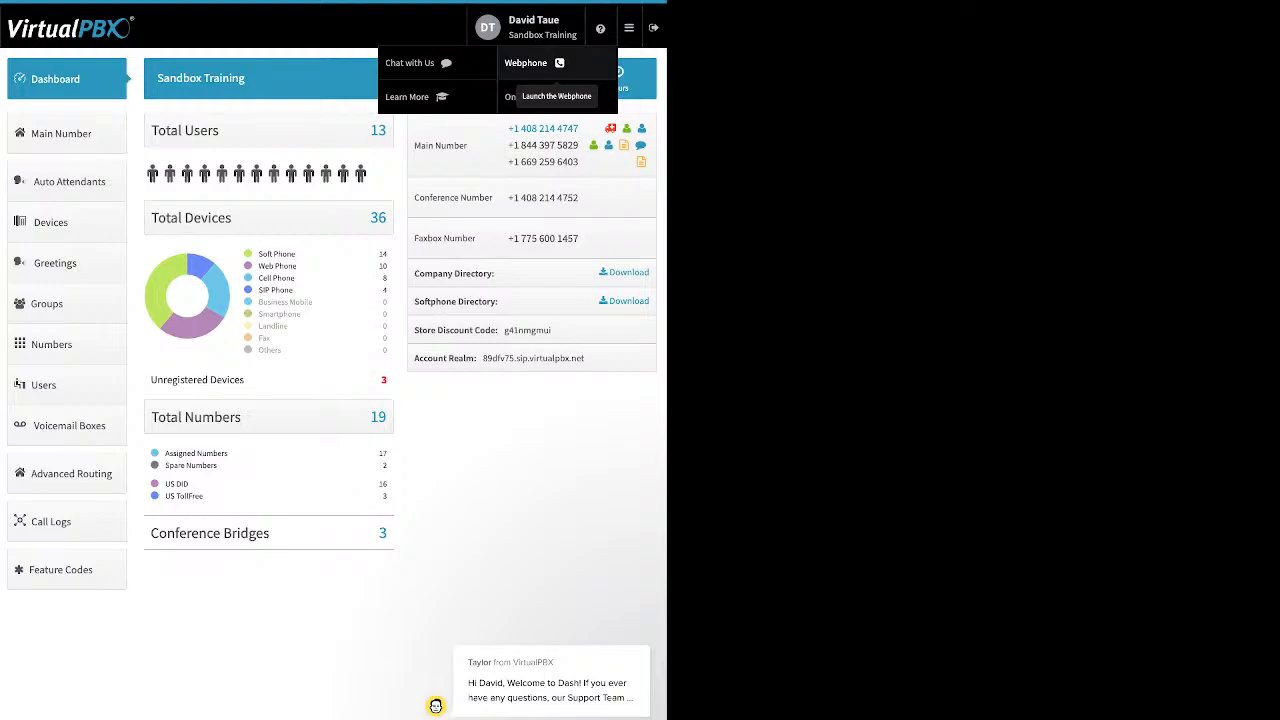
# - Dismiss the apps menu and highlight the Soft Phone count in the Total Devices legend
pyautogui.moveTo(629, 28)
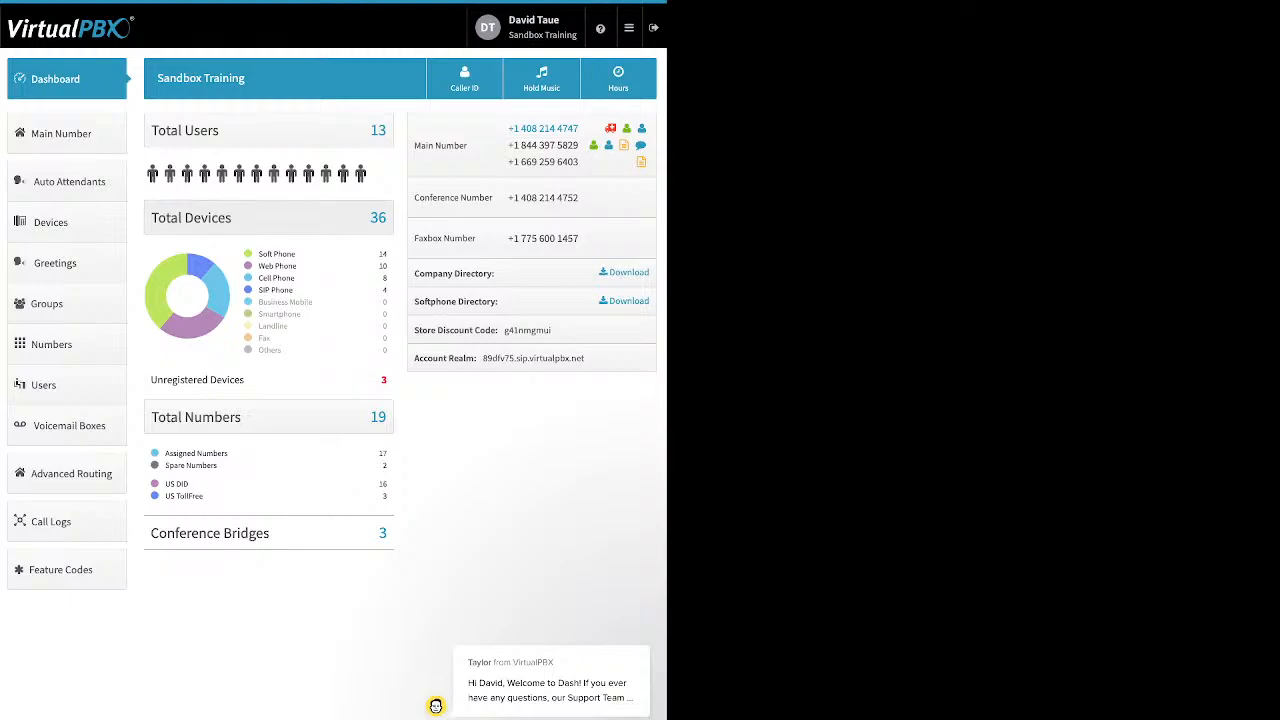
pyautogui.moveTo(297, 254); pyautogui.dragTo(258, 254)
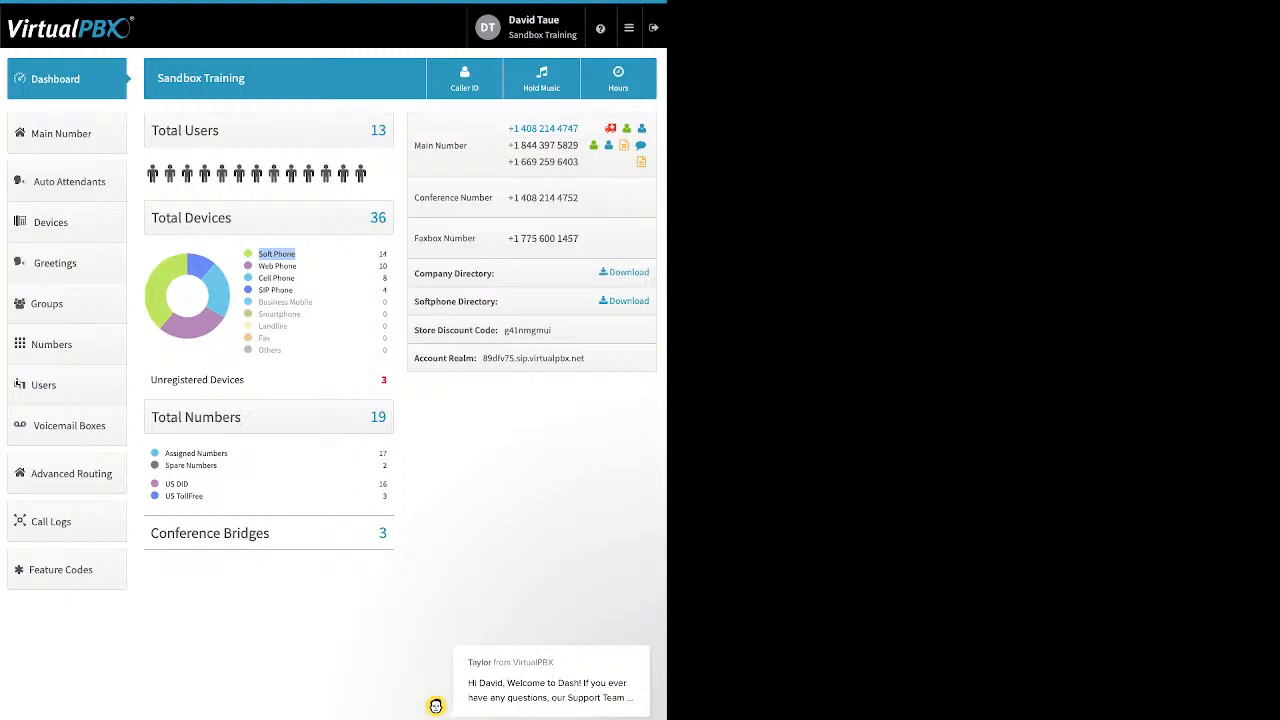
pyautogui.click(277, 254)
pyautogui.moveTo(298, 266); pyautogui.dragTo(258, 266)
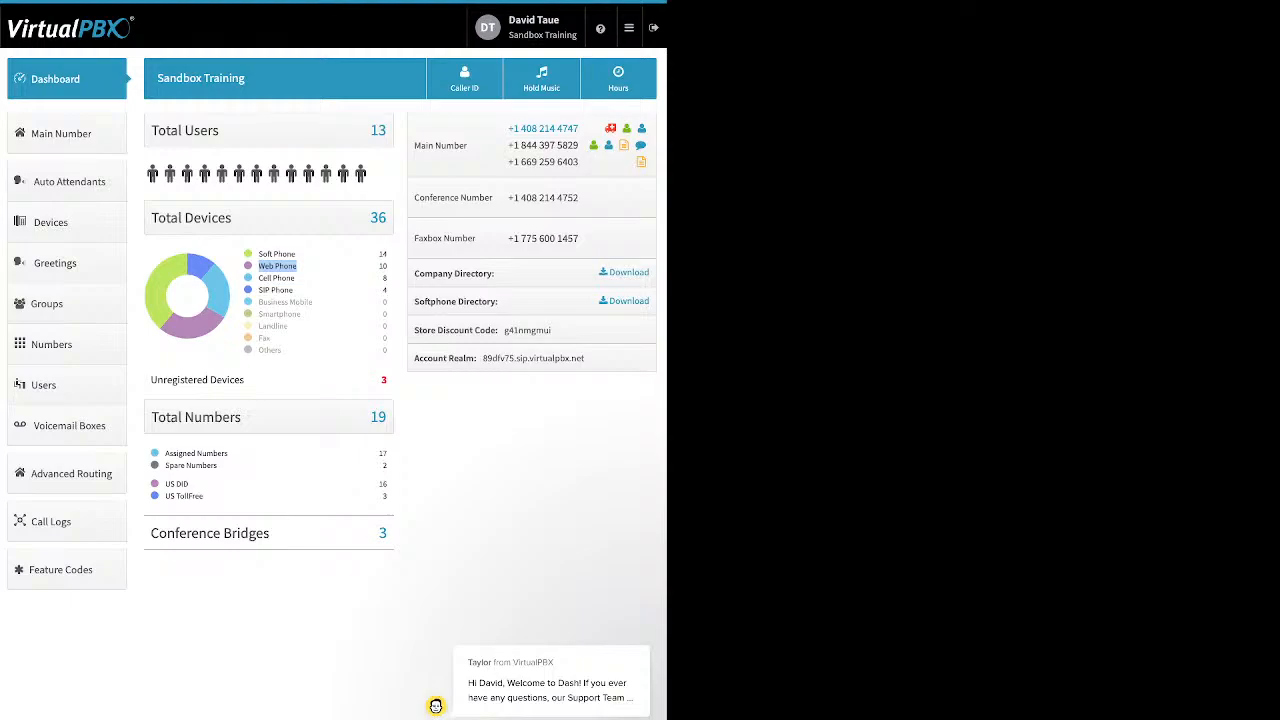
pyautogui.moveTo(297, 278); pyautogui.dragTo(258, 278)
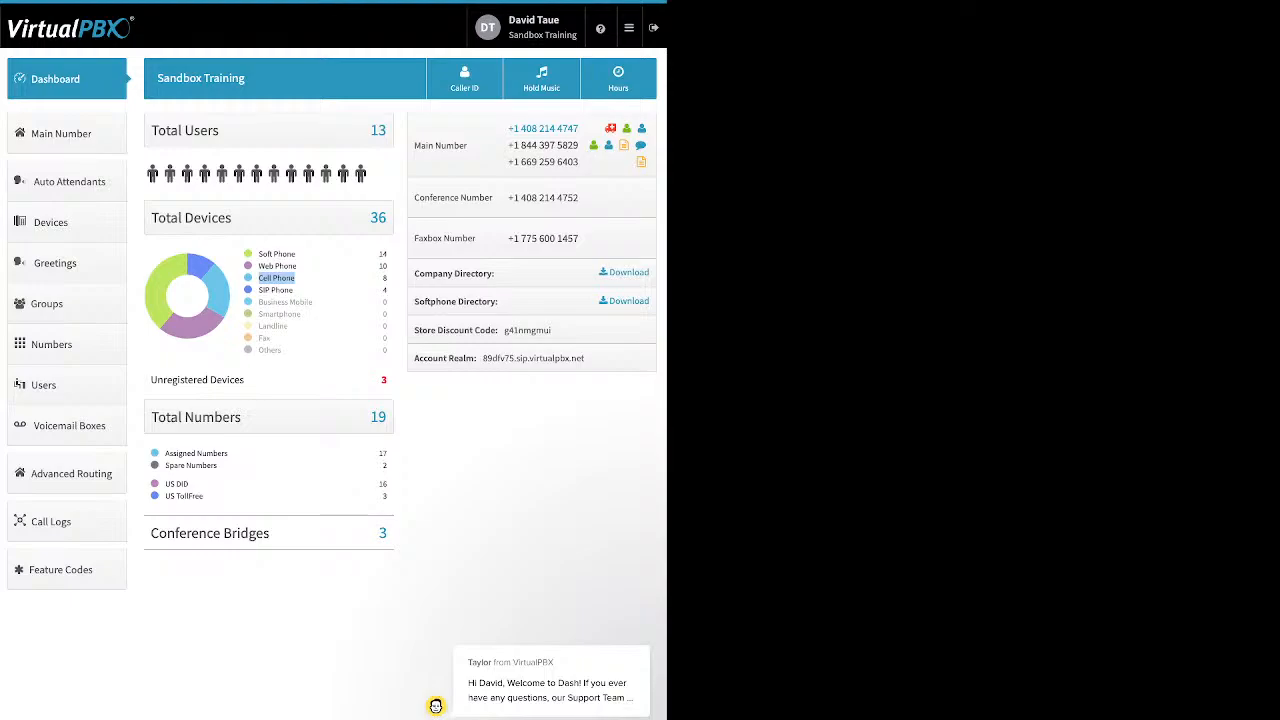
pyautogui.click(296, 288)
pyautogui.moveTo(296, 290); pyautogui.dragTo(258, 290)
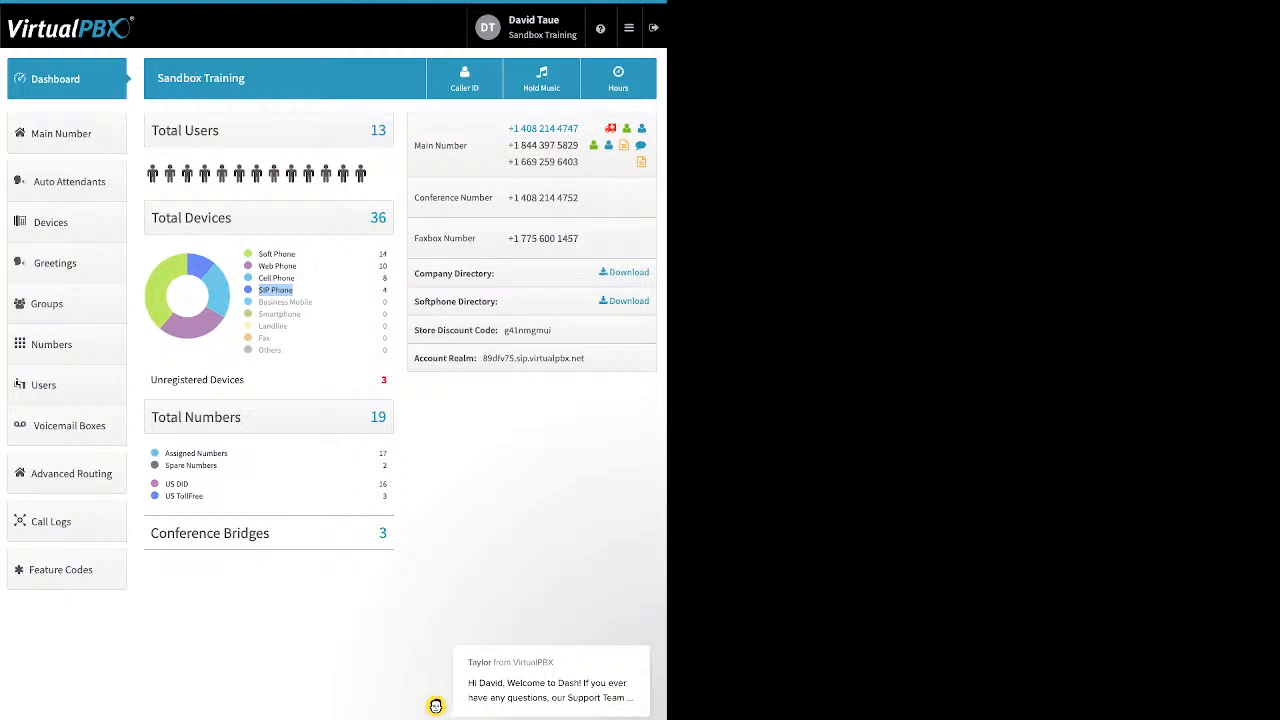
pyautogui.moveTo(248, 380); pyautogui.dragTo(150, 380)
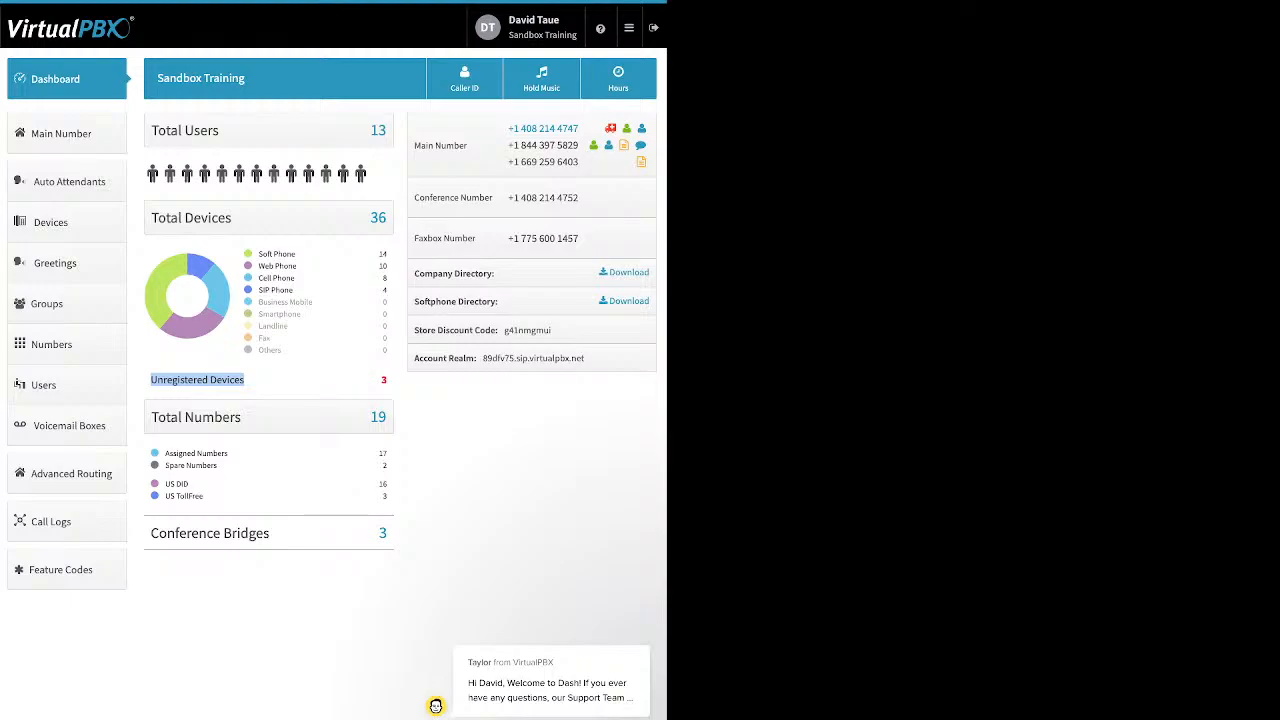
pyautogui.moveTo(218, 465); pyautogui.dragTo(165, 453)
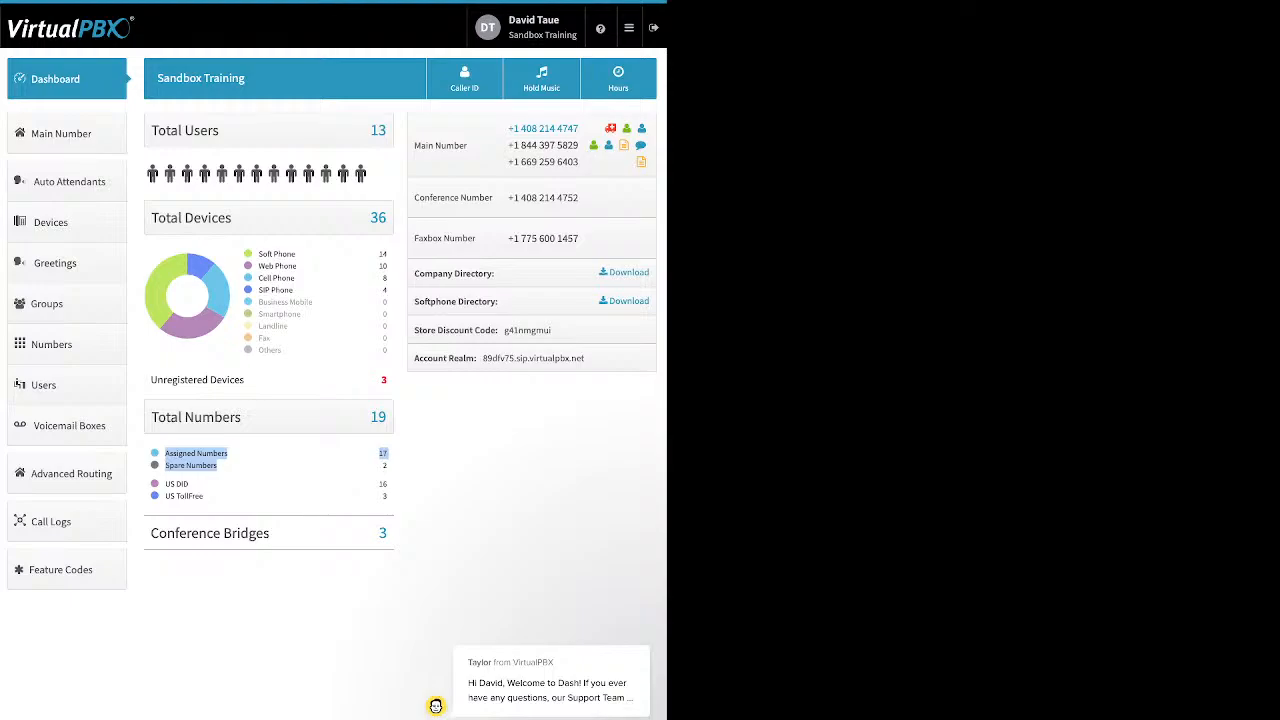
pyautogui.click(240, 467)
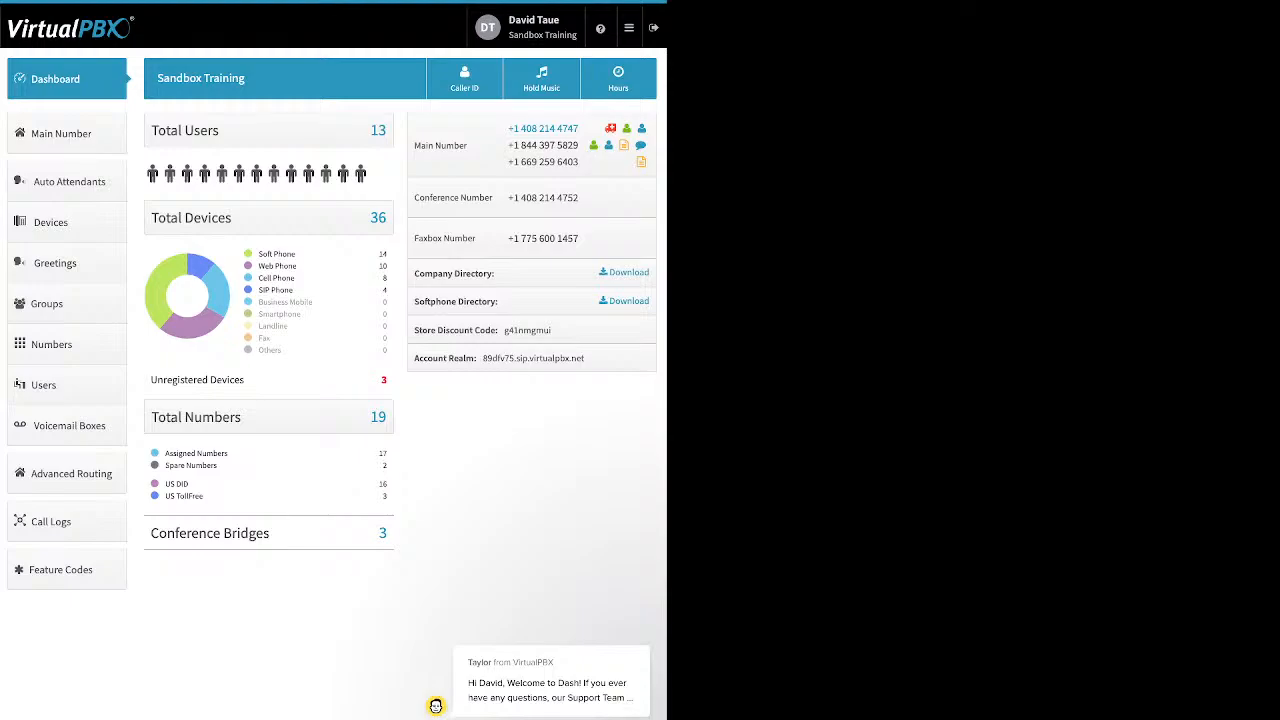
pyautogui.moveTo(204, 496); pyautogui.dragTo(165, 484)
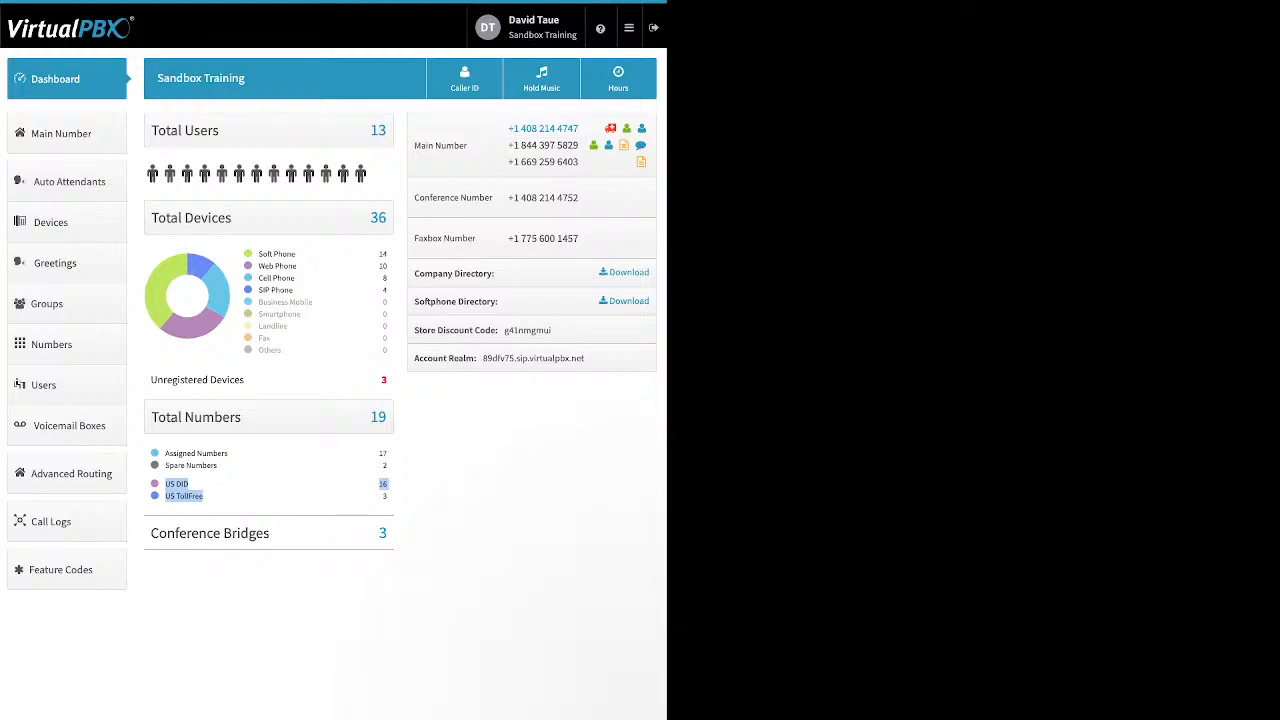
pyautogui.moveTo(282, 535); pyautogui.dragTo(159, 535)
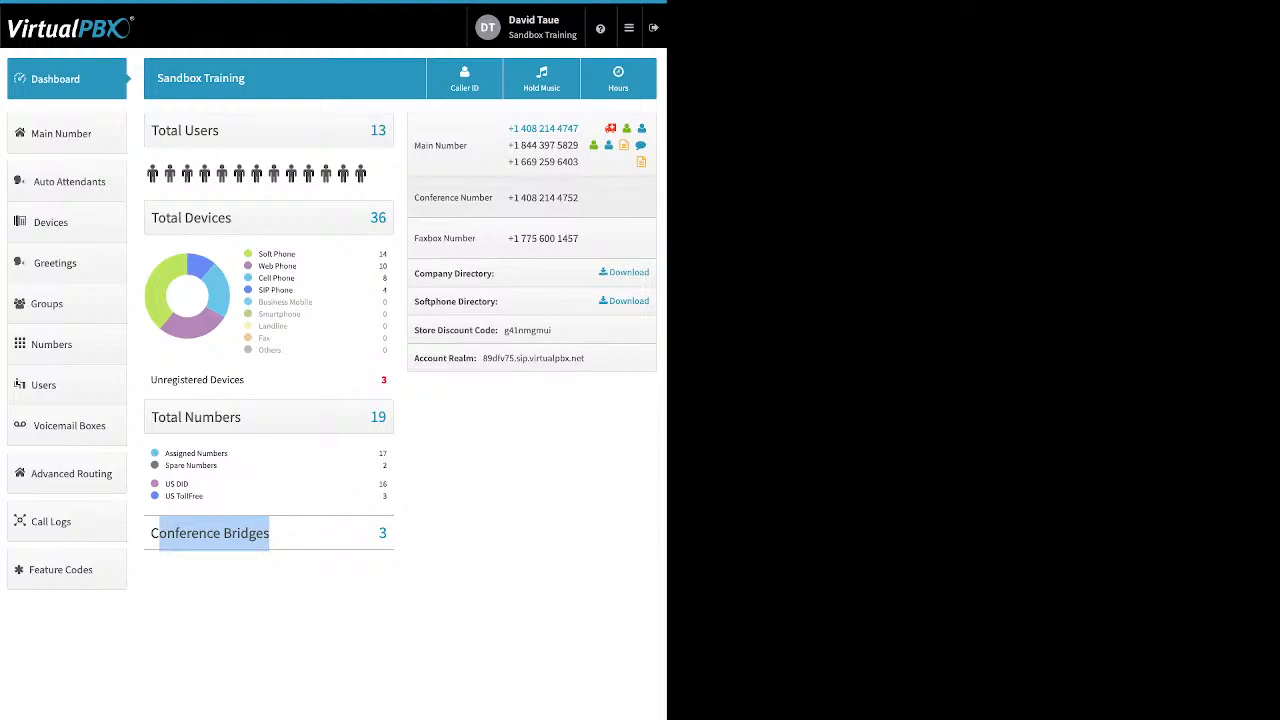
pyautogui.click(510, 437)
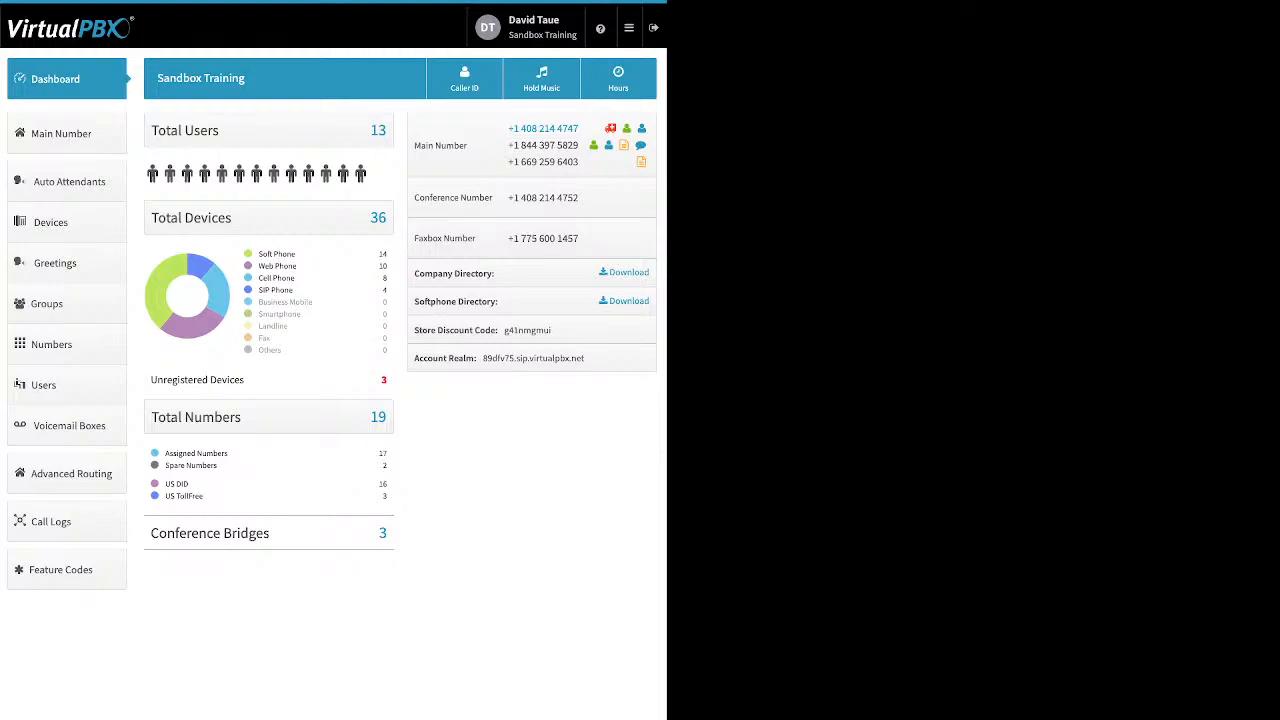
pyautogui.moveTo(494, 273); pyautogui.dragTo(414, 273)
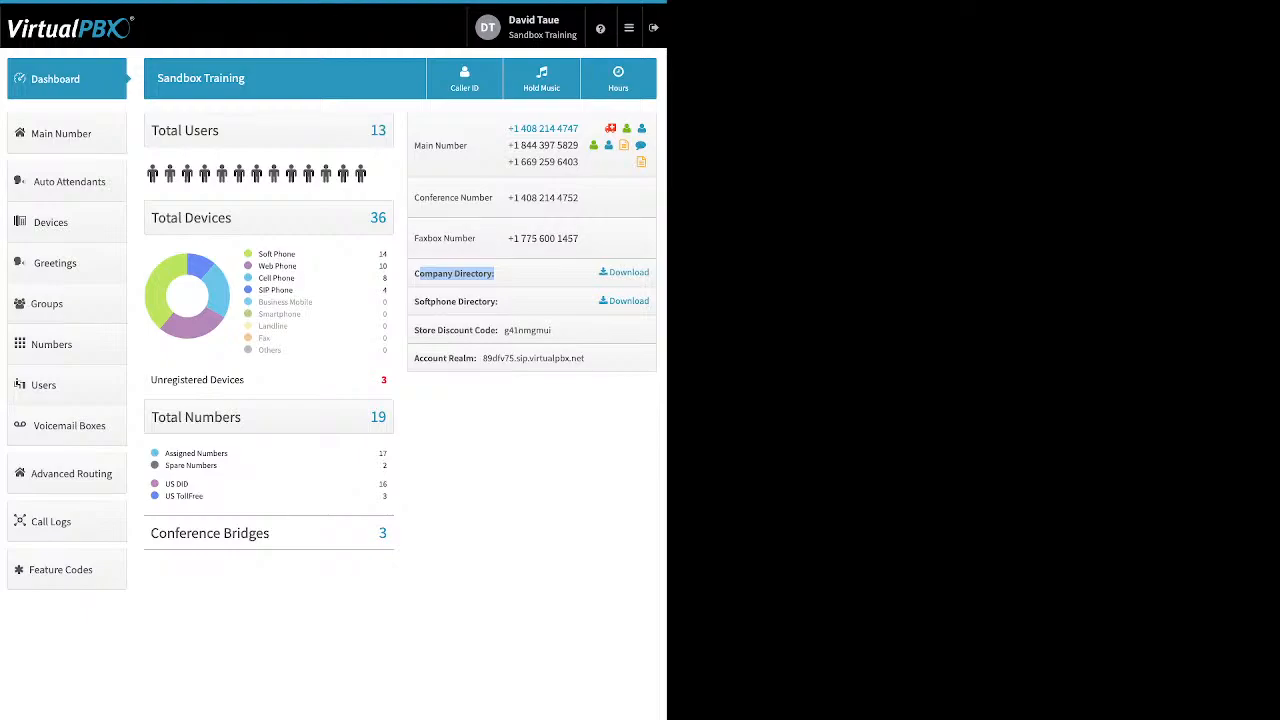
pyautogui.moveTo(499, 301); pyautogui.dragTo(414, 301)
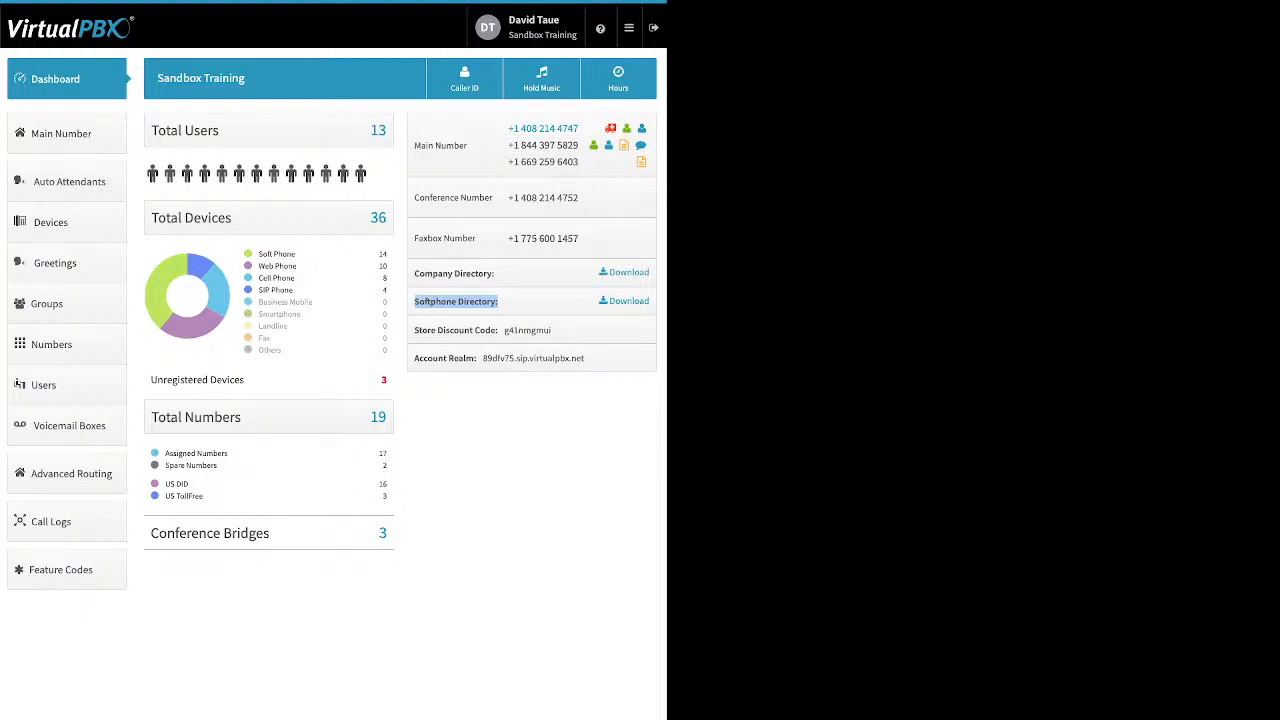
pyautogui.click(457, 302)
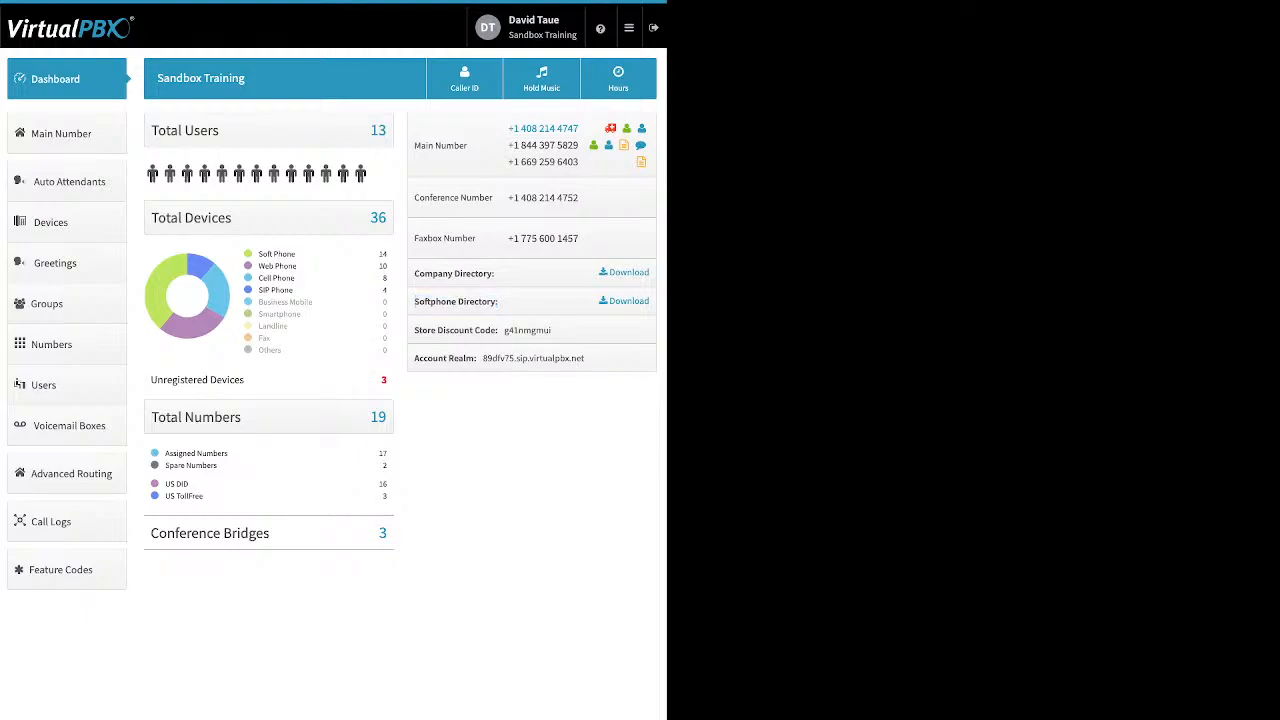
pyautogui.moveTo(414, 330); pyautogui.dragTo(497, 330)
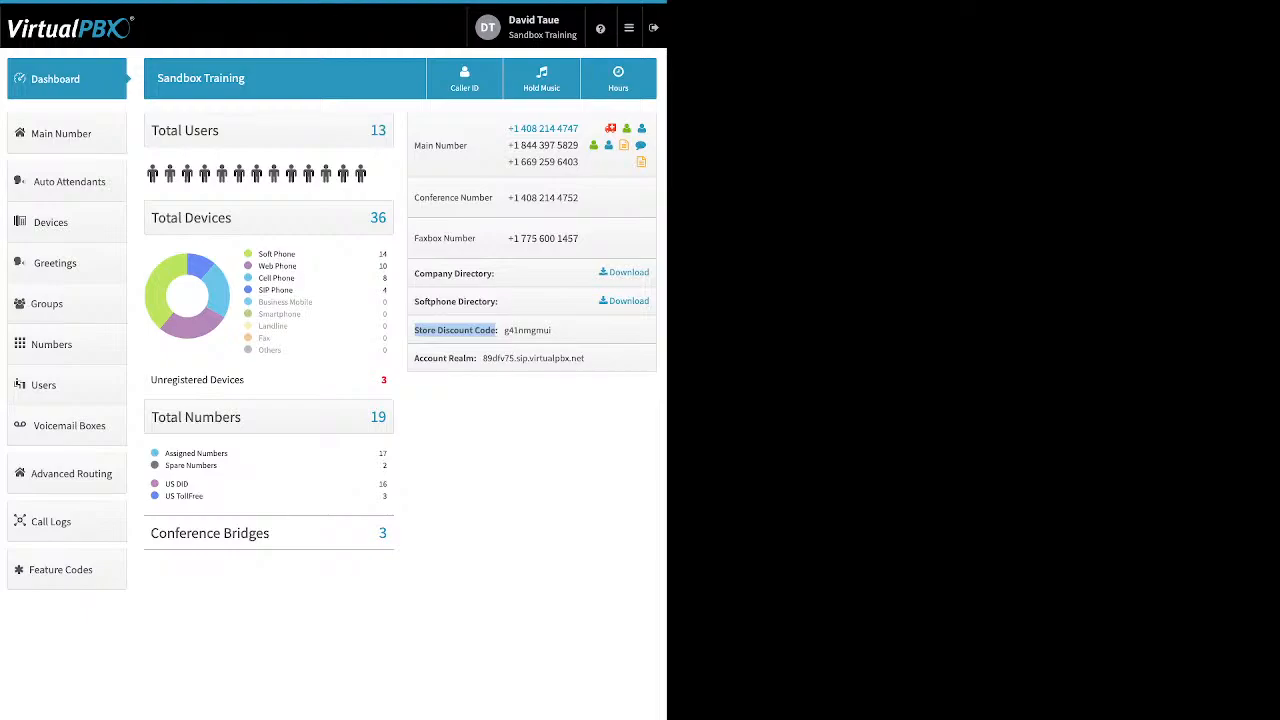
pyautogui.click(496, 331)
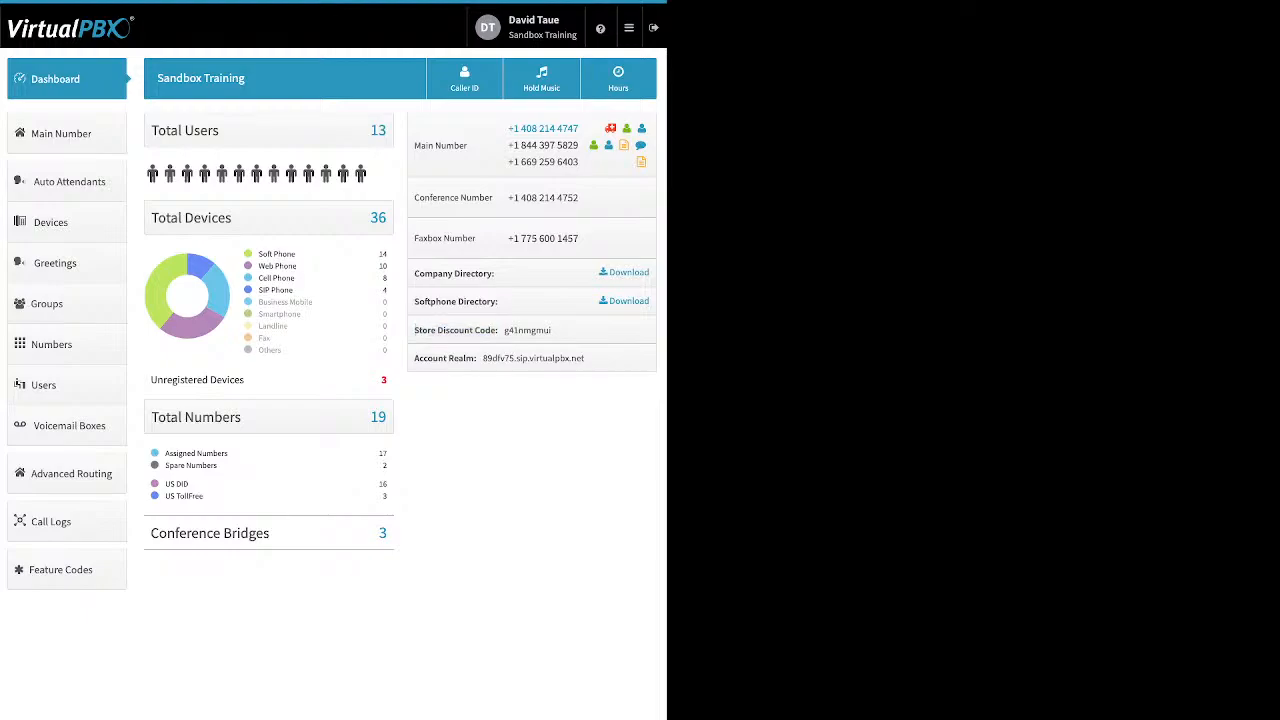
pyautogui.moveTo(415, 358); pyautogui.dragTo(474, 358)
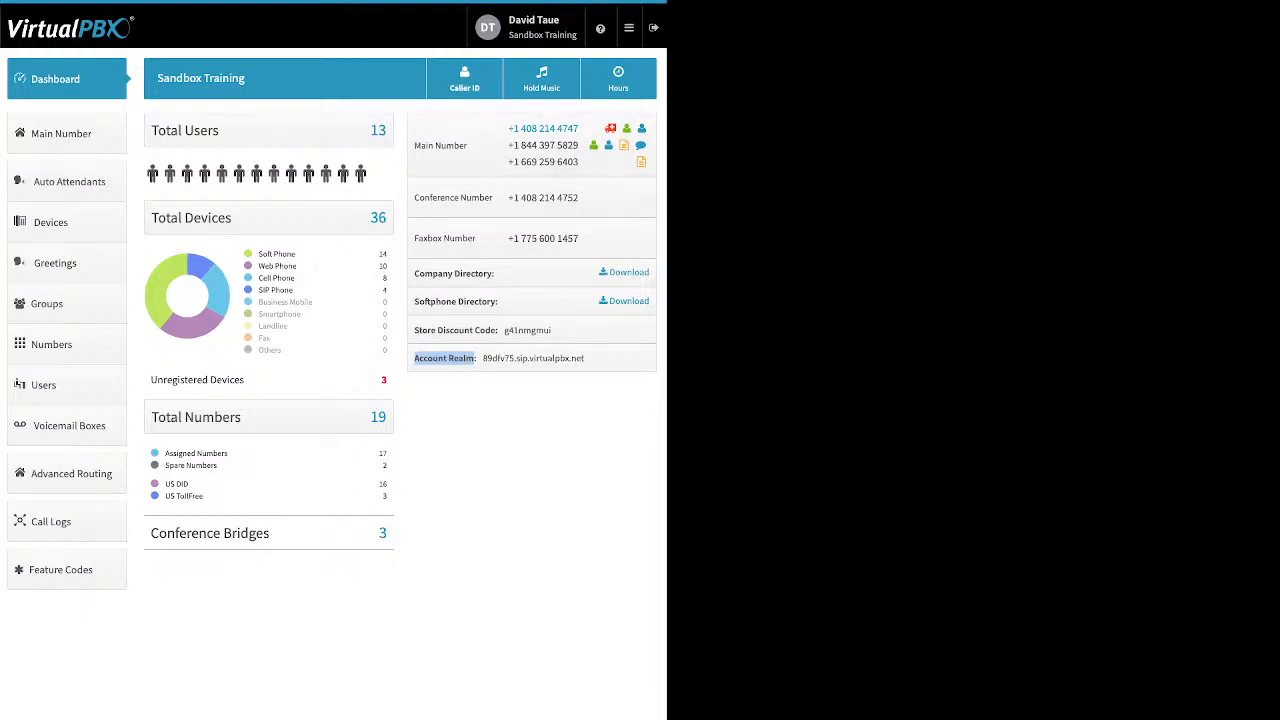
# - Open the Company Caller ID dialog and highlight the caller ID name VPBX Cali
pyautogui.click(464, 78)
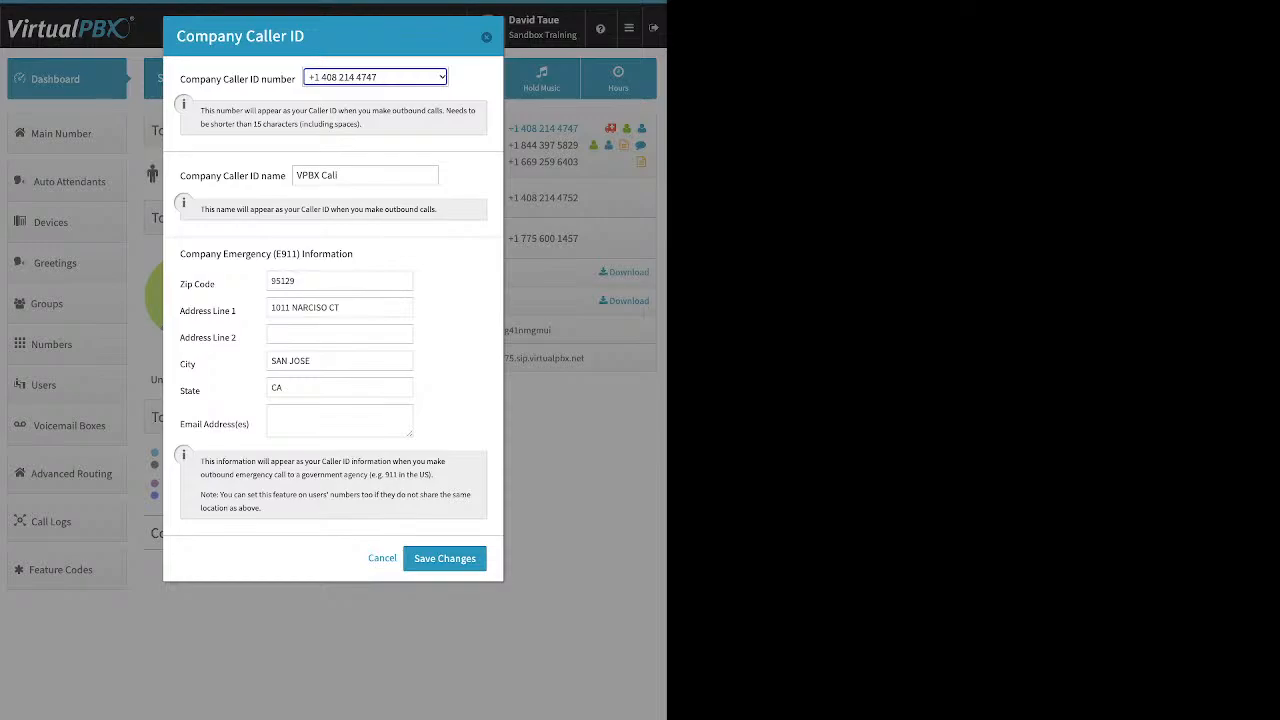
pyautogui.moveTo(181, 176); pyautogui.dragTo(286, 176)
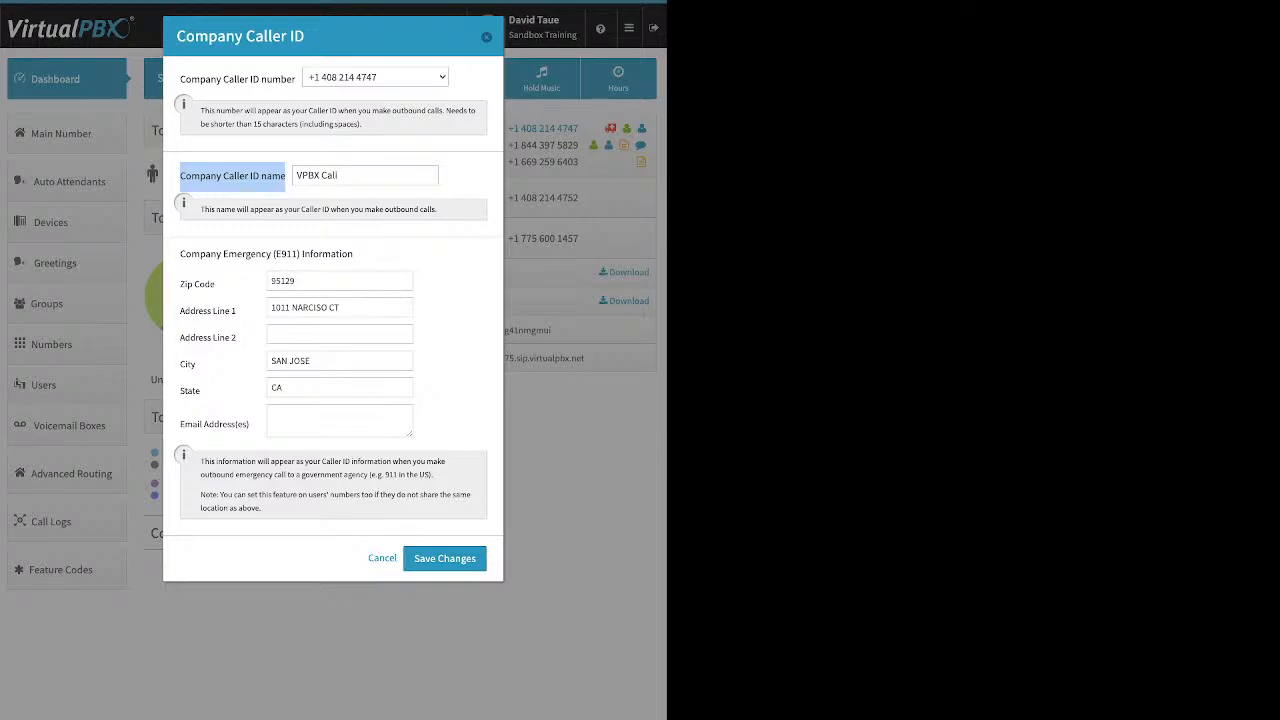
# - Select the caller ID name VPBX Cali, then point out the E911 emergency address section
pyautogui.moveTo(341, 175); pyautogui.dragTo(295, 175)
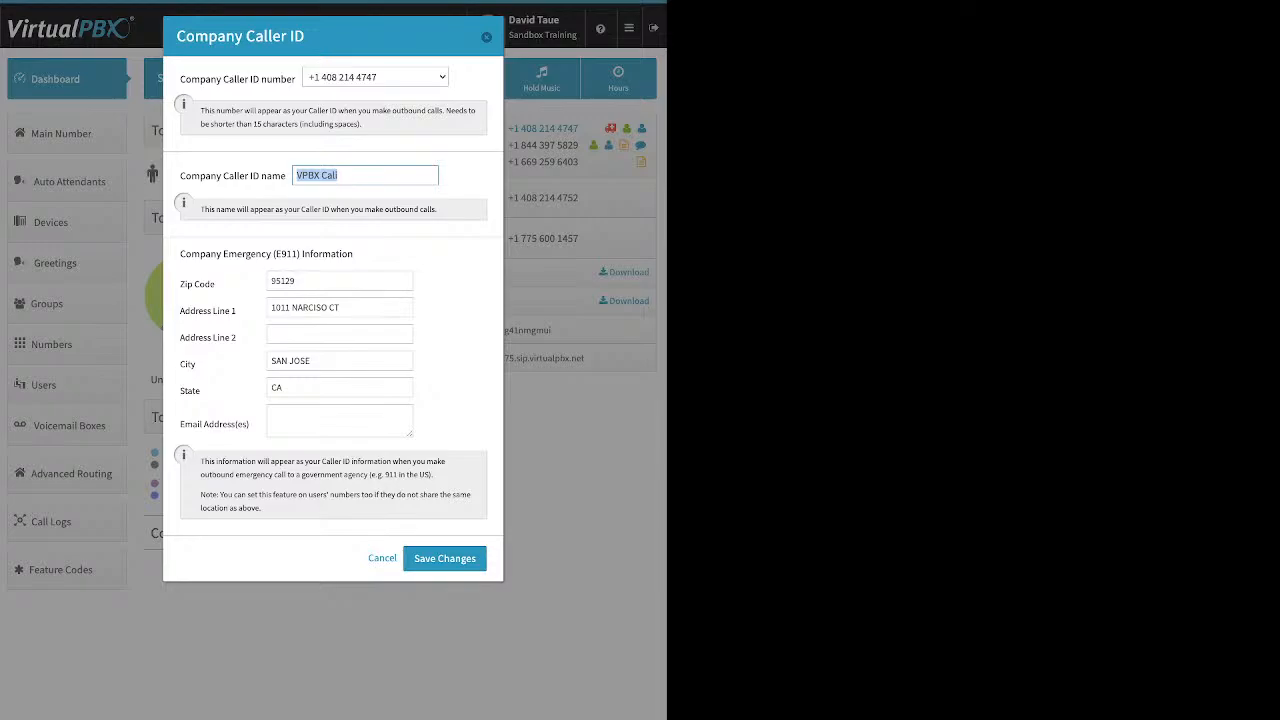
pyautogui.moveTo(180, 254); pyautogui.dragTo(353, 254)
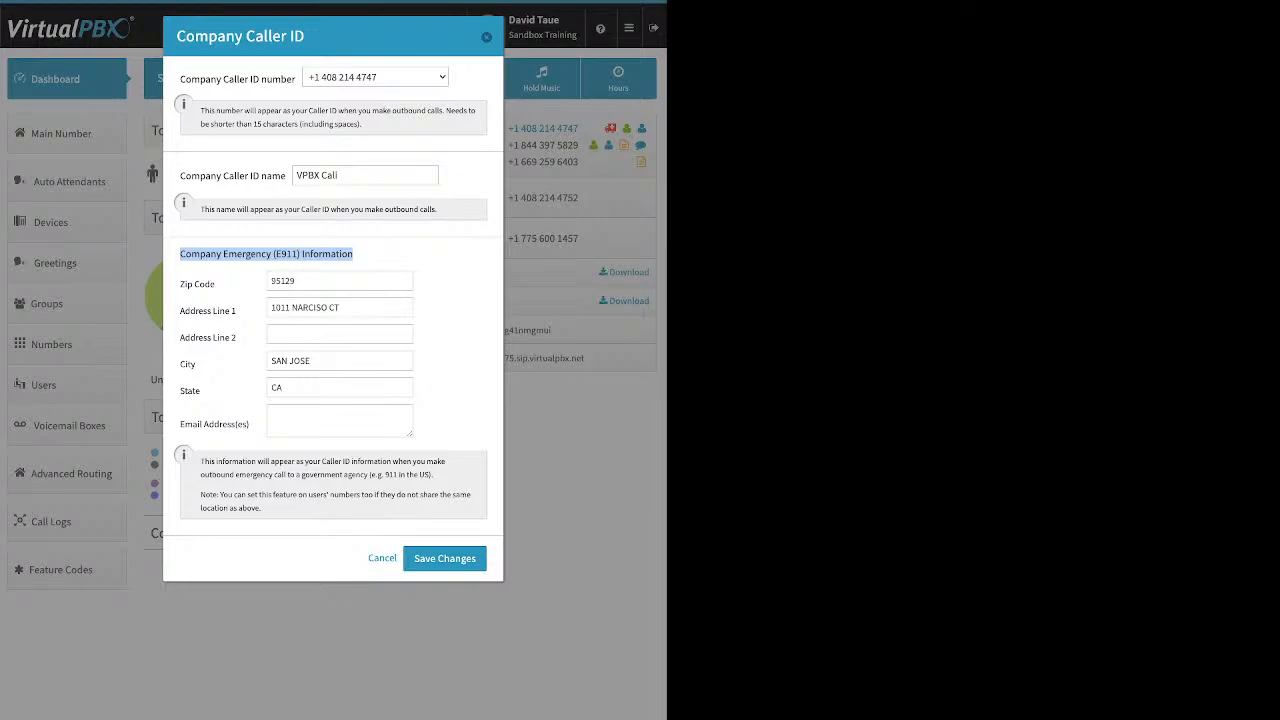
pyautogui.click(362, 254)
# - Close Caller ID without saving and open Music-On-Hold's upload row for a new hold track
pyautogui.click(486, 37)
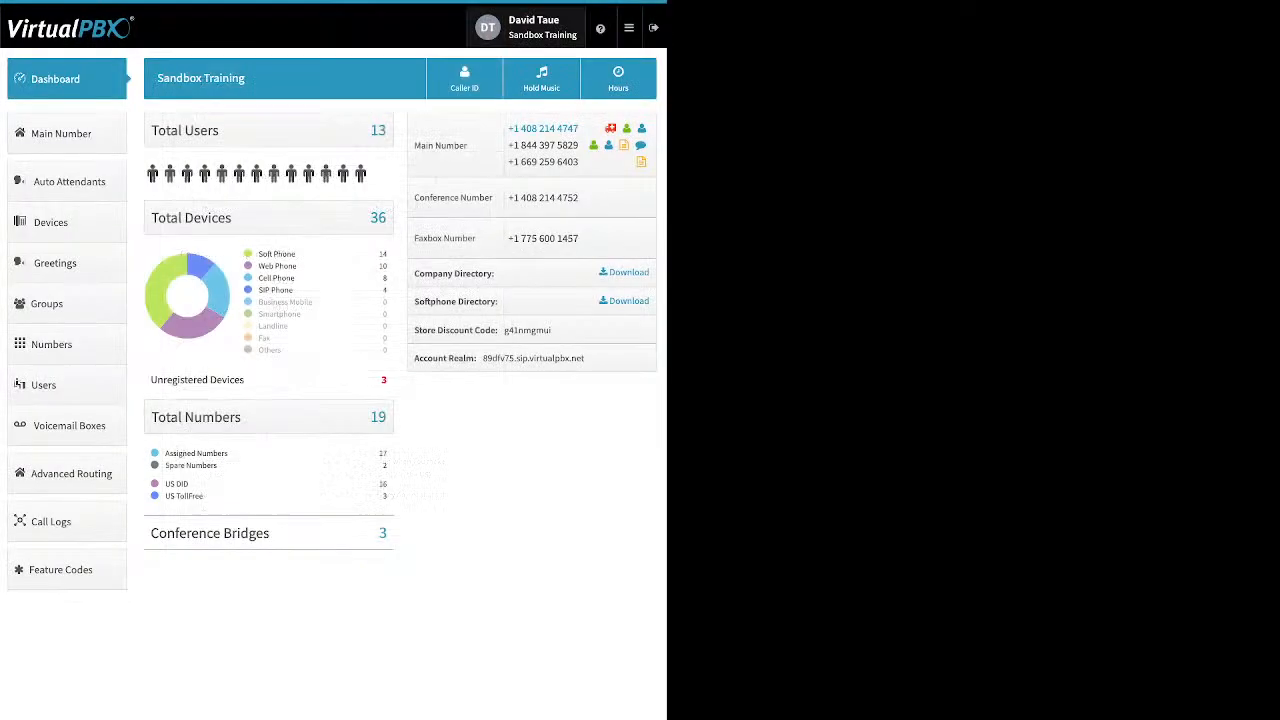
pyautogui.click(541, 78)
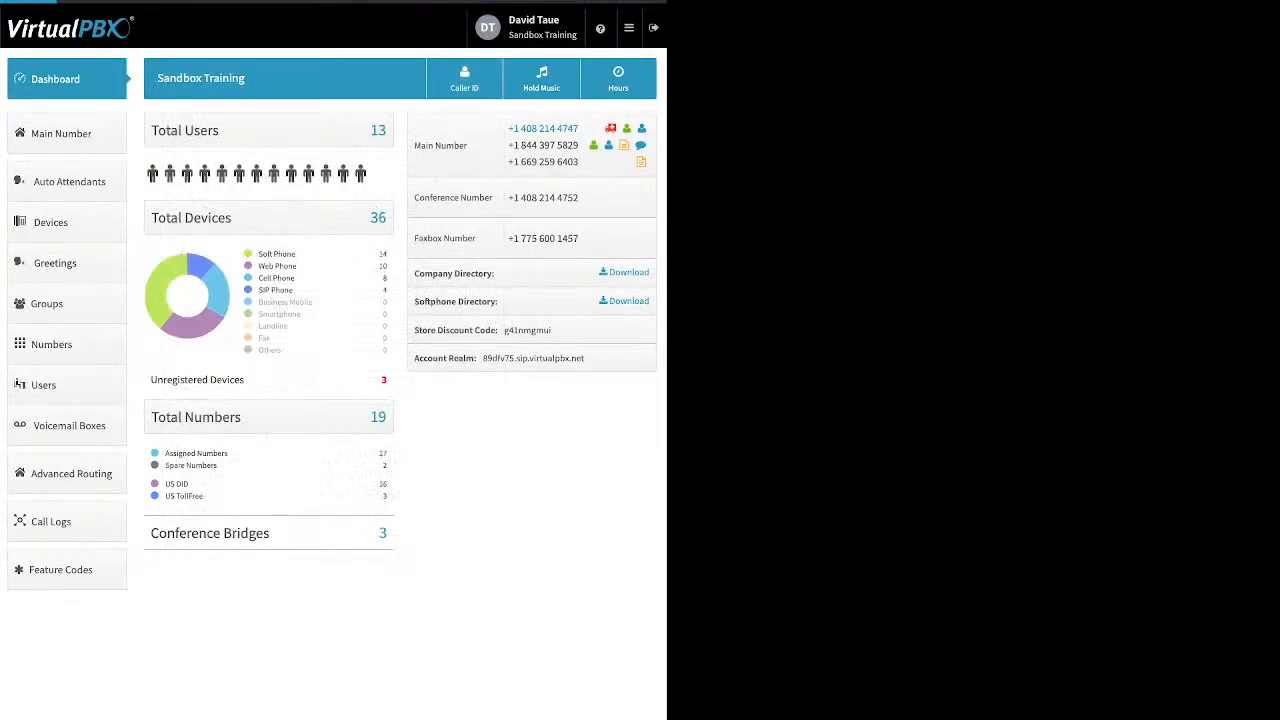
pyautogui.click(441, 153)
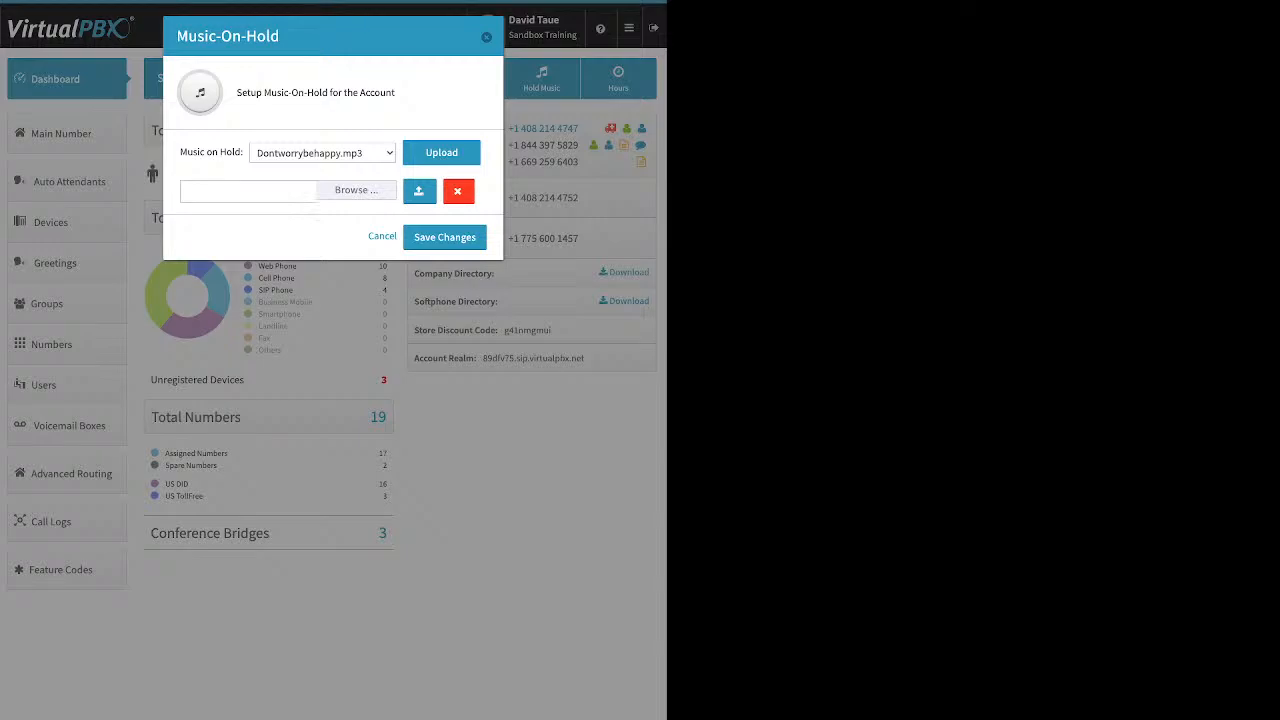
# - Close the Music-On-Hold dialog, keeping Dontworrybehappy.mp3 unchanged
pyautogui.click(486, 37)
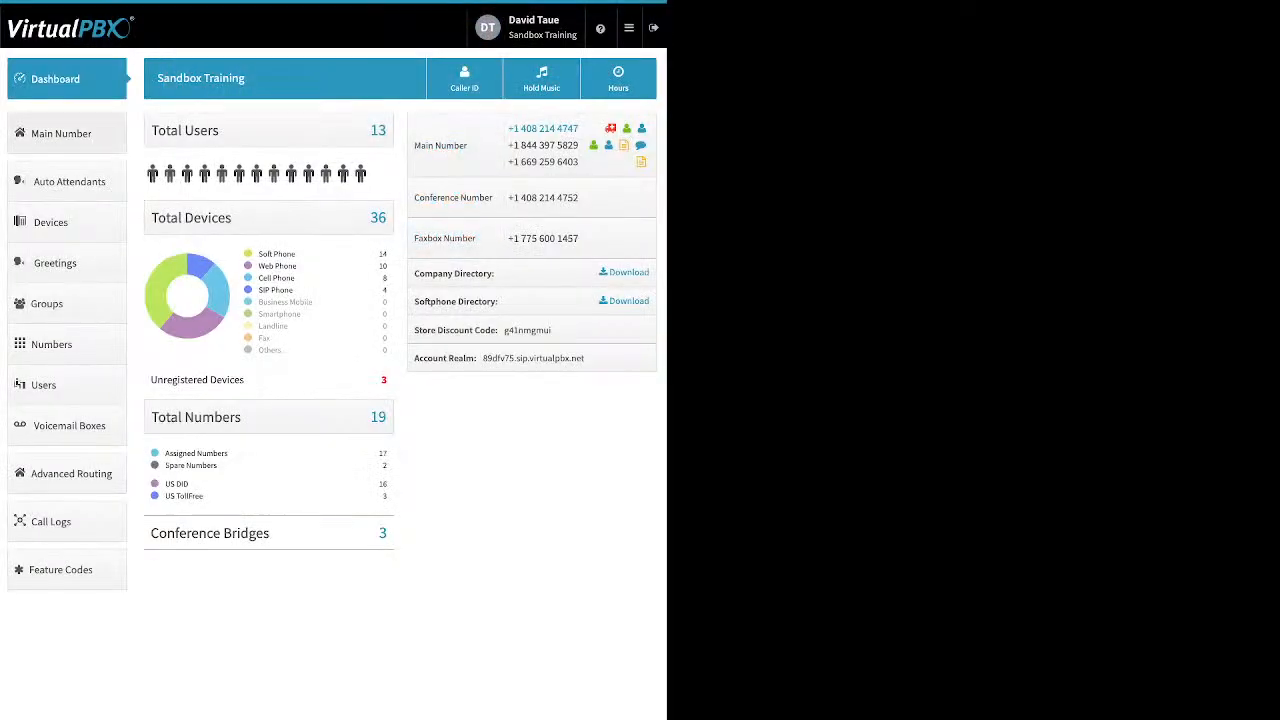
pyautogui.click(66, 133)
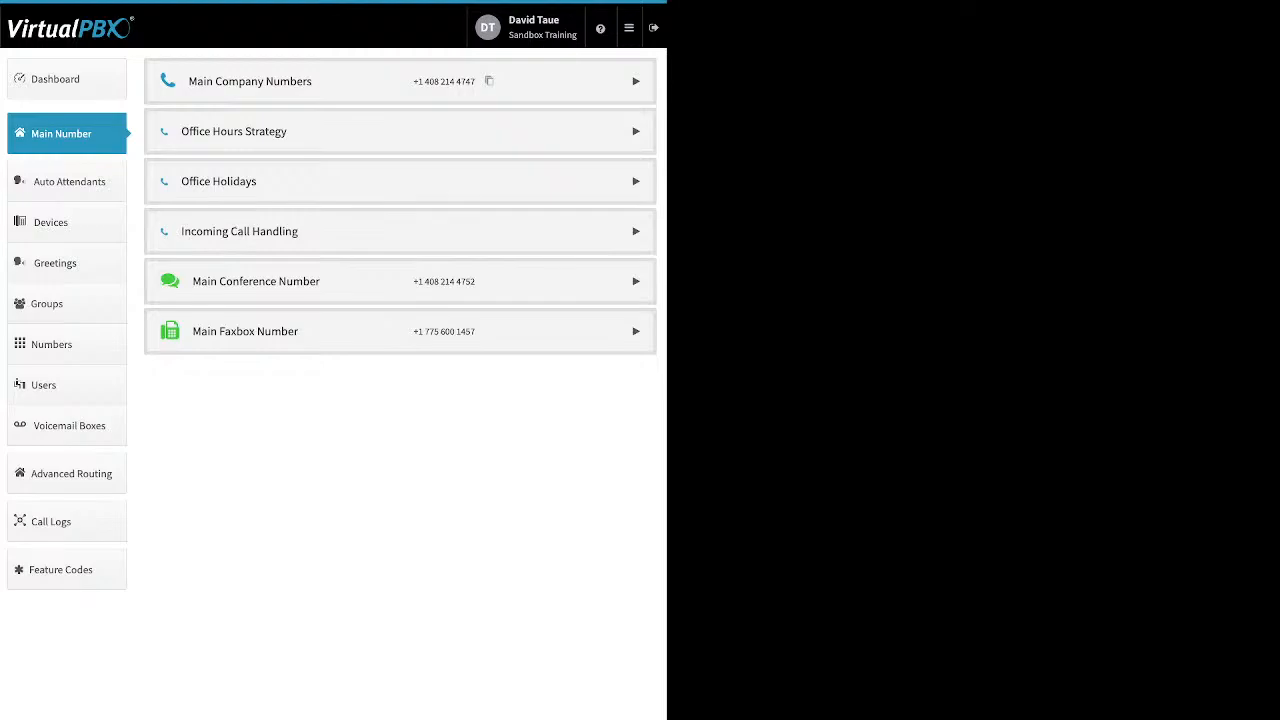
pyautogui.click(636, 81)
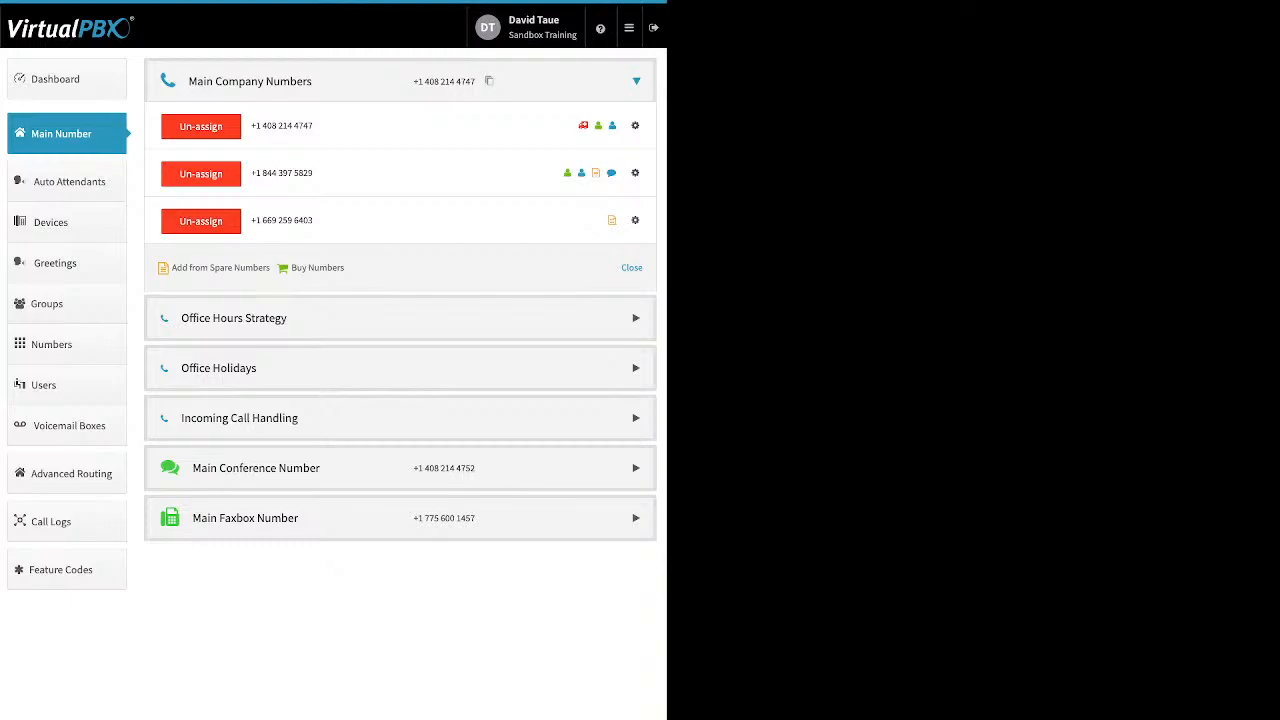
pyautogui.click(201, 221)
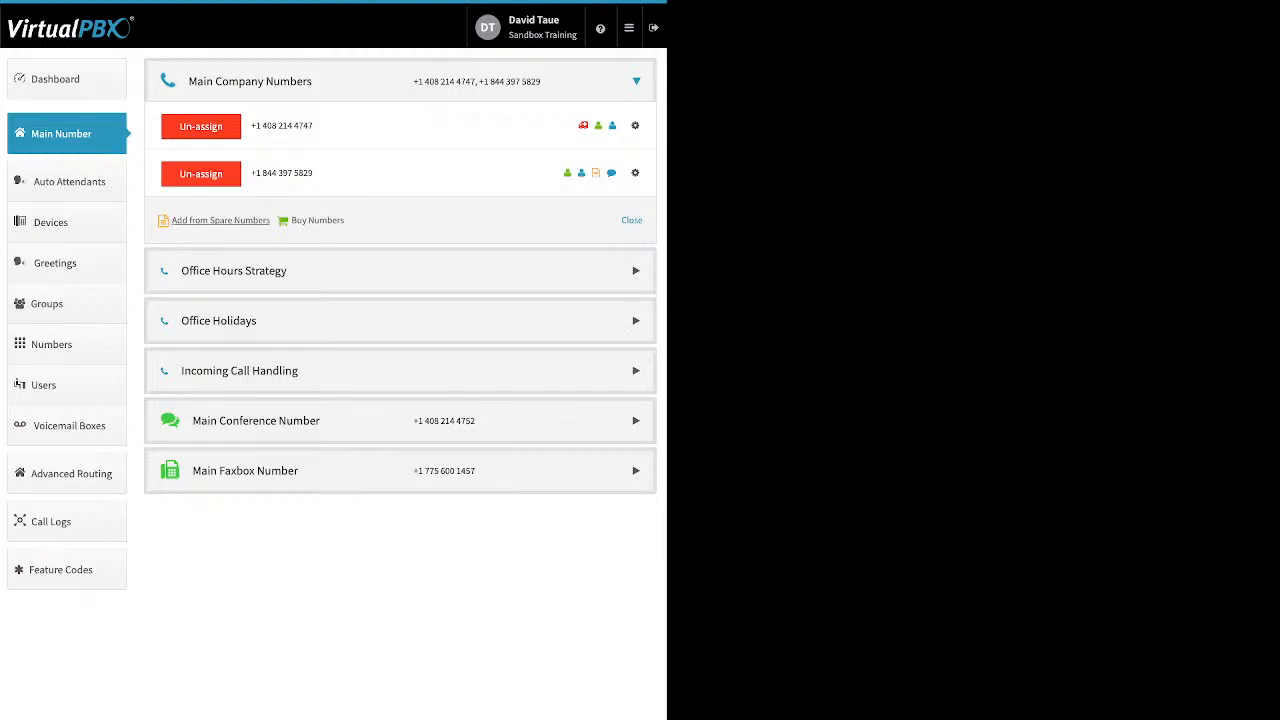
# - Browse the spare numbers without adding any, keeping the two remaining main numbers
pyautogui.click(220, 220)
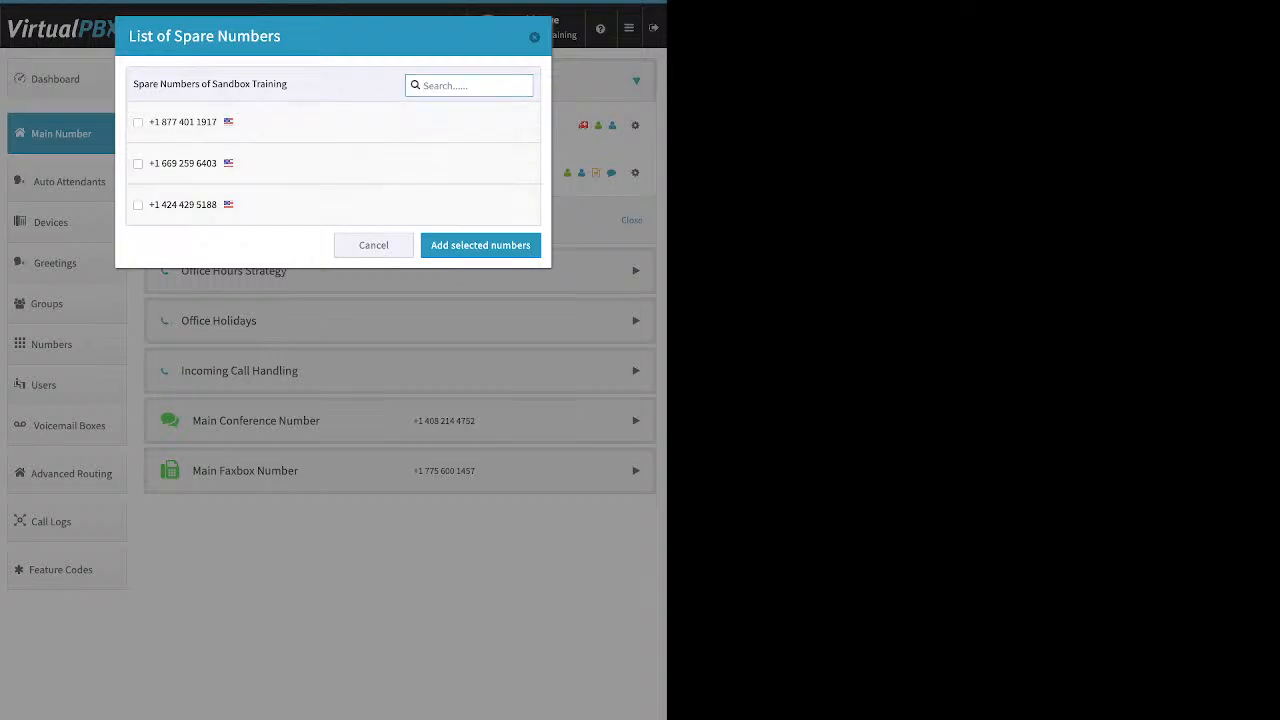
pyautogui.press('Escape')
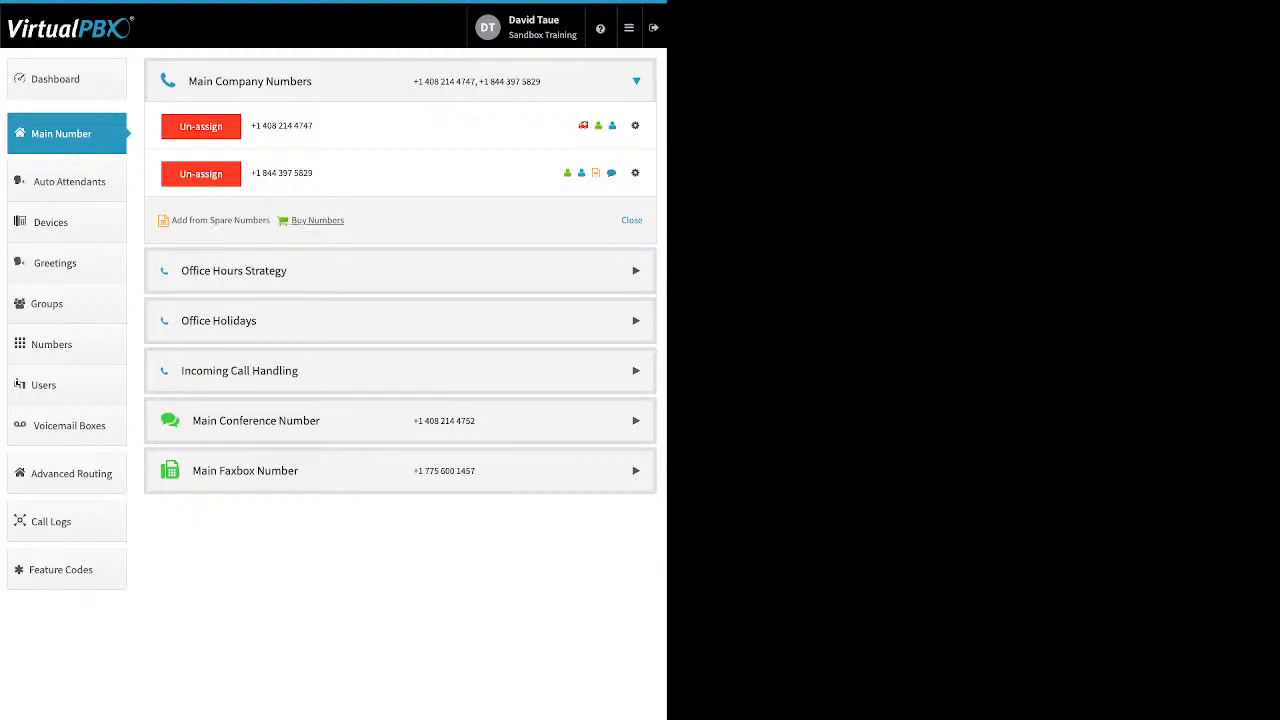
pyautogui.click(317, 220)
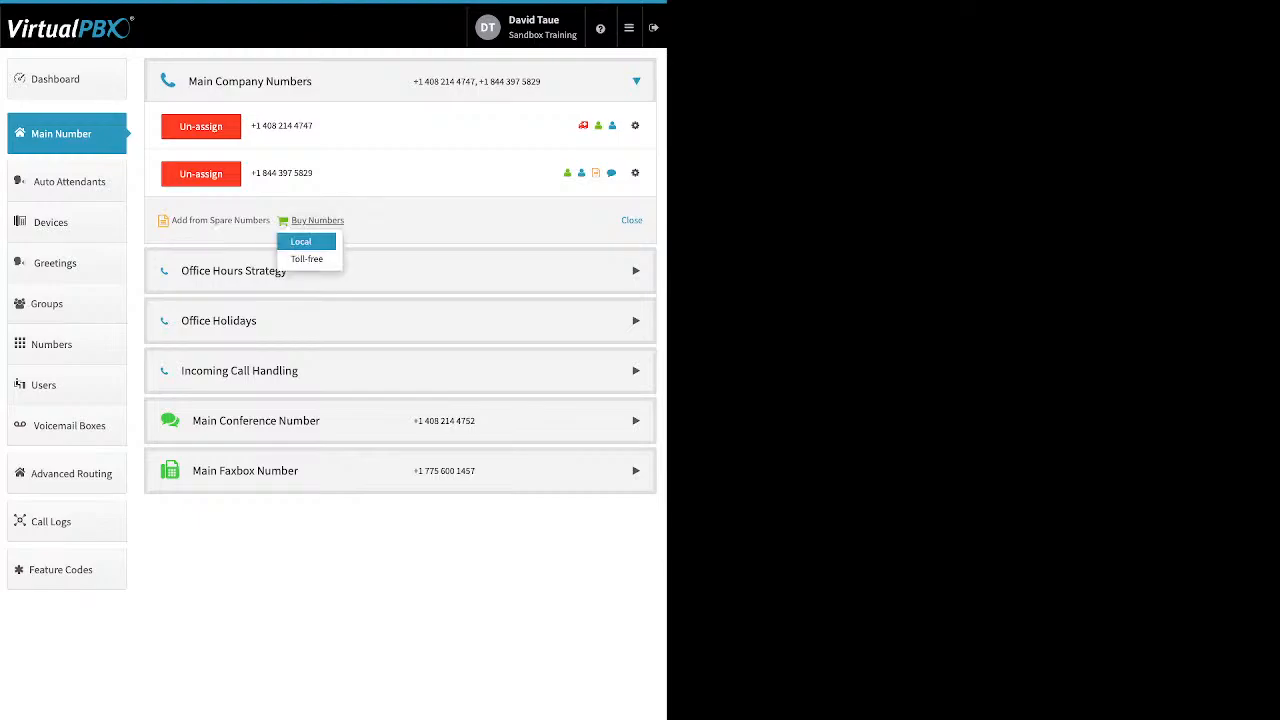
pyautogui.click(307, 258)
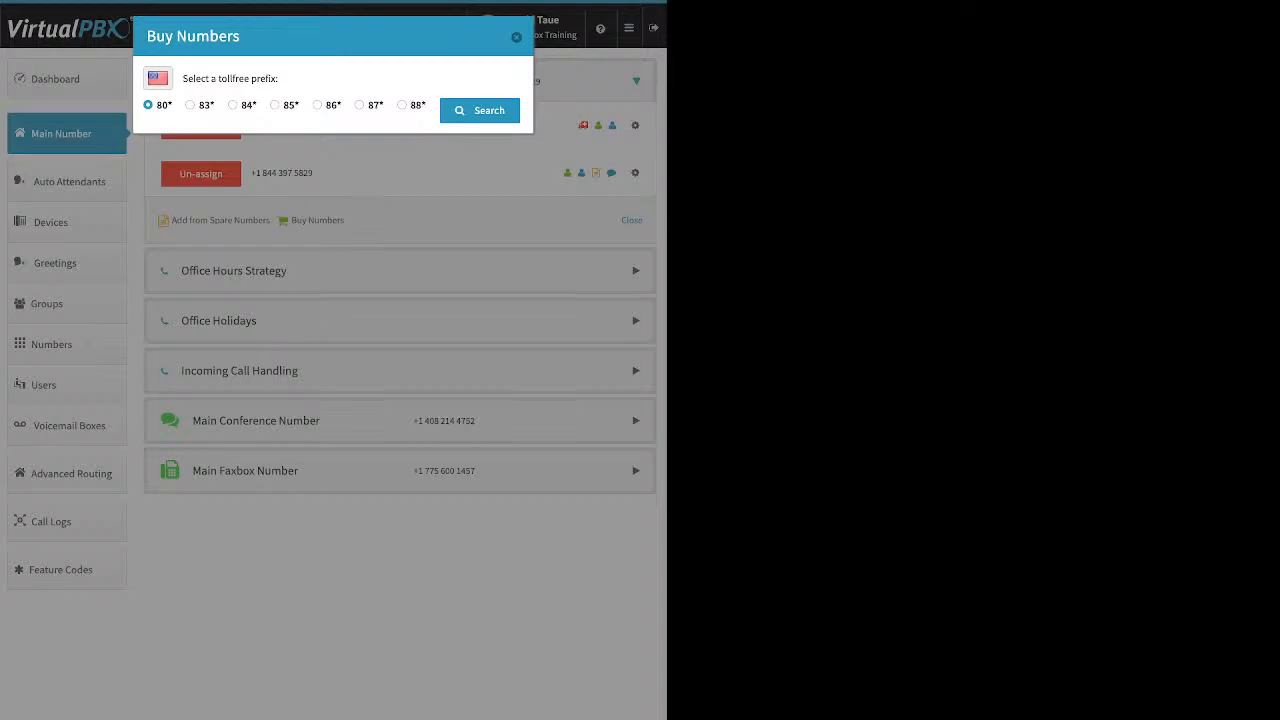
pyautogui.click(359, 105)
pyautogui.click(479, 110)
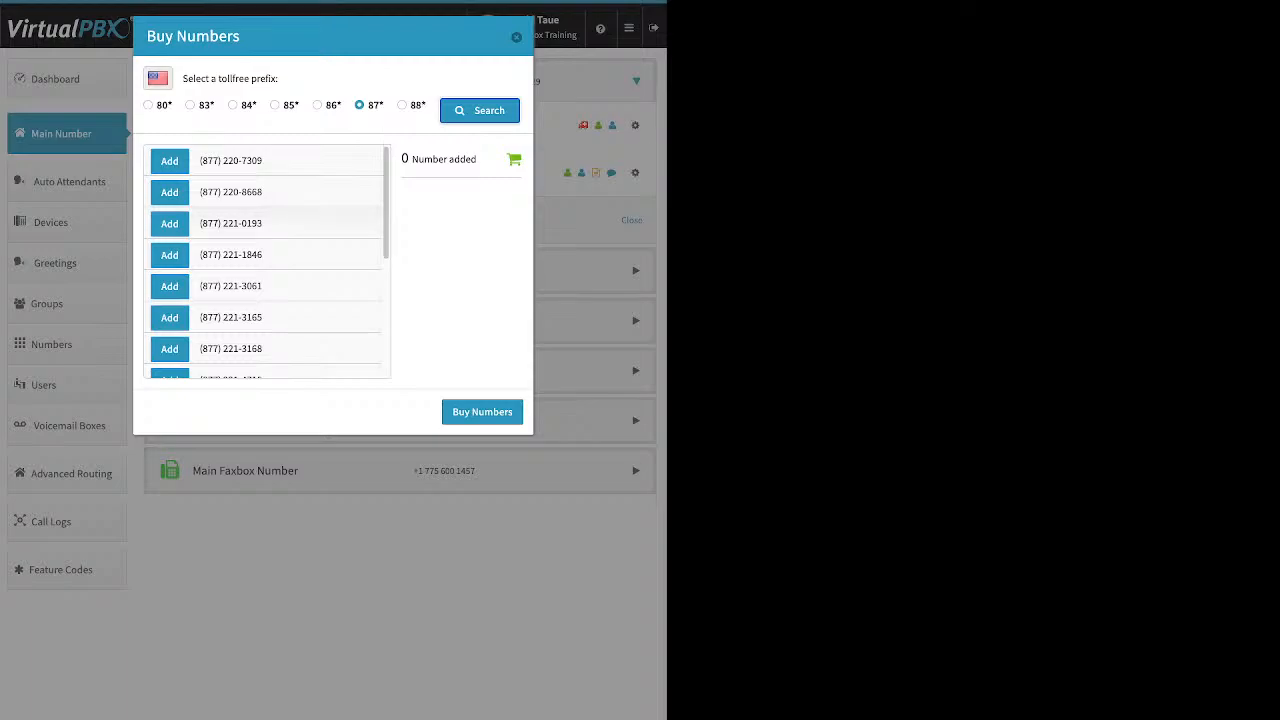
pyautogui.click(170, 255)
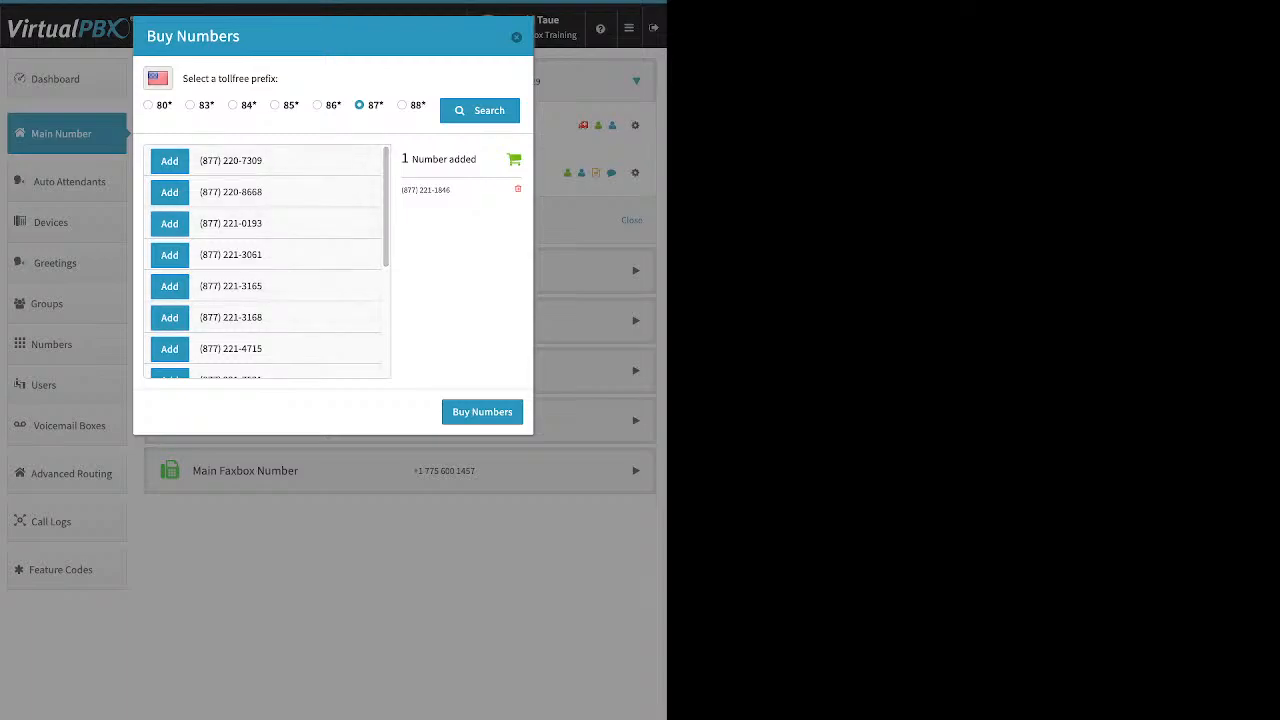
pyautogui.click(482, 412)
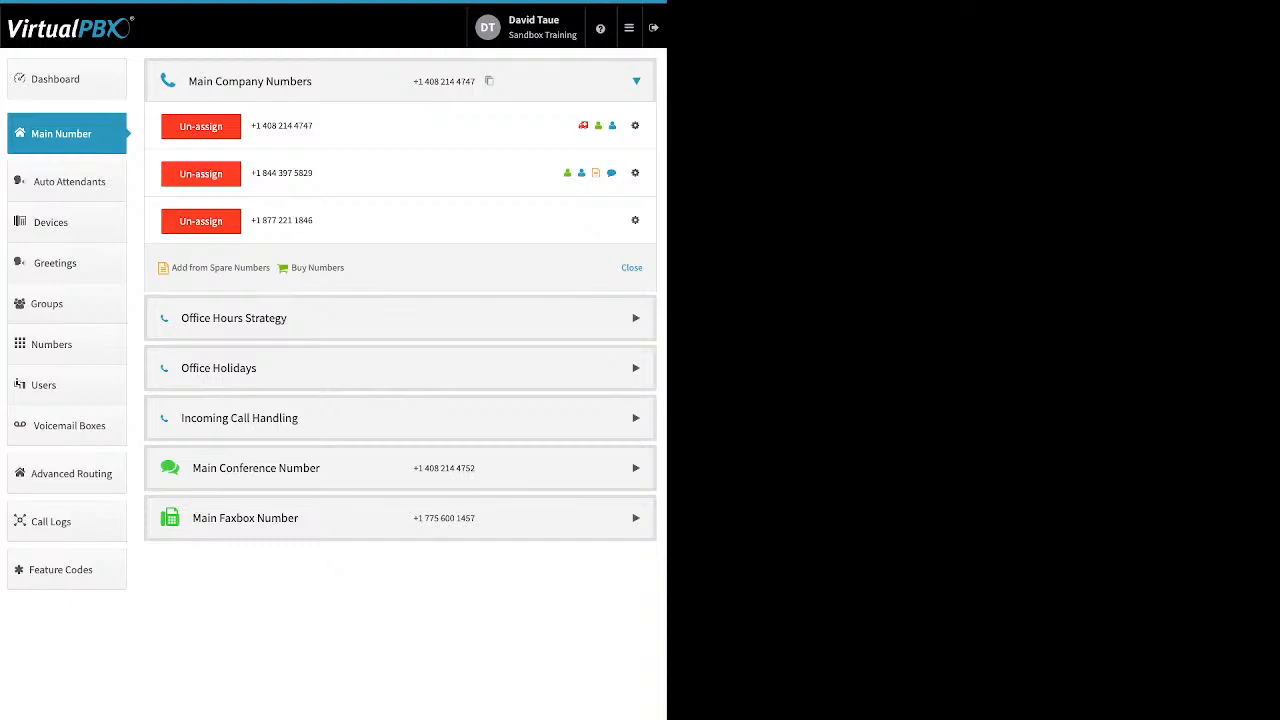
# - Search for local numbers in area code 310
pyautogui.click(317, 268)
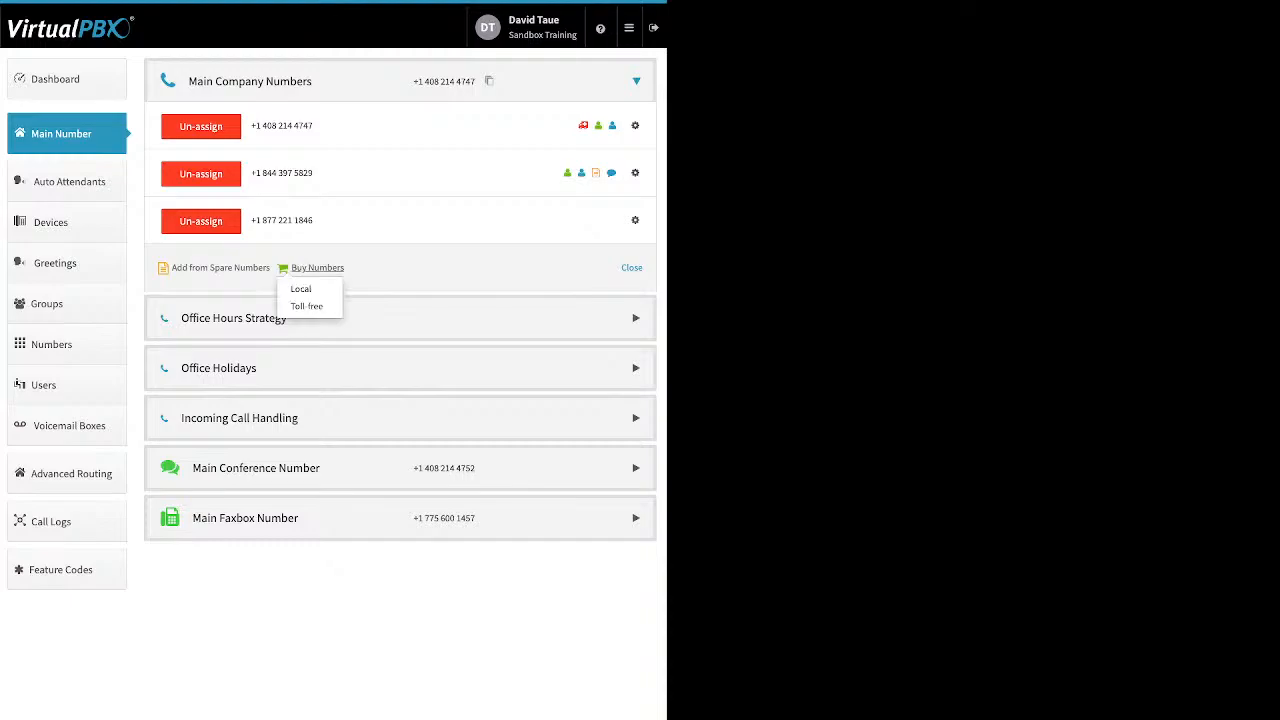
pyautogui.click(301, 289)
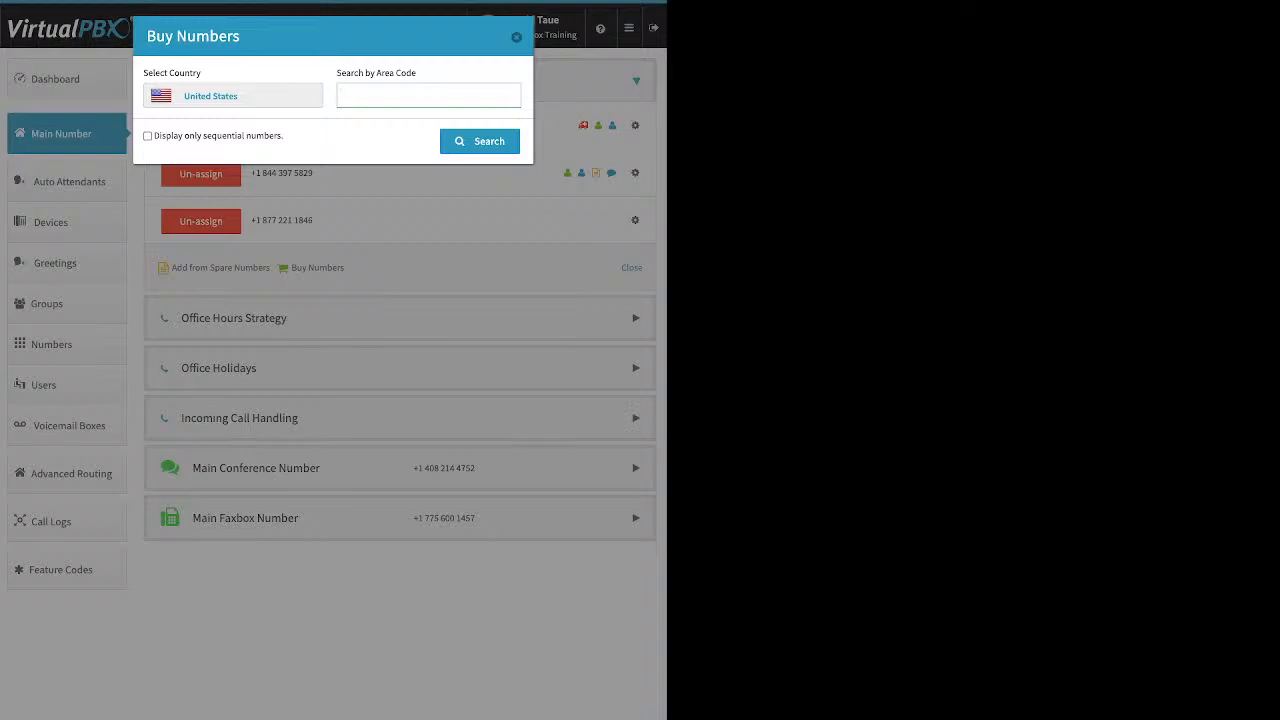
pyautogui.write('310')
pyautogui.press('Return')
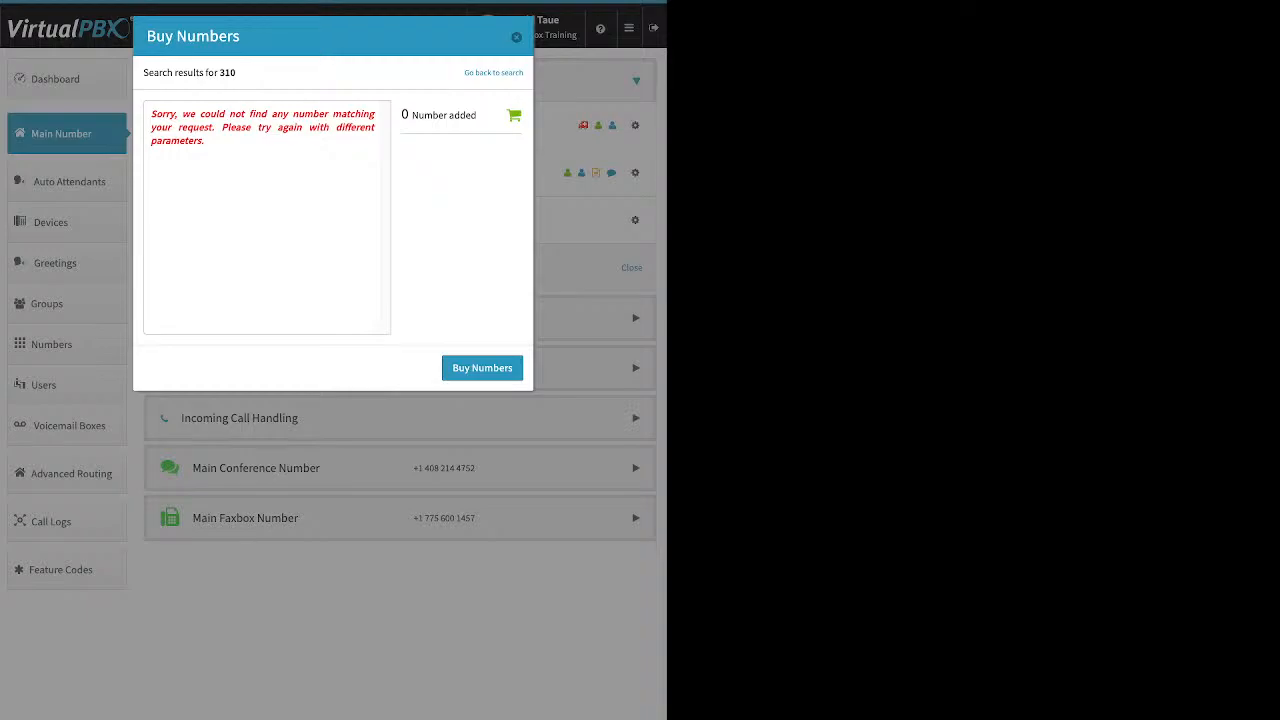
pyautogui.click(493, 73)
pyautogui.click(385, 96)
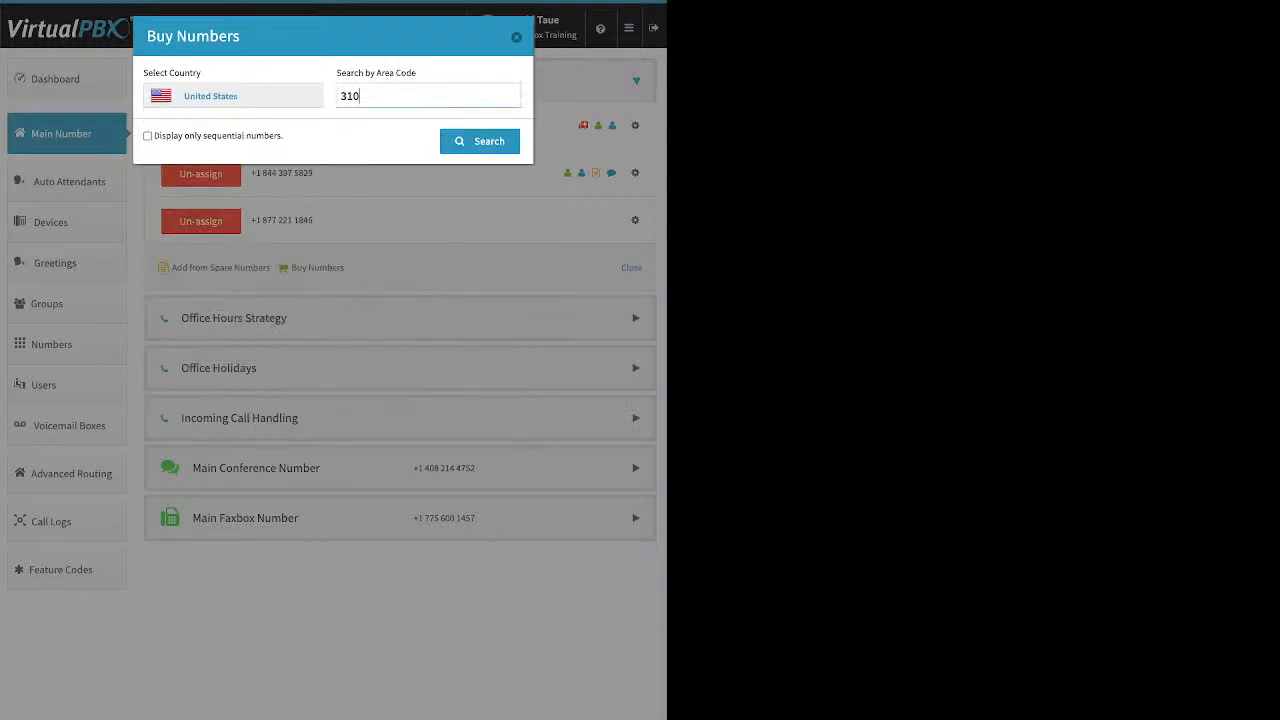
pyautogui.press('BackSpace')
pyautogui.press('BackSpace')
pyautogui.press('BackSpace')
pyautogui.write('323')
pyautogui.press('Return')
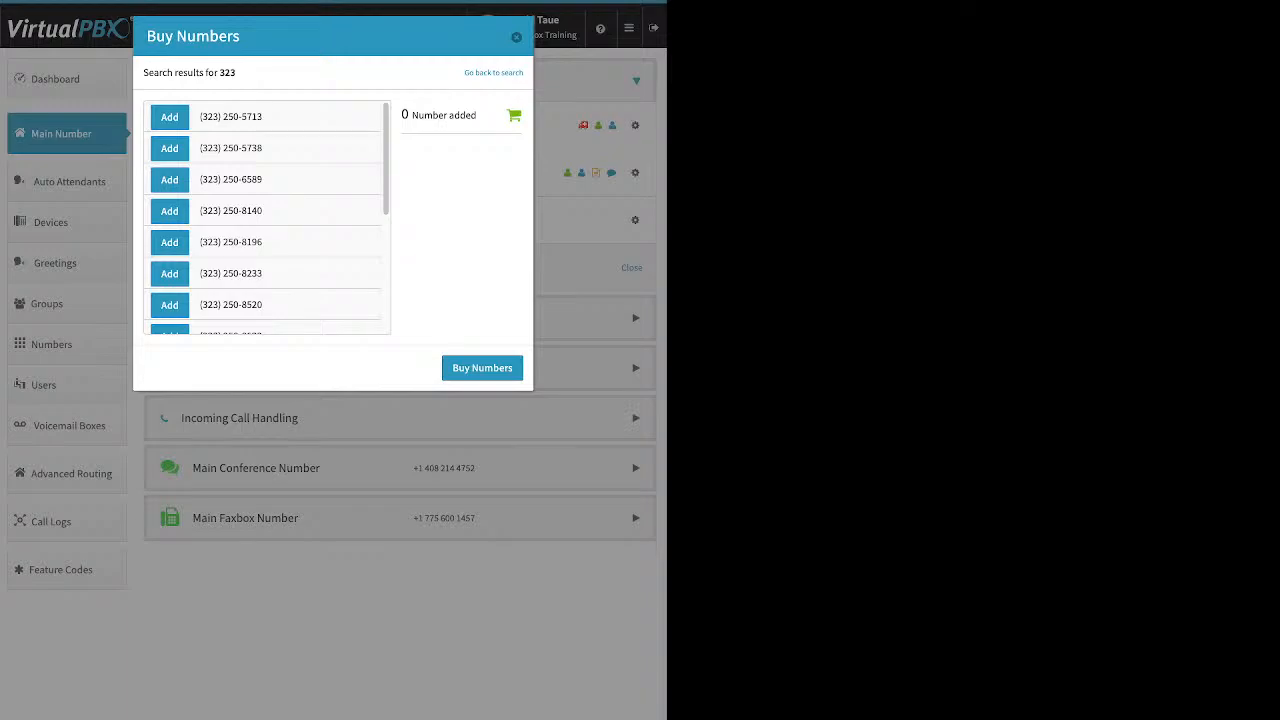
pyautogui.click(170, 117)
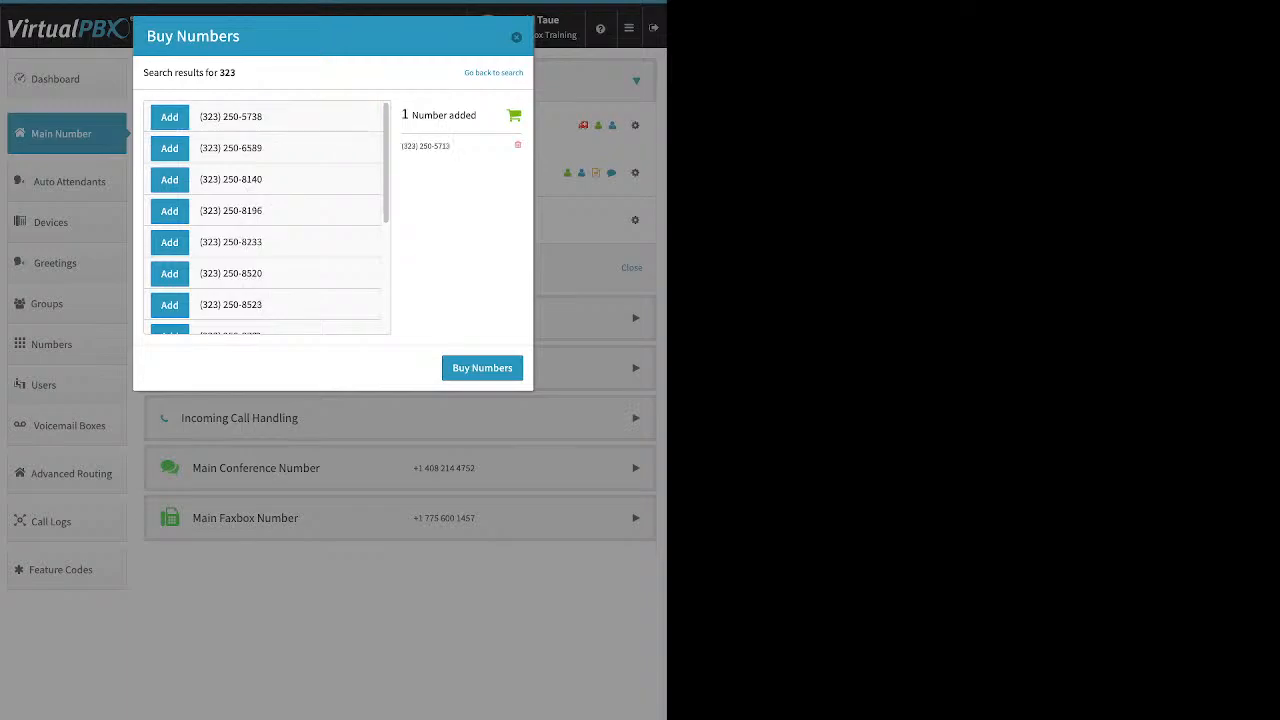
pyautogui.click(482, 368)
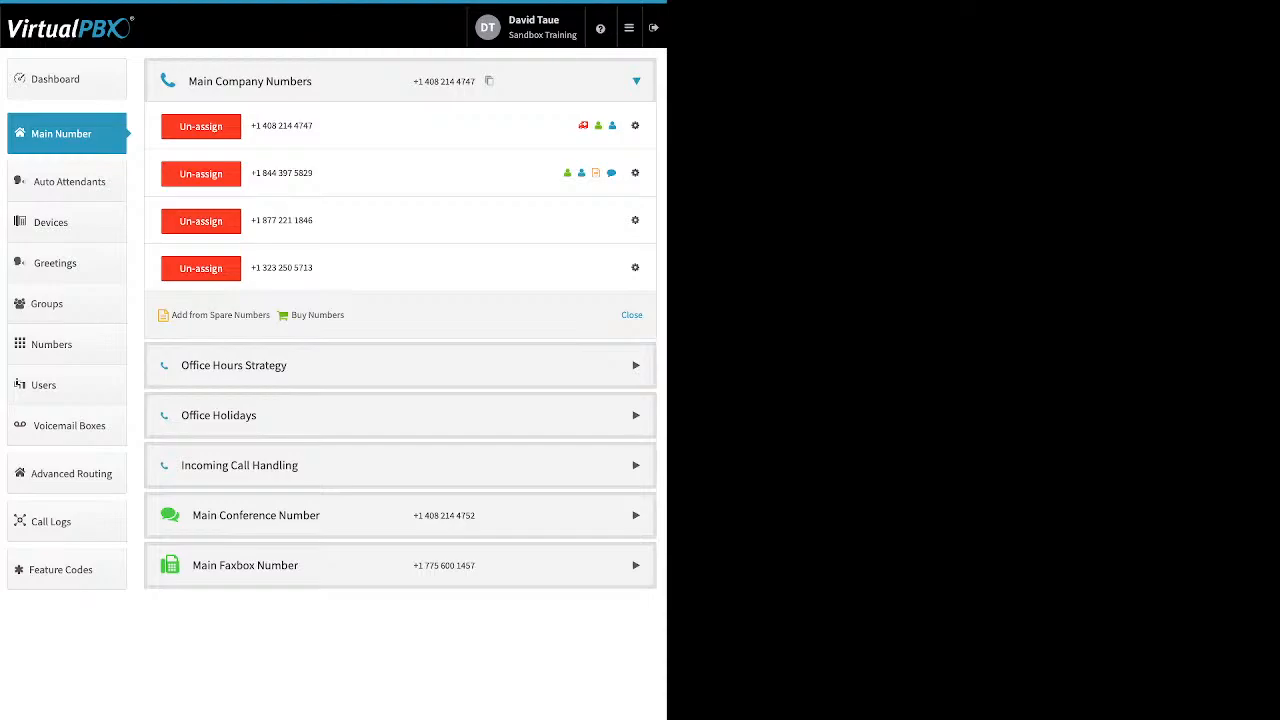
pyautogui.click(635, 220)
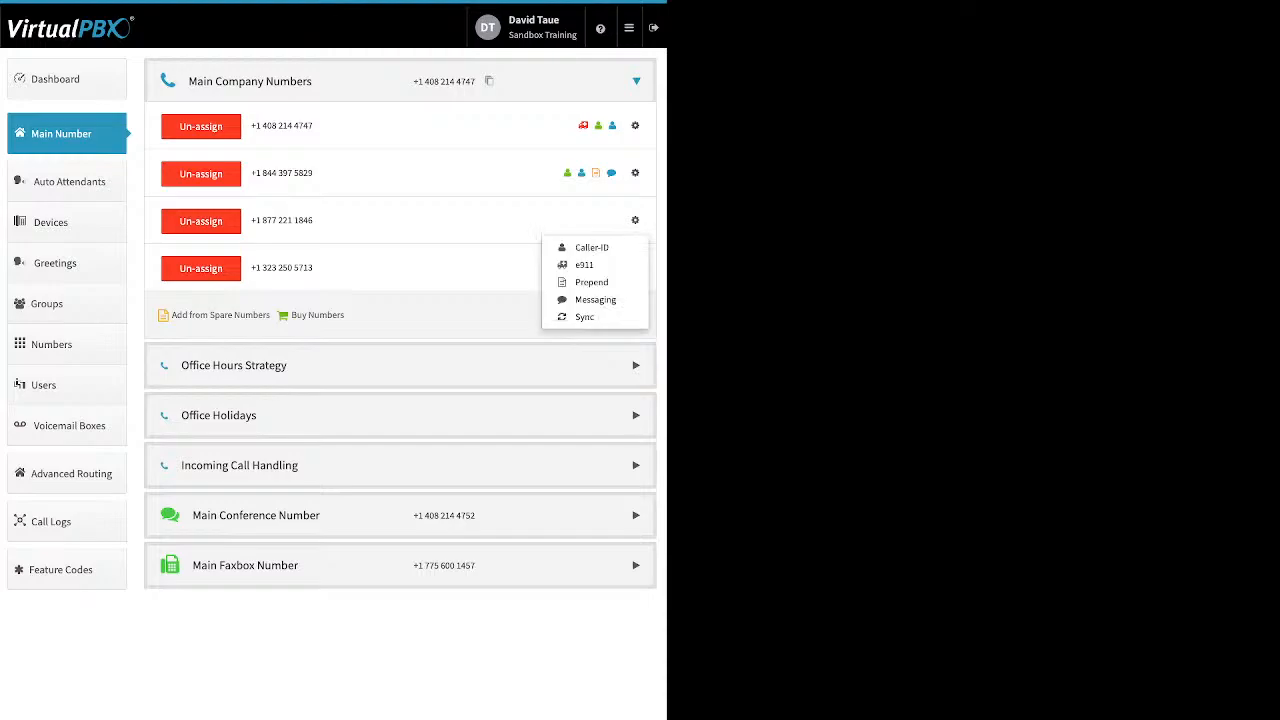
pyautogui.click(591, 247)
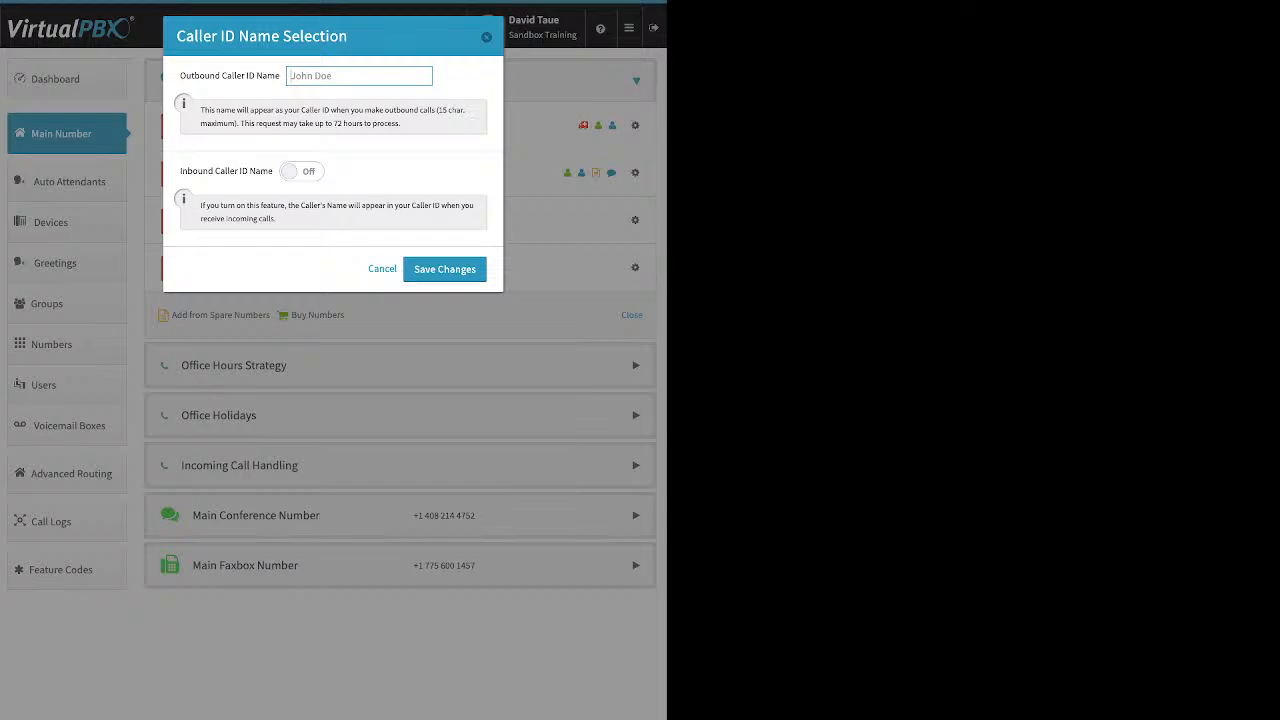
pyautogui.click(302, 171)
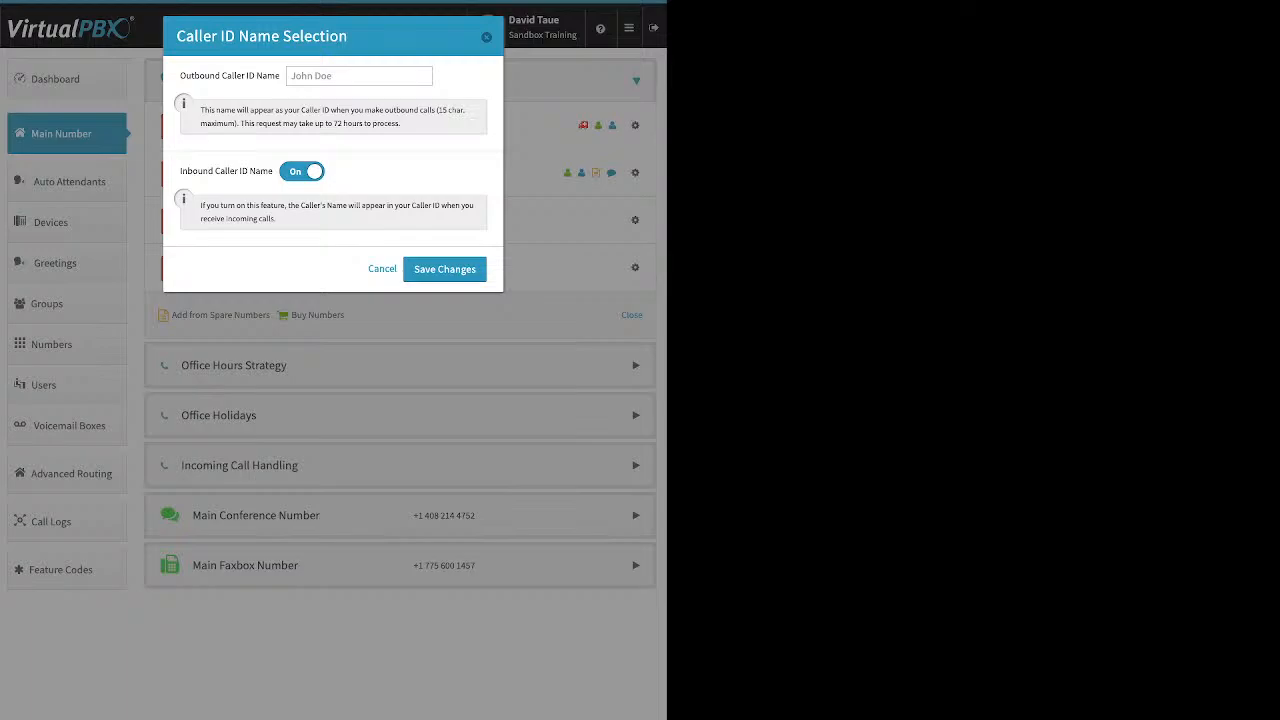
pyautogui.click(486, 37)
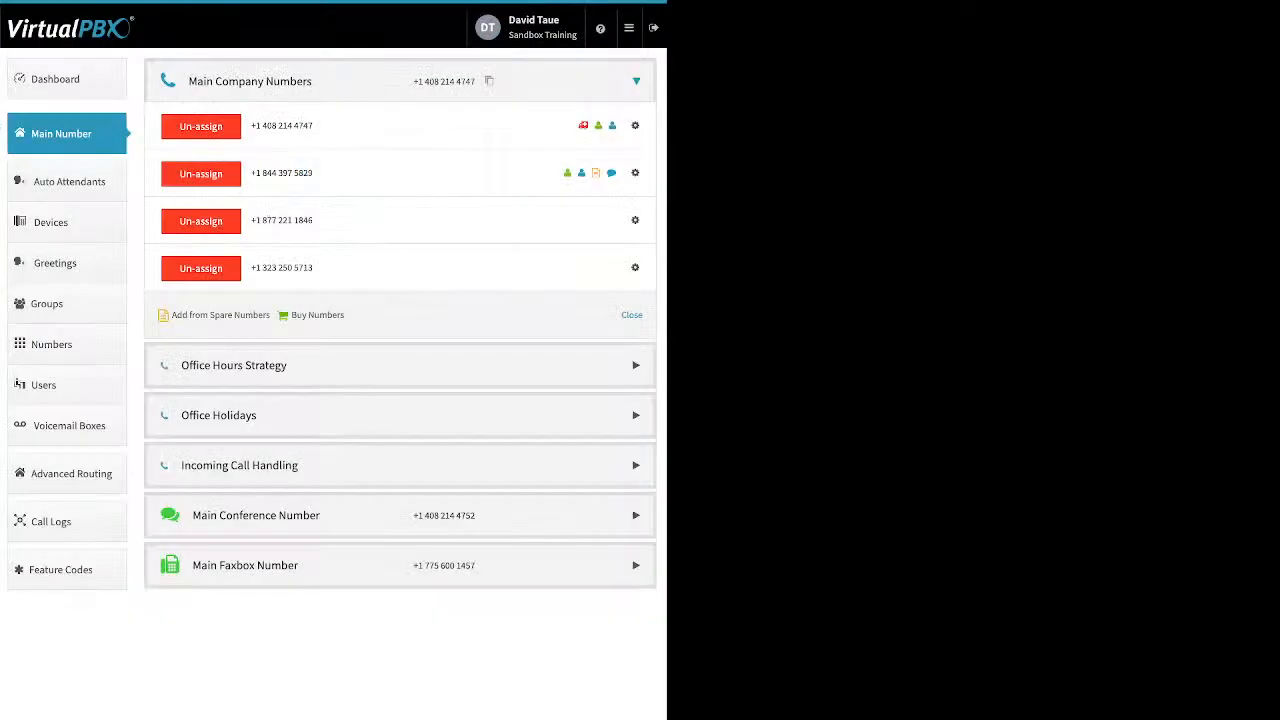
pyautogui.click(635, 221)
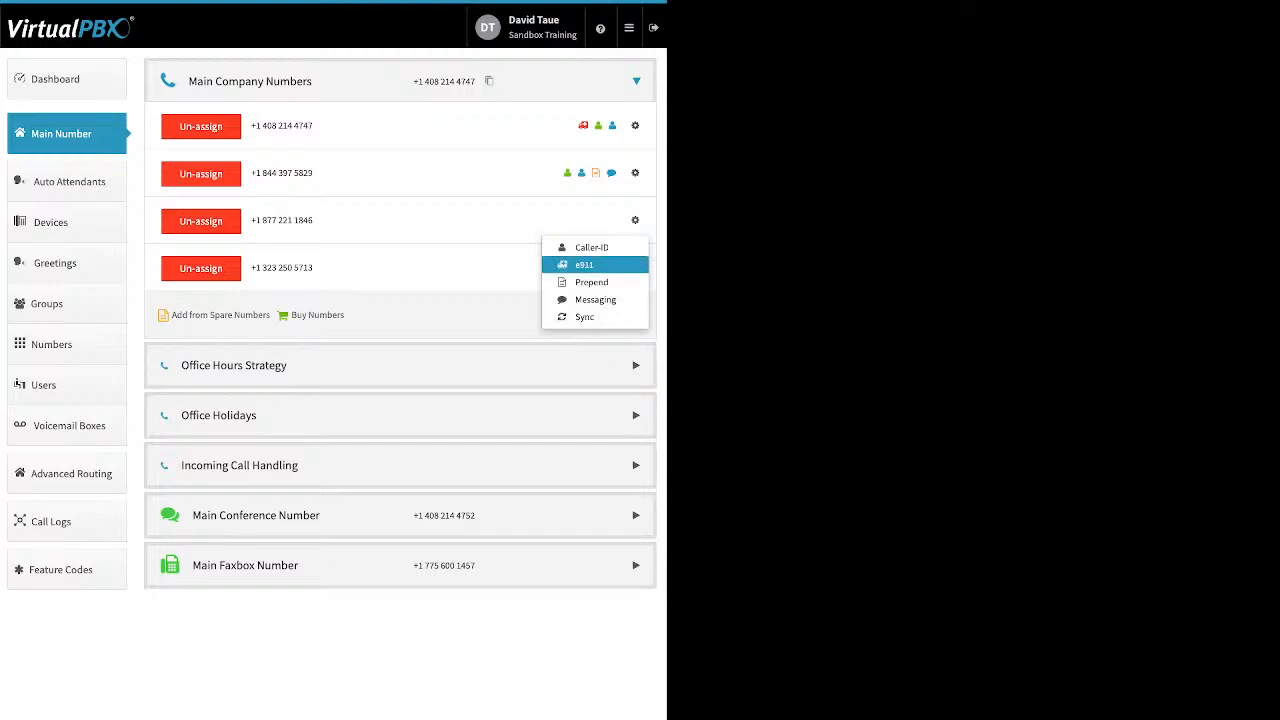
pyautogui.click(584, 265)
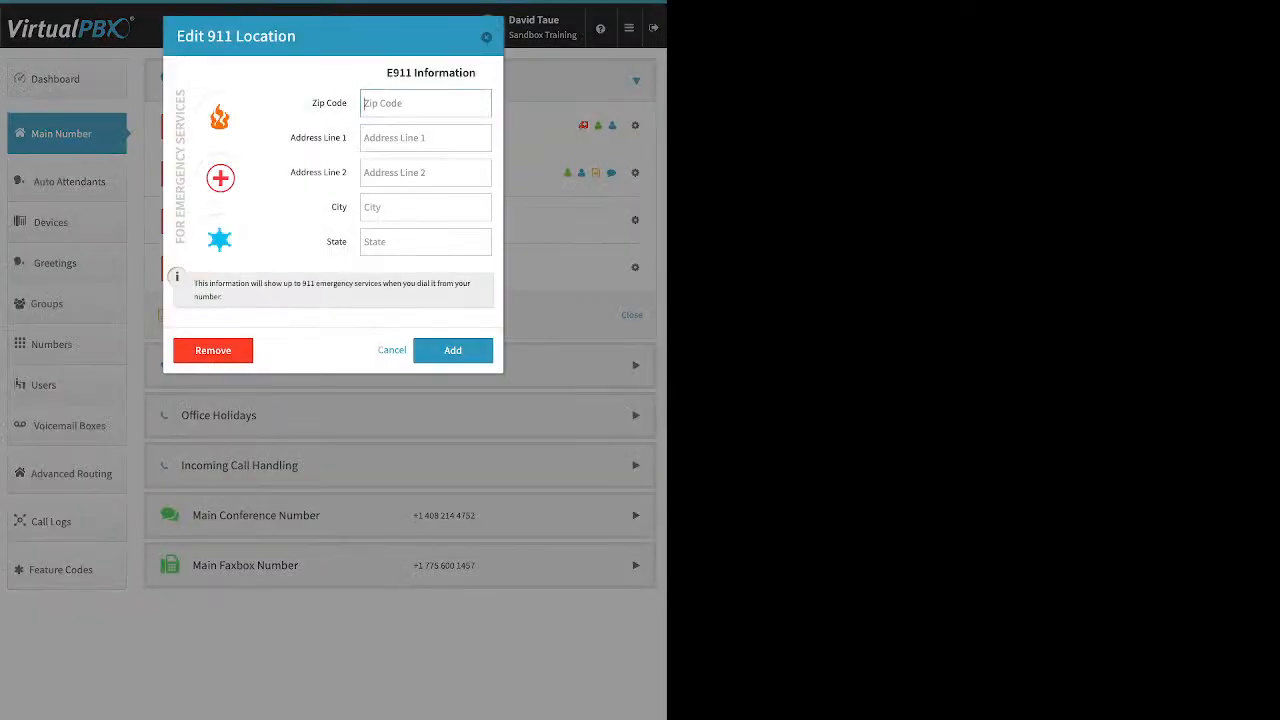
pyautogui.click(486, 37)
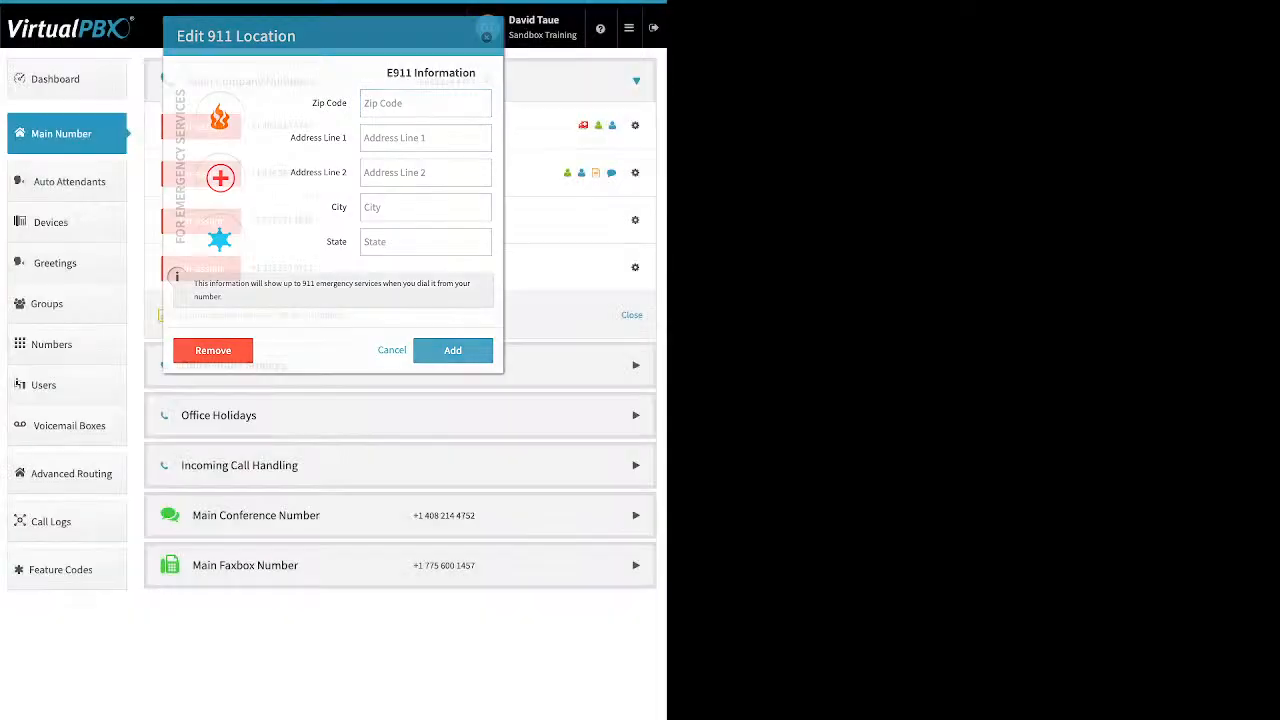
pyautogui.click(635, 221)
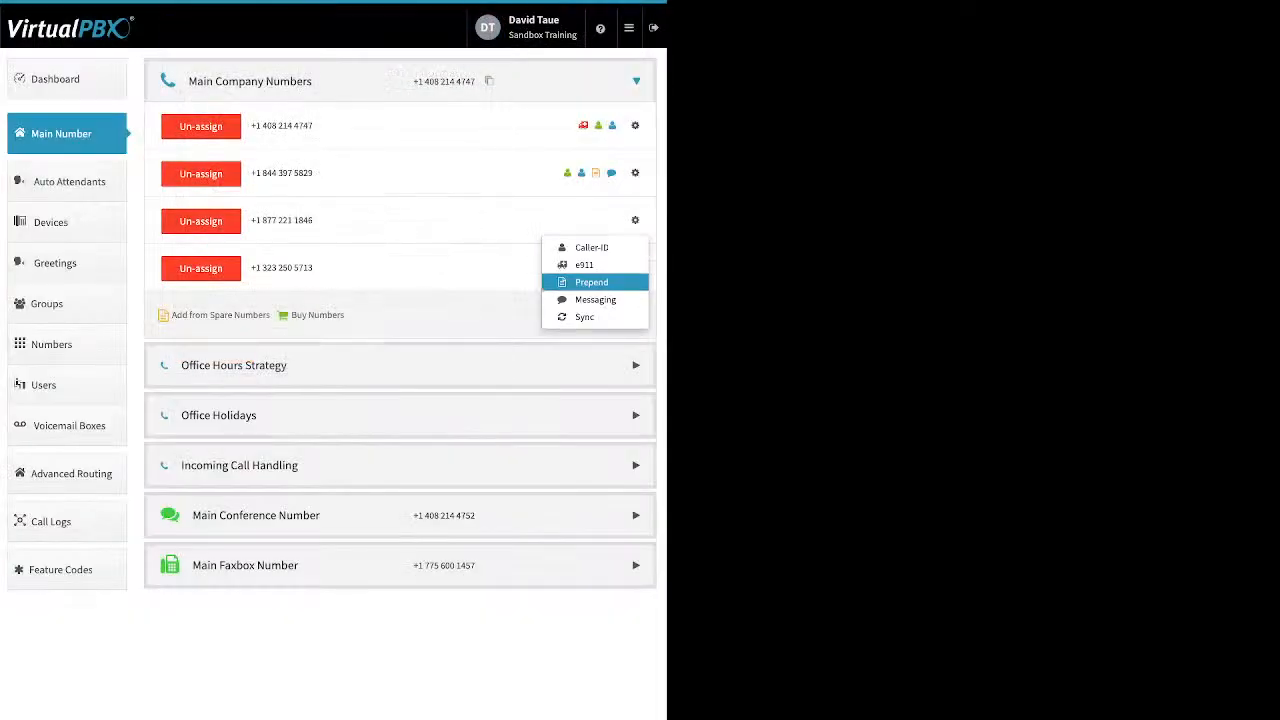
pyautogui.click(588, 280)
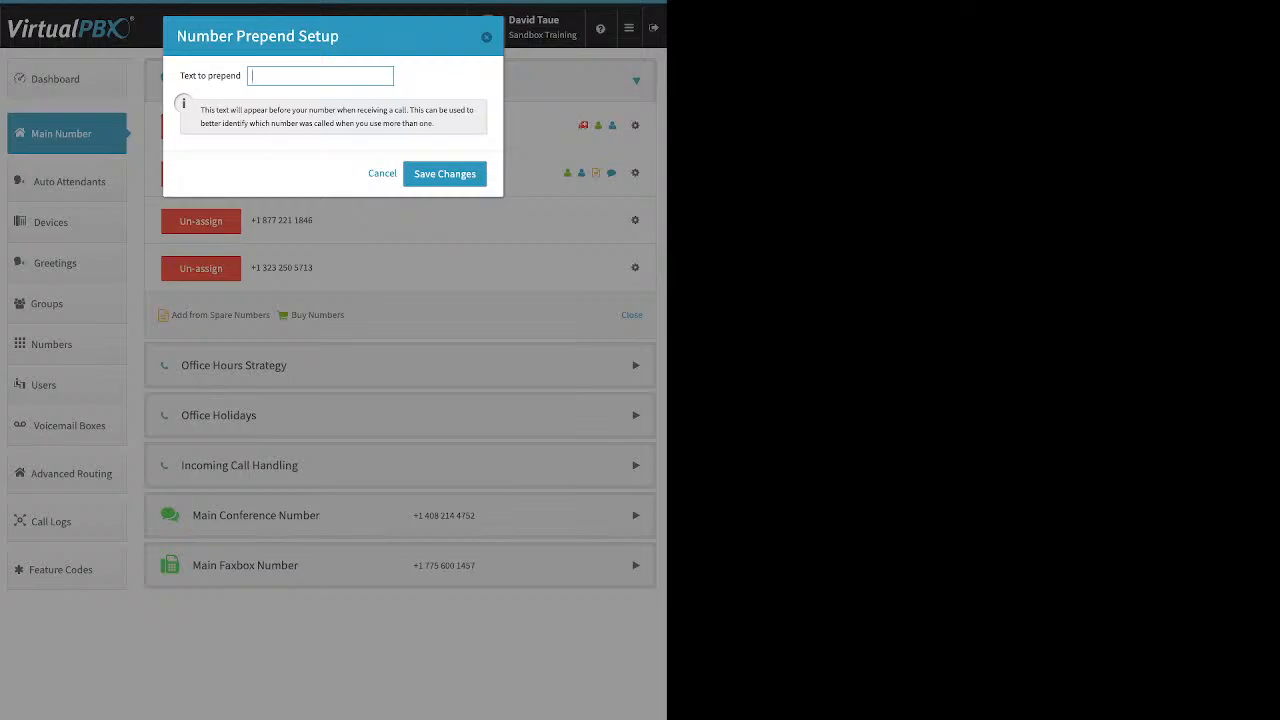
pyautogui.write('Xmas promo')
pyautogui.press('Return')
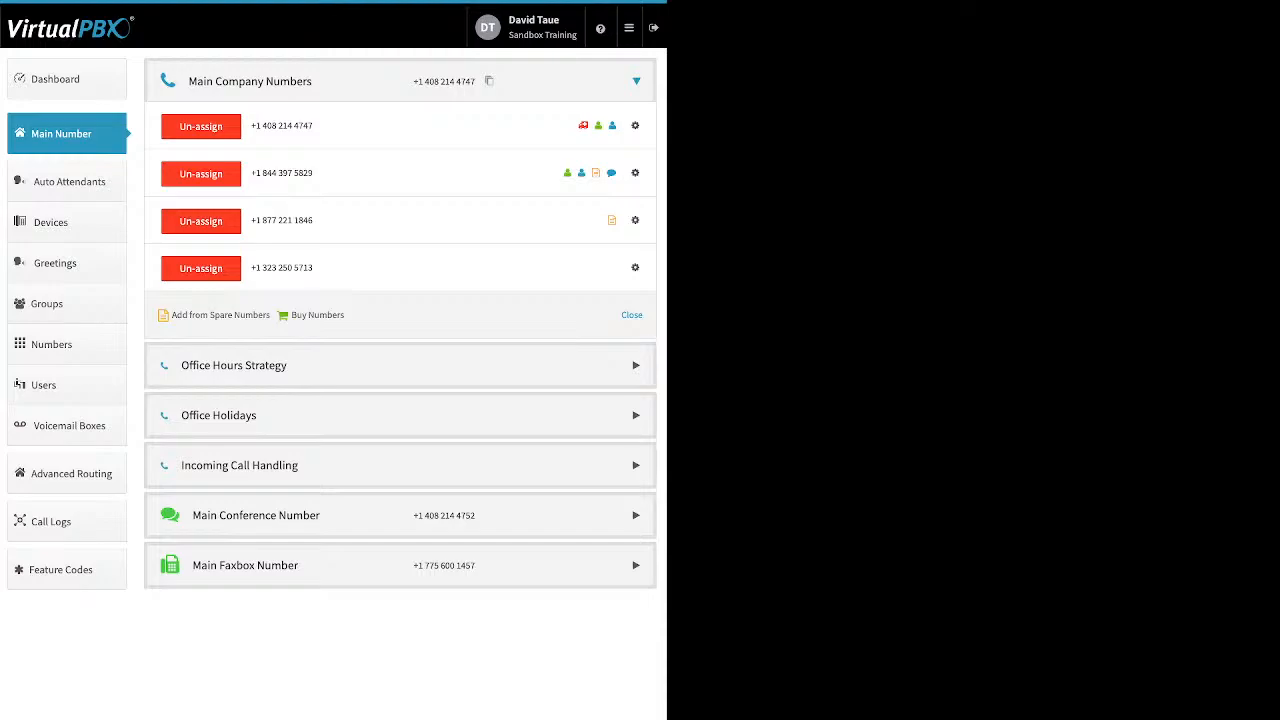
pyautogui.click(201, 221)
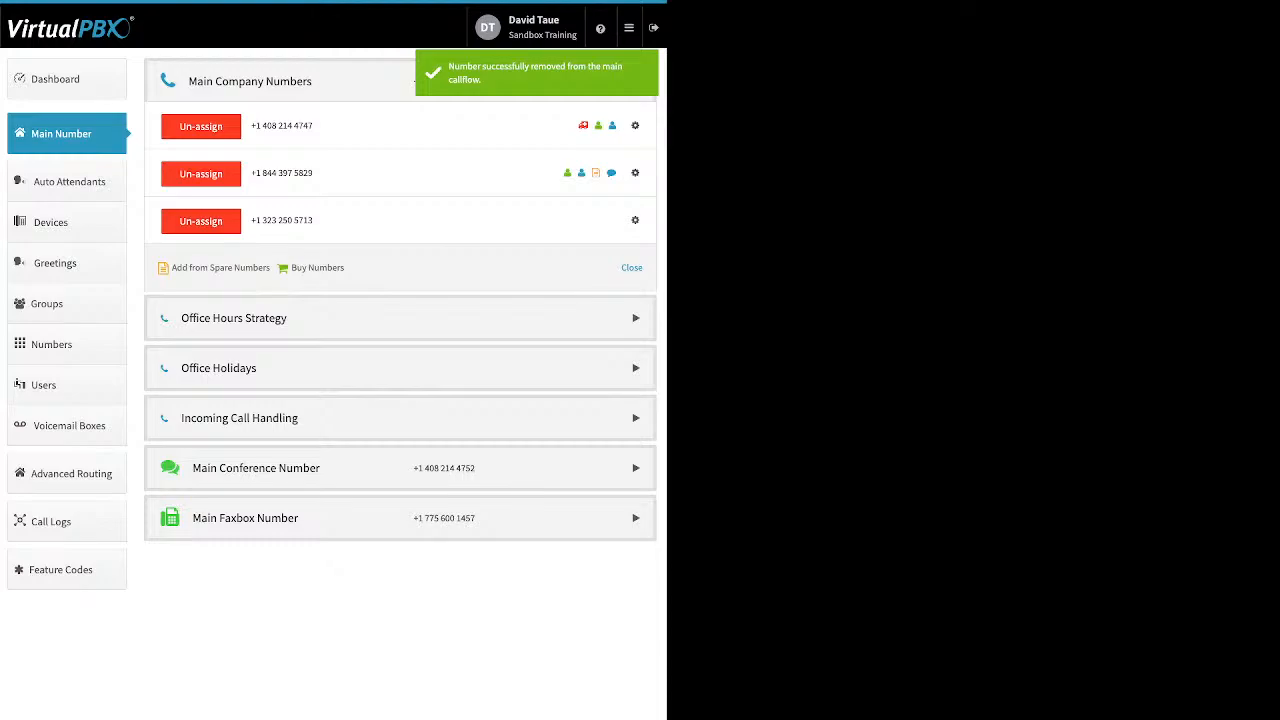
pyautogui.click(234, 318)
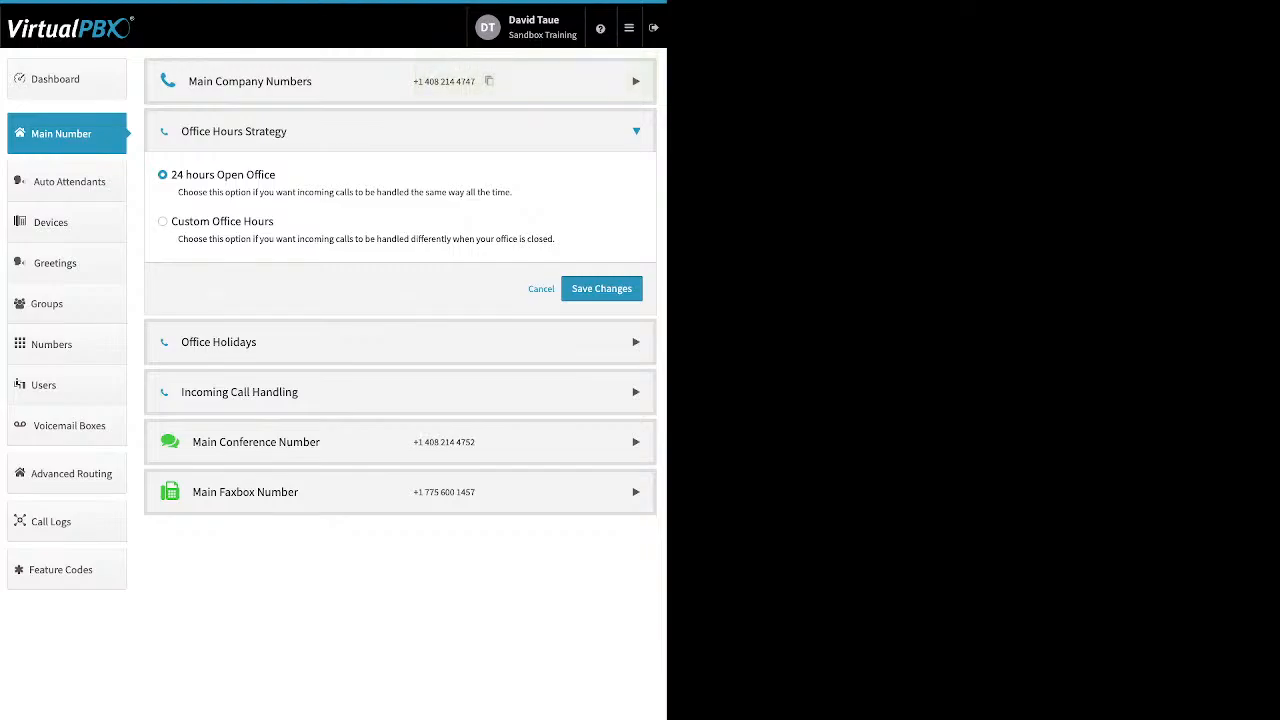
# - Use custom office hours Monday–Friday 9:00–17:00, closed for lunch 12:00–13:00
pyautogui.click(163, 222)
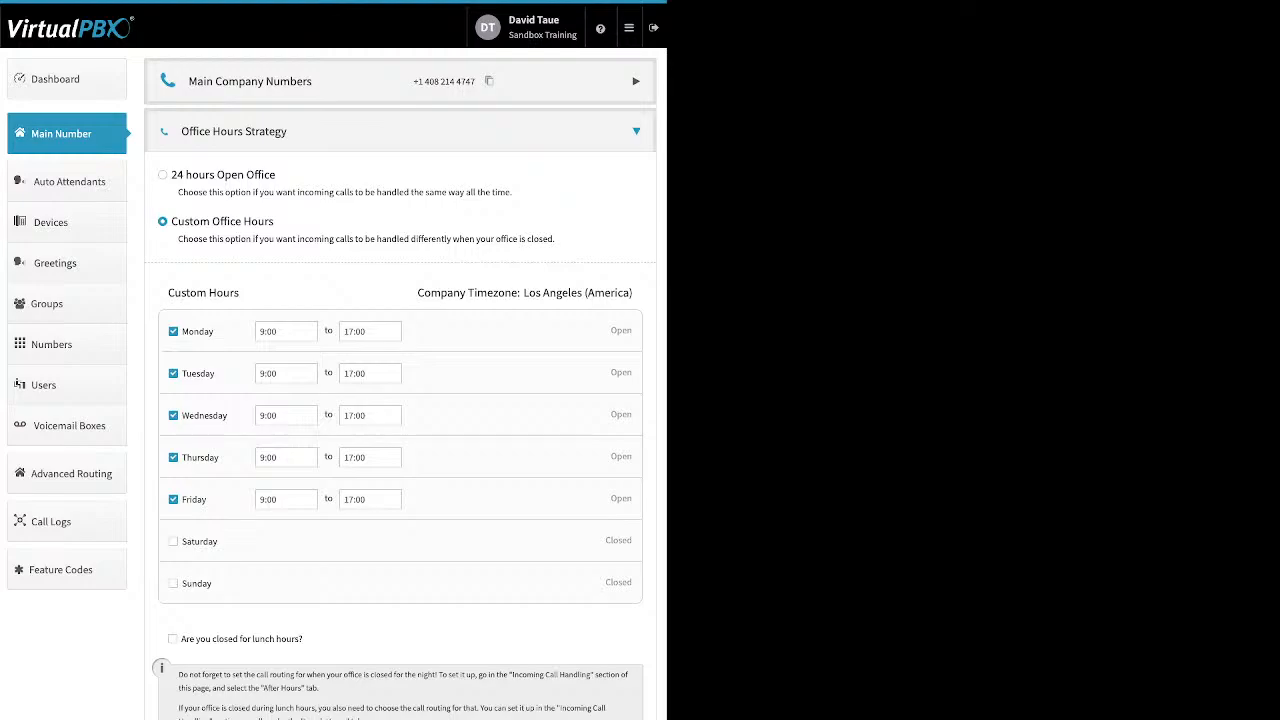
pyautogui.moveTo(214, 331); pyautogui.dragTo(181, 331)
pyautogui.click(277, 331)
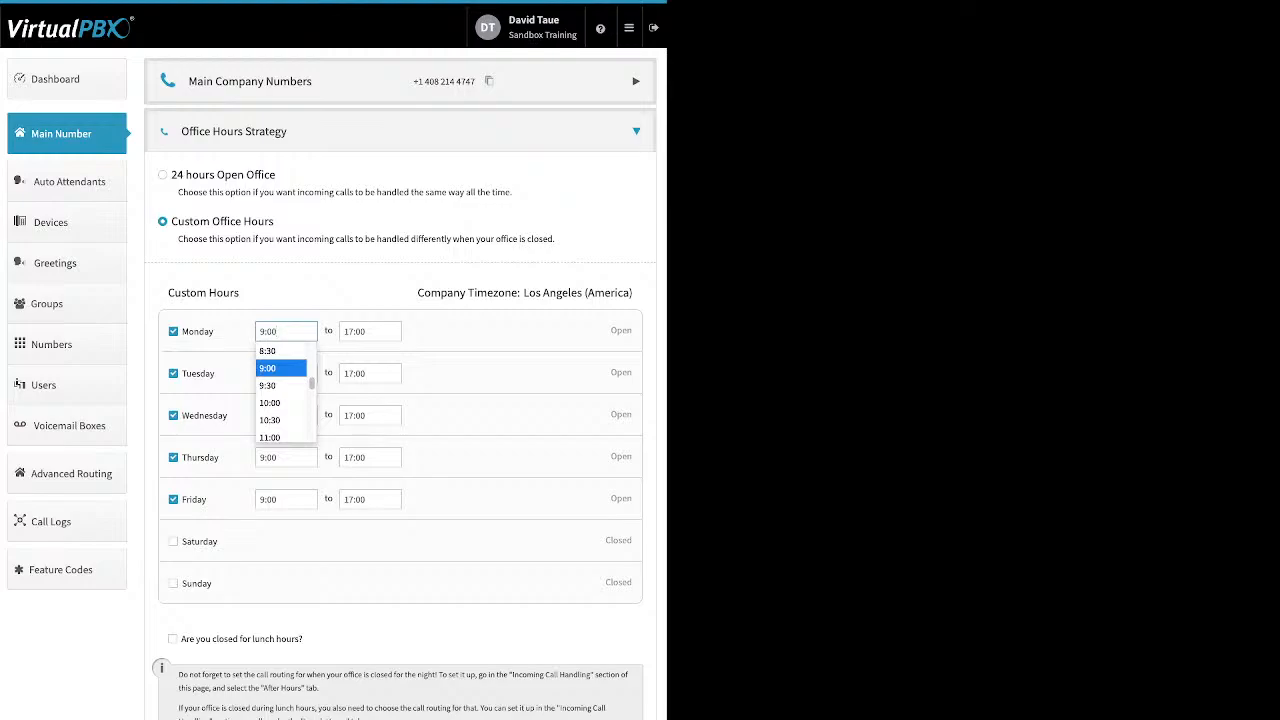
pyautogui.click(361, 331)
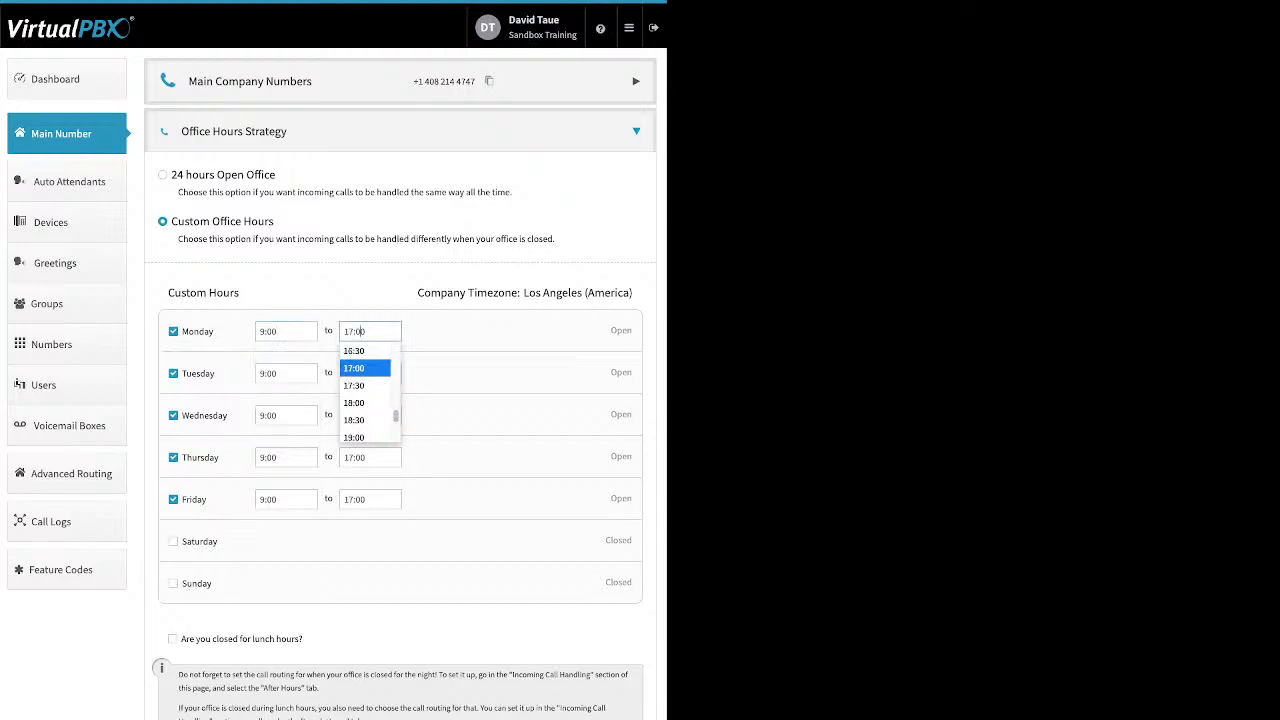
pyautogui.click(480, 373)
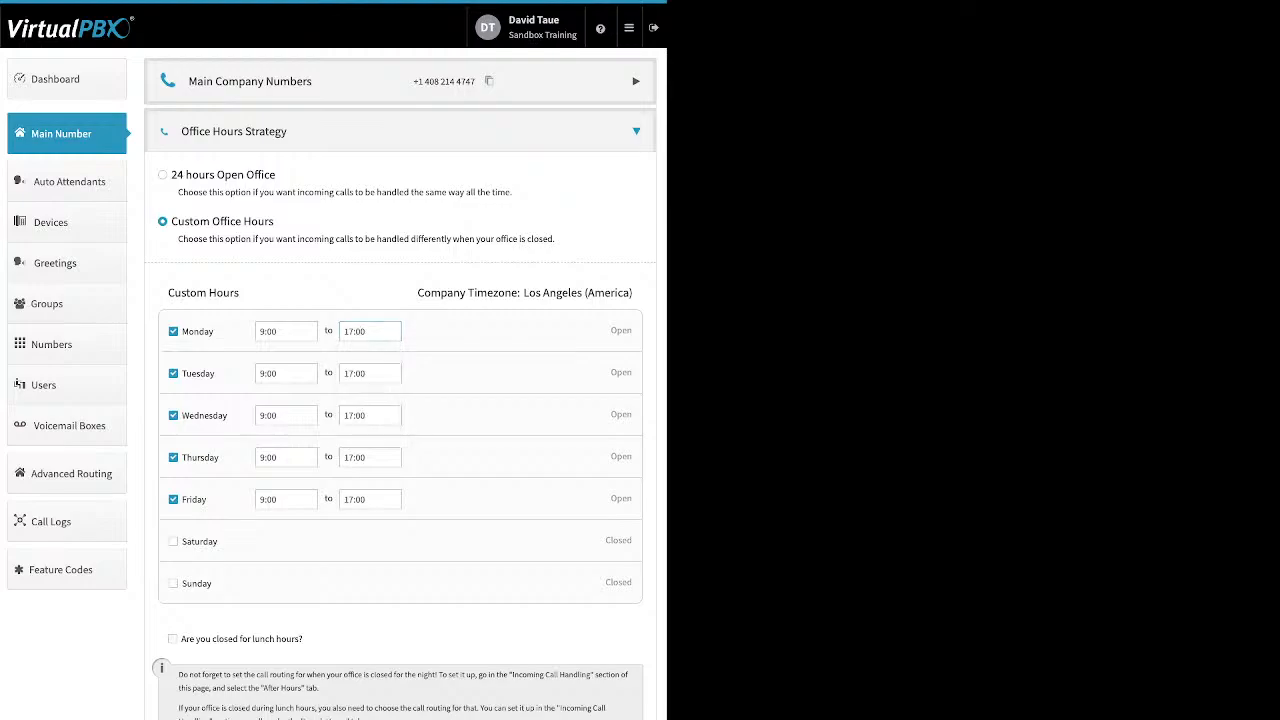
pyautogui.click(172, 639)
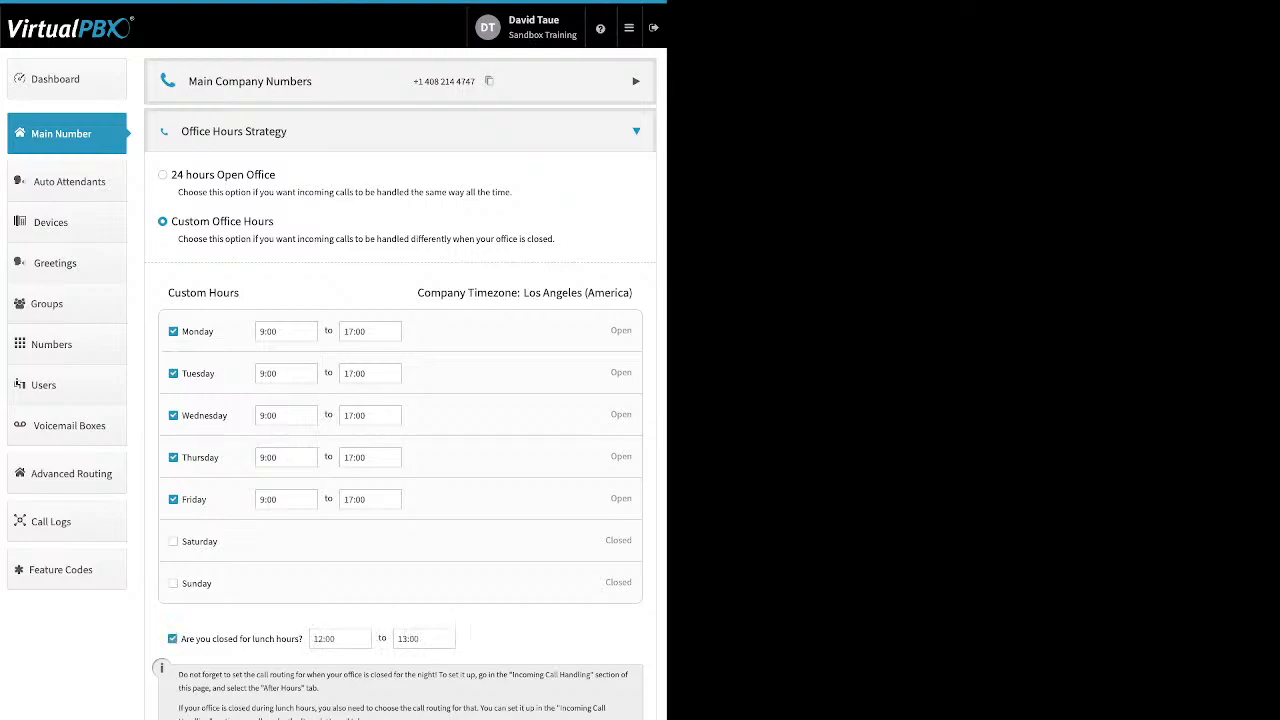
pyautogui.moveTo(181, 639); pyautogui.dragTo(303, 639)
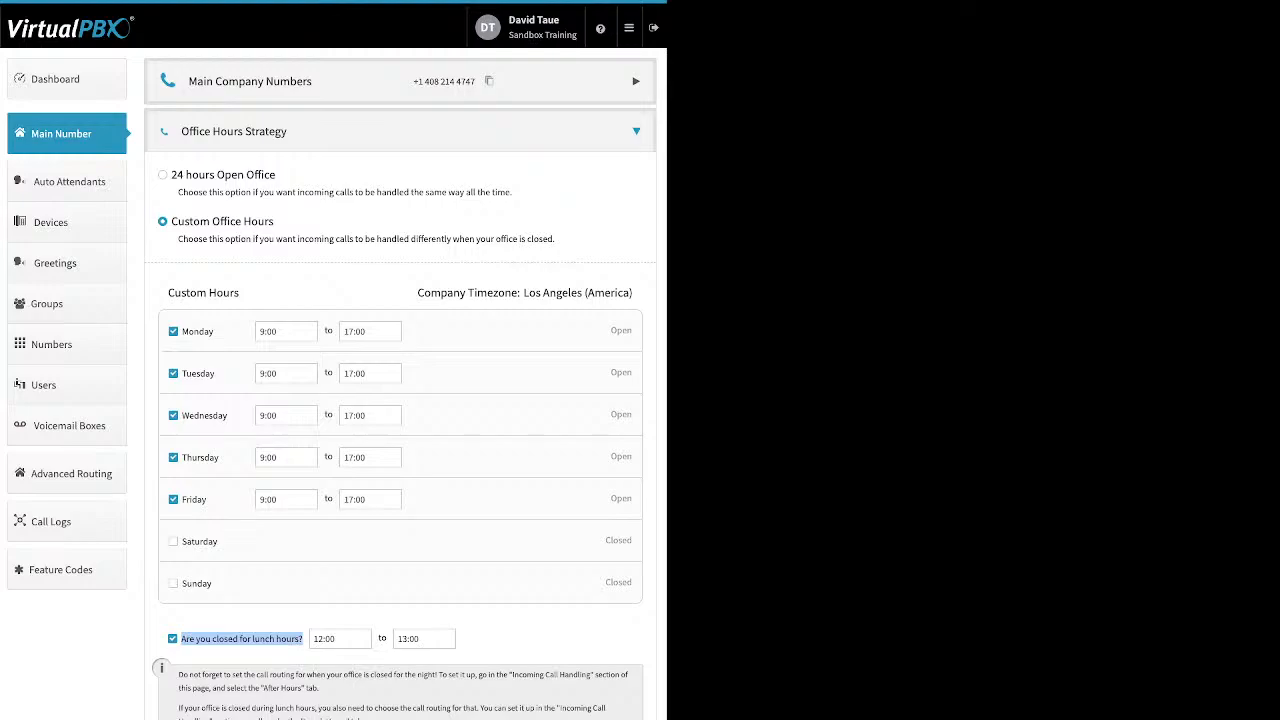
pyautogui.click(636, 131)
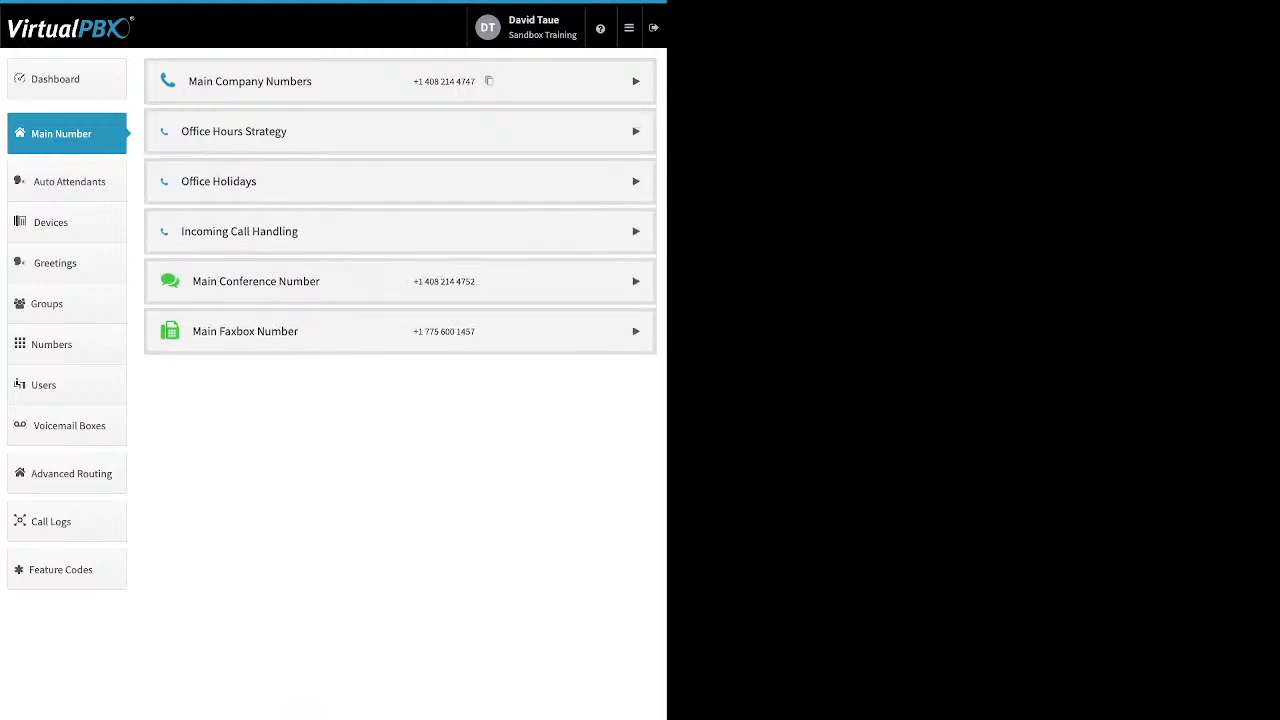
pyautogui.click(636, 181)
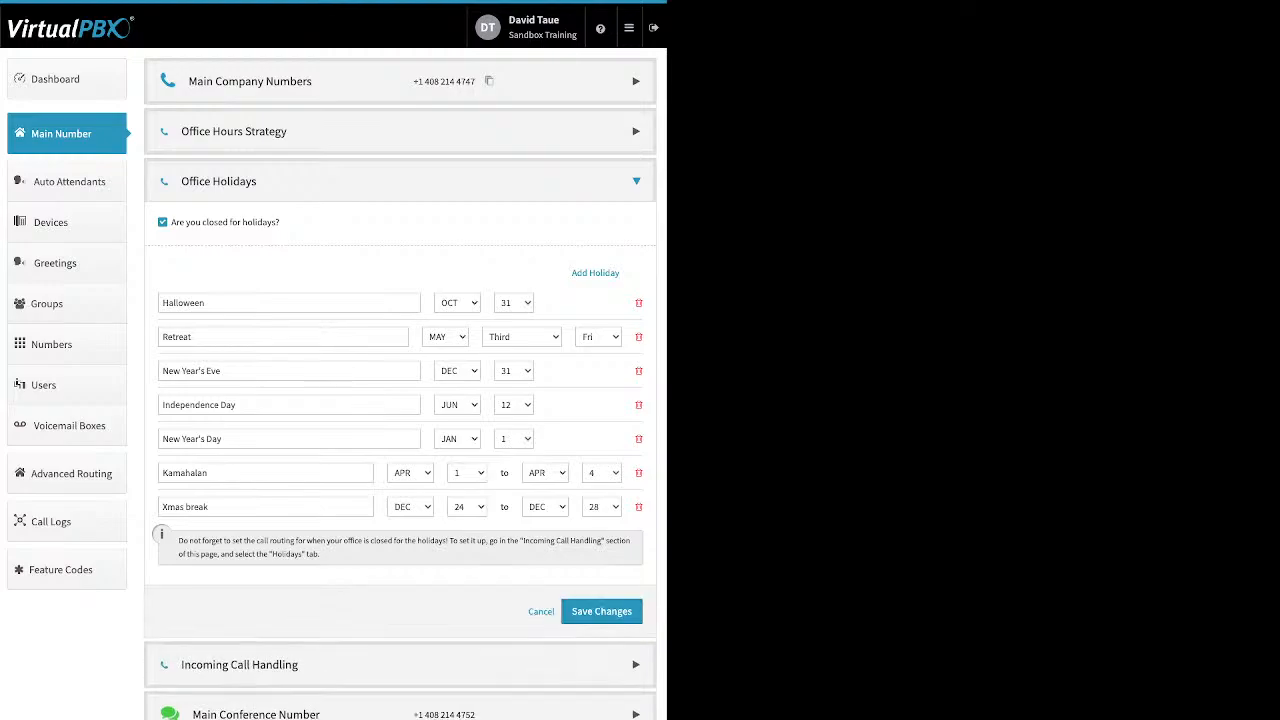
# - Review the seven holidays, including Halloween, Retreat and Xmas break, and save the list
pyautogui.moveTo(281, 223); pyautogui.dragTo(171, 223)
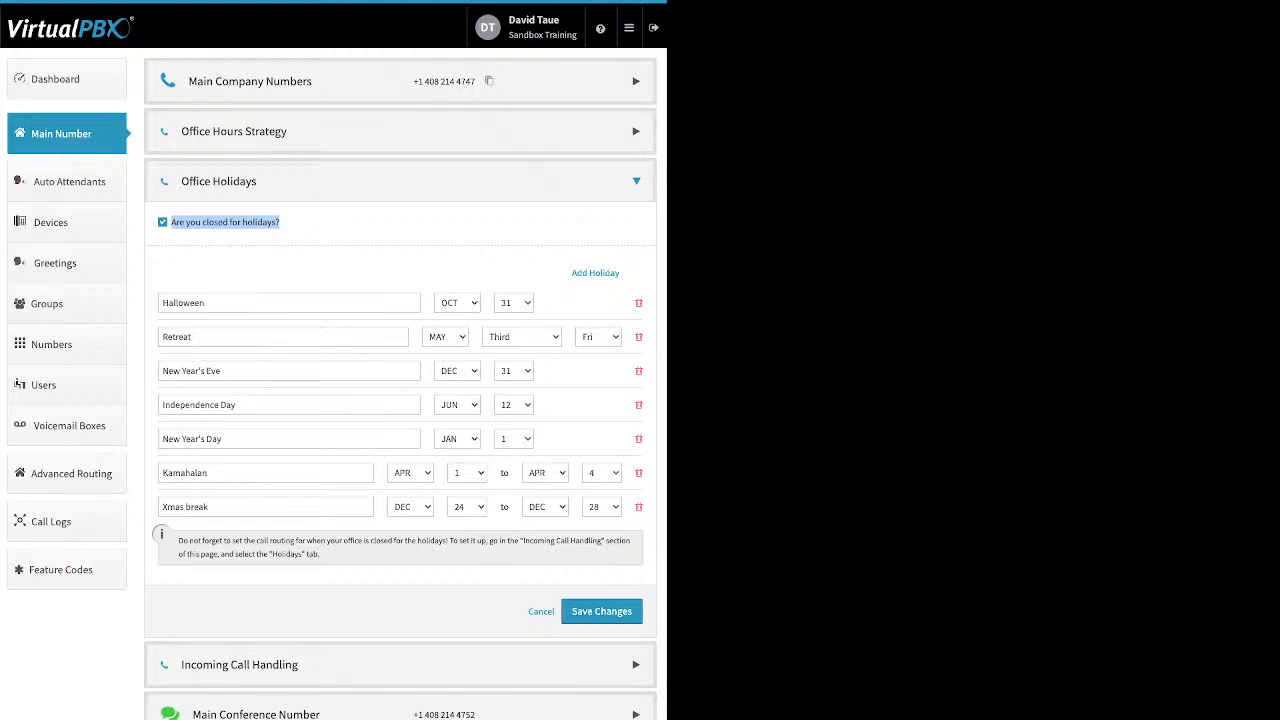
pyautogui.moveTo(572, 273); pyautogui.dragTo(619, 273)
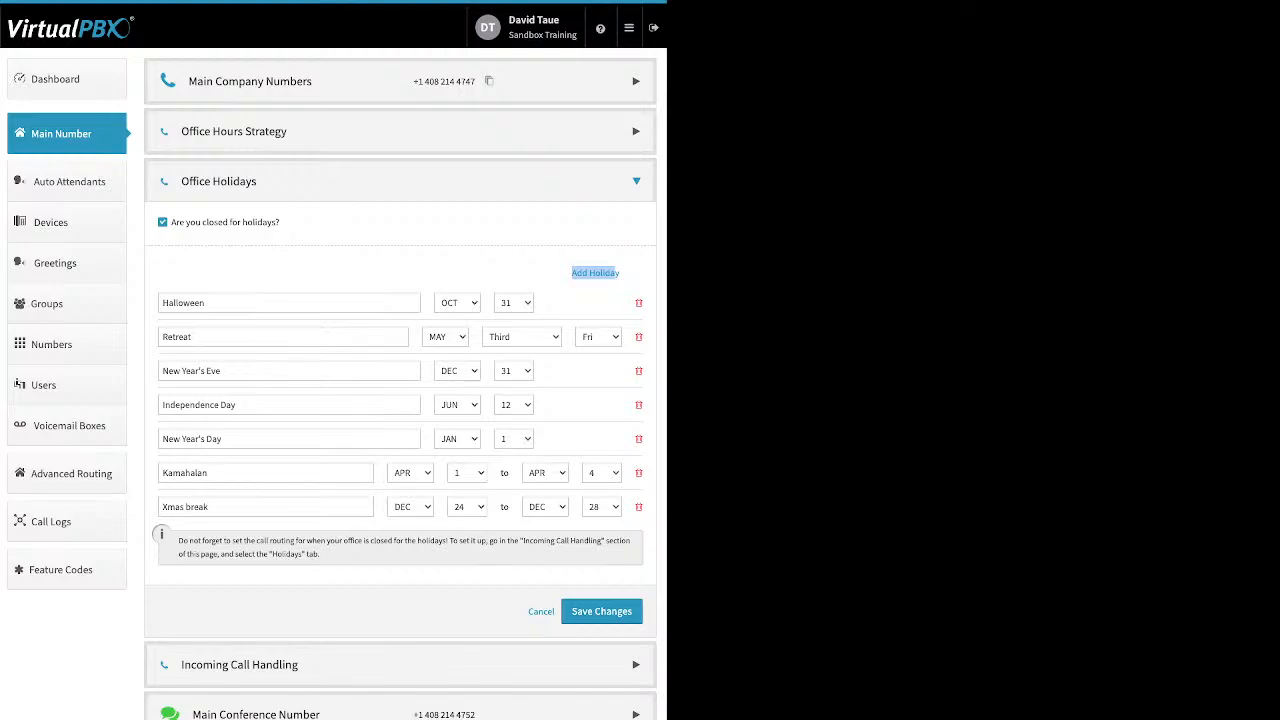
pyautogui.click(608, 273)
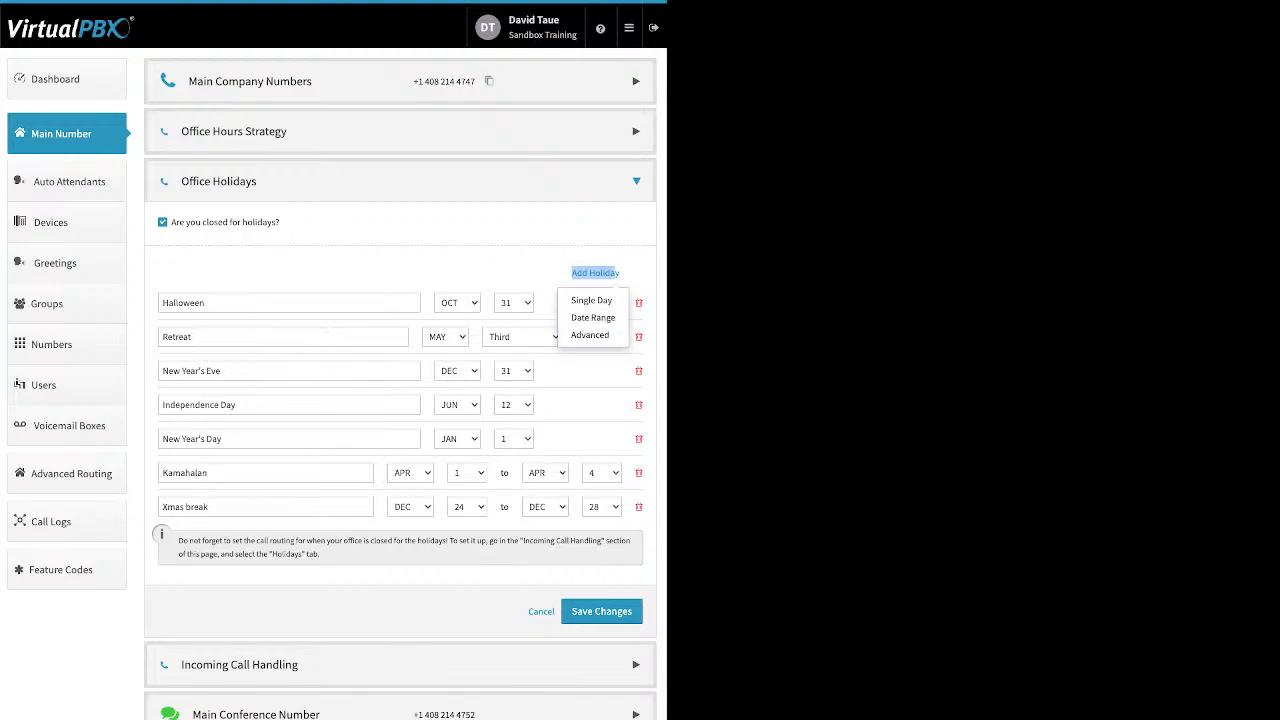
pyautogui.click(500, 268)
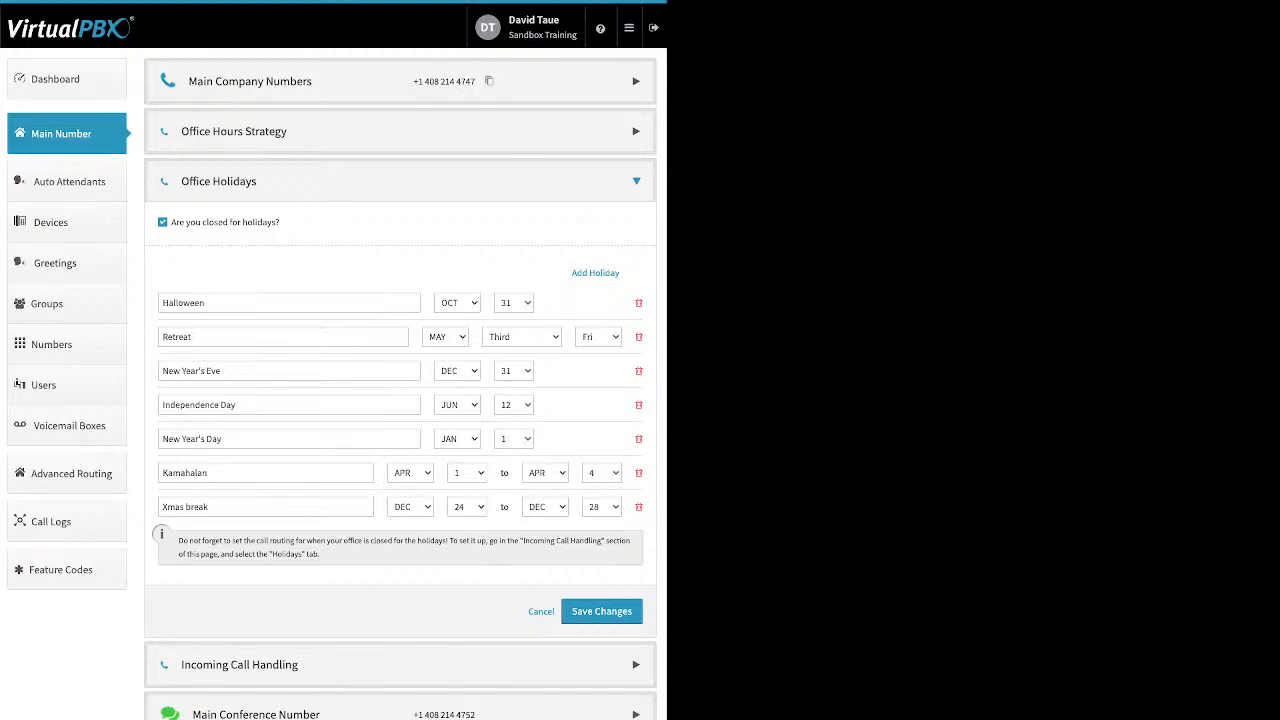
pyautogui.doubleClick(205, 303)
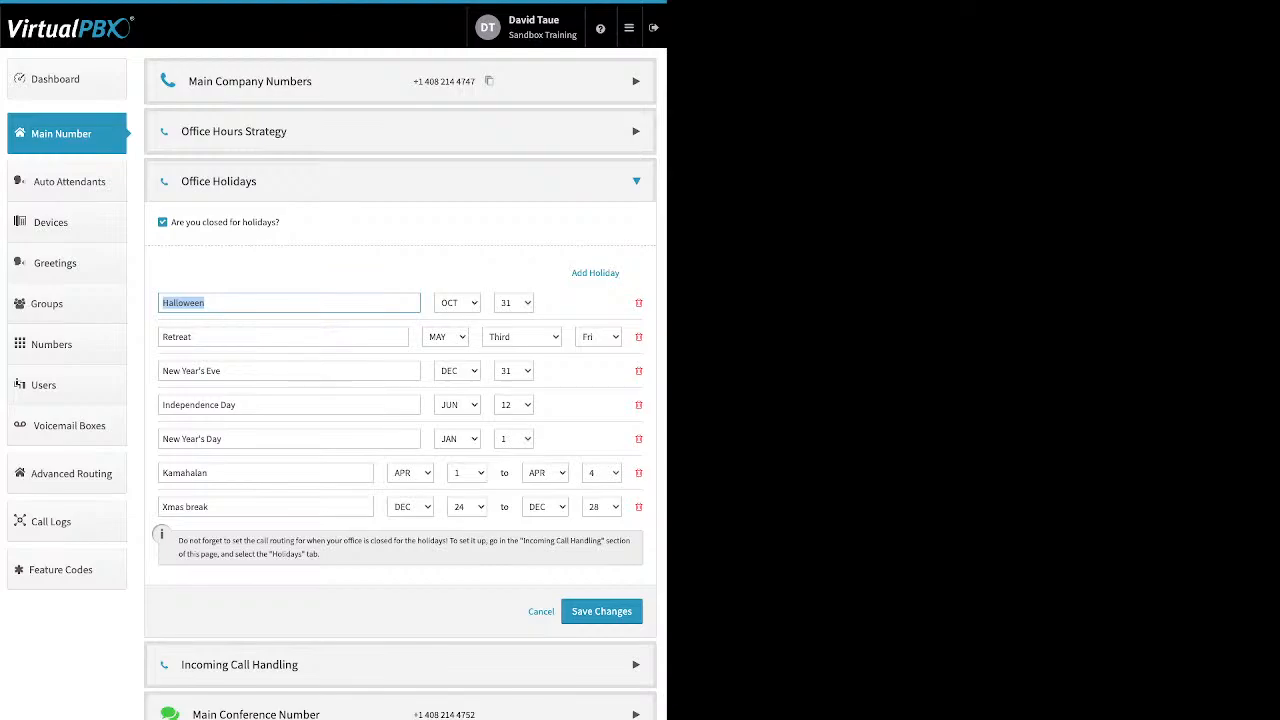
pyautogui.moveTo(210, 507); pyautogui.dragTo(161, 507)
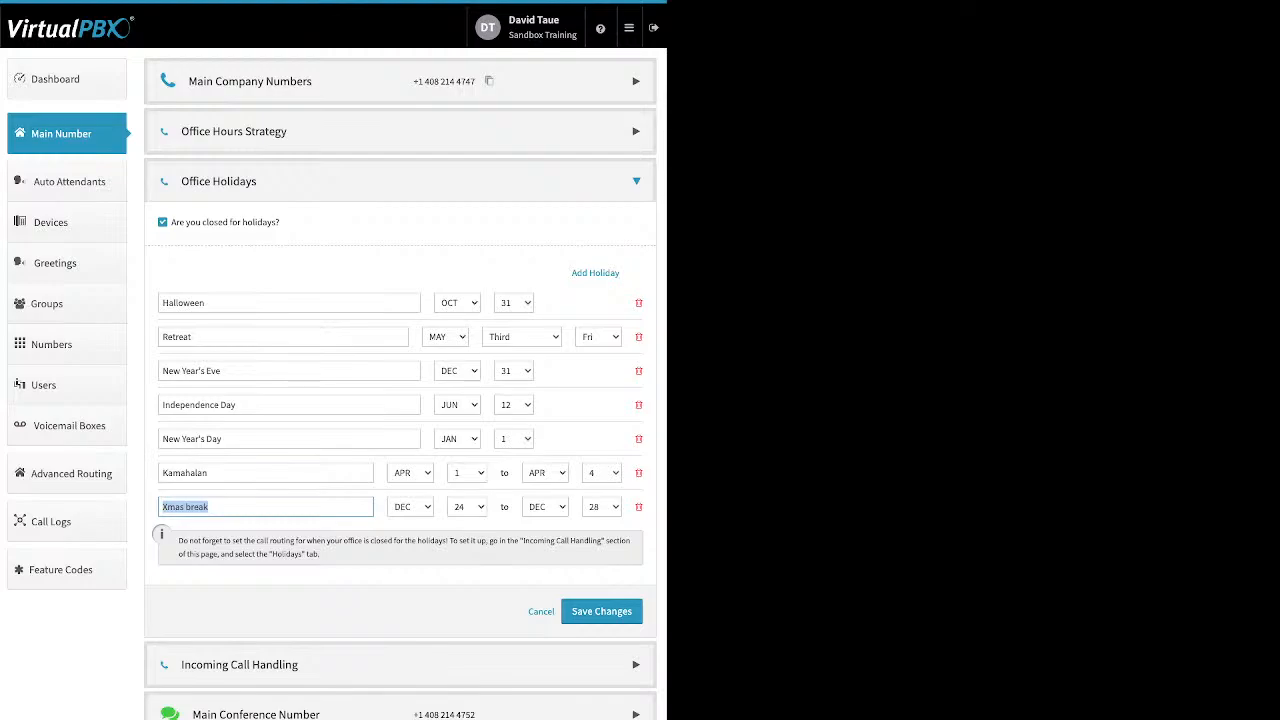
pyautogui.click(300, 576)
pyautogui.moveTo(194, 337); pyautogui.dragTo(160, 337)
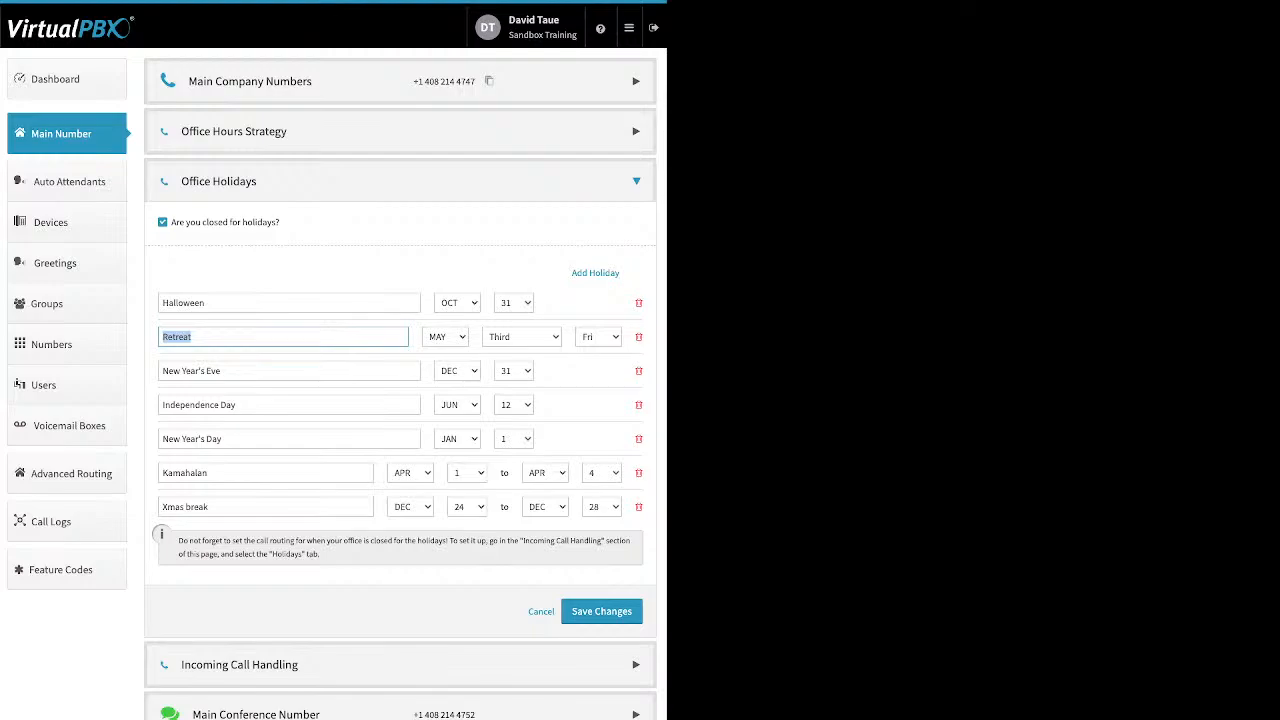
pyautogui.click(285, 337)
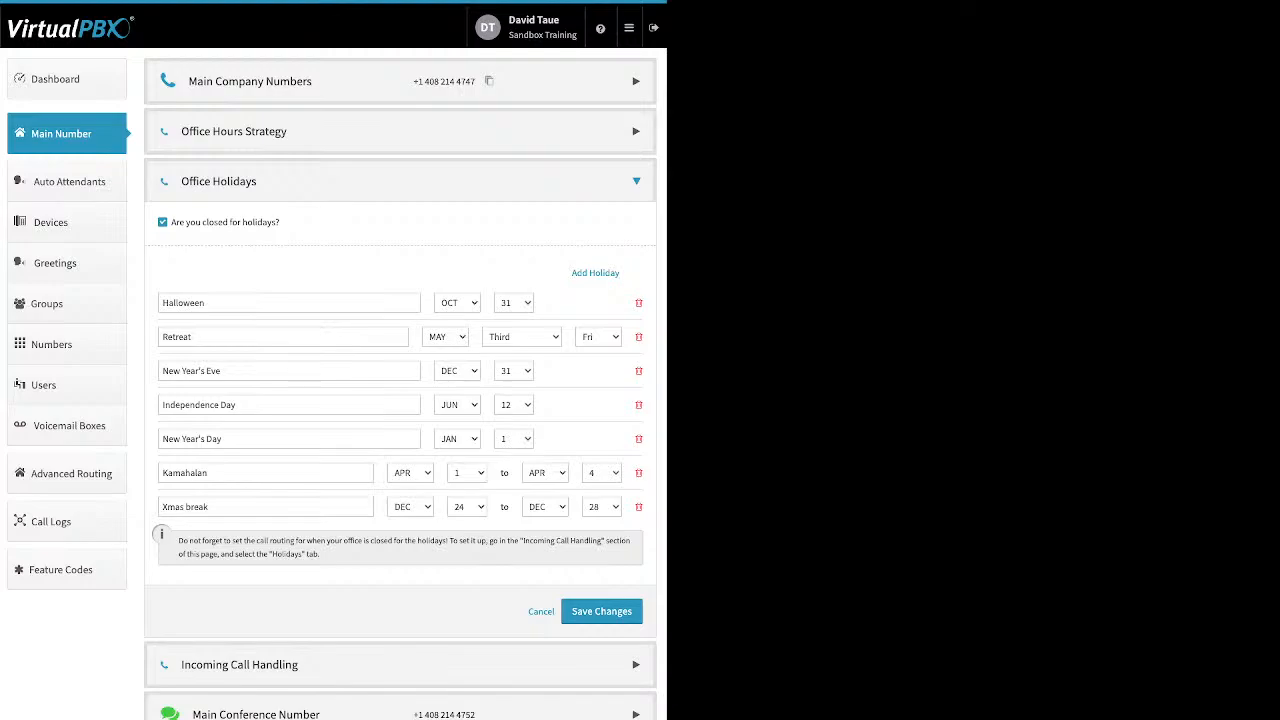
pyautogui.click(601, 611)
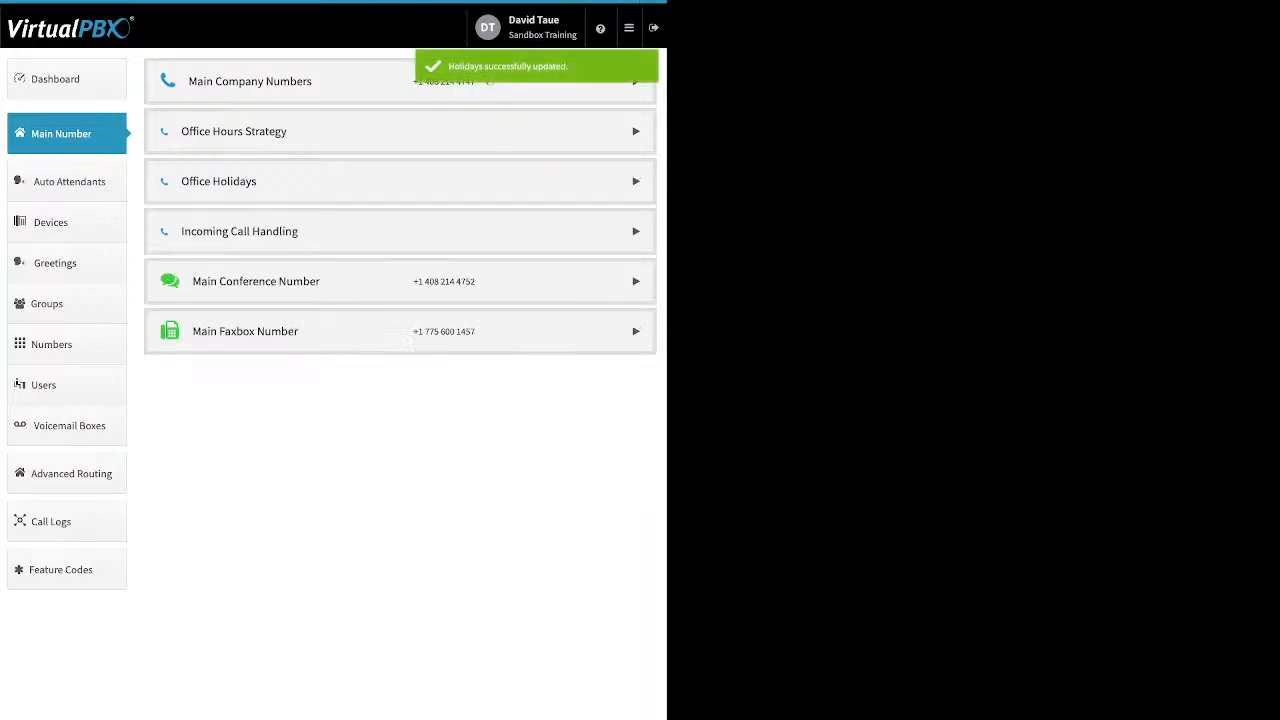
pyautogui.click(400, 231)
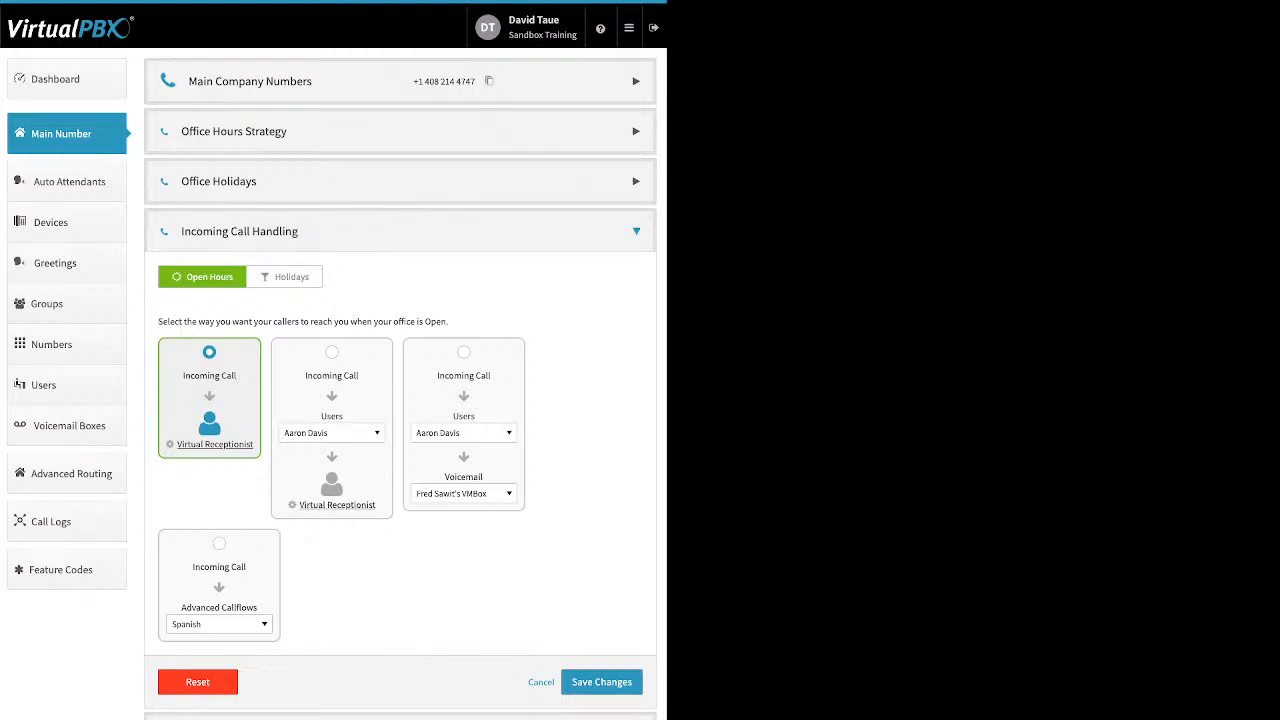
# - Check the Holidays call routing, then return to Open Hours call handling
pyautogui.click(285, 277)
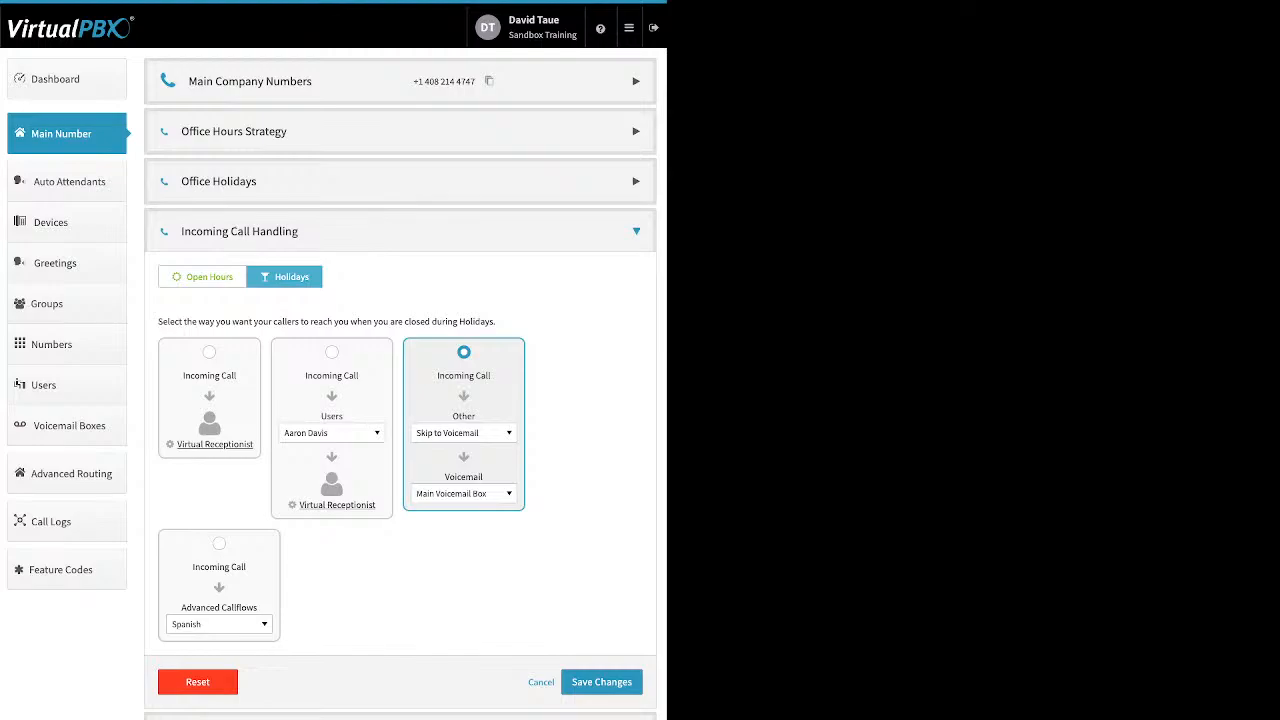
pyautogui.click(203, 277)
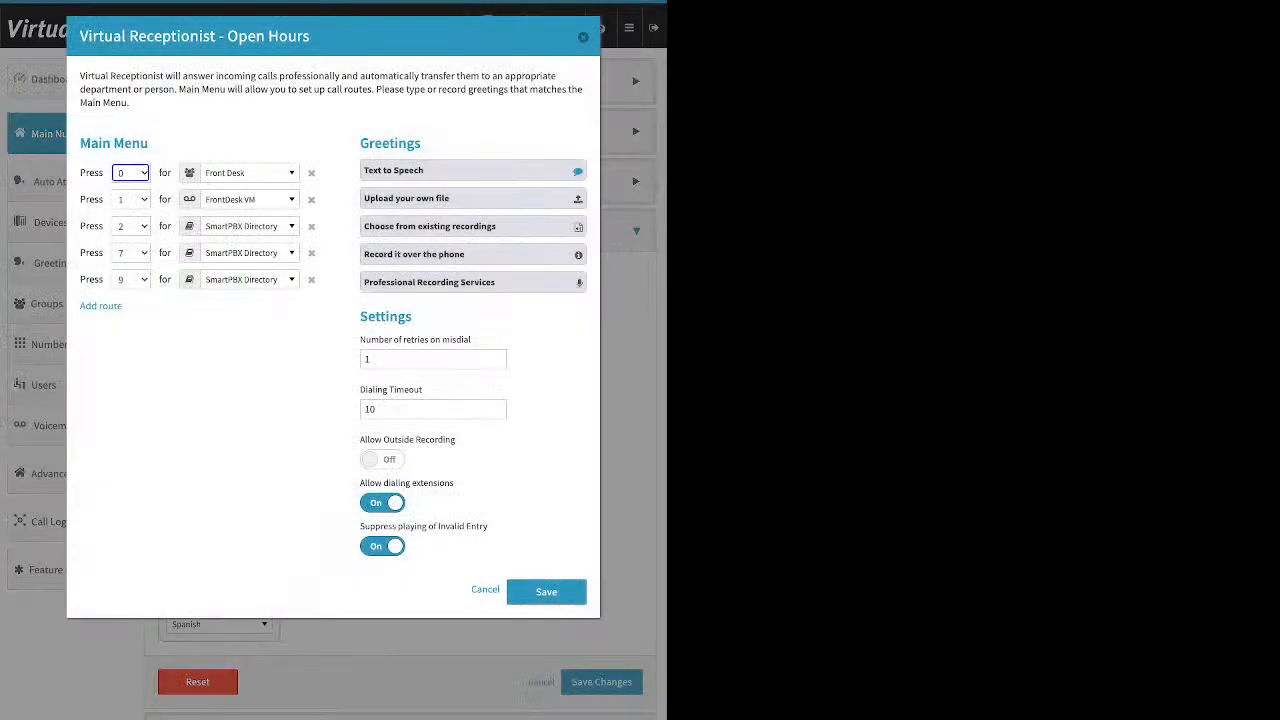
# - Add a new key route to the open-hours receptionist Main Menu
pyautogui.tripleClick(130, 143)
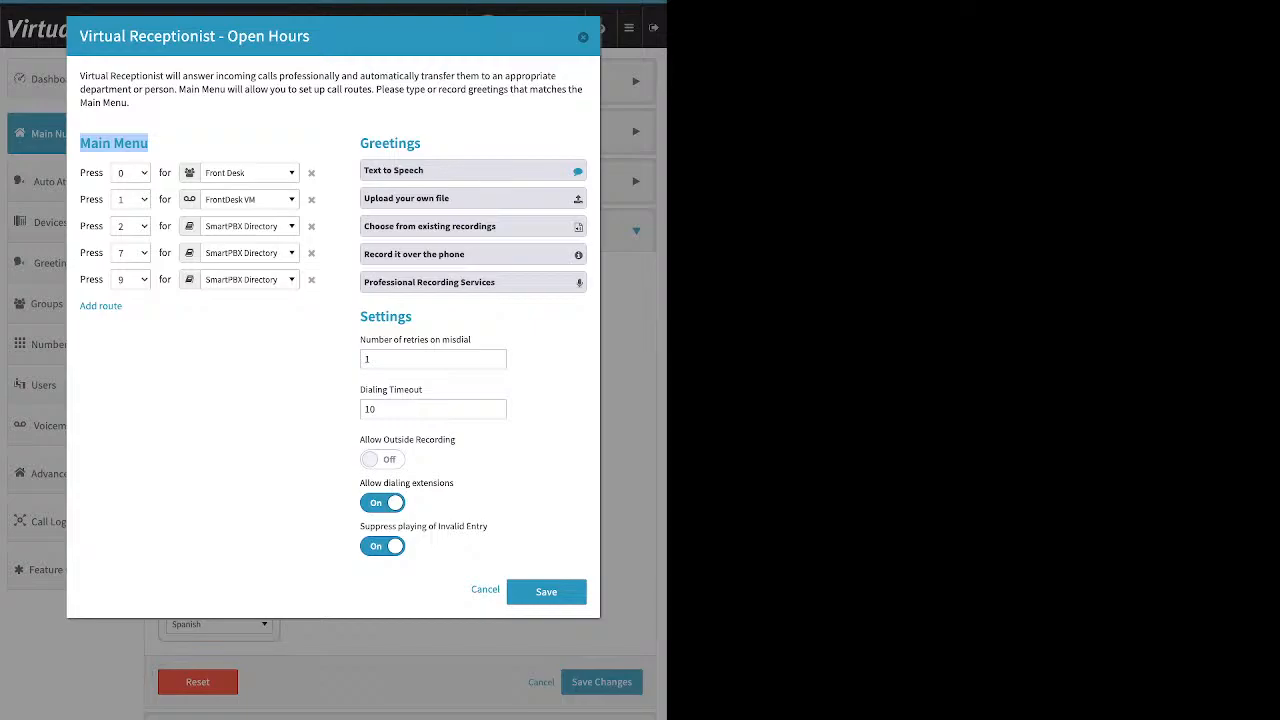
pyautogui.click(150, 144)
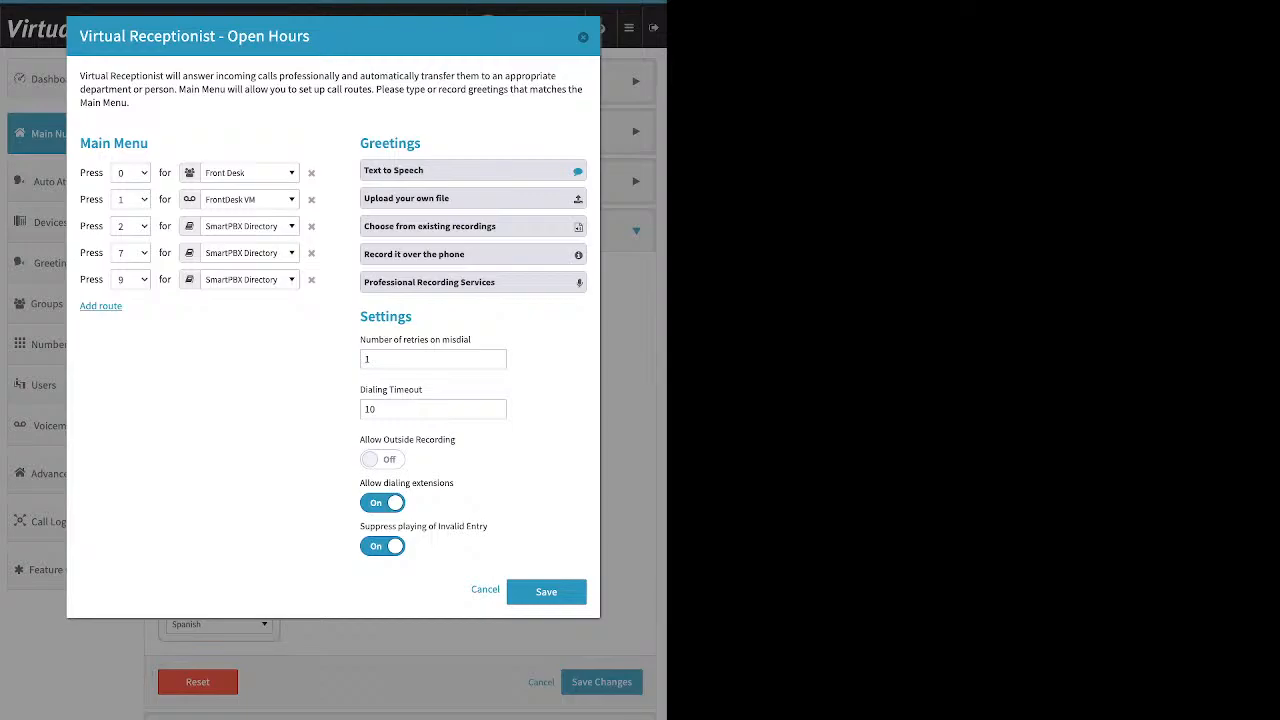
pyautogui.click(100, 305)
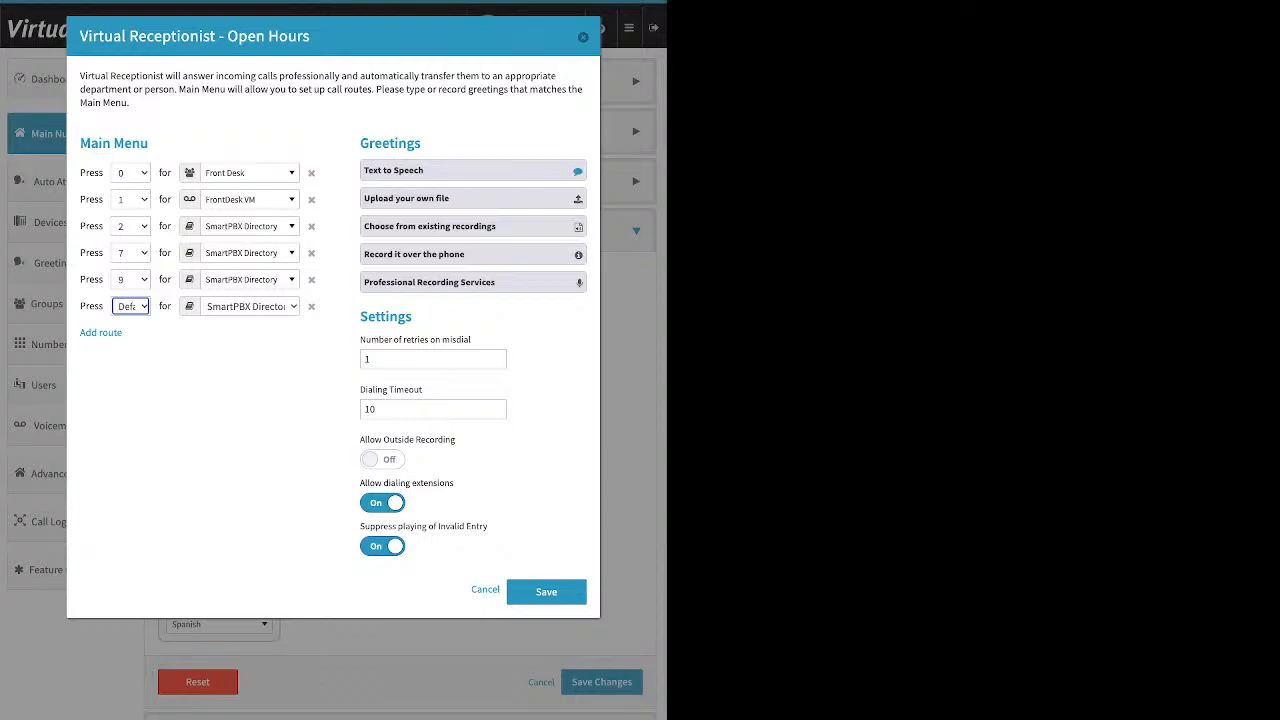
# - Route Press 1 to a user's extension instead of FrontDesk VM
pyautogui.click(250, 200)
pyautogui.scroll(8, 268, 350)
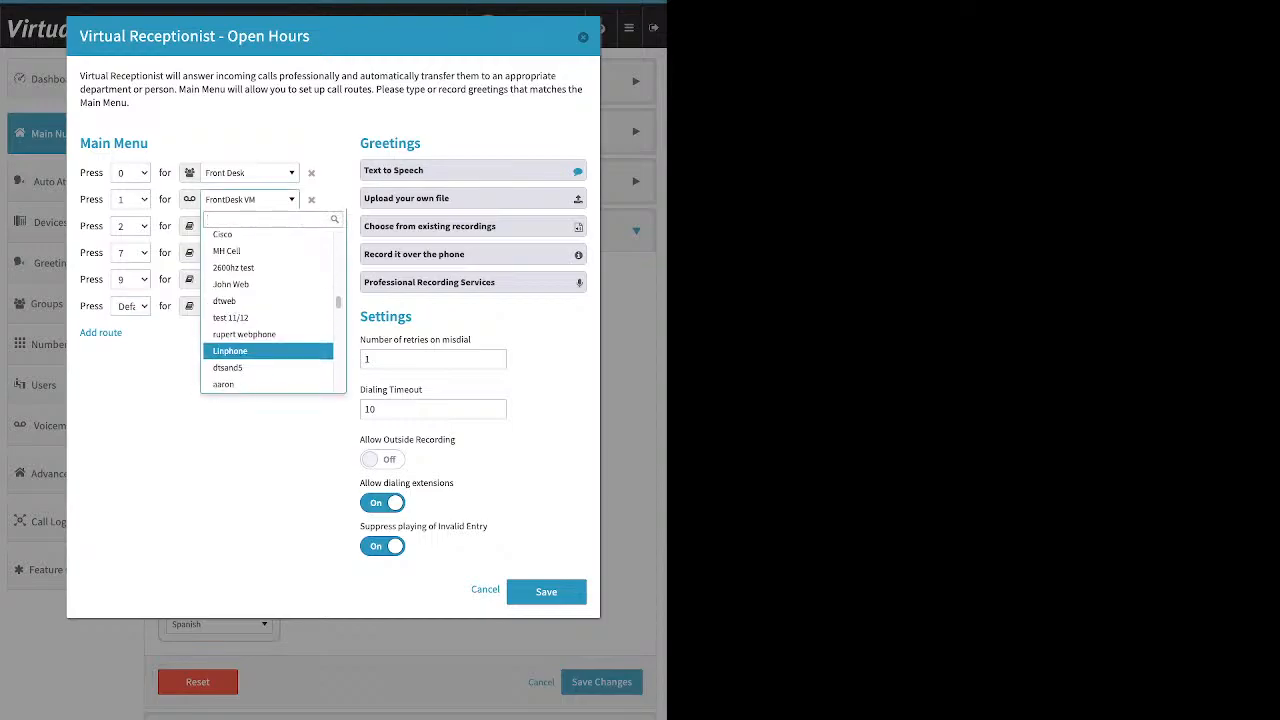
pyautogui.scroll(10, 268, 350)
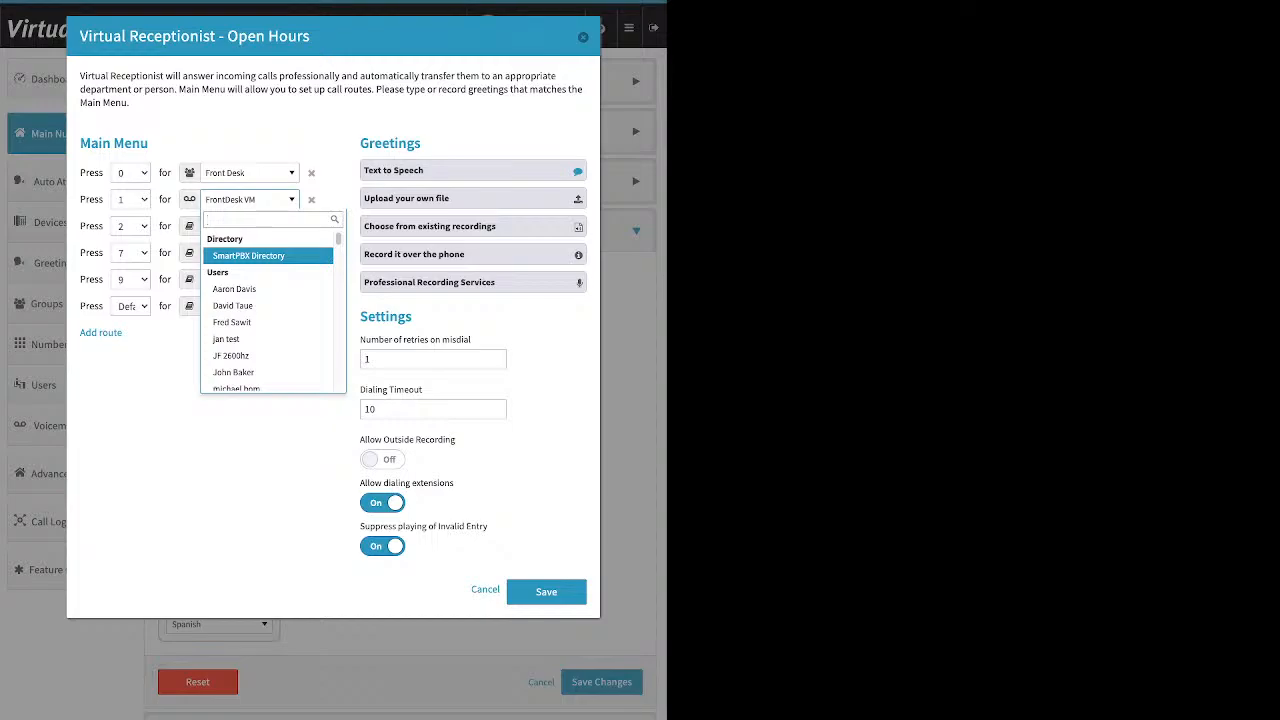
pyautogui.scroll(-1, 268, 289)
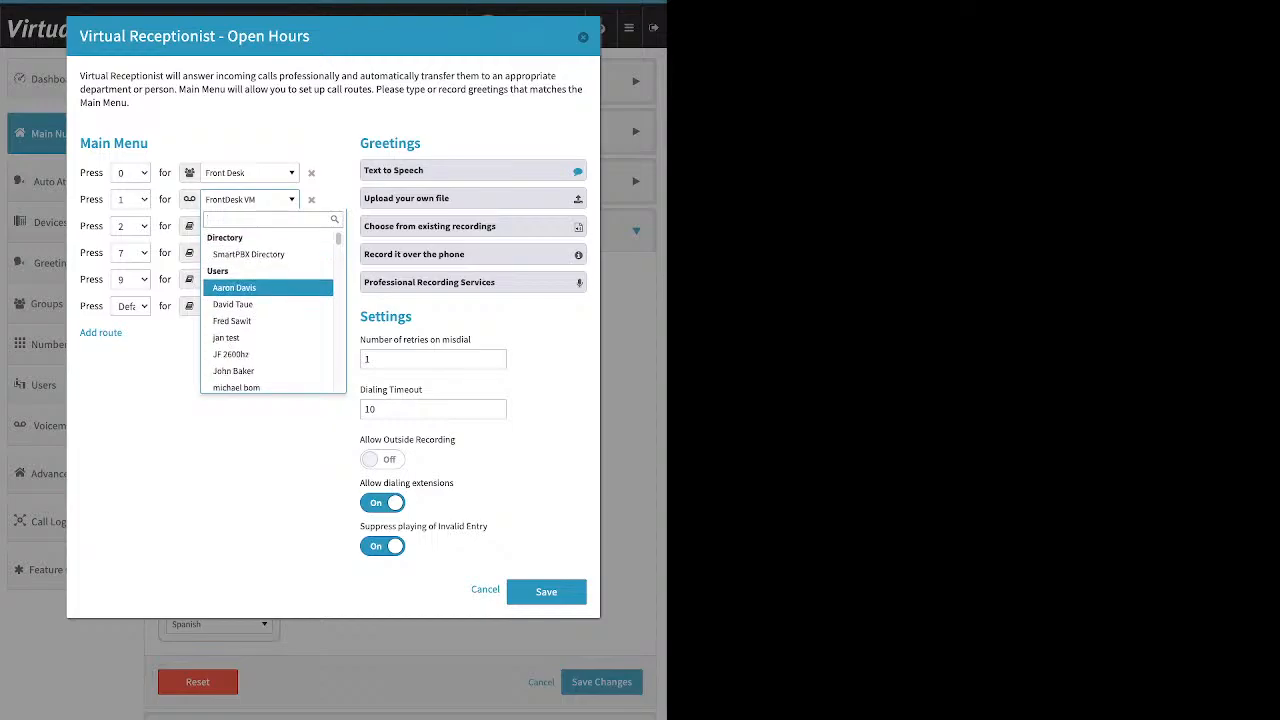
pyautogui.scroll(-3, 268, 289)
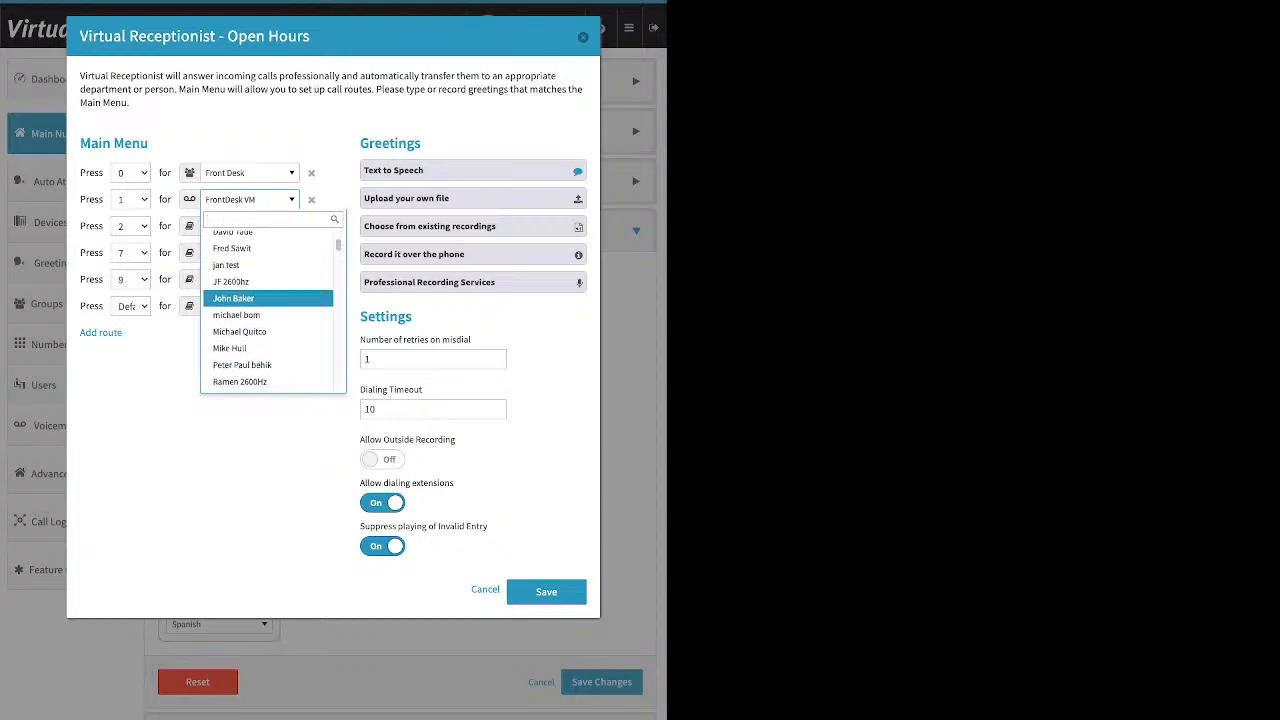
pyautogui.scroll(-2, 268, 289)
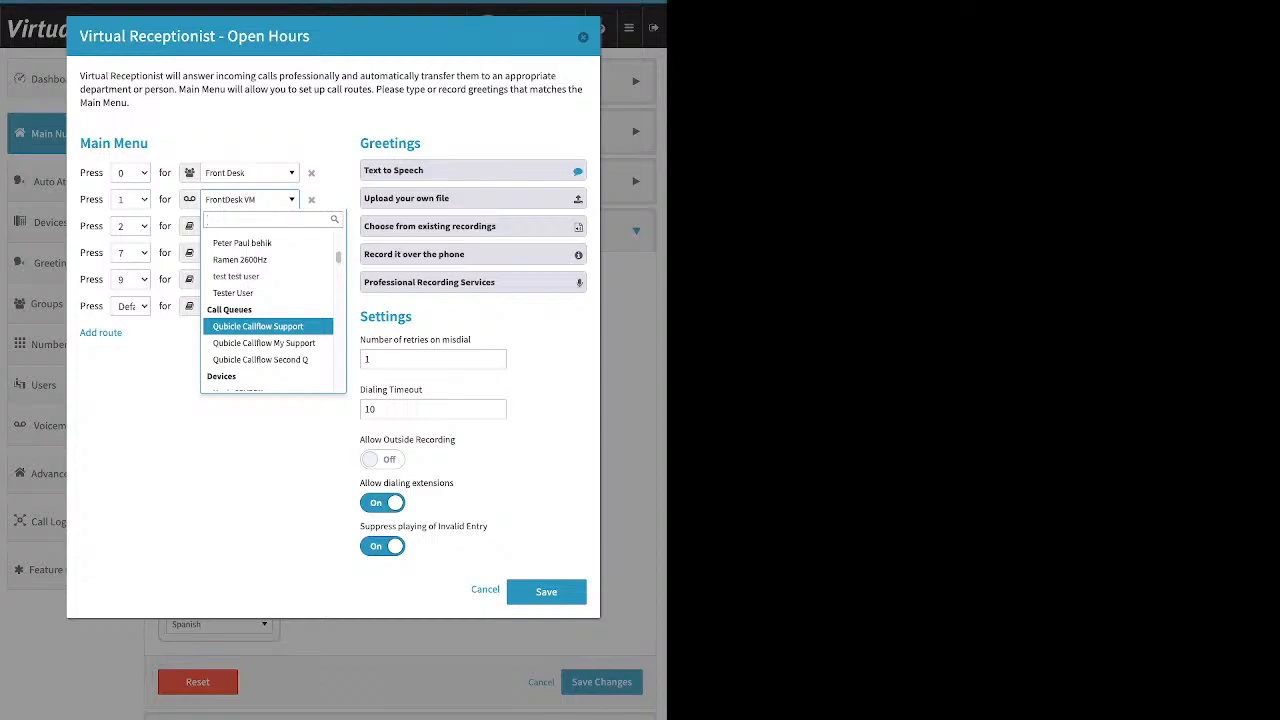
pyautogui.scroll(-1, 268, 322)
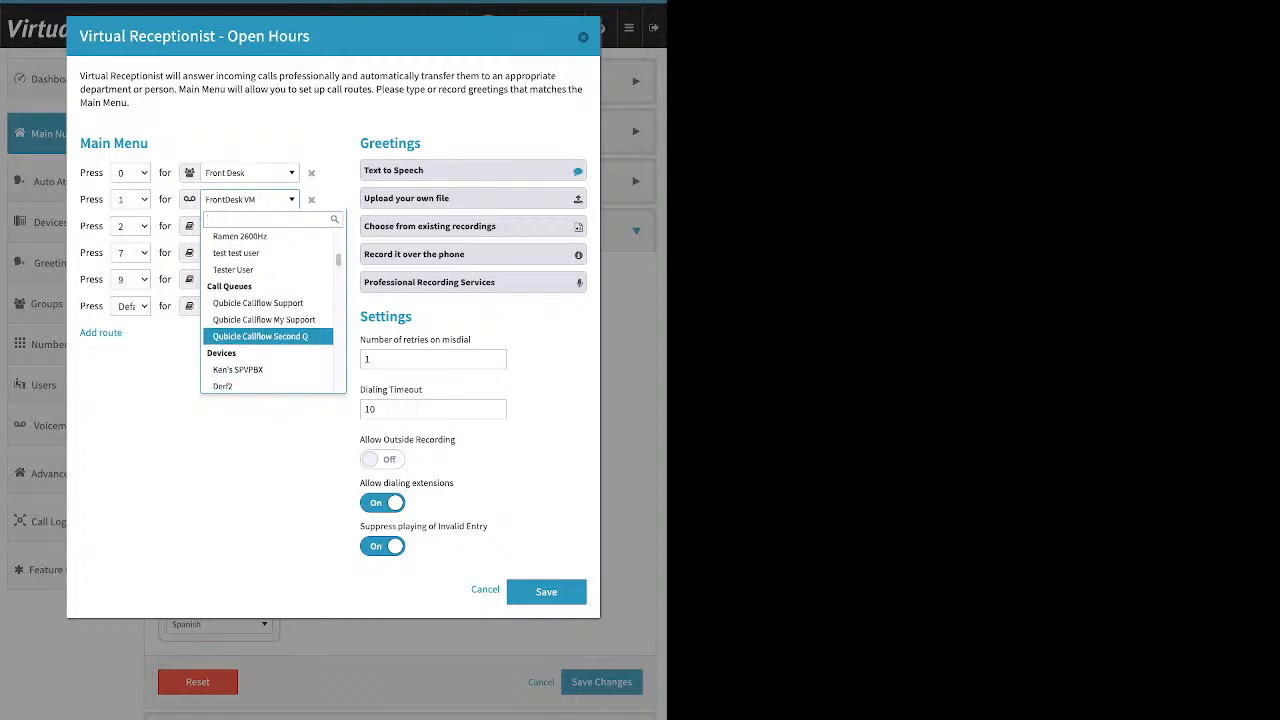
pyautogui.scroll(-2, 268, 322)
pyautogui.scroll(-1, 268, 322)
pyautogui.scroll(-2, 268, 322)
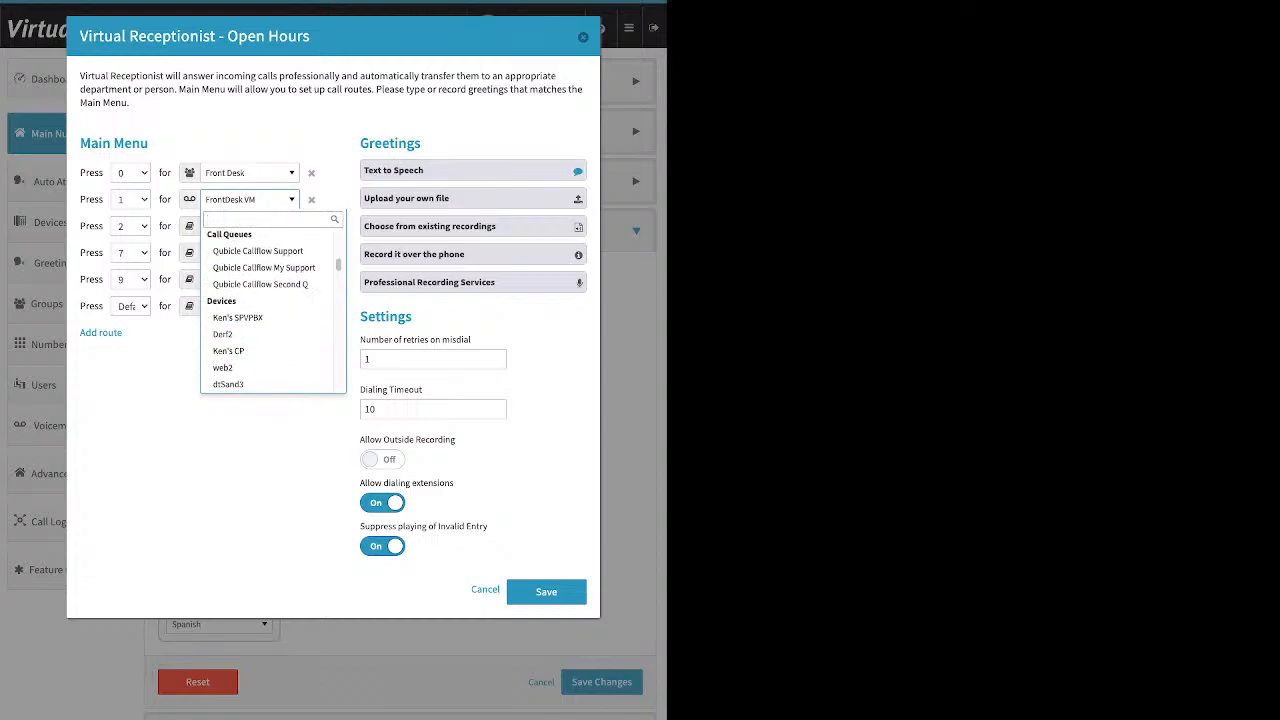
pyautogui.scroll(-6, 268, 322)
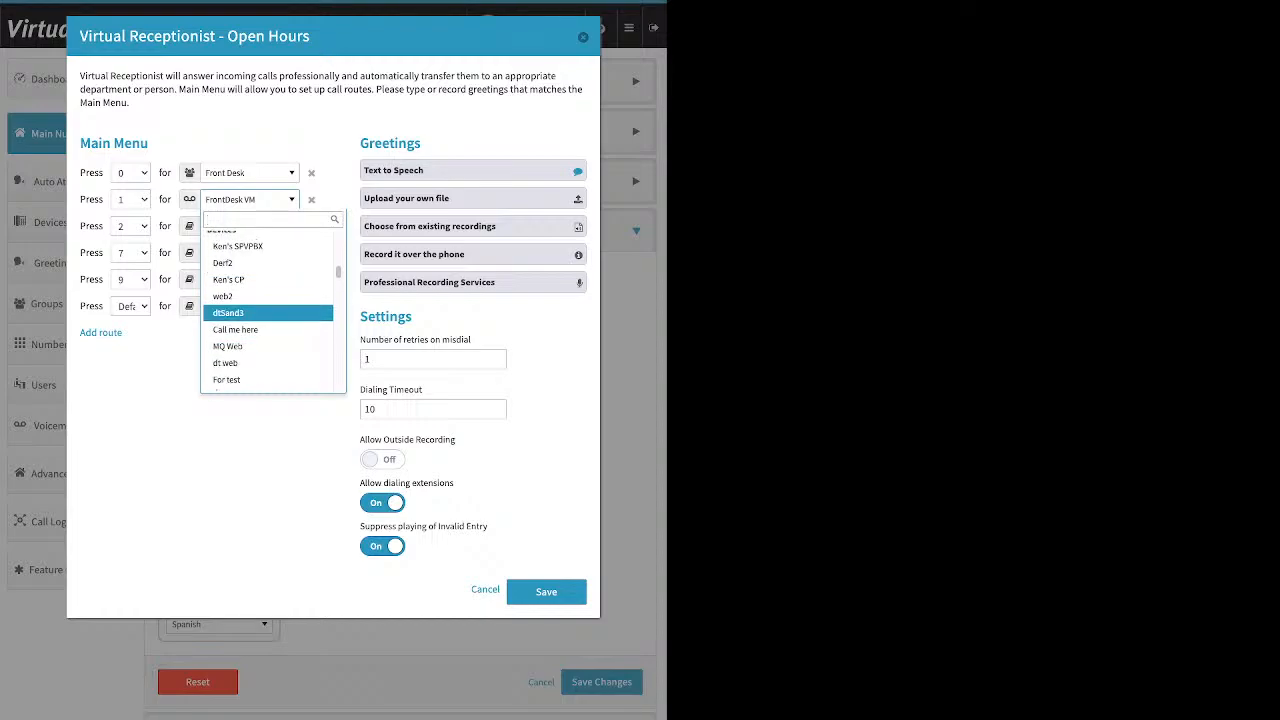
pyautogui.scroll(-8, 268, 310)
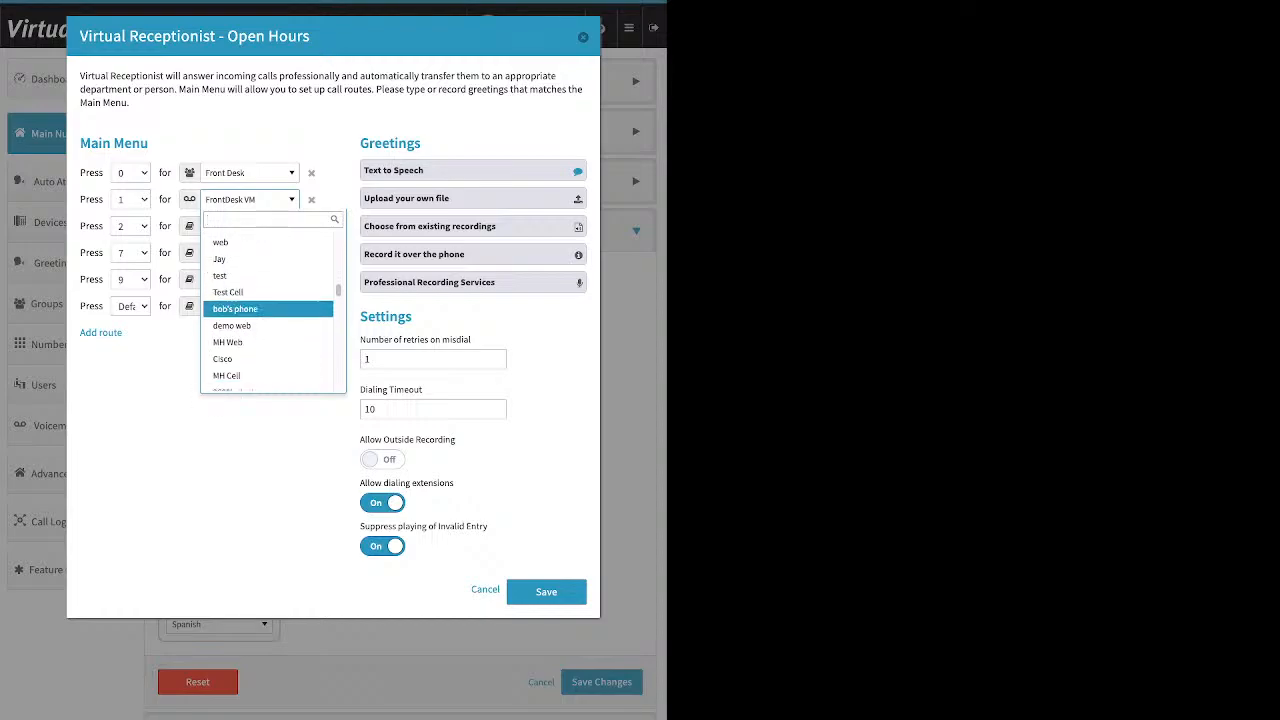
pyautogui.scroll(-4, 268, 300)
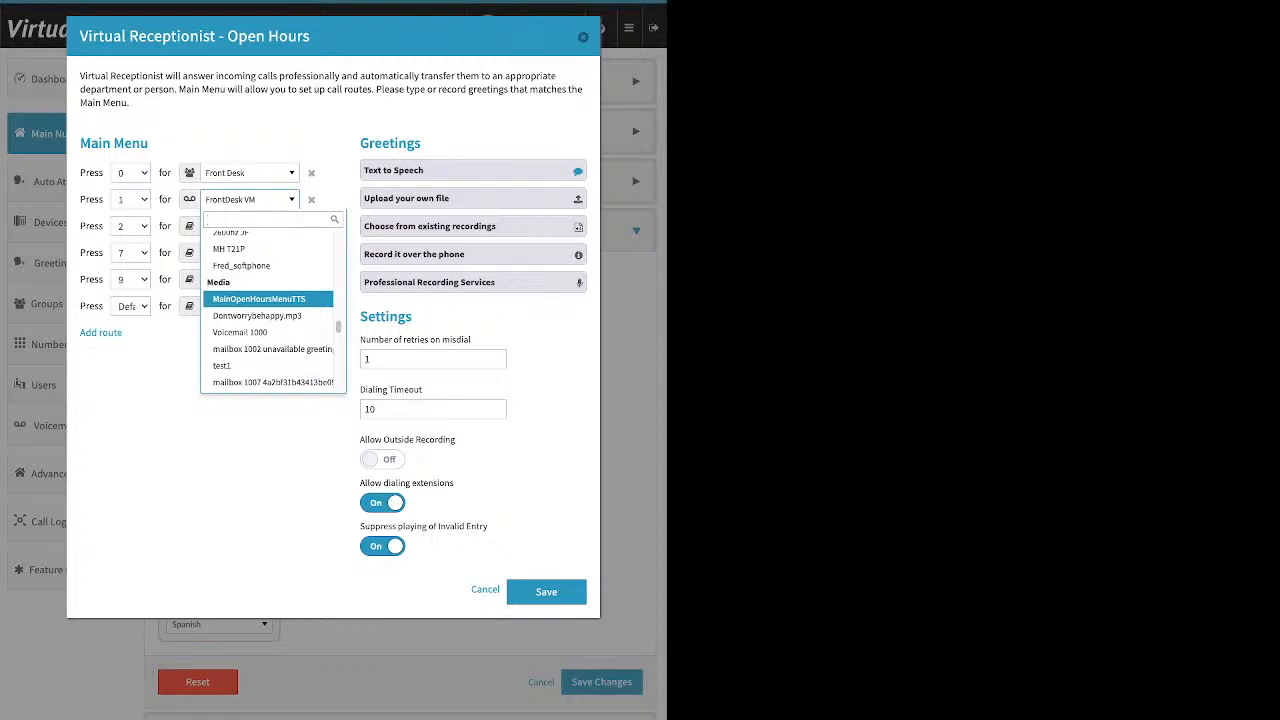
pyautogui.scroll(-3, 268, 300)
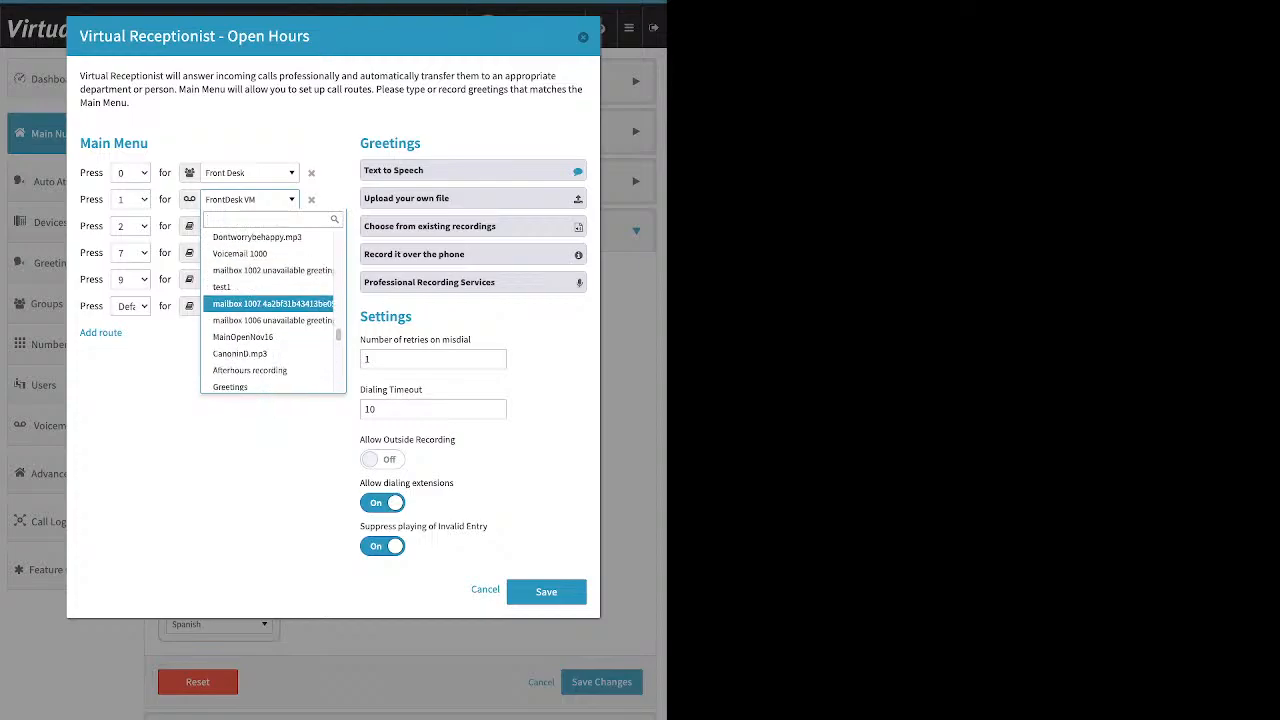
pyautogui.scroll(-5, 268, 305)
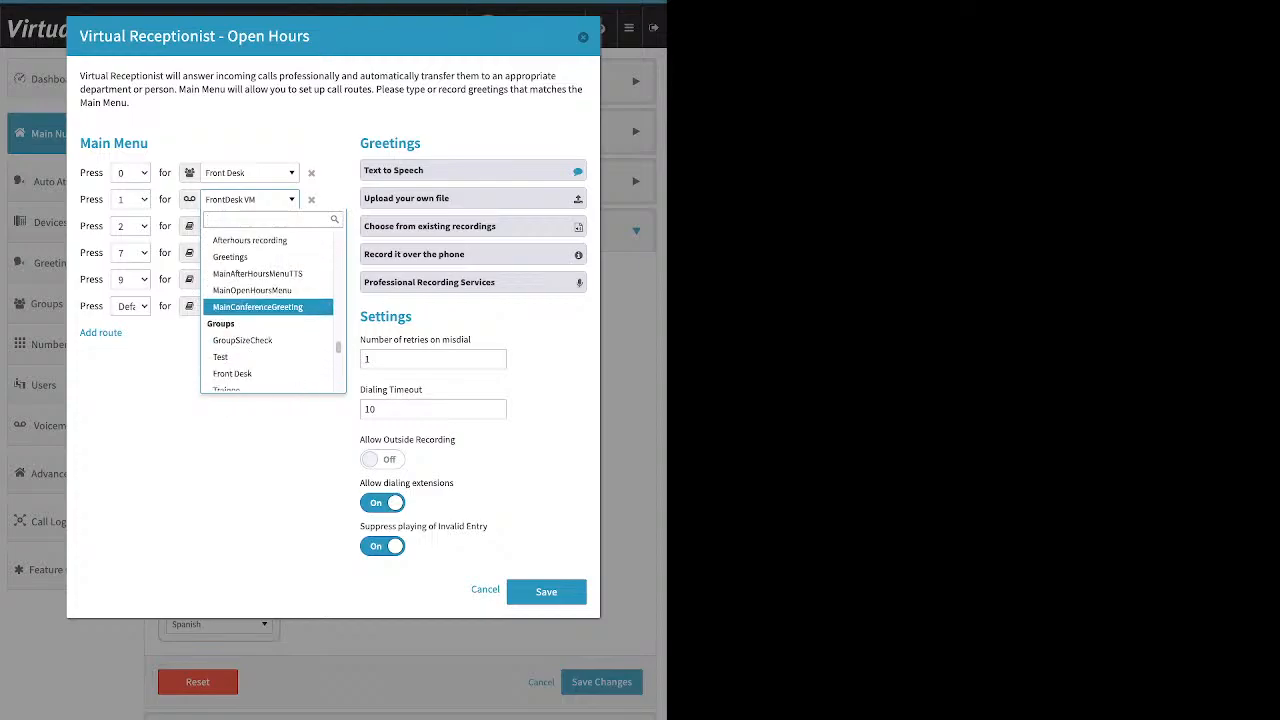
pyautogui.scroll(-2, 268, 305)
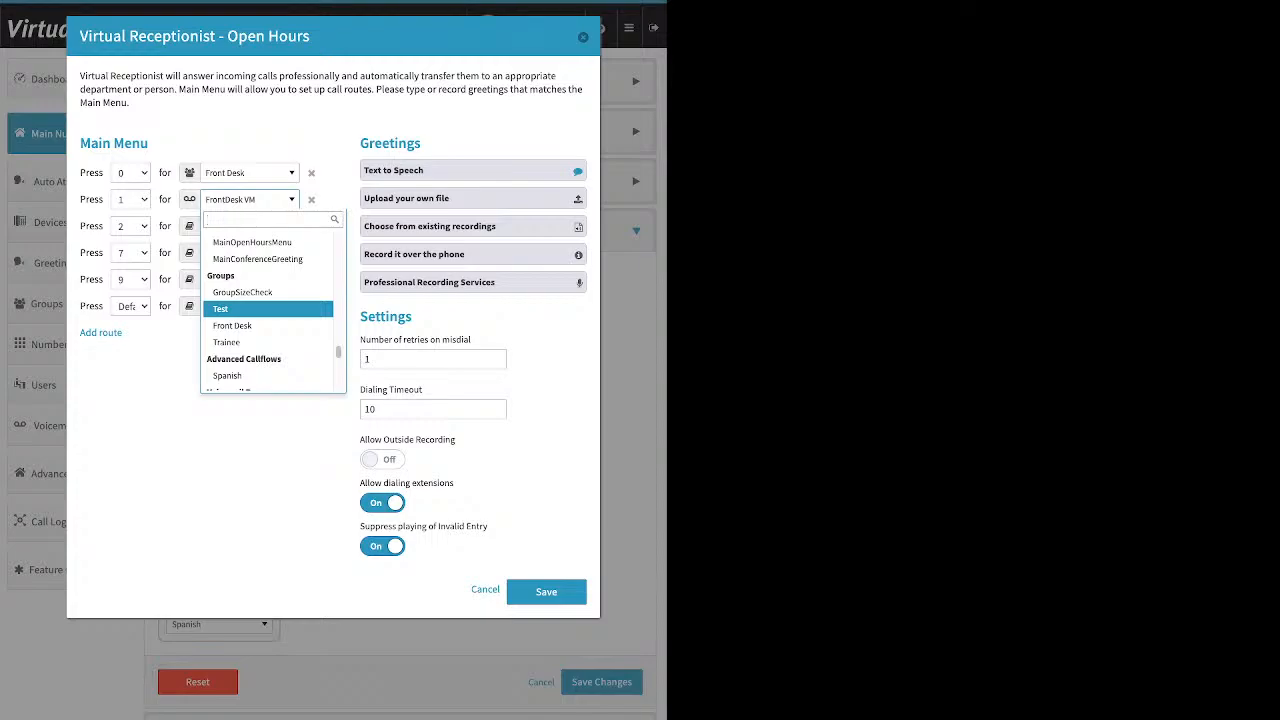
pyautogui.scroll(-1, 268, 312)
pyautogui.scroll(-1, 268, 312)
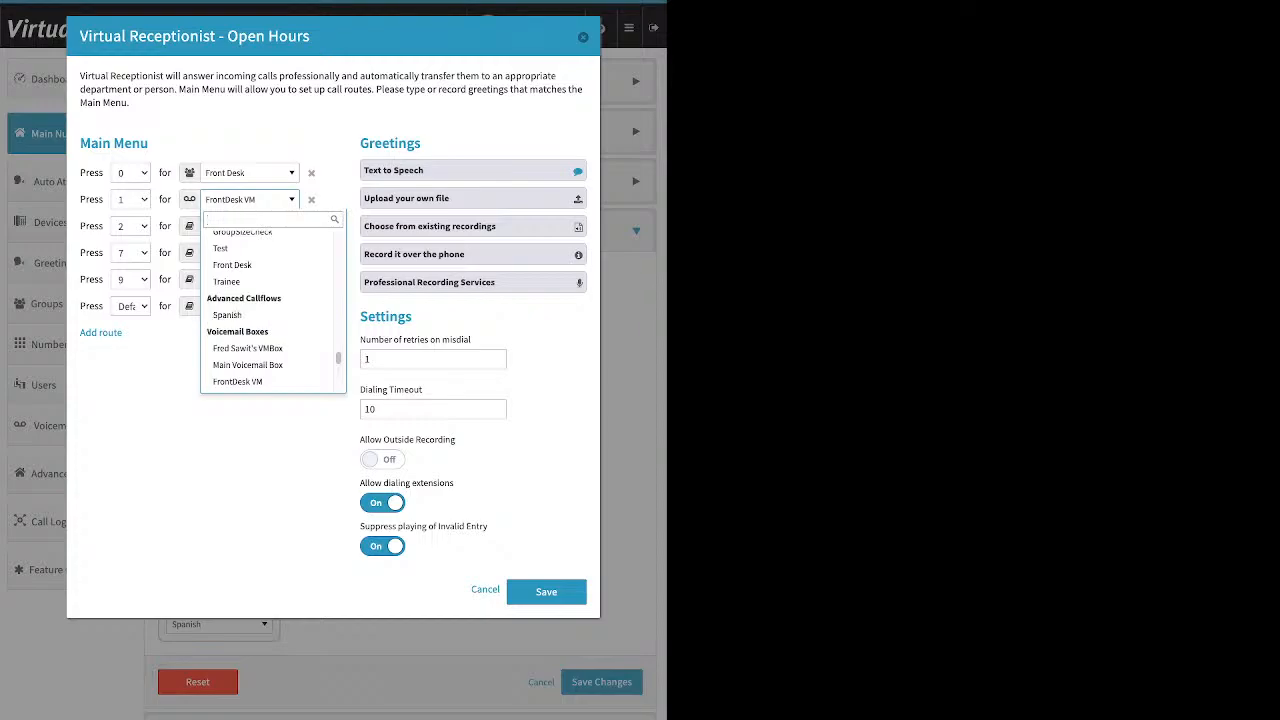
pyautogui.scroll(-1, 266, 342)
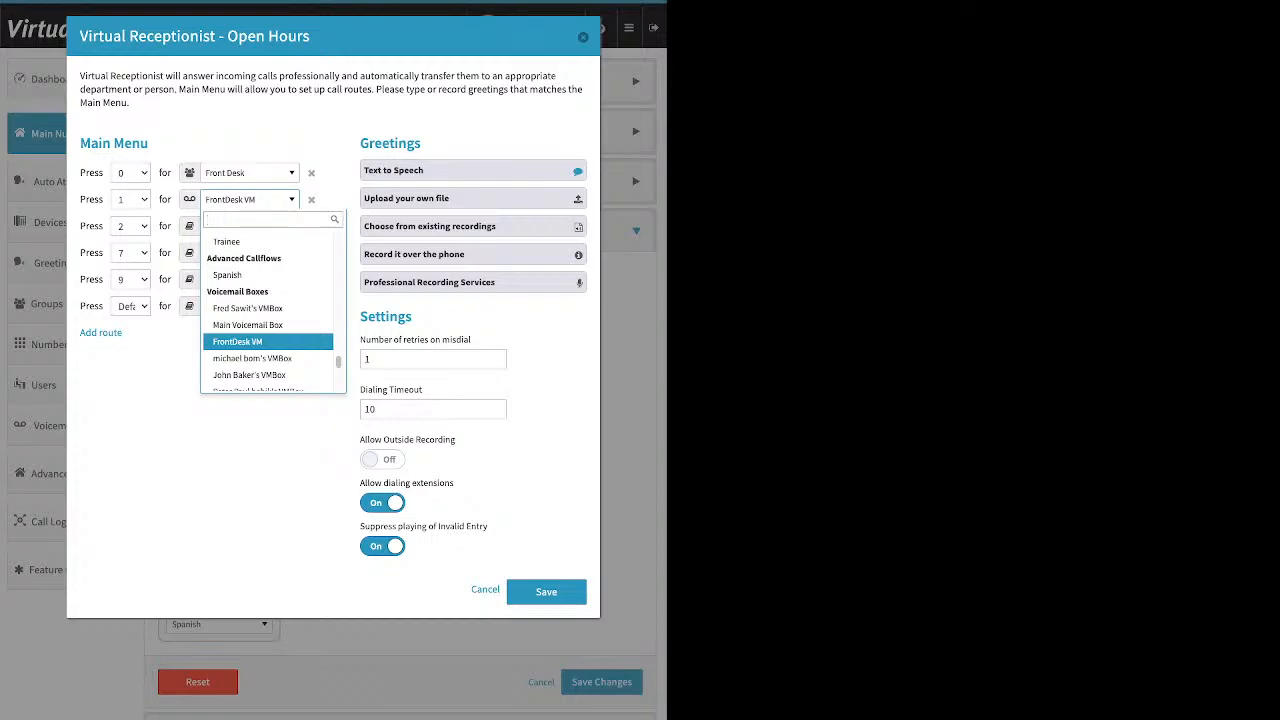
pyautogui.scroll(1, 266, 336)
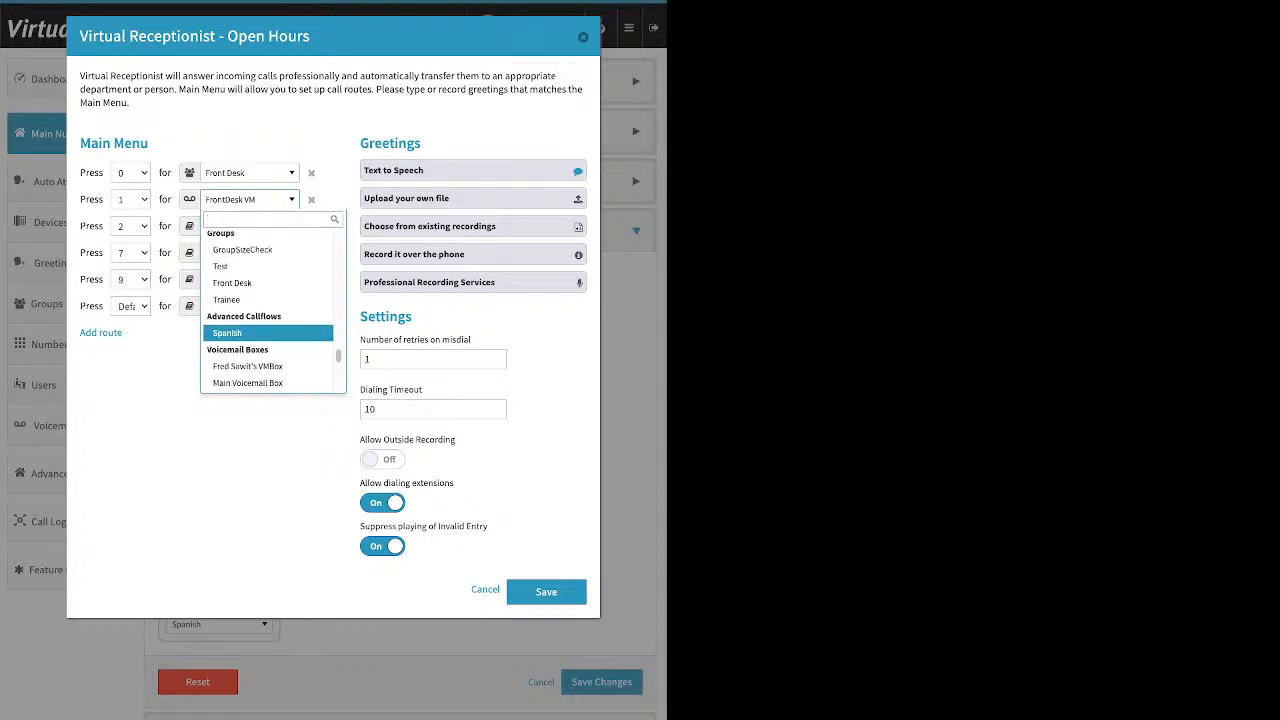
pyautogui.scroll(4, 266, 330)
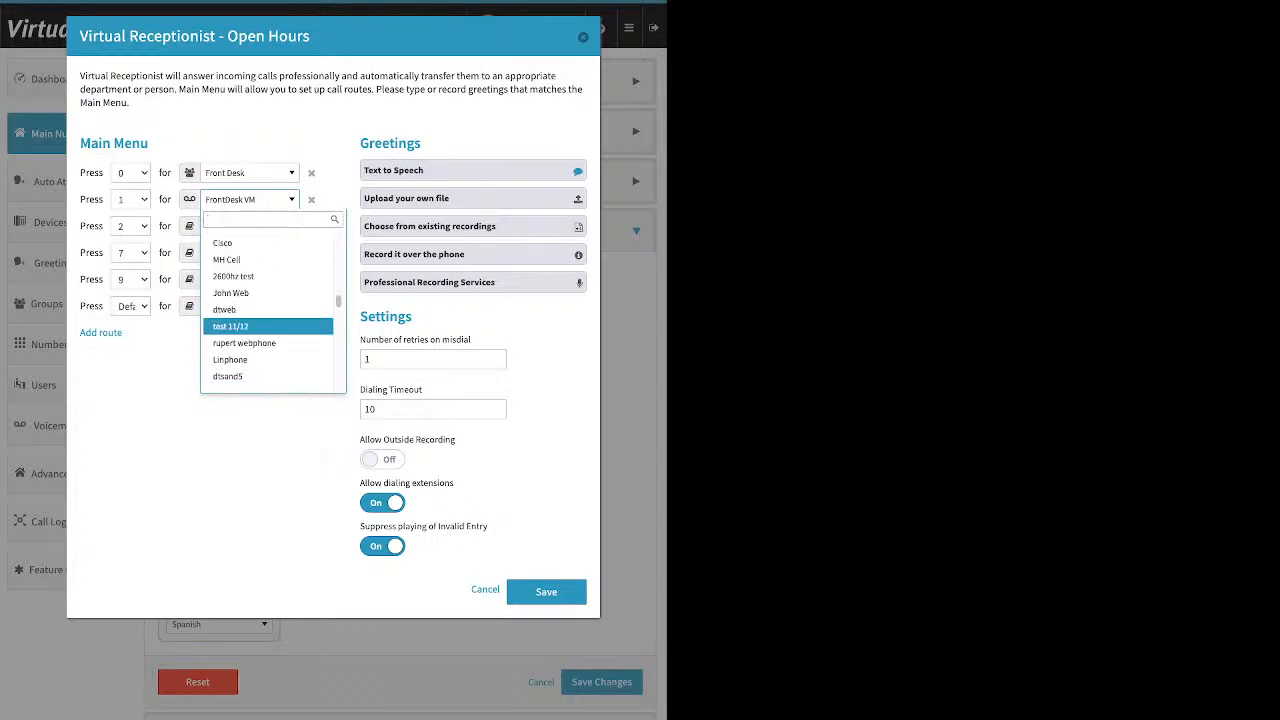
pyautogui.scroll(6, 266, 332)
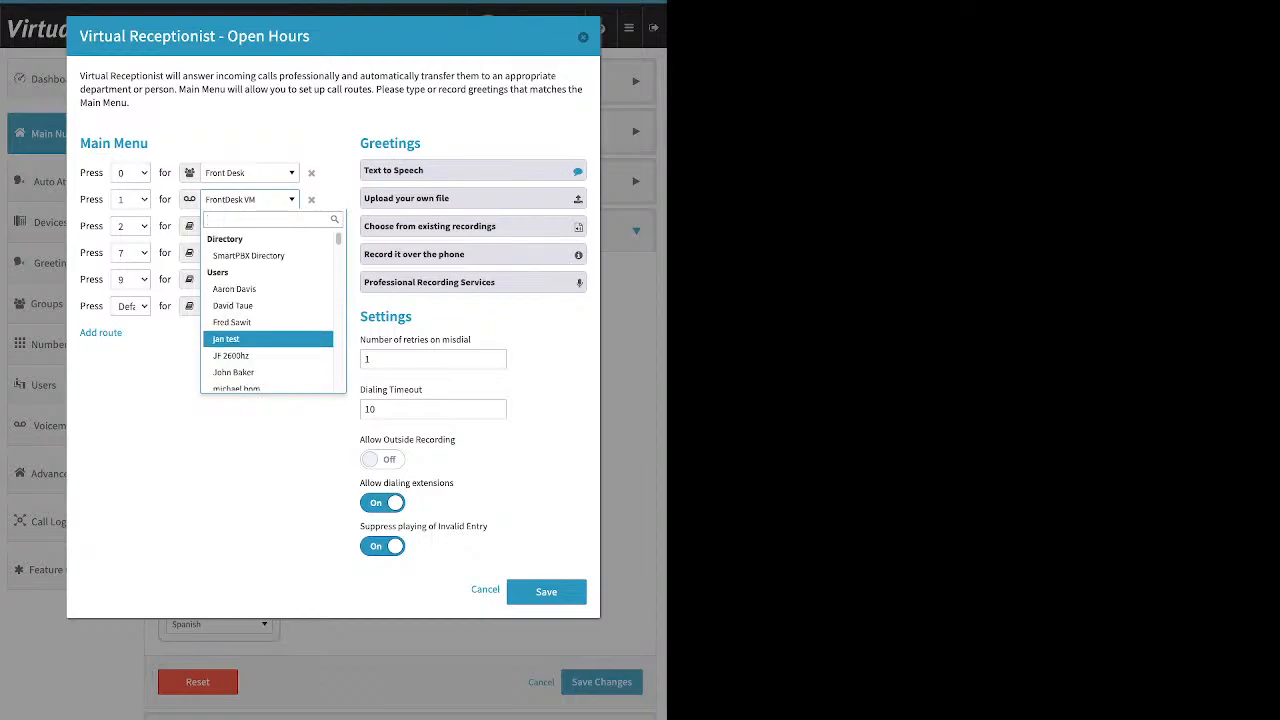
pyautogui.click(233, 305)
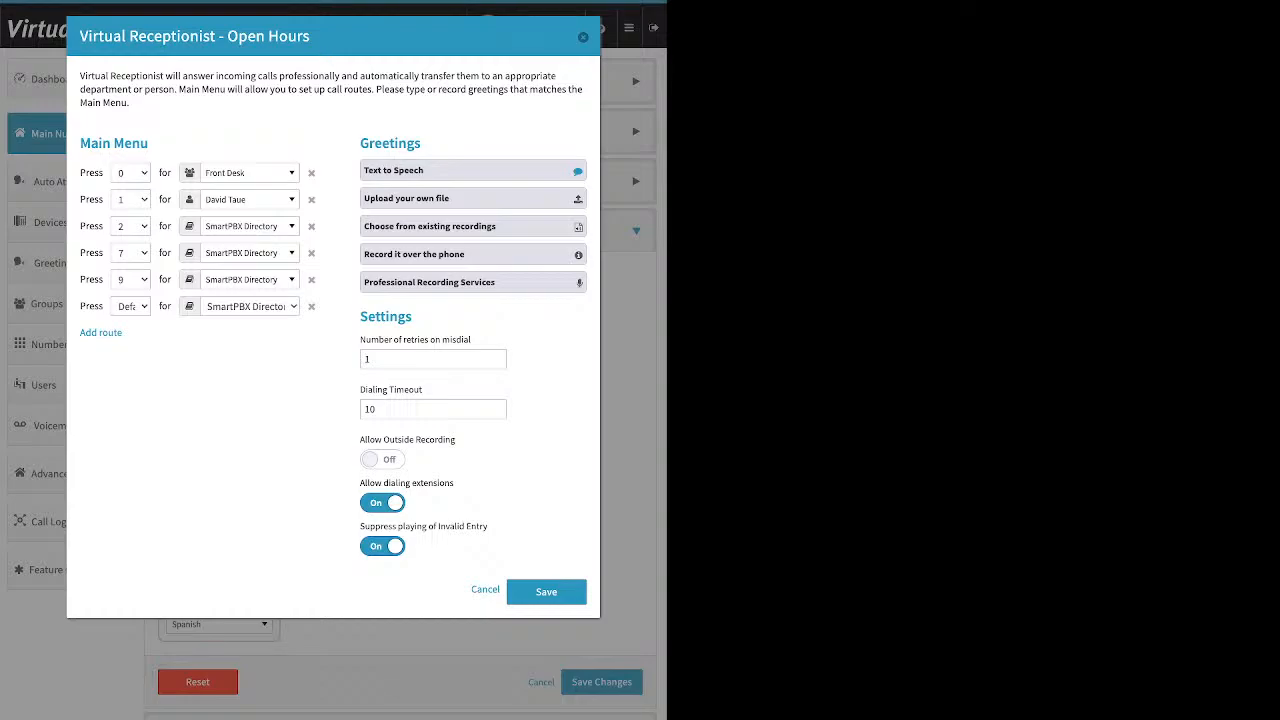
# - Route receptionist key 2 to the Qubicle Callflow Support call queue
pyautogui.click(250, 226)
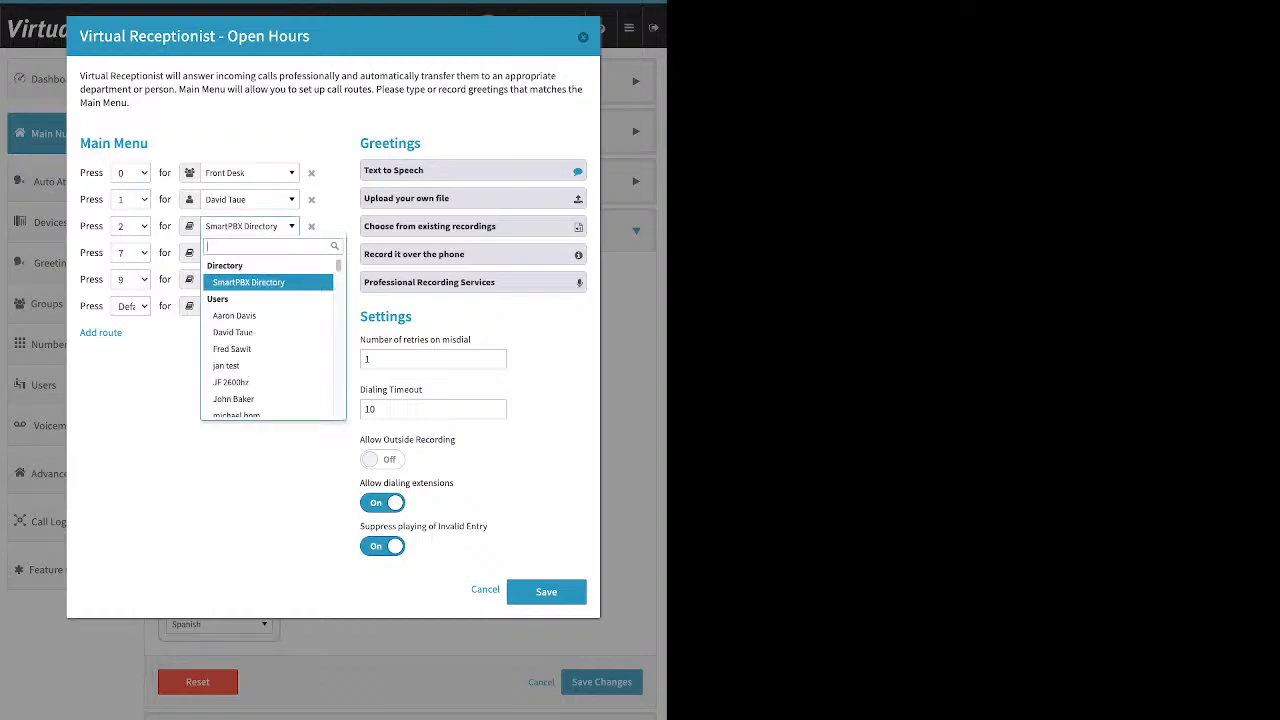
pyautogui.scroll(-3, 266, 342)
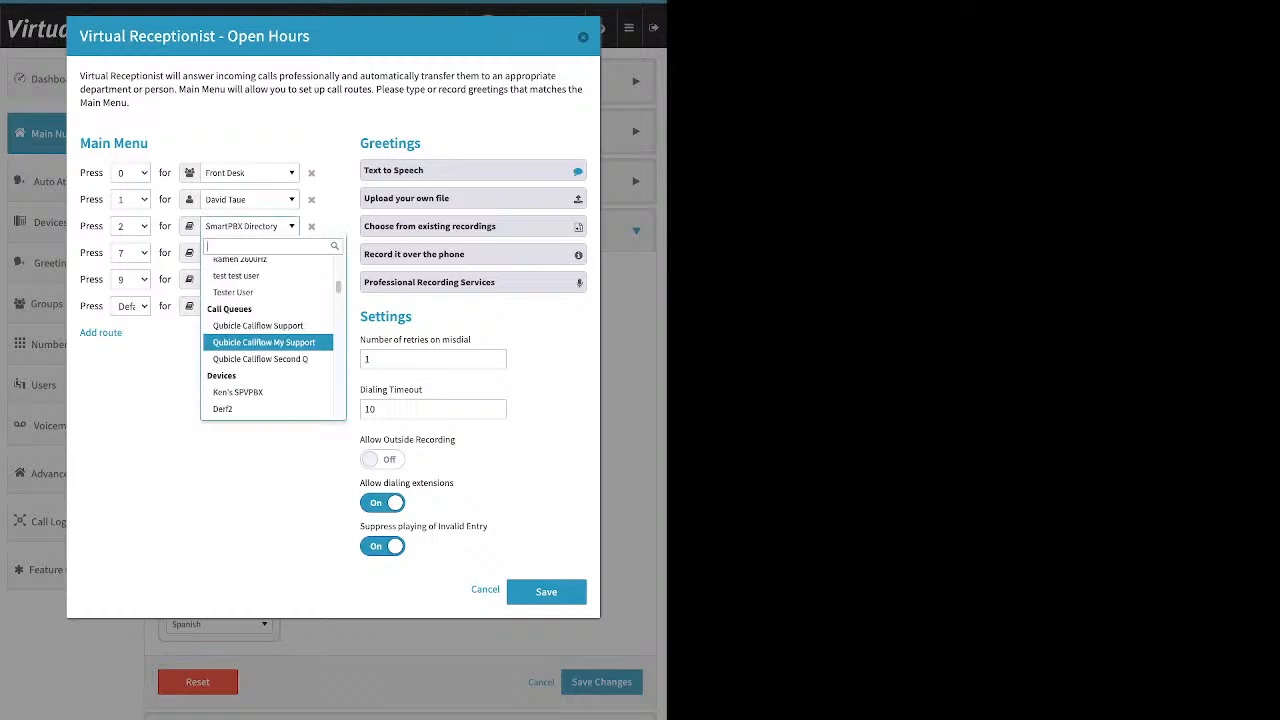
pyautogui.click(257, 325)
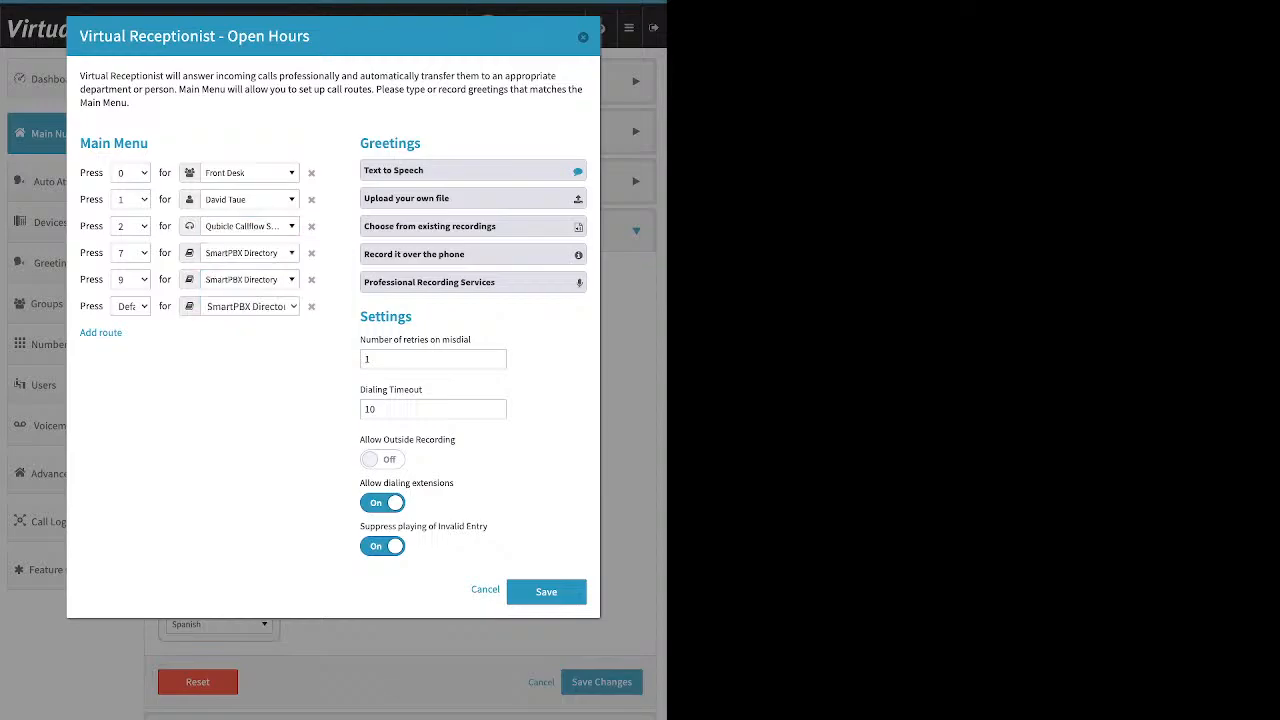
# - Route receptionist key 7 to the Trainee group under Groups
pyautogui.click(250, 252)
pyautogui.scroll(-3, 268, 380)
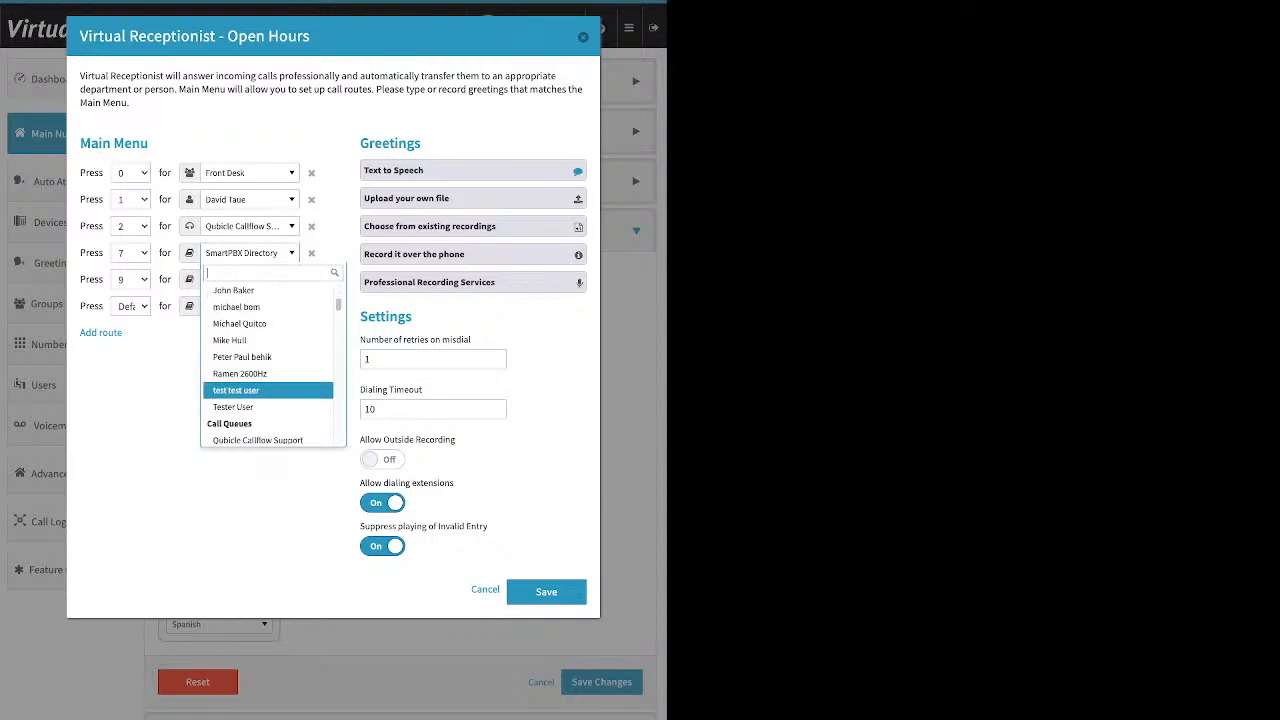
pyautogui.scroll(-3, 268, 365)
pyautogui.scroll(-5, 268, 382)
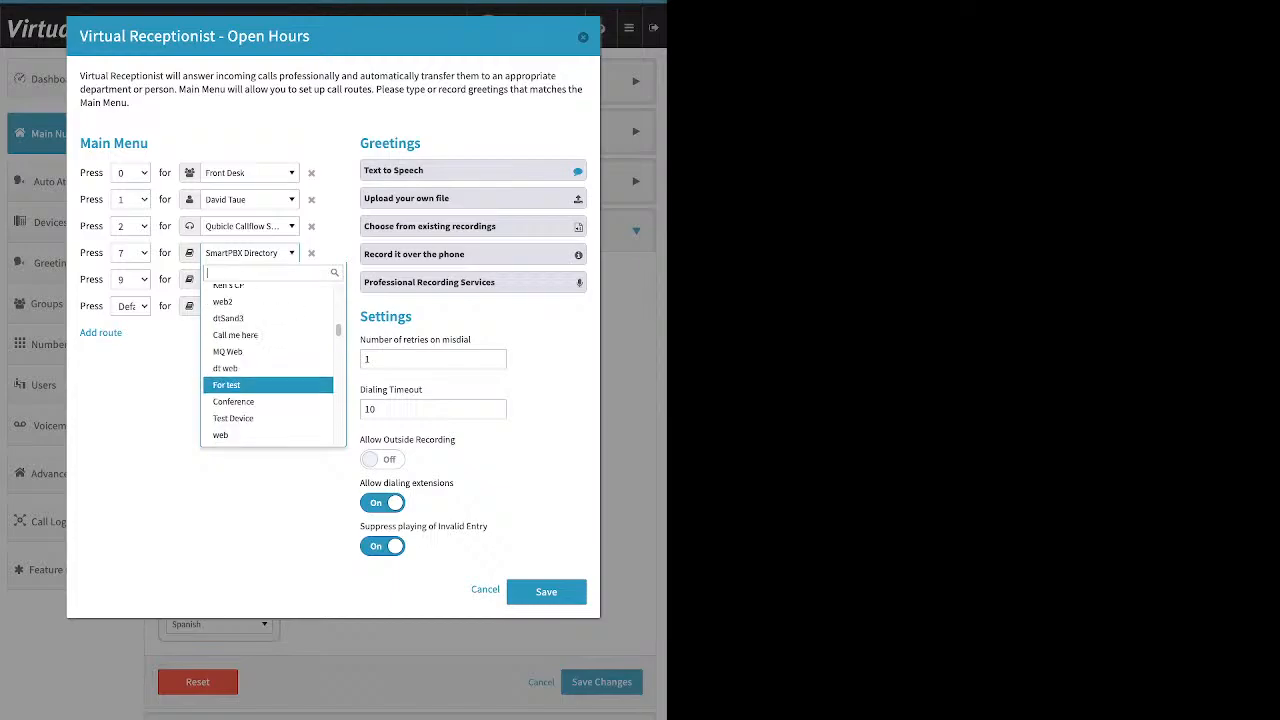
pyautogui.scroll(-10, 268, 380)
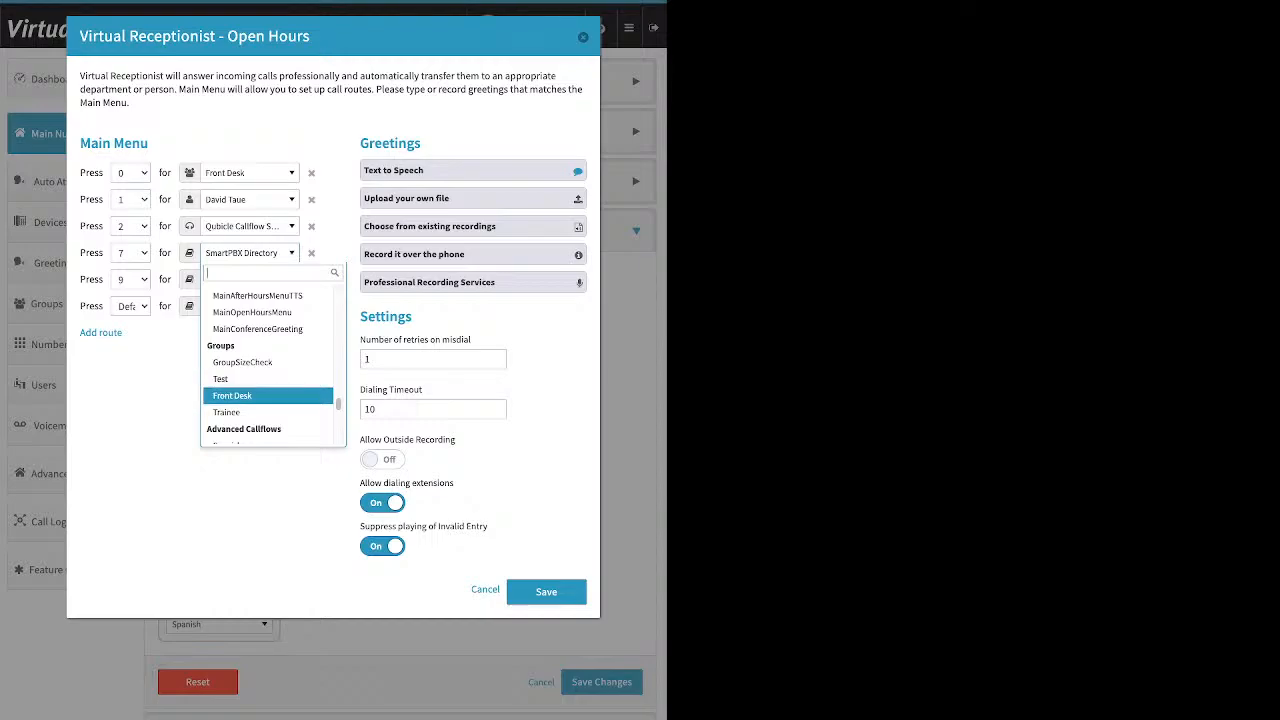
pyautogui.click(240, 412)
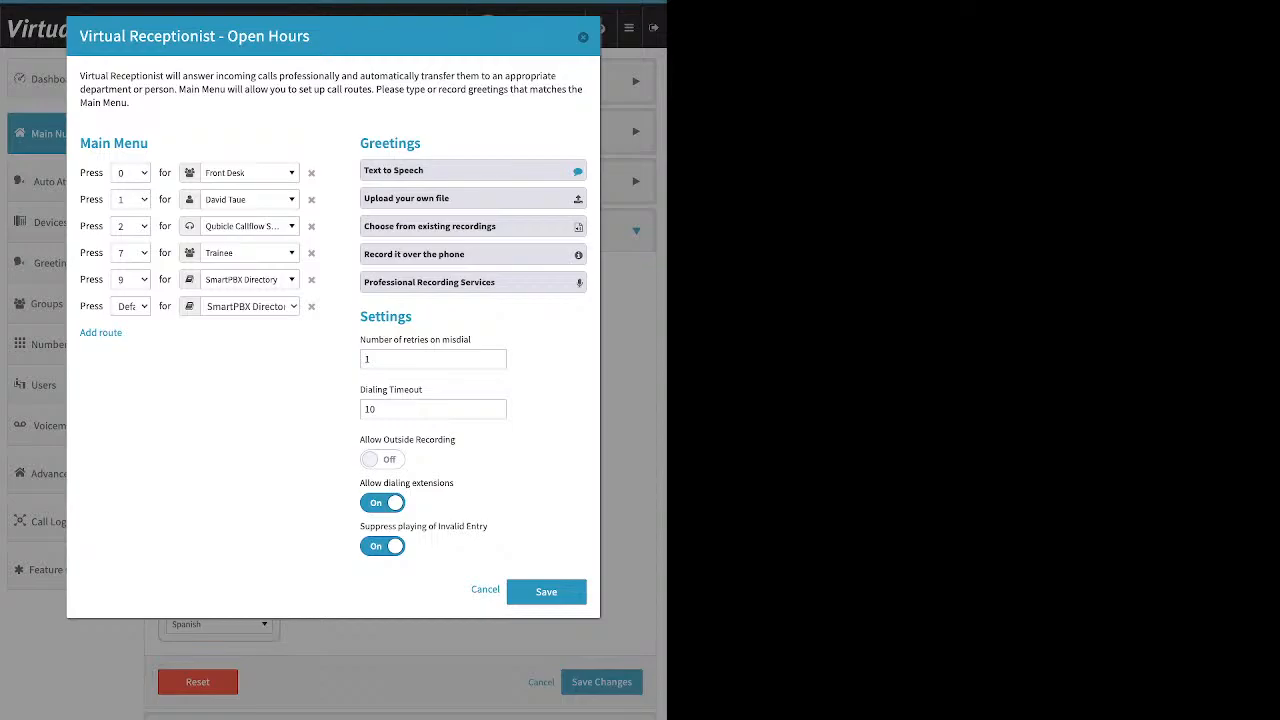
pyautogui.moveTo(354, 143); pyautogui.dragTo(382, 143)
# - Switch the Open Hours greeting to Text to Speech and start editing its message text
pyautogui.click(426, 143)
pyautogui.click(430, 171)
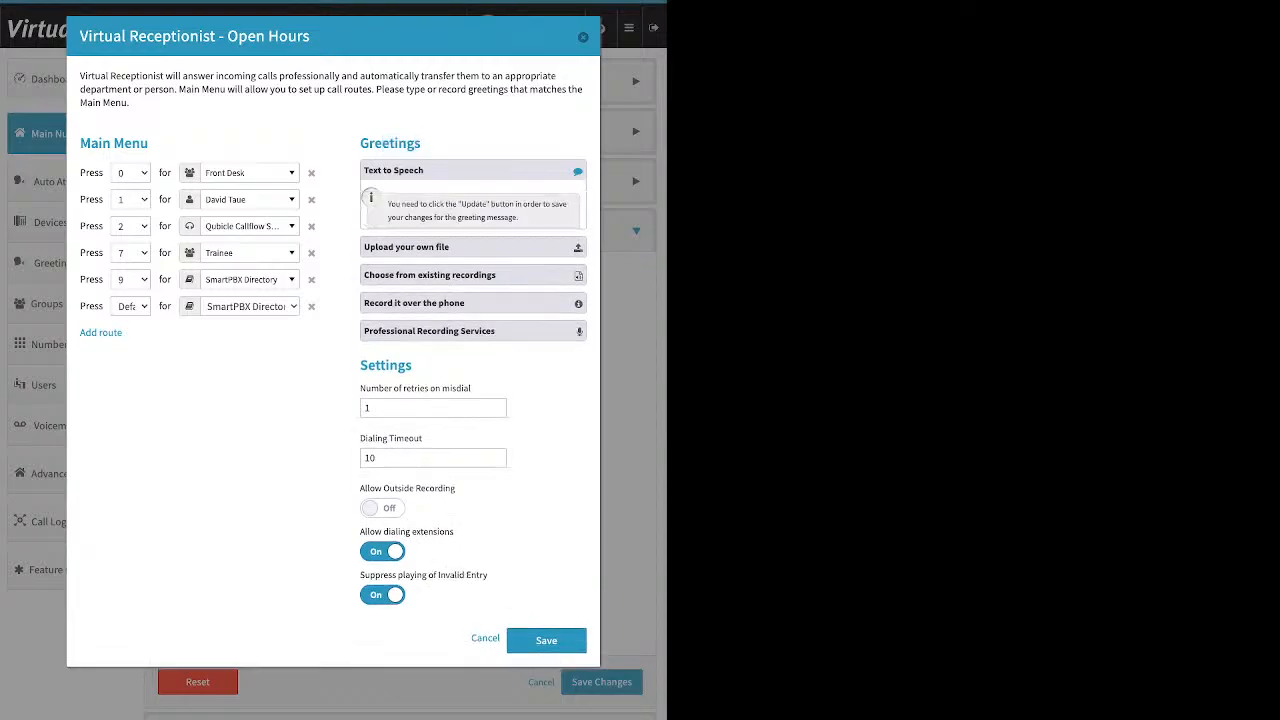
pyautogui.click(430, 247)
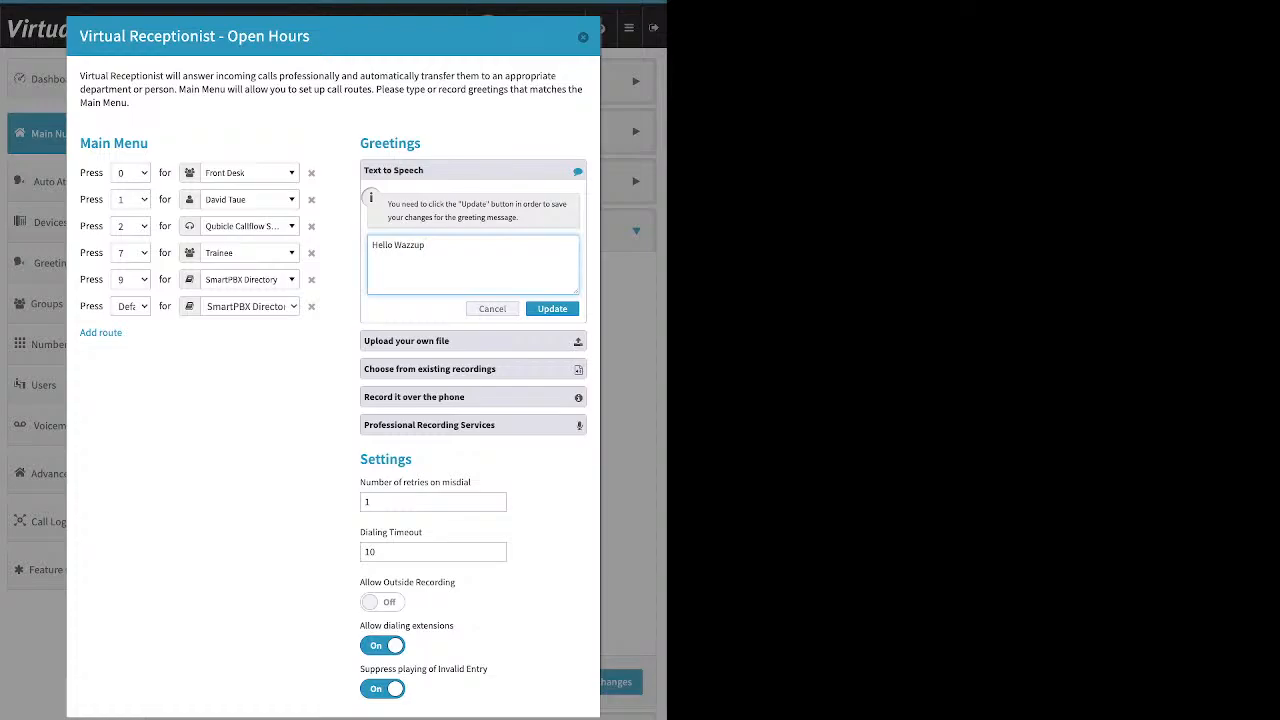
# - Append 'thank you calling' to the 'Hello Wazzup' text-to-speech greeting, fixing the typo, and update it
pyautogui.write('tghis i')
pyautogui.press('BackSpace')
pyautogui.press('BackSpace')
pyautogui.press('BackSpace')
pyautogui.press('BackSpace')
pyautogui.press('BackSpace')
pyautogui.press('BackSpace')
pyautogui.write('hank you calling')
pyautogui.click(552, 309)
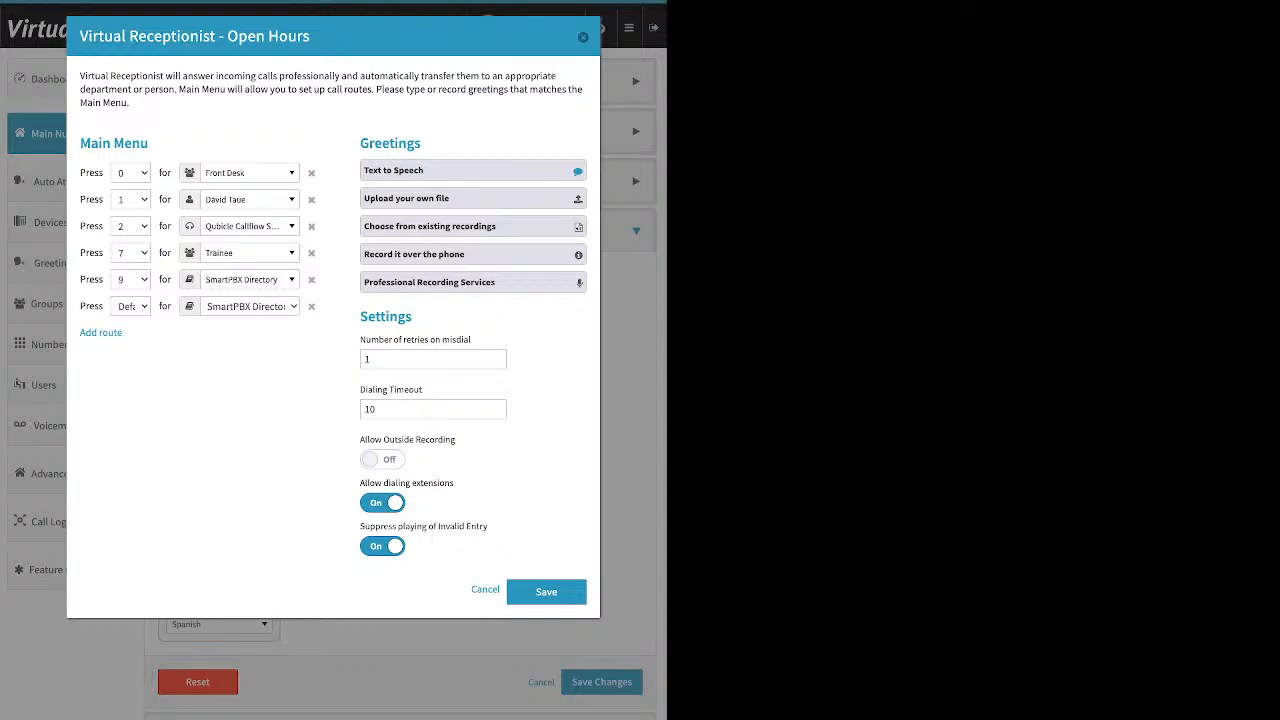
pyautogui.click(472, 198)
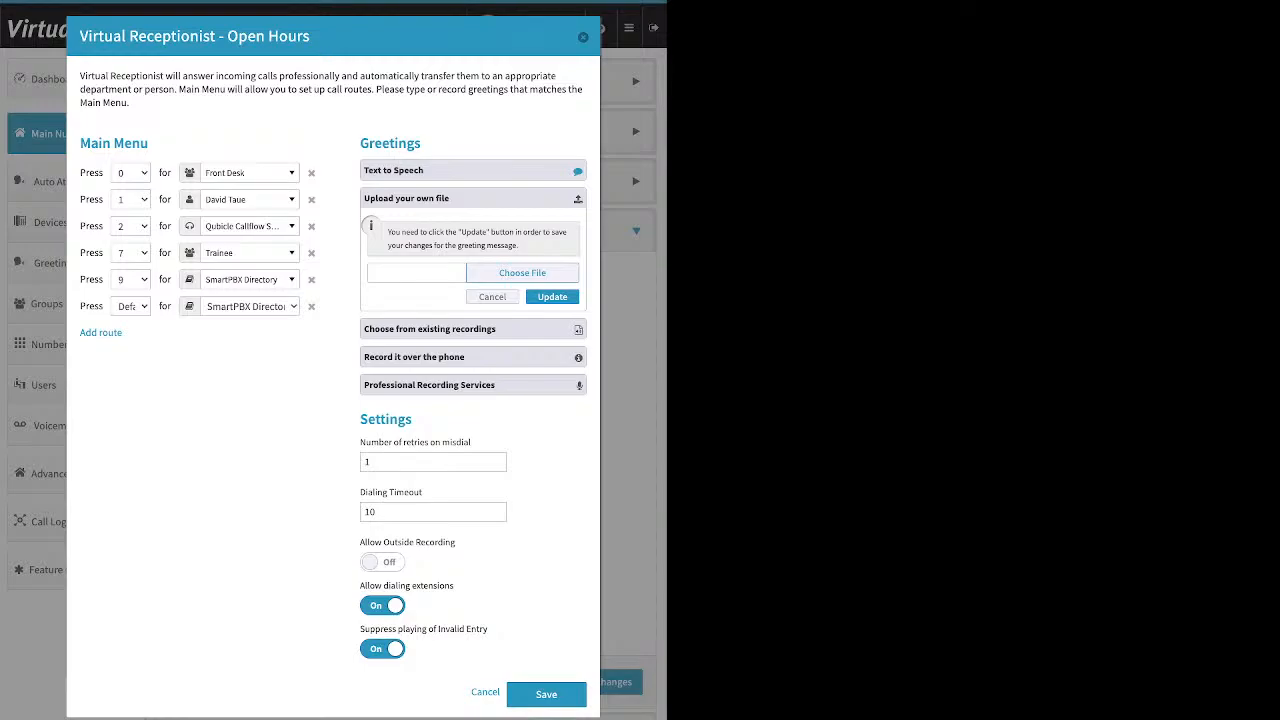
# - Expand the existing-recordings option, then show the record-over-the-phone instructions with the PIN
pyautogui.click(472, 329)
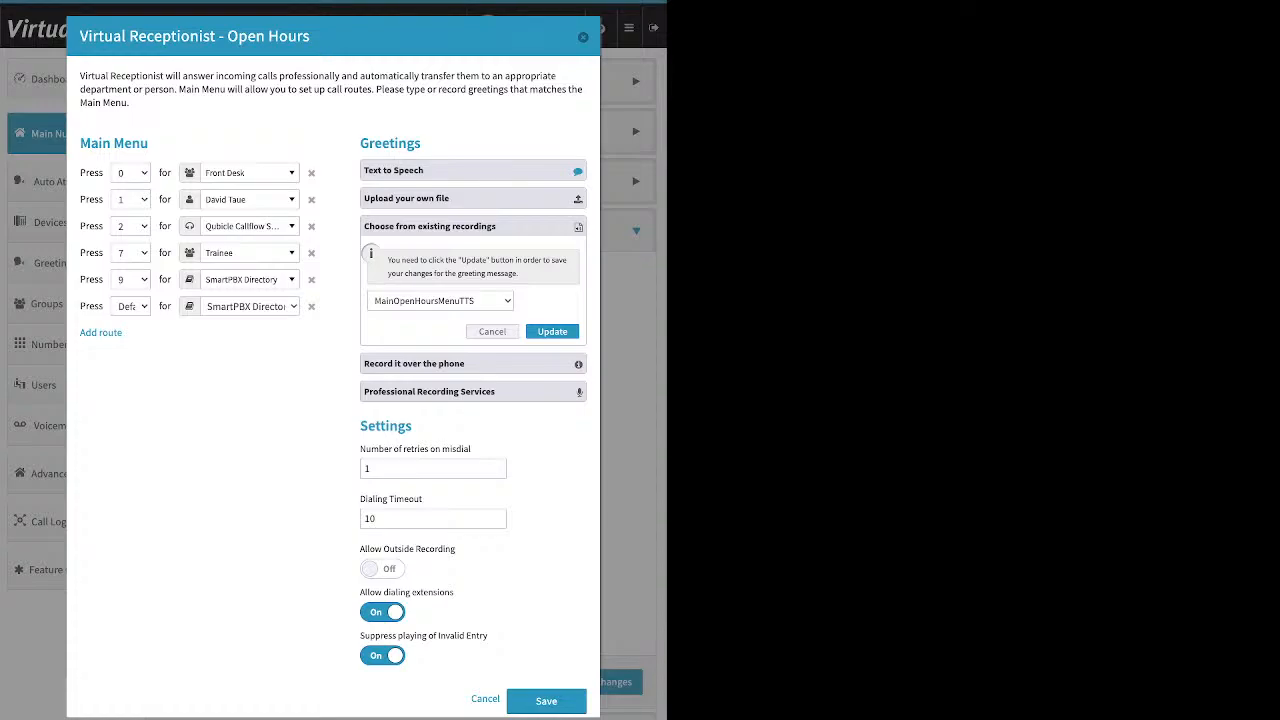
pyautogui.click(473, 364)
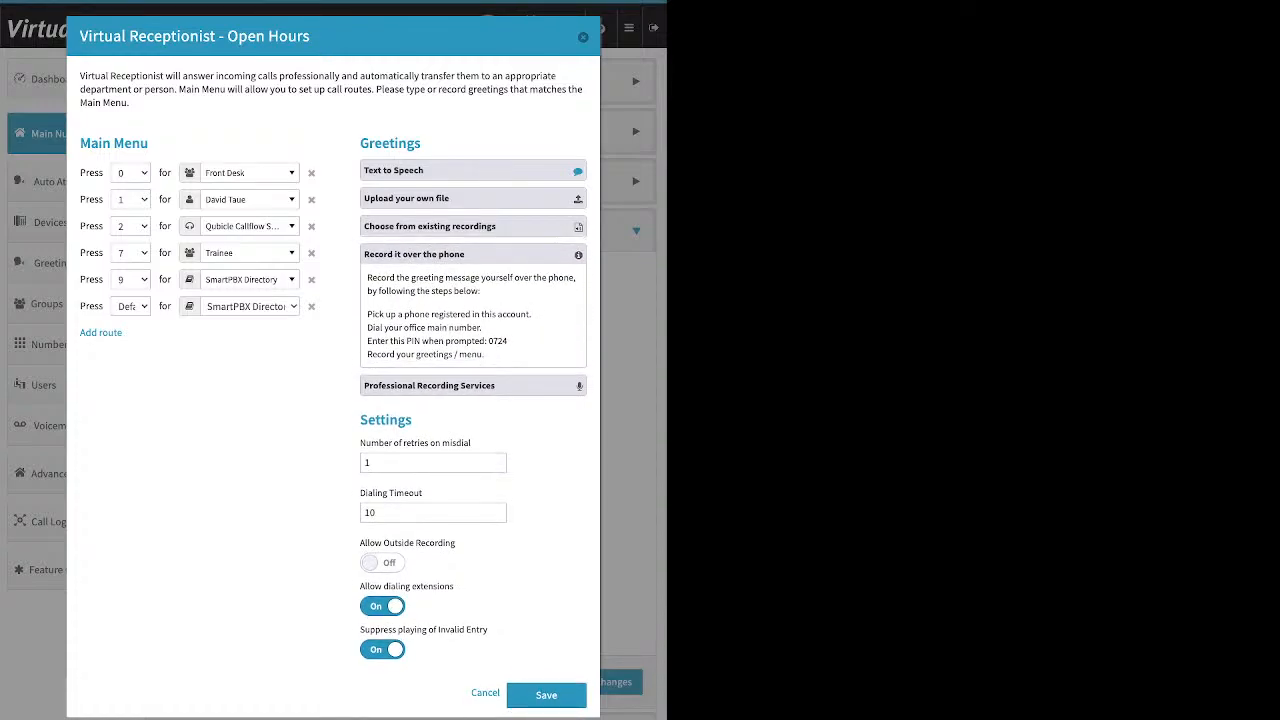
# - Highlight the phone-recording steps and the Settings area, then switch Allow Outside Recording on
pyautogui.moveTo(531, 314); pyautogui.dragTo(366, 314)
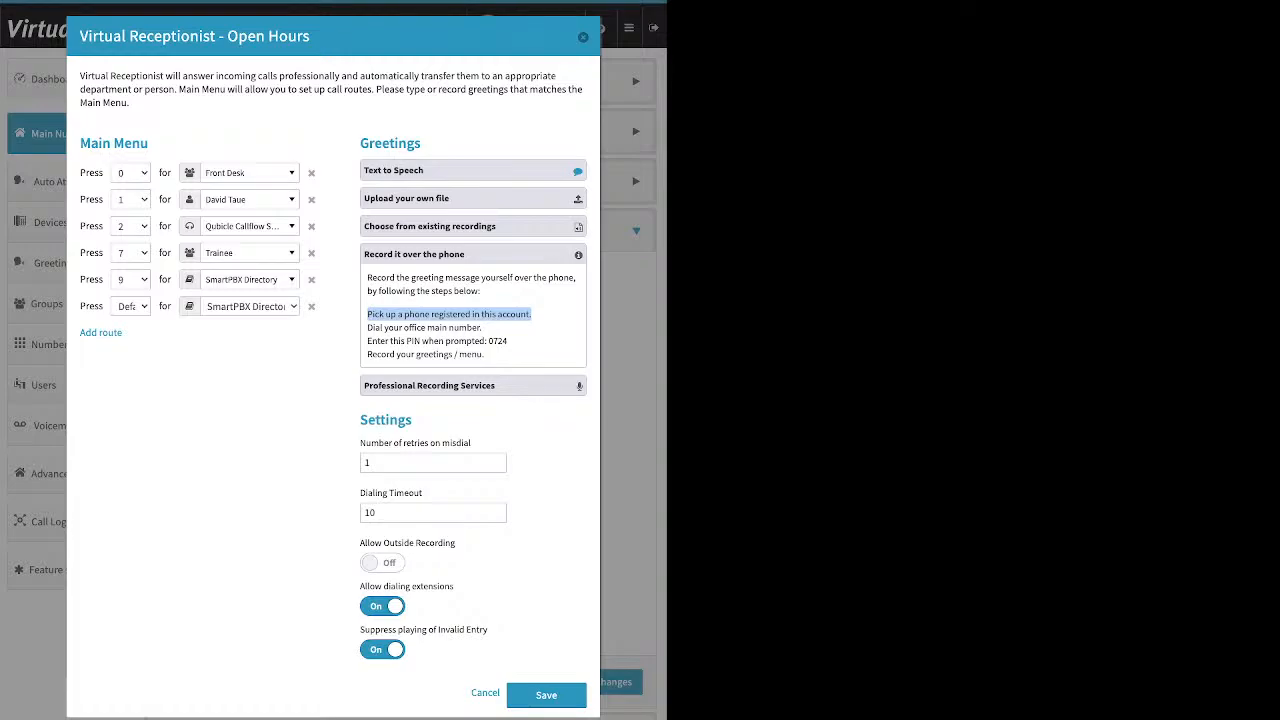
pyautogui.click(450, 320)
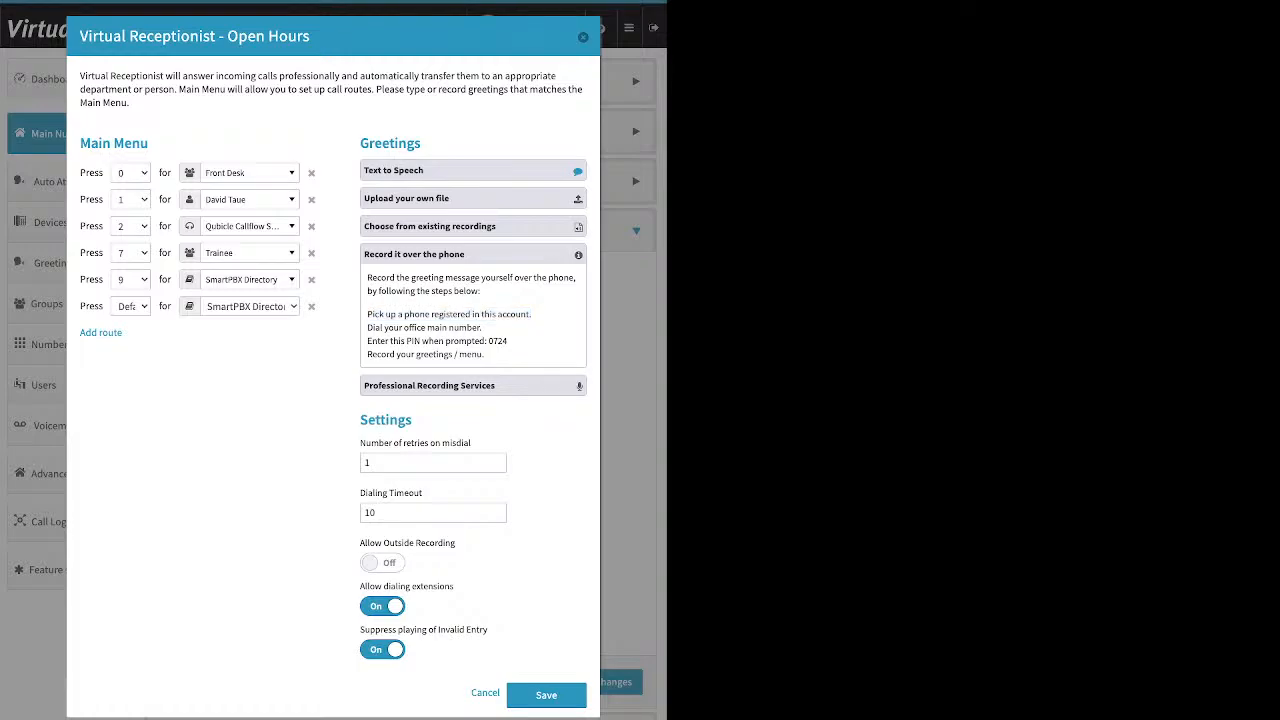
pyautogui.moveTo(360, 420); pyautogui.dragTo(412, 421)
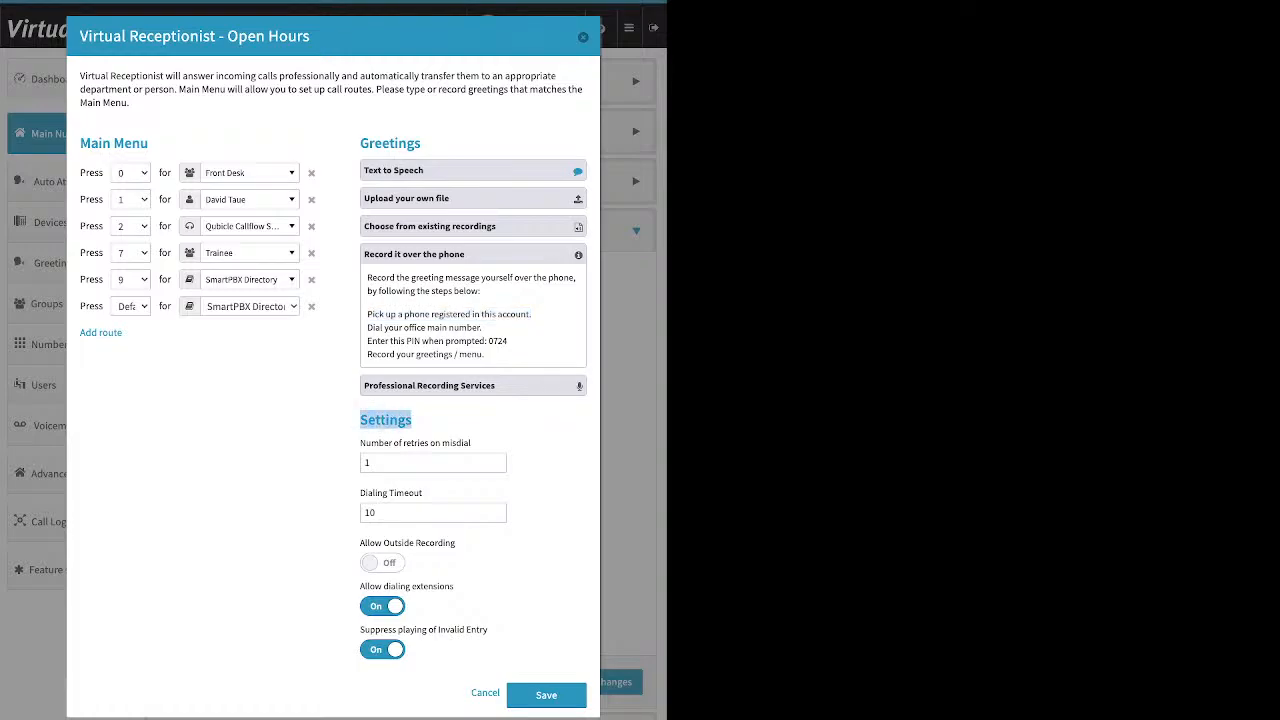
pyautogui.moveTo(360, 543); pyautogui.dragTo(456, 543)
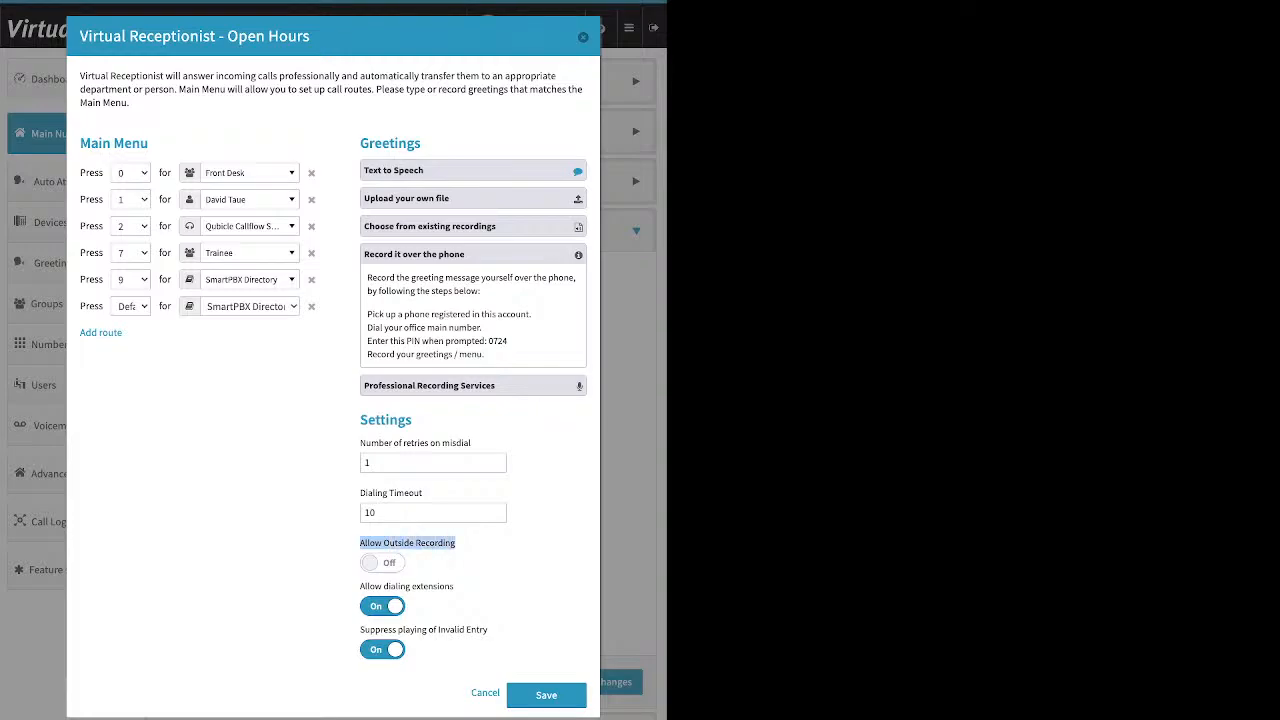
pyautogui.click(382, 563)
pyautogui.moveTo(367, 341); pyautogui.dragTo(508, 341)
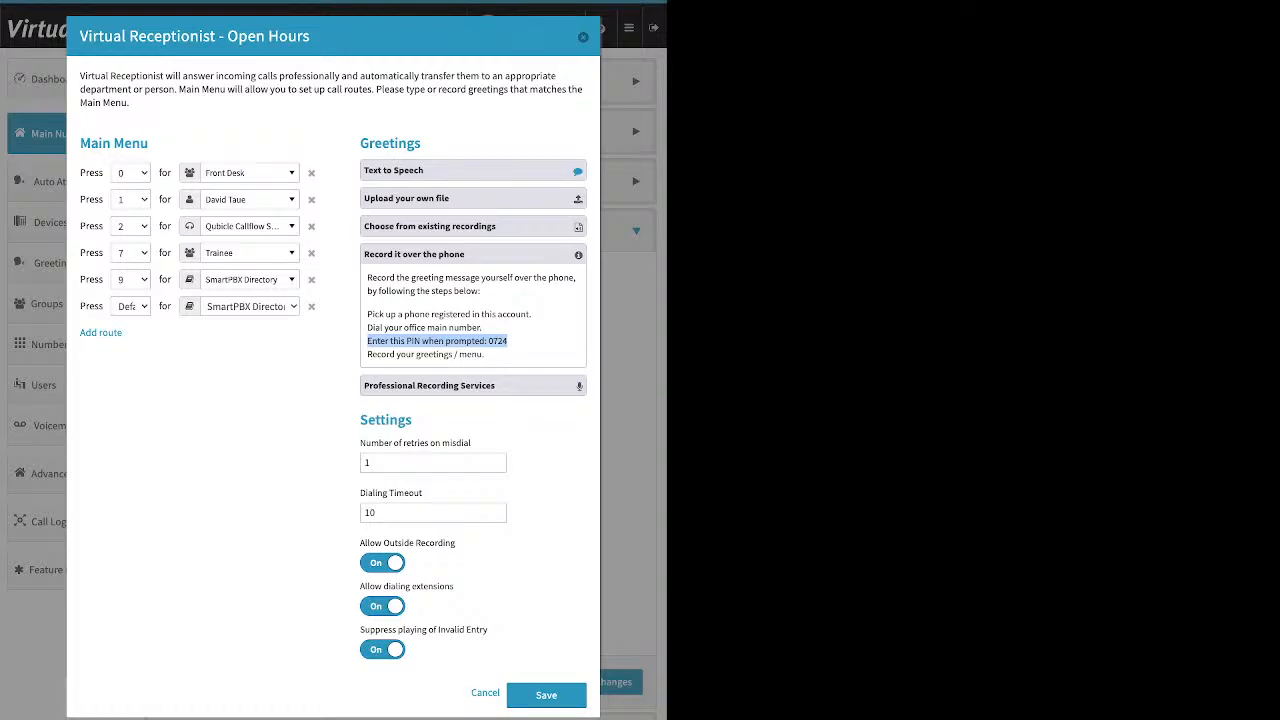
pyautogui.click(510, 342)
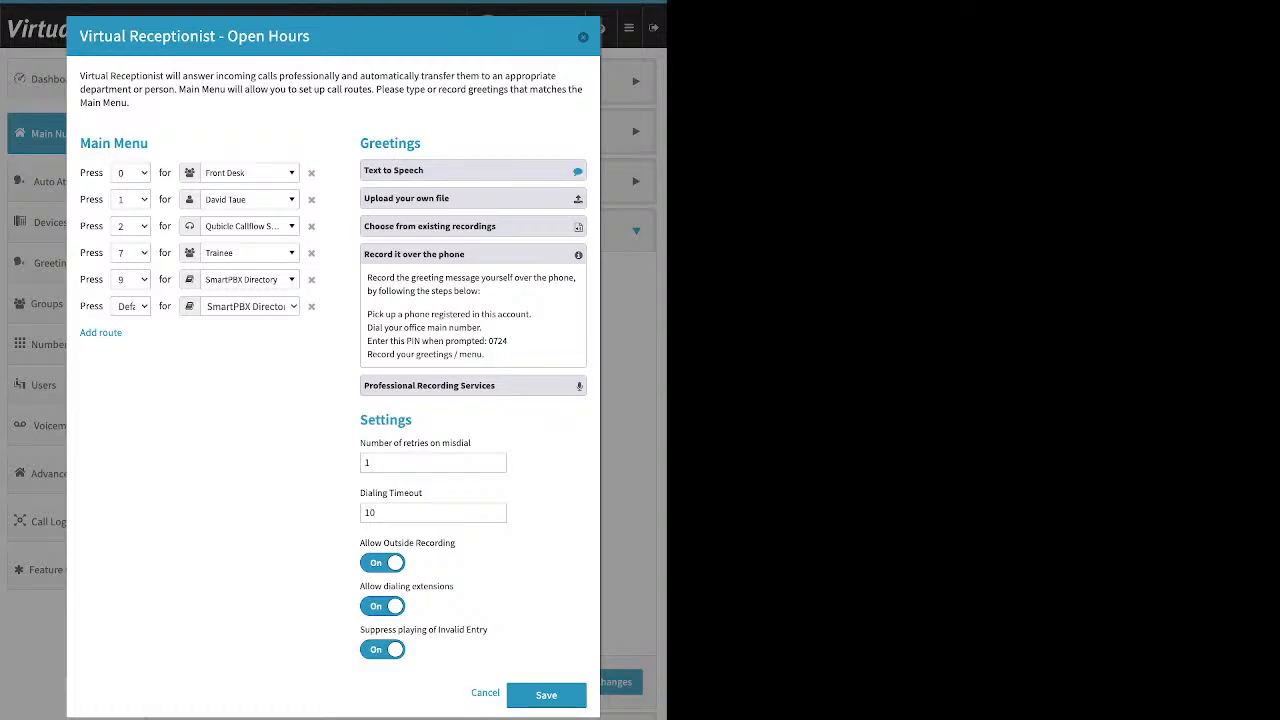
pyautogui.click(433, 463)
pyautogui.click(473, 254)
# - Show the Professional Recording Services offer, then expand and collapse 'Upload your own file'
pyautogui.click(473, 282)
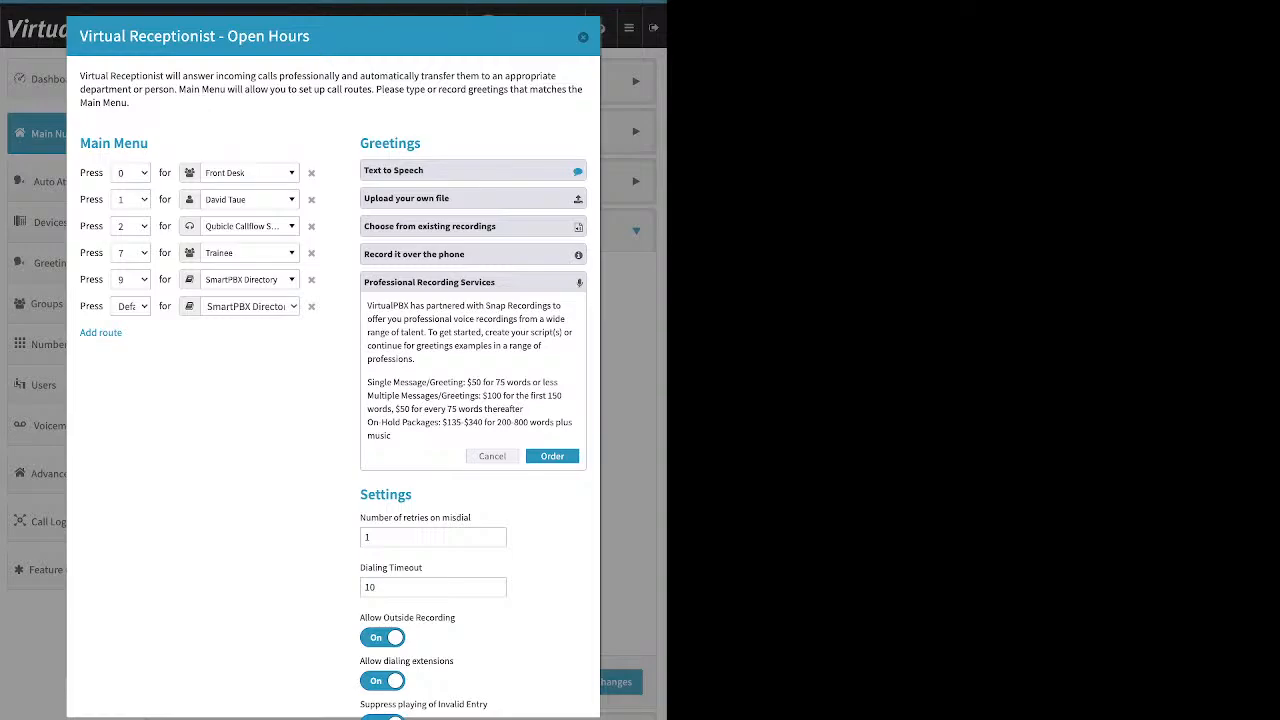
pyautogui.click(472, 198)
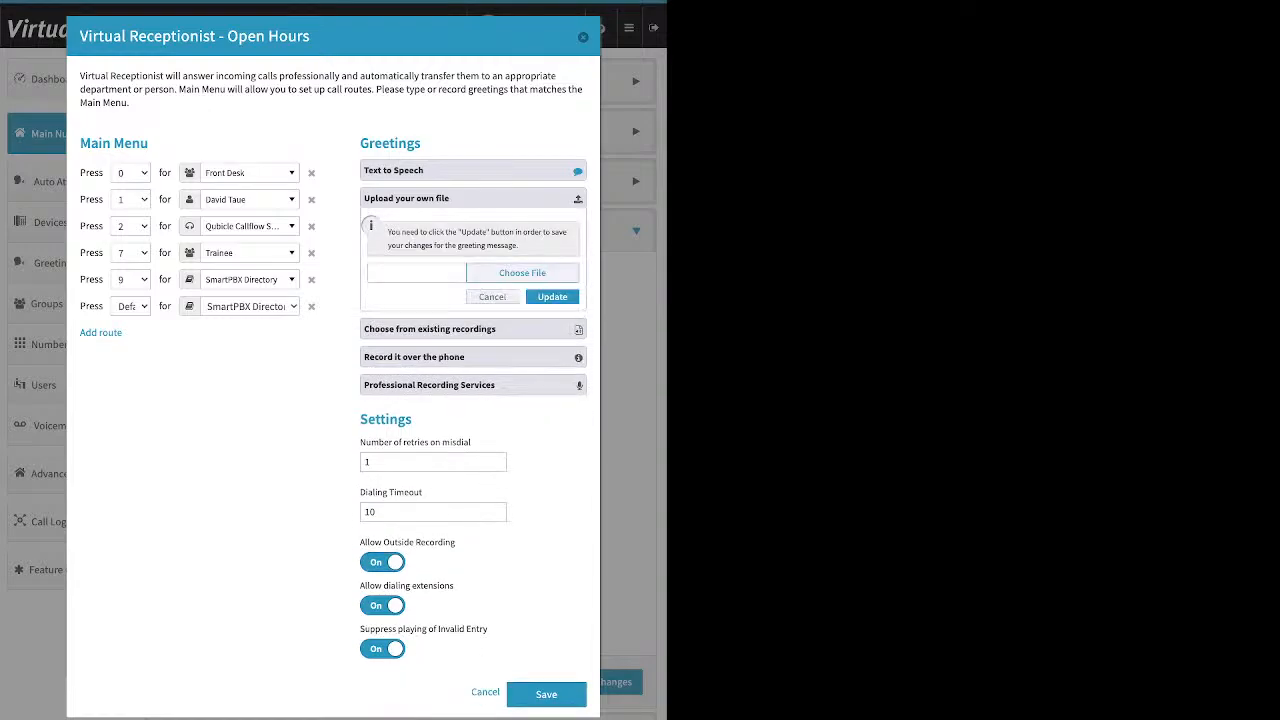
pyautogui.click(472, 198)
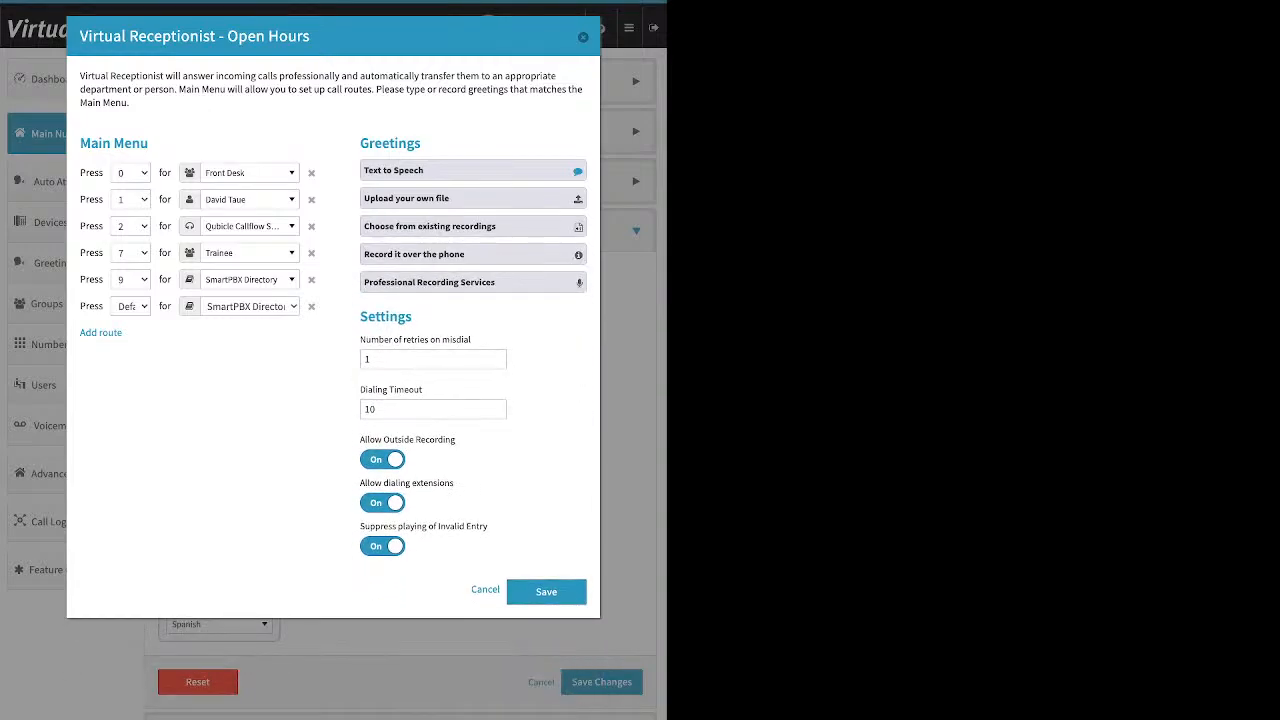
pyautogui.moveTo(350, 341); pyautogui.dragTo(393, 341)
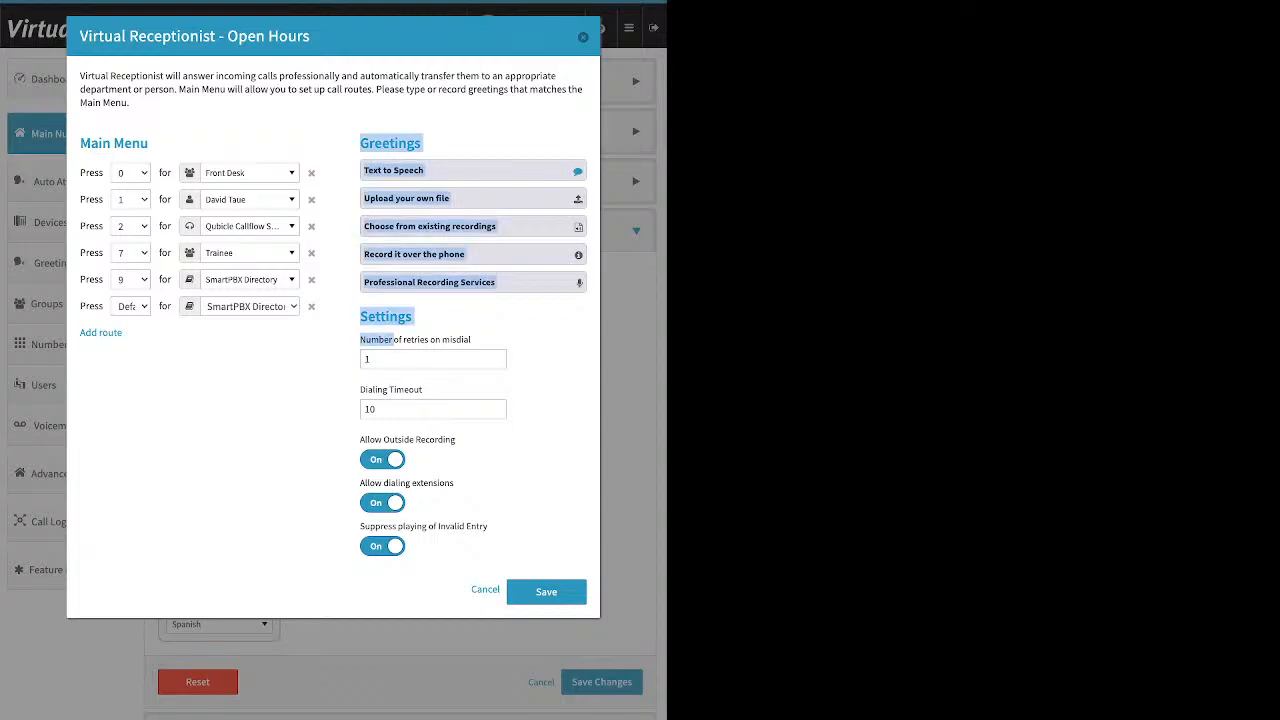
pyautogui.click(364, 359)
pyautogui.moveTo(472, 340); pyautogui.dragTo(360, 340)
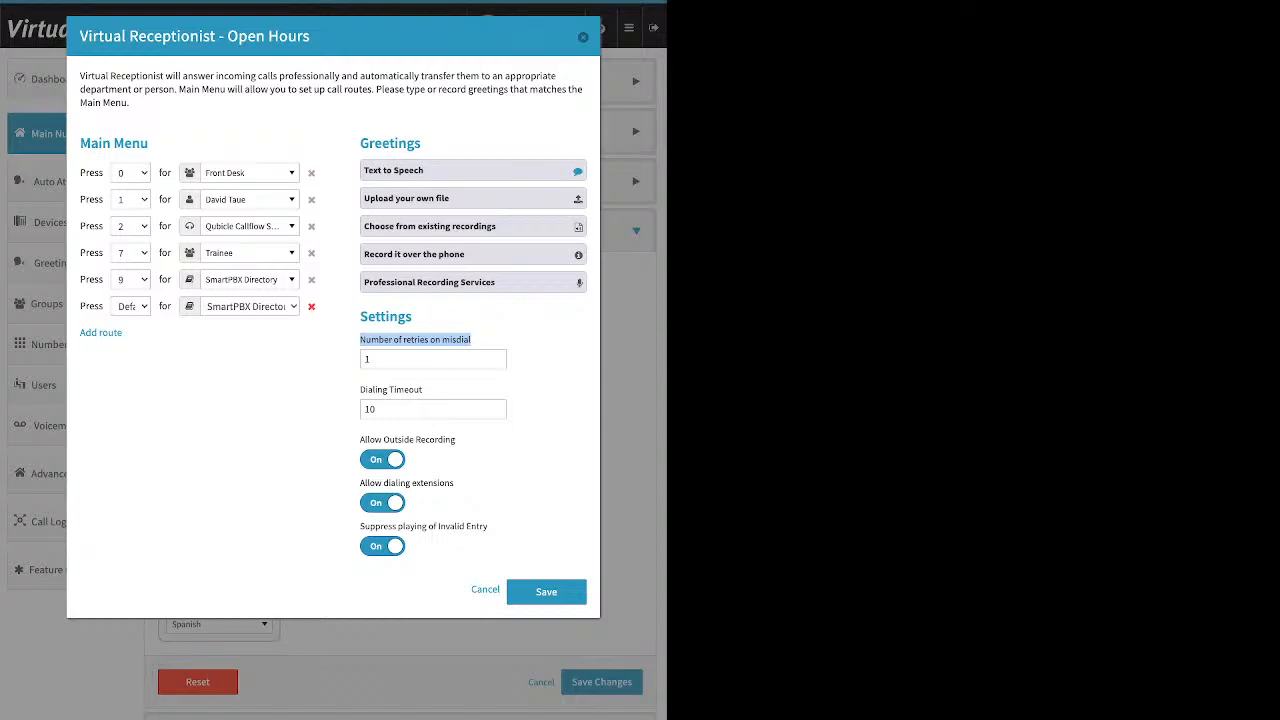
pyautogui.click(311, 306)
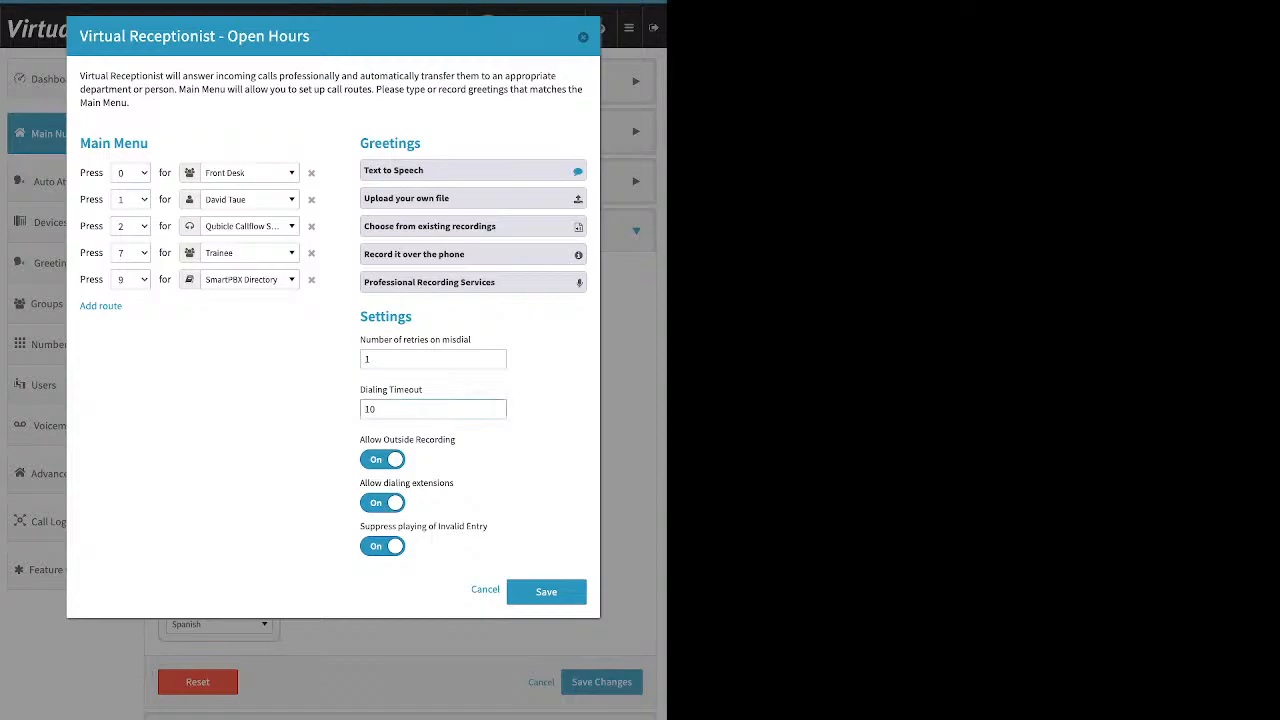
# - Highlight the Dialing Timeout label in the Open Hours menu
pyautogui.moveTo(423, 390); pyautogui.dragTo(360, 390)
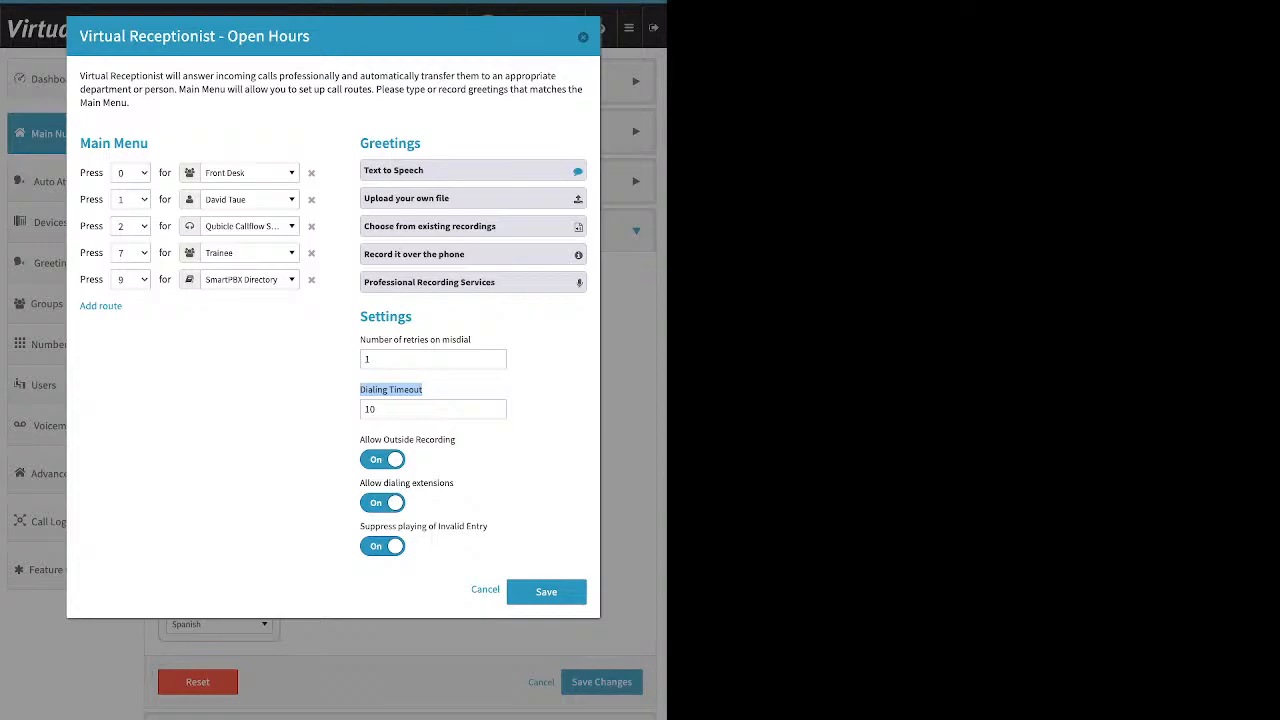
# - Switch Allow Outside Recording off for the Open Hours receptionist
pyautogui.moveTo(360, 440); pyautogui.dragTo(456, 440)
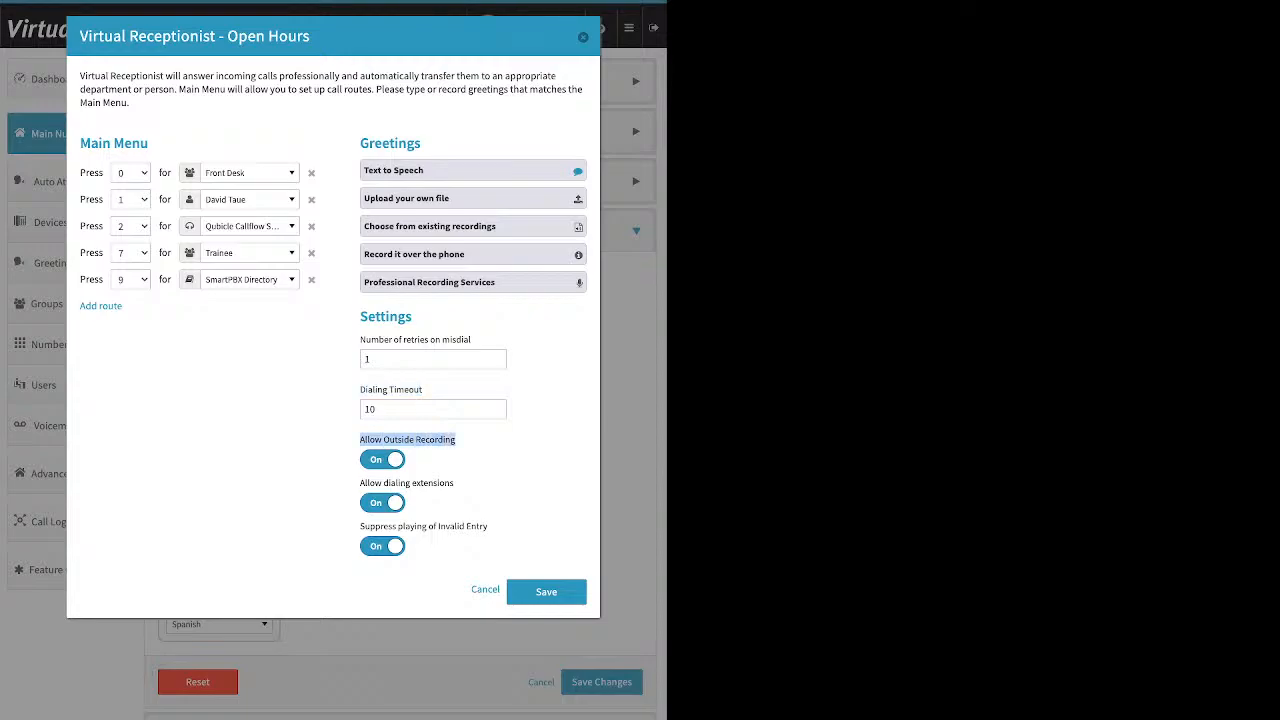
pyautogui.click(360, 483)
pyautogui.click(382, 460)
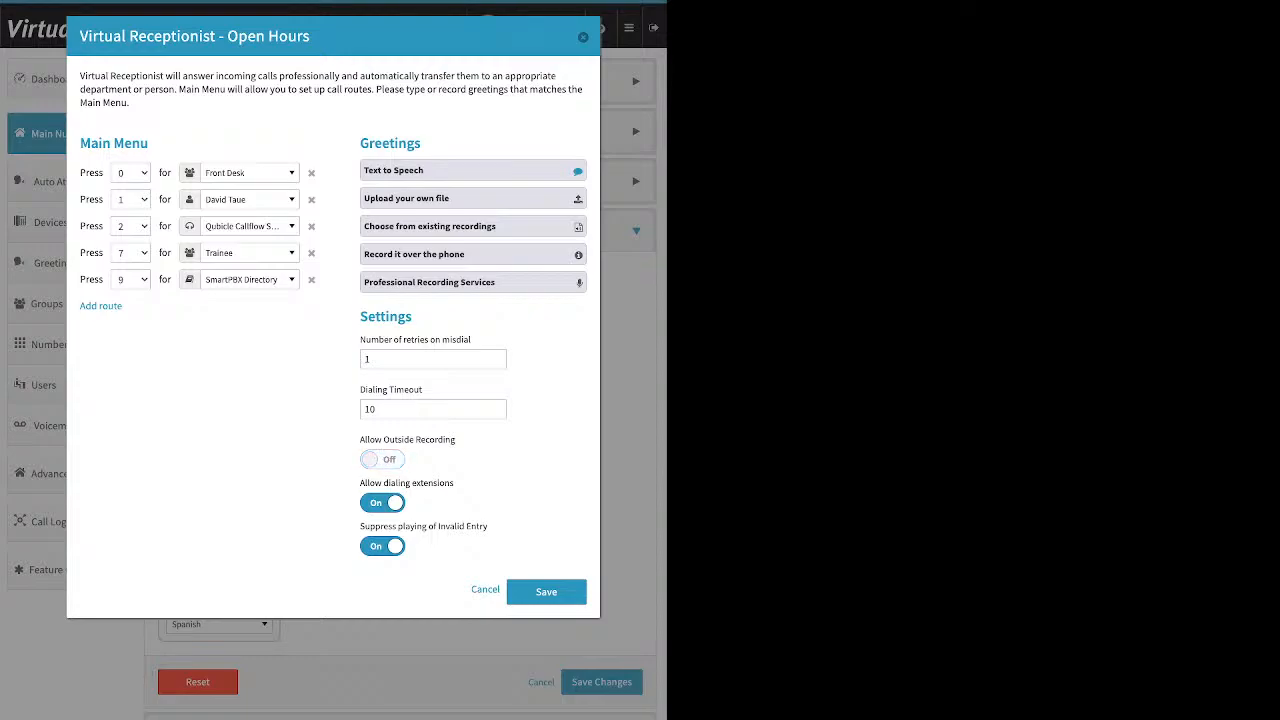
# - Toggle extension dialing and invalid-entry suppression off and back on
pyautogui.moveTo(360, 483); pyautogui.dragTo(443, 483)
pyautogui.click(444, 483)
pyautogui.click(382, 503)
pyautogui.click(382, 503)
pyautogui.click(382, 546)
pyautogui.moveTo(360, 526); pyautogui.dragTo(488, 526)
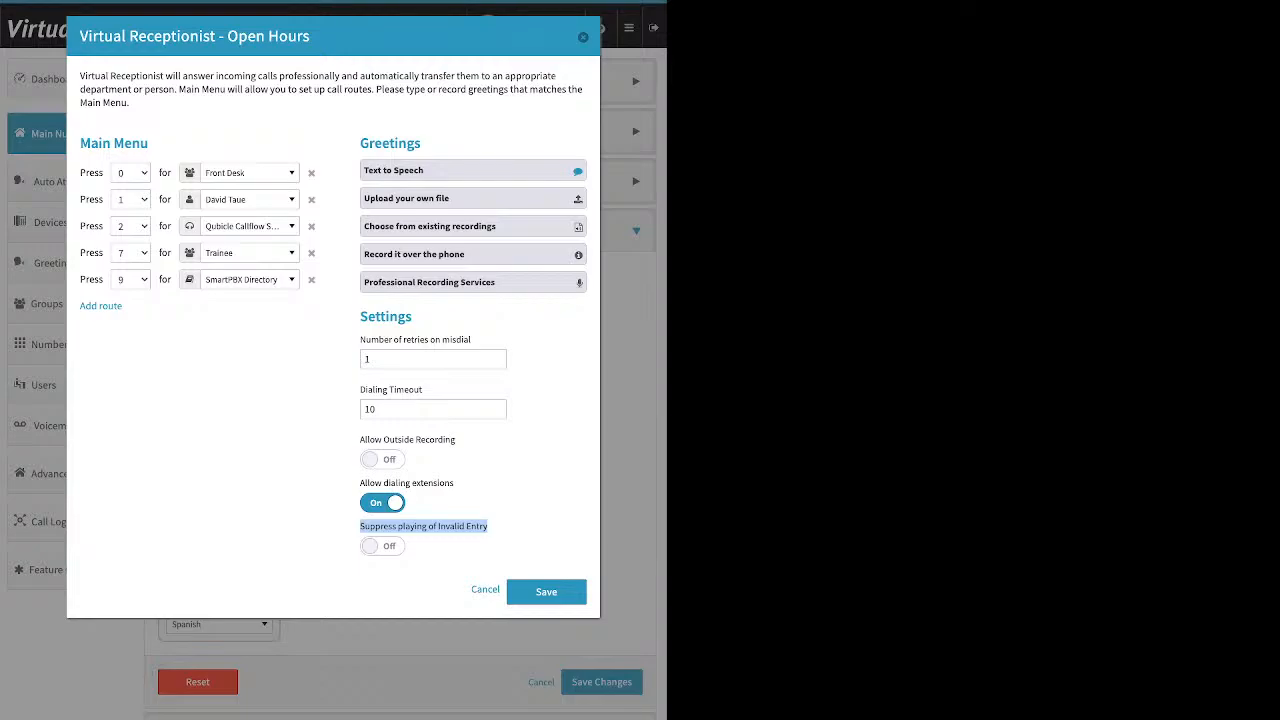
pyautogui.click(382, 546)
# - Save the receptionist settings and call strategy, then choose user-then-receptionist routing for open hours
pyautogui.click(546, 592)
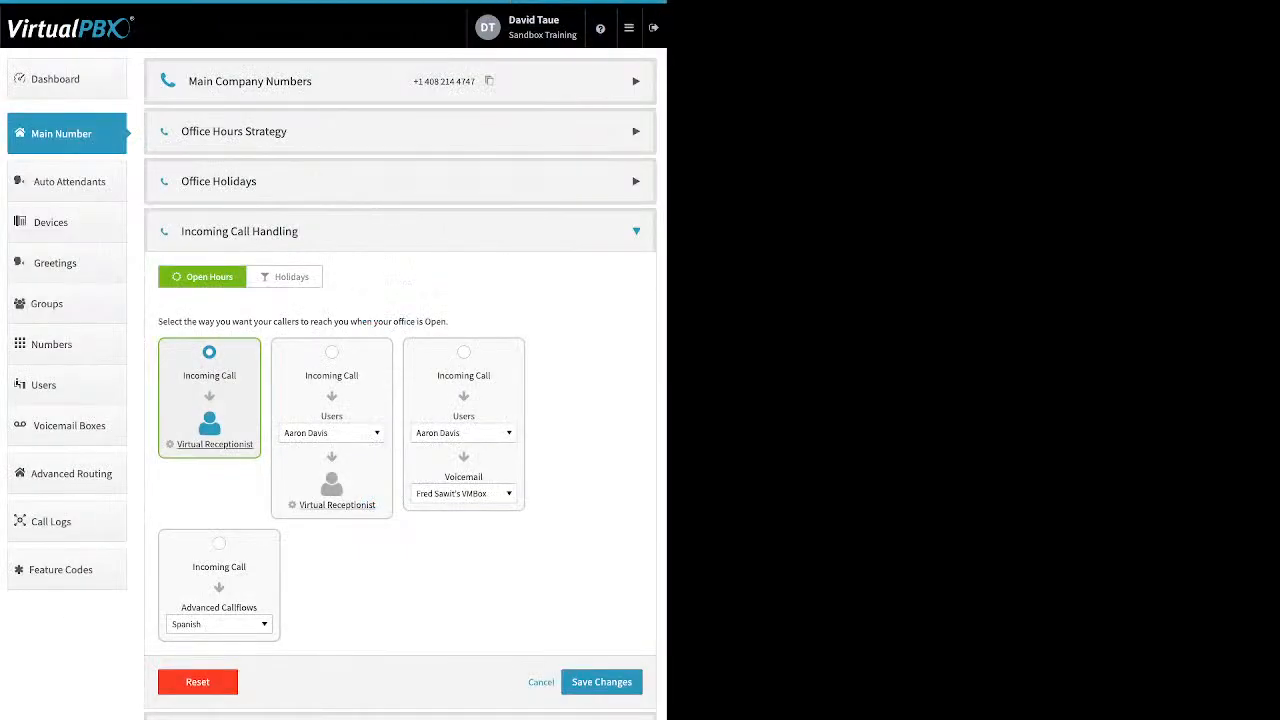
pyautogui.click(602, 682)
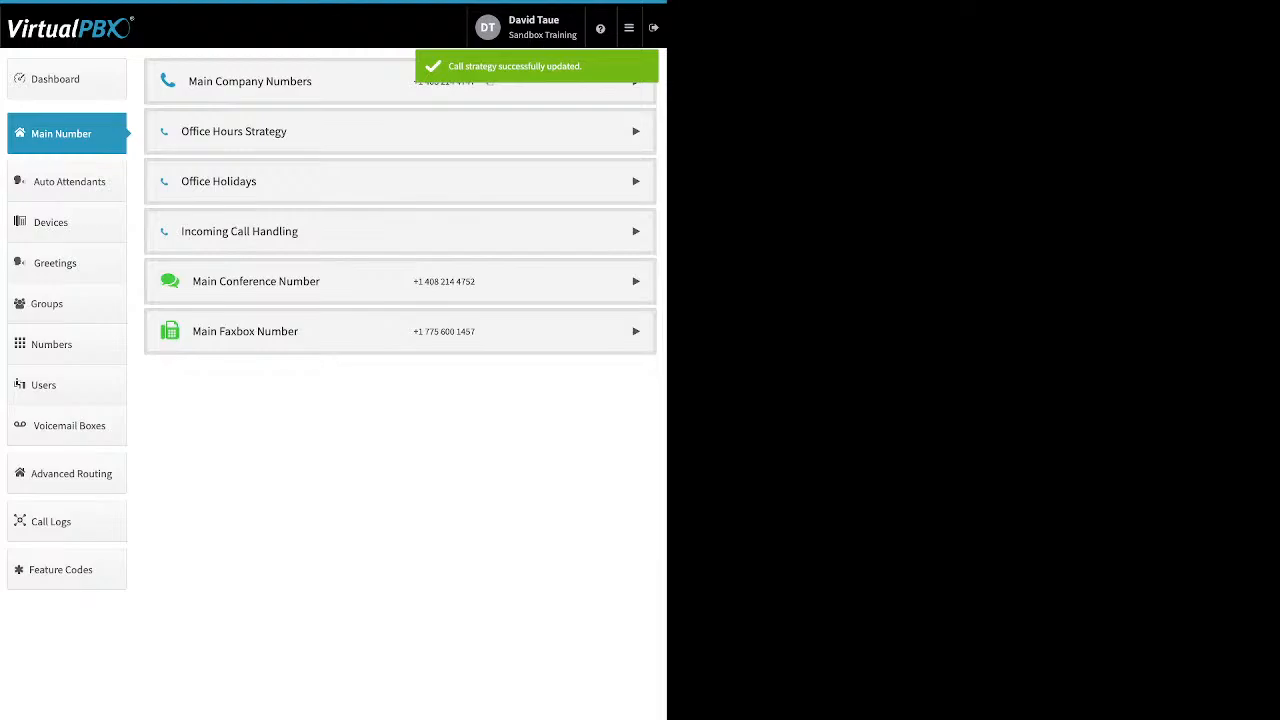
pyautogui.click(636, 231)
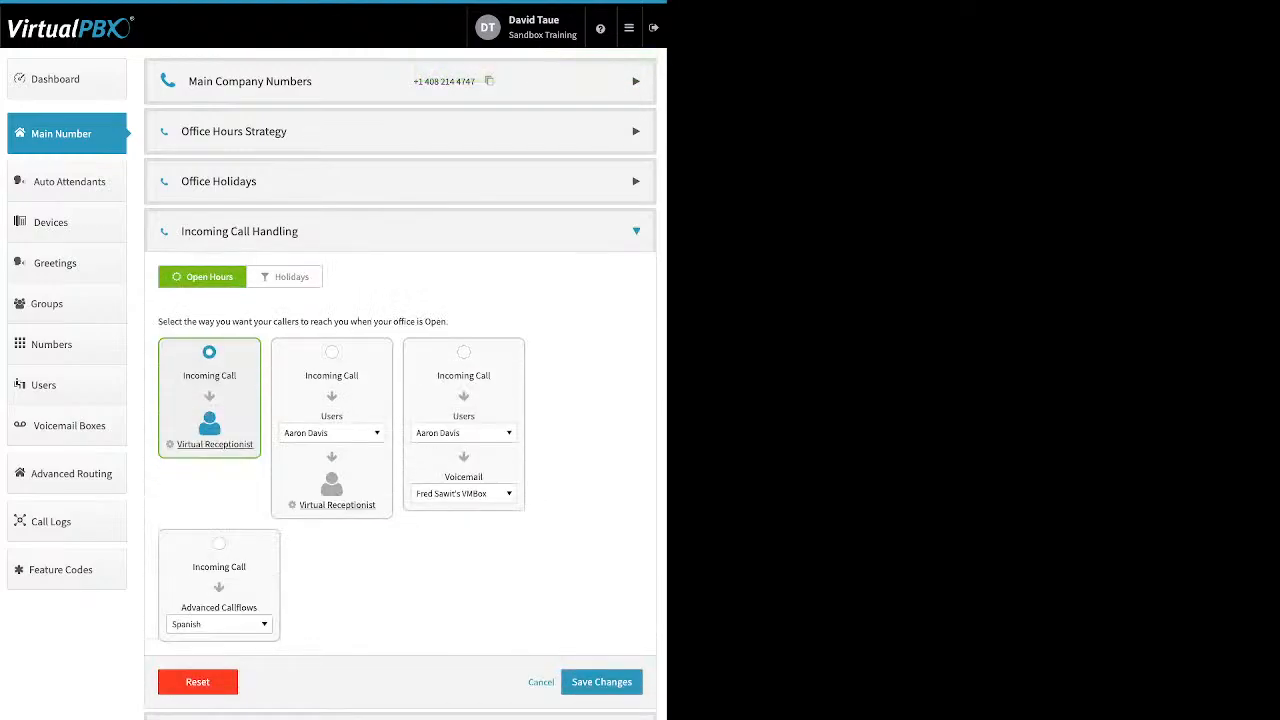
pyautogui.click(332, 352)
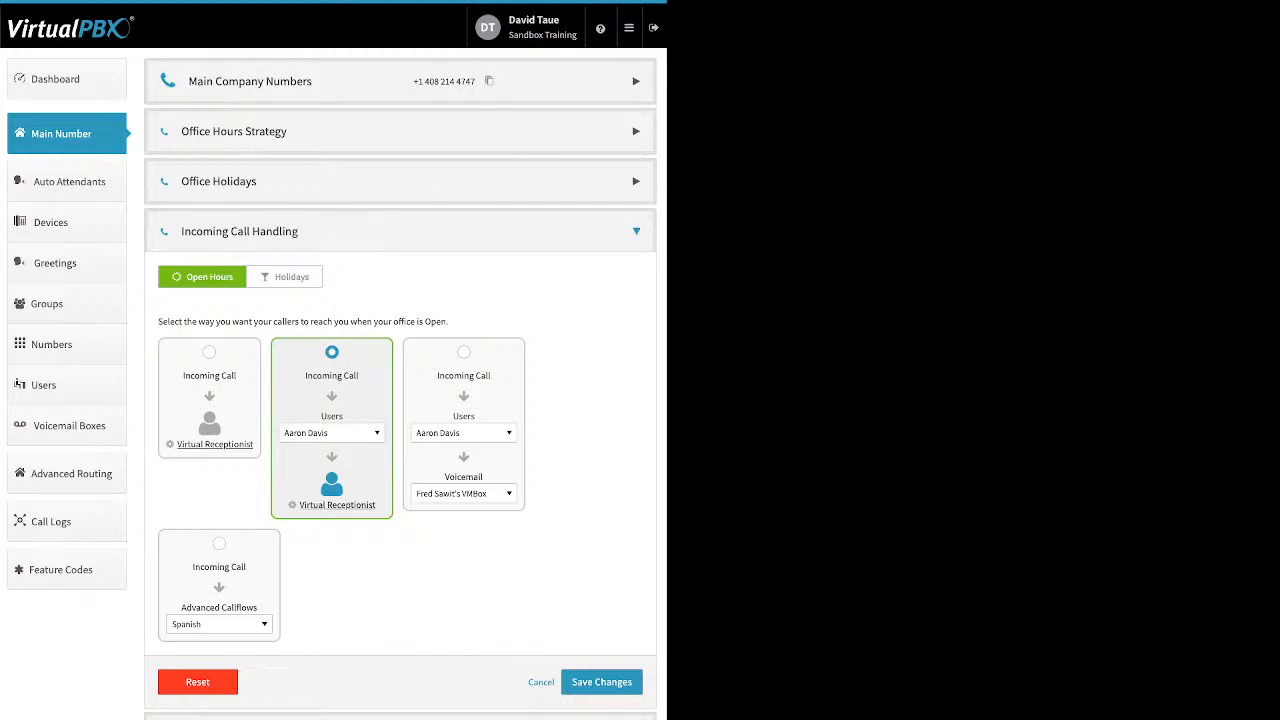
pyautogui.click(332, 433)
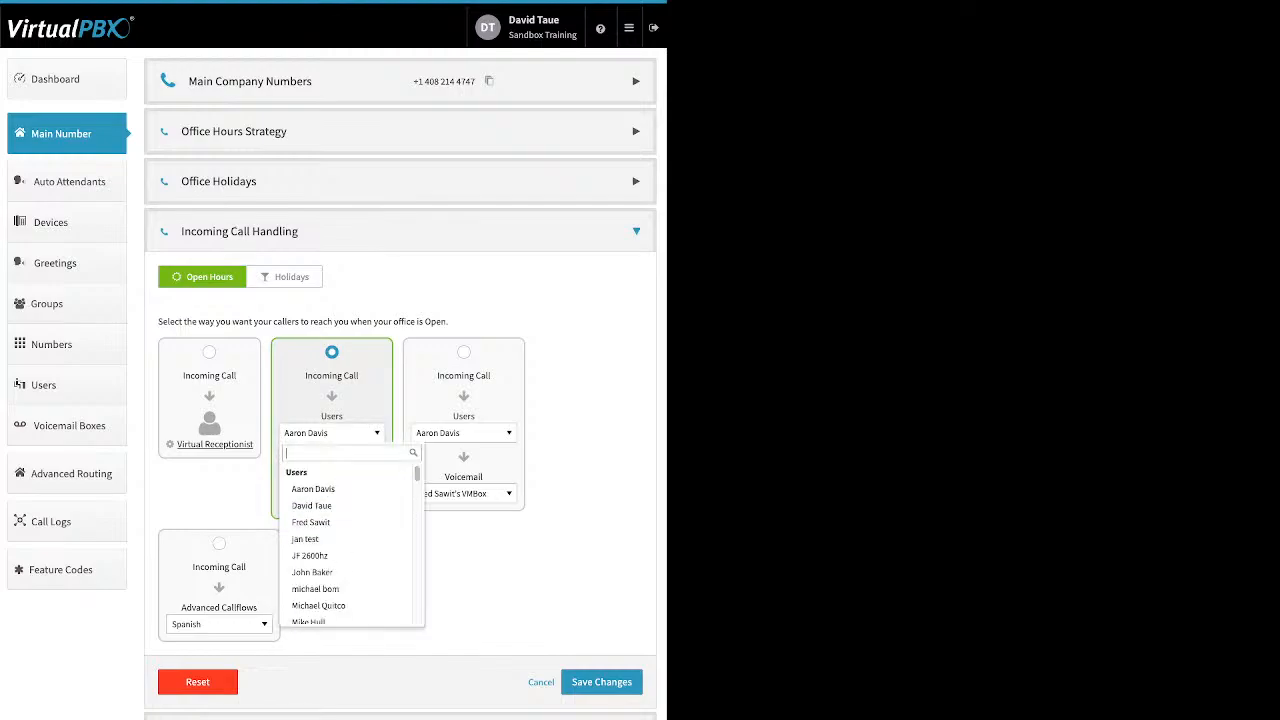
pyautogui.scroll(-1, 346, 506)
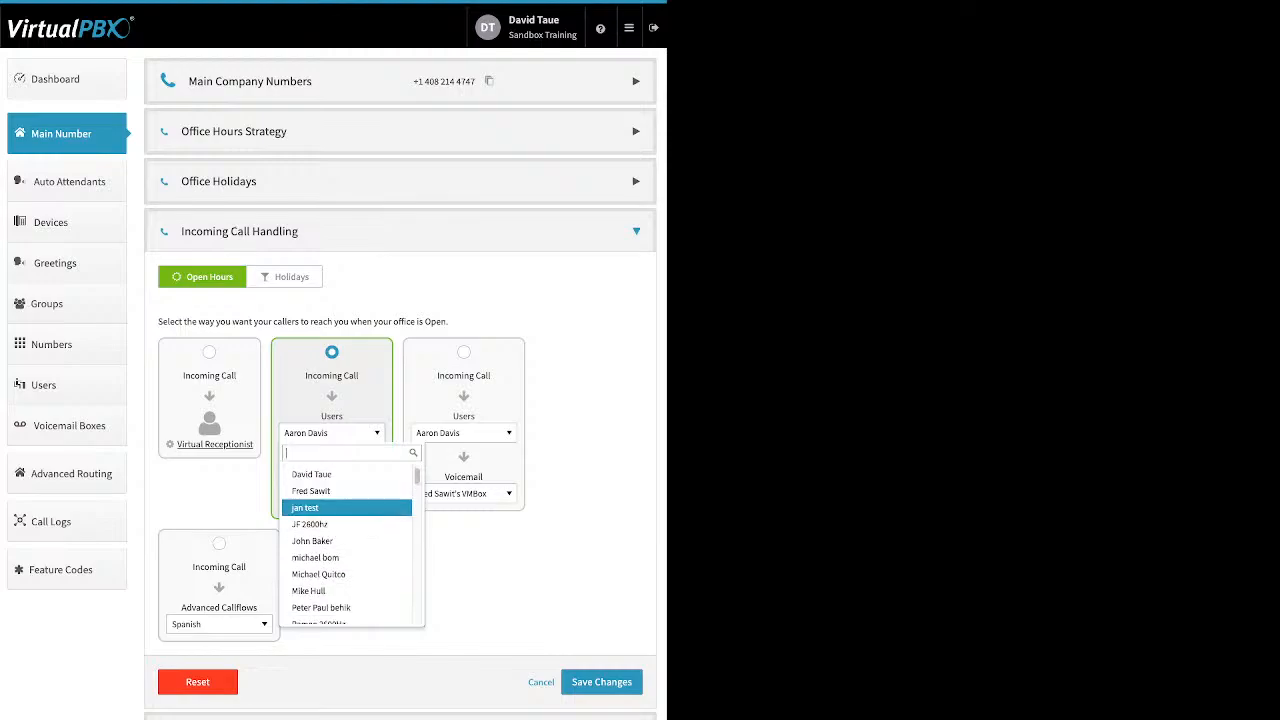
pyautogui.scroll(-2, 346, 504)
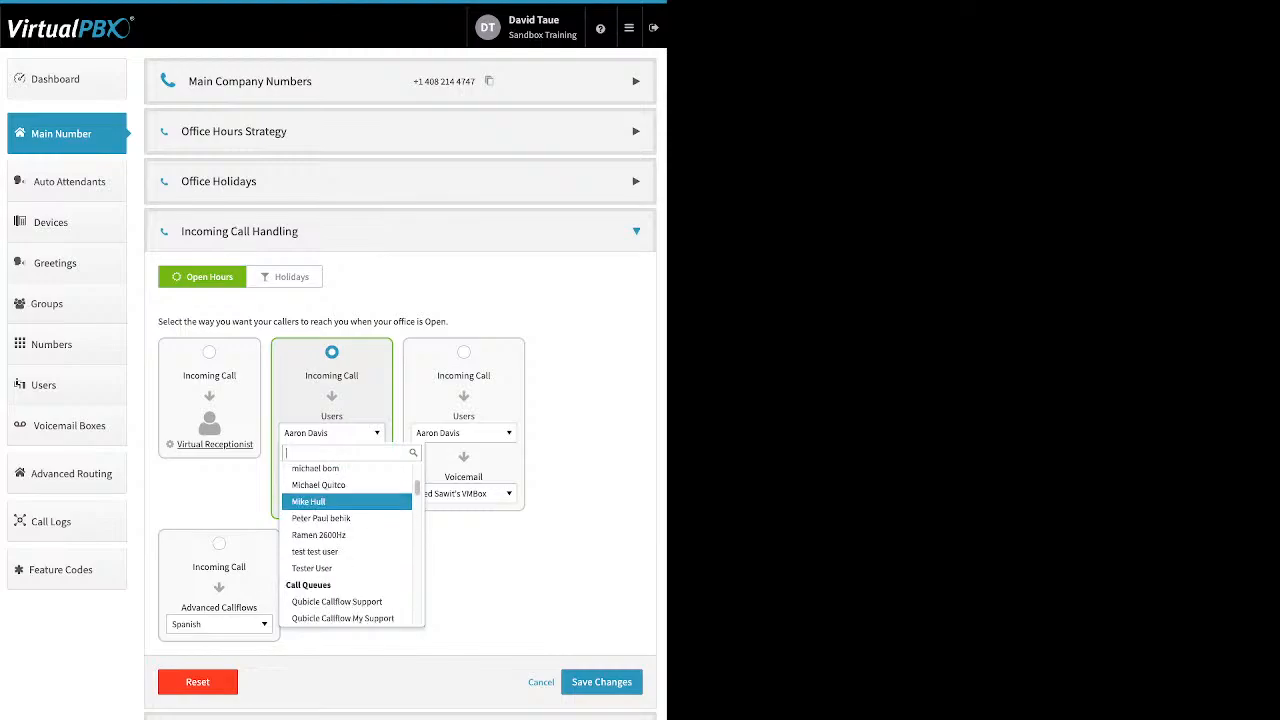
pyautogui.scroll(-2, 346, 504)
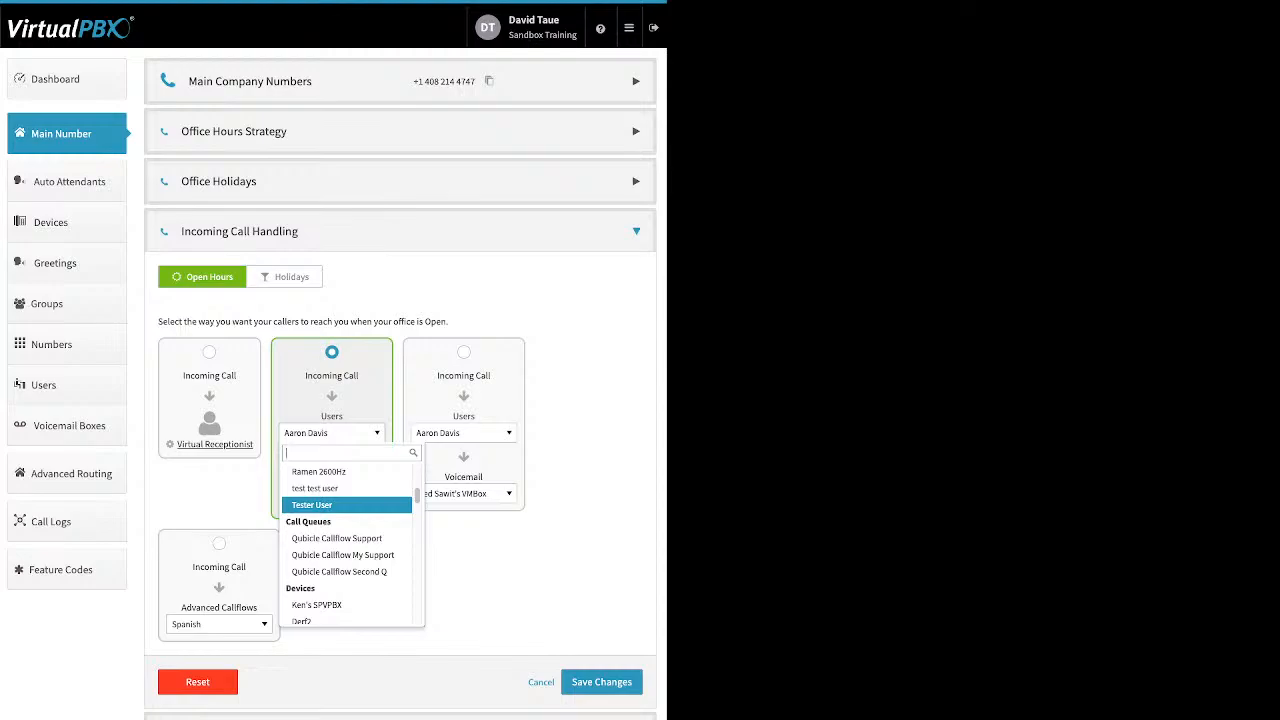
pyautogui.scroll(-4, 346, 504)
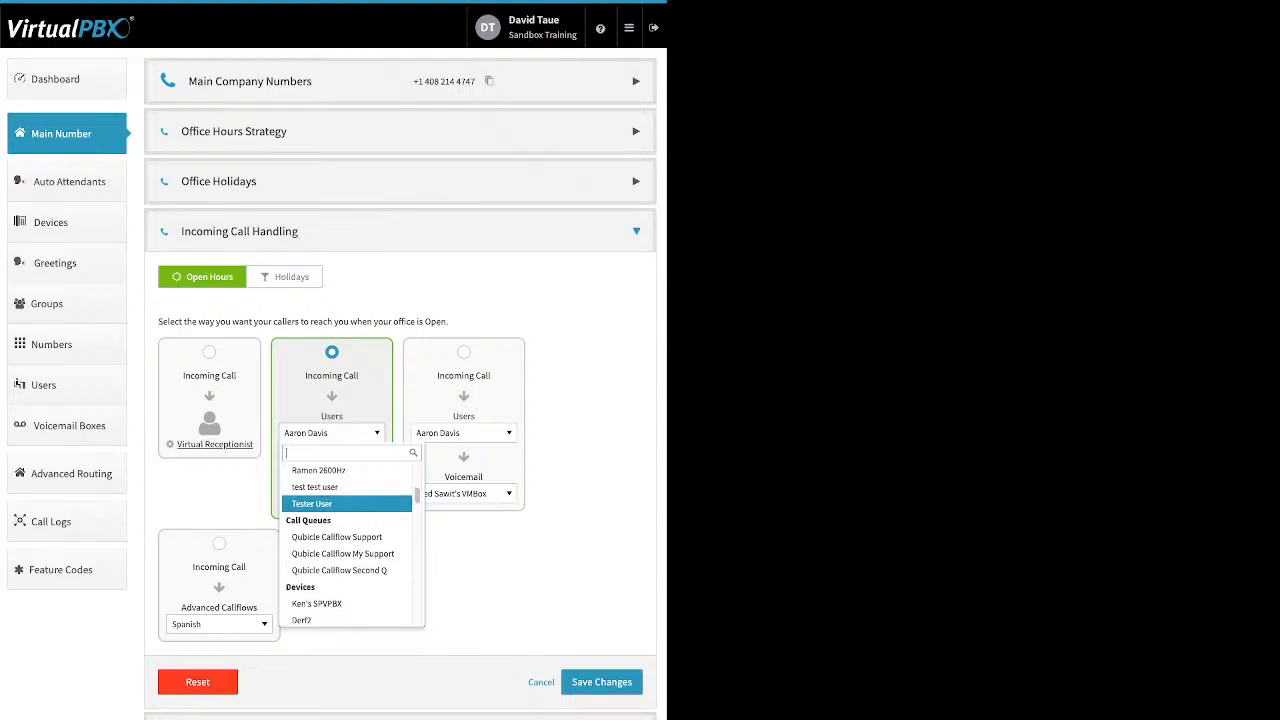
pyautogui.scroll(-6, 346, 504)
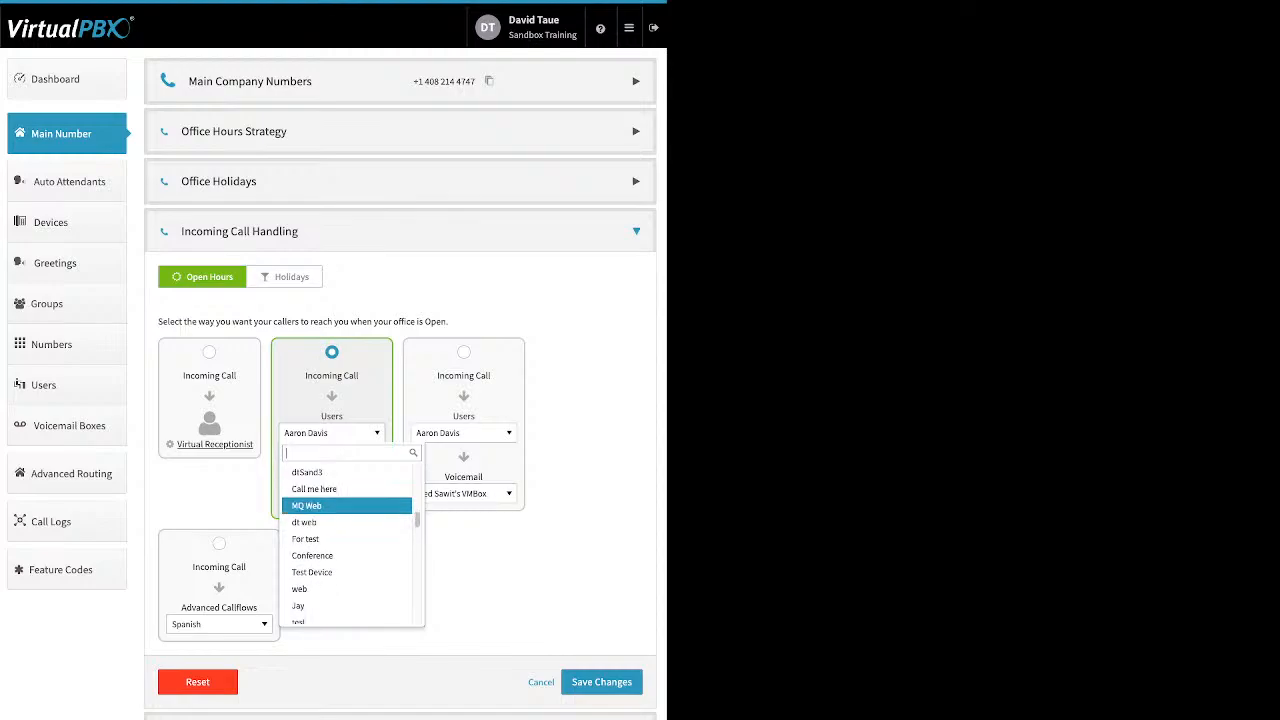
pyautogui.scroll(-6, 346, 504)
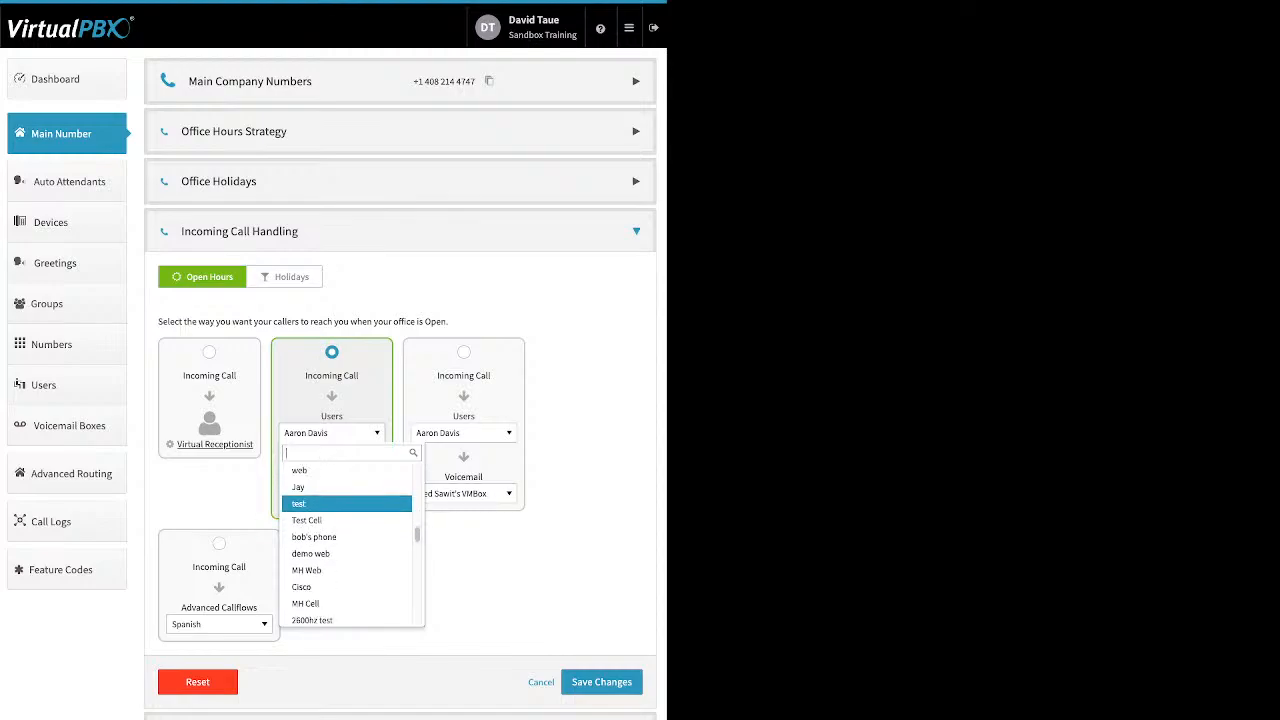
pyautogui.scroll(-3, 346, 504)
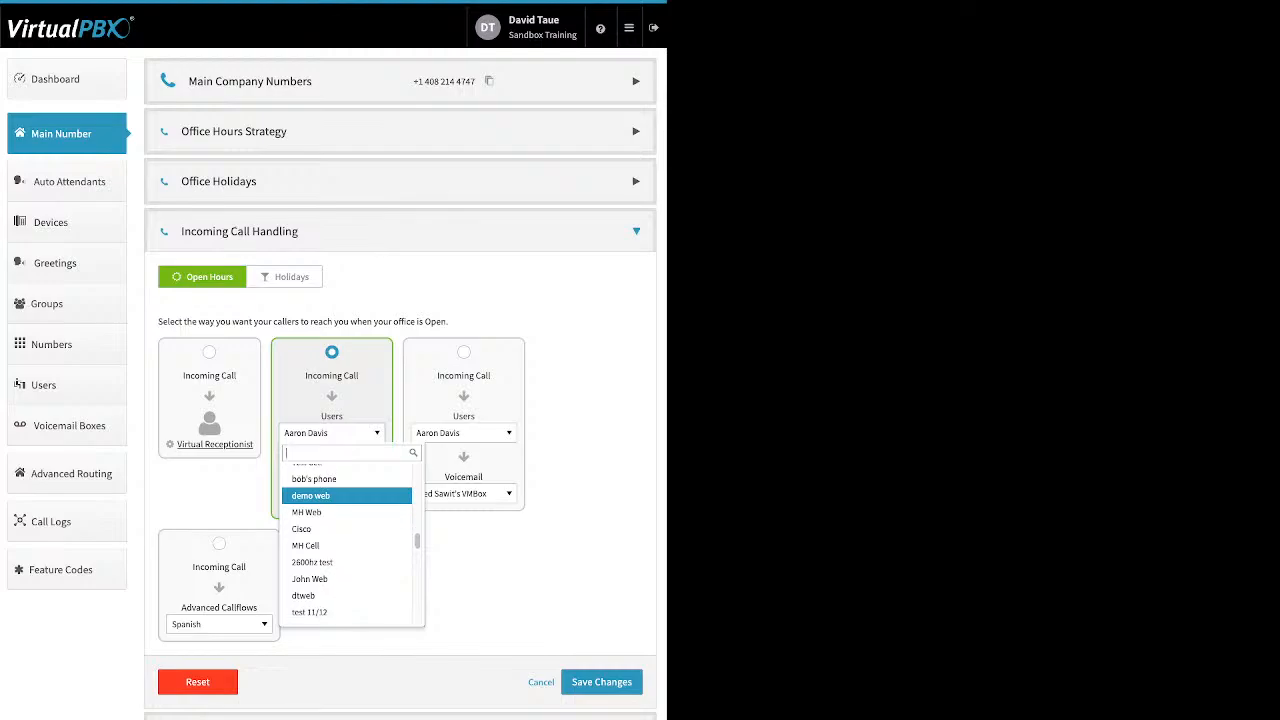
pyautogui.scroll(-2, 346, 500)
pyautogui.scroll(-3, 346, 504)
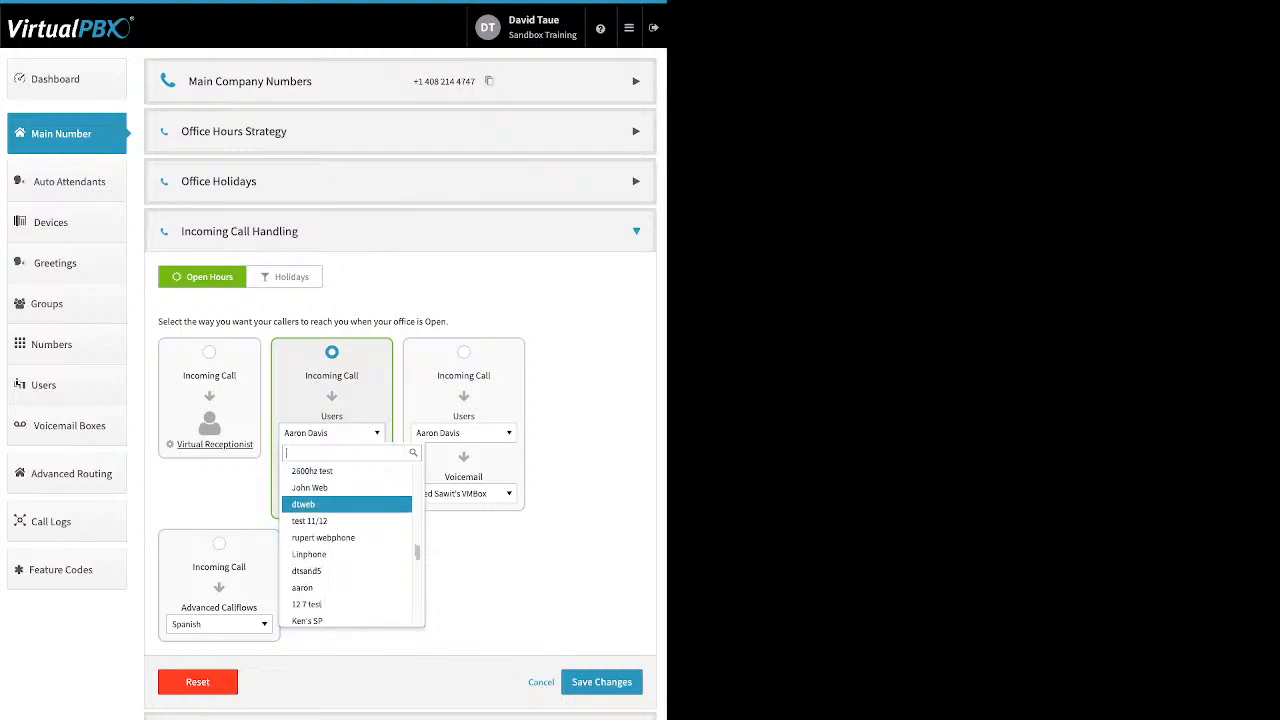
pyautogui.scroll(-1, 346, 504)
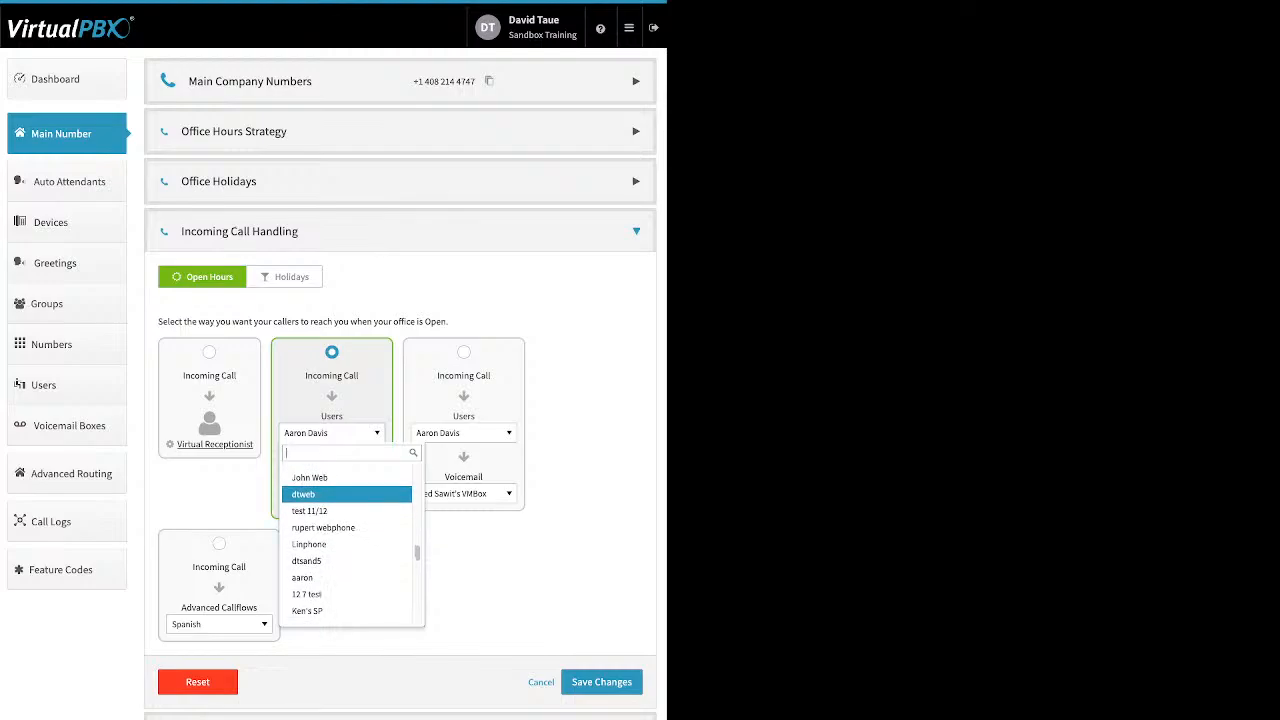
pyautogui.scroll(-6, 346, 494)
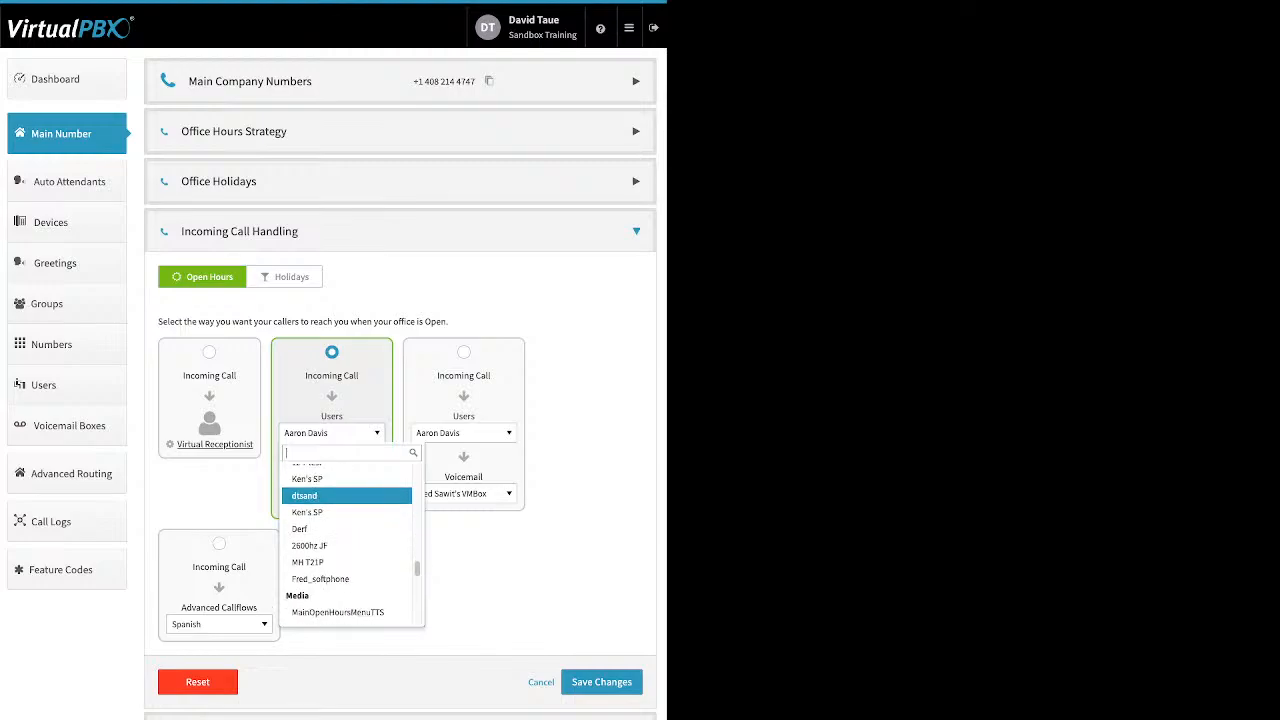
pyautogui.scroll(-5, 346, 498)
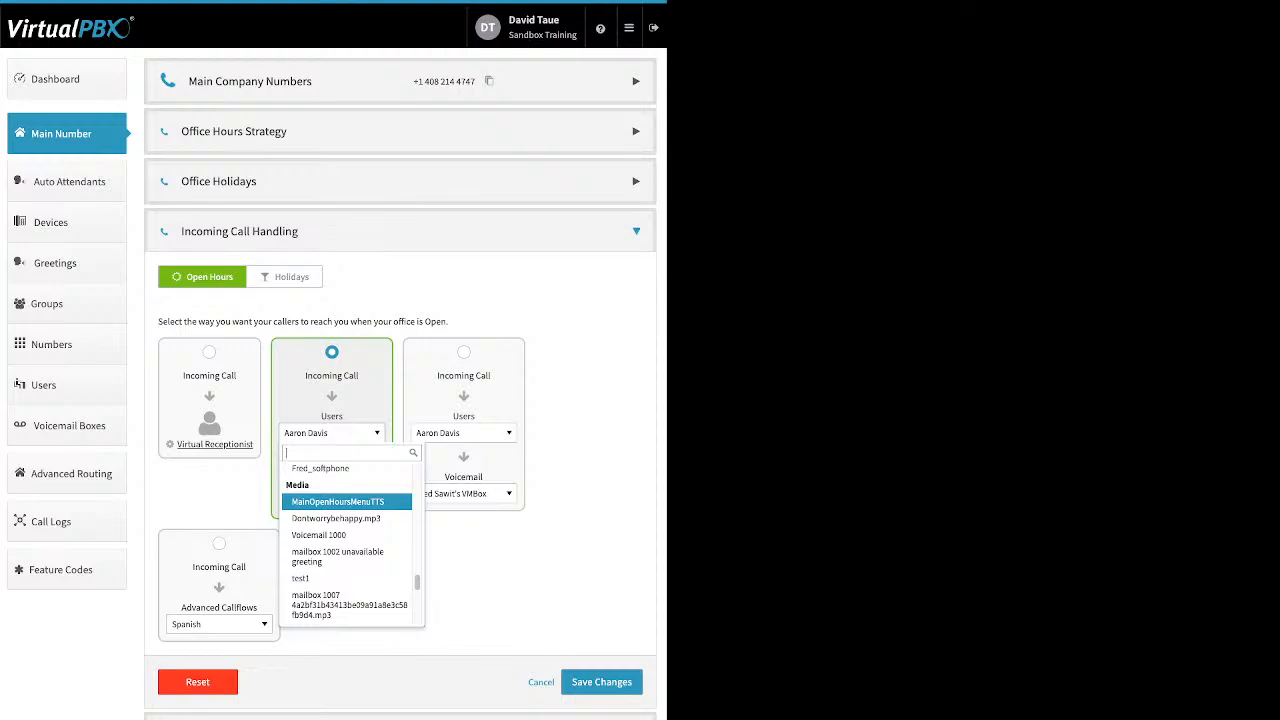
pyautogui.scroll(1, 346, 496)
pyautogui.press('Escape')
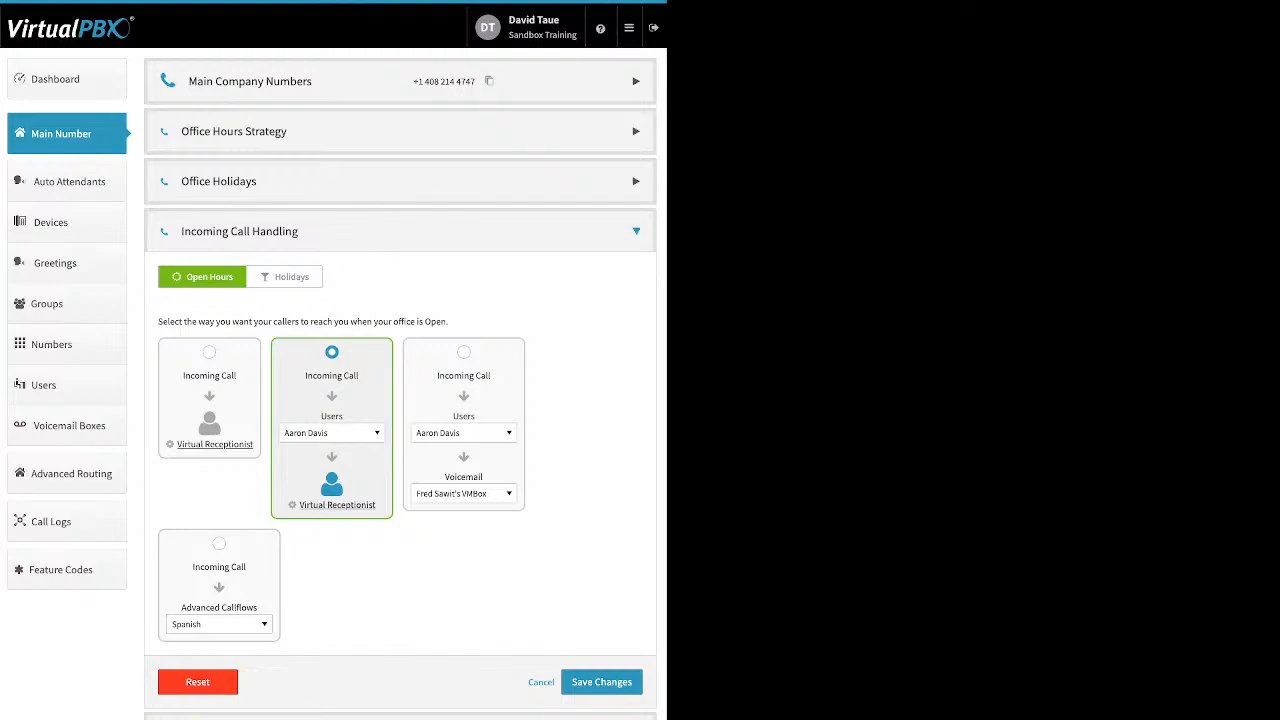
# - Send open-hours calls to the Front Desk group before the Virtual Receptionist, and save the menu
pyautogui.click(332, 433)
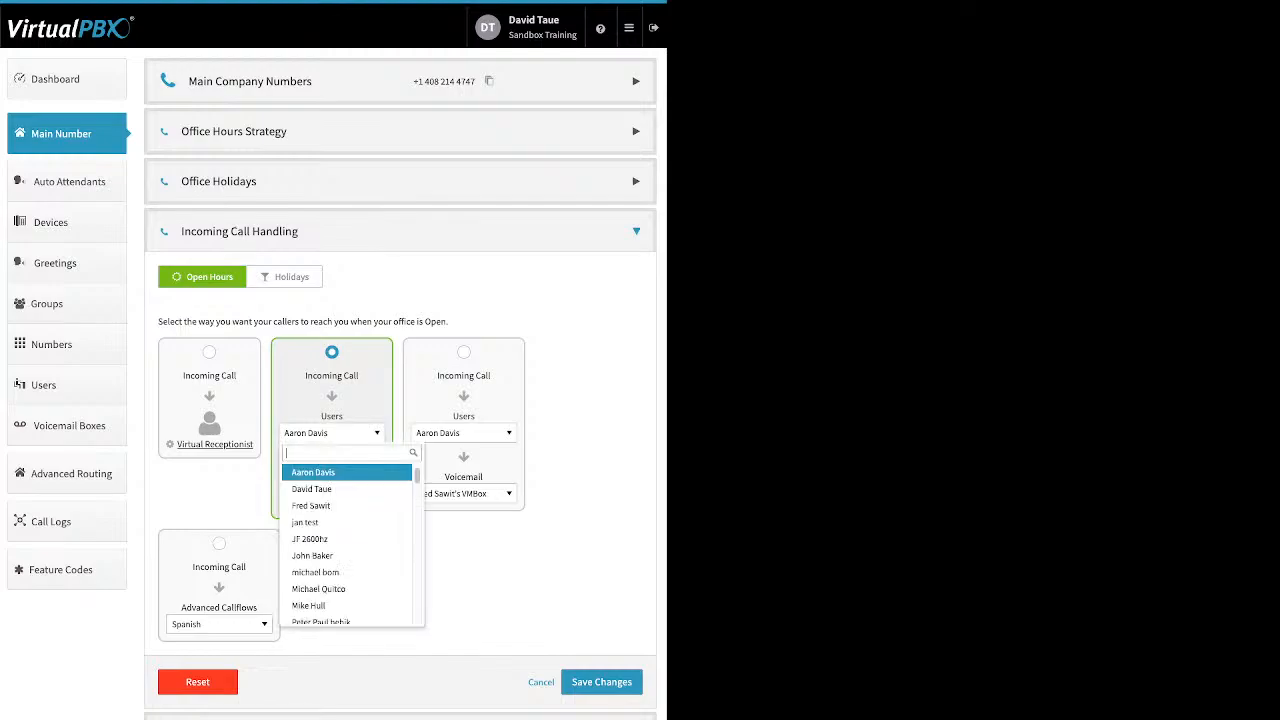
pyautogui.press('Down')
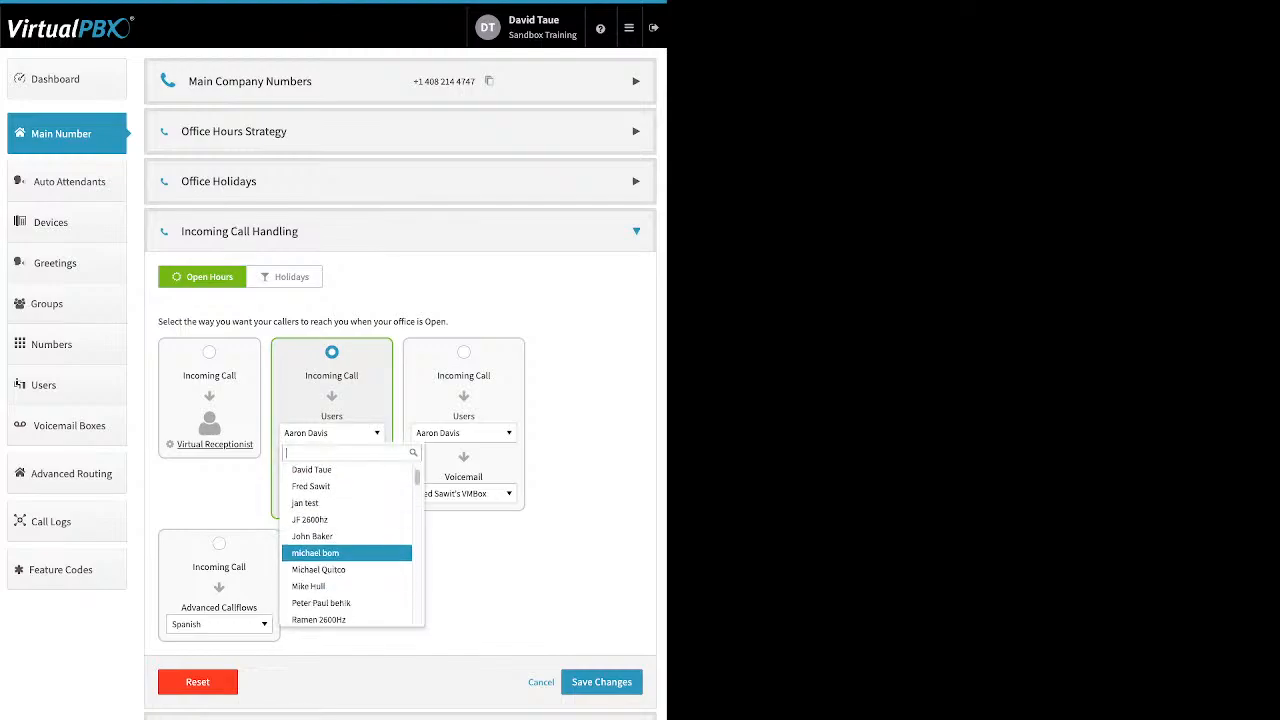
pyautogui.press('Down')
pyautogui.press('Down')
pyautogui.press('Down')
pyautogui.press('Down')
pyautogui.press('Down')
pyautogui.press('Down')
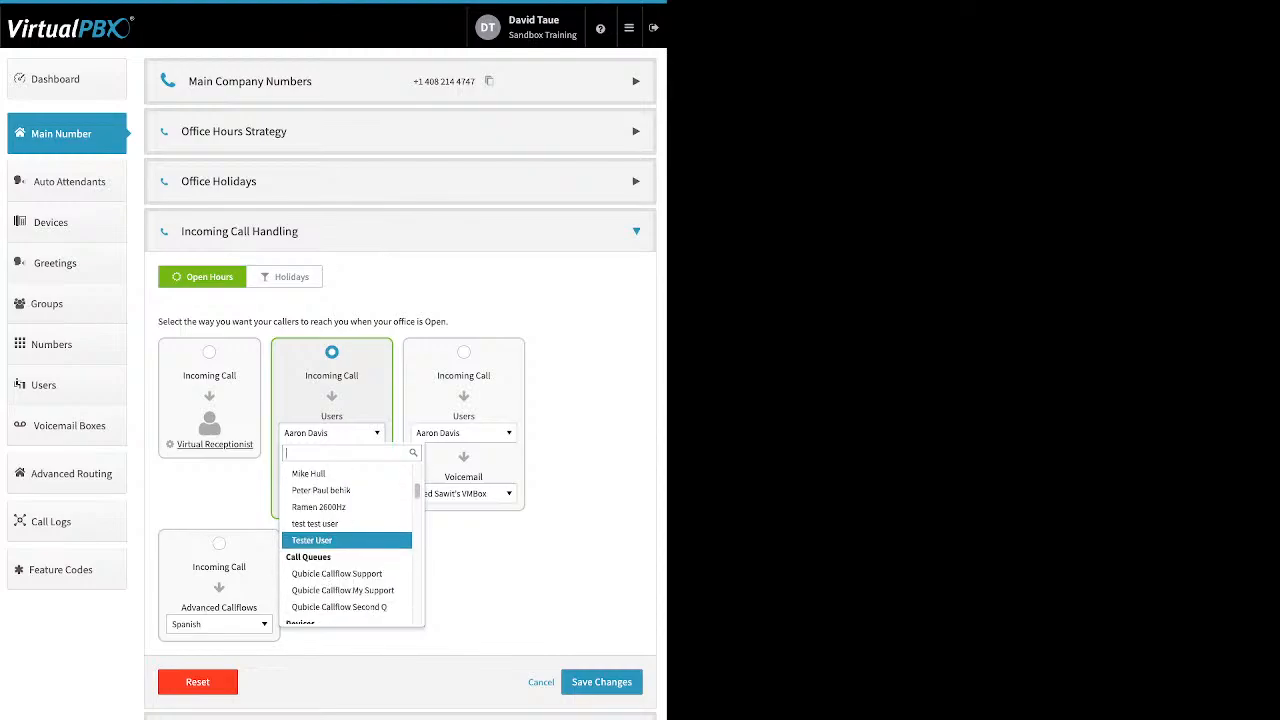
pyautogui.press('Down')
pyautogui.press('Down')
pyautogui.press('Down')
pyautogui.press('Down')
pyautogui.press('Down')
pyautogui.press('Down')
pyautogui.press('Down')
pyautogui.press('Down')
pyautogui.press('Down')
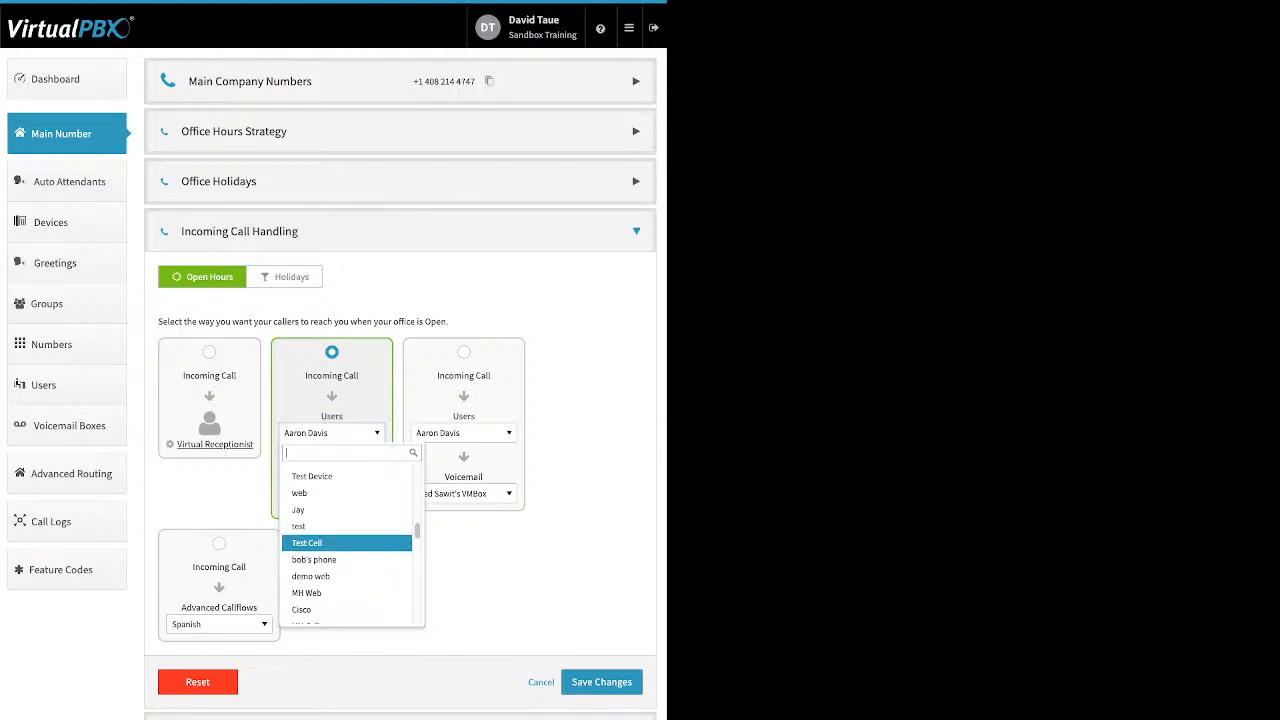
pyautogui.press('Down')
pyautogui.press('Down')
pyautogui.press('Down')
pyautogui.press('Down')
pyautogui.press('Down')
pyautogui.press('Down')
pyautogui.press('Down')
pyautogui.press('Down')
pyautogui.press('Down')
pyautogui.press('Down')
pyautogui.press('Down')
pyautogui.press('Down')
pyautogui.press('Down')
pyautogui.press('Down')
pyautogui.press('Down')
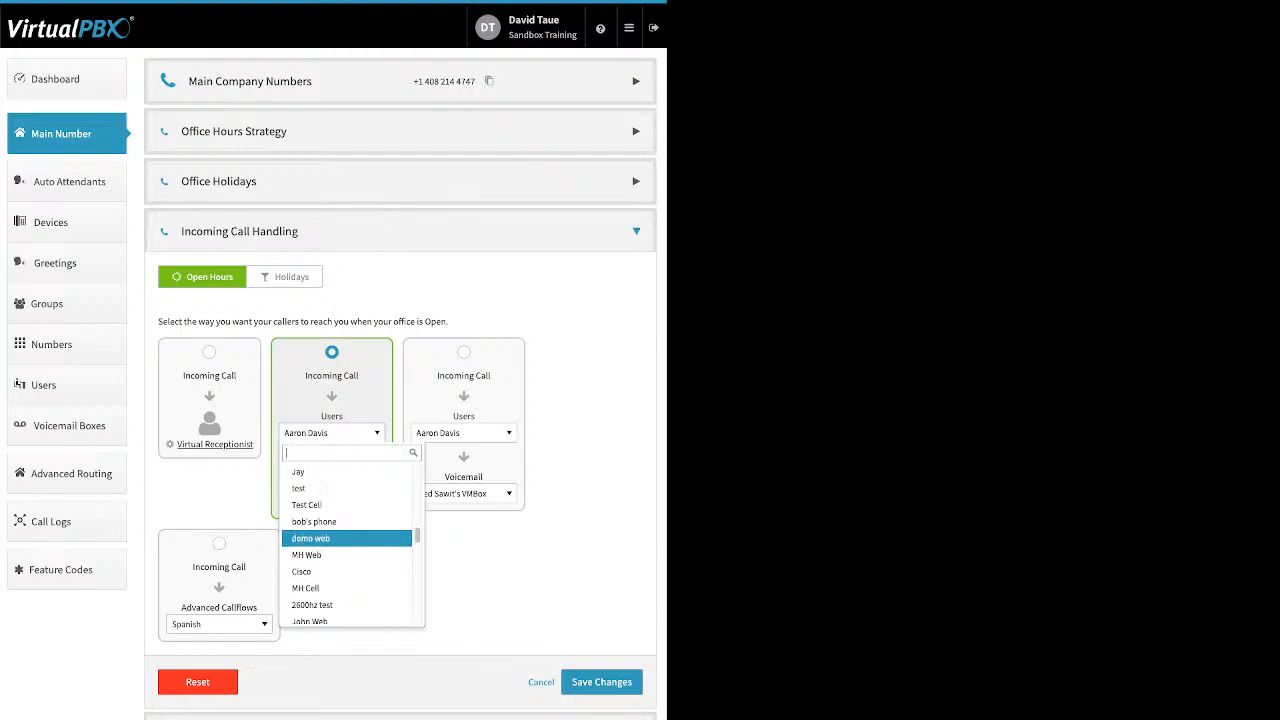
pyautogui.press('Down')
pyautogui.press('Down')
pyautogui.press('Down')
pyautogui.press('Down')
pyautogui.press('Down')
pyautogui.press('Down')
pyautogui.press('Down')
pyautogui.press('Down')
pyautogui.press('Down')
pyautogui.press('Down')
pyautogui.press('Down')
pyautogui.press('Down')
pyautogui.press('Down')
pyautogui.press('Down')
pyautogui.press('Down')
pyautogui.press('Down')
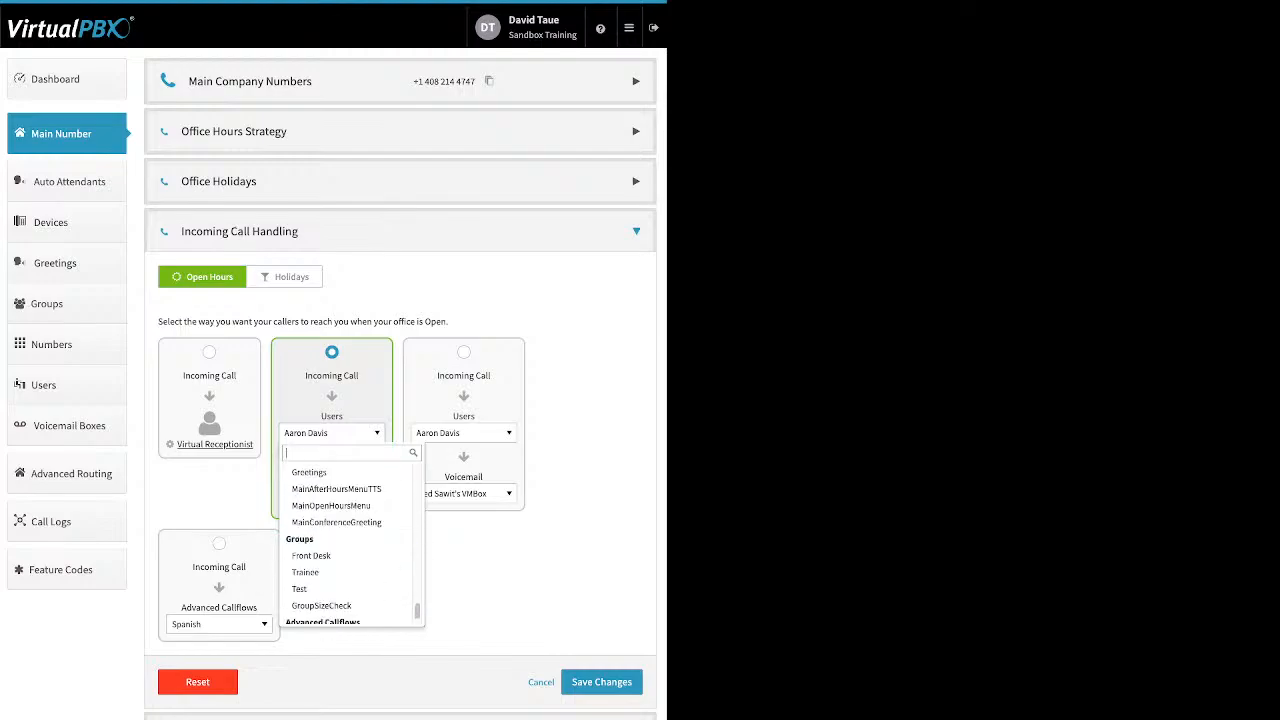
pyautogui.scroll(-1, 348, 546)
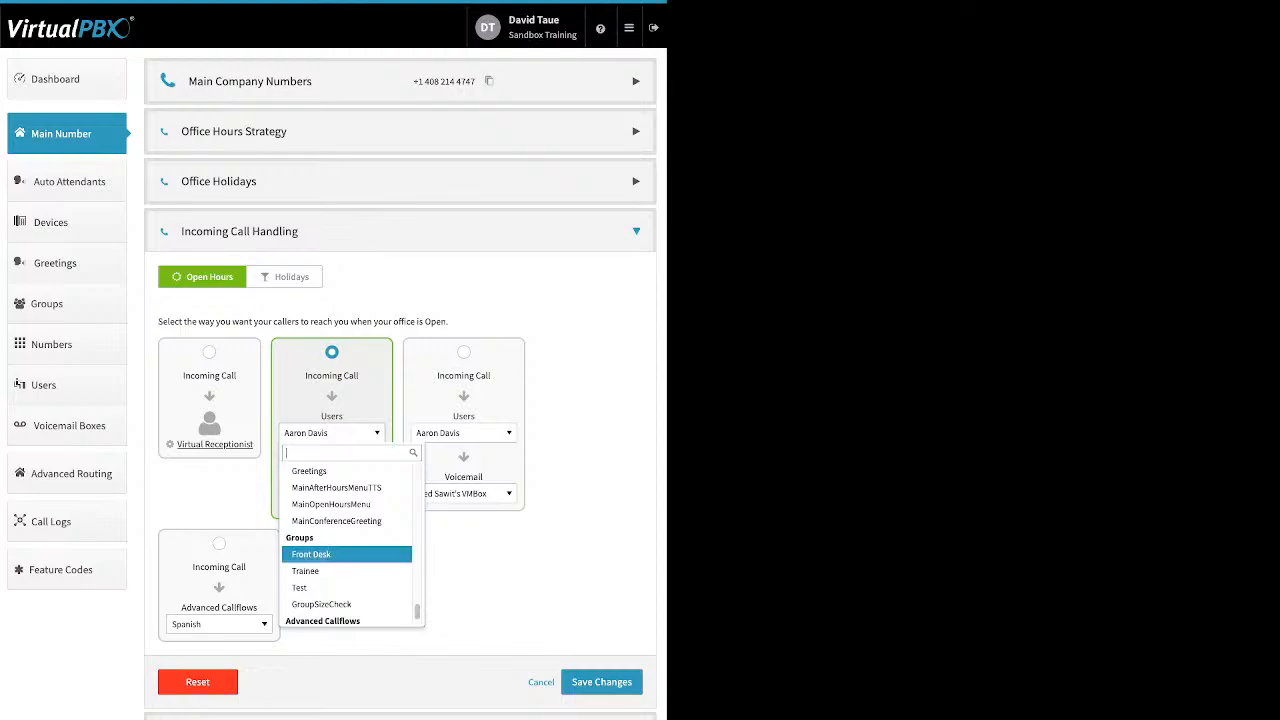
pyautogui.press('Down')
pyautogui.press('Down')
pyautogui.press('Down')
pyautogui.press('Down')
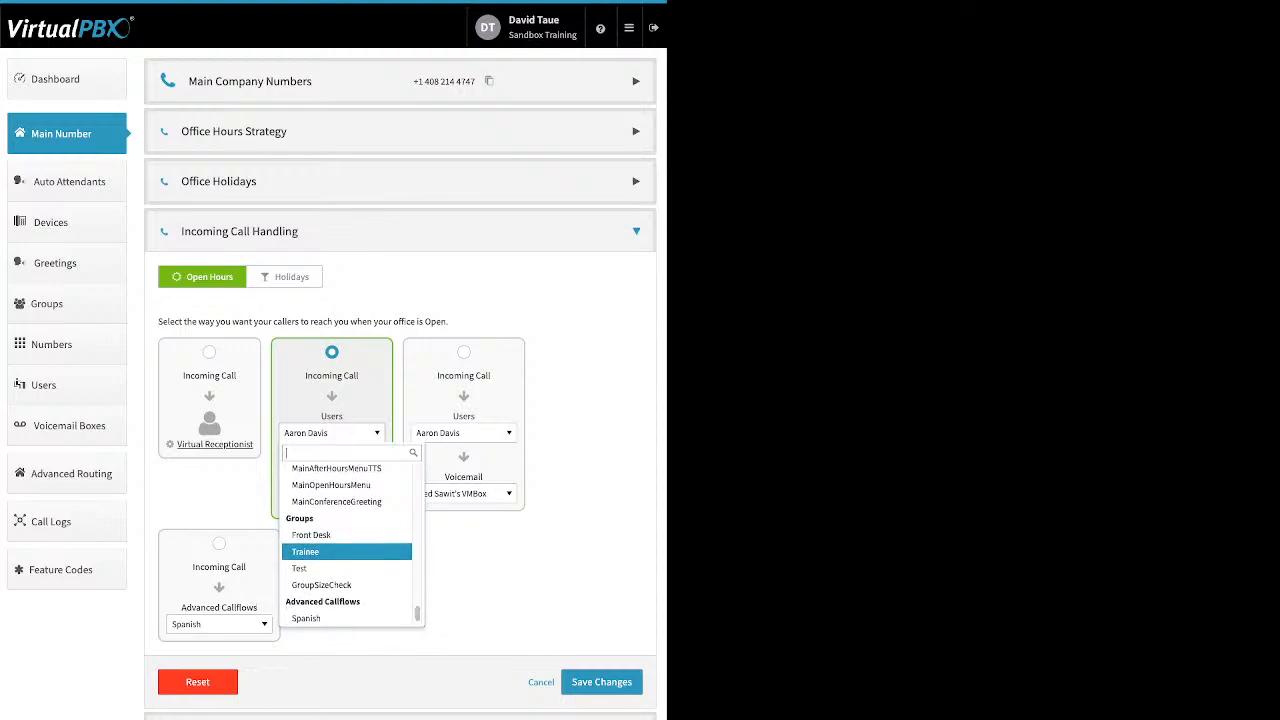
pyautogui.press('Up')
pyautogui.press('Up')
pyautogui.press('Up')
pyautogui.press('Up')
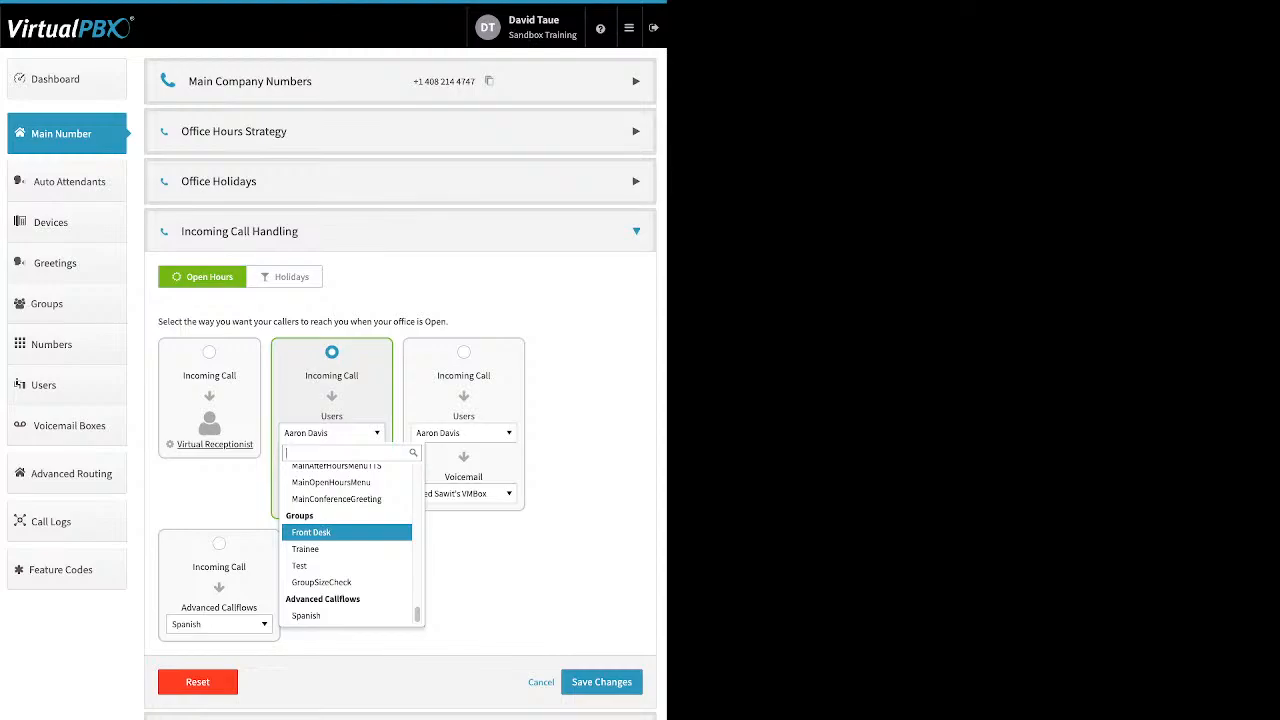
pyautogui.press('Return')
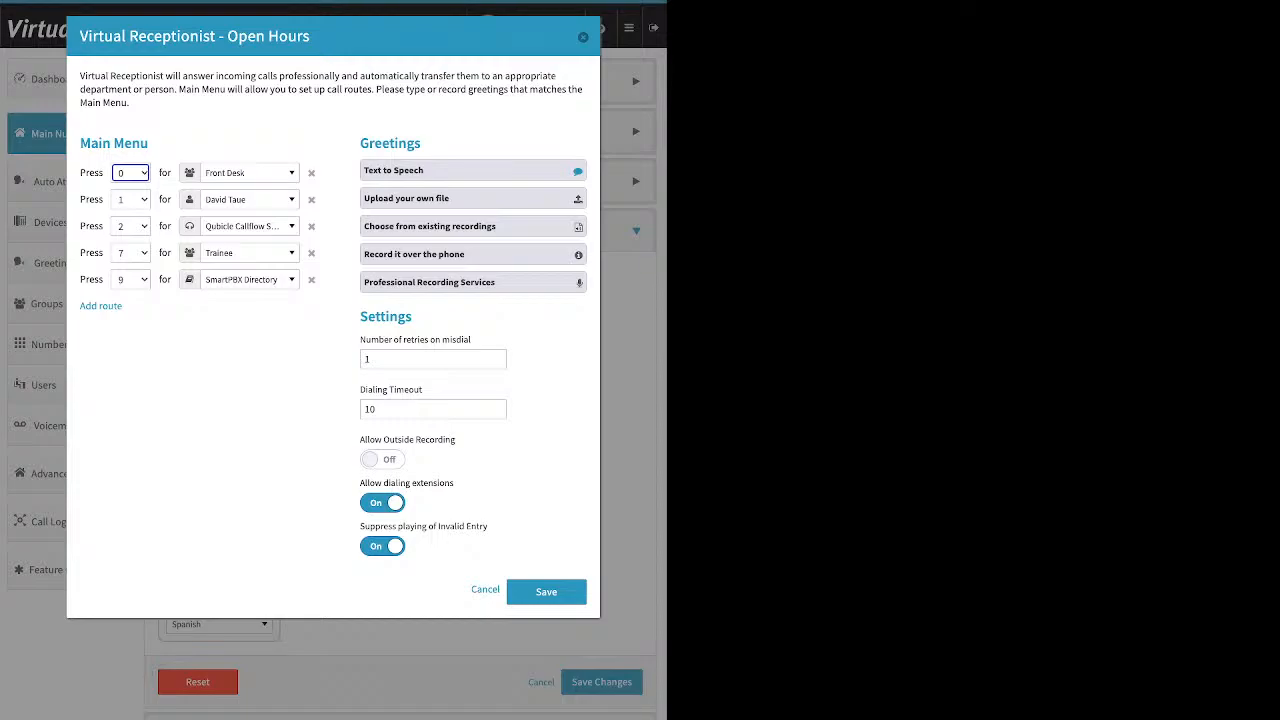
pyautogui.click(546, 592)
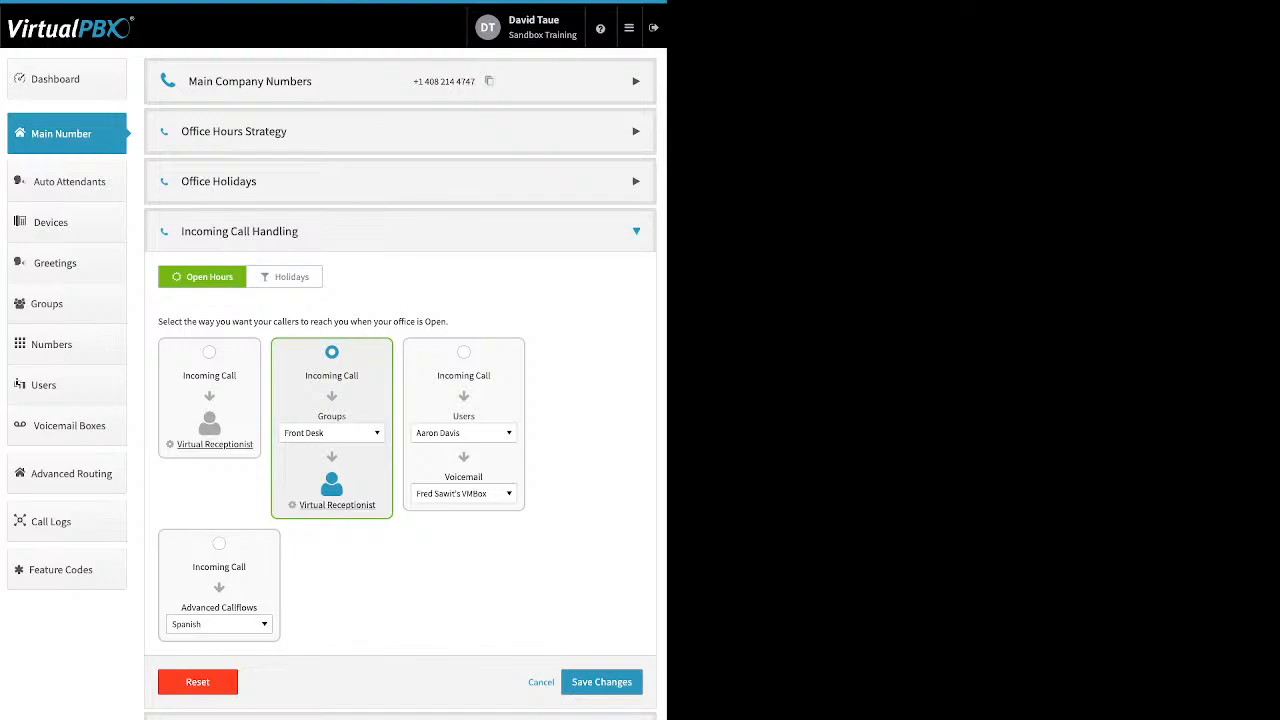
# - Switch to Holidays call handling and open its list of destinations
pyautogui.click(285, 277)
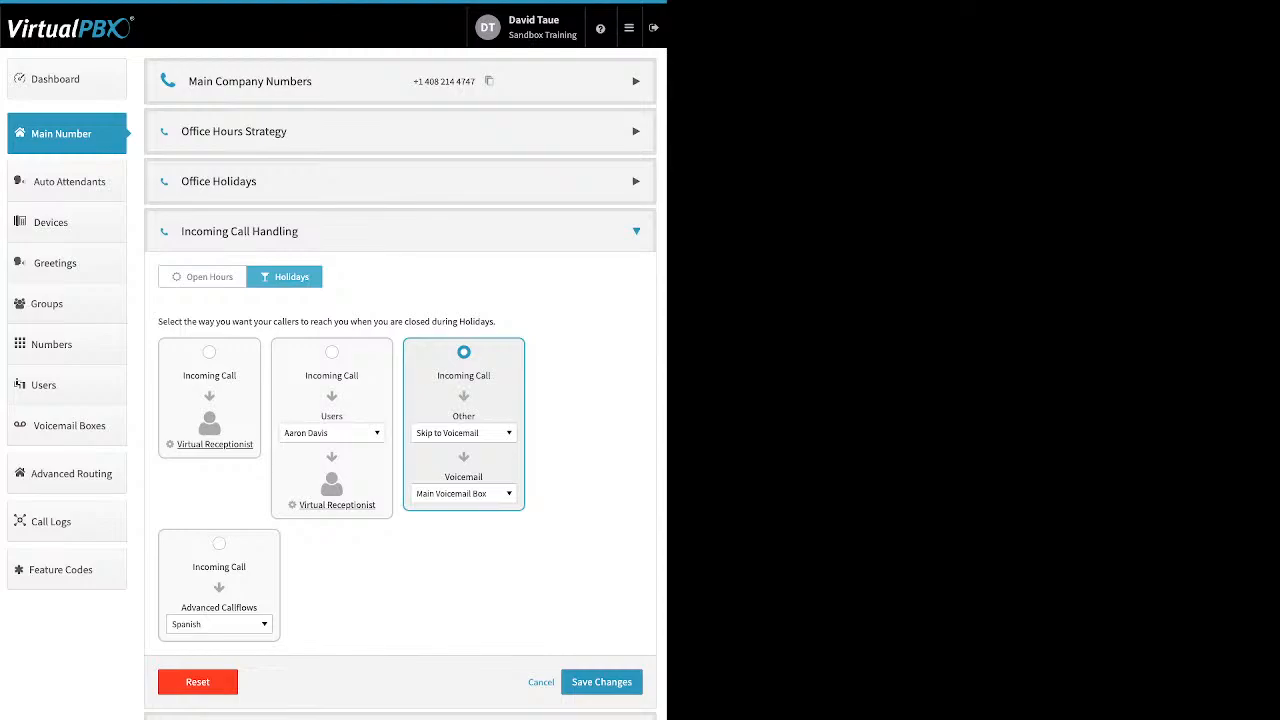
pyautogui.click(464, 433)
# - Try Skip to Voicemail, then route holiday calls to the Spanish advanced callflow
pyautogui.scroll(15, 478, 516)
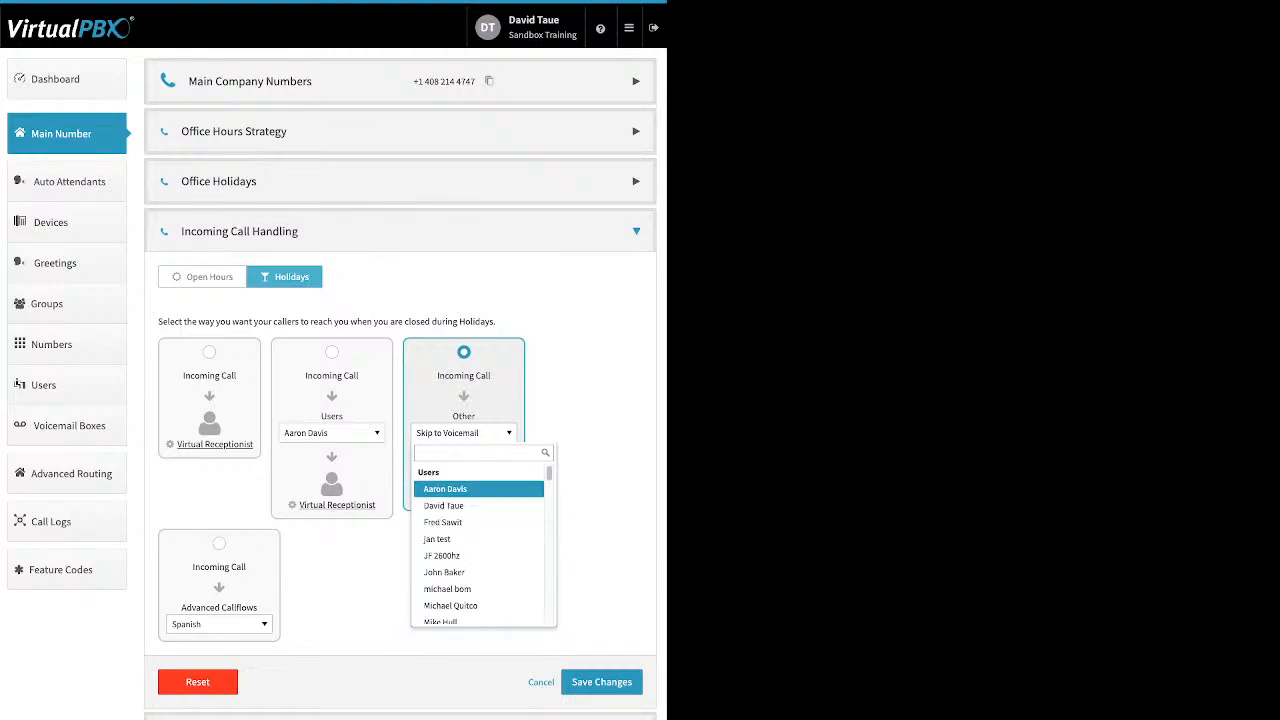
pyautogui.scroll(-15, 478, 540)
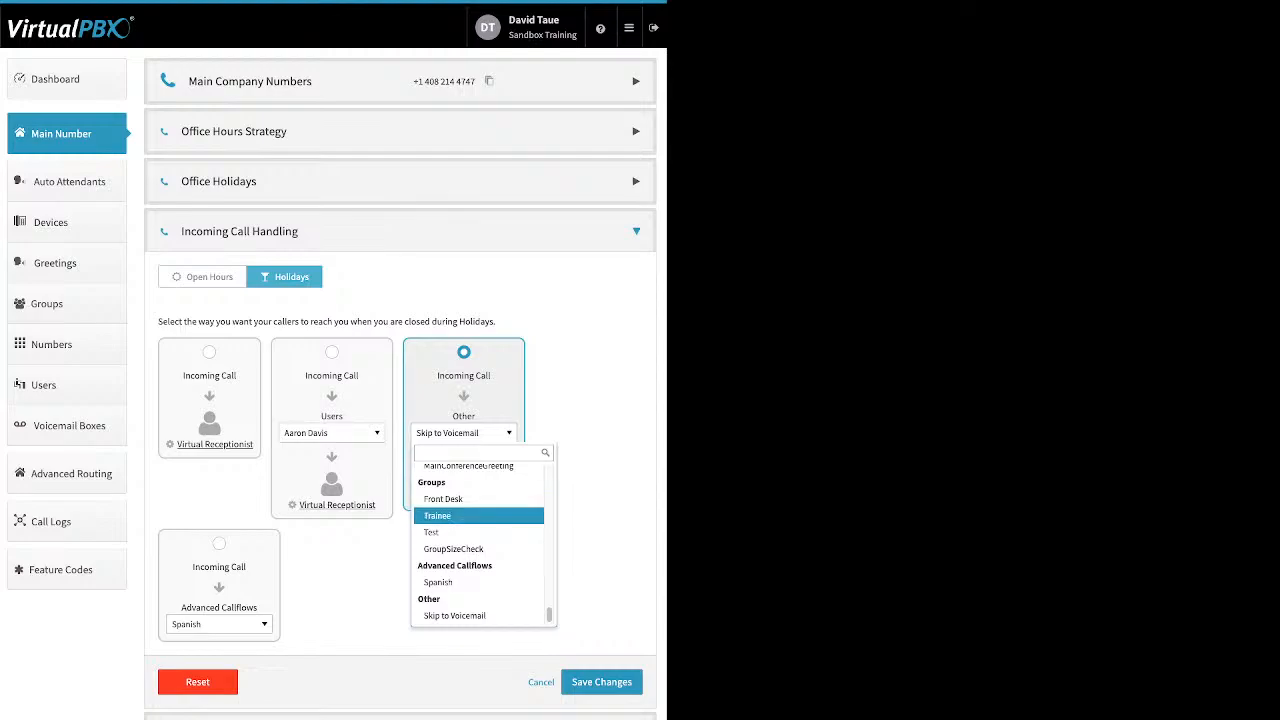
pyautogui.click(478, 615)
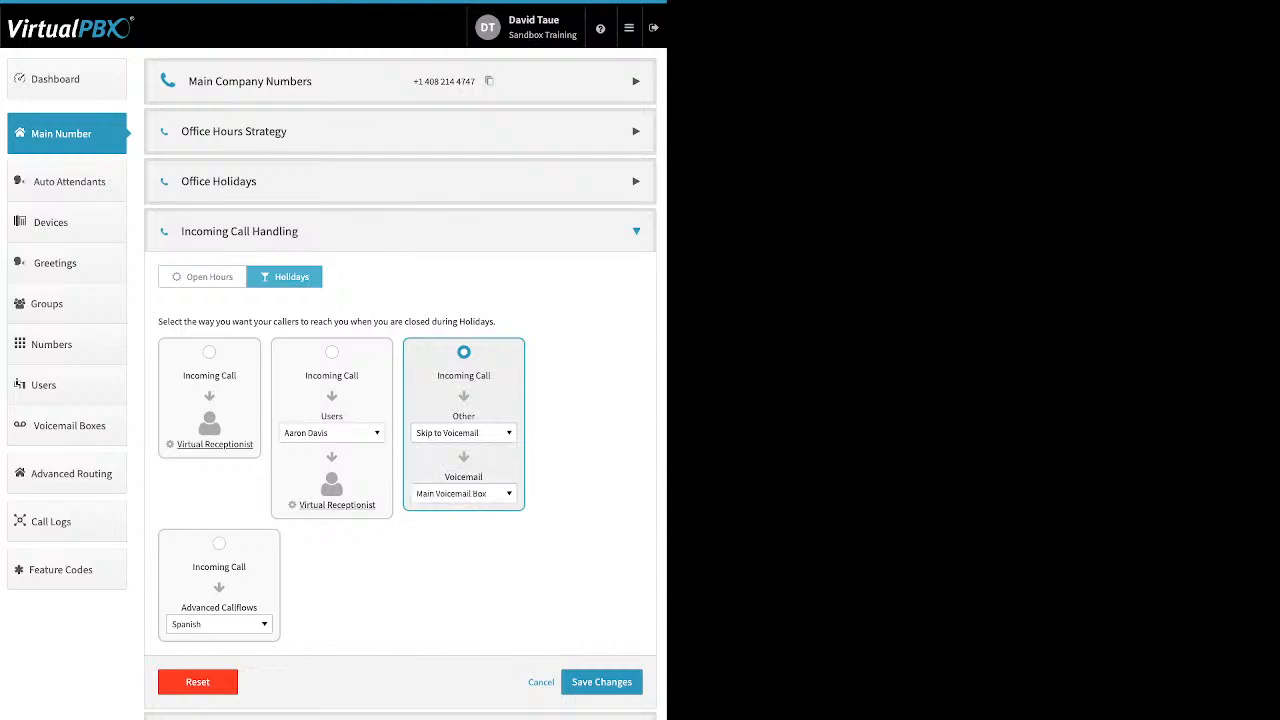
pyautogui.click(464, 494)
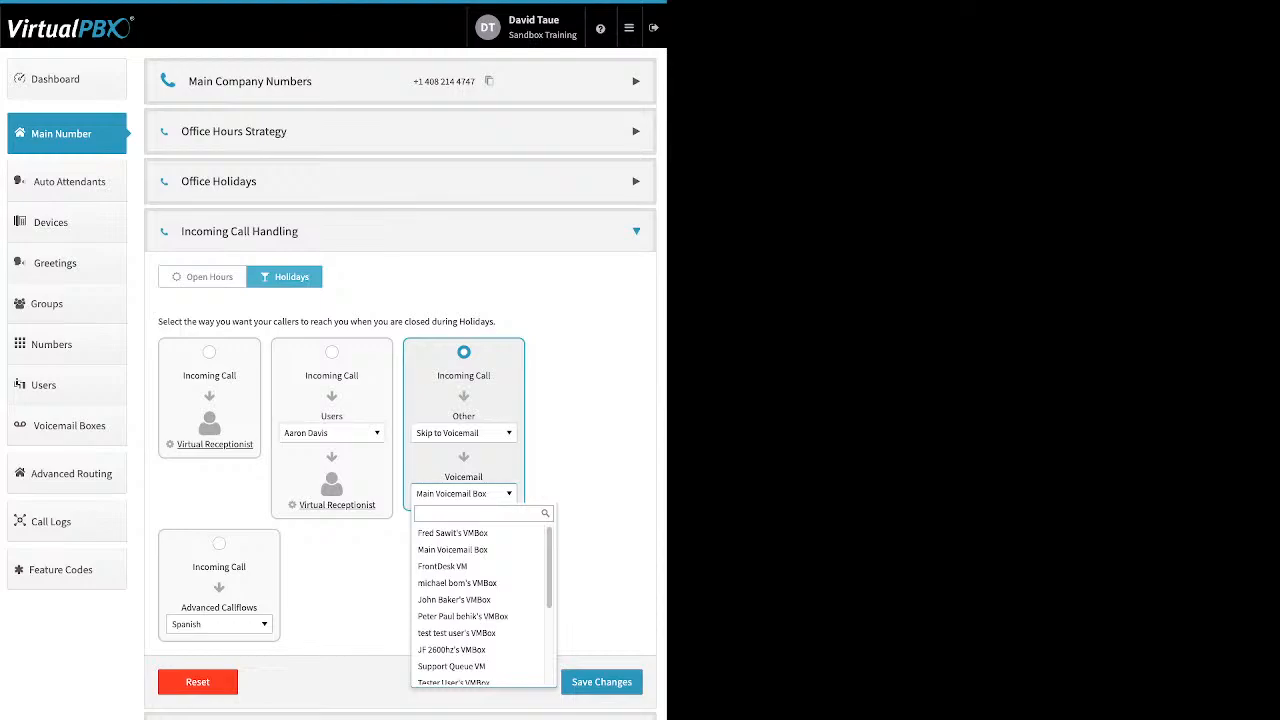
pyautogui.click(219, 544)
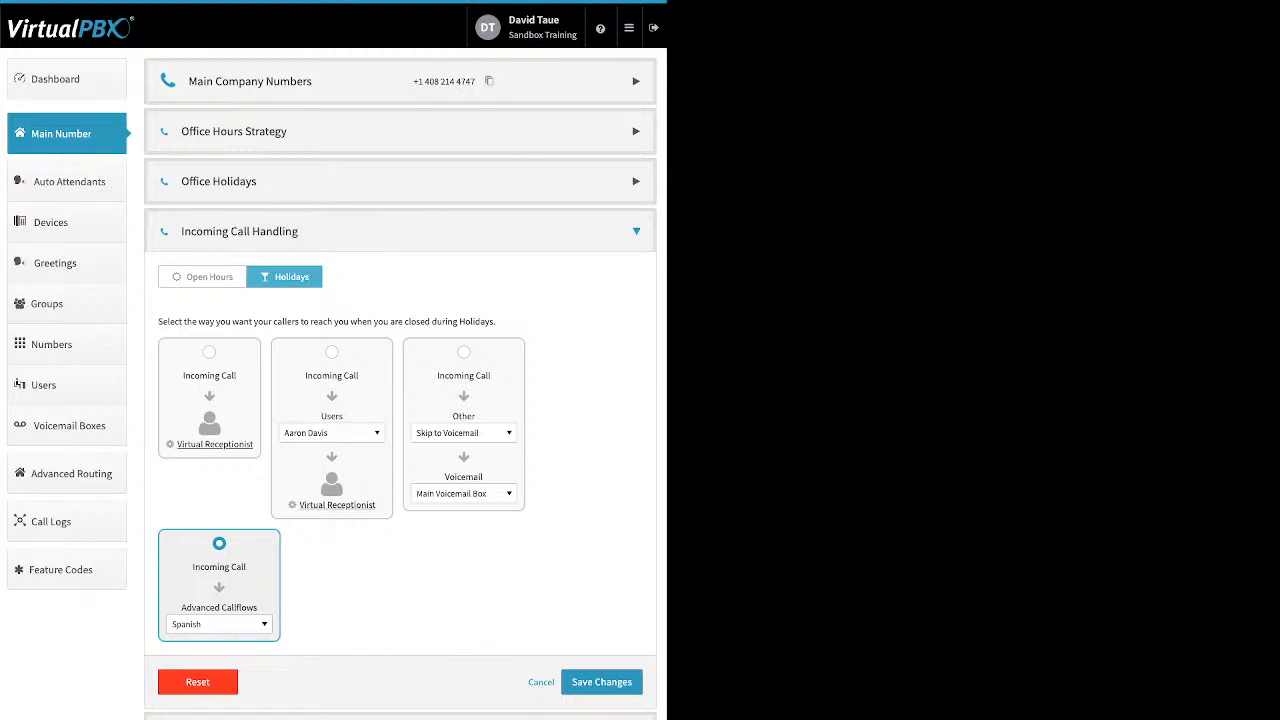
pyautogui.click(219, 624)
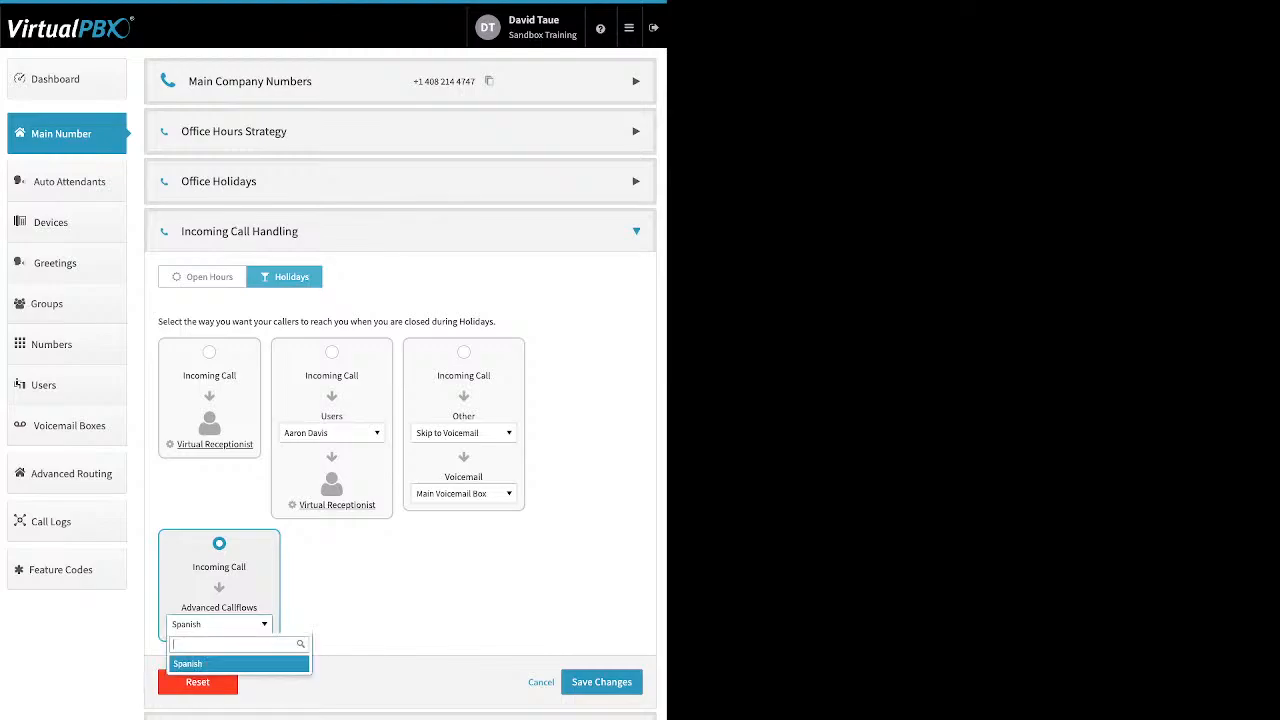
pyautogui.click(238, 664)
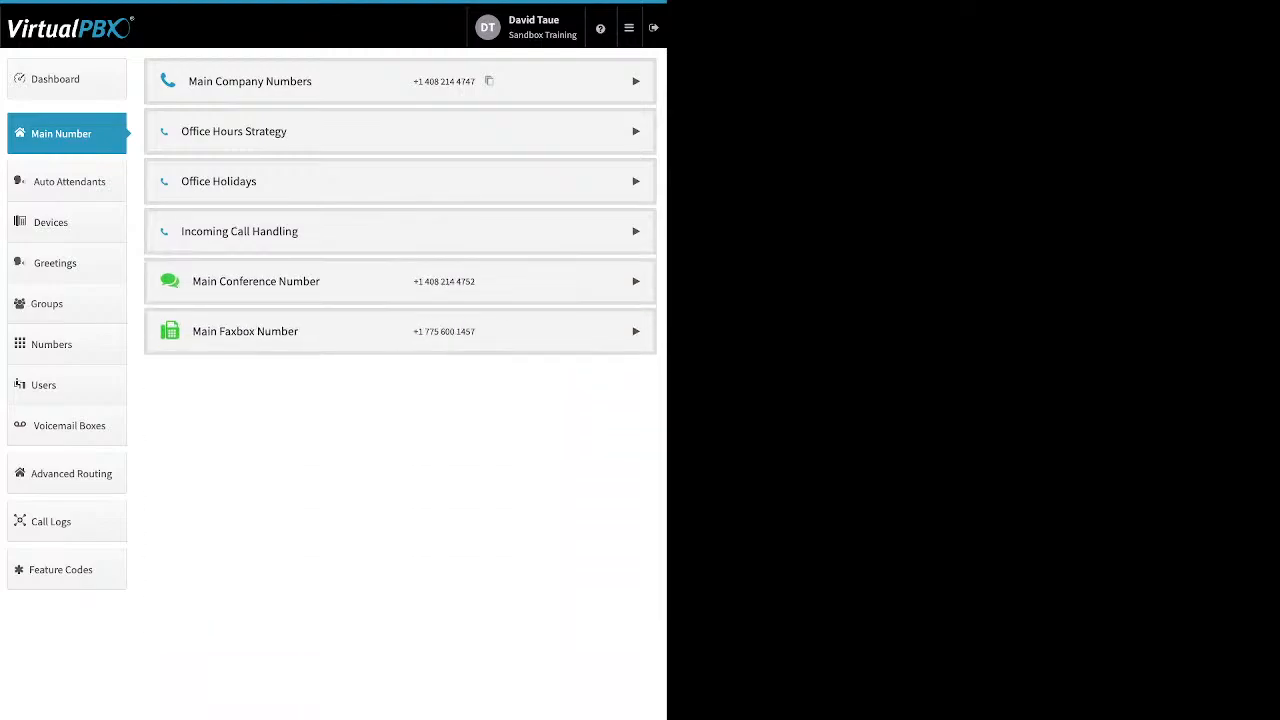
# - Expand Main Conference Number, preview its spare and buyable numbers, and open its Custom Greeting settings
pyautogui.click(636, 281)
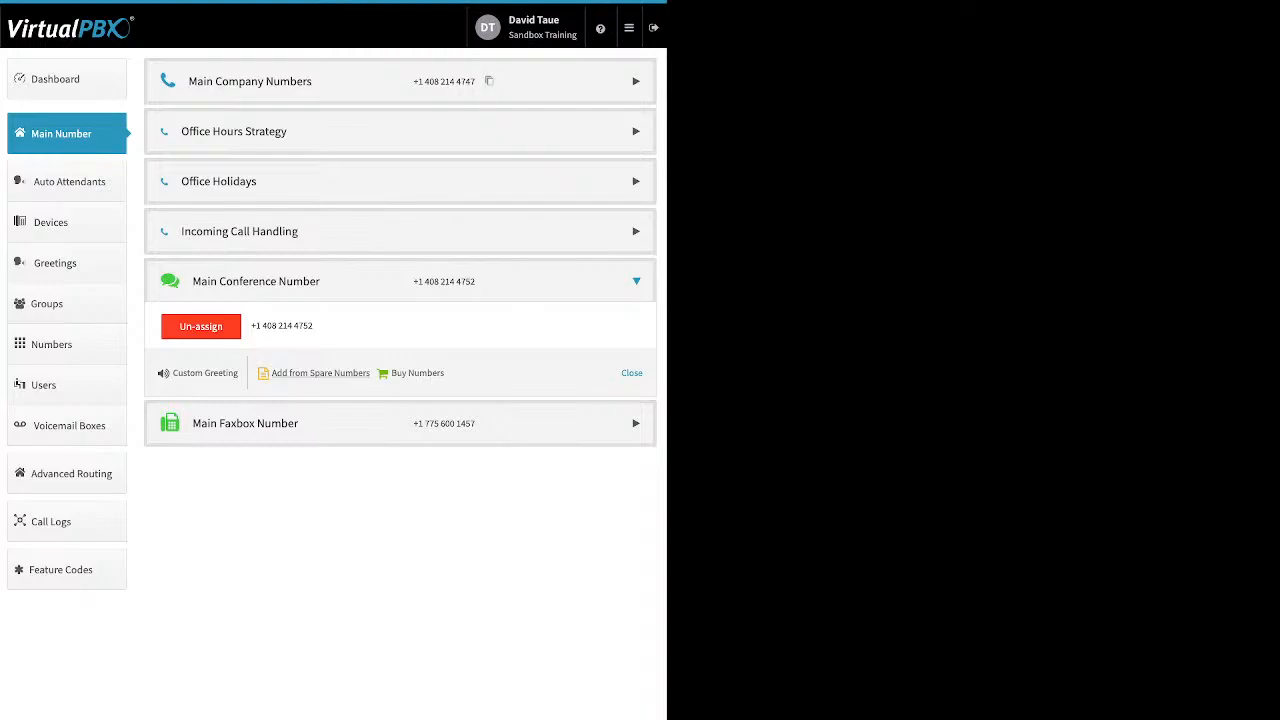
pyautogui.click(320, 373)
pyautogui.press('Escape')
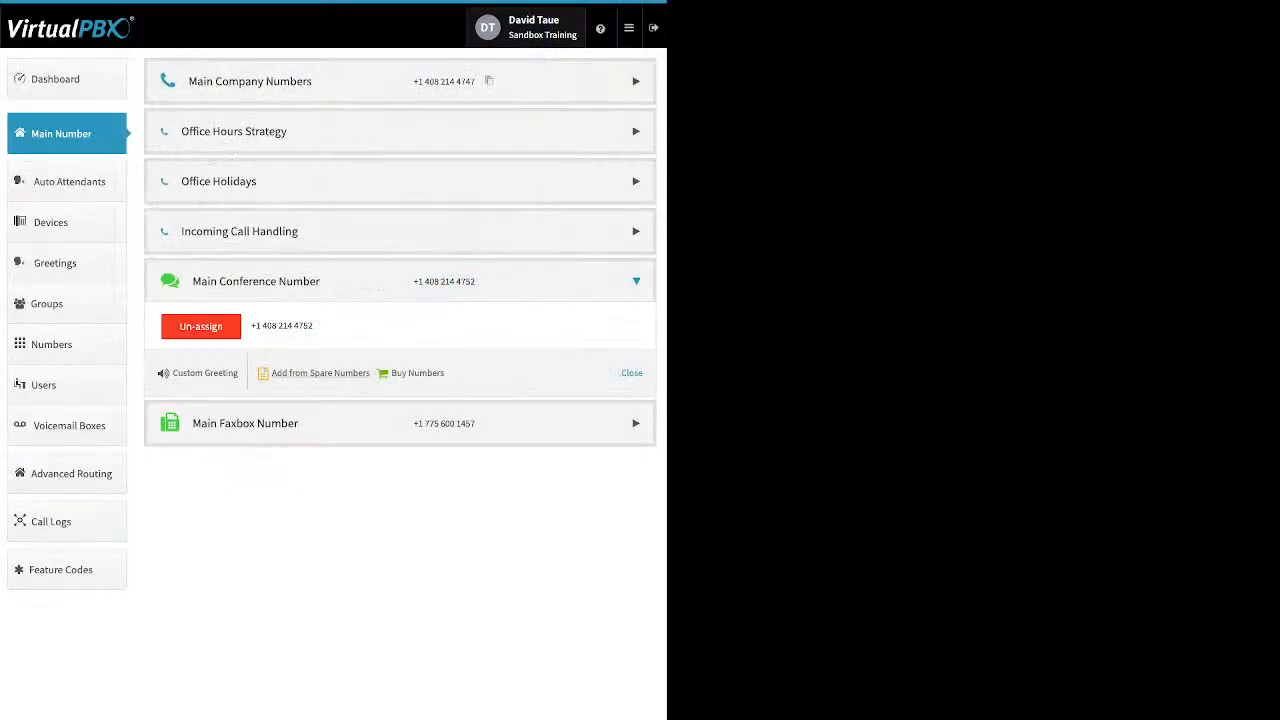
pyautogui.click(417, 373)
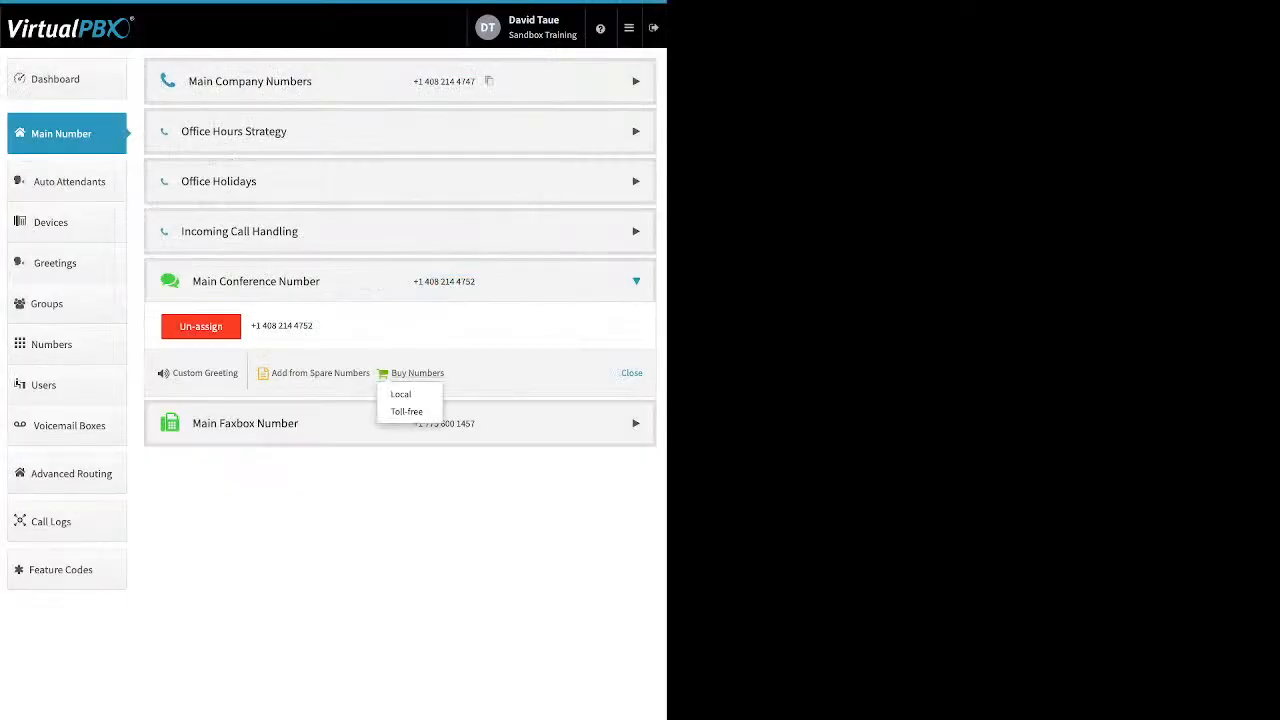
pyautogui.click(500, 374)
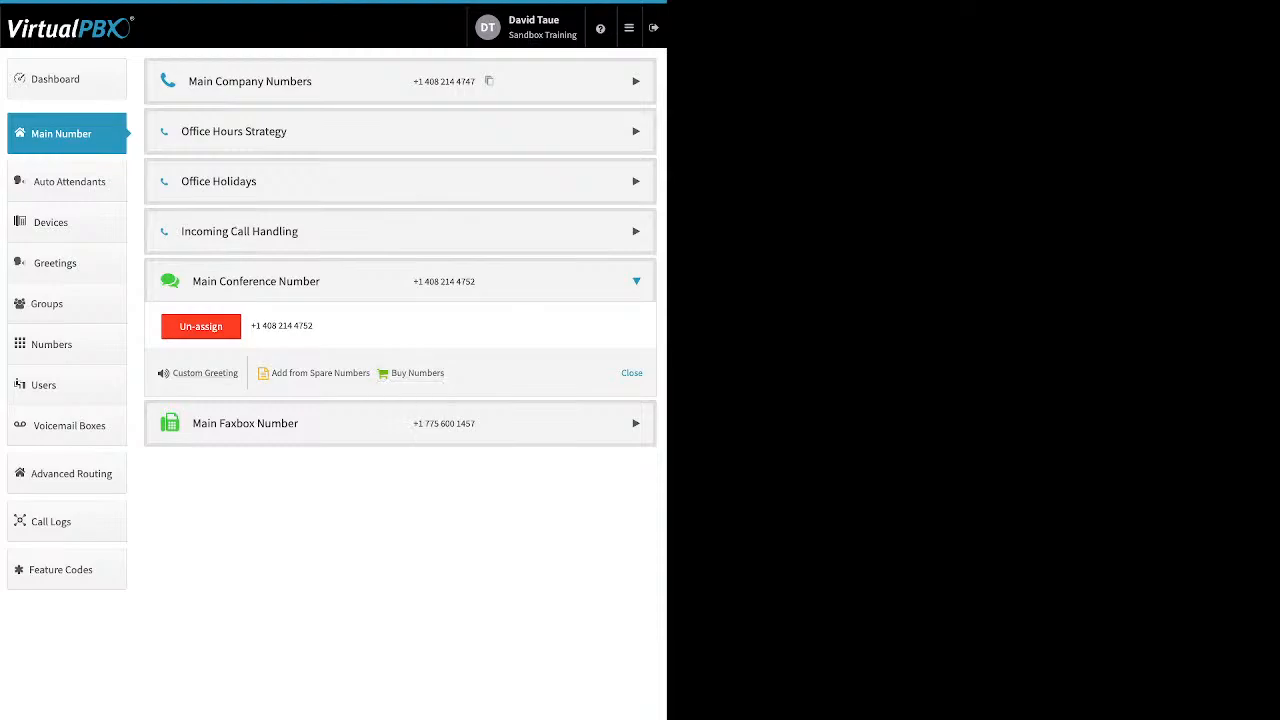
pyautogui.click(205, 373)
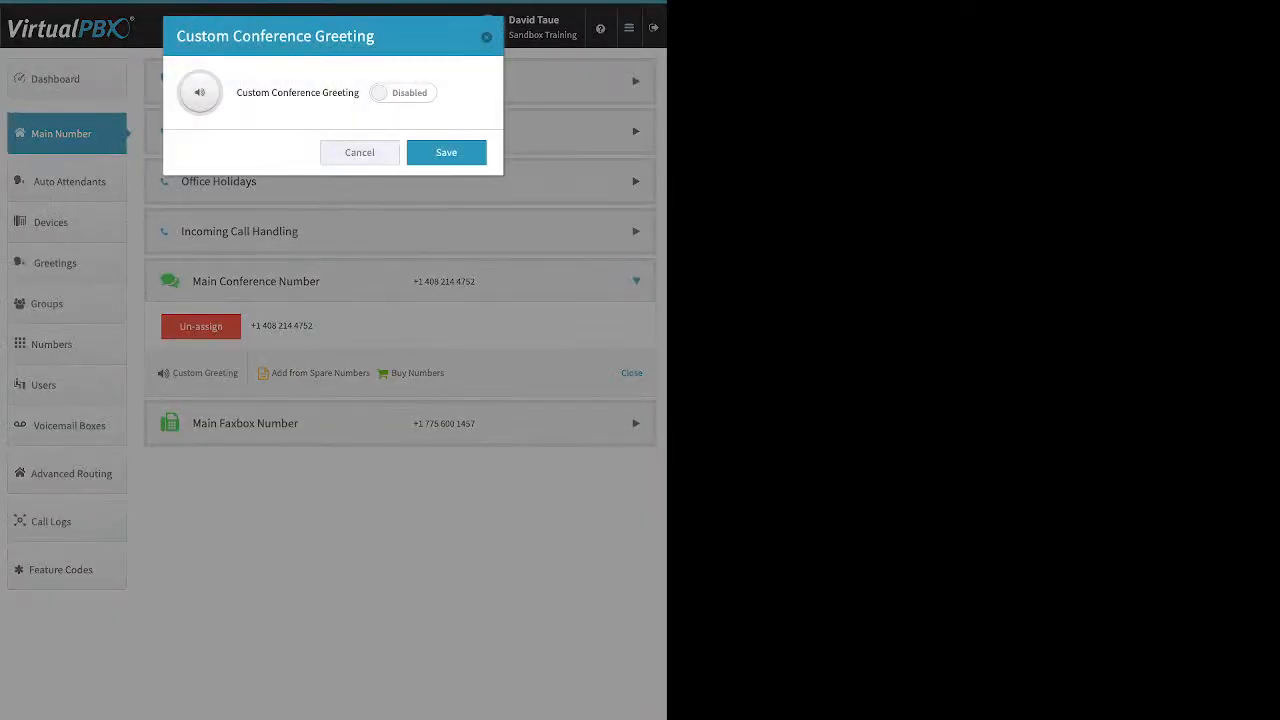
# - Enable the text-to-speech conference greeting, close the dialog, and expand Main Faxbox Number
pyautogui.click(403, 92)
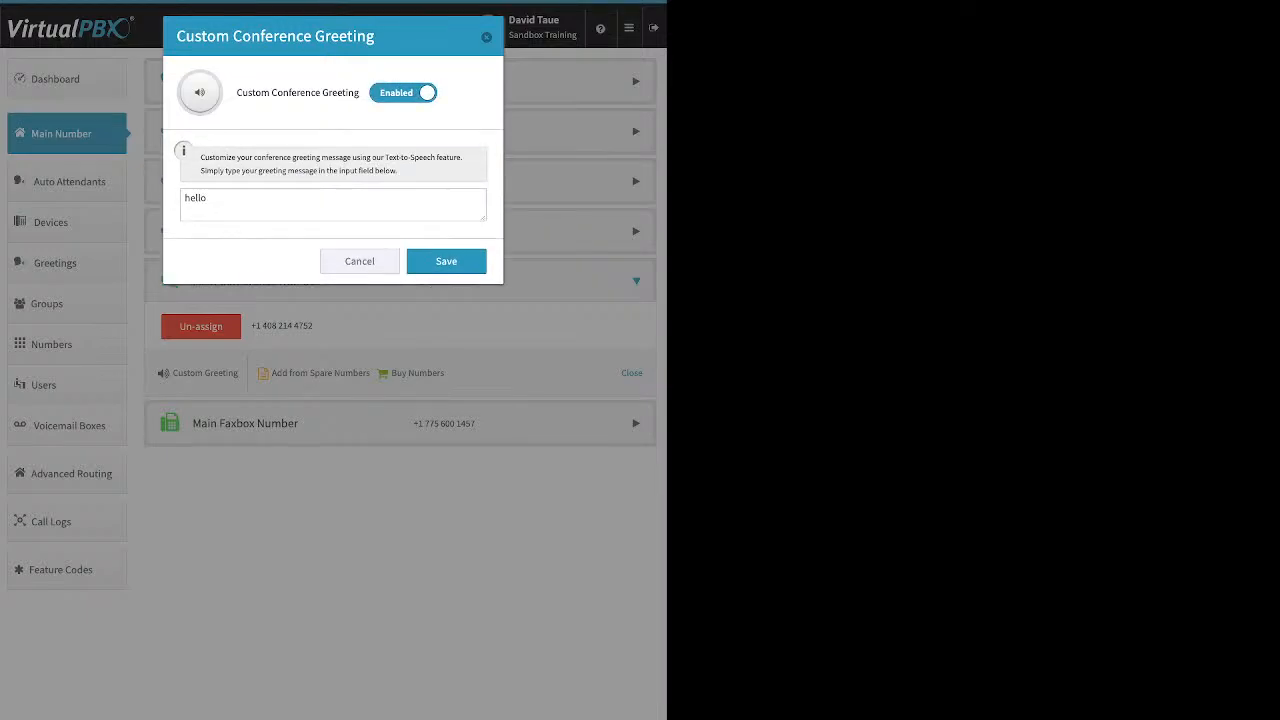
pyautogui.click(486, 37)
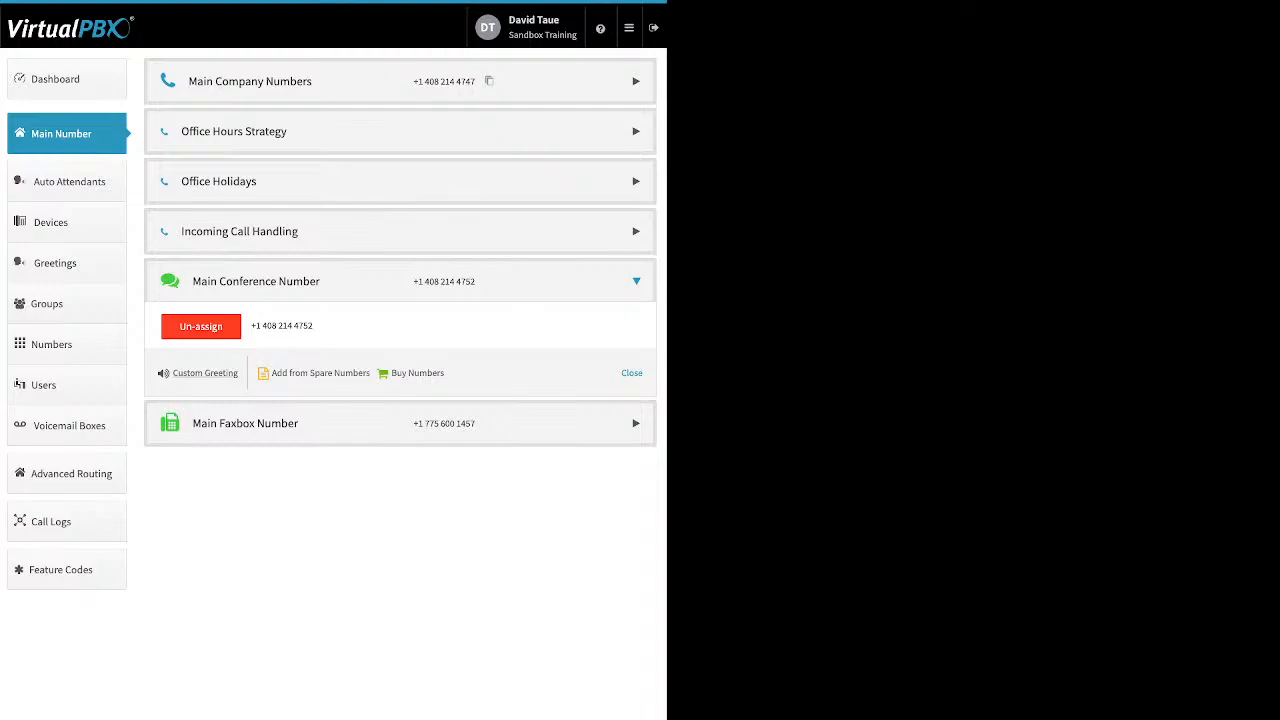
pyautogui.click(245, 423)
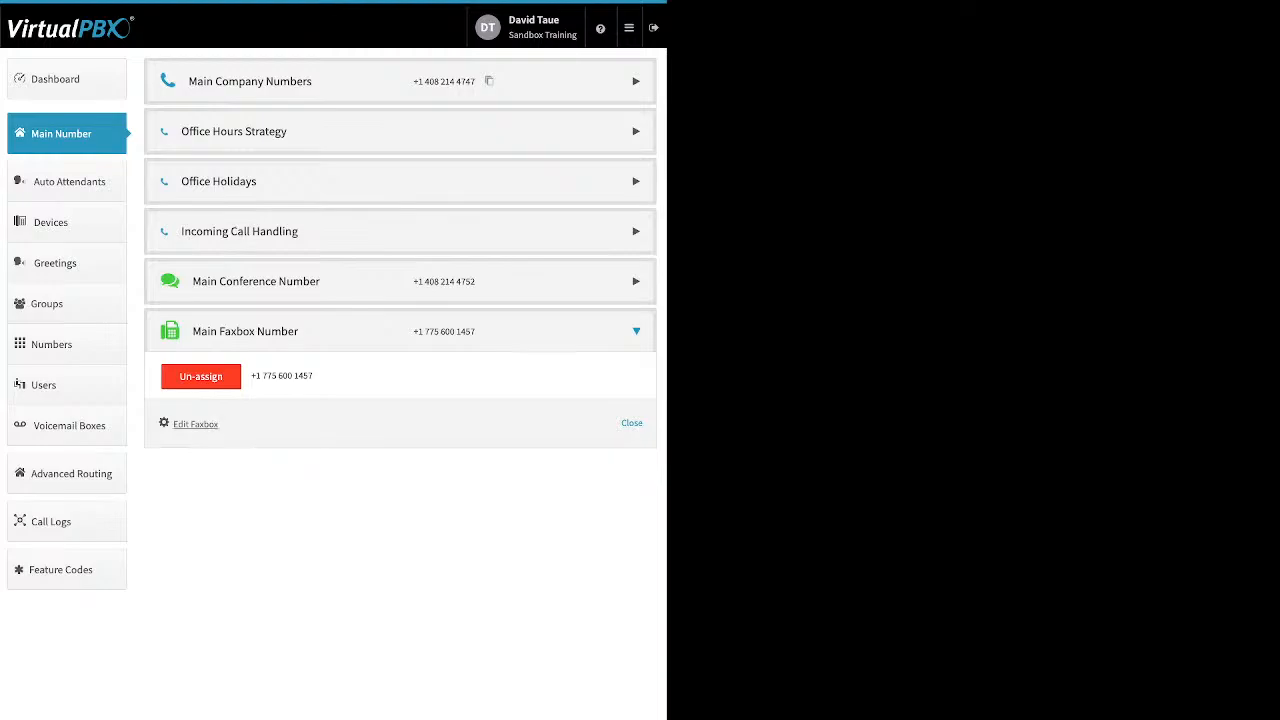
pyautogui.click(195, 423)
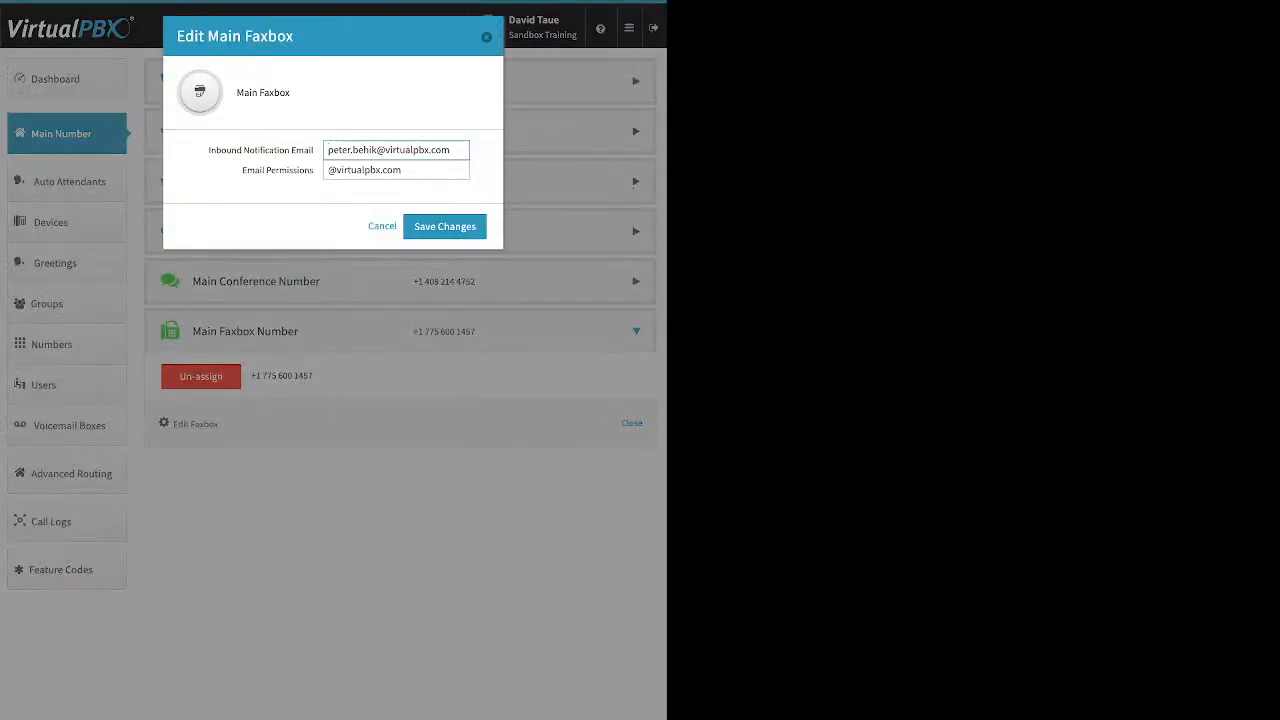
pyautogui.moveTo(328, 150); pyautogui.dragTo(207, 150)
pyautogui.click(389, 150)
pyautogui.click(329, 170)
pyautogui.moveTo(242, 170); pyautogui.dragTo(309, 170)
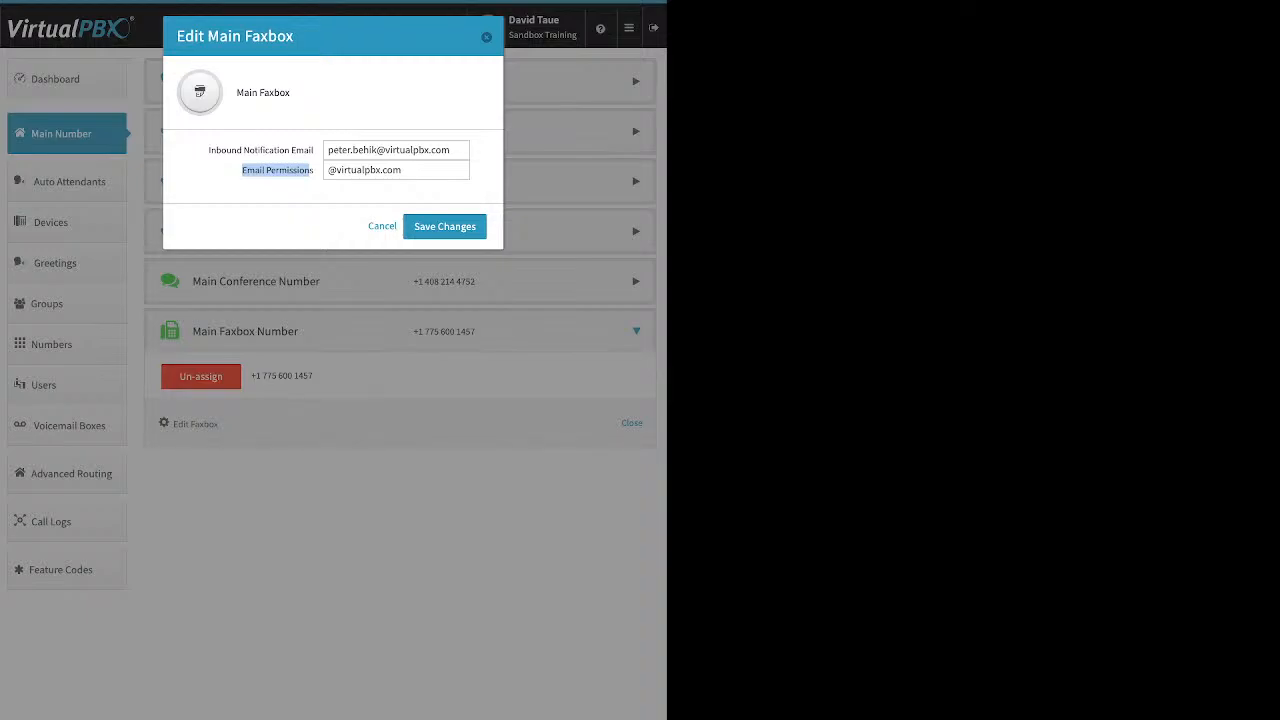
pyautogui.press('Escape')
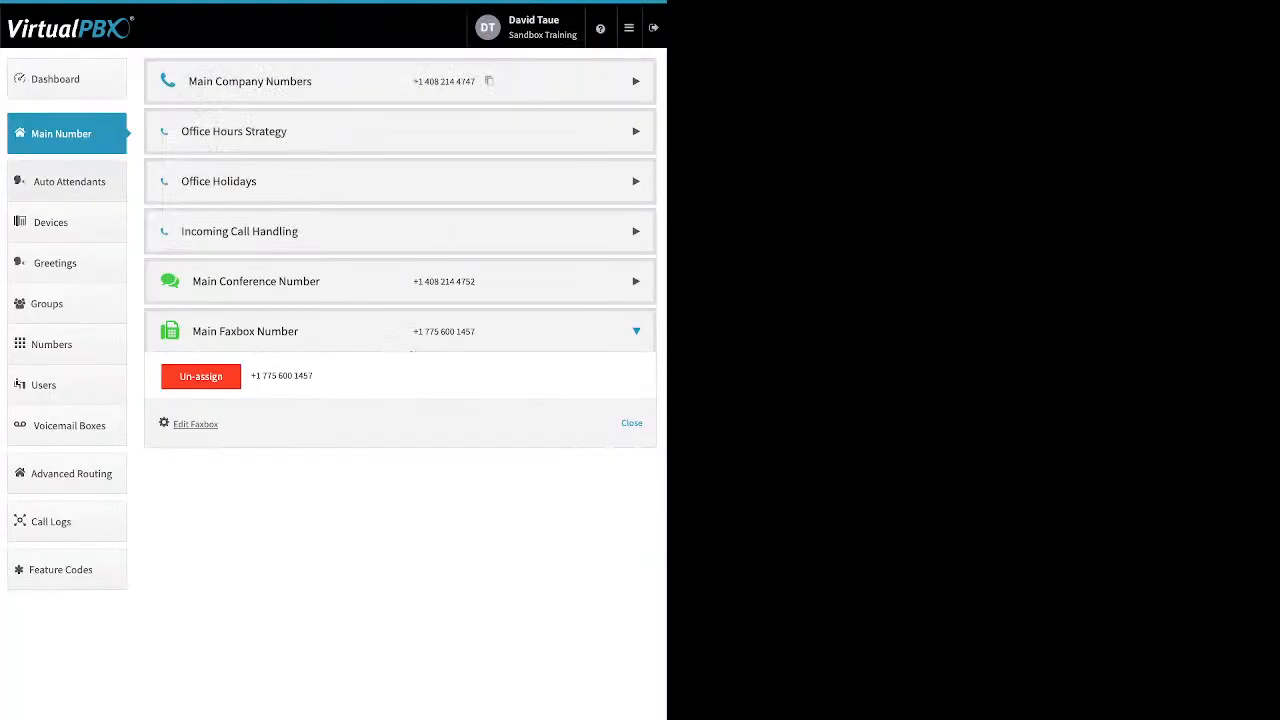
pyautogui.click(68, 182)
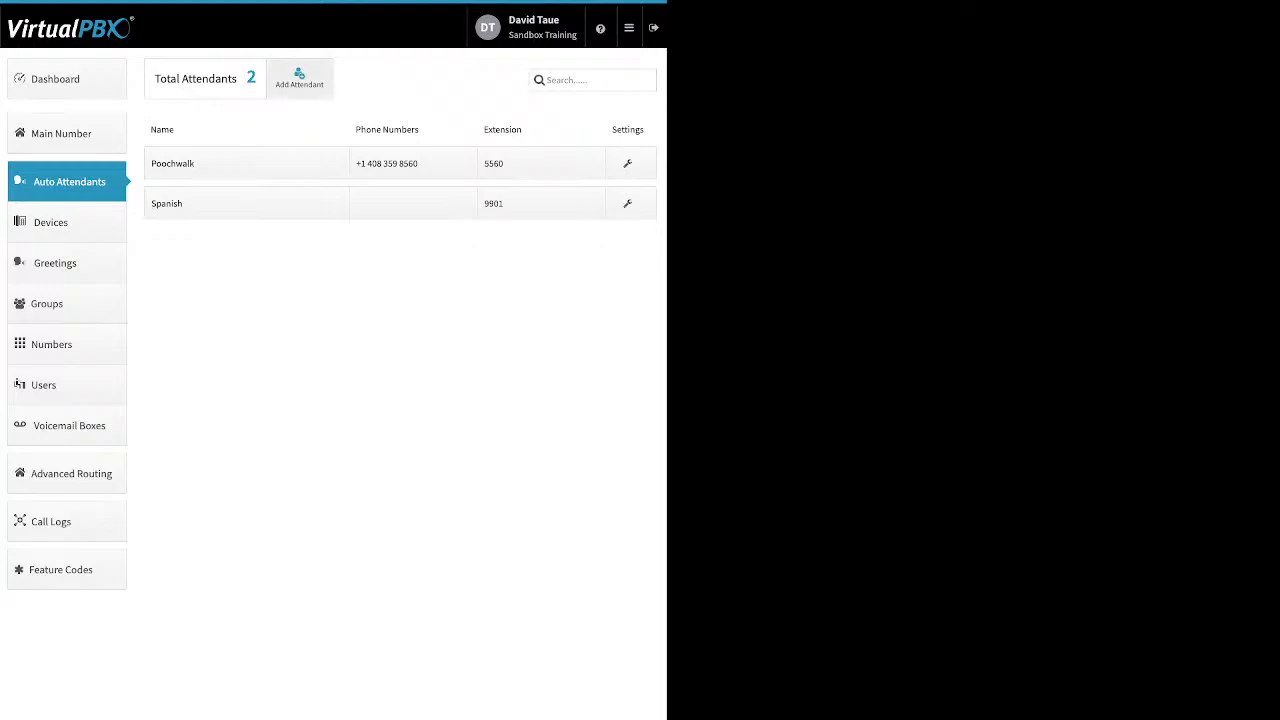
# - From the Auto Attendants list, start creating a new auto attendant
pyautogui.click(299, 78)
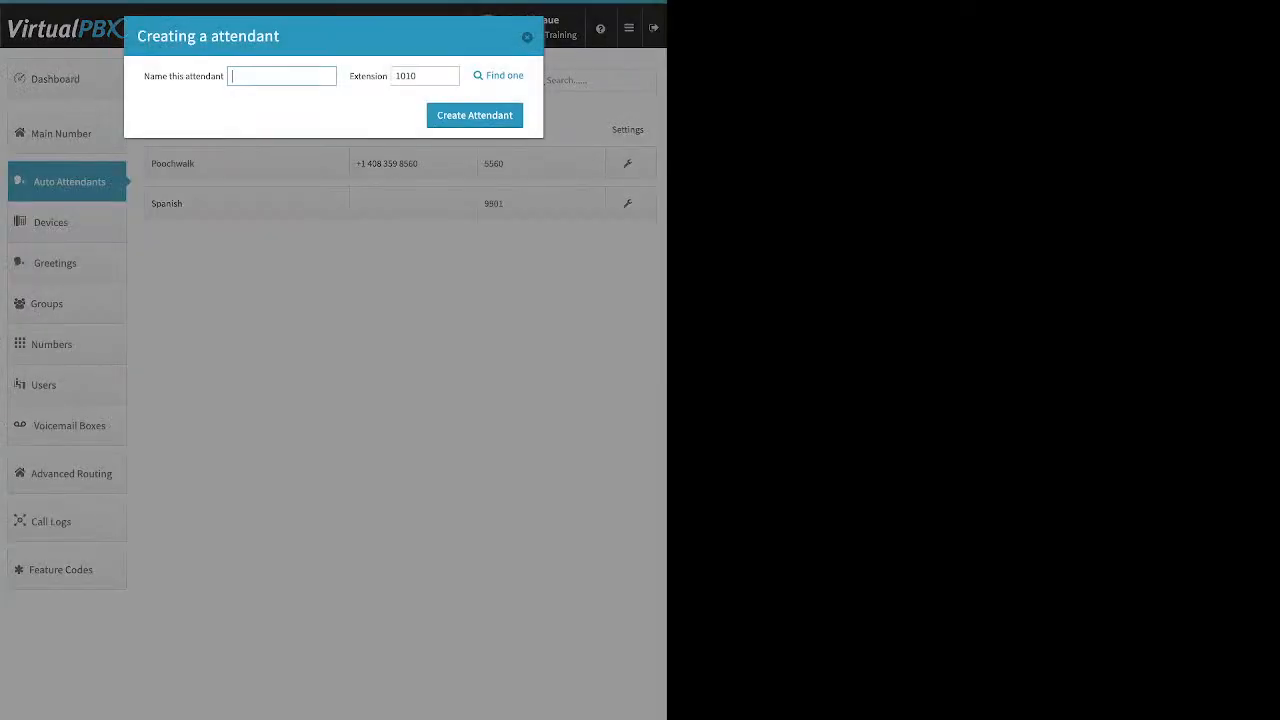
pyautogui.click(425, 76)
pyautogui.press('BackSpace')
pyautogui.press('BackSpace')
pyautogui.press('BackSpace')
pyautogui.press('BackSpace')
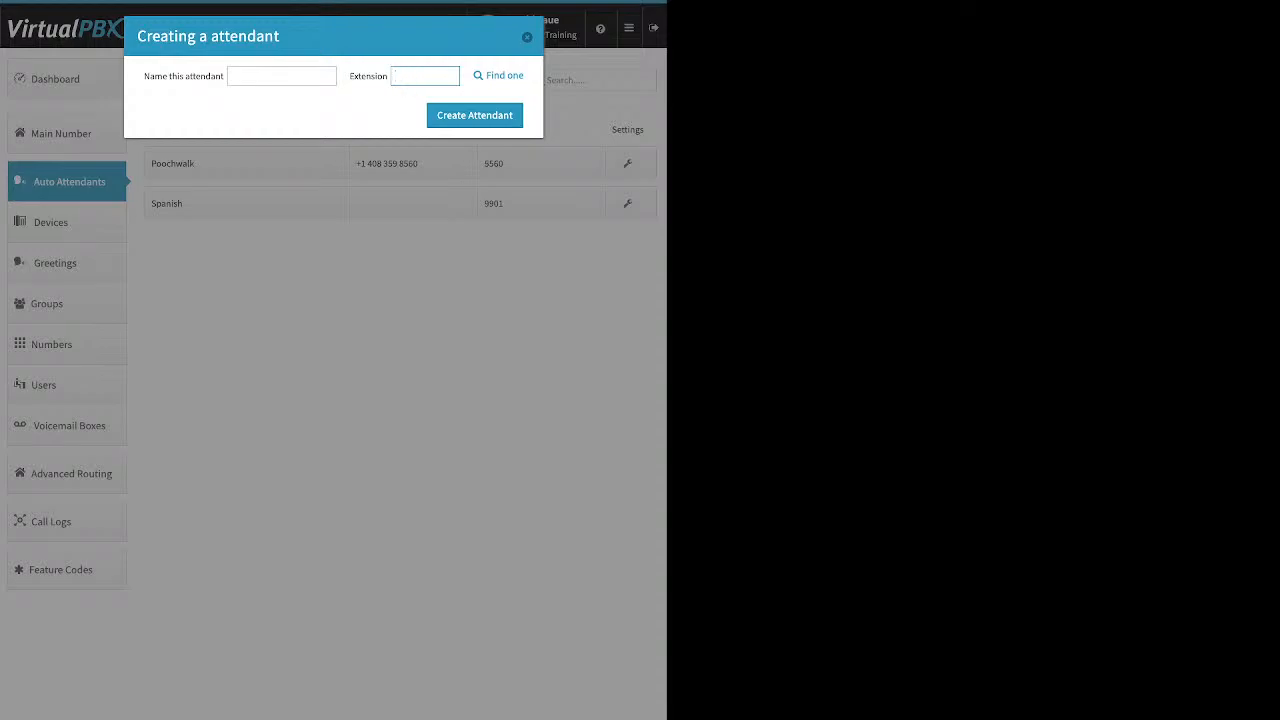
pyautogui.write('8879')
pyautogui.click(475, 115)
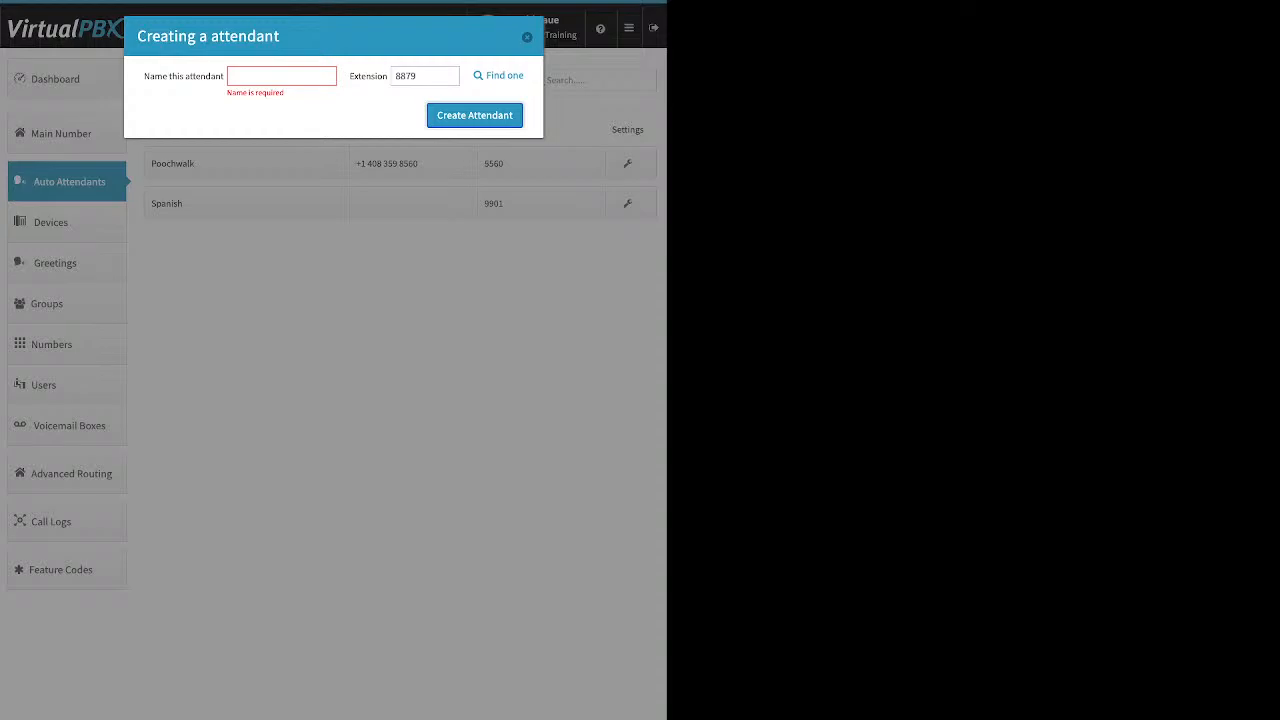
pyautogui.click(527, 37)
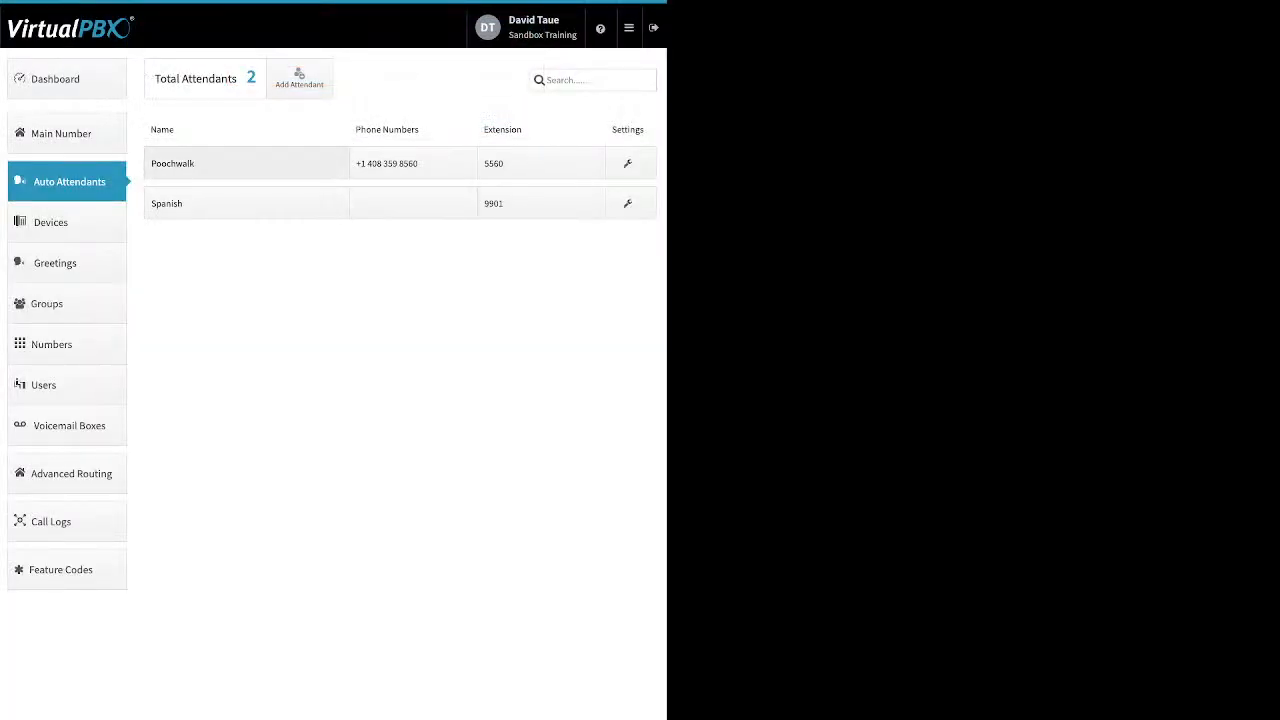
pyautogui.click(215, 163)
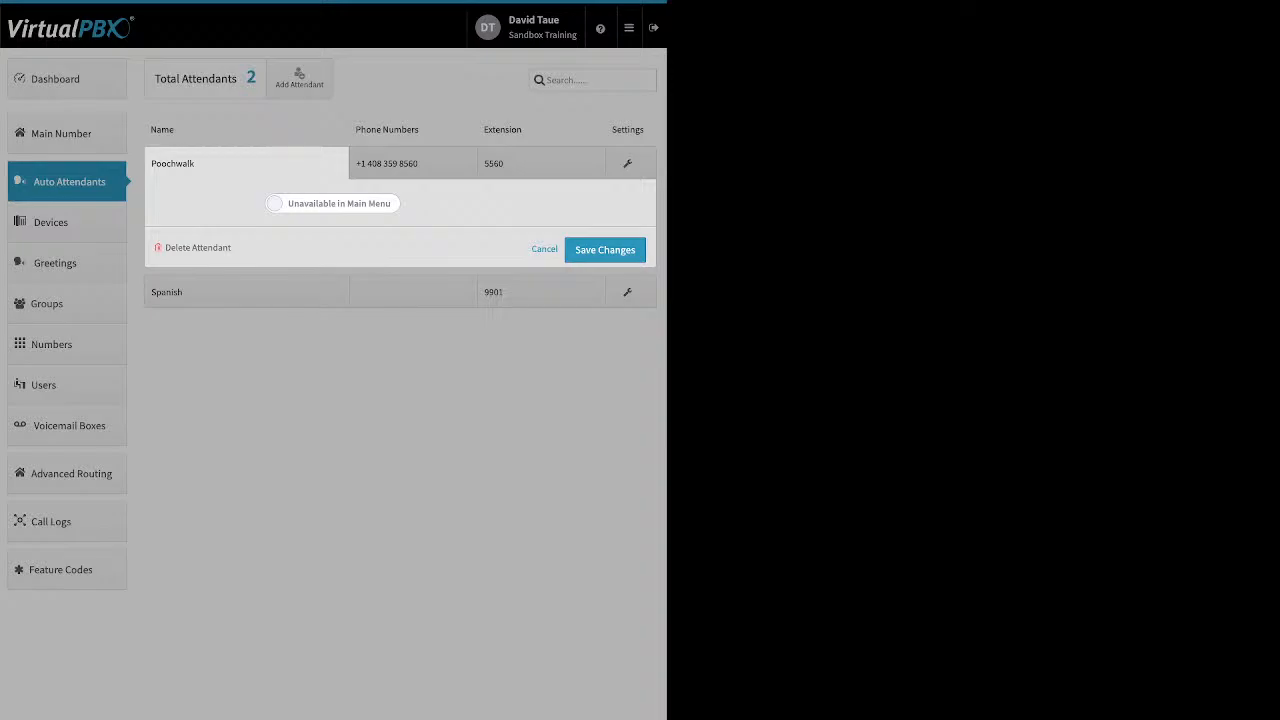
pyautogui.click(240, 292)
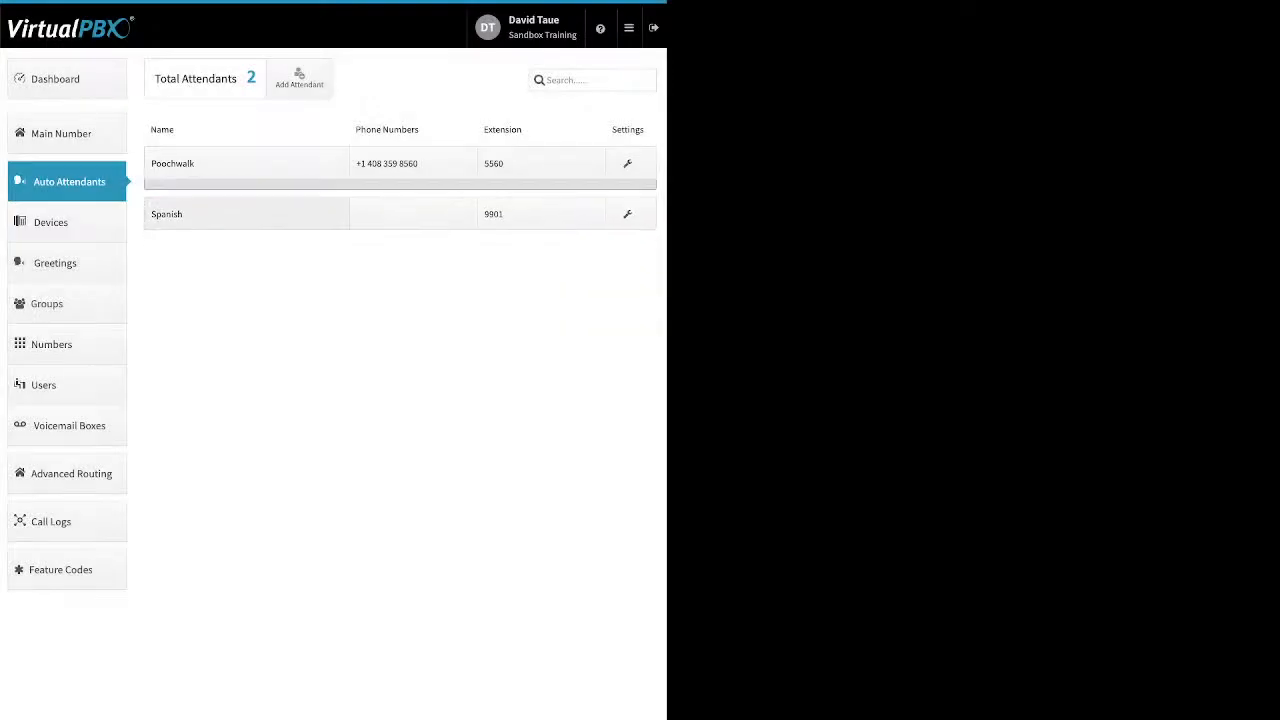
pyautogui.click(240, 204)
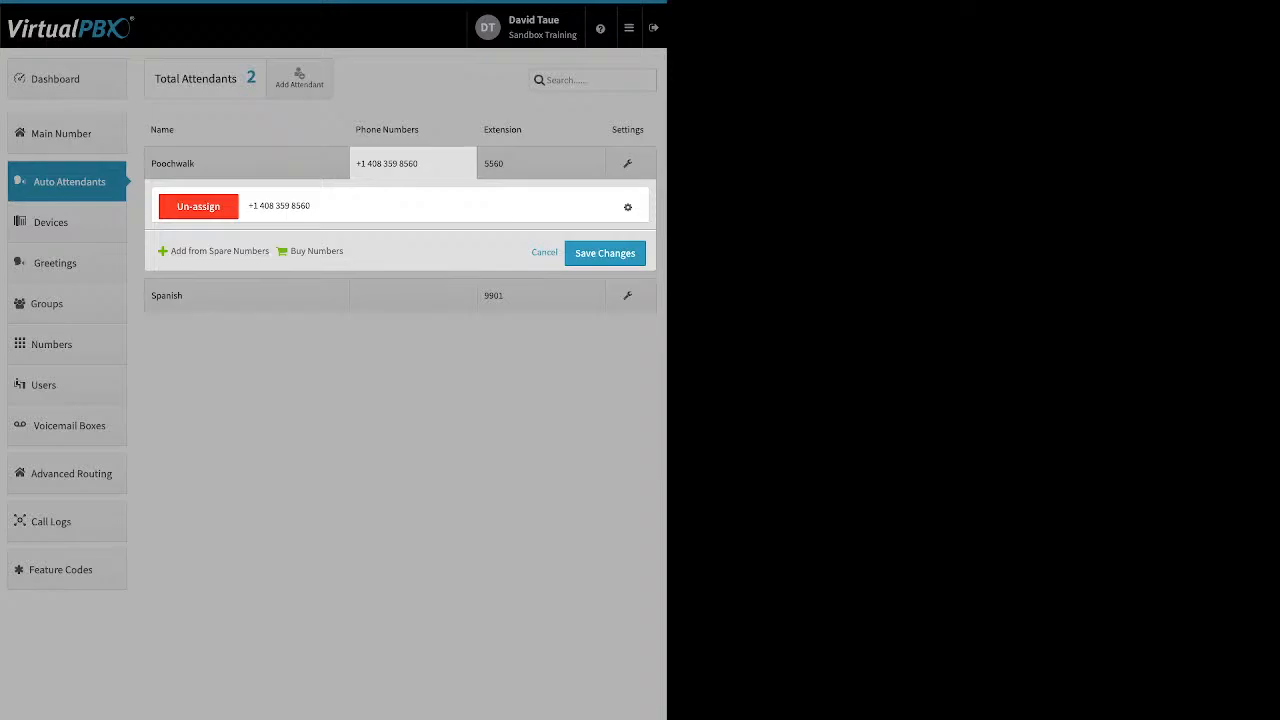
pyautogui.click(541, 164)
pyautogui.click(541, 164)
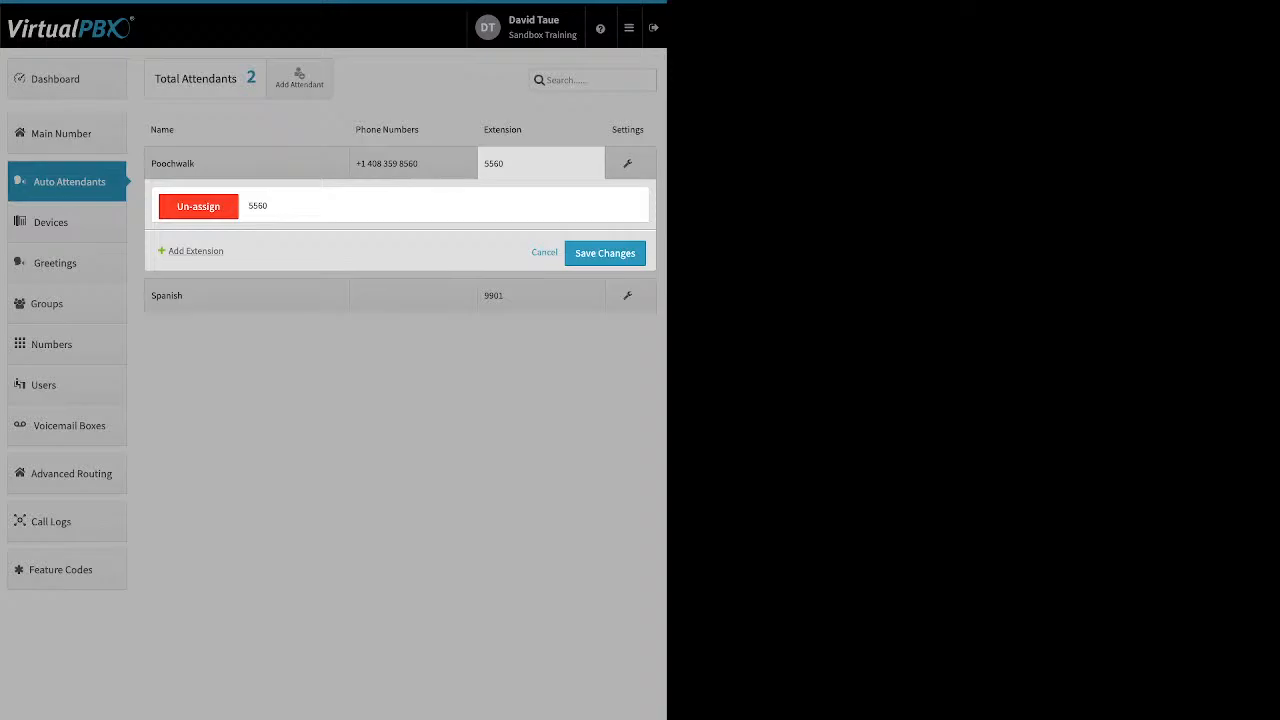
pyautogui.click(196, 251)
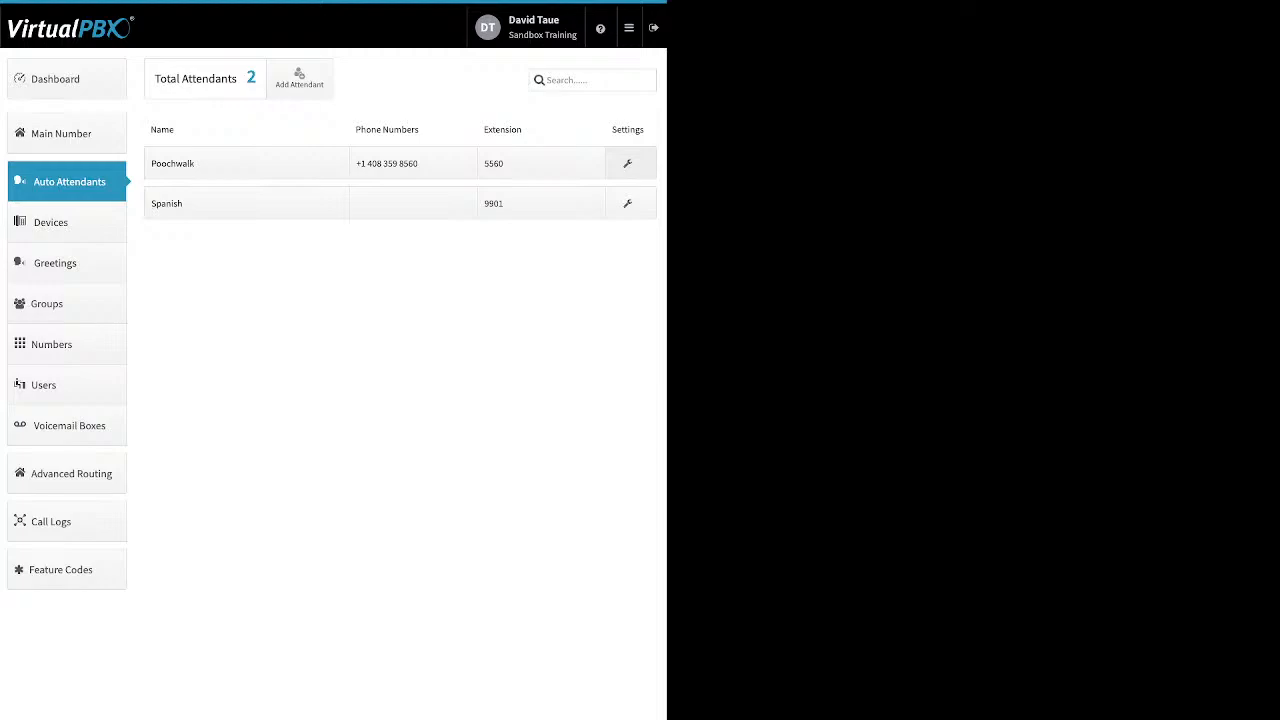
pyautogui.click(628, 163)
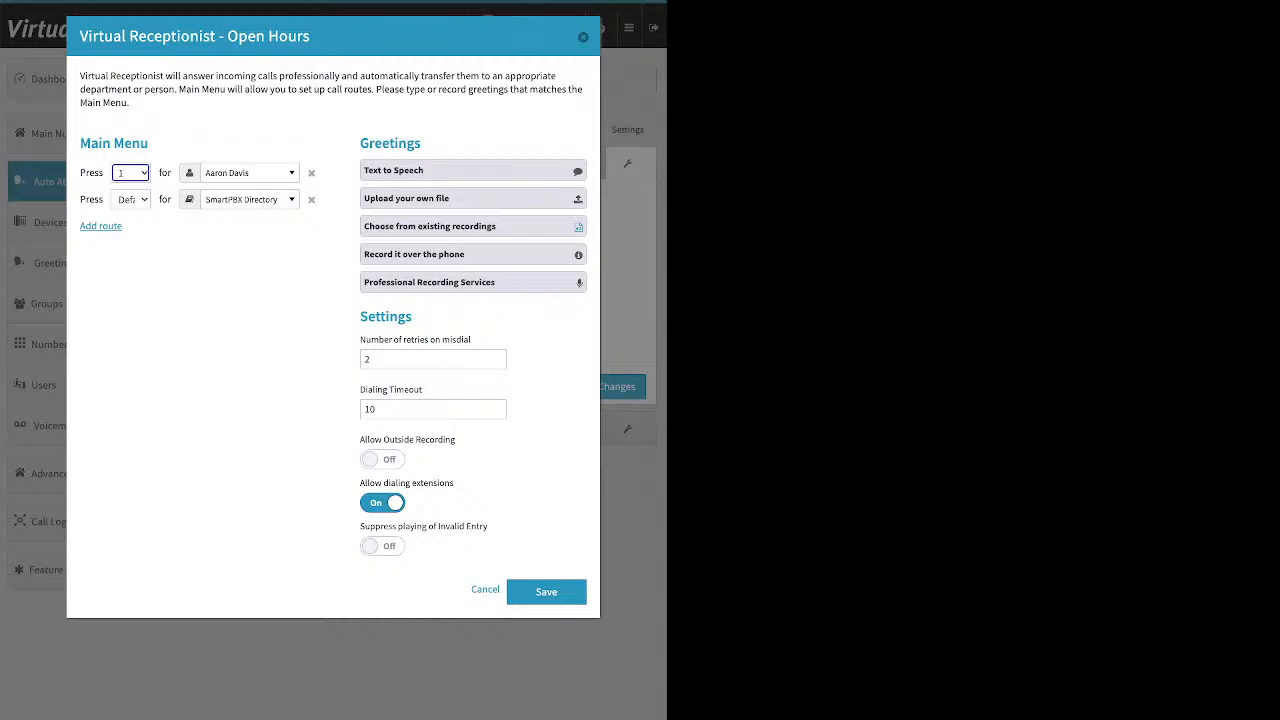
# - Save the Open Hours main menu routes, then go to Devices and view the addable device types
pyautogui.click(546, 591)
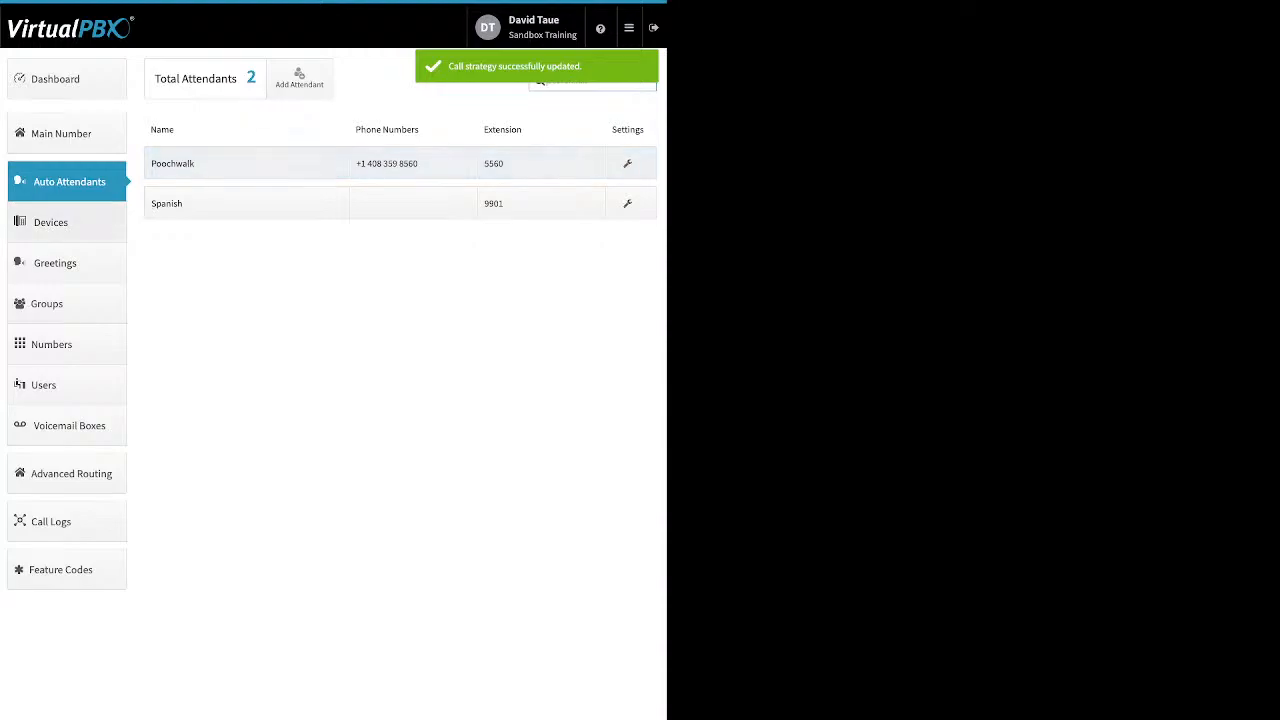
pyautogui.click(52, 223)
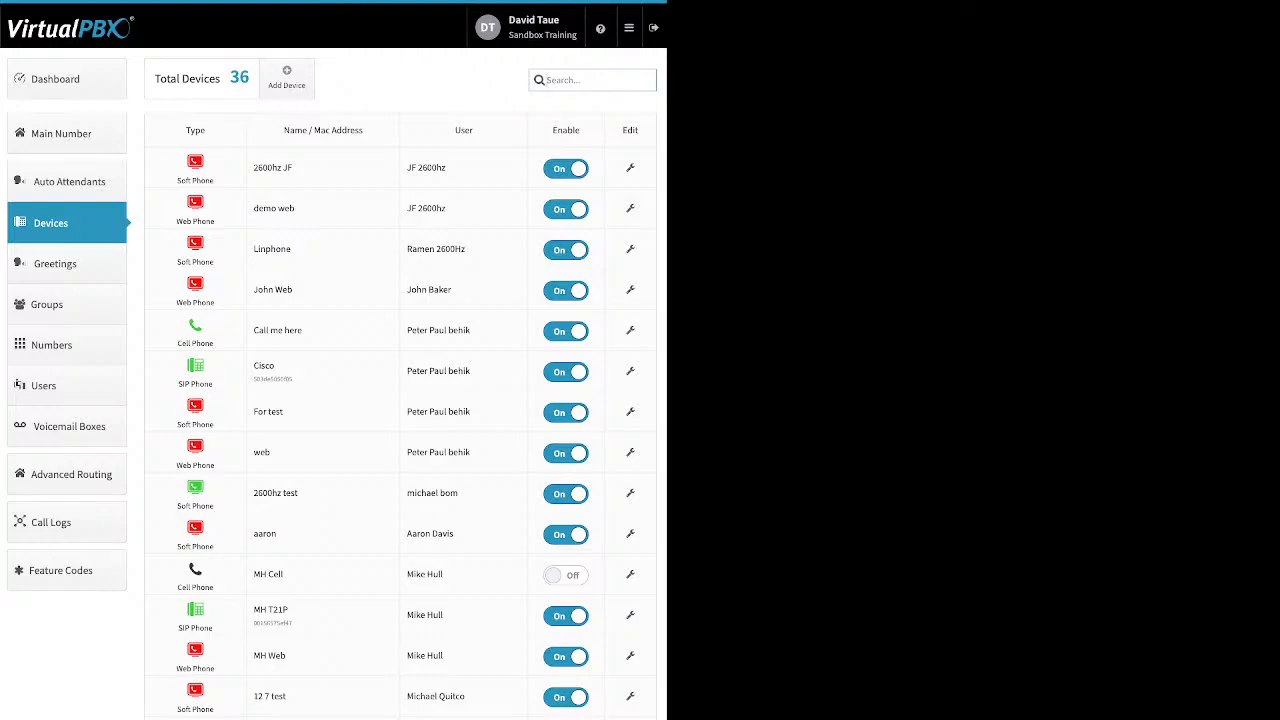
pyautogui.click(286, 77)
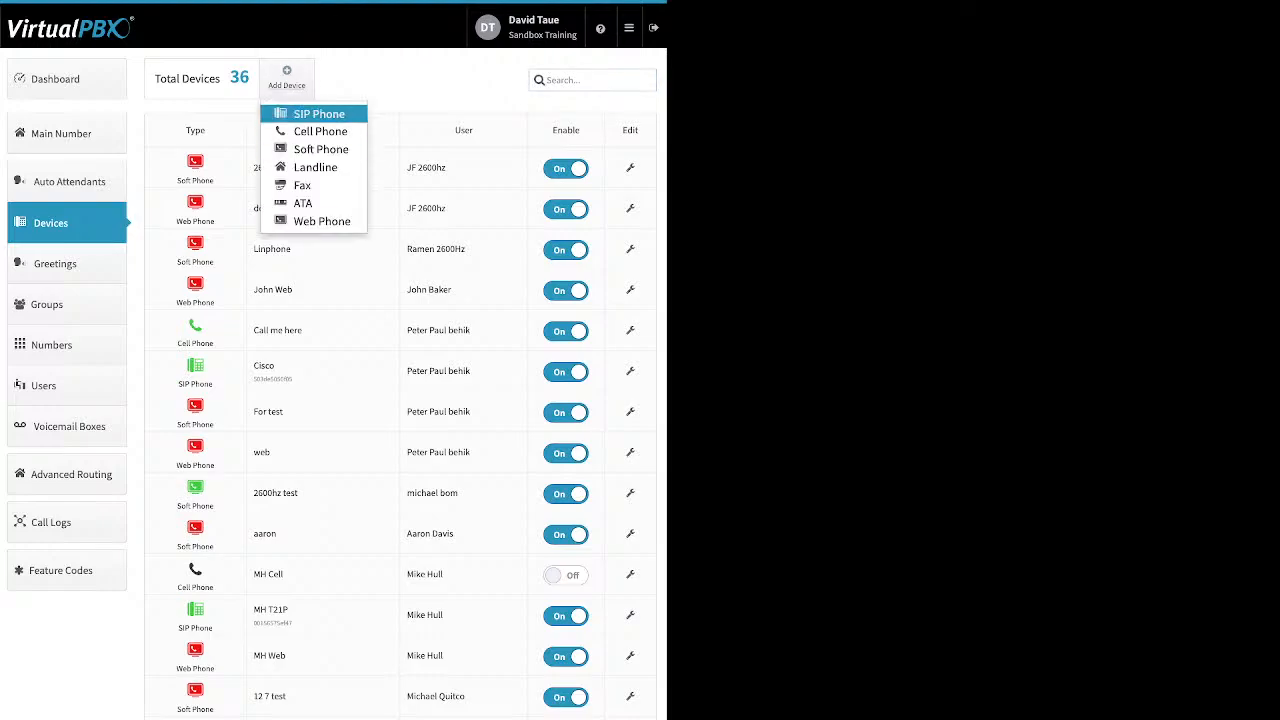
pyautogui.click(318, 114)
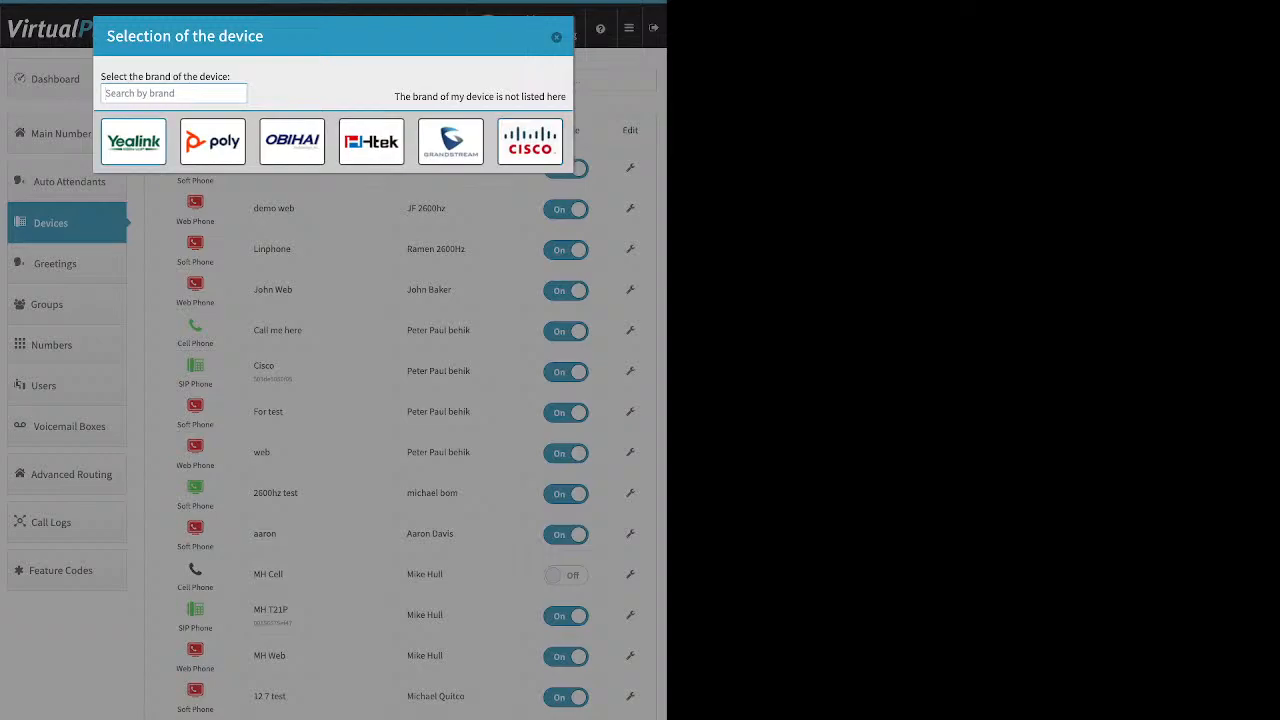
pyautogui.click(134, 142)
pyautogui.scroll(-3, 357, 185)
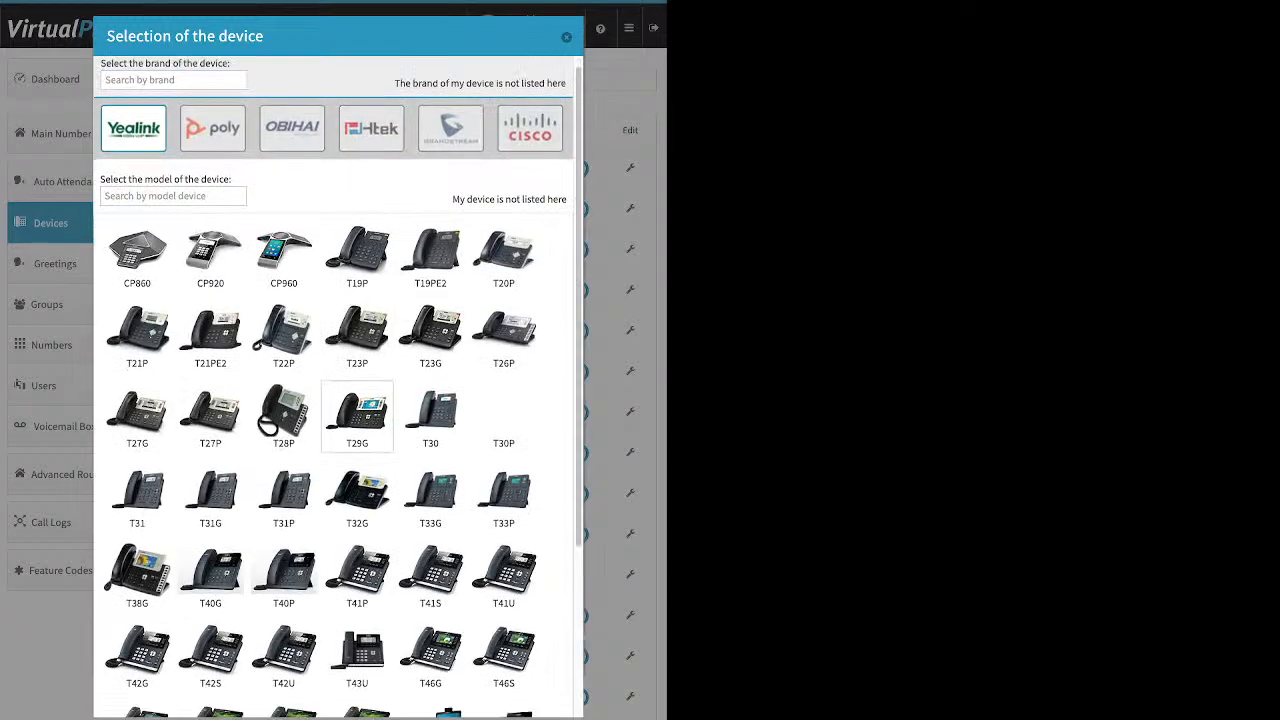
pyautogui.scroll(3, 357, 185)
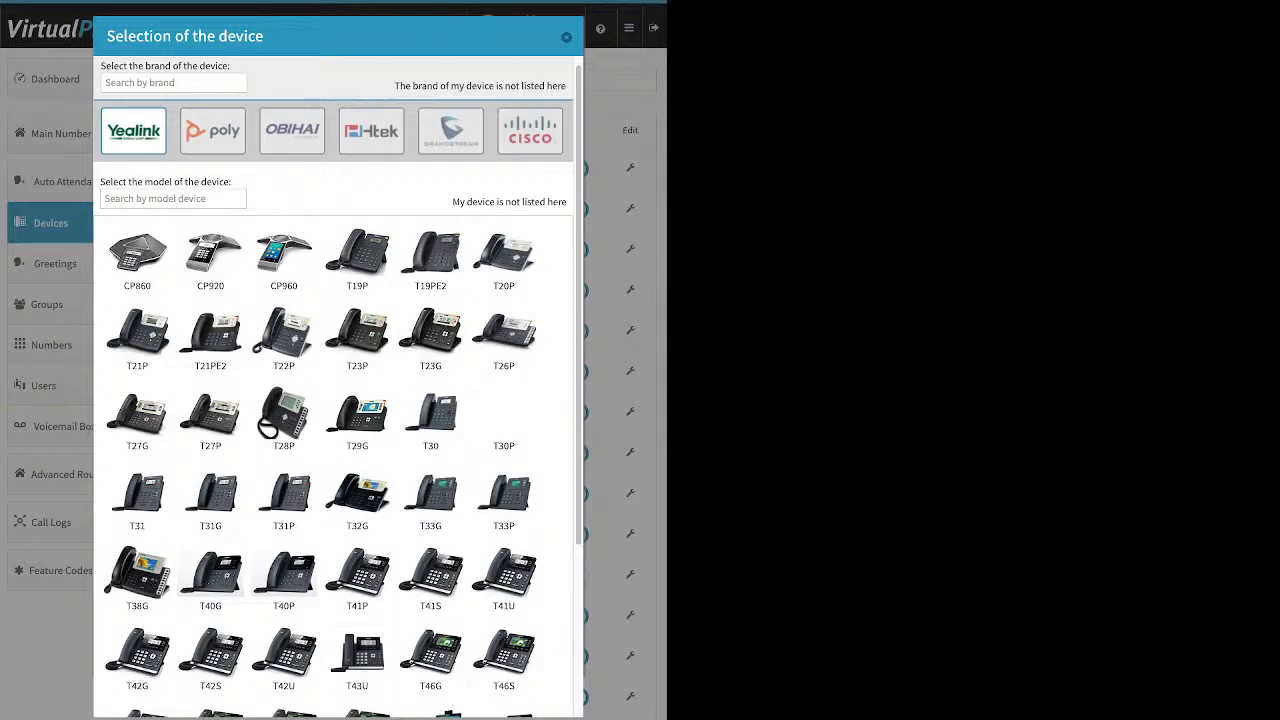
pyautogui.click(213, 132)
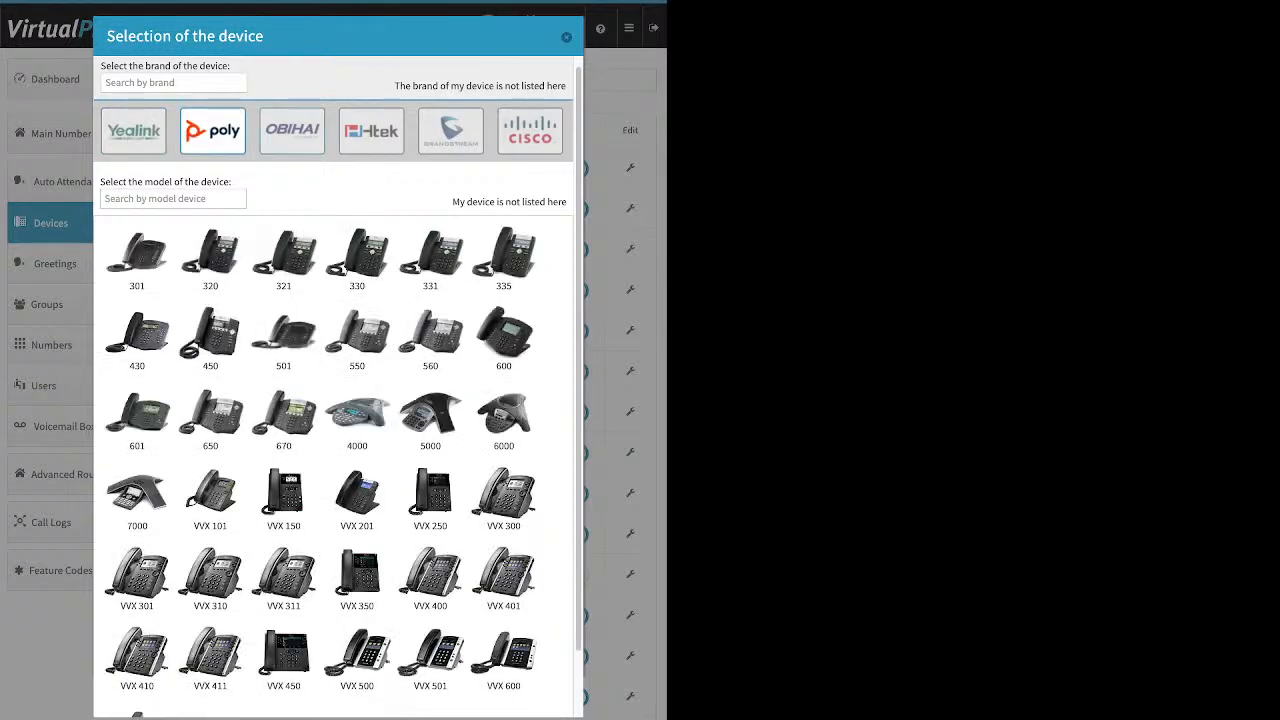
pyautogui.click(371, 132)
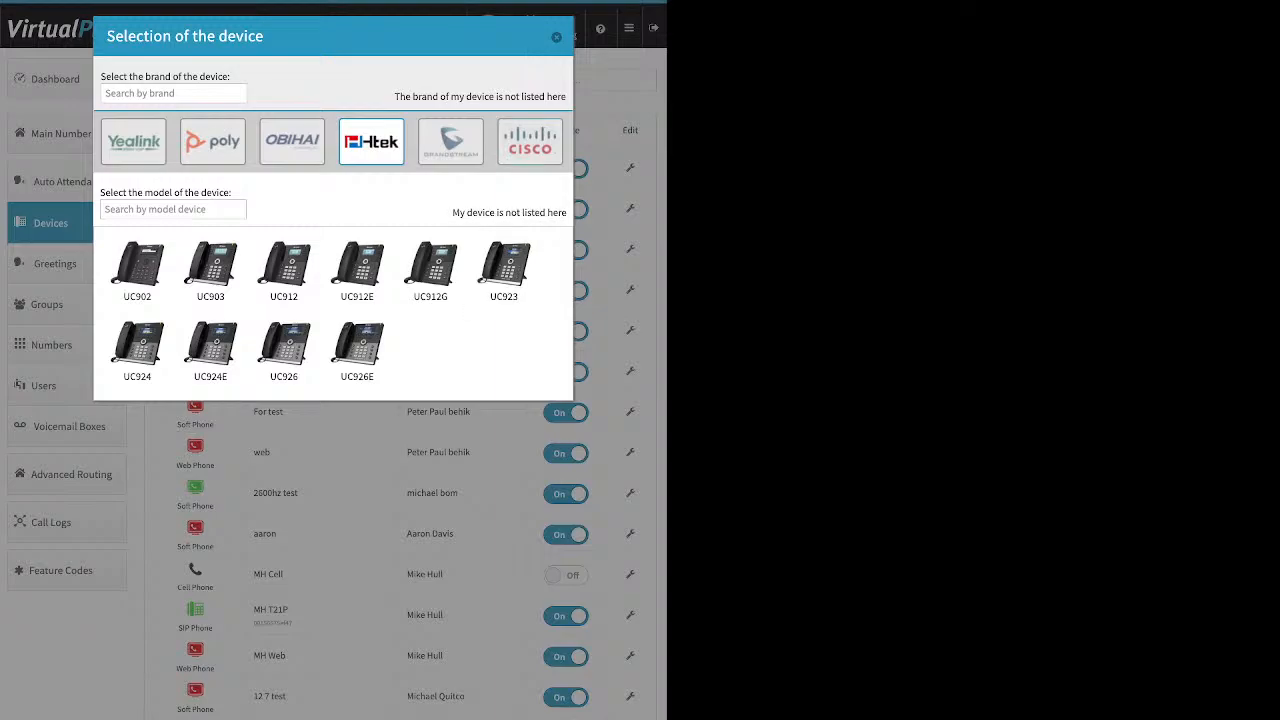
pyautogui.click(530, 141)
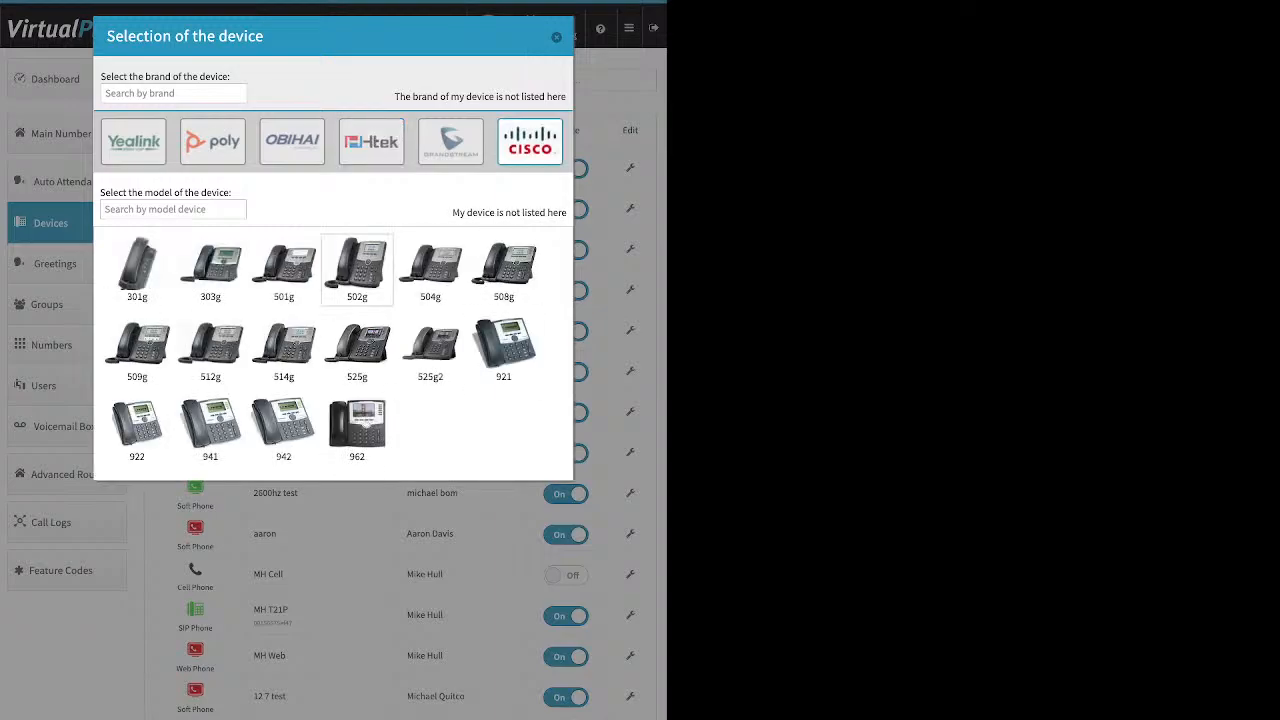
pyautogui.click(357, 350)
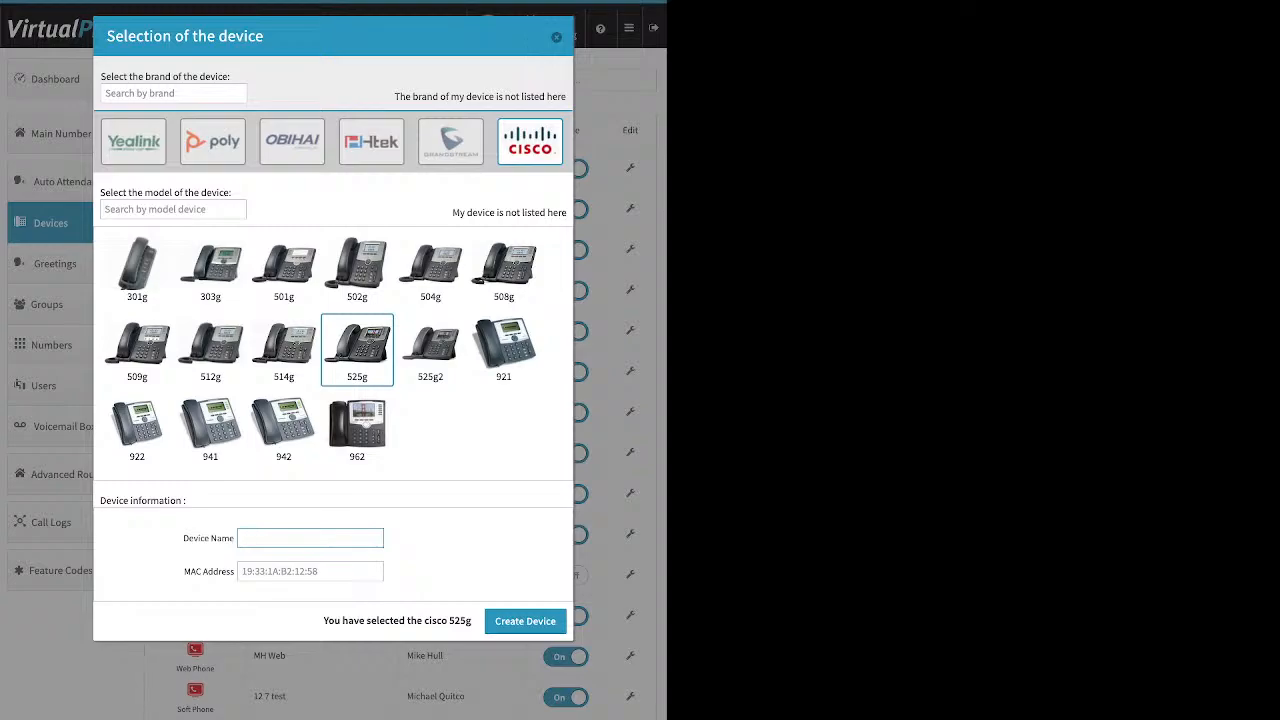
pyautogui.click(300, 571)
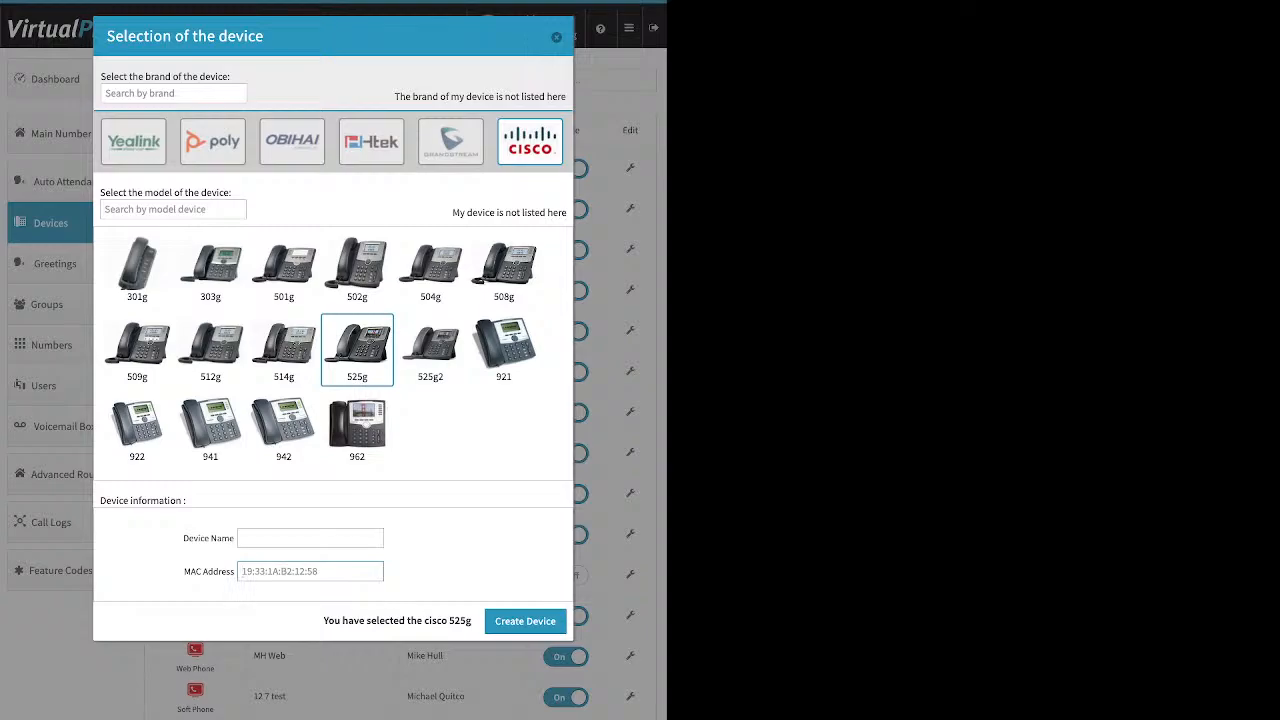
pyautogui.press('Escape')
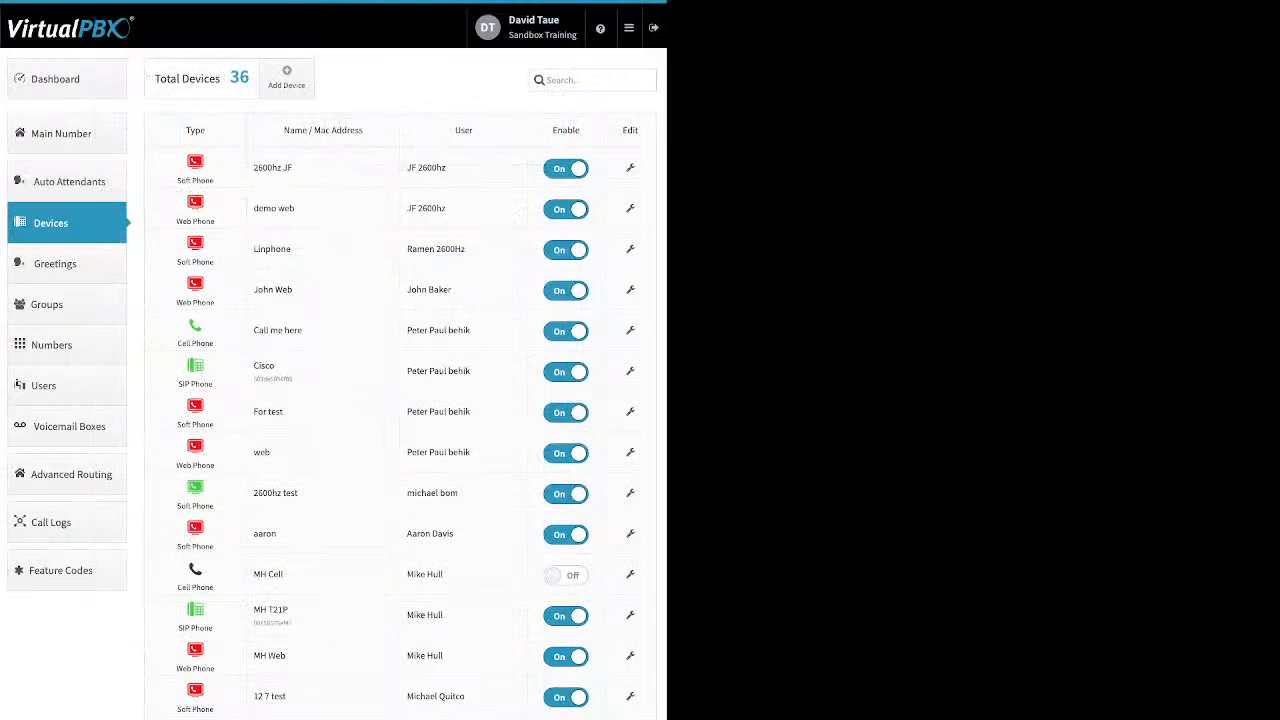
pyautogui.click(66, 386)
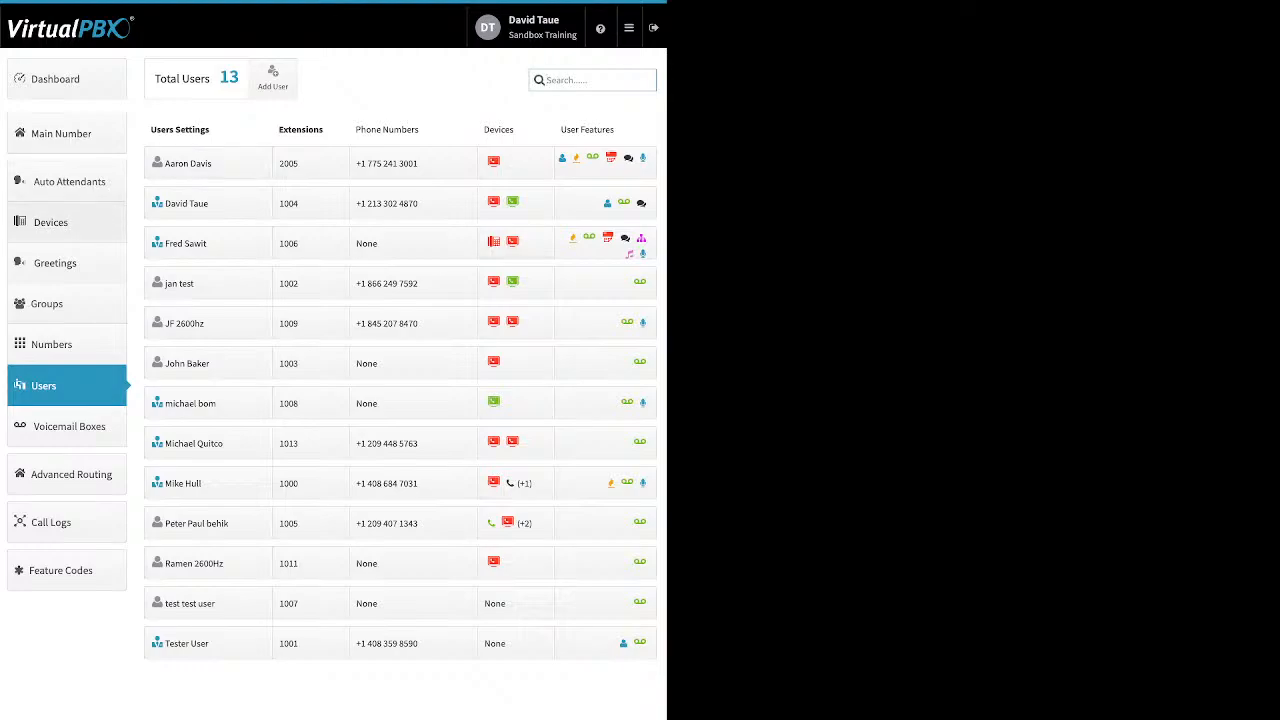
pyautogui.click(60, 222)
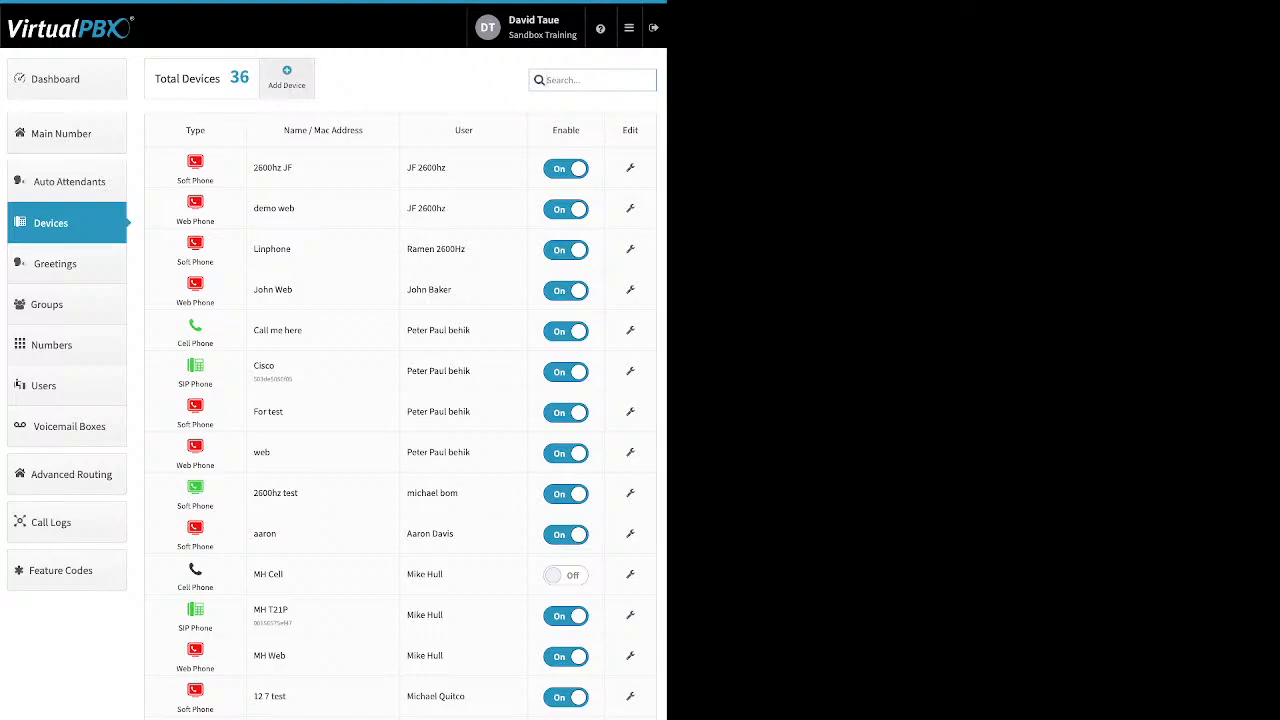
# - Start adding a new Cell Phone device from the Add Device list
pyautogui.click(286, 77)
pyautogui.click(320, 131)
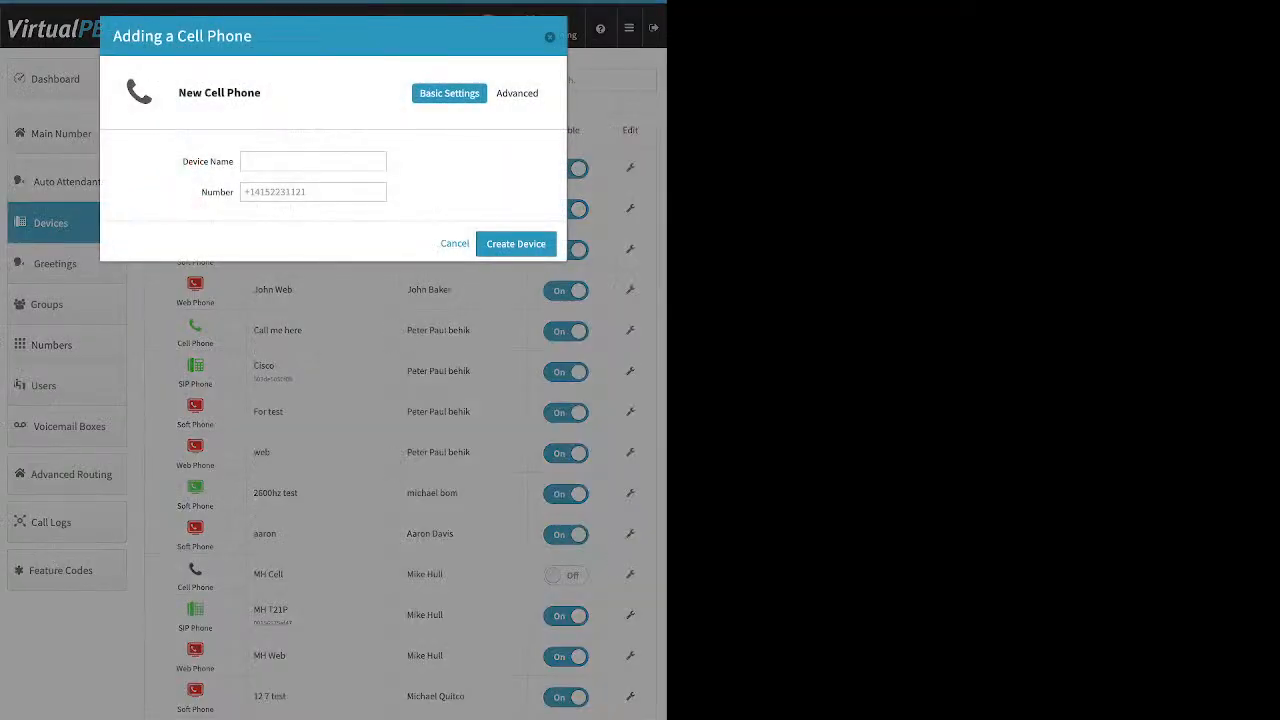
# - Cancel the new cell phone and open Advanced > Options for the Call me here cell phone
pyautogui.click(313, 192)
pyautogui.click(455, 244)
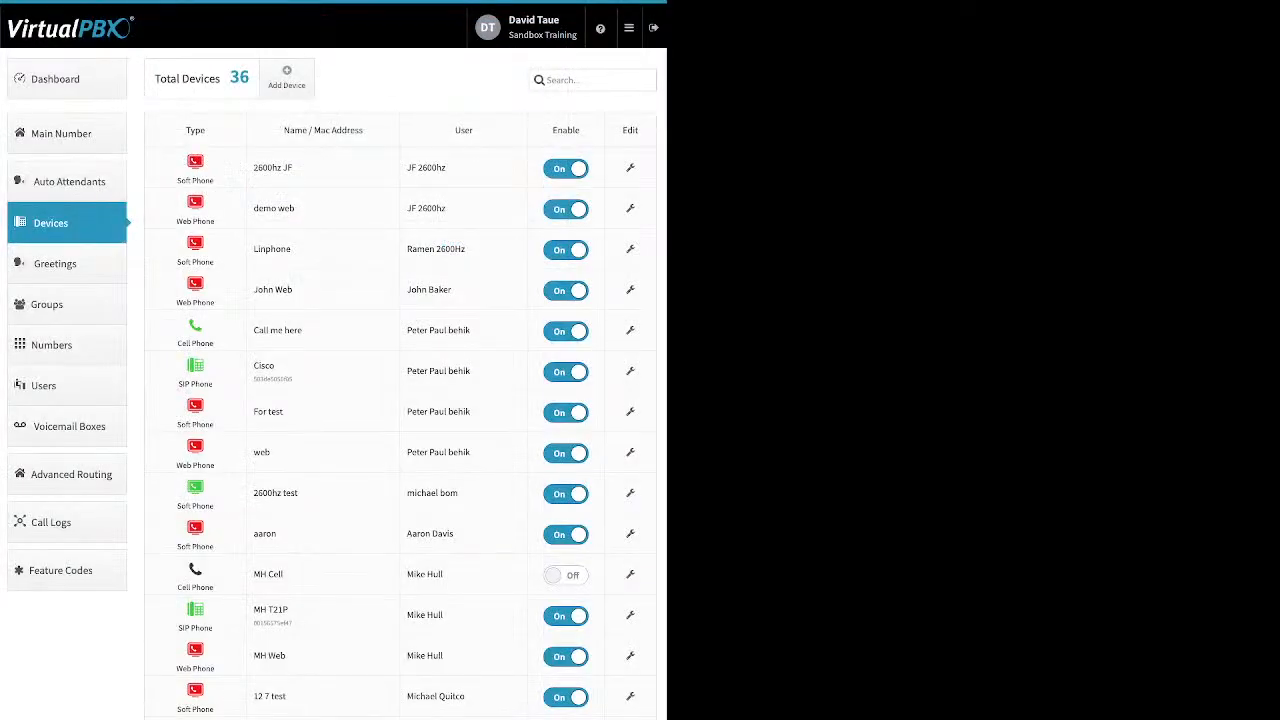
pyautogui.click(630, 330)
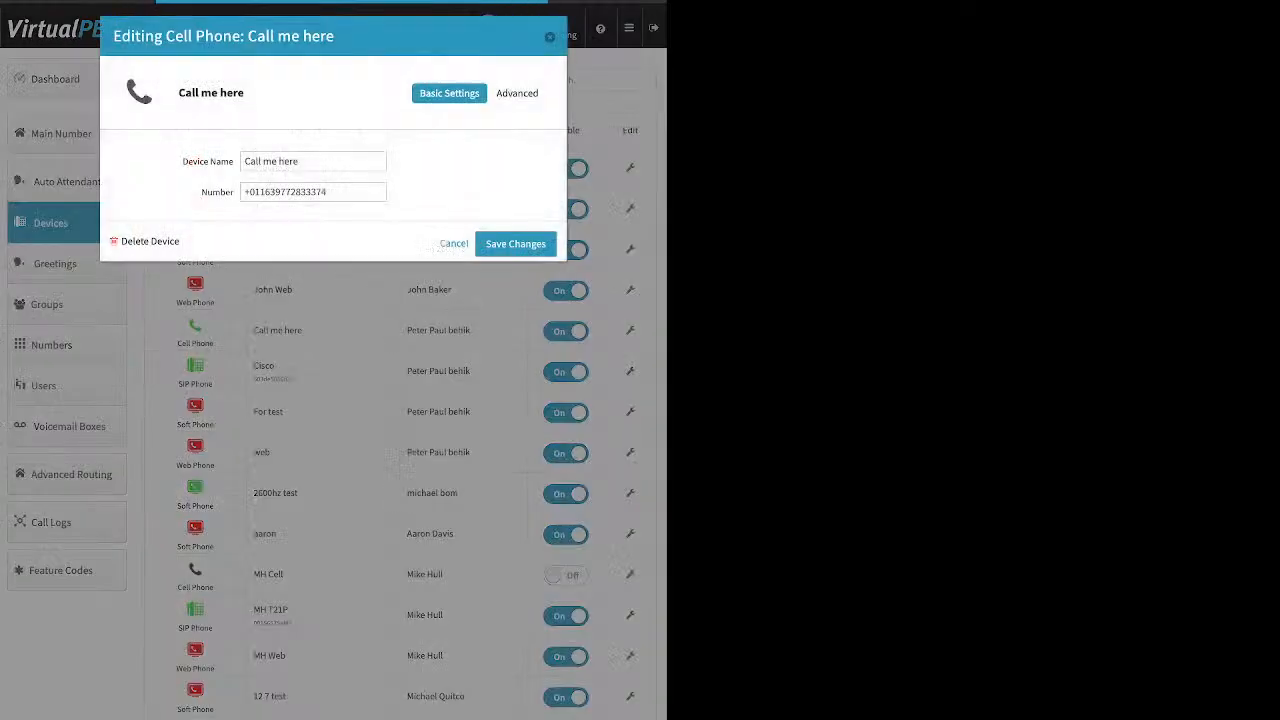
pyautogui.click(521, 93)
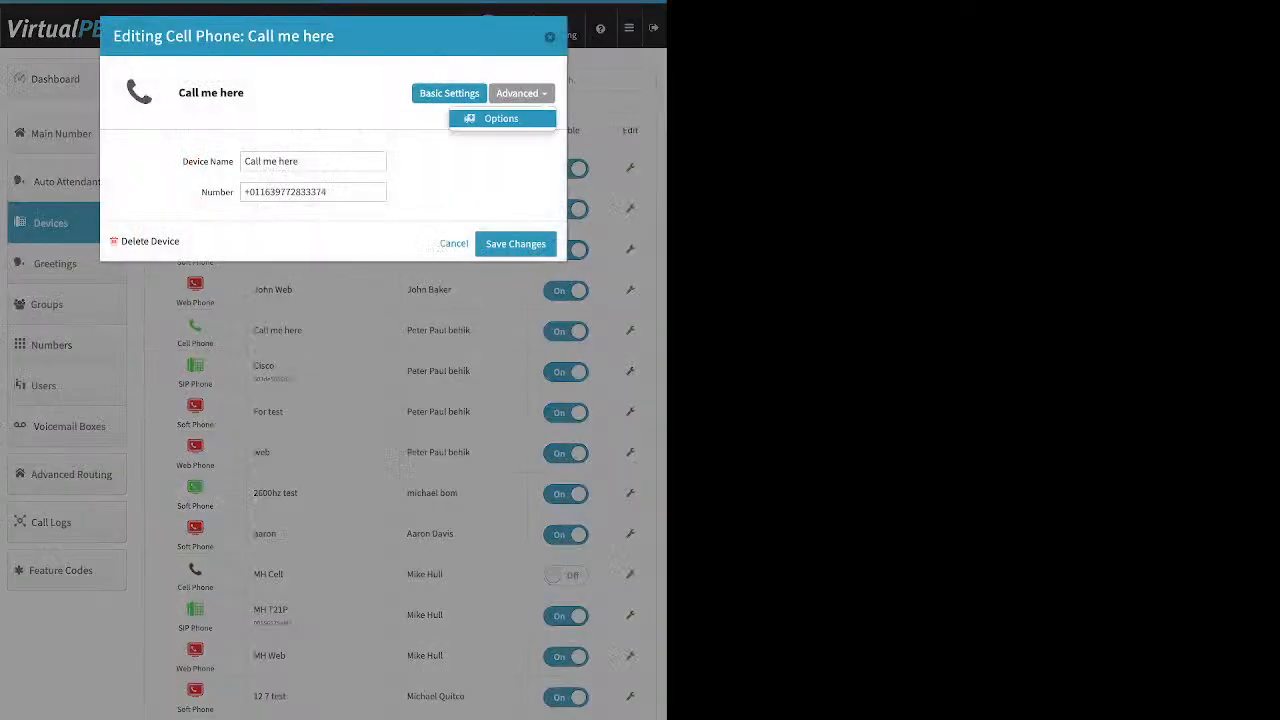
pyautogui.click(501, 118)
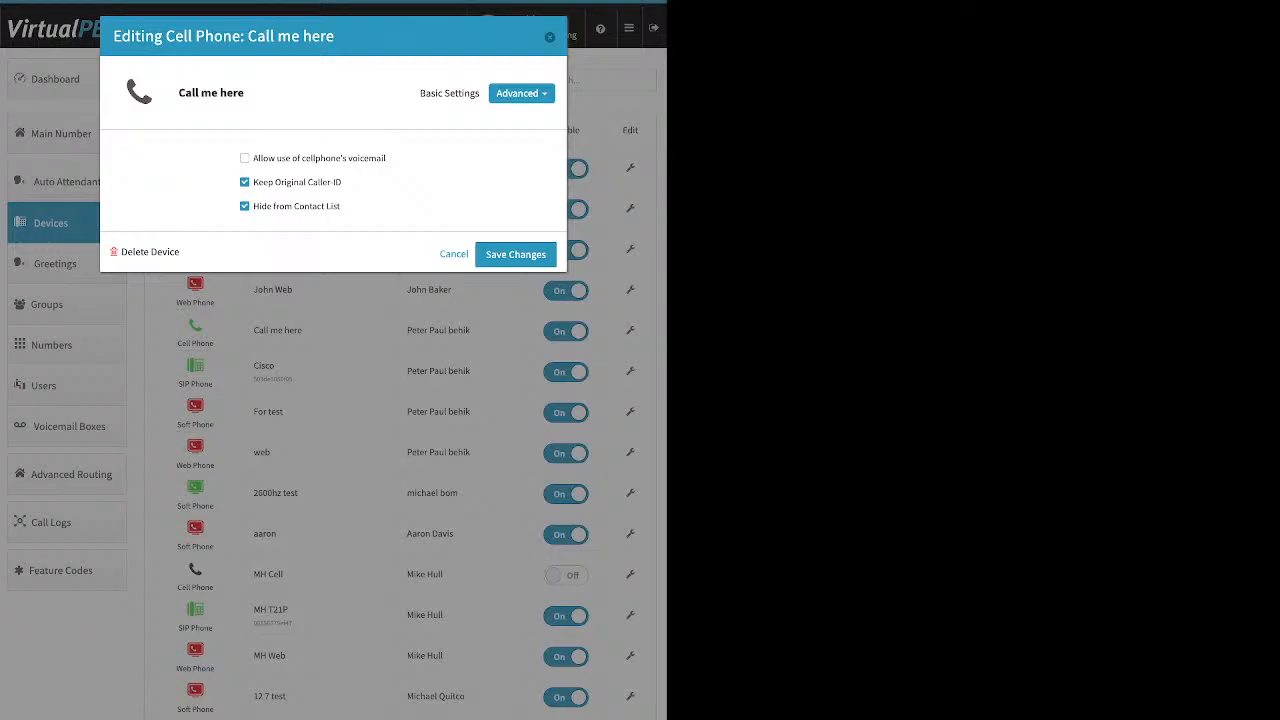
# - Let Call me here use the cellphone's voicemail, stop keeping original caller ID, then open Main Number
pyautogui.moveTo(253, 158); pyautogui.dragTo(386, 158)
pyautogui.moveTo(253, 182); pyautogui.dragTo(342, 182)
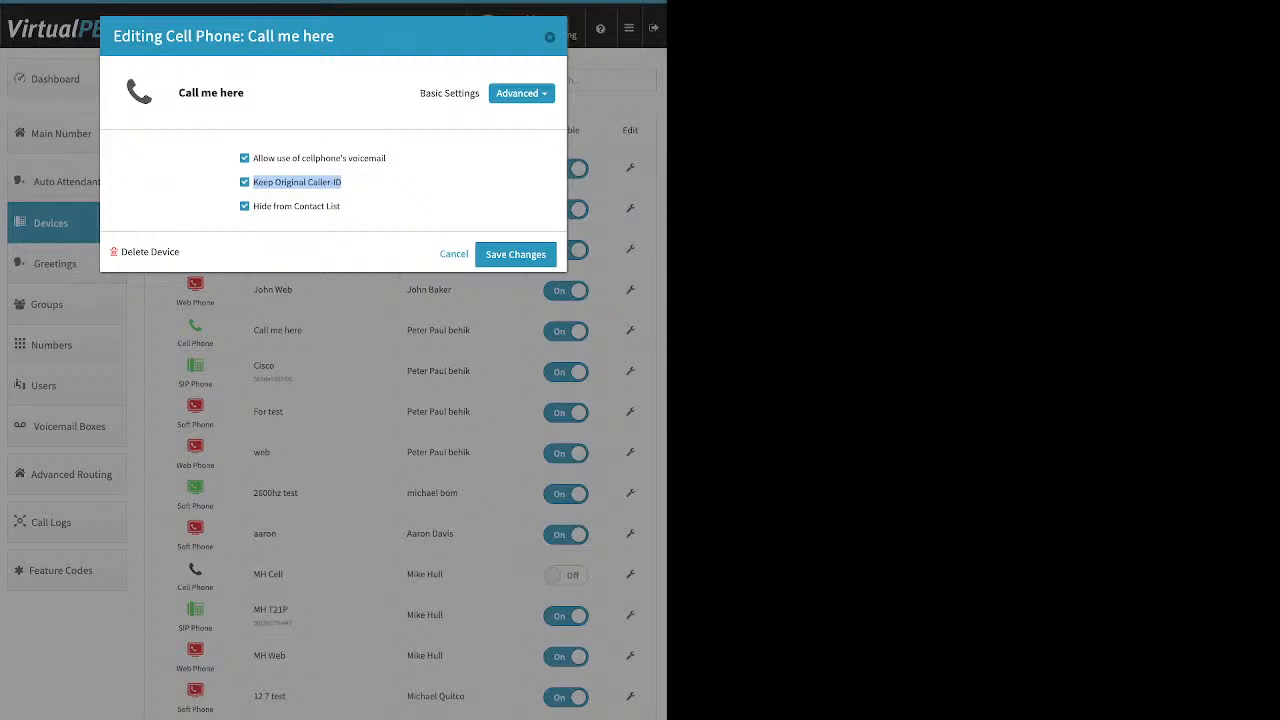
pyautogui.click(385, 184)
pyautogui.click(245, 182)
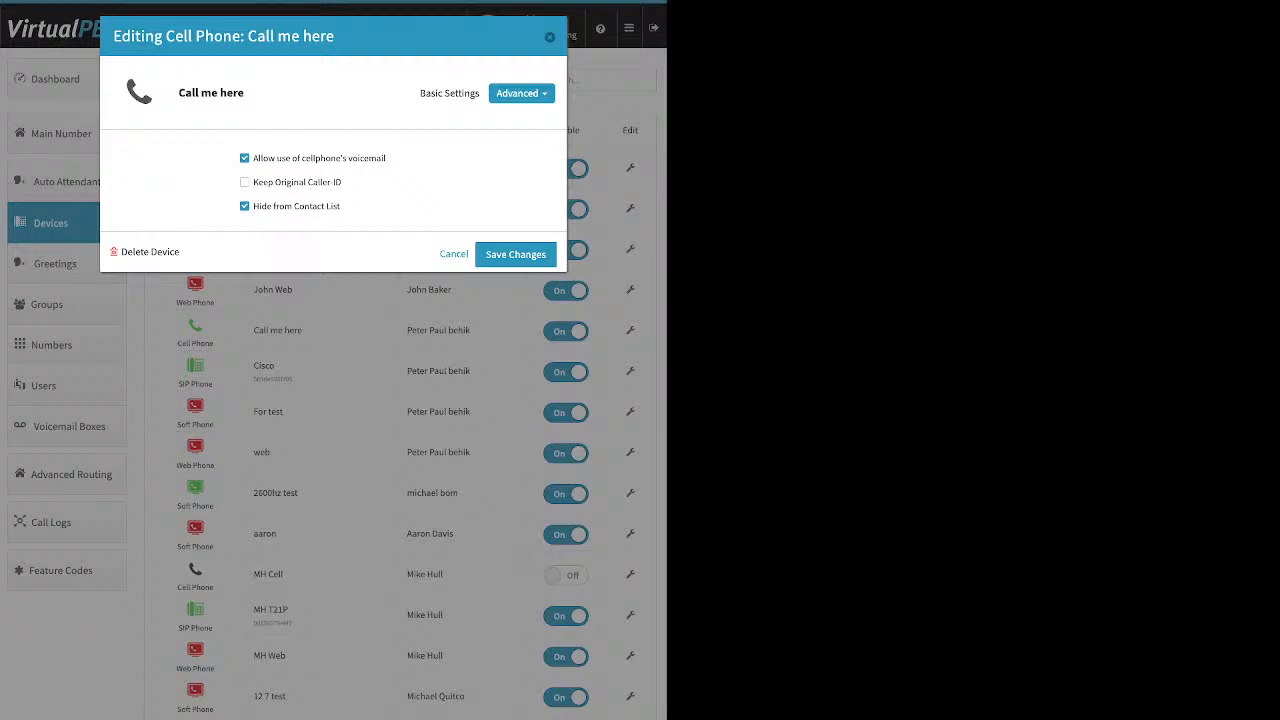
pyautogui.press('Escape')
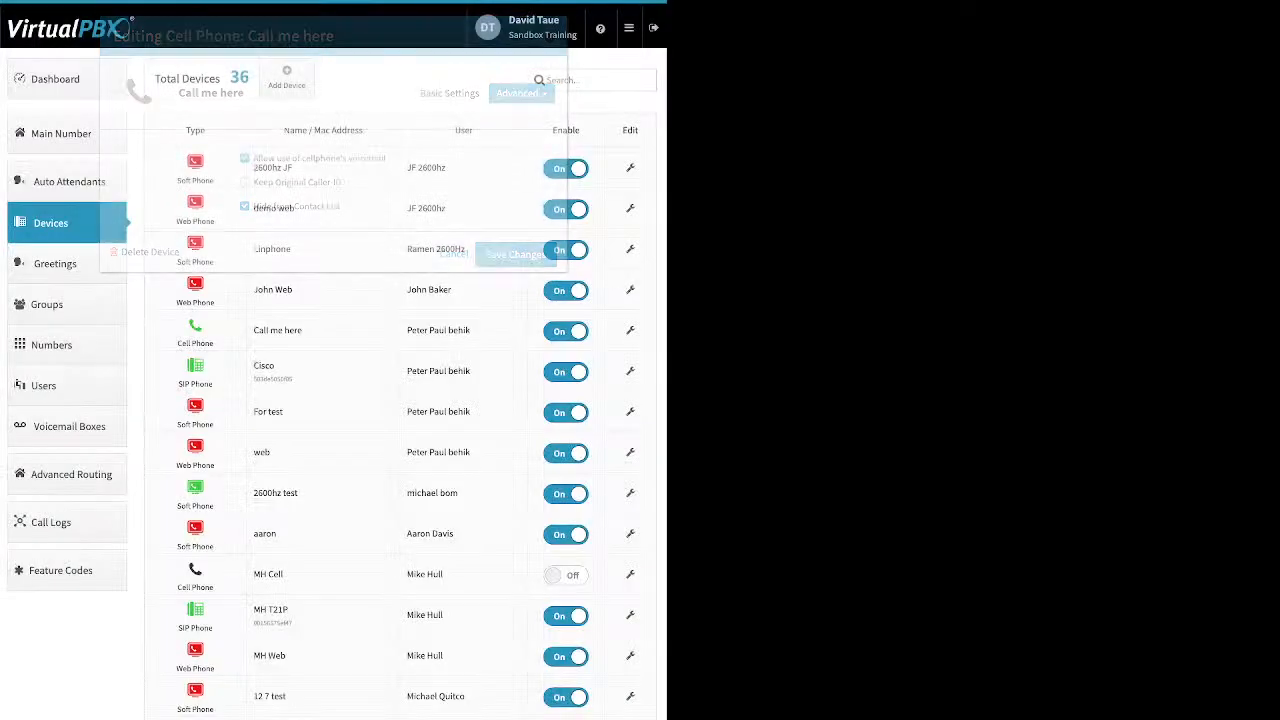
pyautogui.click(62, 134)
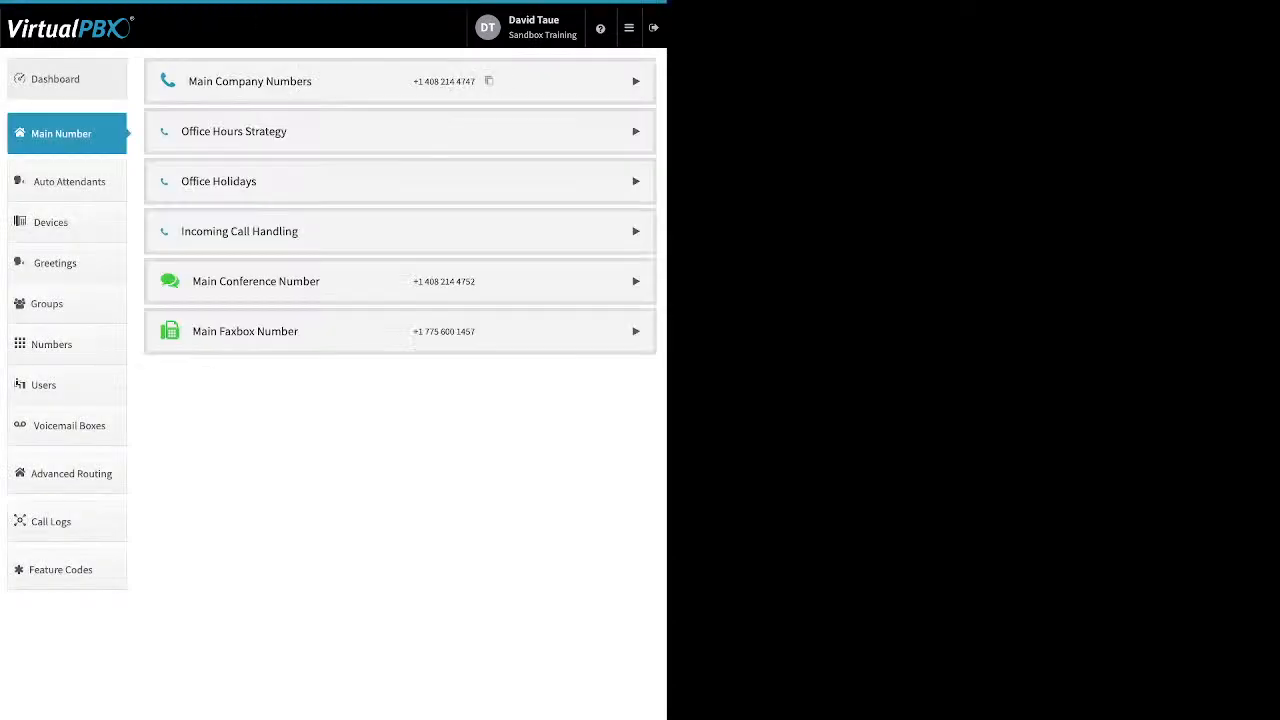
# - Check the Company Caller ID settings from the dashboard, close them, and return to Devices
pyautogui.click(62, 79)
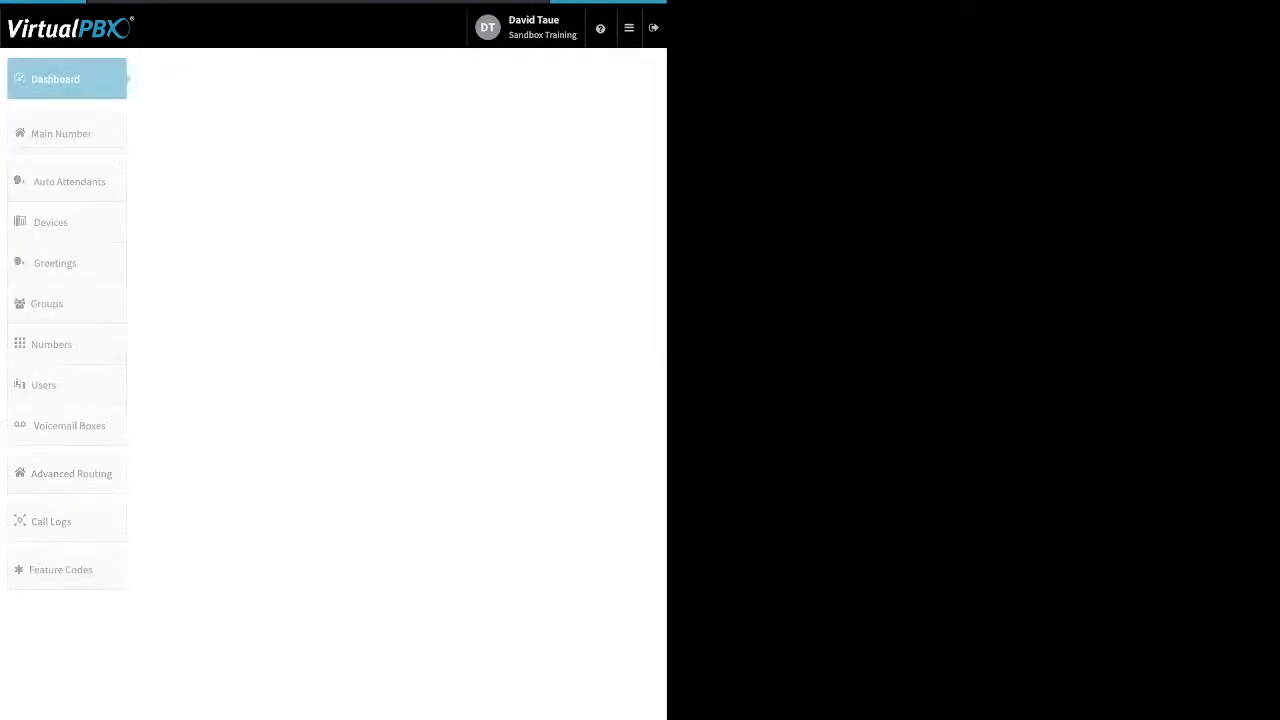
pyautogui.click(464, 79)
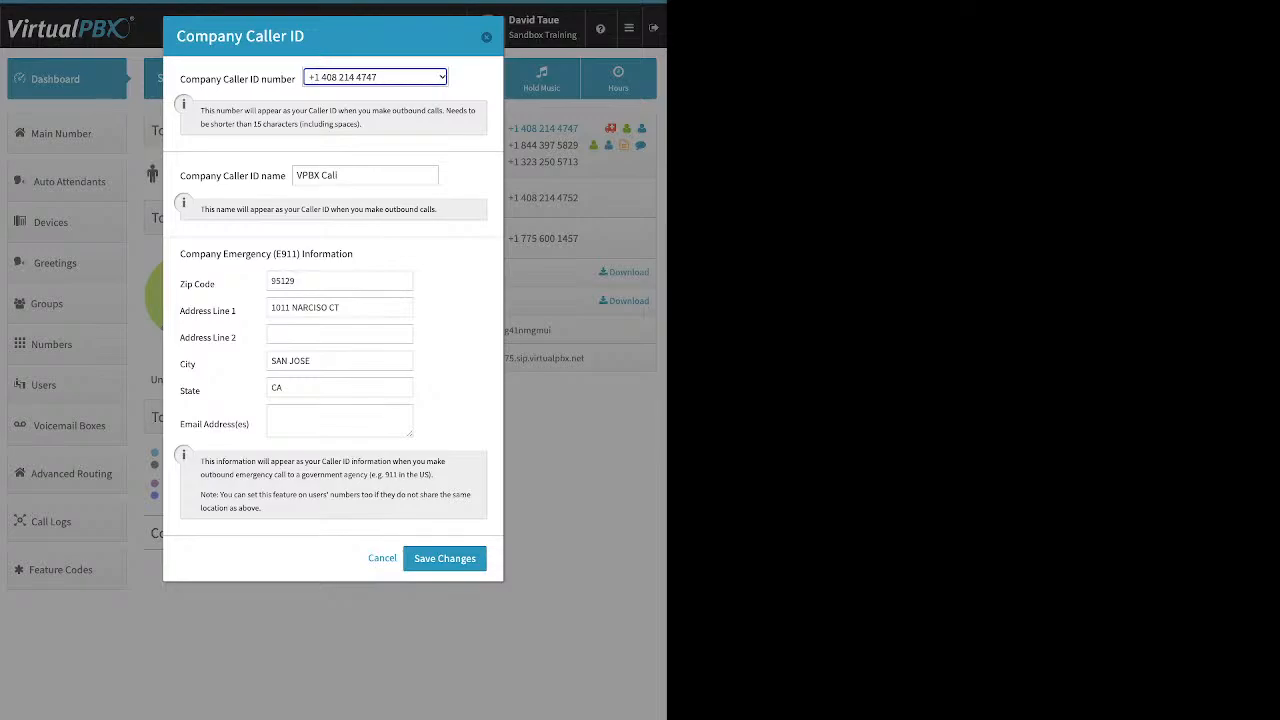
pyautogui.click(486, 37)
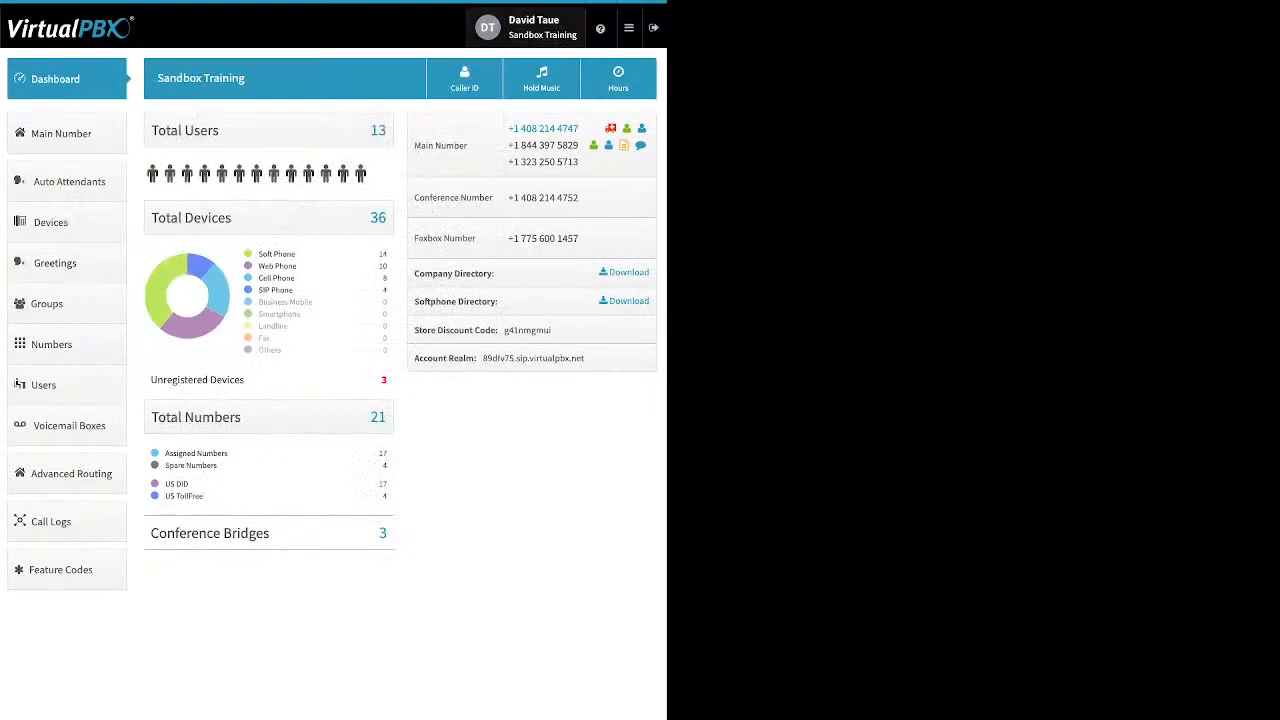
pyautogui.click(67, 222)
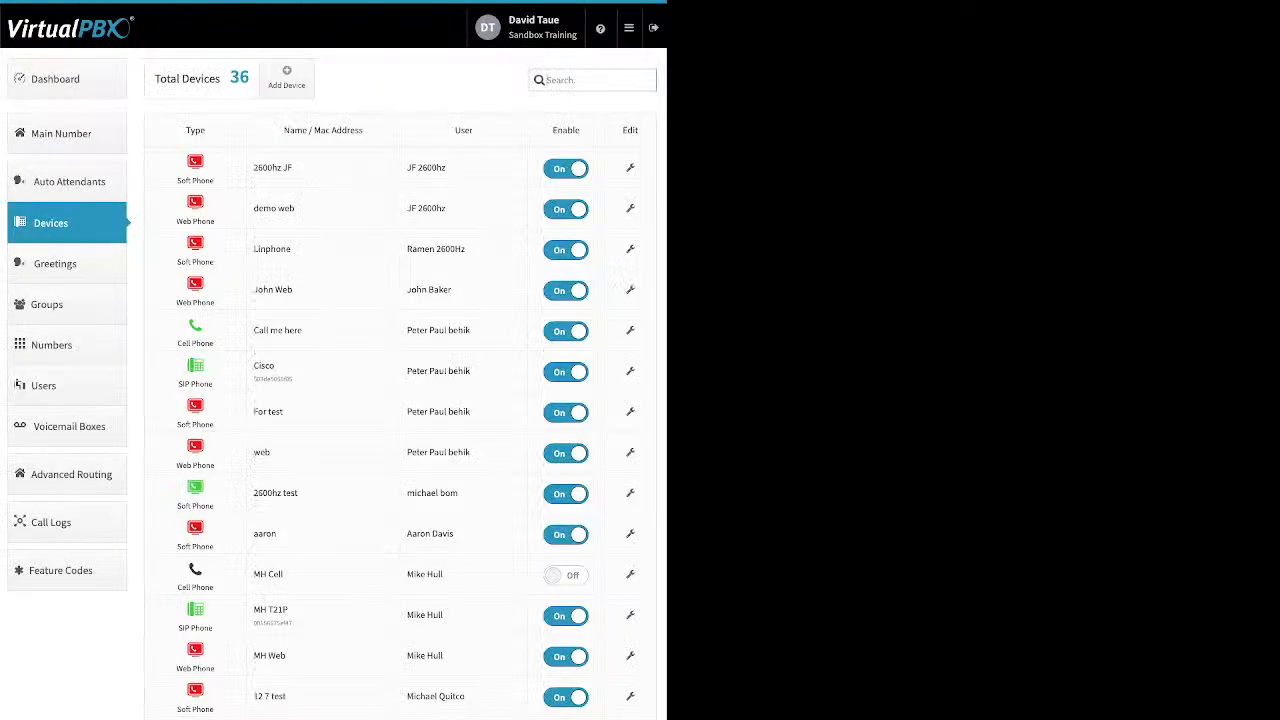
pyautogui.click(286, 77)
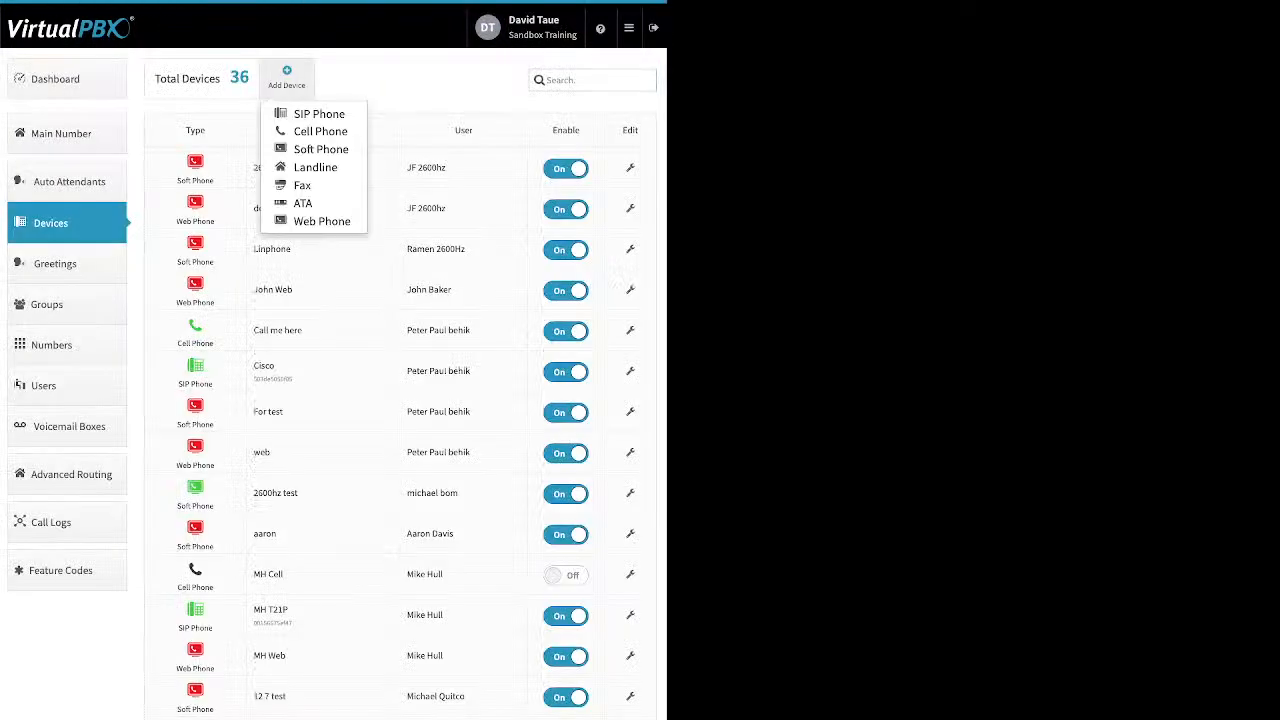
pyautogui.click(321, 149)
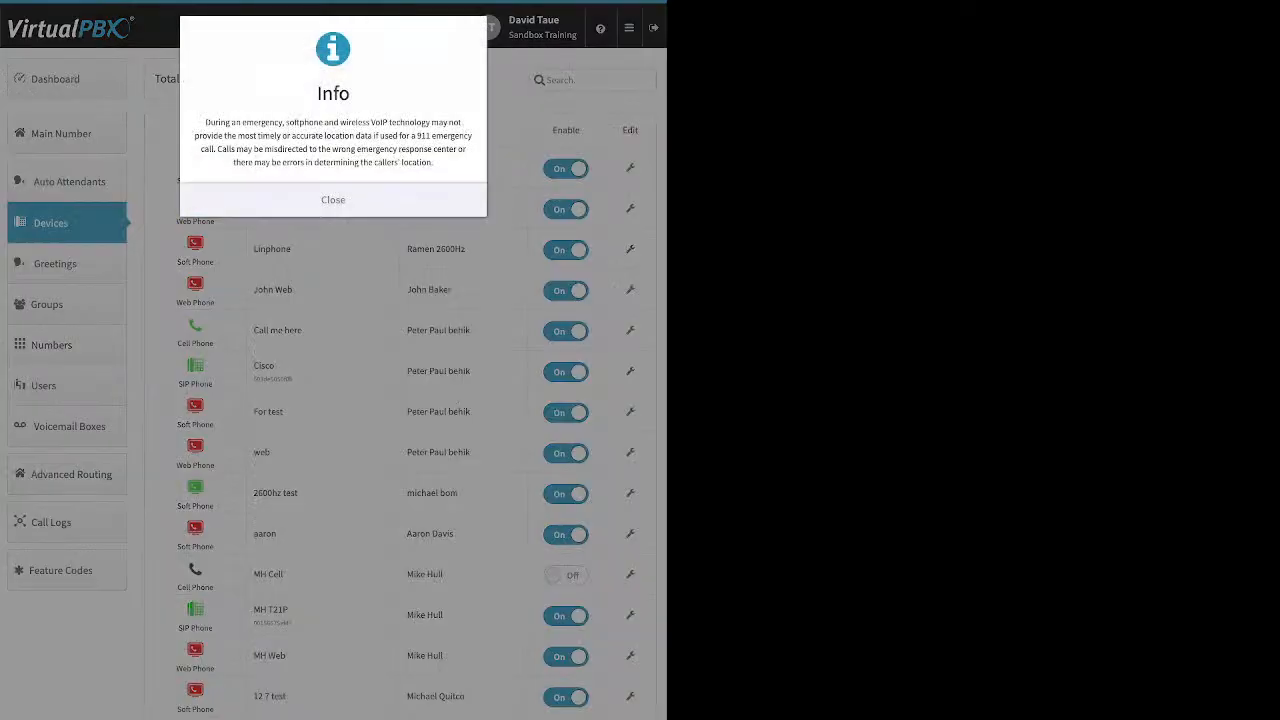
pyautogui.moveTo(205, 122); pyautogui.dragTo(433, 162)
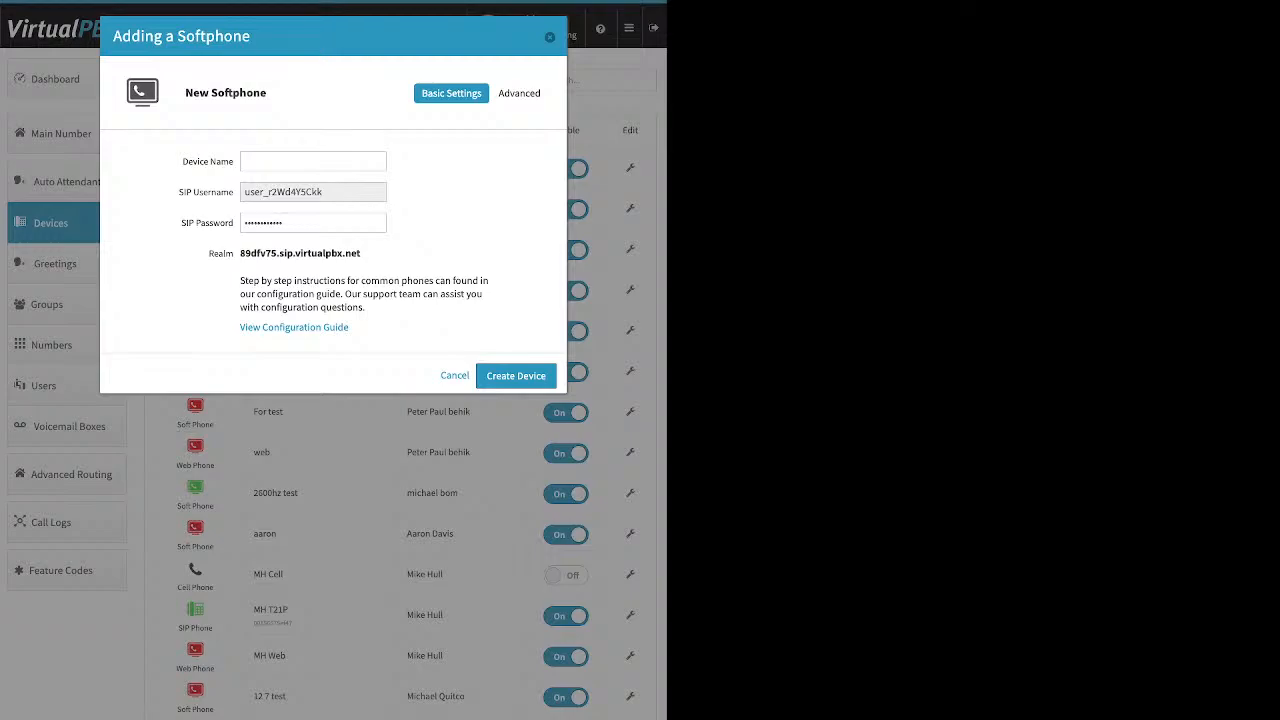
pyautogui.click(313, 161)
pyautogui.moveTo(334, 192); pyautogui.dragTo(243, 192)
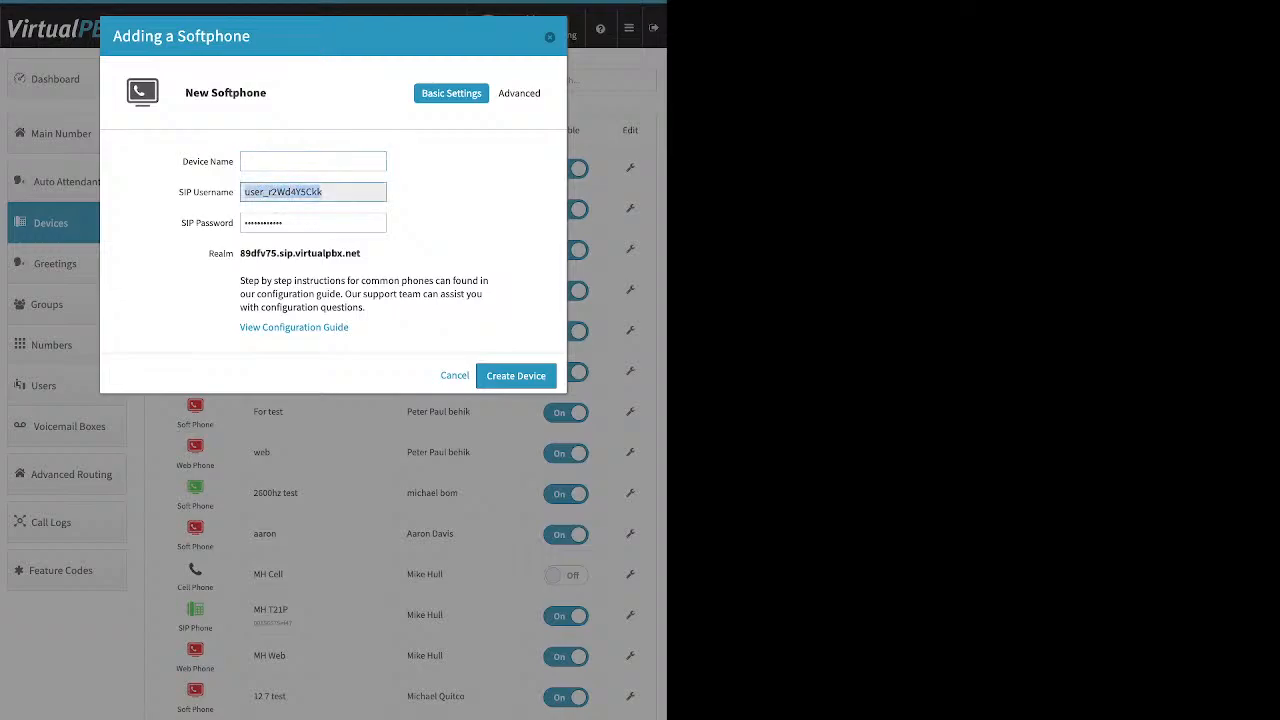
pyautogui.click(304, 223)
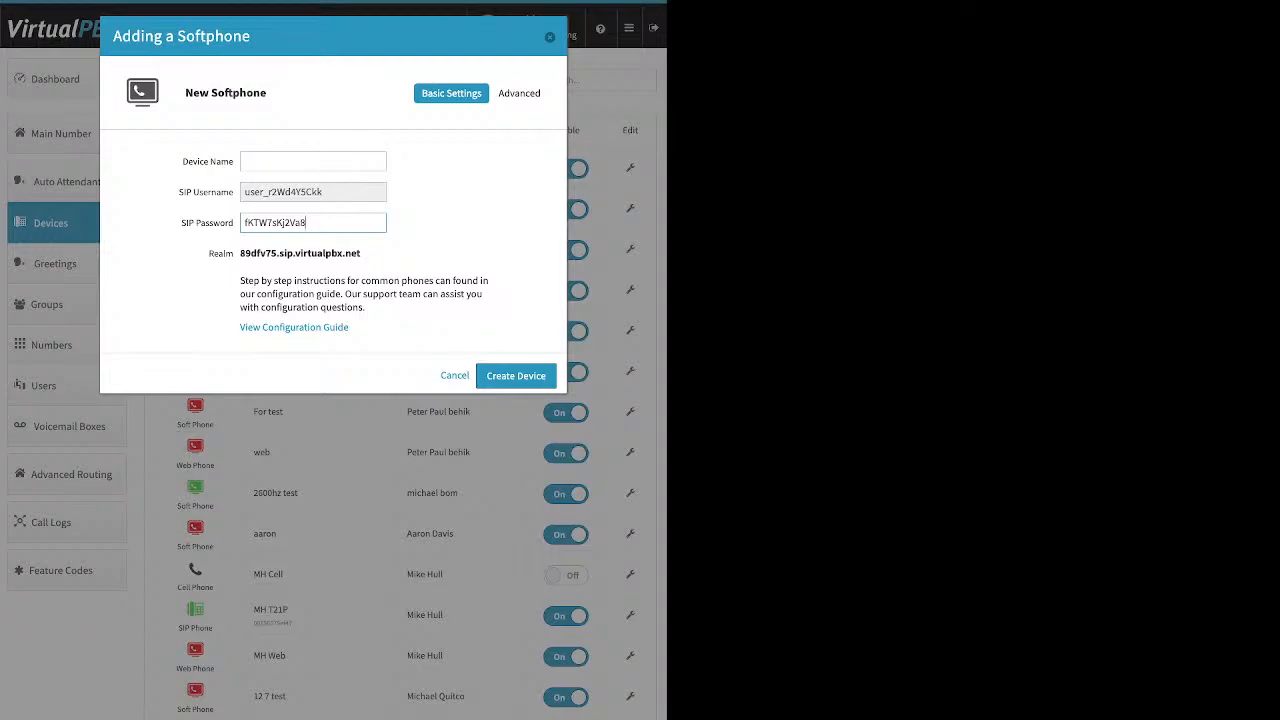
pyautogui.moveTo(307, 223); pyautogui.dragTo(243, 223)
pyautogui.moveTo(361, 253); pyautogui.dragTo(226, 253)
pyautogui.moveTo(361, 253); pyautogui.dragTo(240, 253)
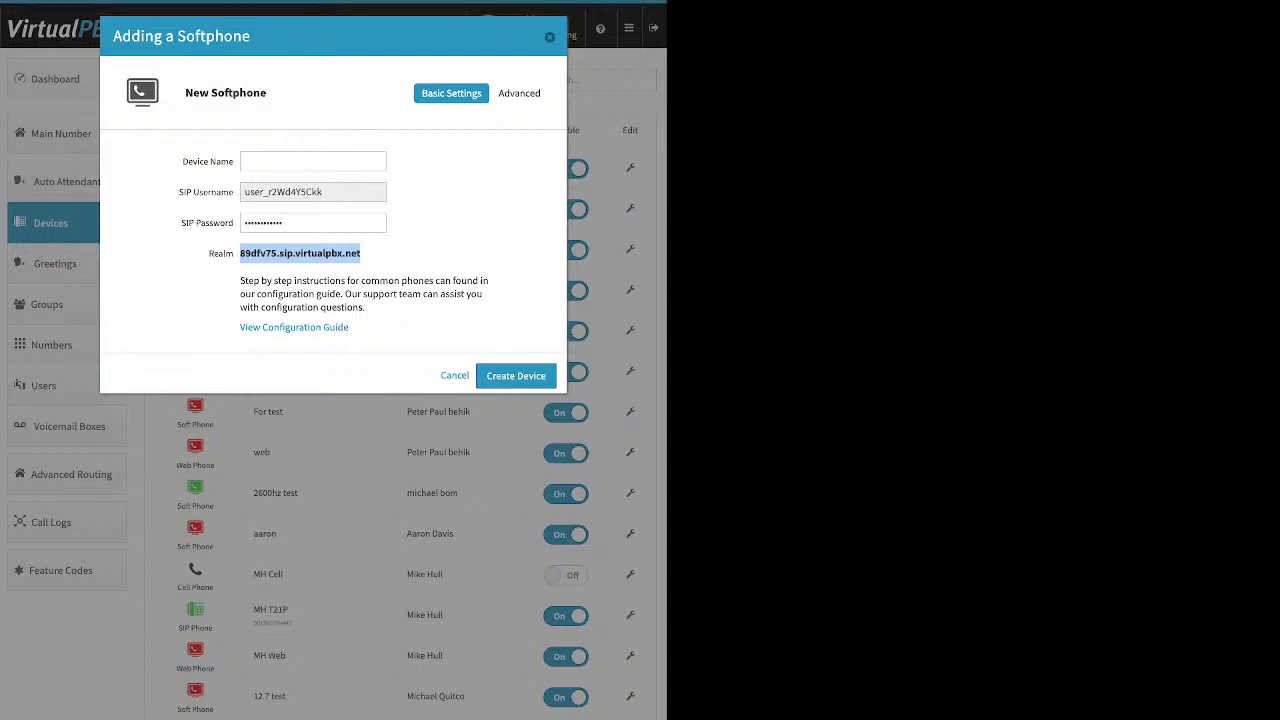
pyautogui.press('Escape')
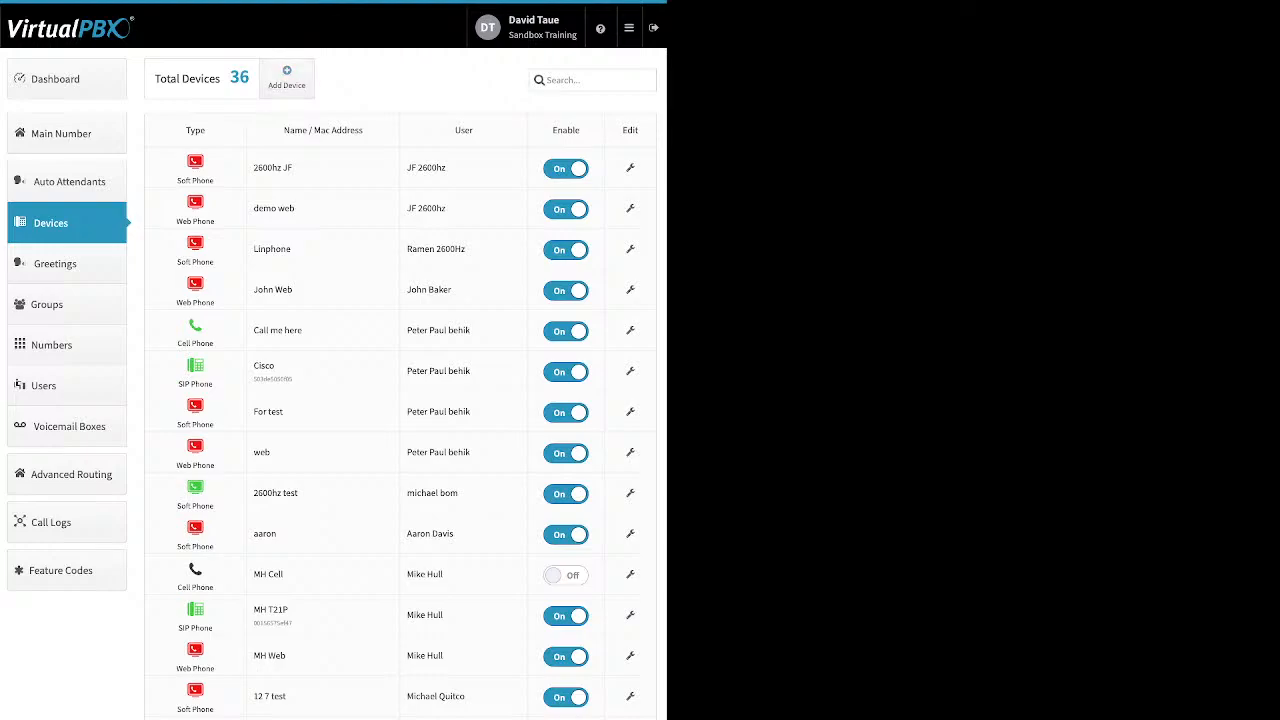
# - Preview the new ATA device form without creating it, then start adding a Web Phone
pyautogui.click(287, 77)
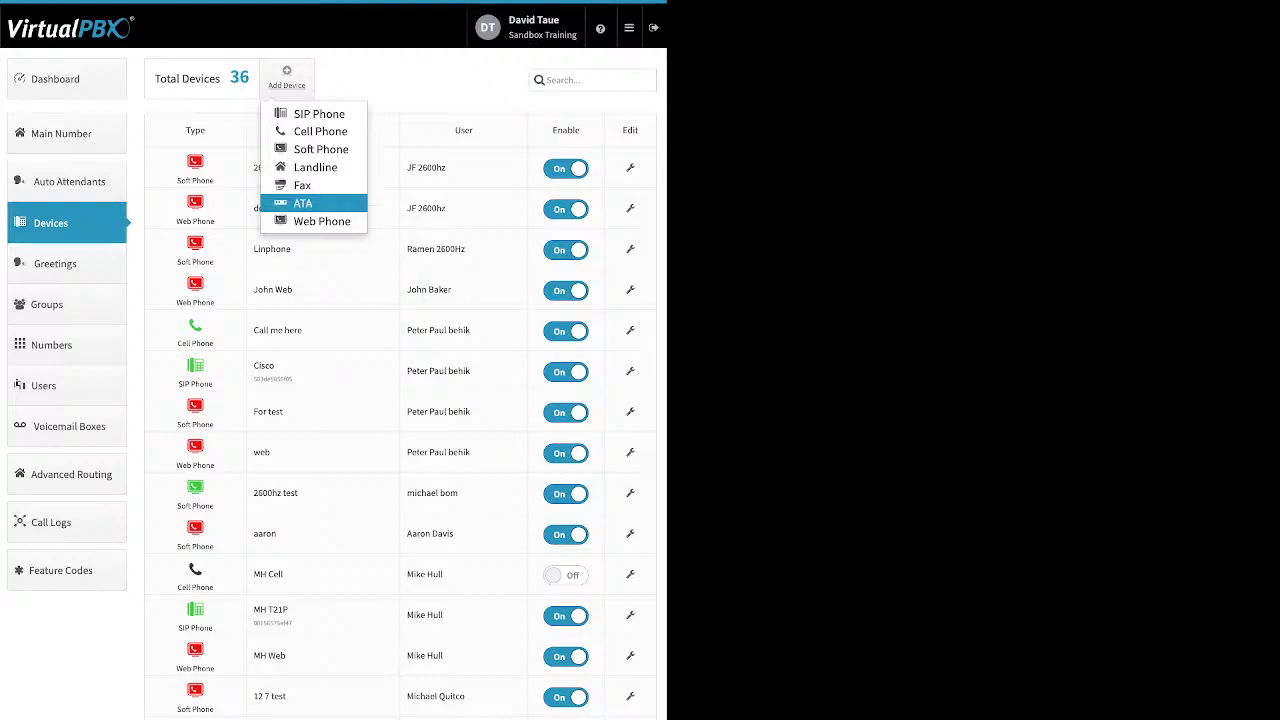
pyautogui.click(303, 203)
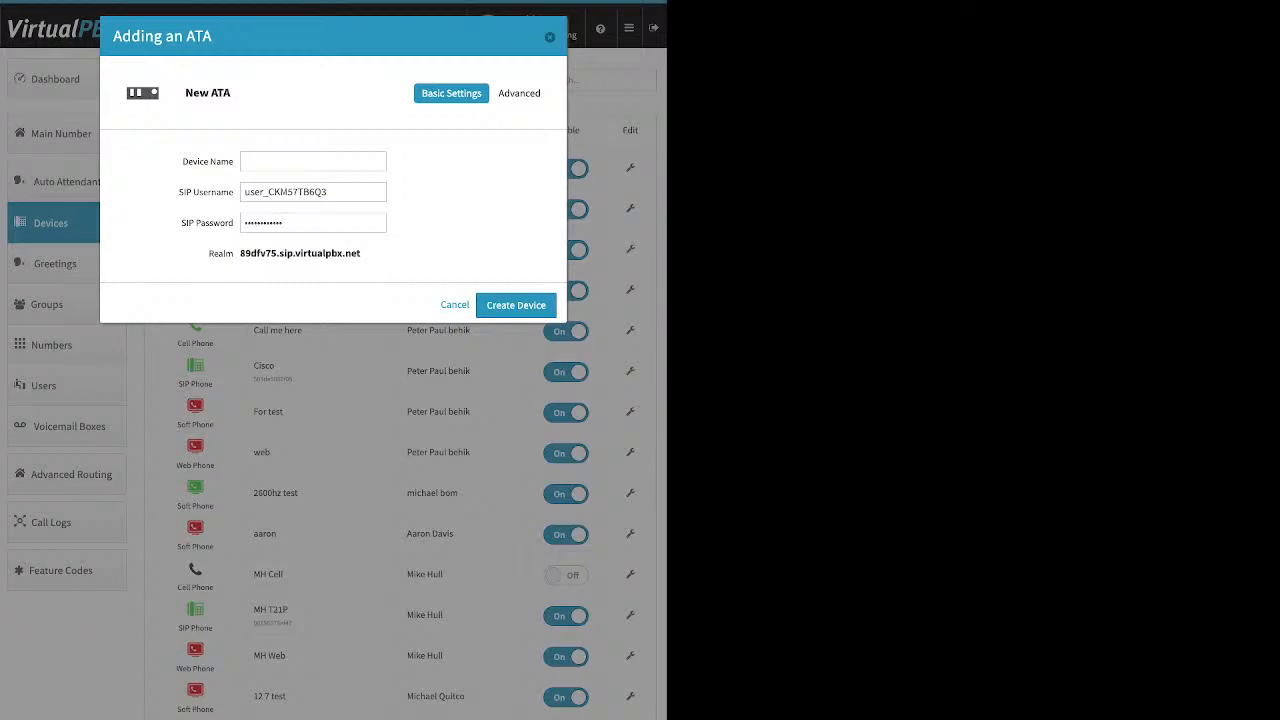
pyautogui.click(549, 37)
pyautogui.click(286, 77)
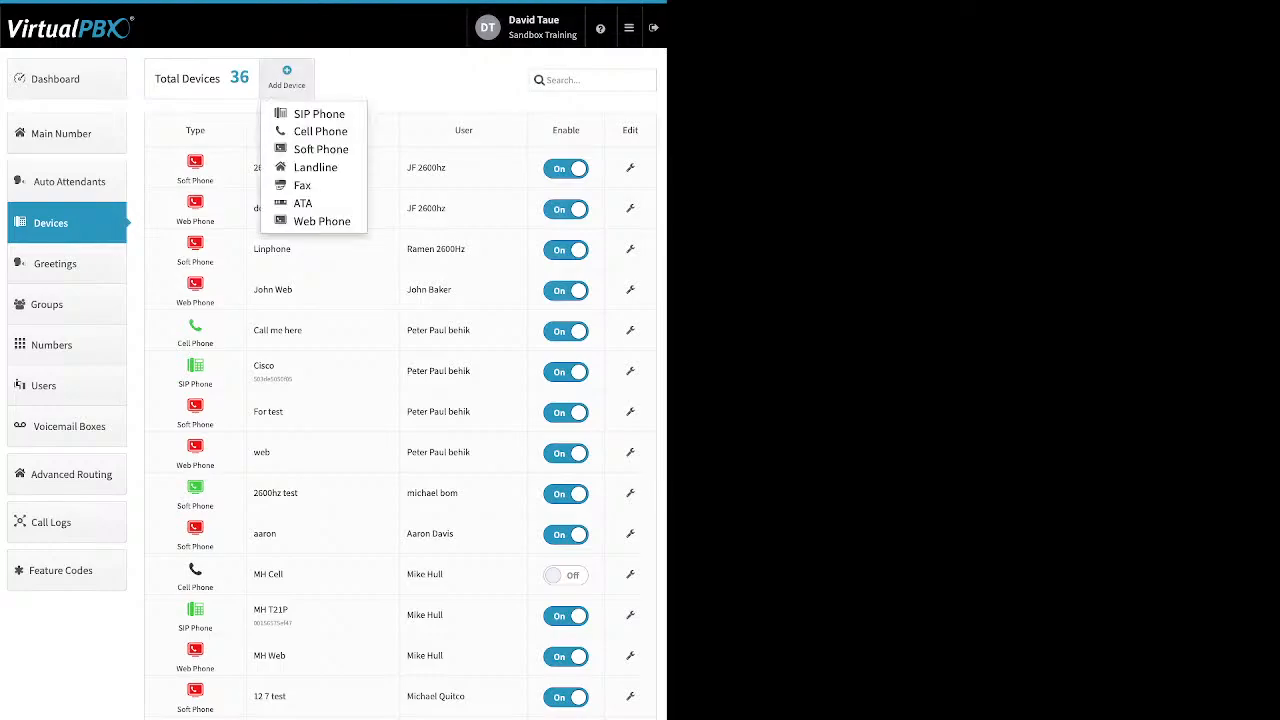
pyautogui.click(321, 221)
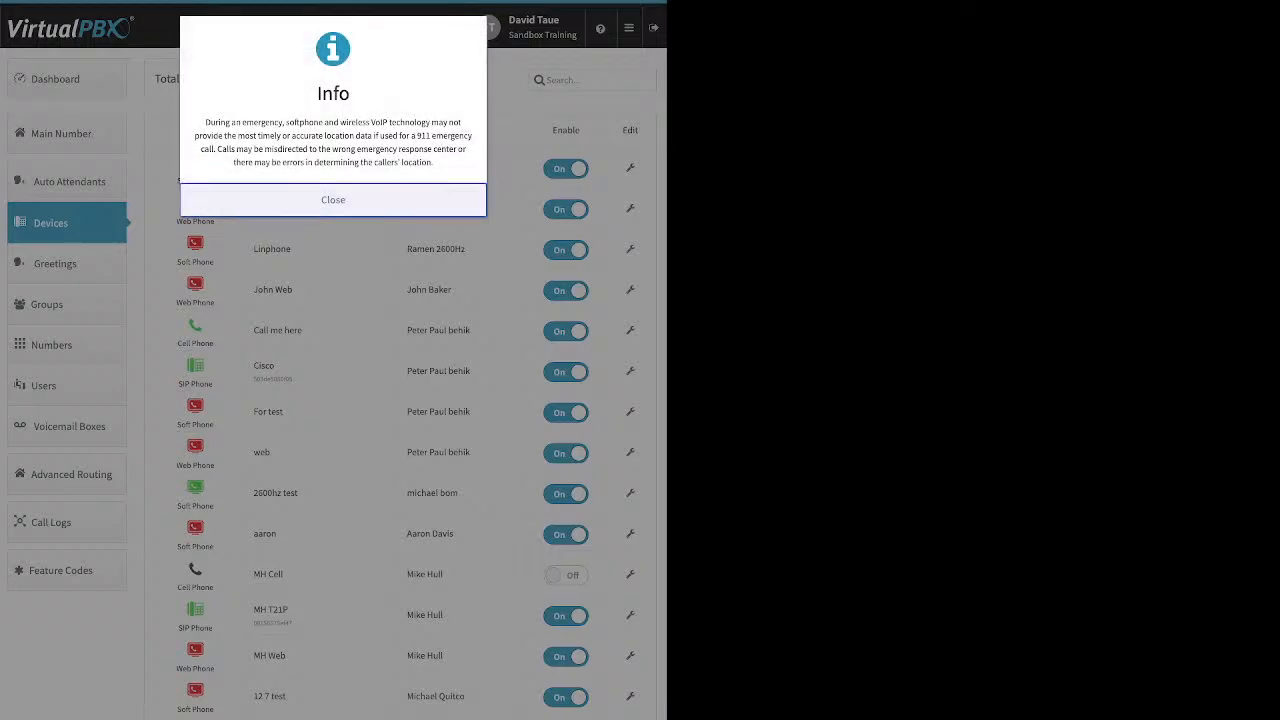
# - Dismiss the 911 warning and close the Adding a Webphone form without creating a device
pyautogui.click(333, 200)
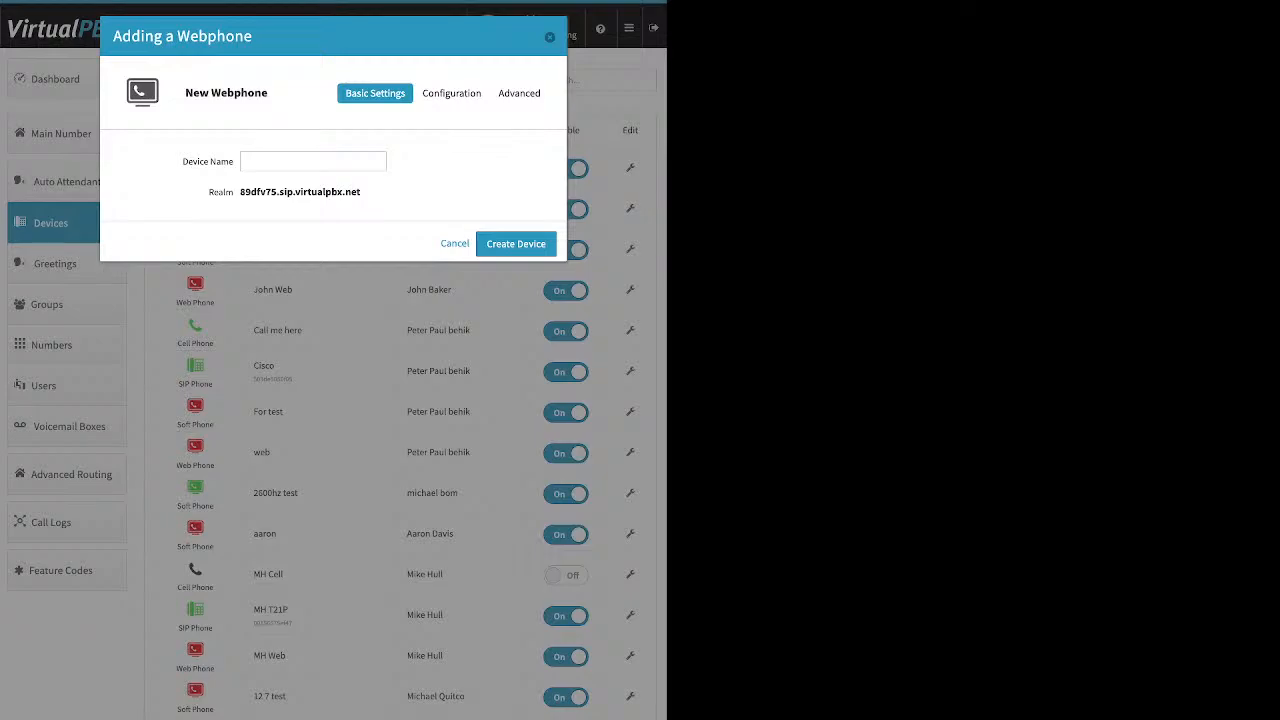
pyautogui.press('Escape')
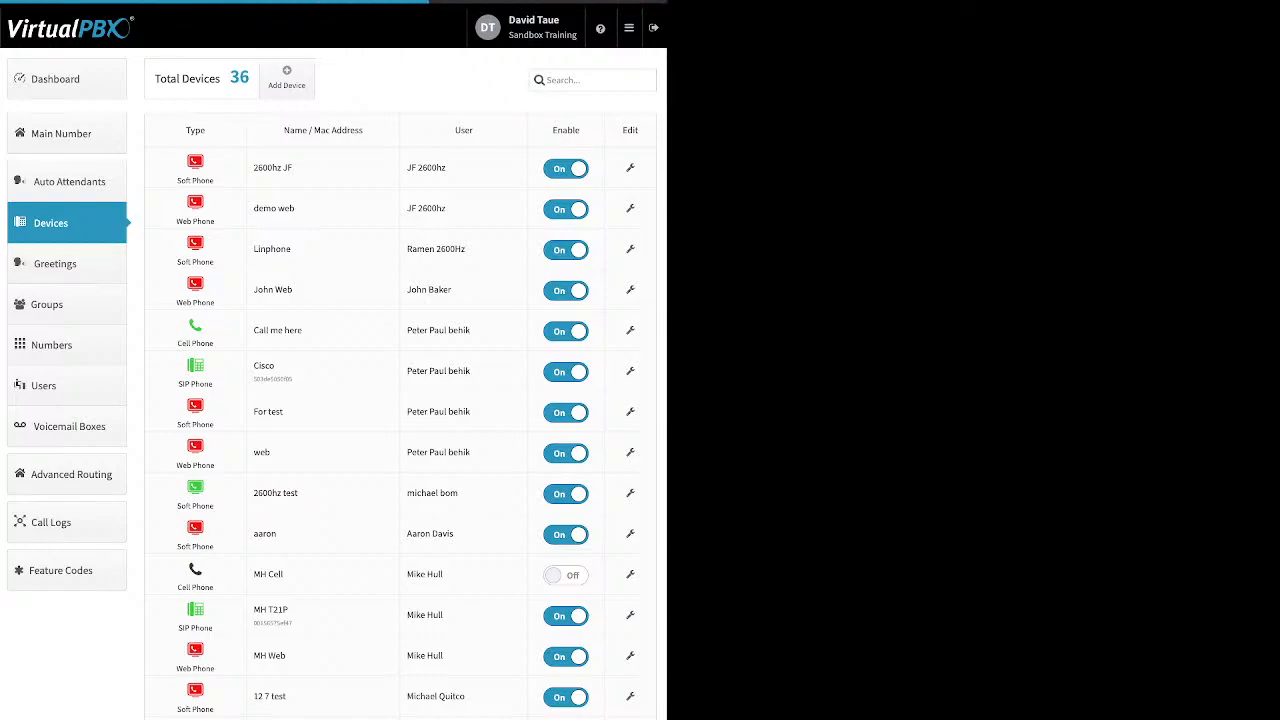
pyautogui.click(630, 371)
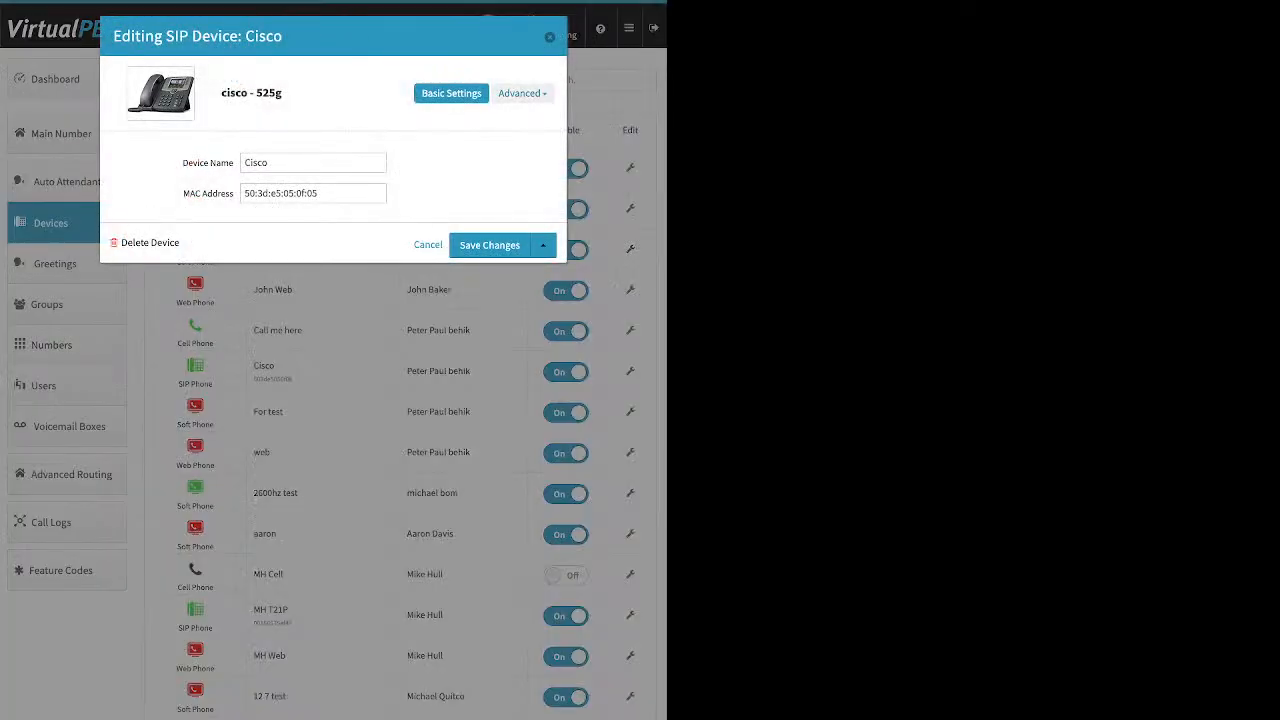
pyautogui.click(523, 93)
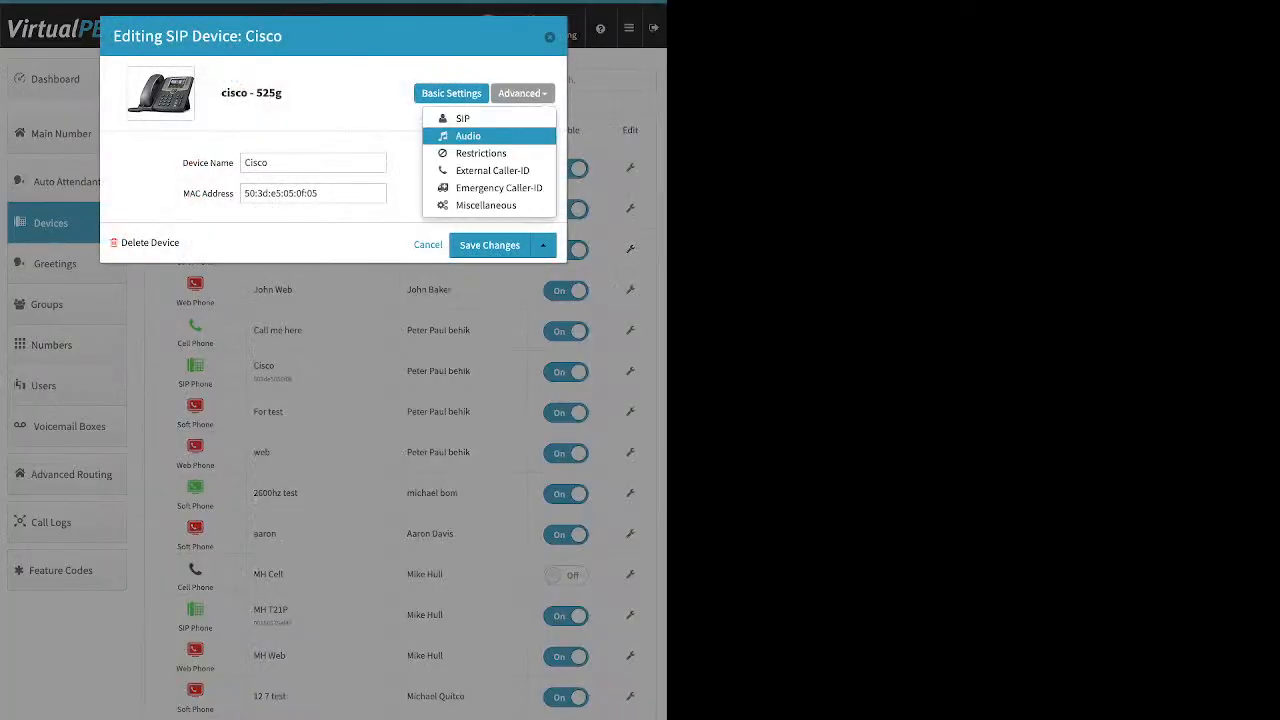
pyautogui.click(468, 135)
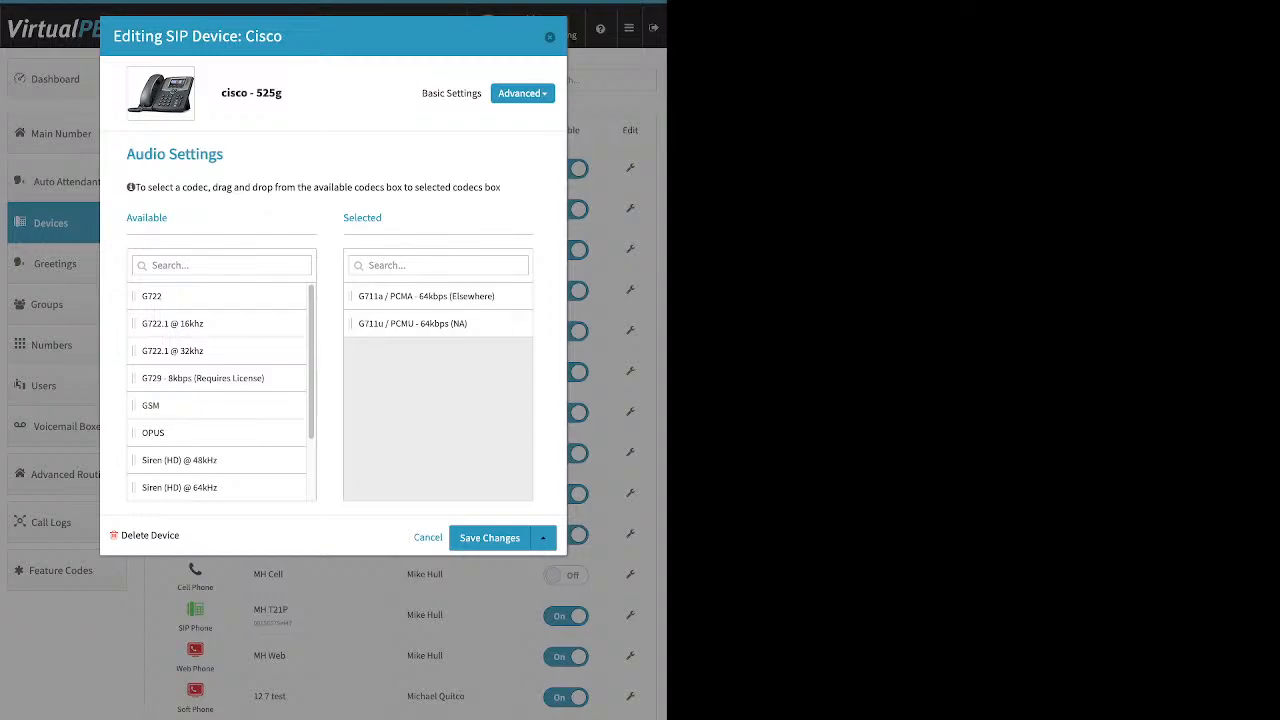
pyautogui.press('Escape')
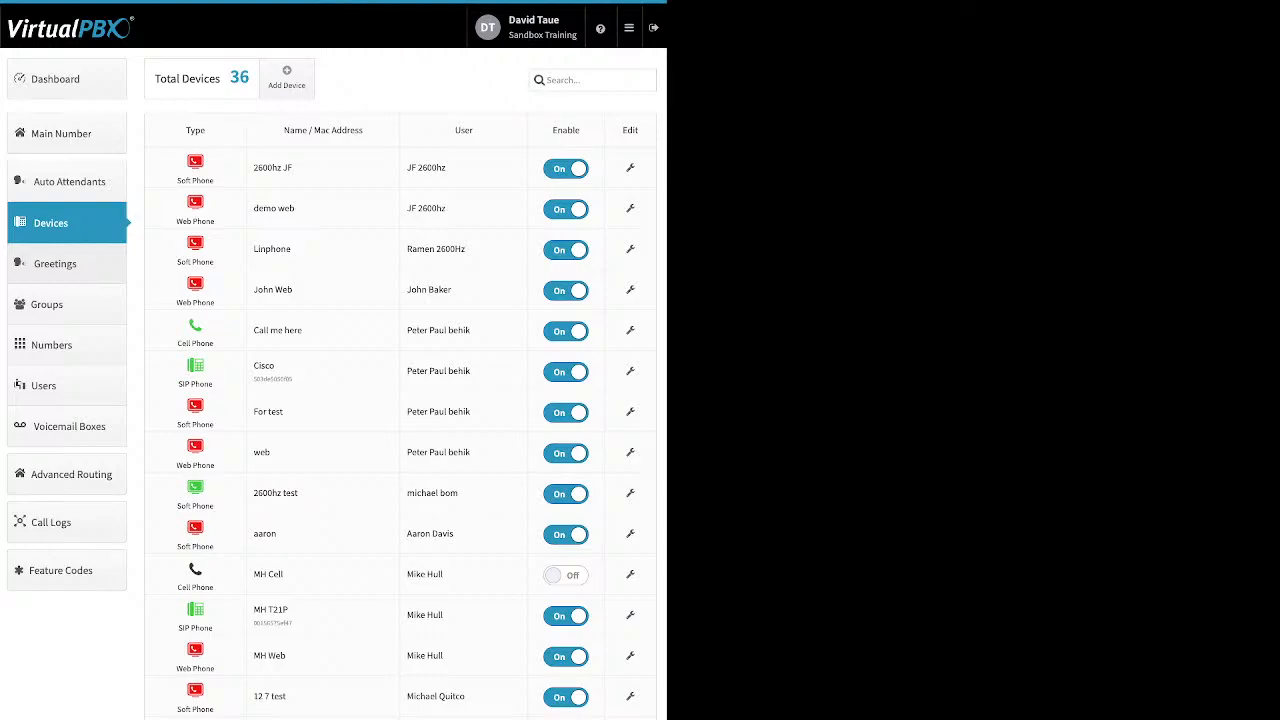
pyautogui.click(66, 264)
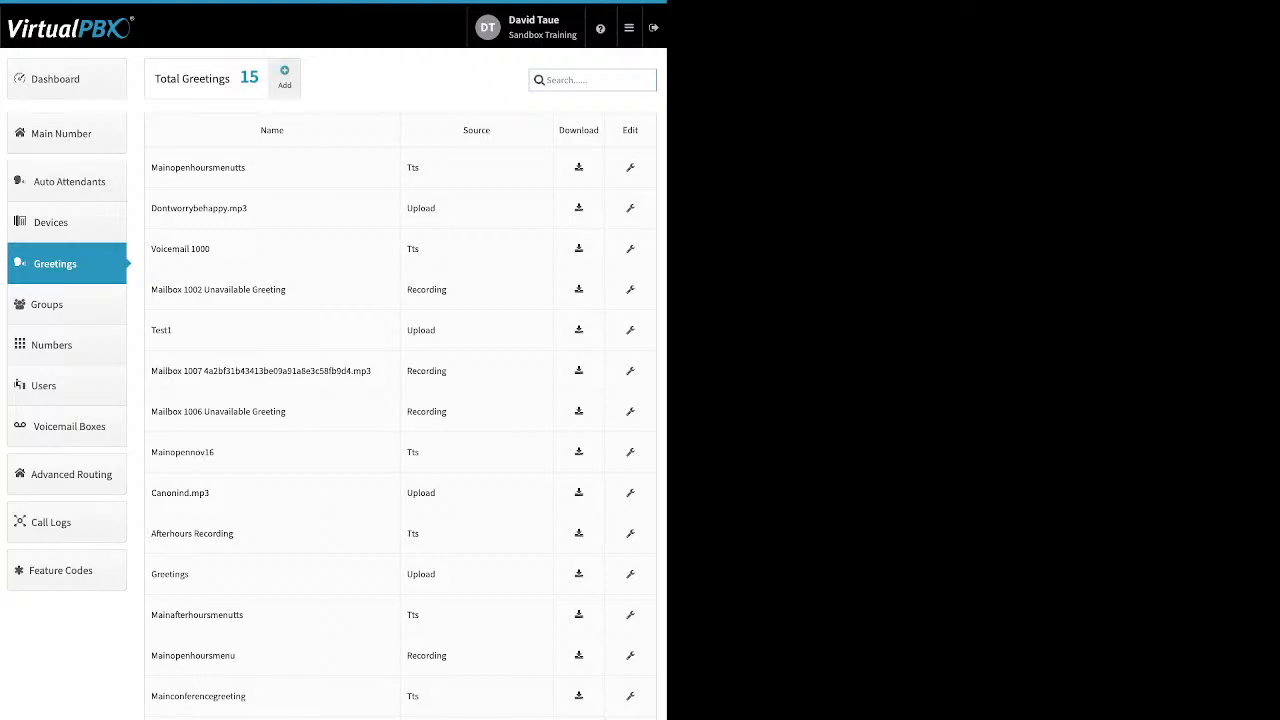
# - From the Greetings list, start adding a new greeting
pyautogui.click(284, 75)
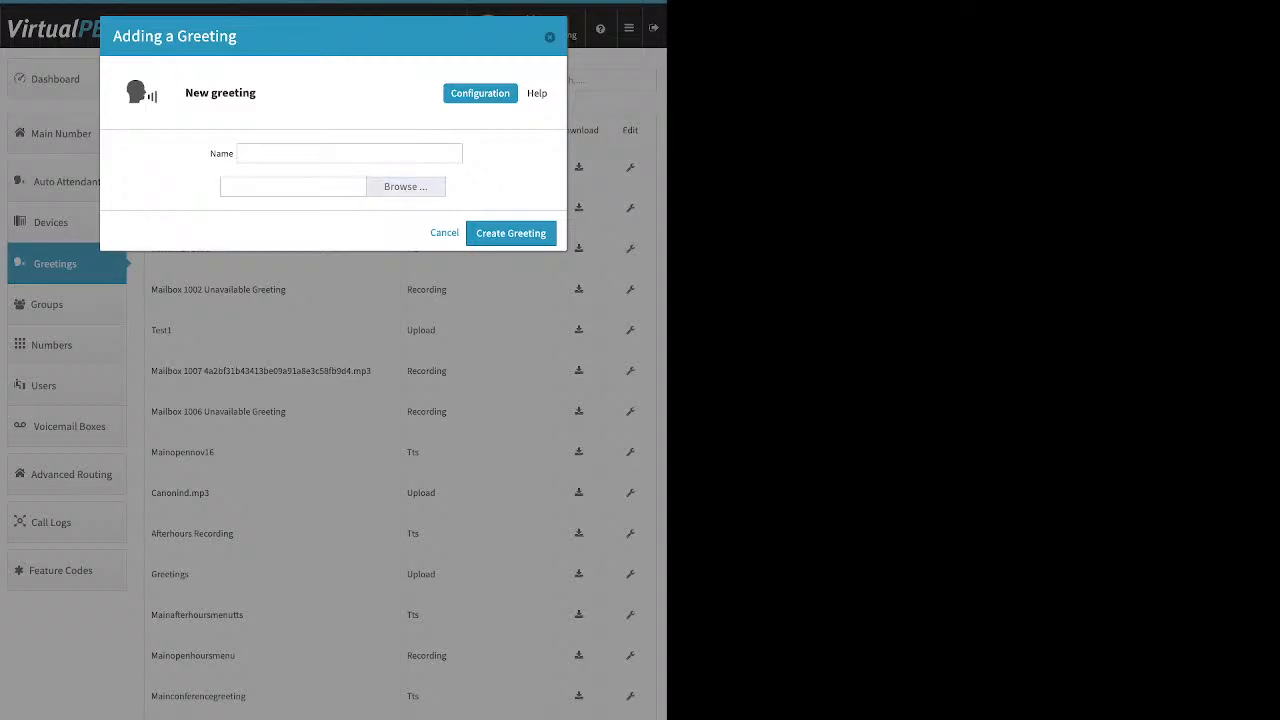
# - Cancel the new-greeting form without choosing a file, then review the Tts and Upload source entries
pyautogui.click(406, 187)
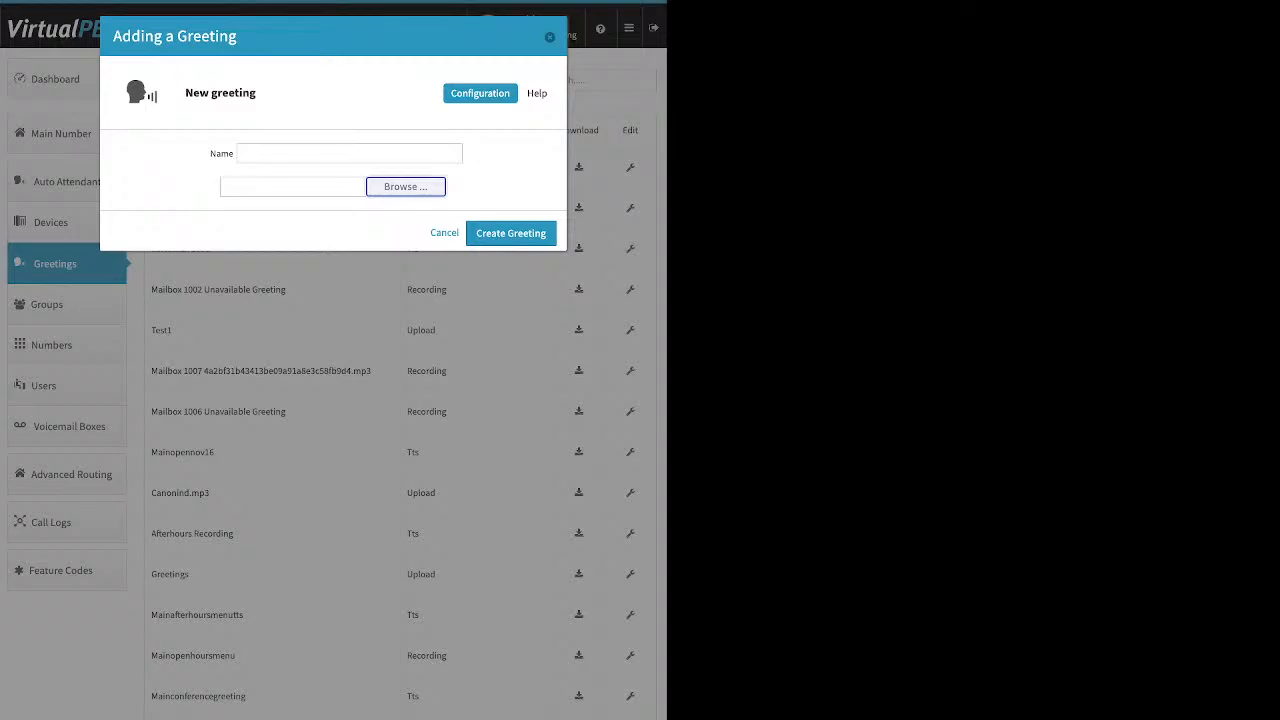
pyautogui.click(444, 233)
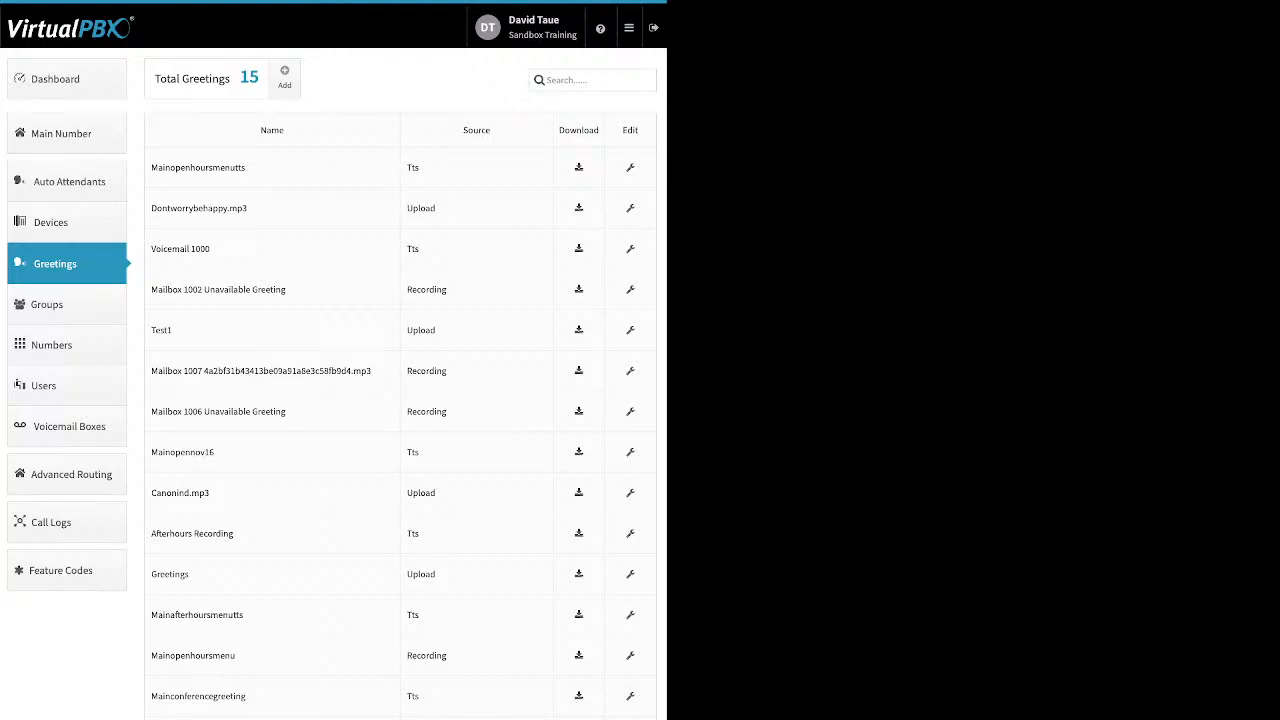
pyautogui.moveTo(420, 168); pyautogui.dragTo(406, 168)
pyautogui.moveTo(436, 208); pyautogui.dragTo(406, 208)
# - Check the Mailbox 1002 greeting's Recording source and close the MainOpenHoursMenuTTS editor
pyautogui.moveTo(447, 290); pyautogui.dragTo(406, 290)
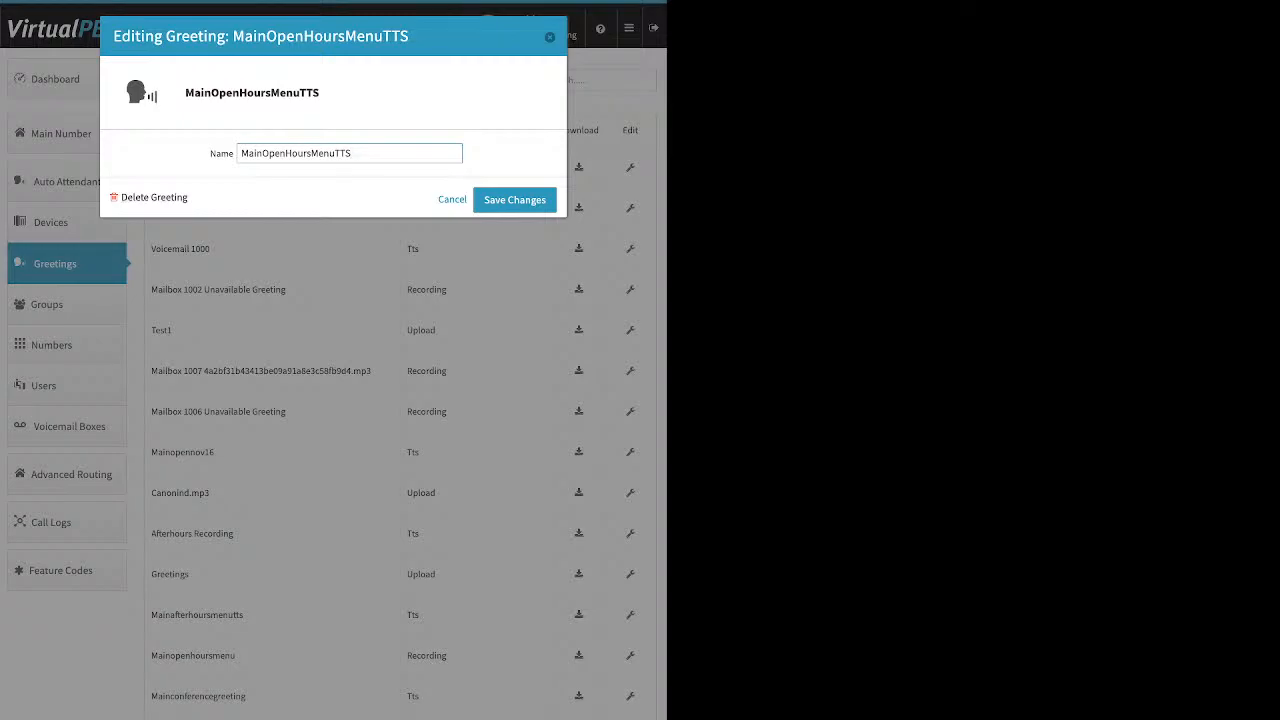
pyautogui.press('Escape')
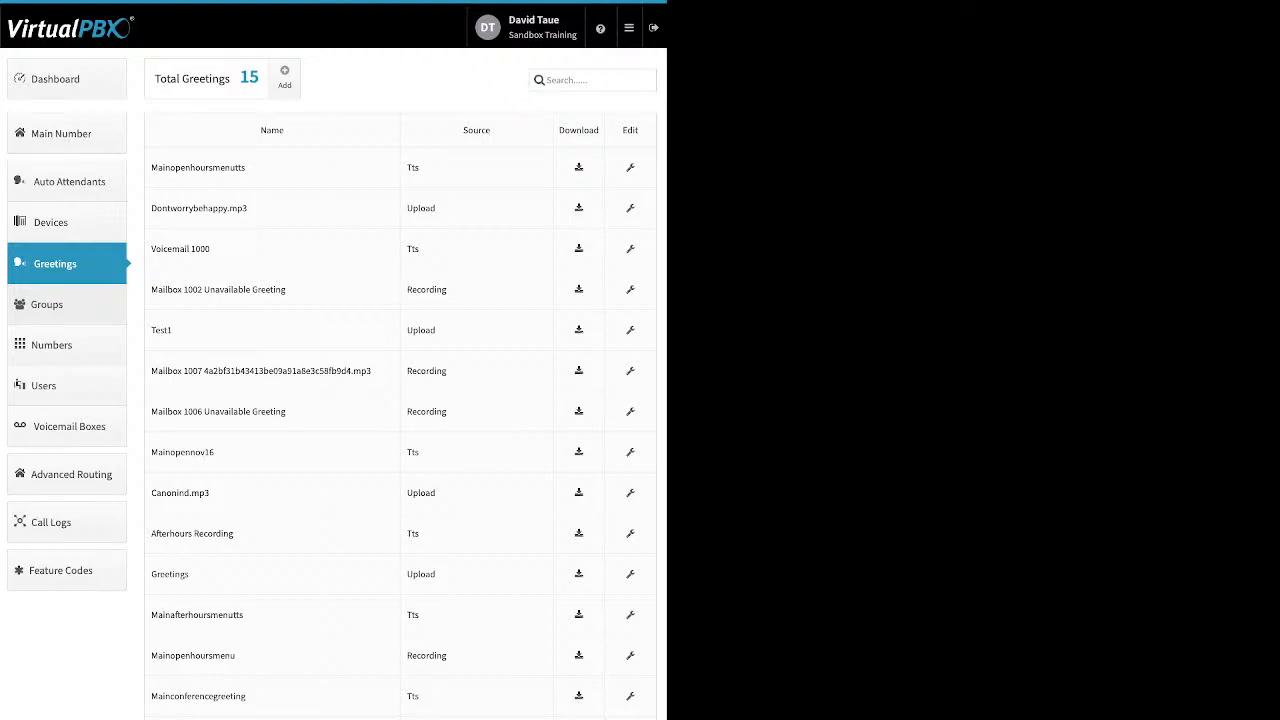
pyautogui.click(46, 304)
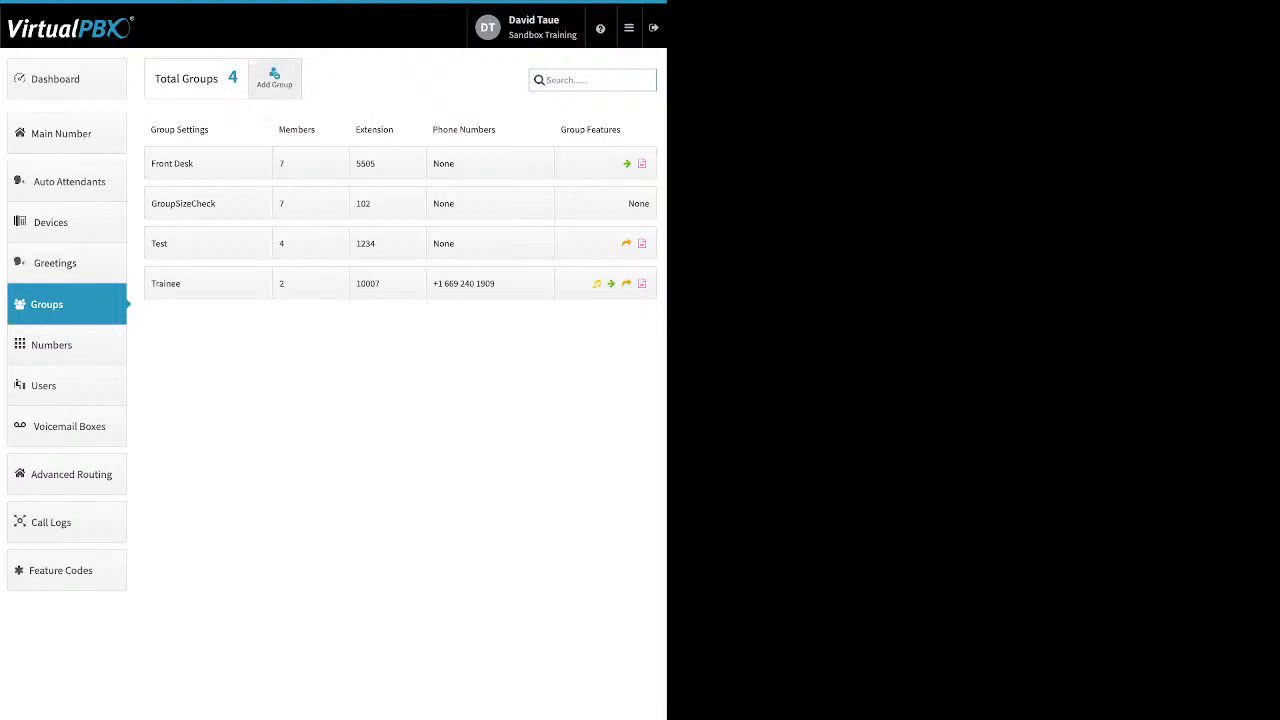
# - Start a new group with four users selected, then close it without creating the group
pyautogui.click(274, 78)
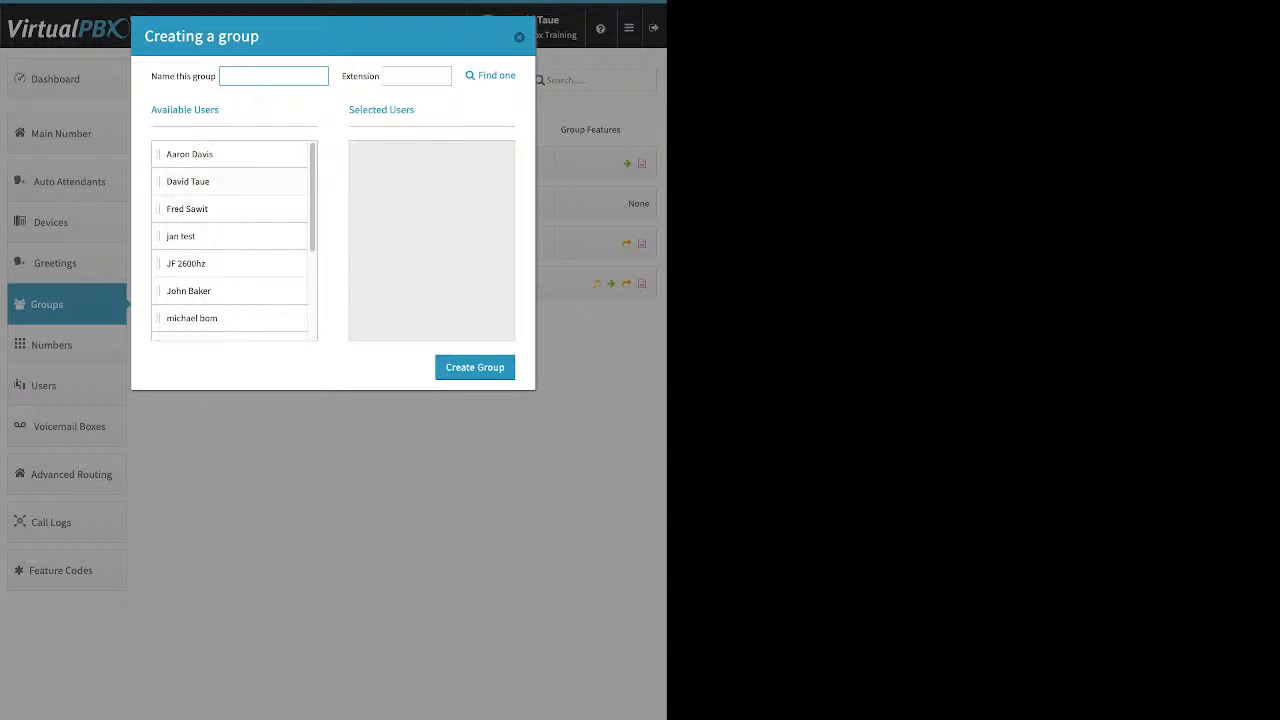
pyautogui.moveTo(220, 154); pyautogui.dragTo(420, 156)
pyautogui.moveTo(220, 181); pyautogui.dragTo(420, 190)
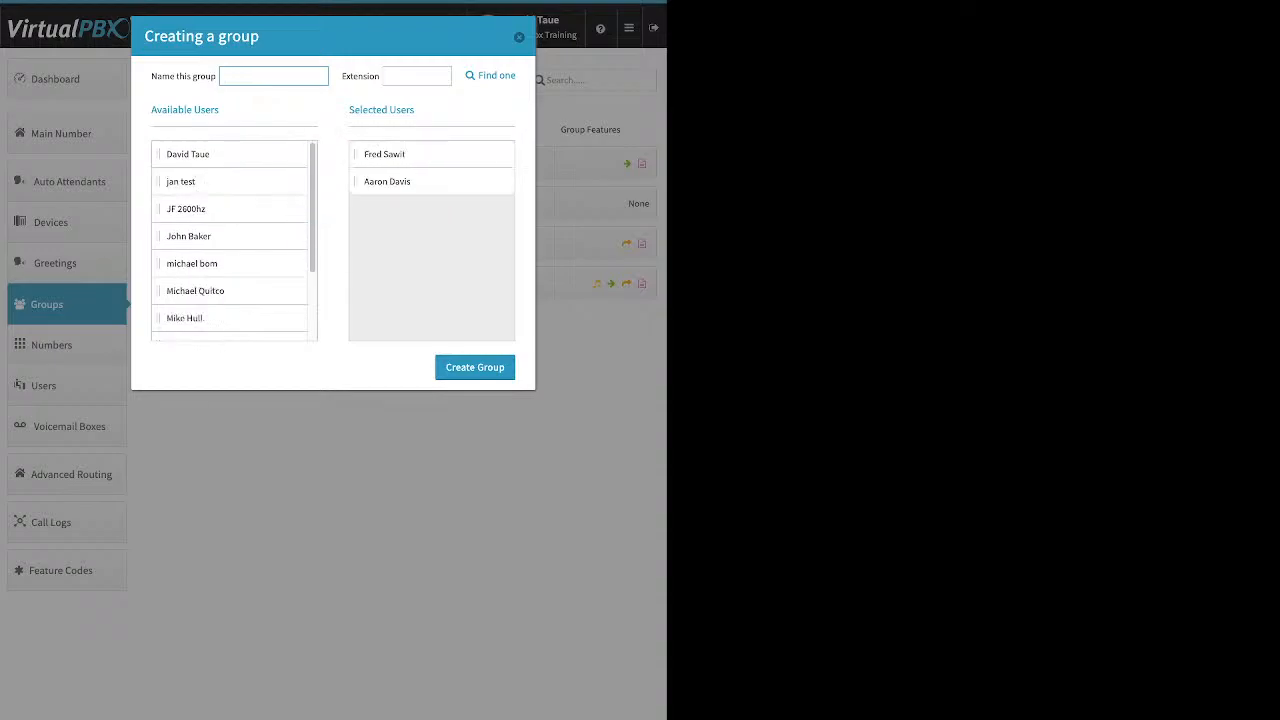
pyautogui.moveTo(220, 236); pyautogui.dragTo(420, 181)
pyautogui.moveTo(200, 290); pyautogui.dragTo(420, 208)
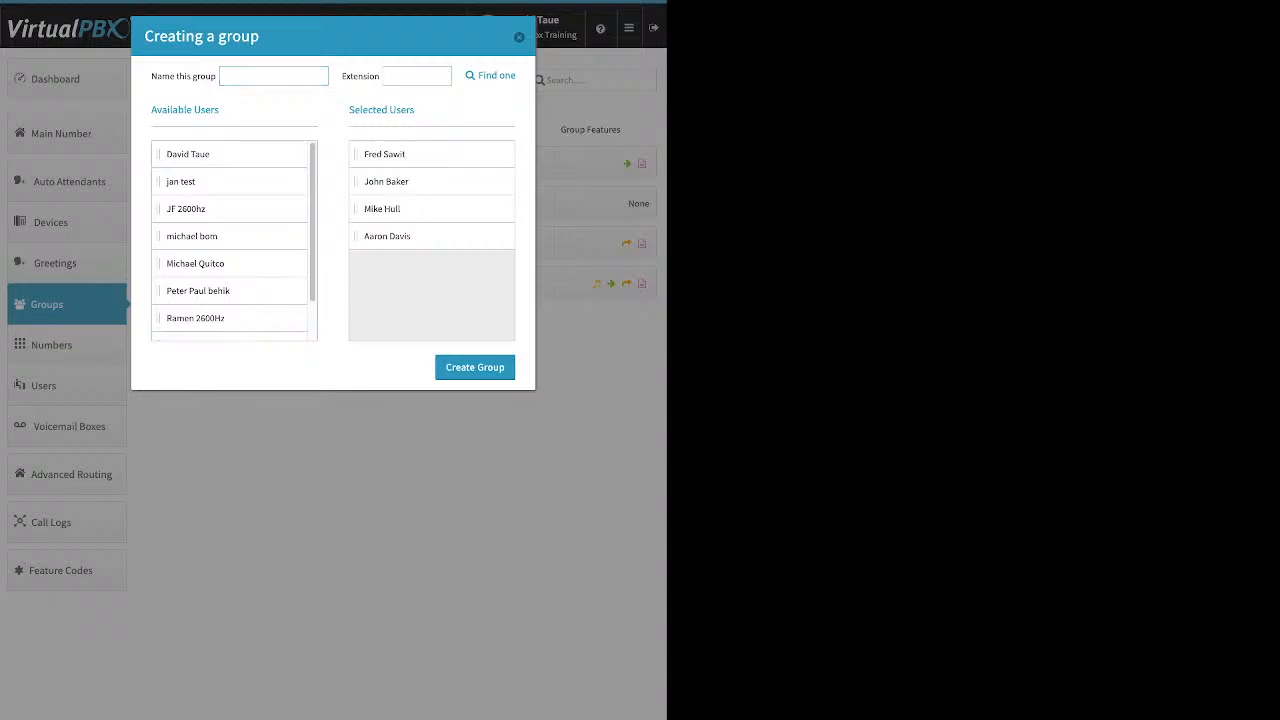
pyautogui.click(519, 37)
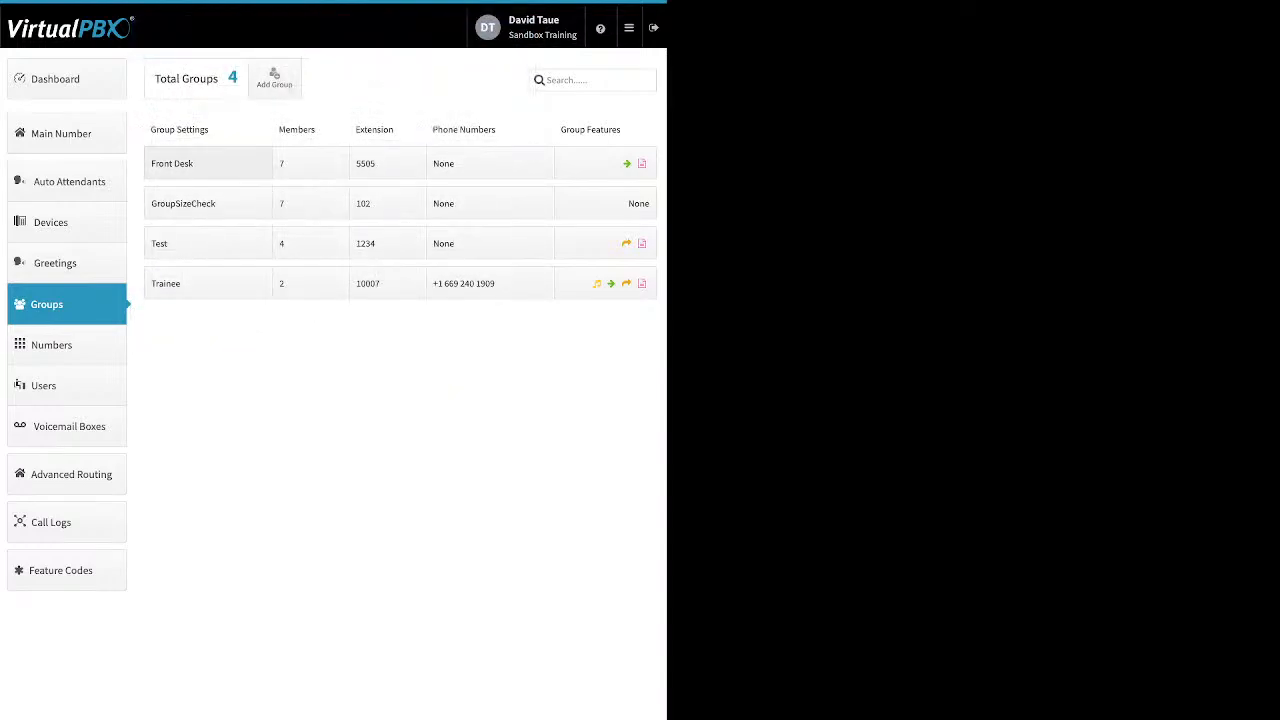
# - Raise the Front Desk group's call attempts from 2 to 3
pyautogui.click(200, 163)
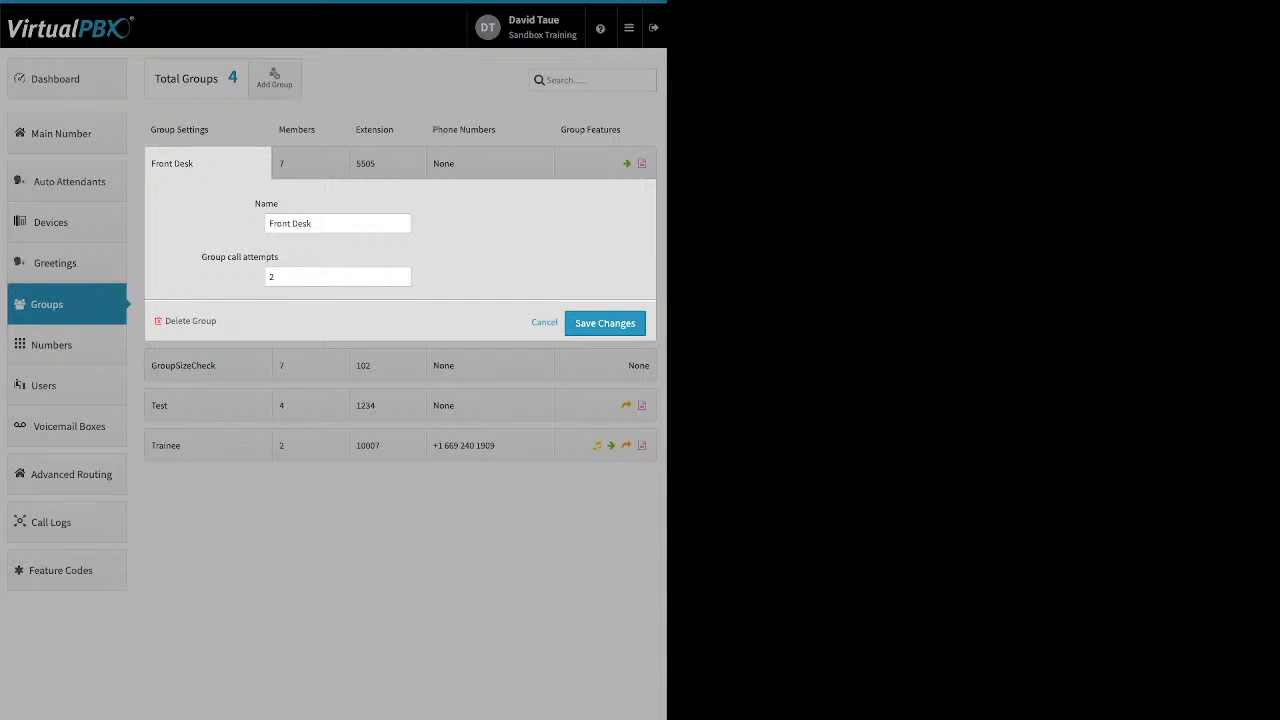
pyautogui.moveTo(201, 256); pyautogui.dragTo(278, 256)
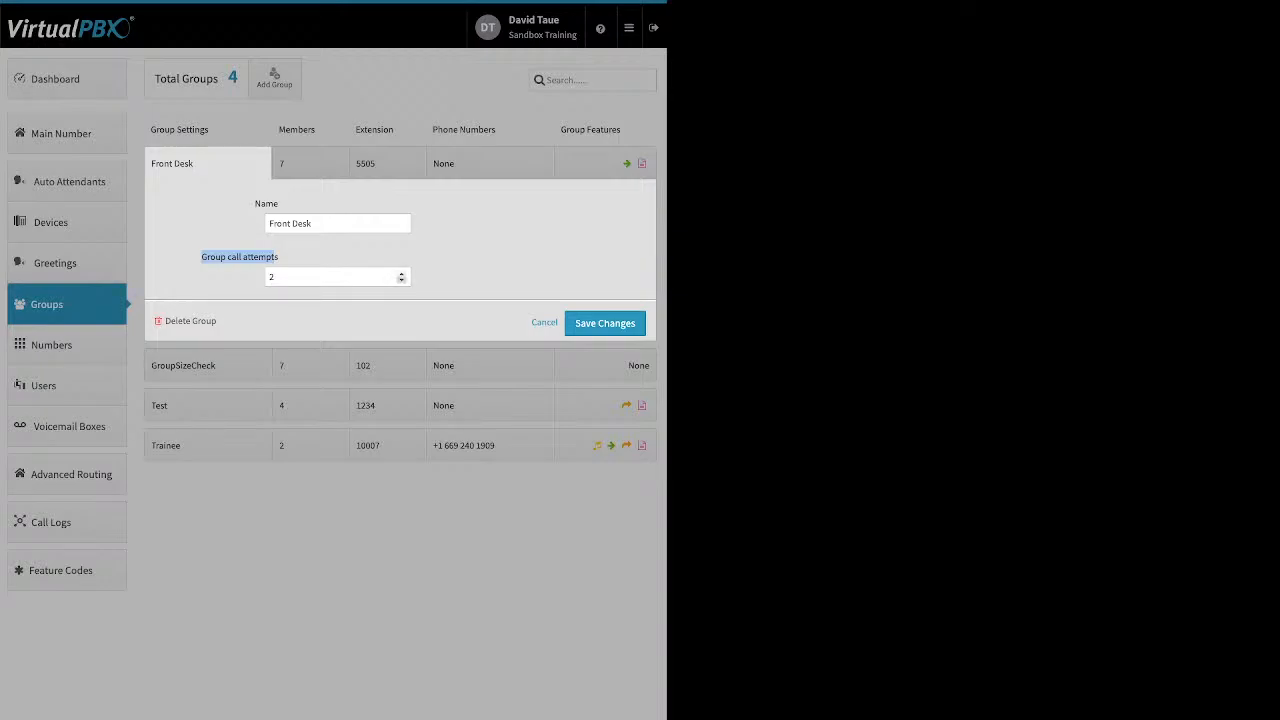
pyautogui.click(401, 273)
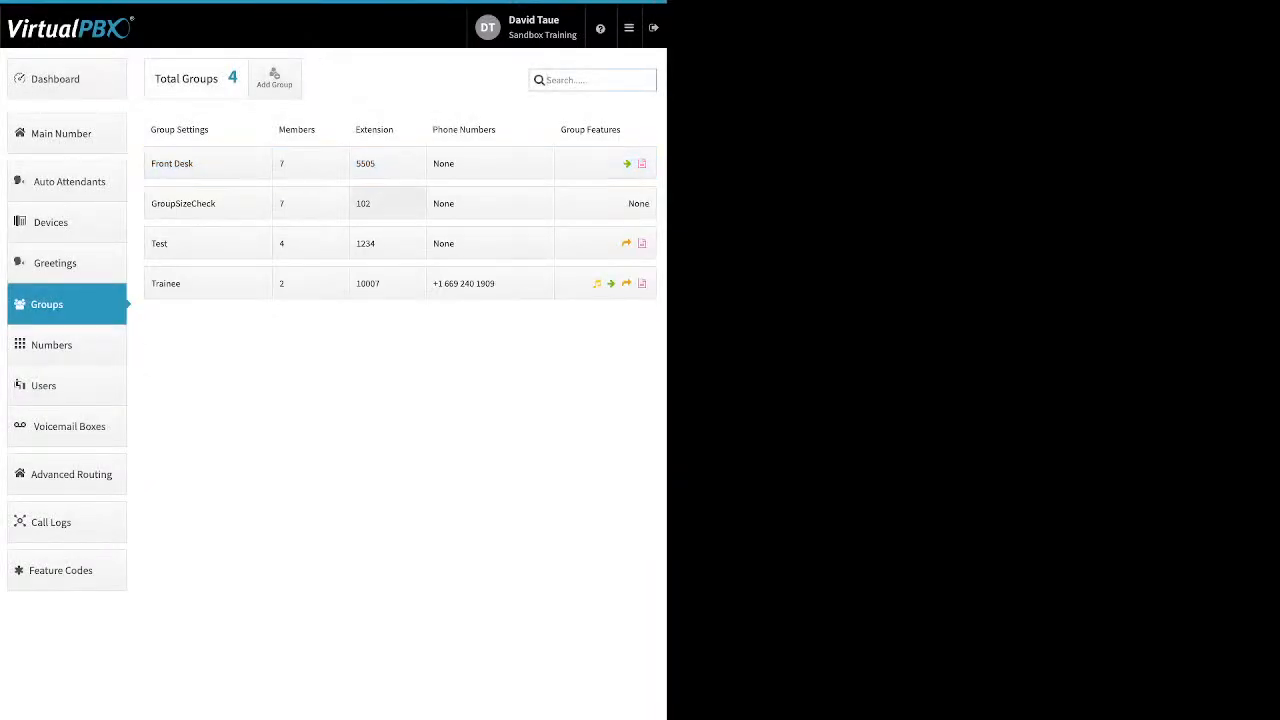
# - Distribute Front Desk's seven members evenly over 120 seconds and move the last member to the top
pyautogui.click(311, 163)
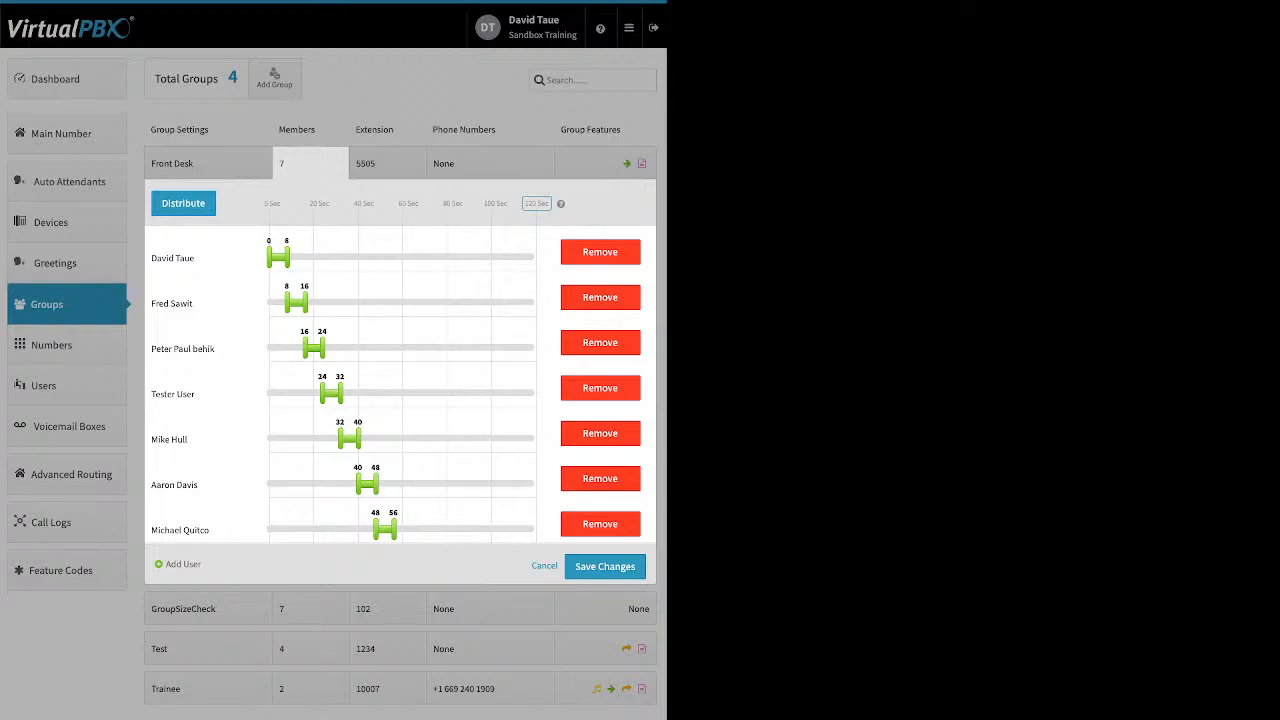
pyautogui.moveTo(551, 204); pyautogui.dragTo(399, 204)
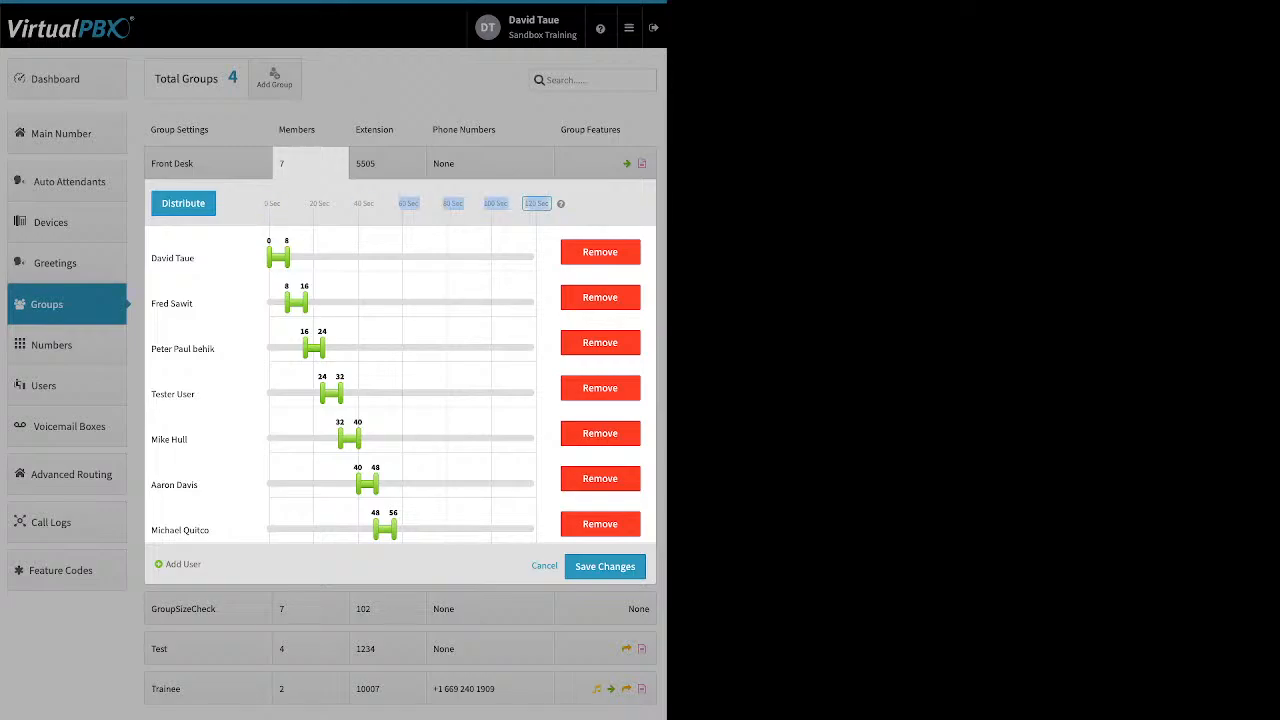
pyautogui.click(537, 204)
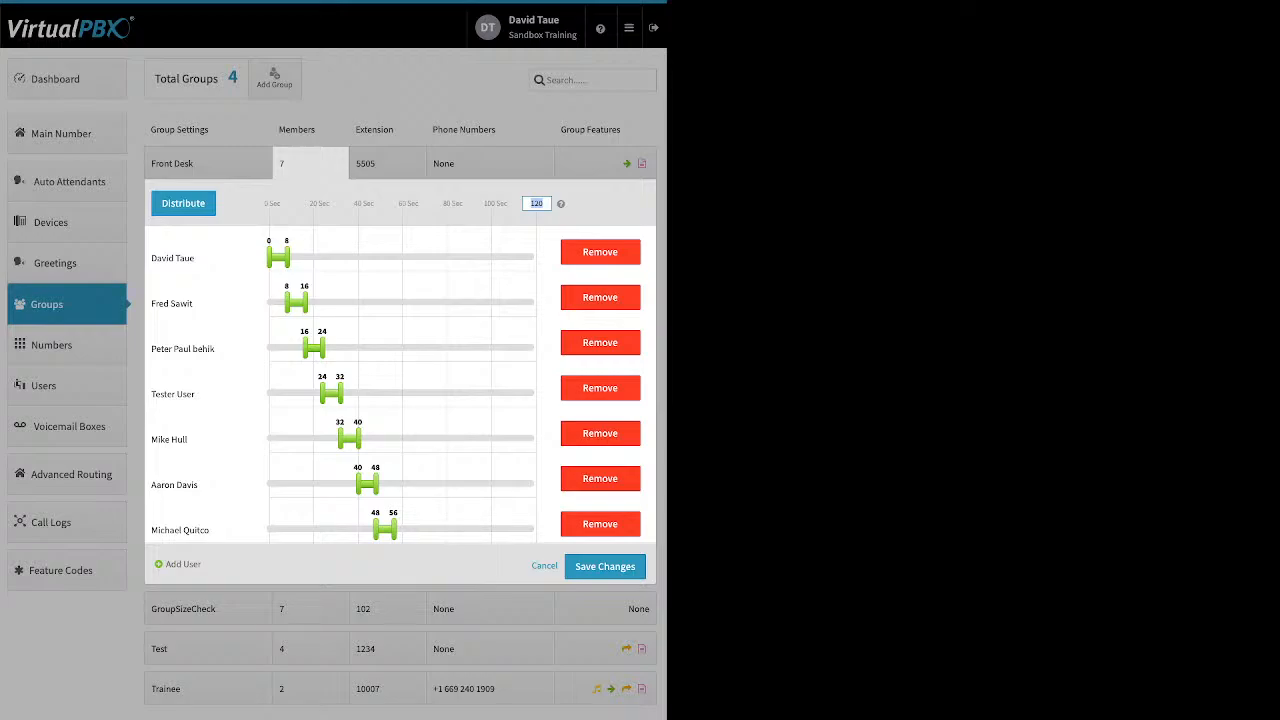
pyautogui.click(183, 203)
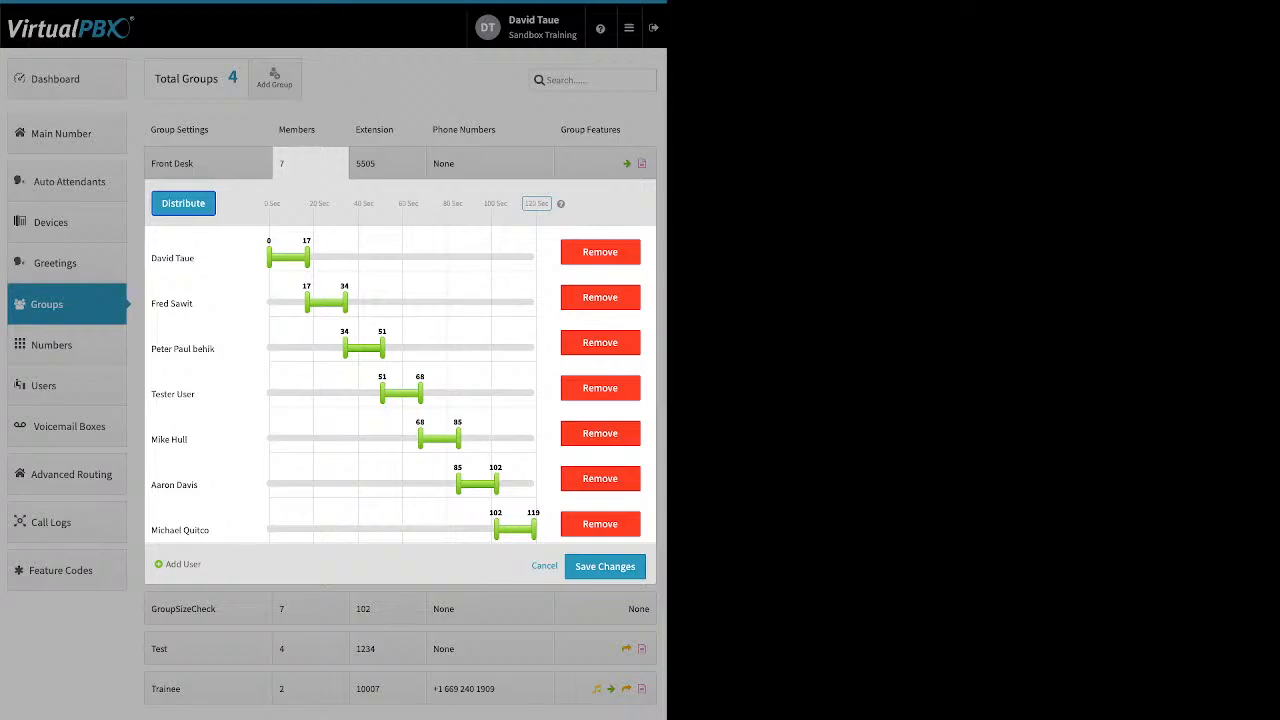
pyautogui.moveTo(180, 530); pyautogui.dragTo(223, 241)
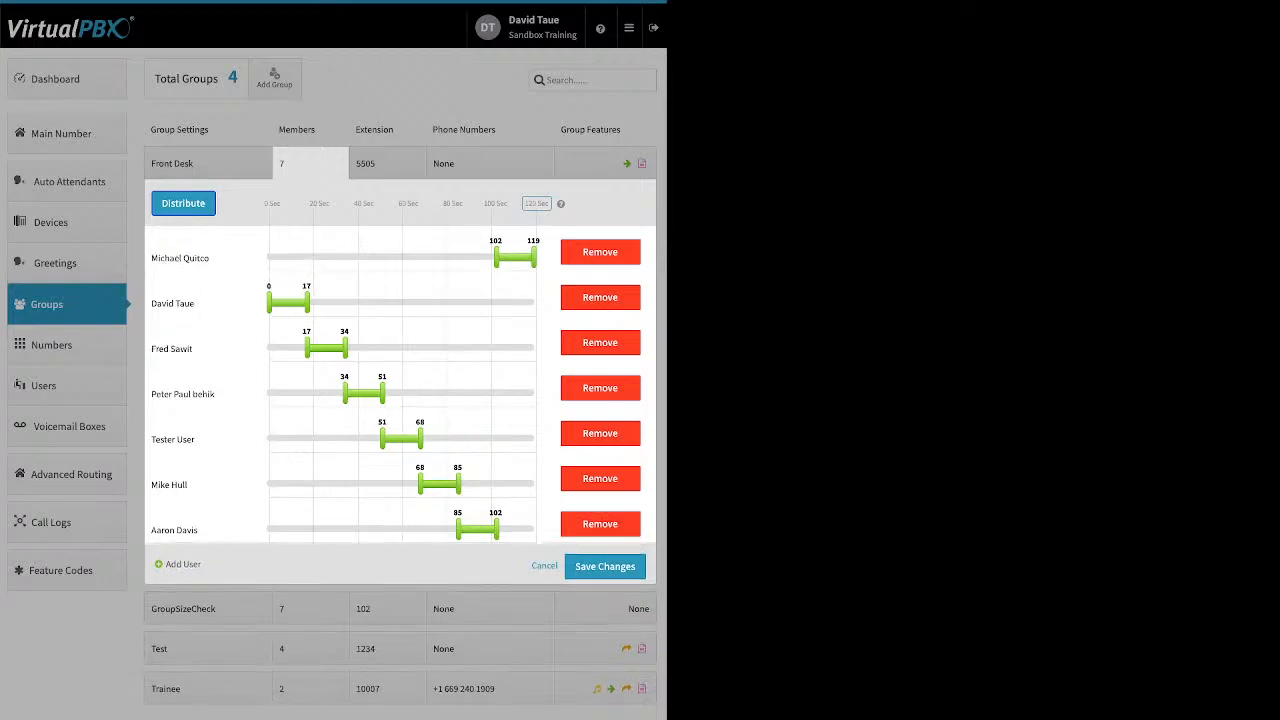
# - Reorder the Front Desk members and redistribute their ring times evenly
pyautogui.moveTo(172, 303); pyautogui.dragTo(313, 490)
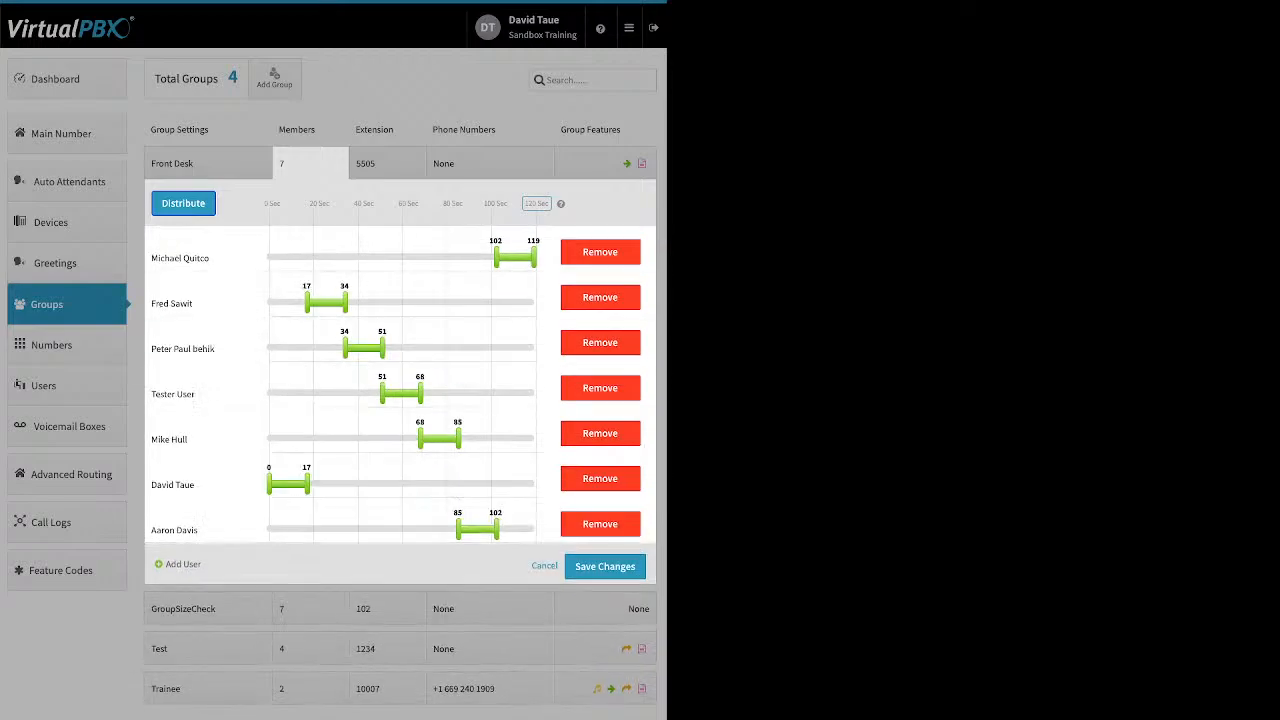
pyautogui.moveTo(174, 530); pyautogui.dragTo(209, 345)
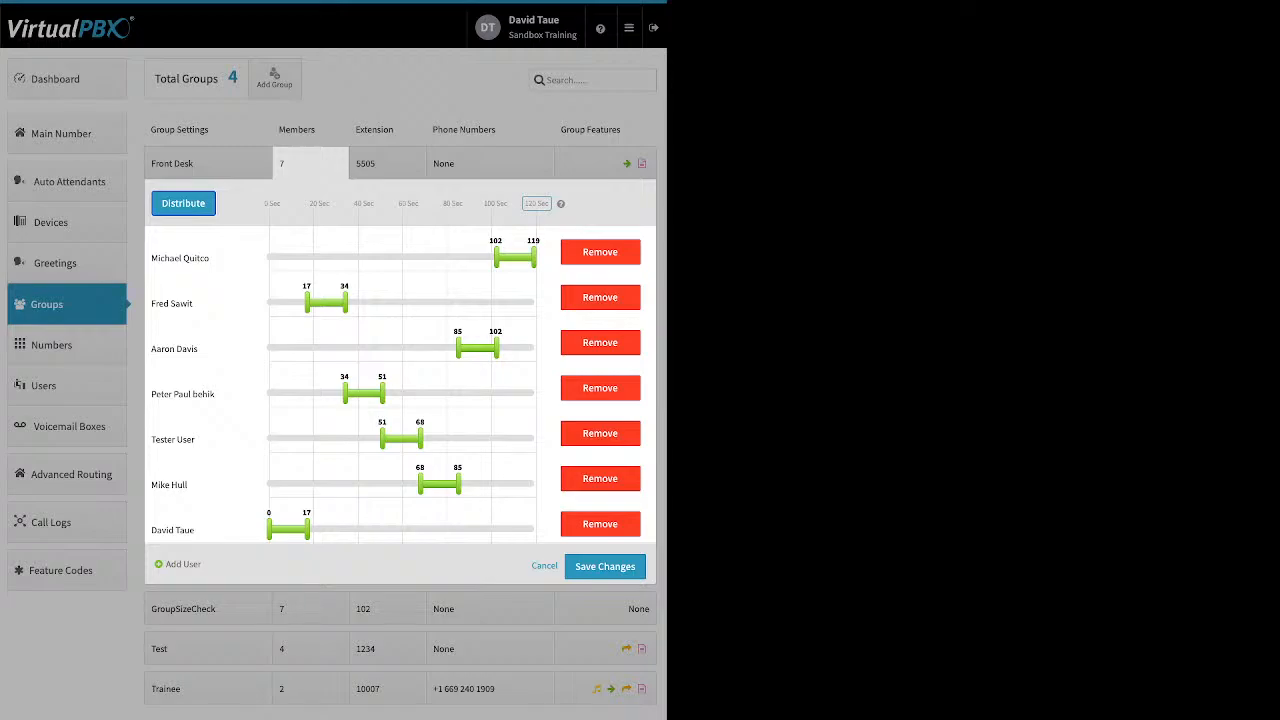
pyautogui.click(183, 203)
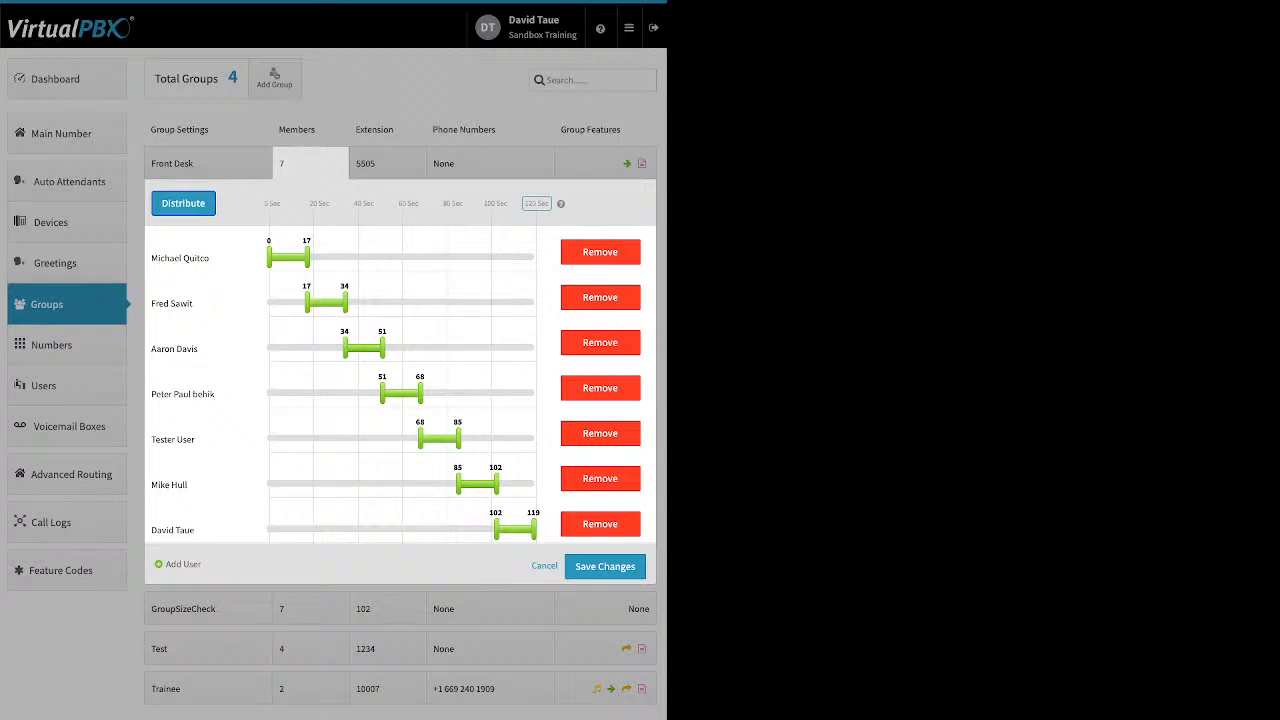
# - Stretch every member's ring window to run from 0 to 120 seconds
pyautogui.moveTo(307, 257); pyautogui.dragTo(537, 257)
pyautogui.moveTo(307, 303); pyautogui.dragTo(537, 303)
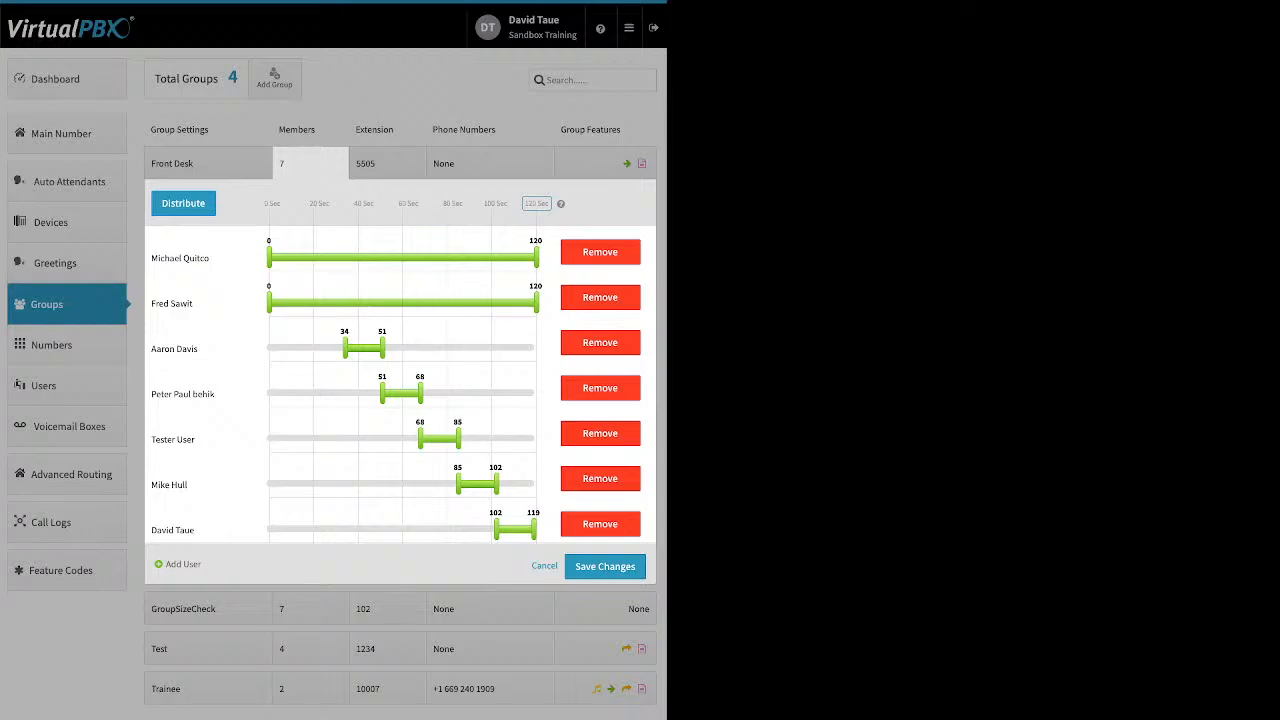
pyautogui.moveTo(344, 348); pyautogui.dragTo(268, 348)
pyautogui.moveTo(382, 348); pyautogui.dragTo(537, 348)
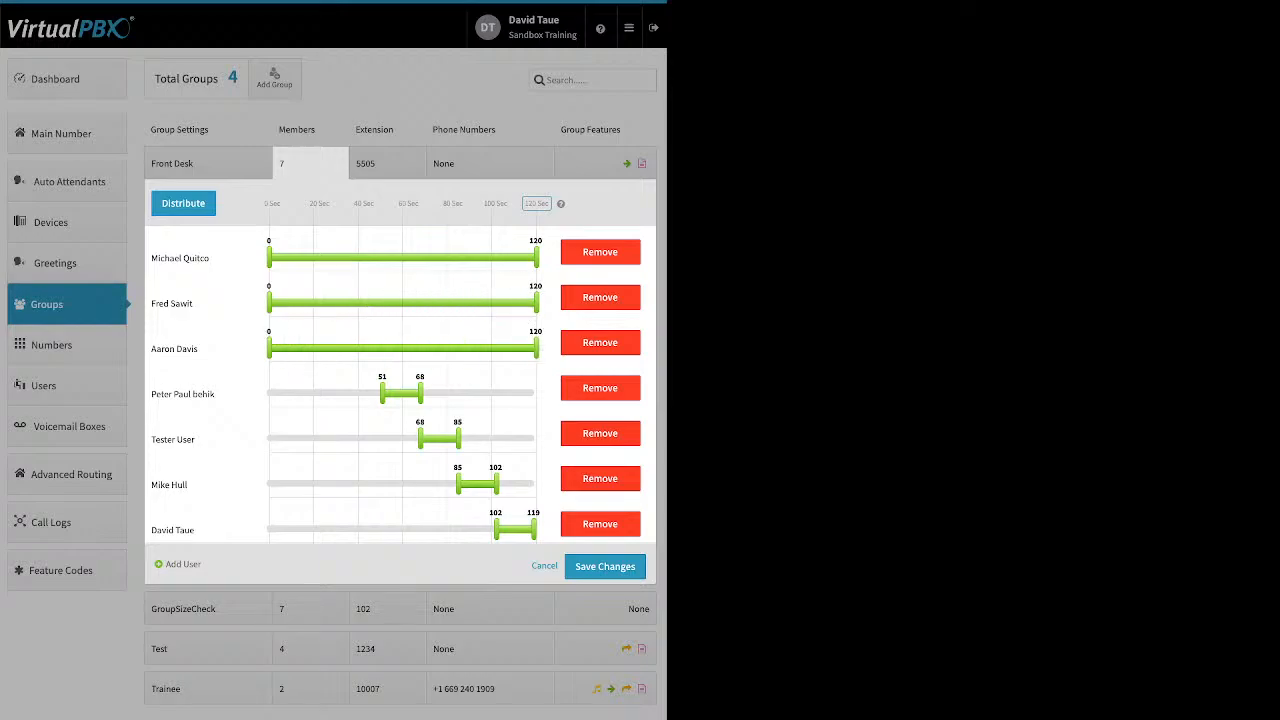
pyautogui.moveTo(382, 393); pyautogui.dragTo(268, 393)
pyautogui.moveTo(420, 393); pyautogui.dragTo(537, 393)
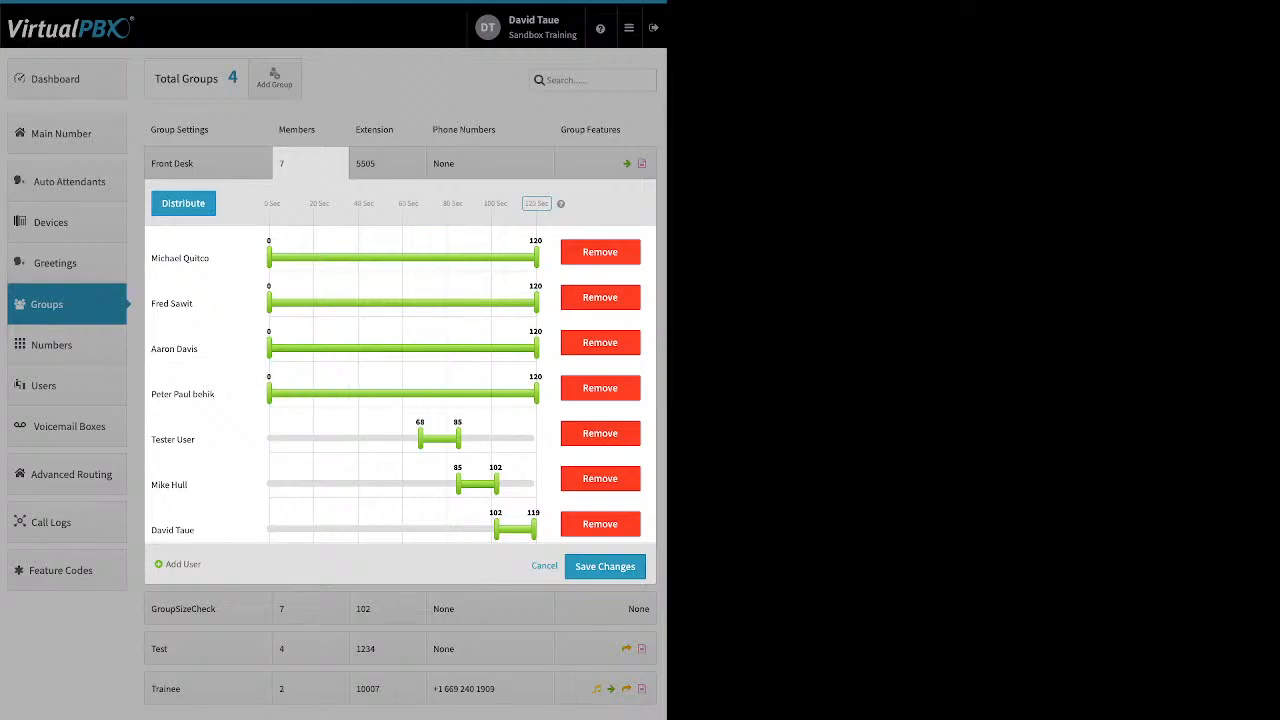
pyautogui.moveTo(420, 438); pyautogui.dragTo(268, 438)
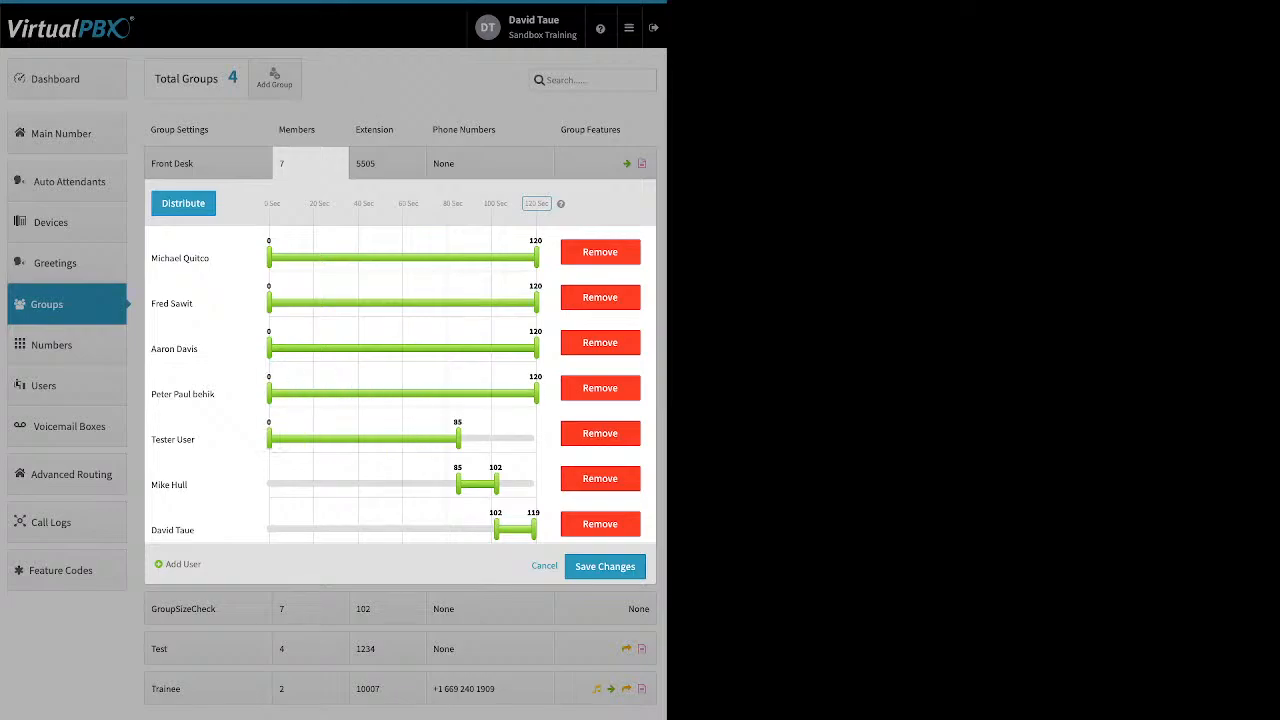
pyautogui.moveTo(458, 438); pyautogui.dragTo(537, 438)
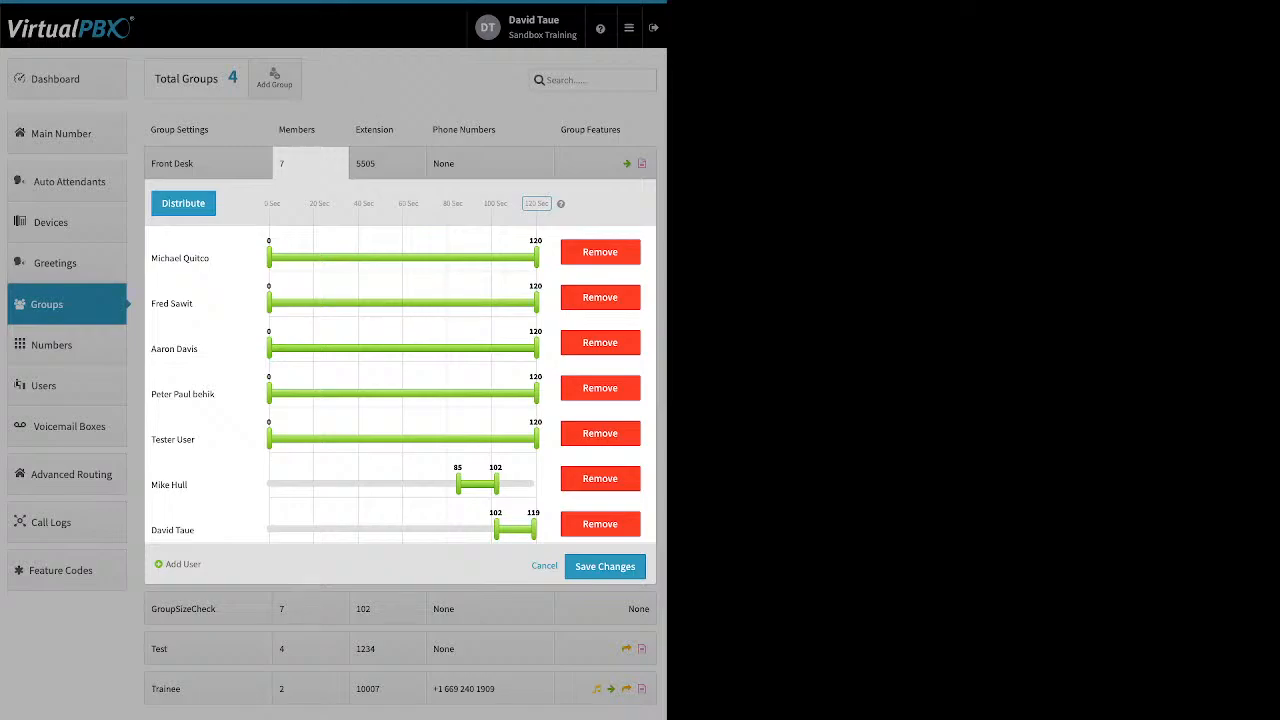
pyautogui.moveTo(458, 484); pyautogui.dragTo(268, 484)
pyautogui.moveTo(496, 484); pyautogui.dragTo(537, 484)
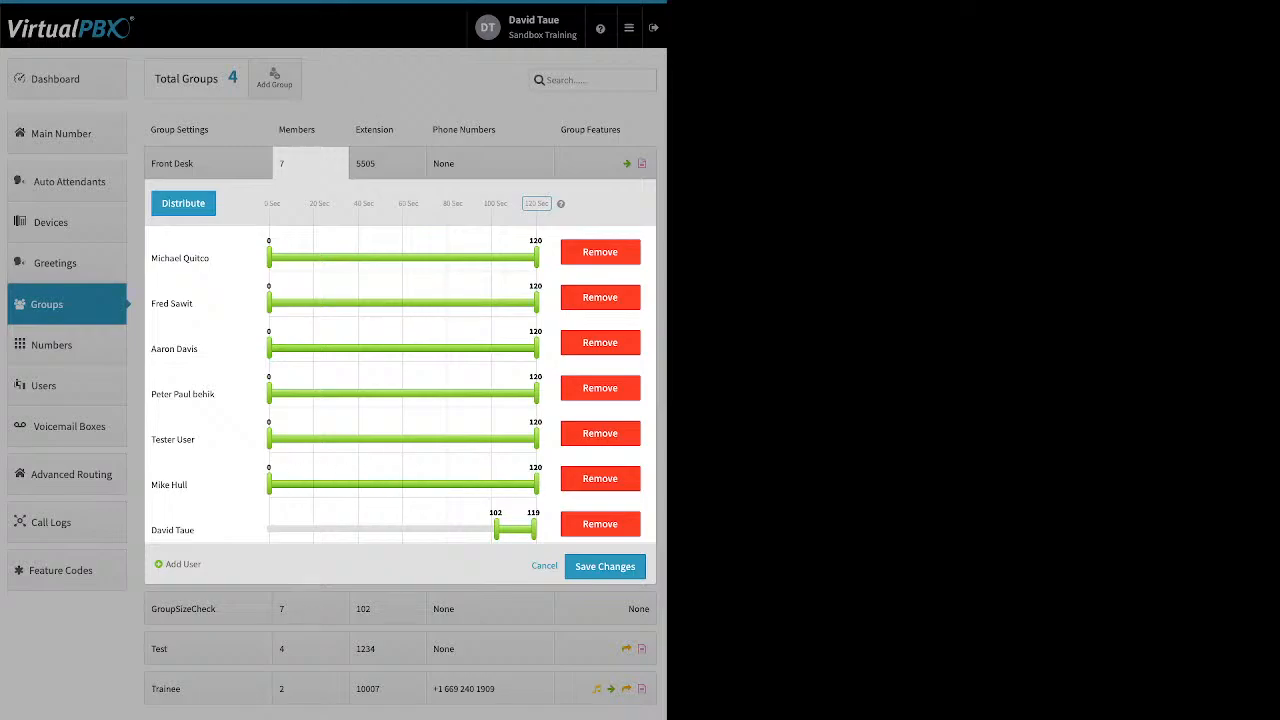
pyautogui.moveTo(496, 529); pyautogui.dragTo(268, 529)
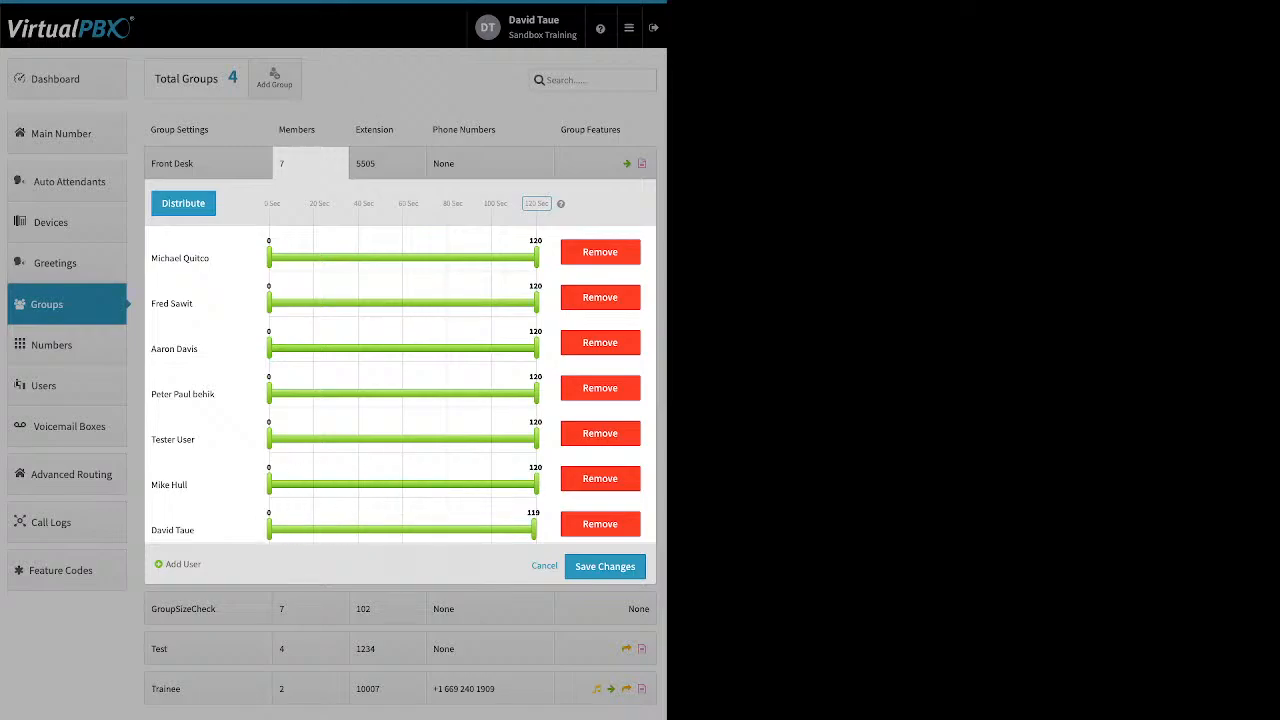
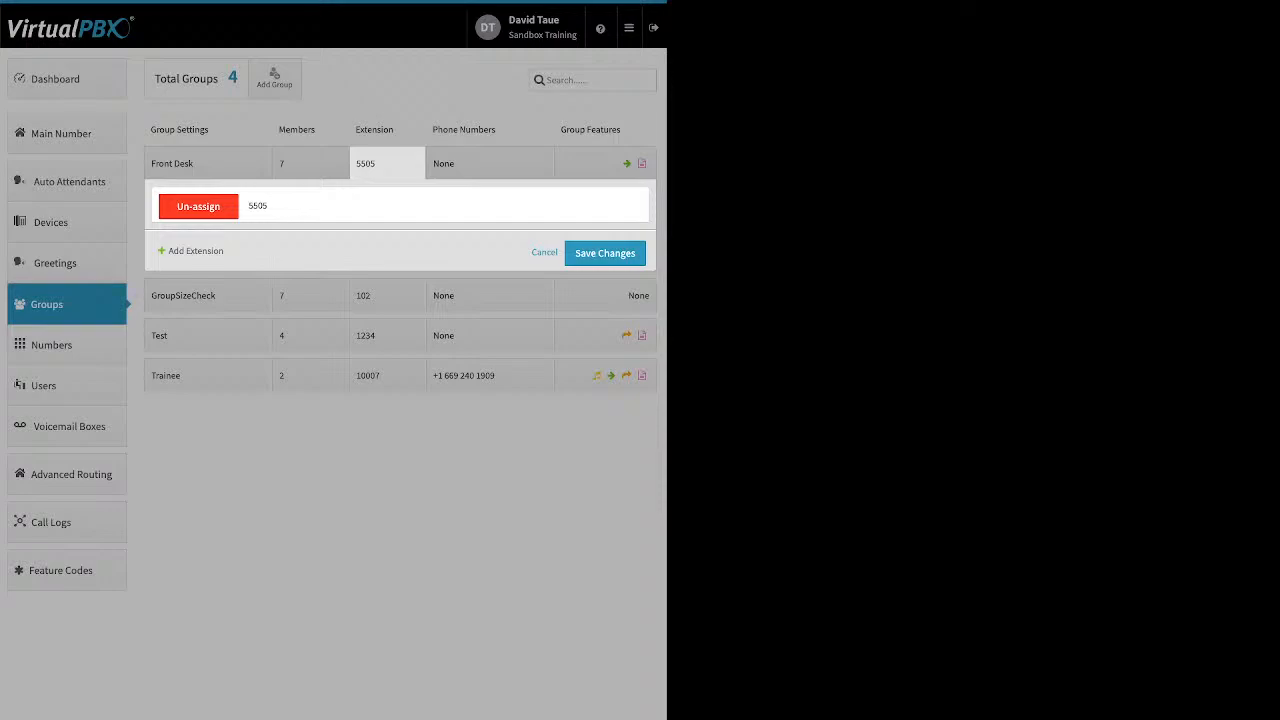
# - Check that Front Desk has no phone numbers assigned, then bring up its group features
pyautogui.click(489, 163)
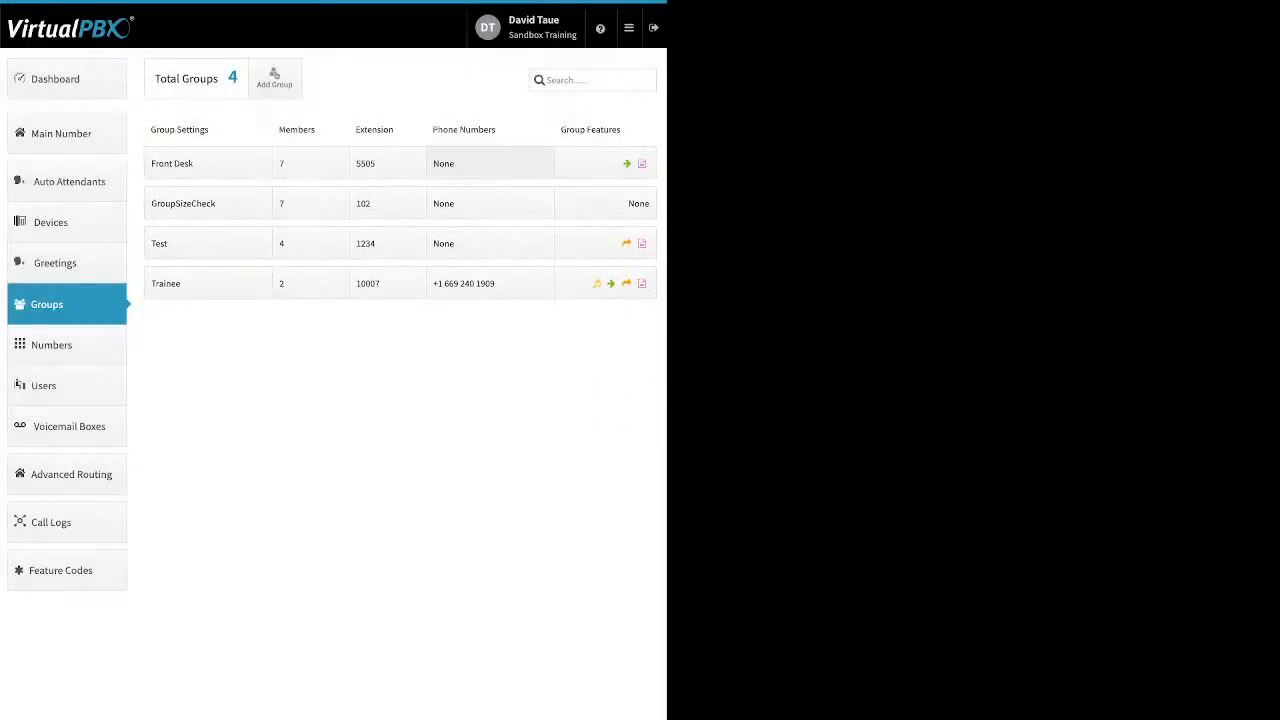
pyautogui.click(489, 163)
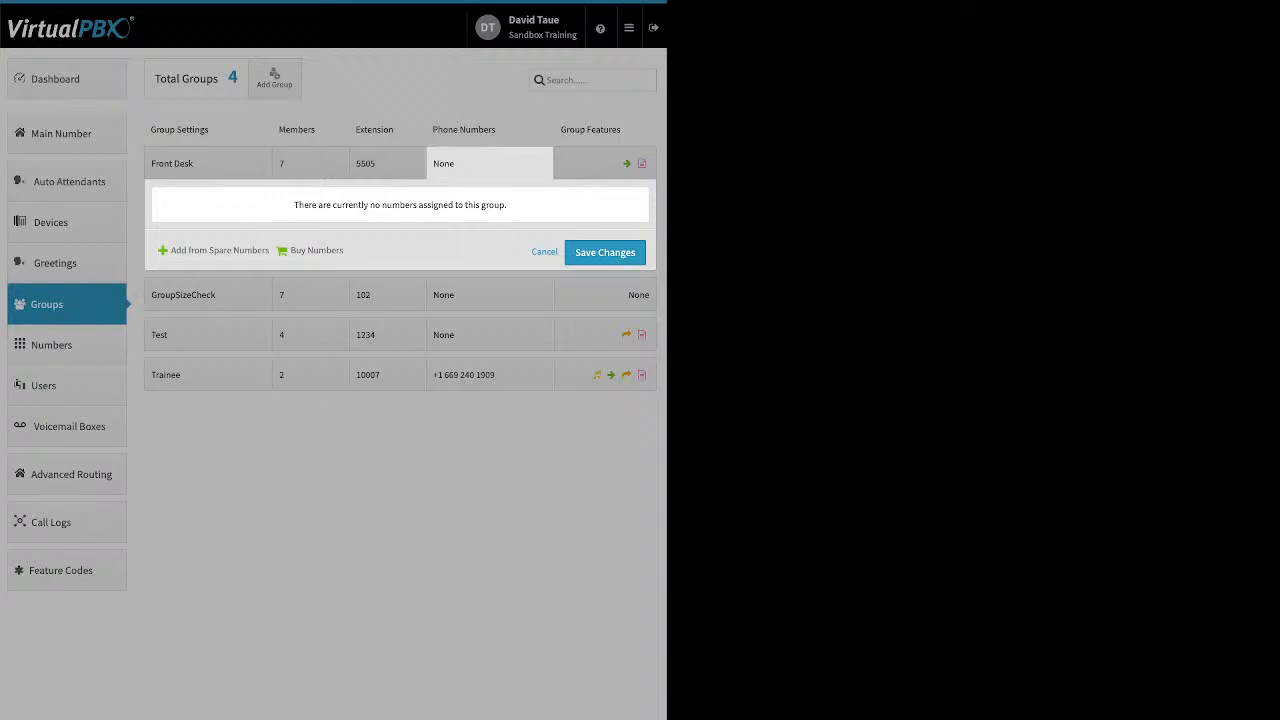
pyautogui.click(604, 164)
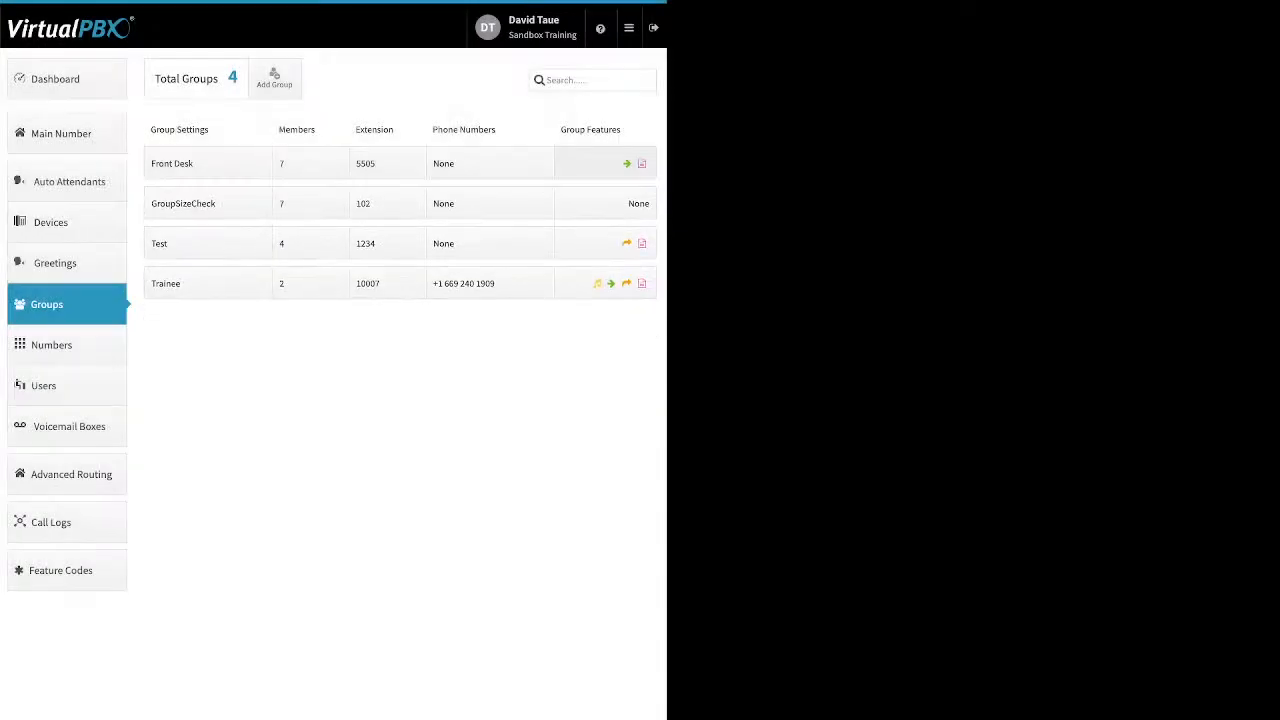
pyautogui.click(604, 164)
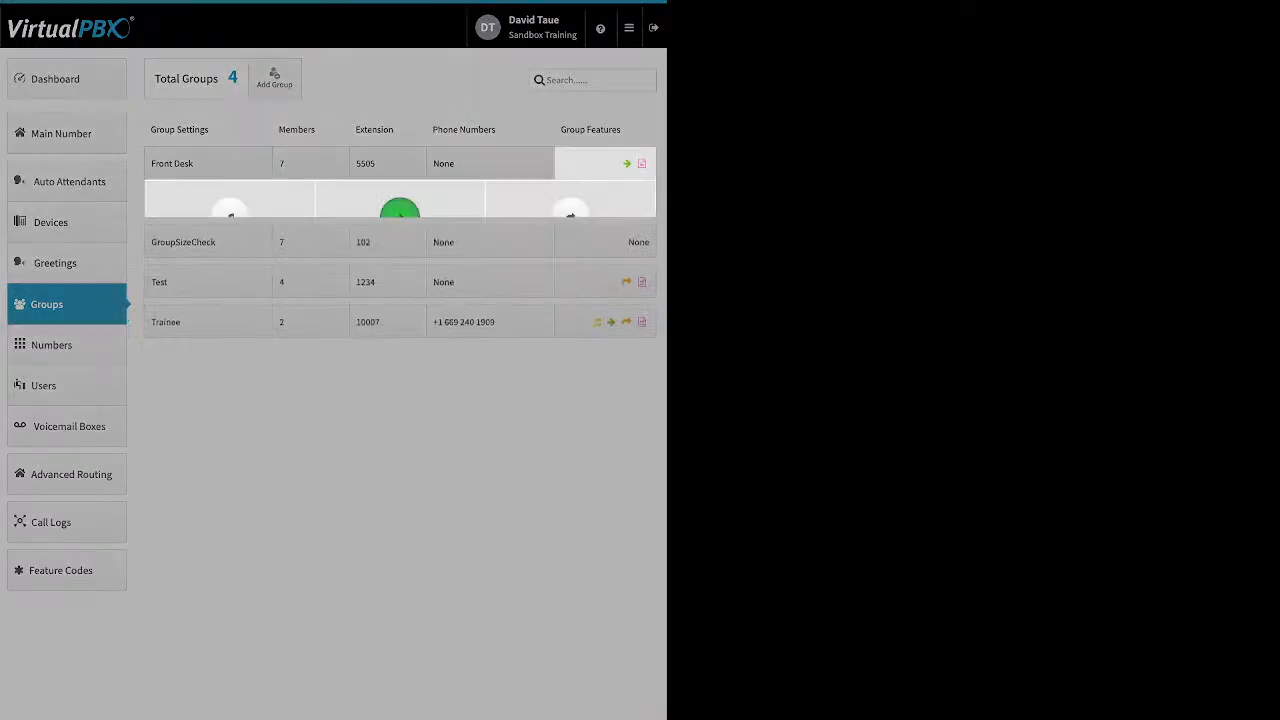
pyautogui.click(229, 220)
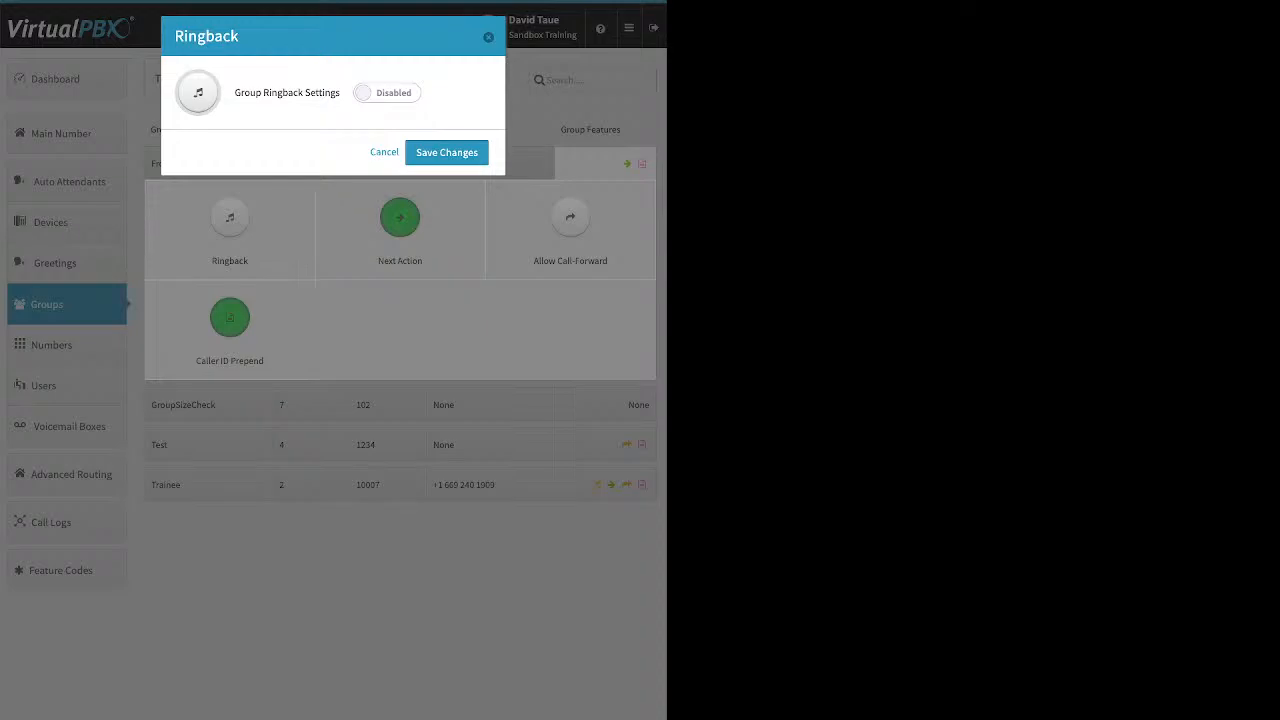
pyautogui.click(387, 93)
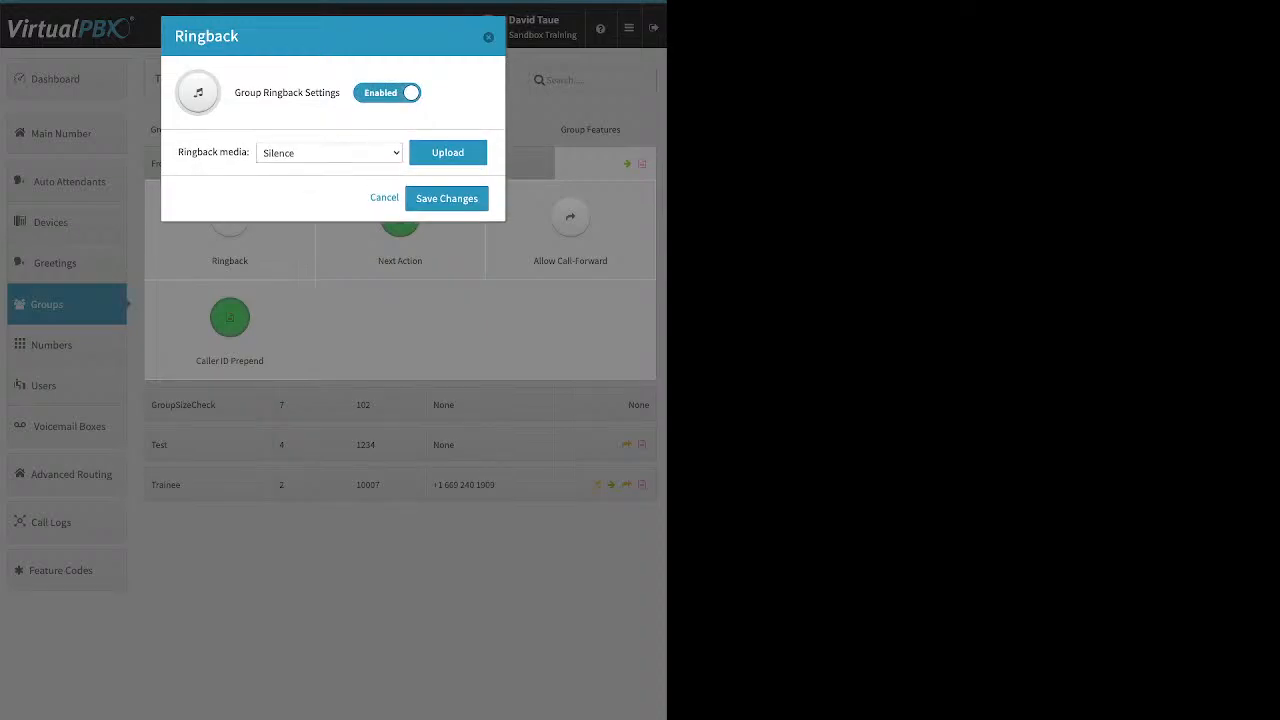
pyautogui.click(448, 153)
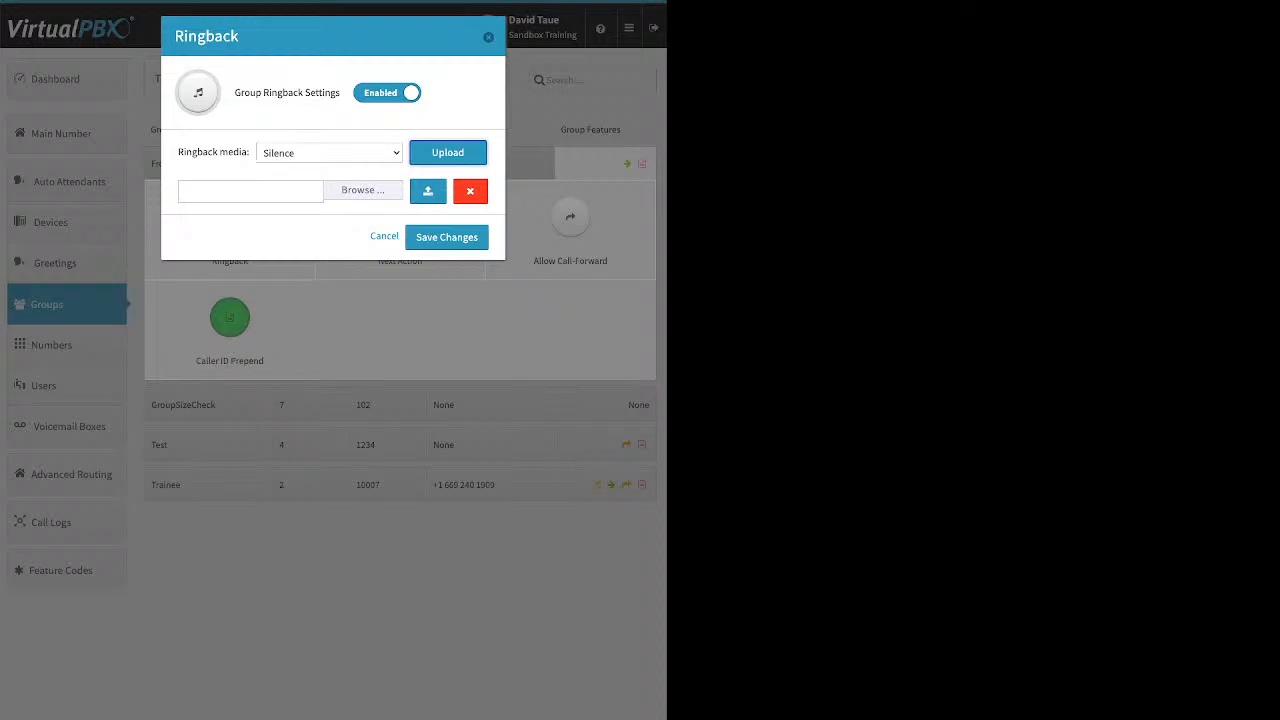
pyautogui.click(384, 236)
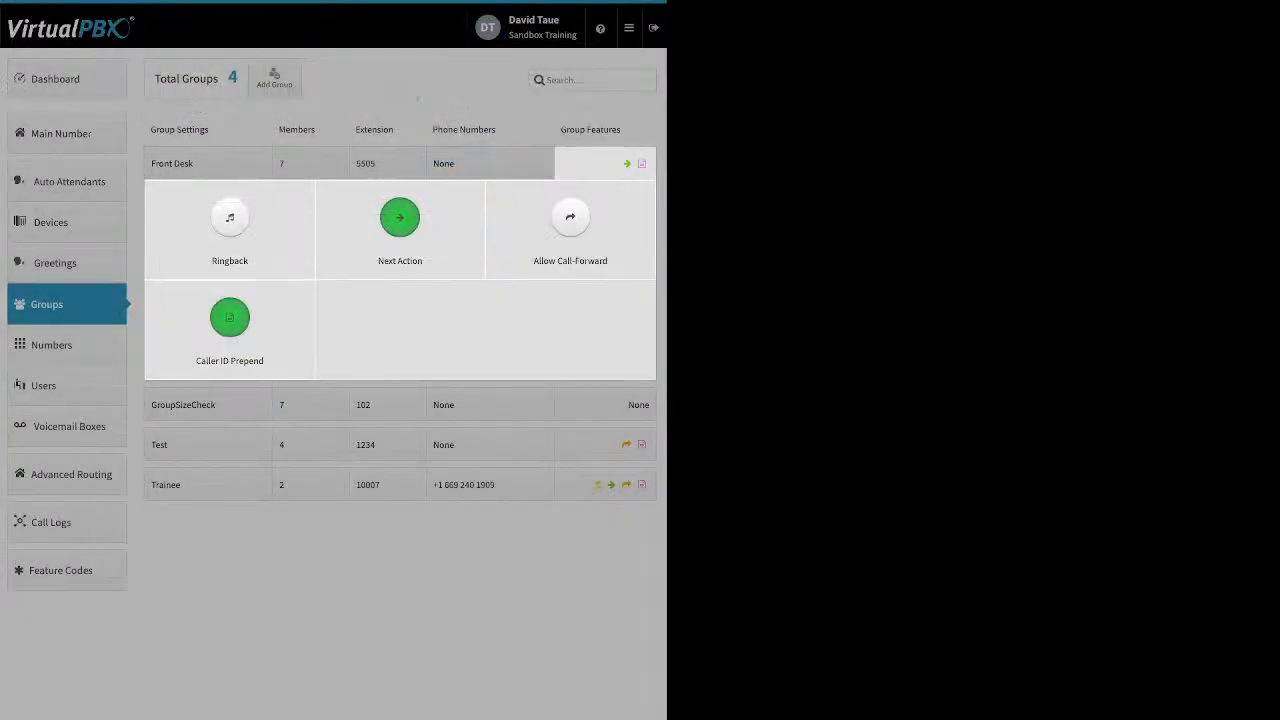
# - Open Front Desk's no-answer Next Action and browse the forwarding destinations
pyautogui.click(400, 222)
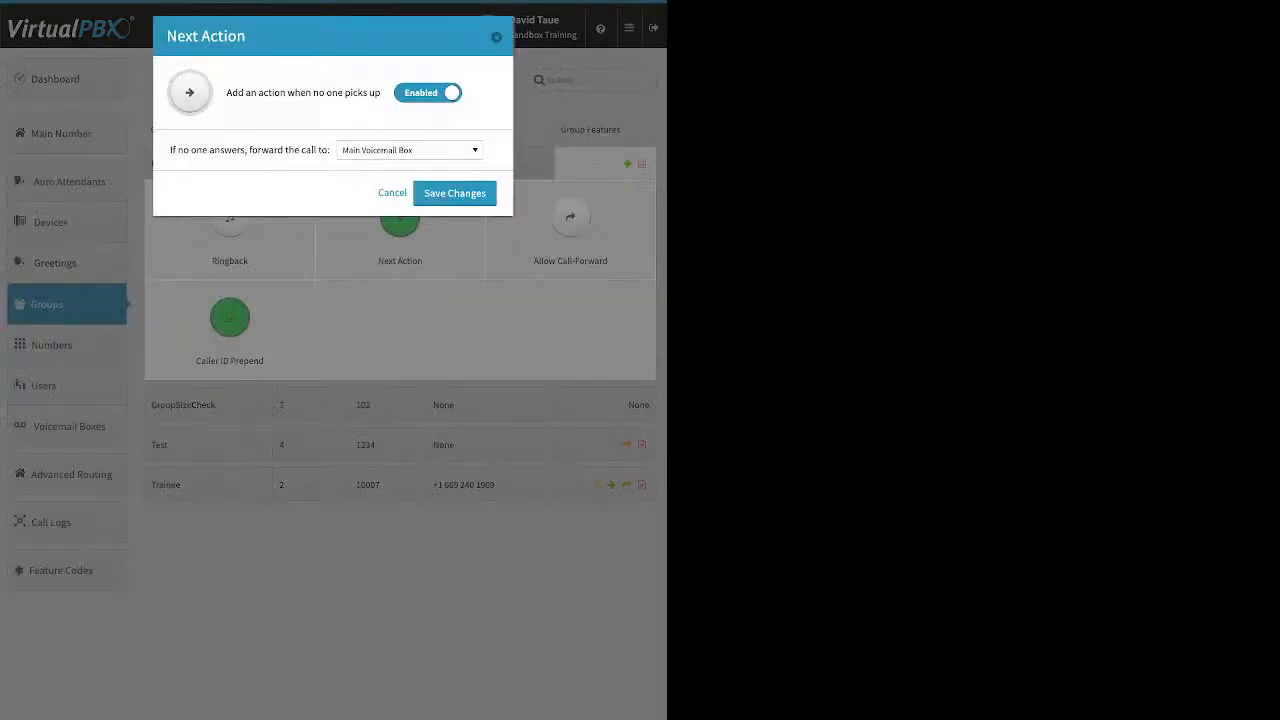
pyautogui.moveTo(226, 92); pyautogui.dragTo(381, 92)
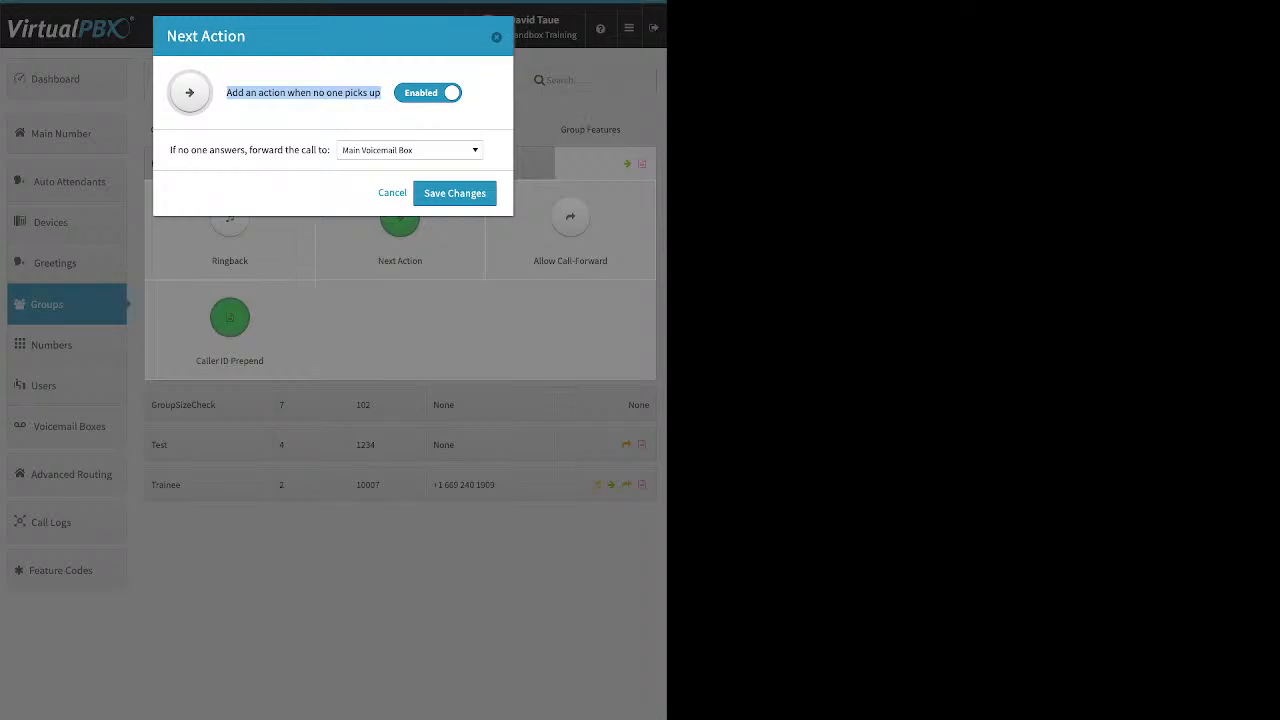
pyautogui.click(410, 150)
pyautogui.scroll(12, 405, 310)
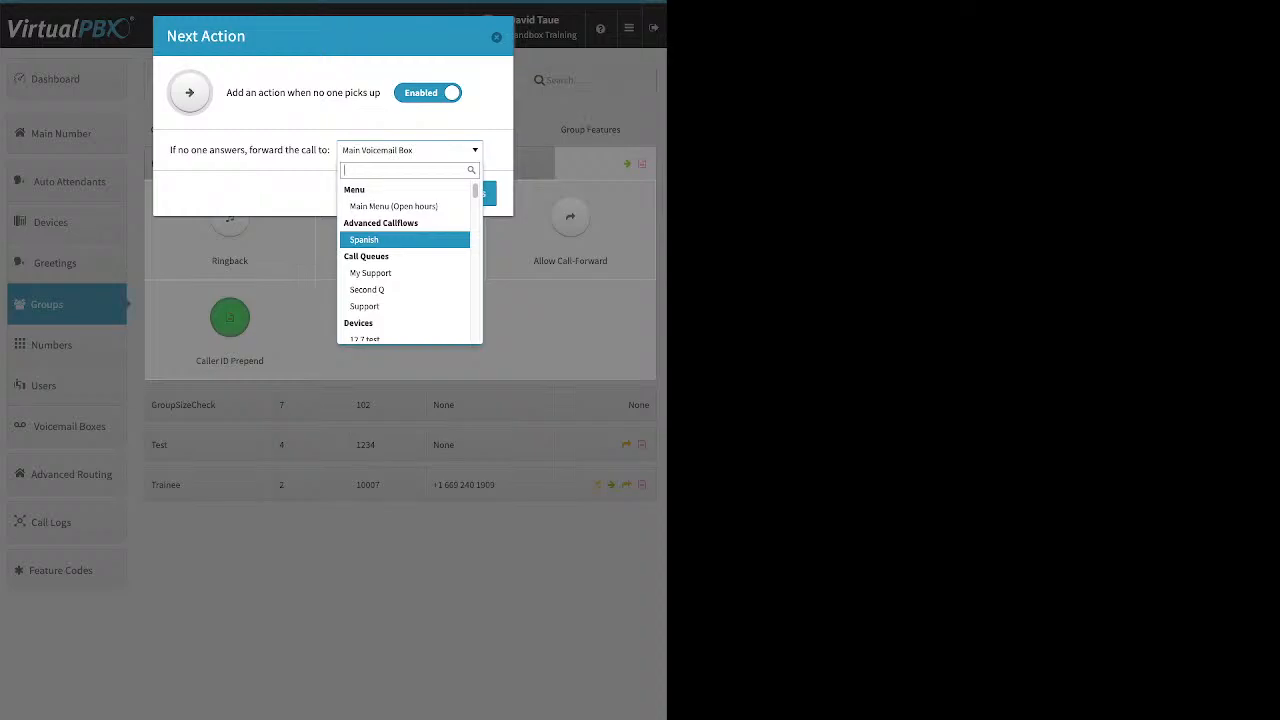
pyautogui.scroll(-2, 405, 265)
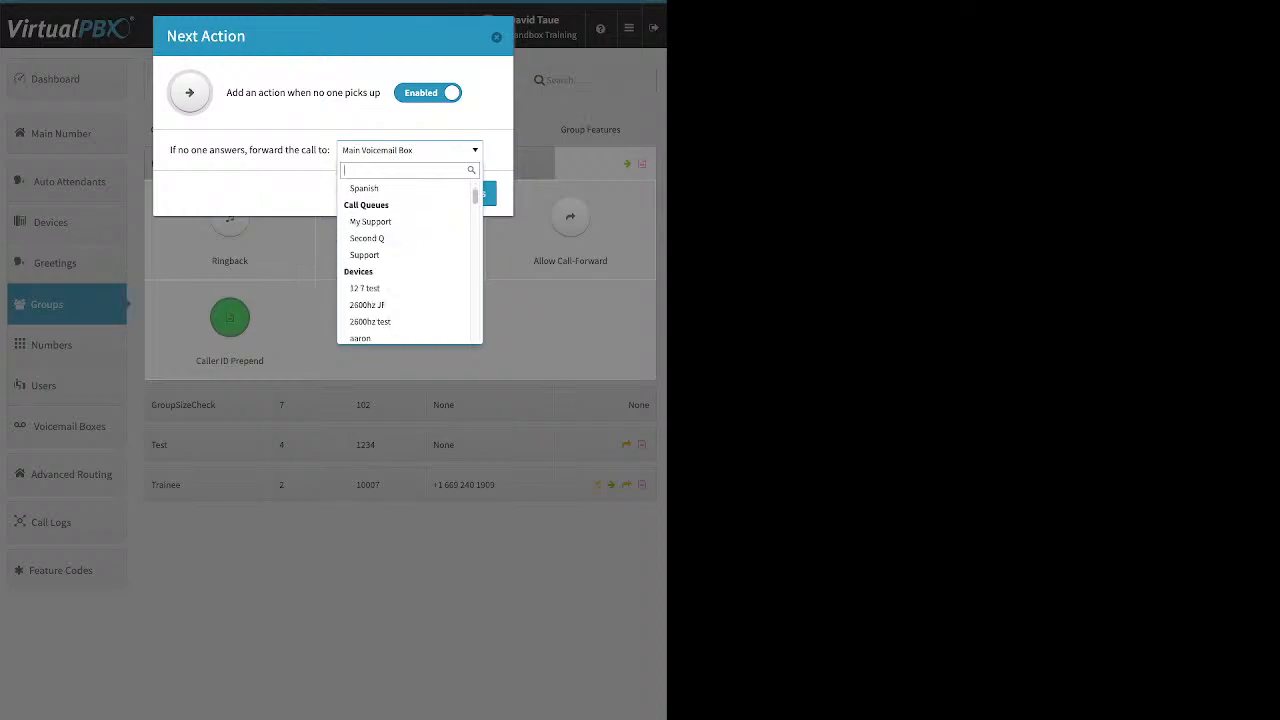
pyautogui.scroll(-8, 405, 272)
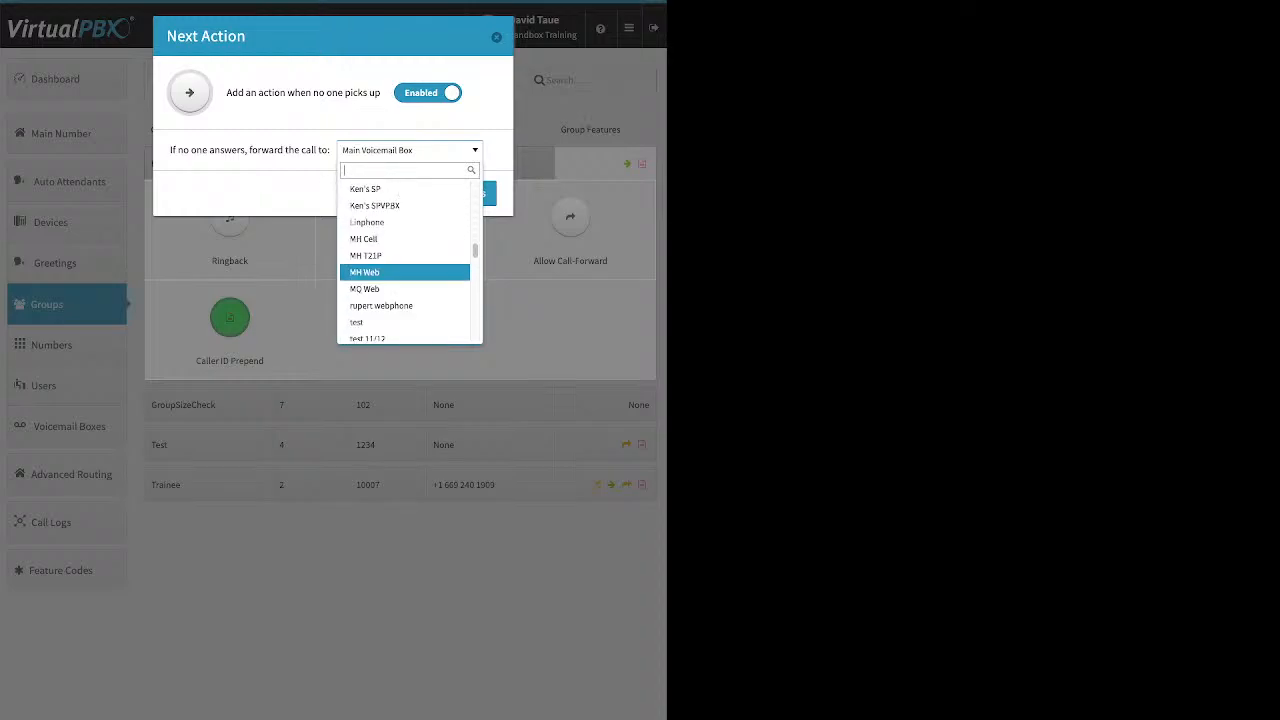
pyautogui.scroll(-5, 405, 265)
pyautogui.scroll(-8, 405, 265)
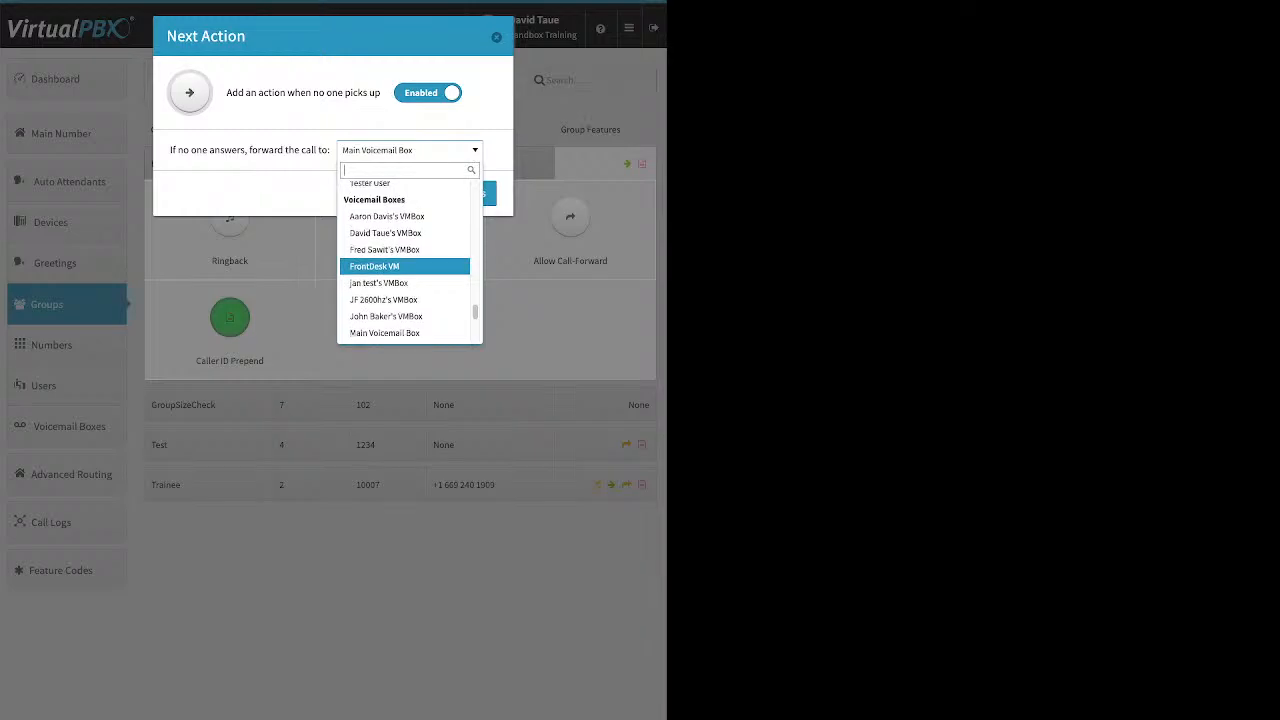
pyautogui.scroll(8, 405, 270)
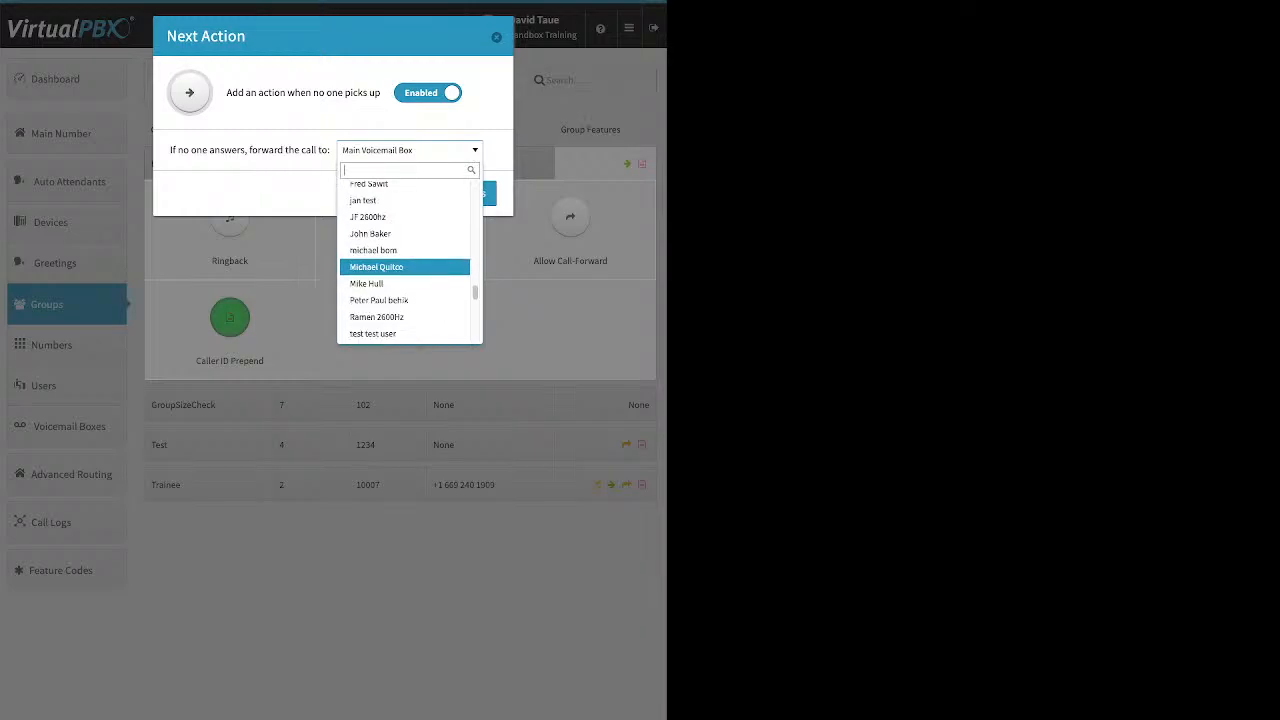
pyautogui.scroll(3, 405, 265)
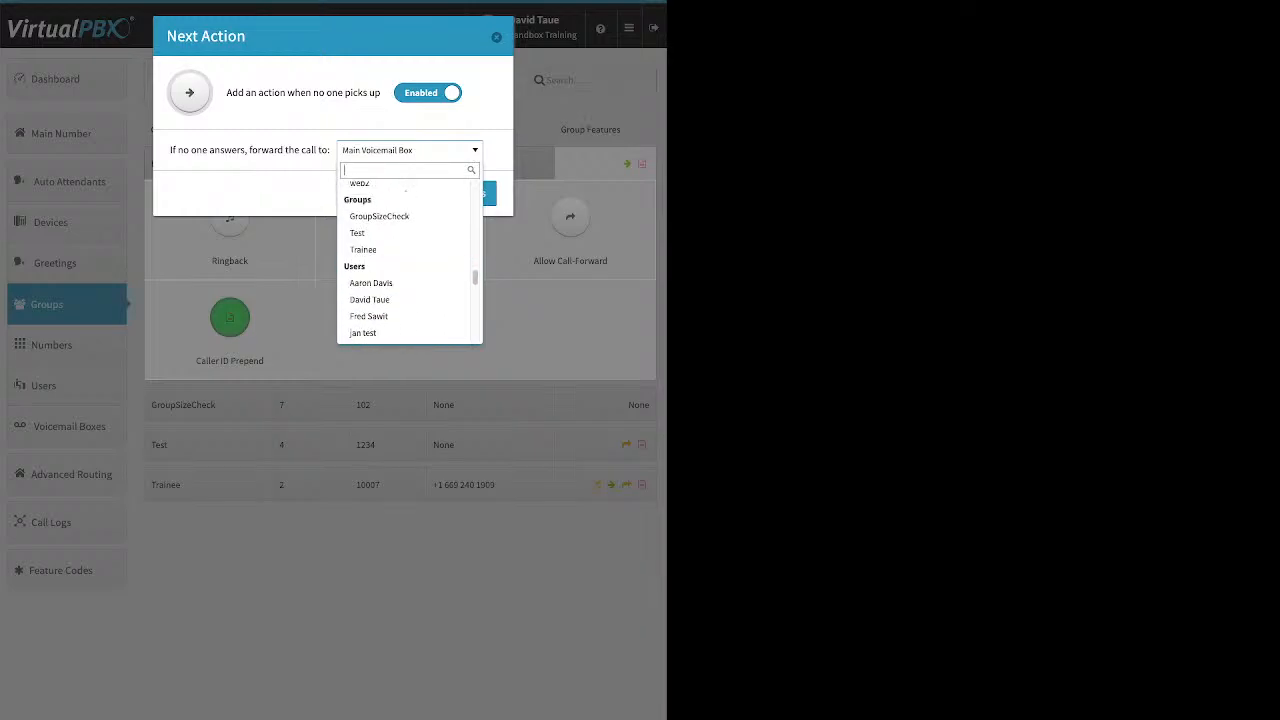
pyautogui.scroll(-8, 405, 251)
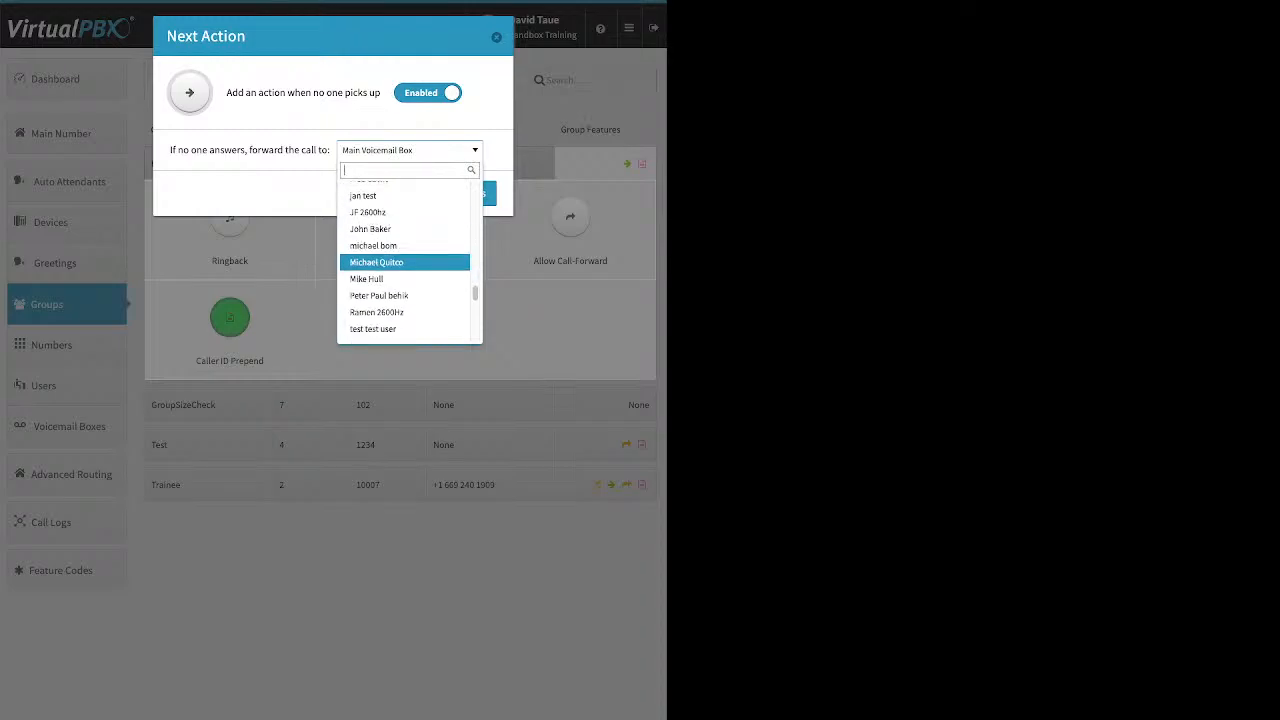
# - Forward unanswered Front Desk calls to the user's VMBox and save the change
pyautogui.click(385, 268)
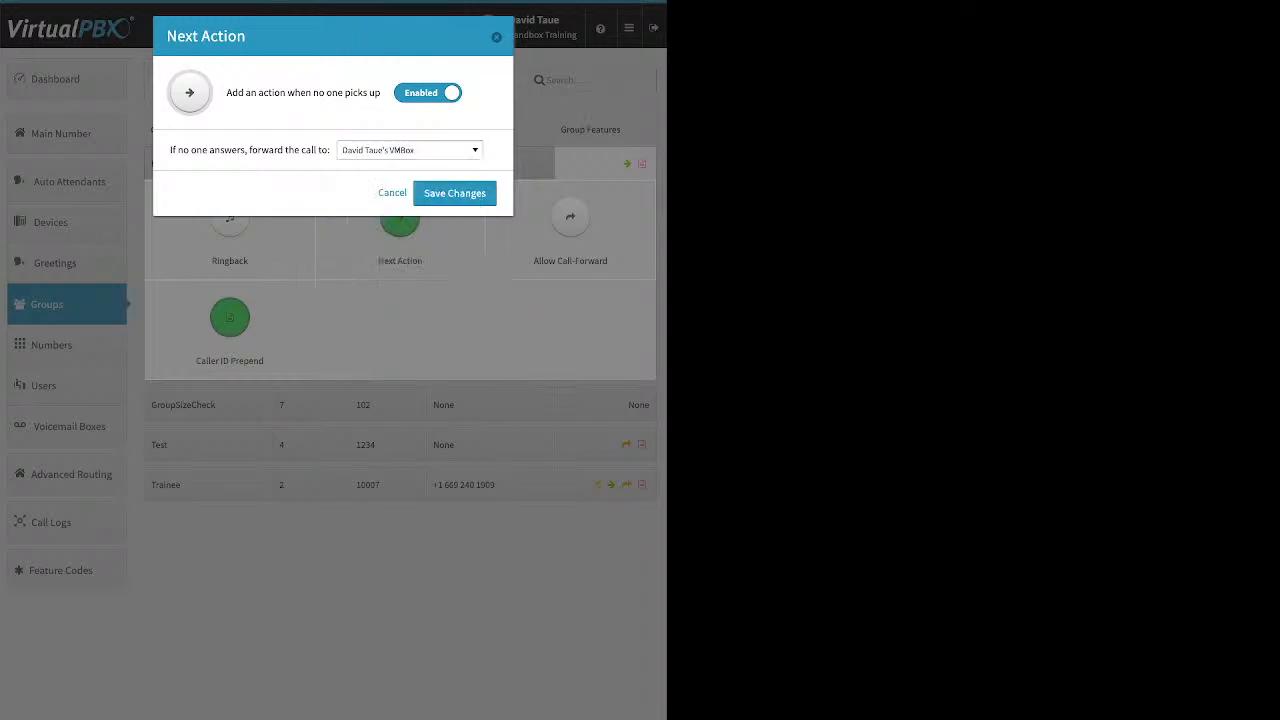
pyautogui.click(454, 194)
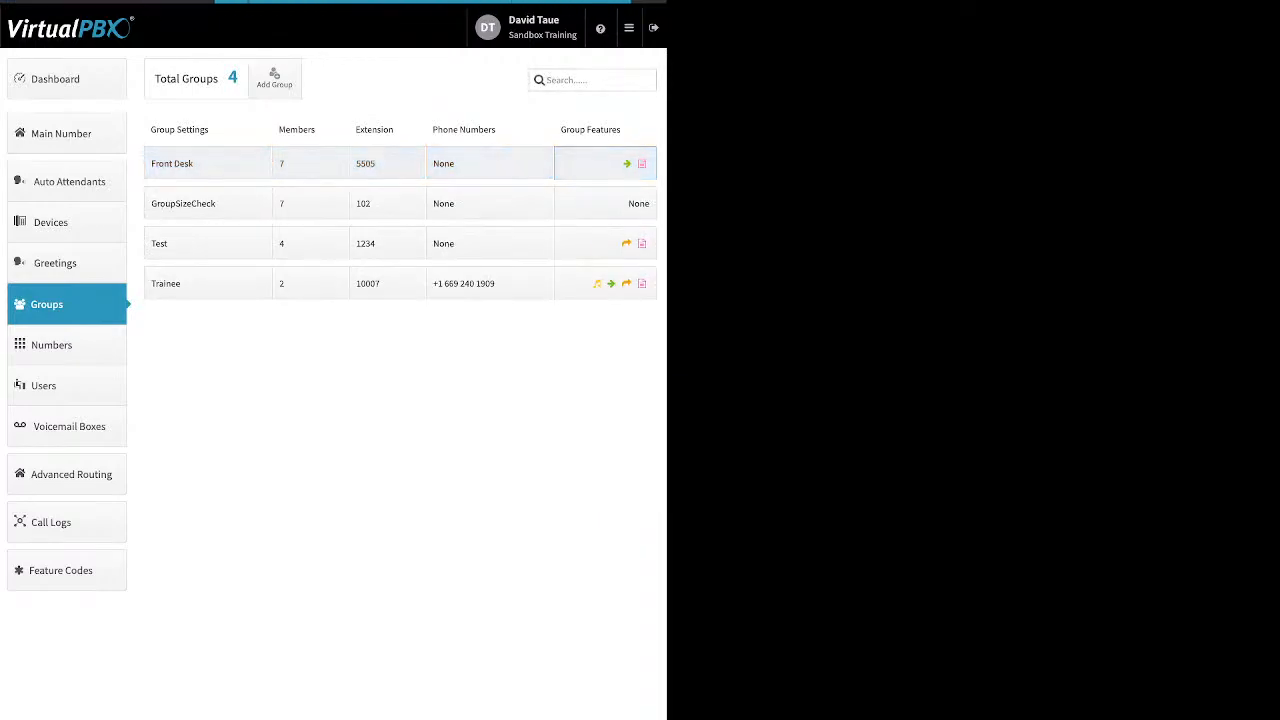
pyautogui.click(605, 163)
pyautogui.click(570, 218)
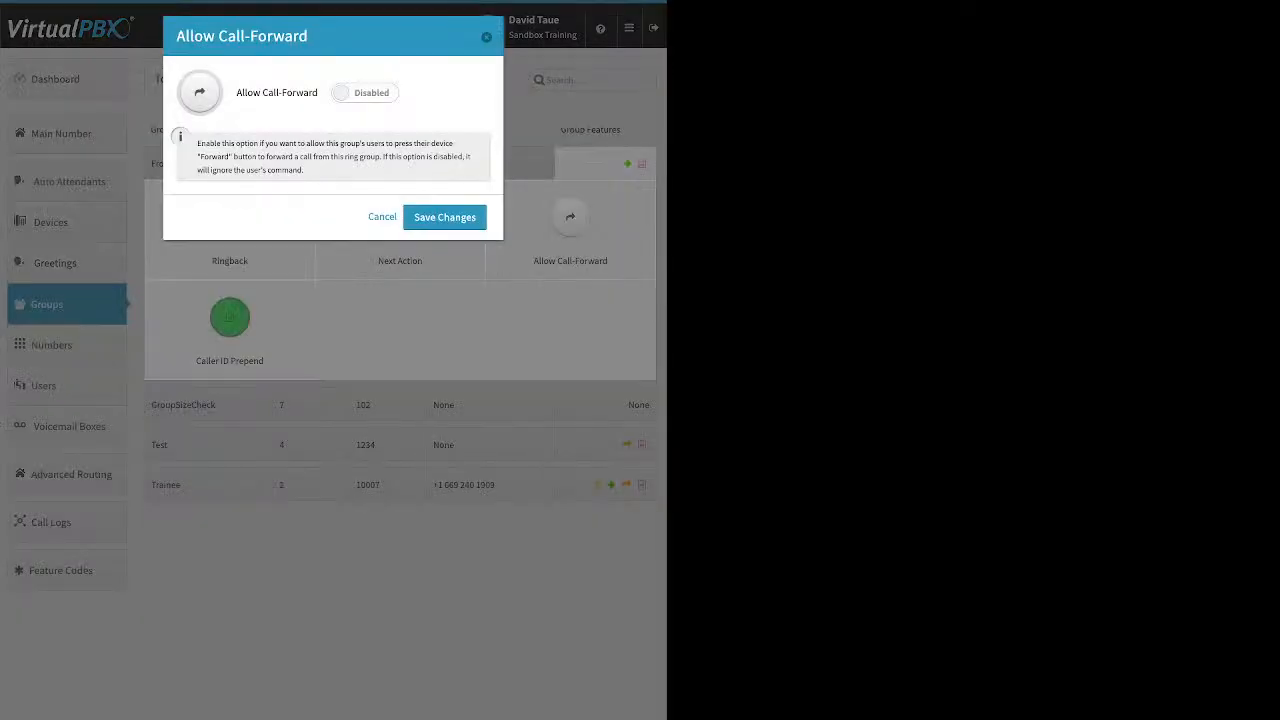
pyautogui.click(364, 92)
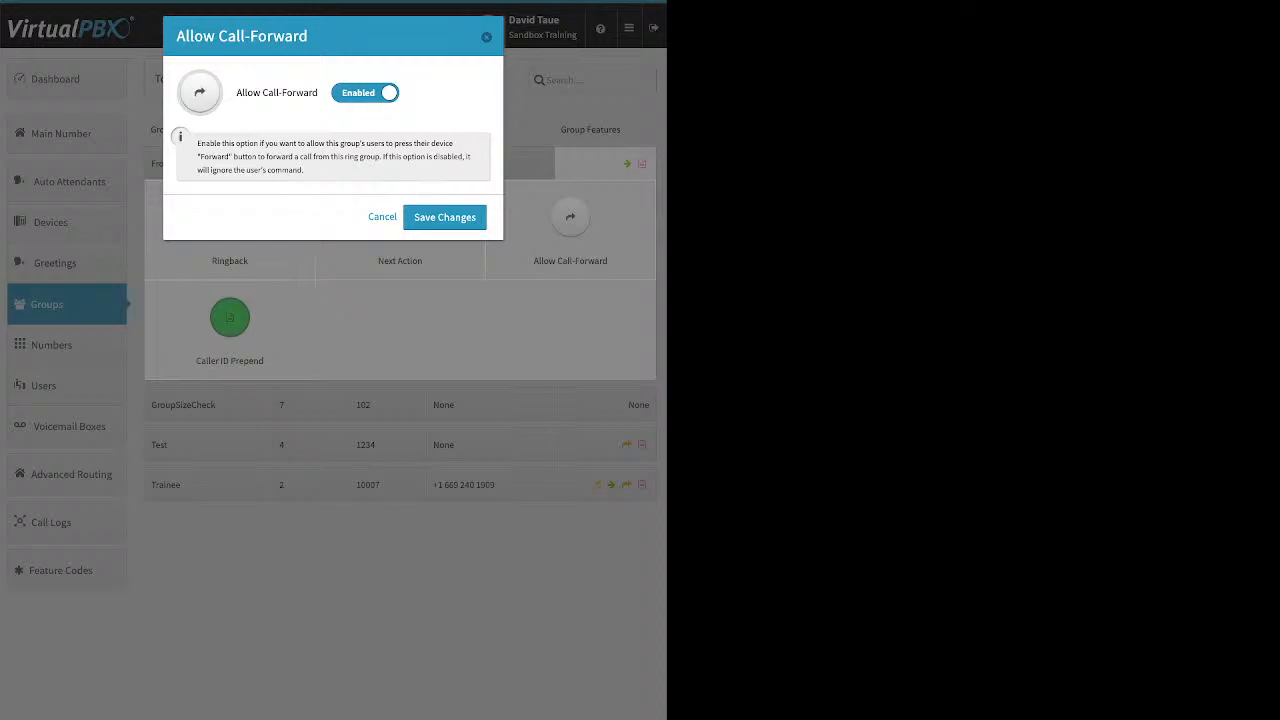
pyautogui.click(445, 217)
pyautogui.click(230, 318)
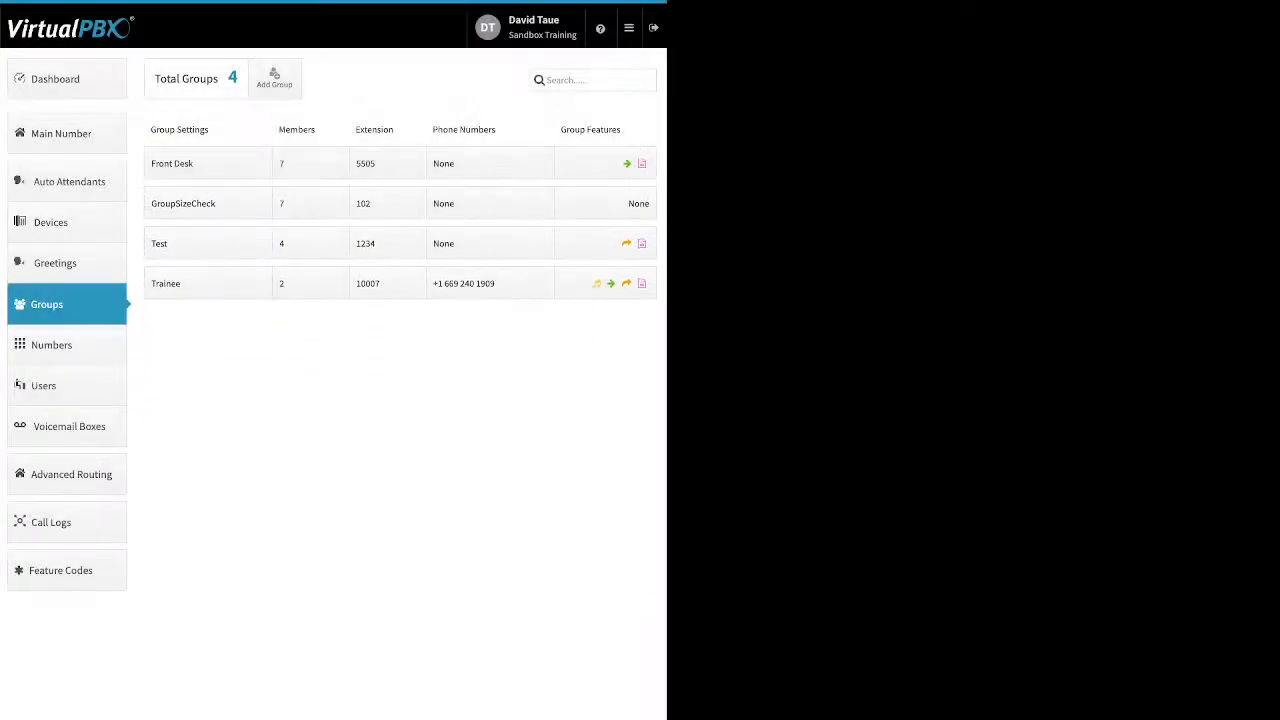
# - Go to the Numbers page and show the Spare Numbers list
pyautogui.click(66, 345)
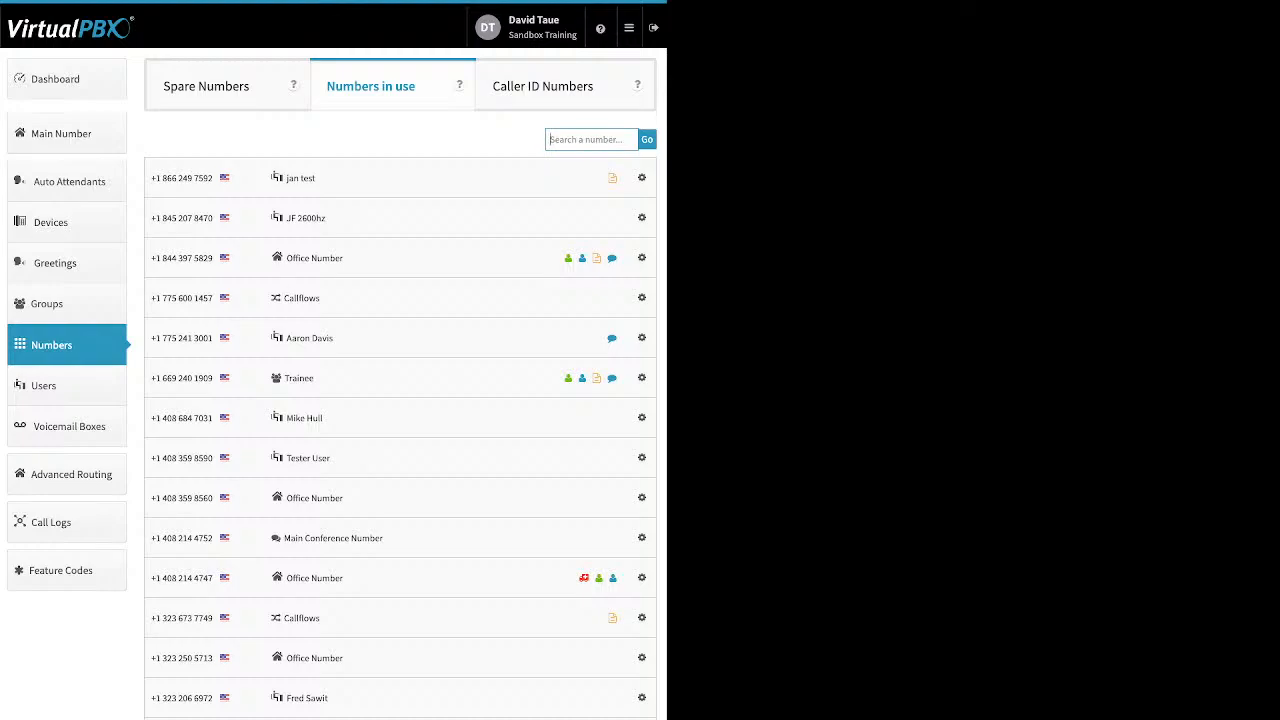
pyautogui.click(641, 177)
pyautogui.click(207, 86)
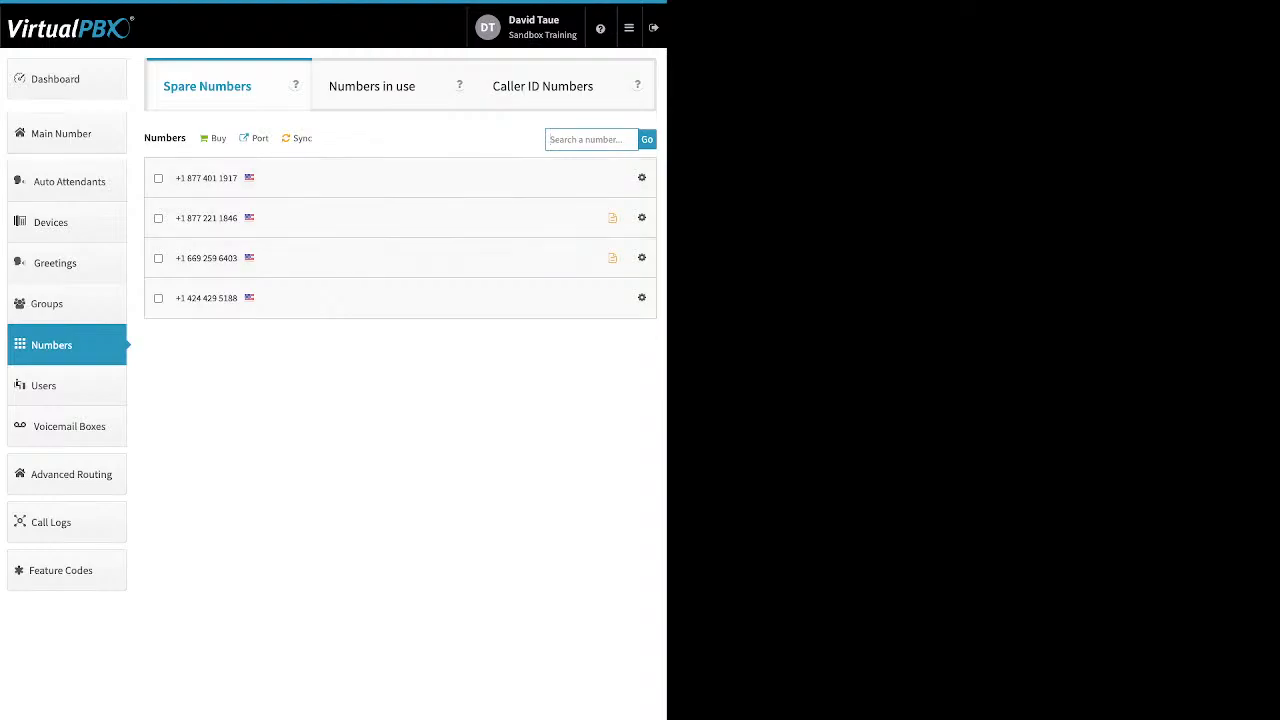
# - Delete the second and last spare numbers and confirm the deletion
pyautogui.click(158, 298)
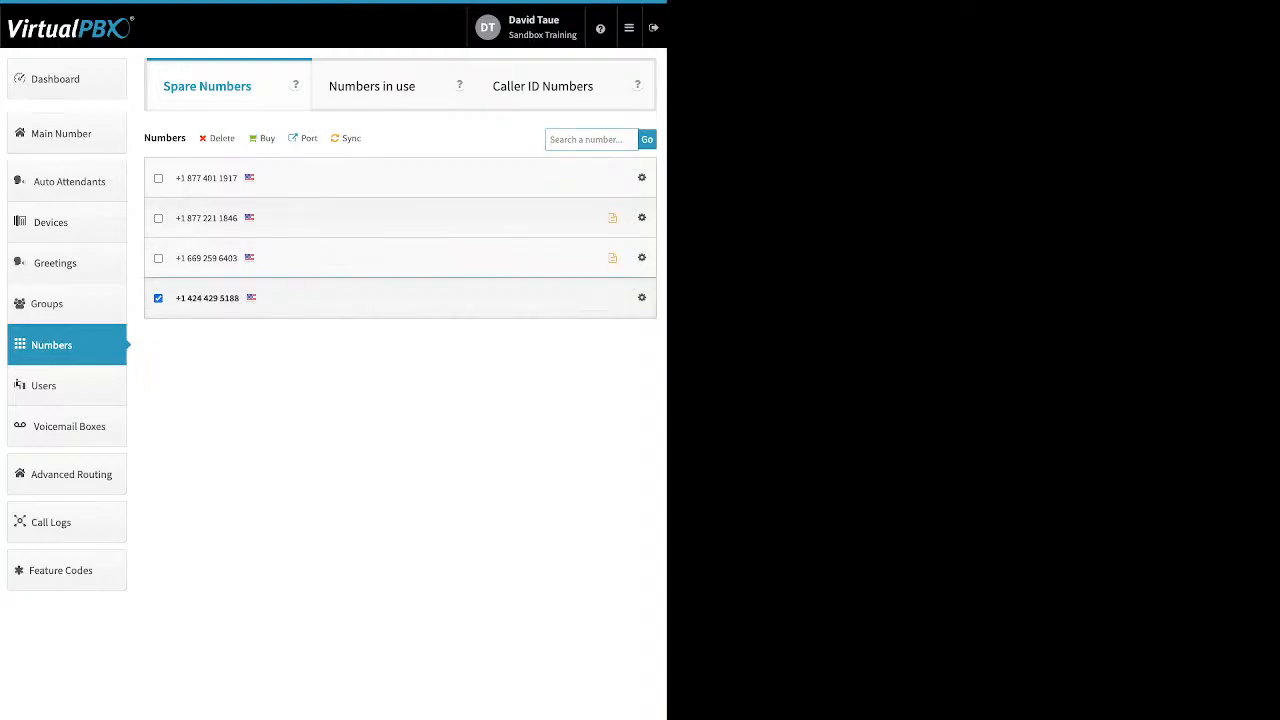
pyautogui.click(158, 218)
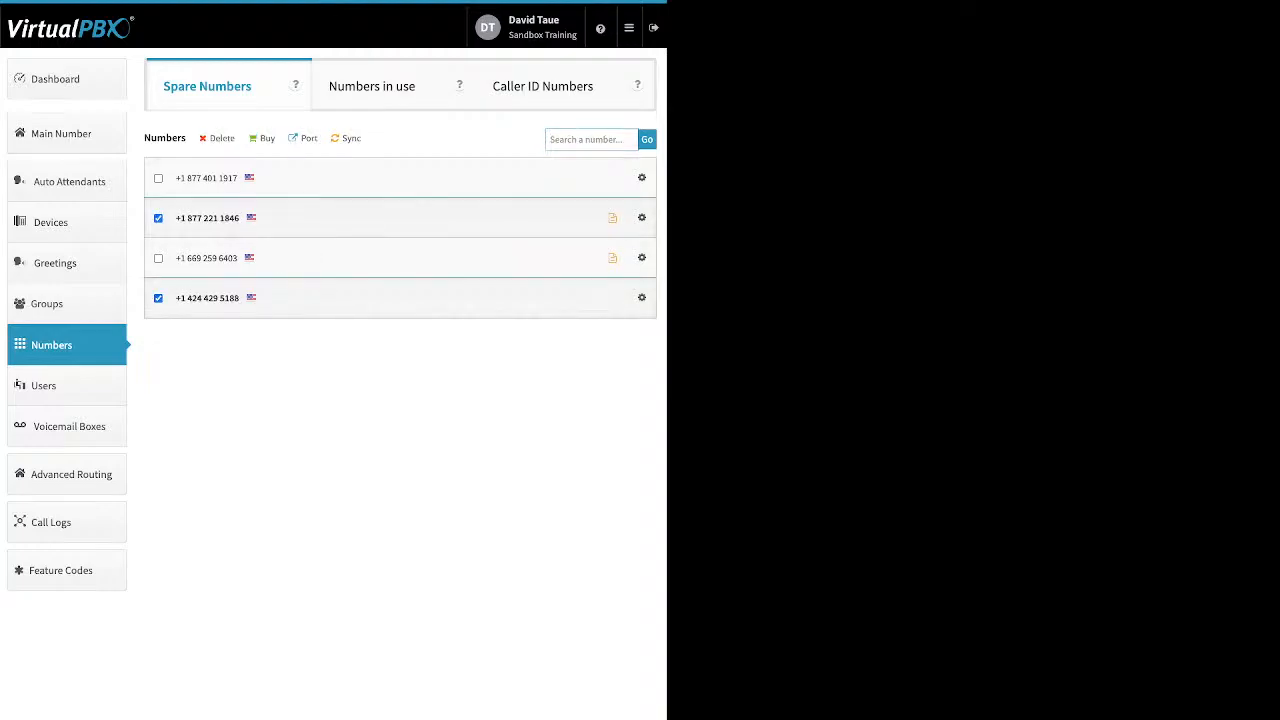
pyautogui.click(222, 138)
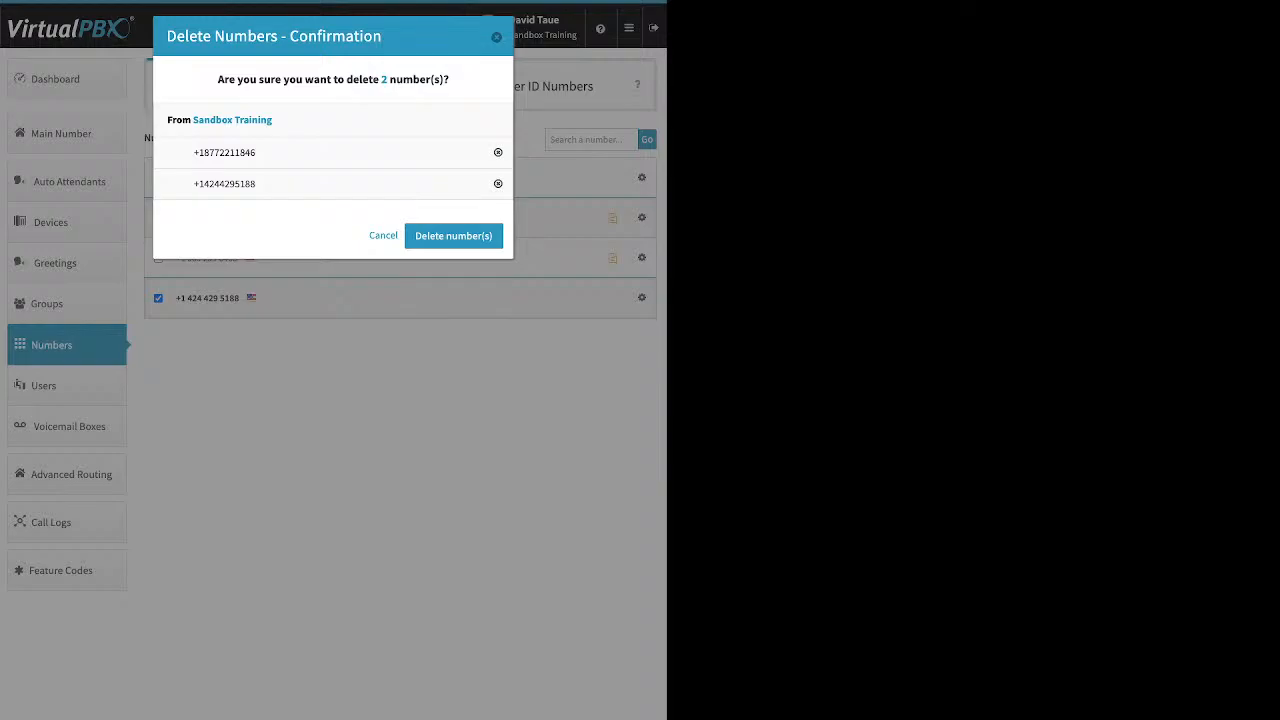
pyautogui.click(453, 235)
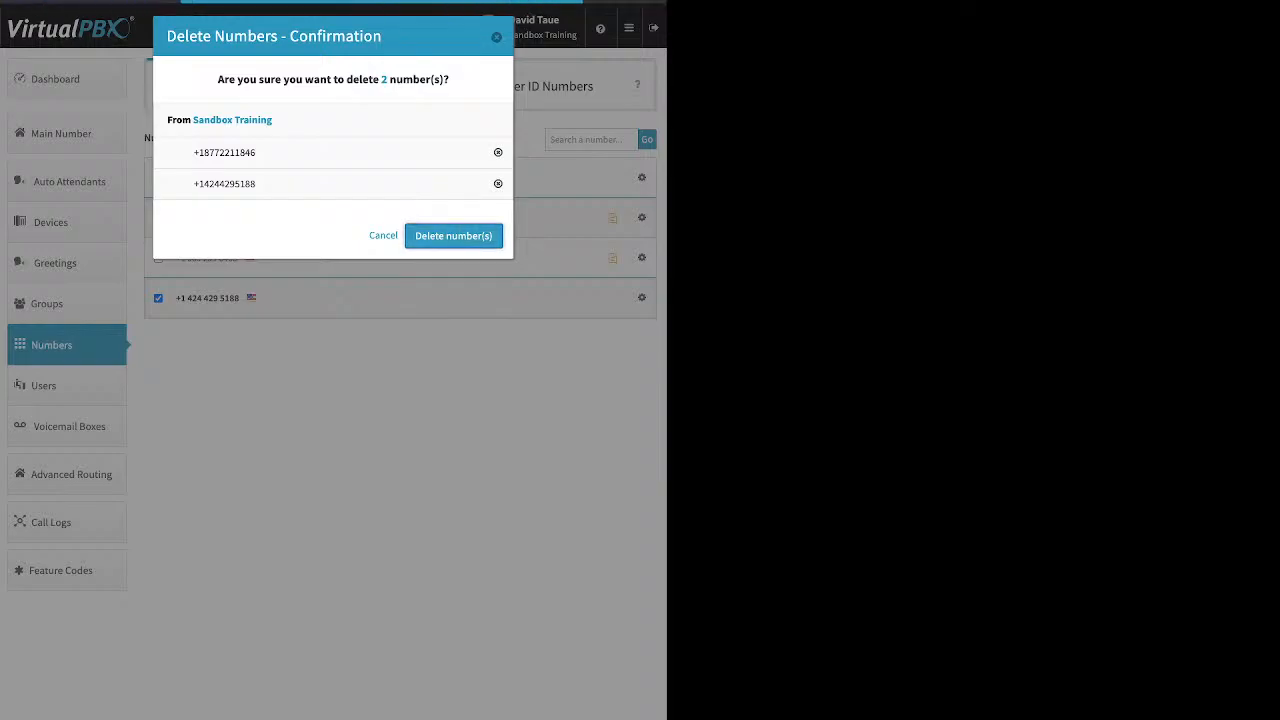
pyautogui.click(333, 384)
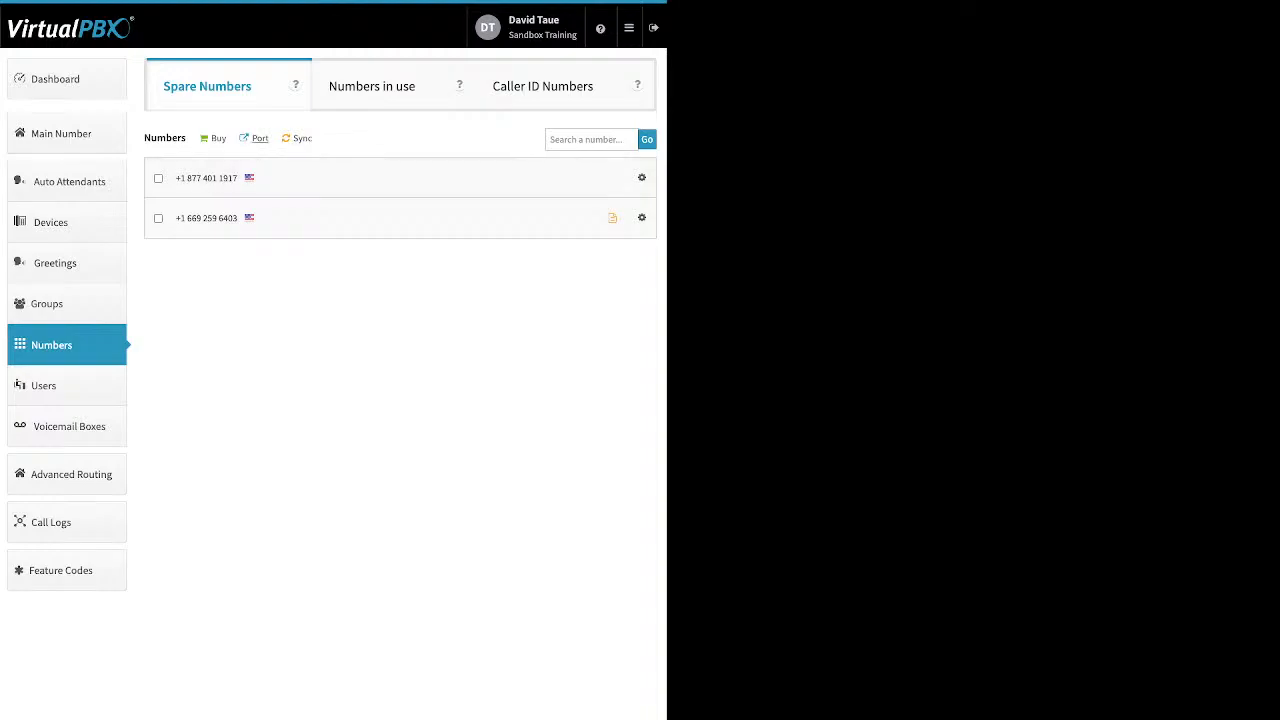
pyautogui.click(214, 138)
# - Start a port request named 'test' for U.S. Local Numbers and continue to the next step
pyautogui.click(259, 138)
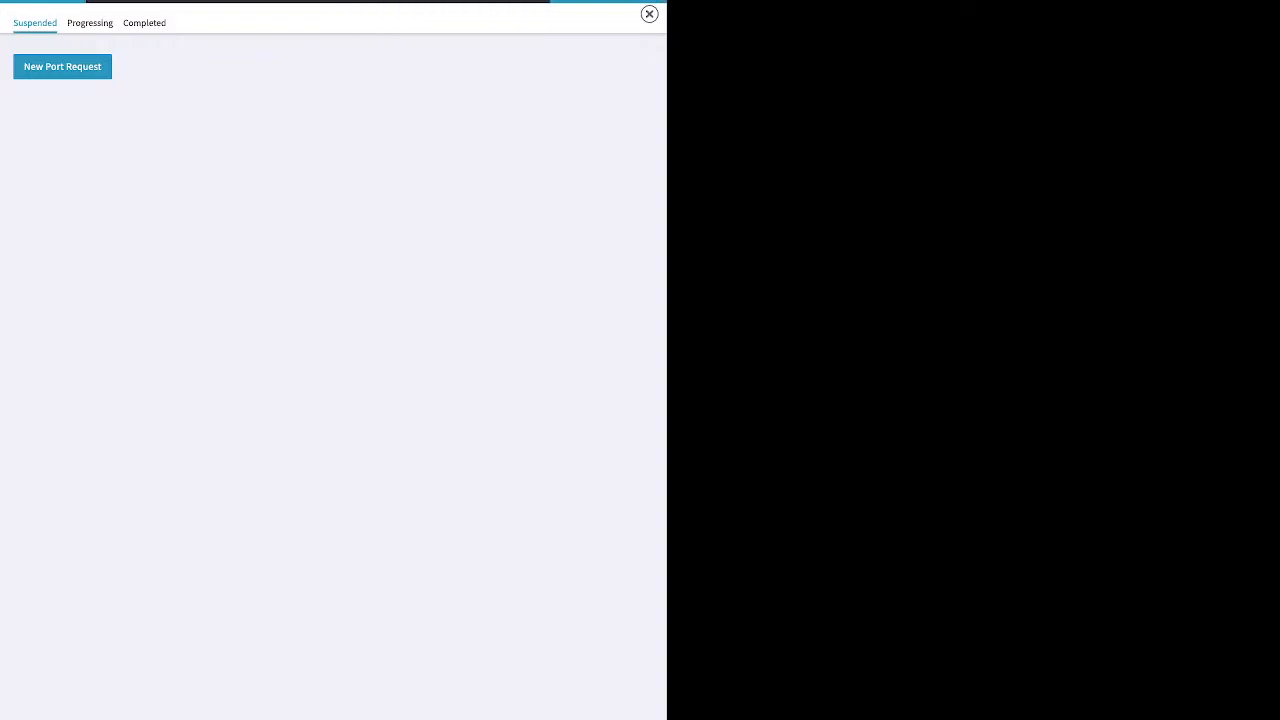
pyautogui.click(333, 257)
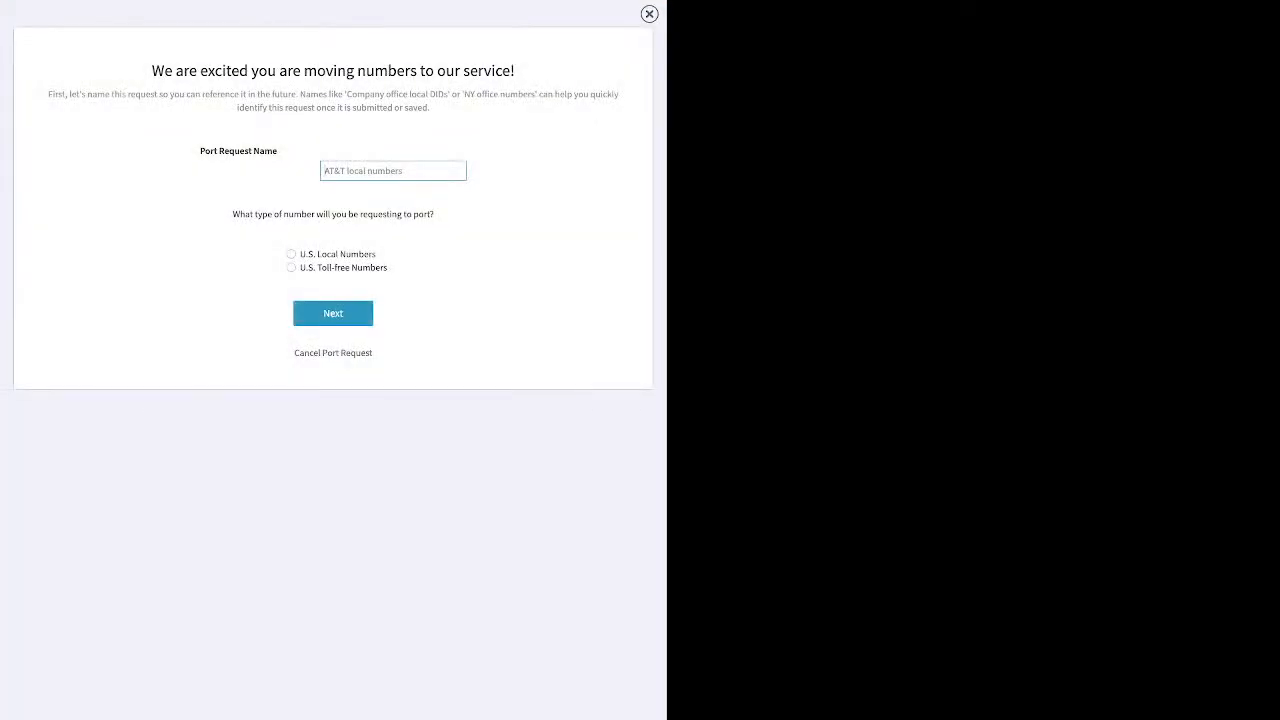
pyautogui.write('test')
pyautogui.click(291, 254)
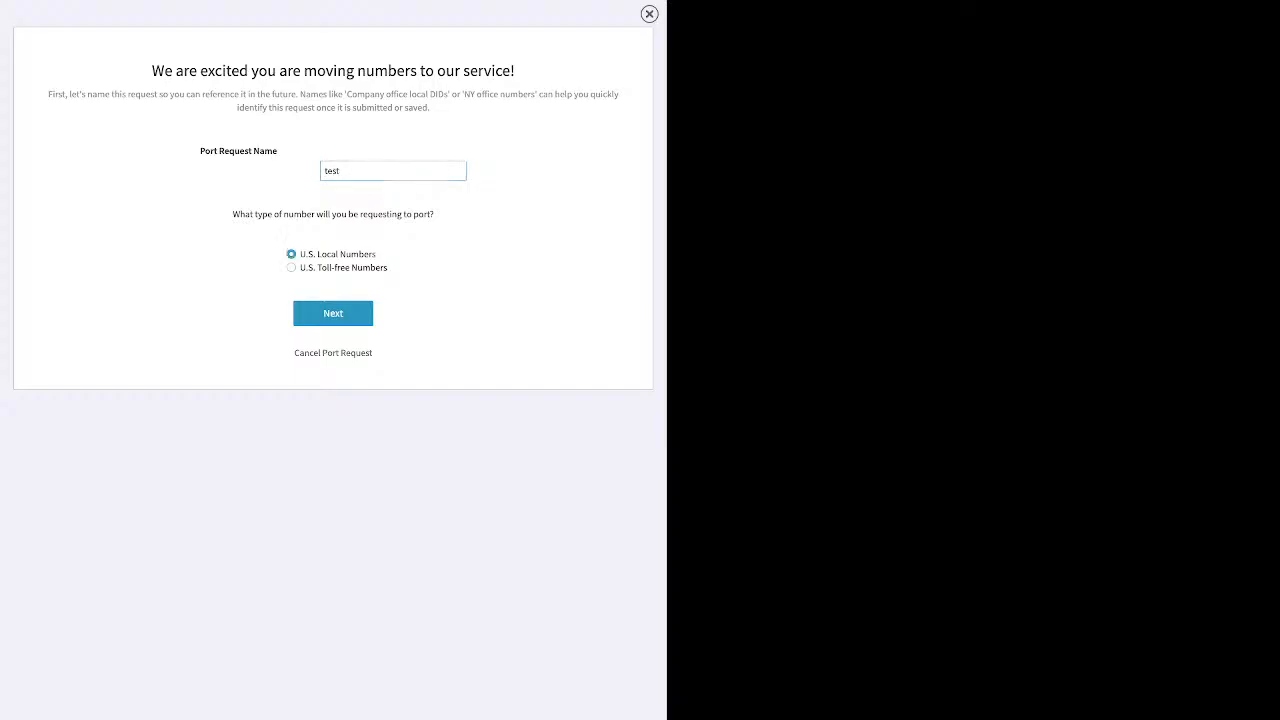
pyautogui.click(333, 313)
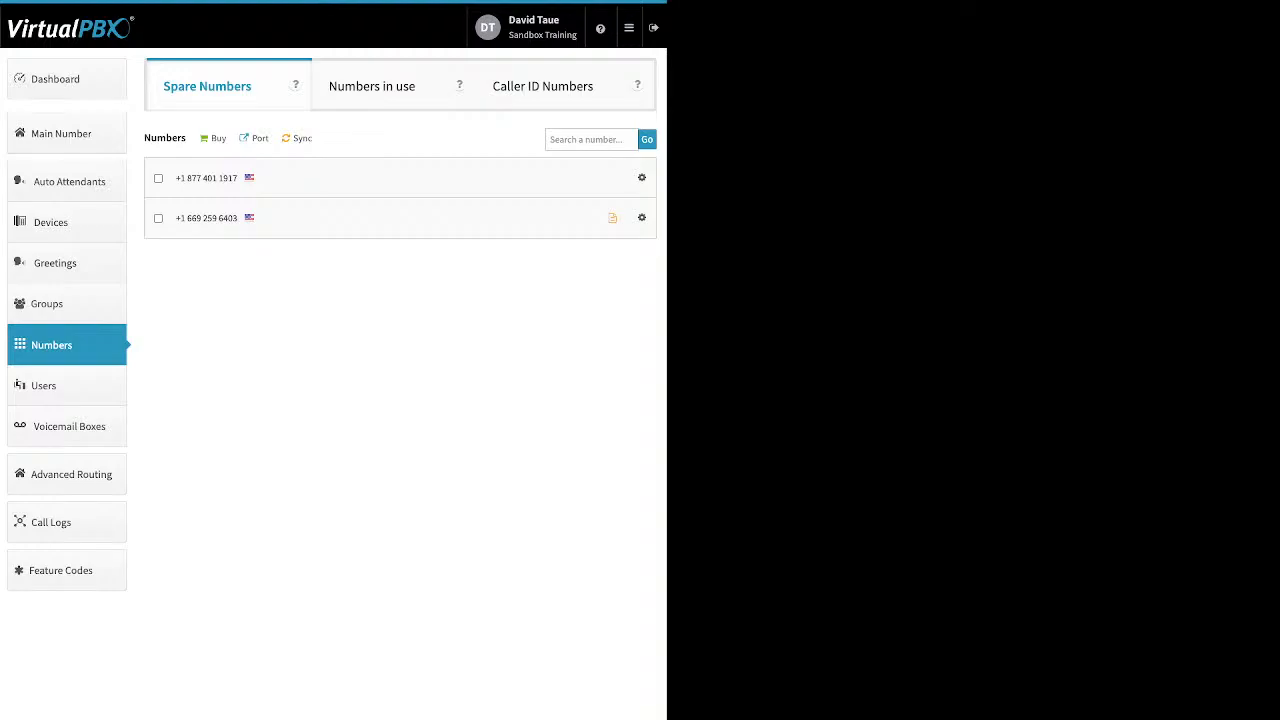
# - Open the Users list and the Add User and Device form with extension 1010 prefilled
pyautogui.click(66, 386)
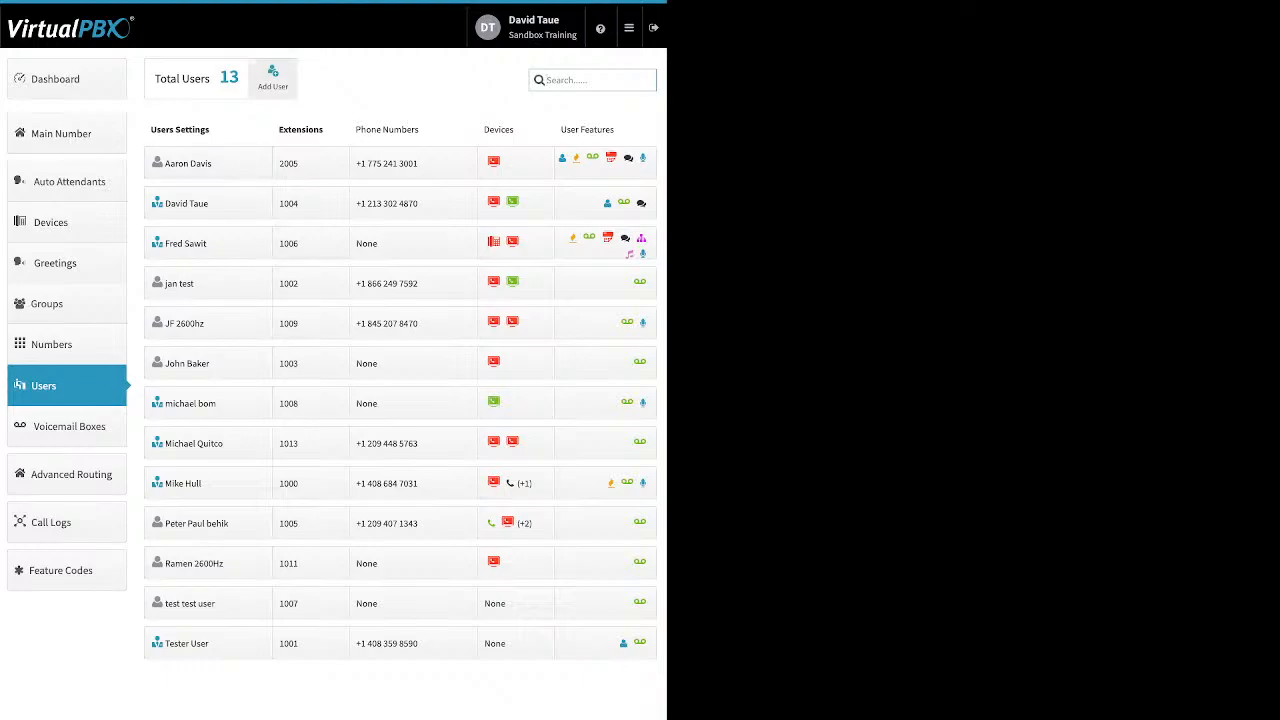
pyautogui.click(273, 78)
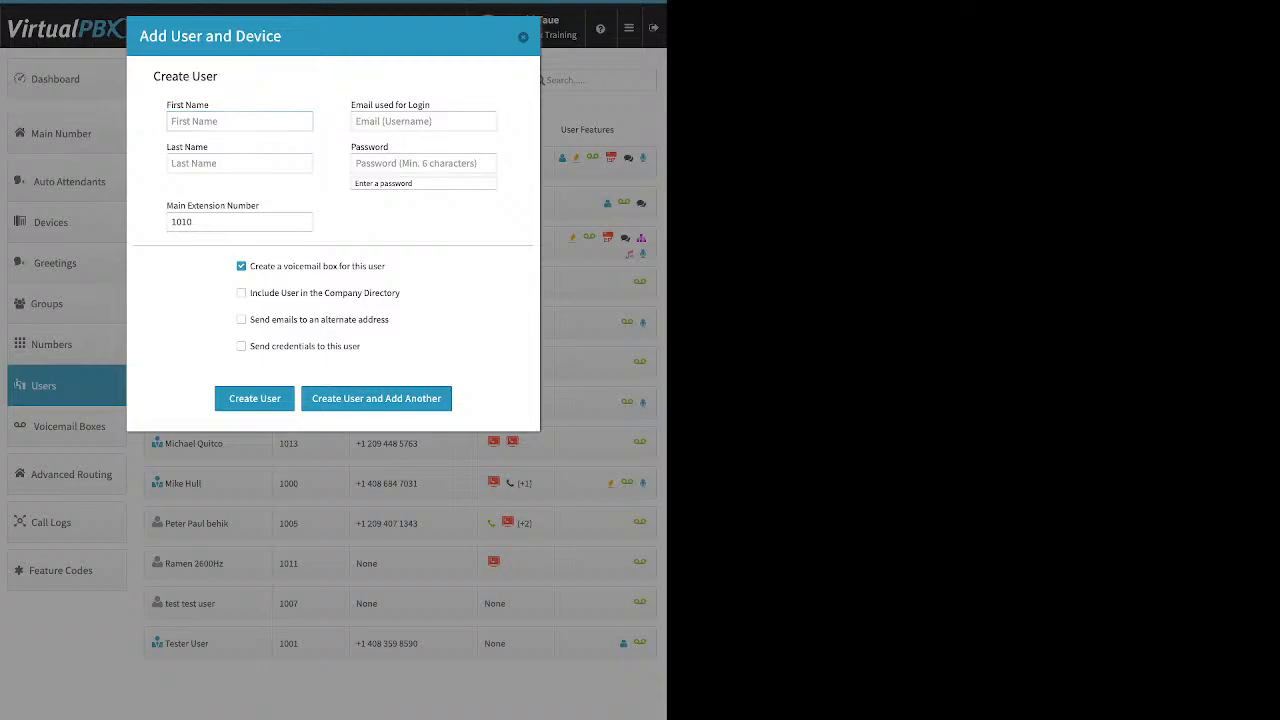
pyautogui.moveTo(432, 105); pyautogui.dragTo(350, 105)
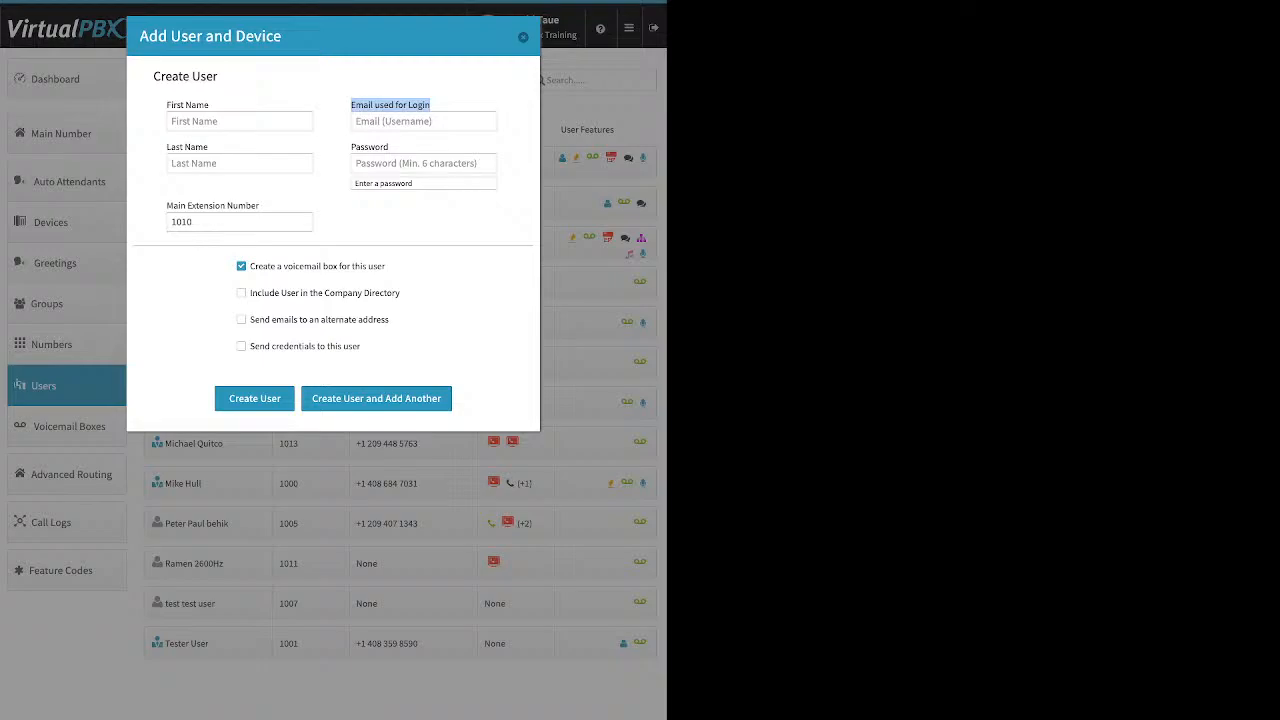
pyautogui.click(407, 163)
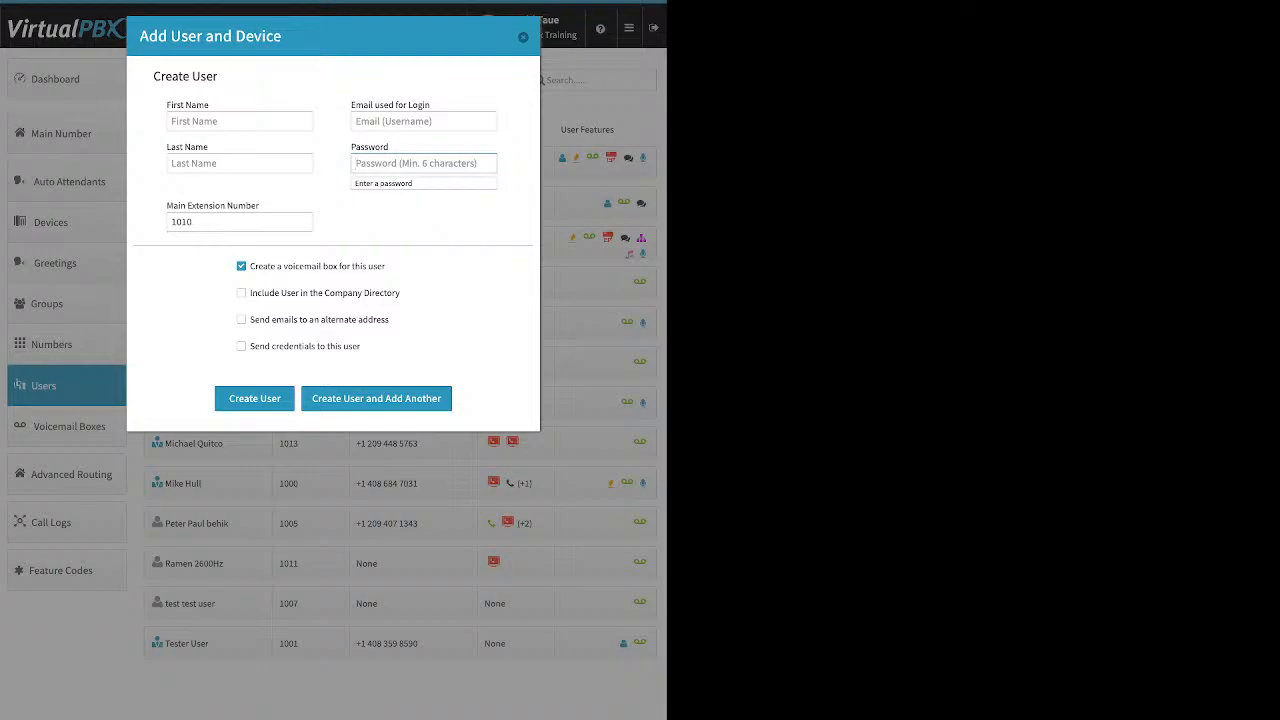
pyautogui.moveTo(260, 206); pyautogui.dragTo(173, 206)
pyautogui.click(173, 206)
pyautogui.click(198, 222)
pyautogui.doubleClick(185, 222)
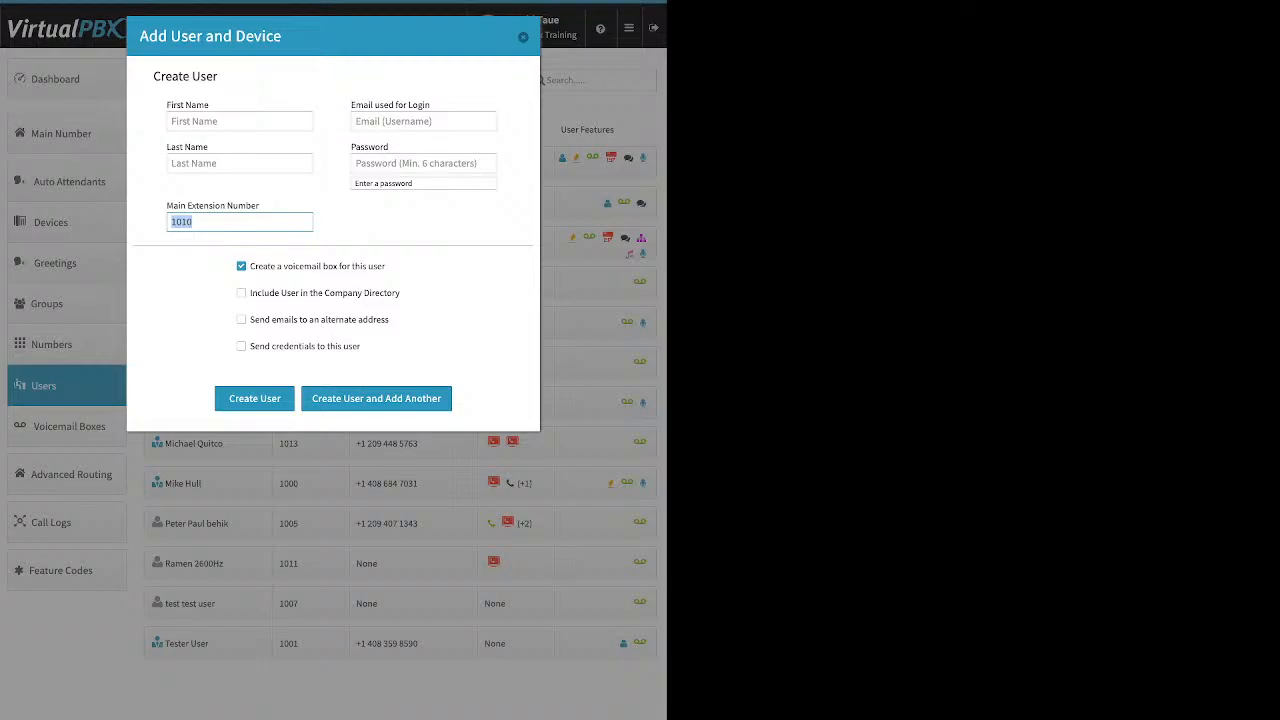
pyautogui.moveTo(386, 266); pyautogui.dragTo(283, 266)
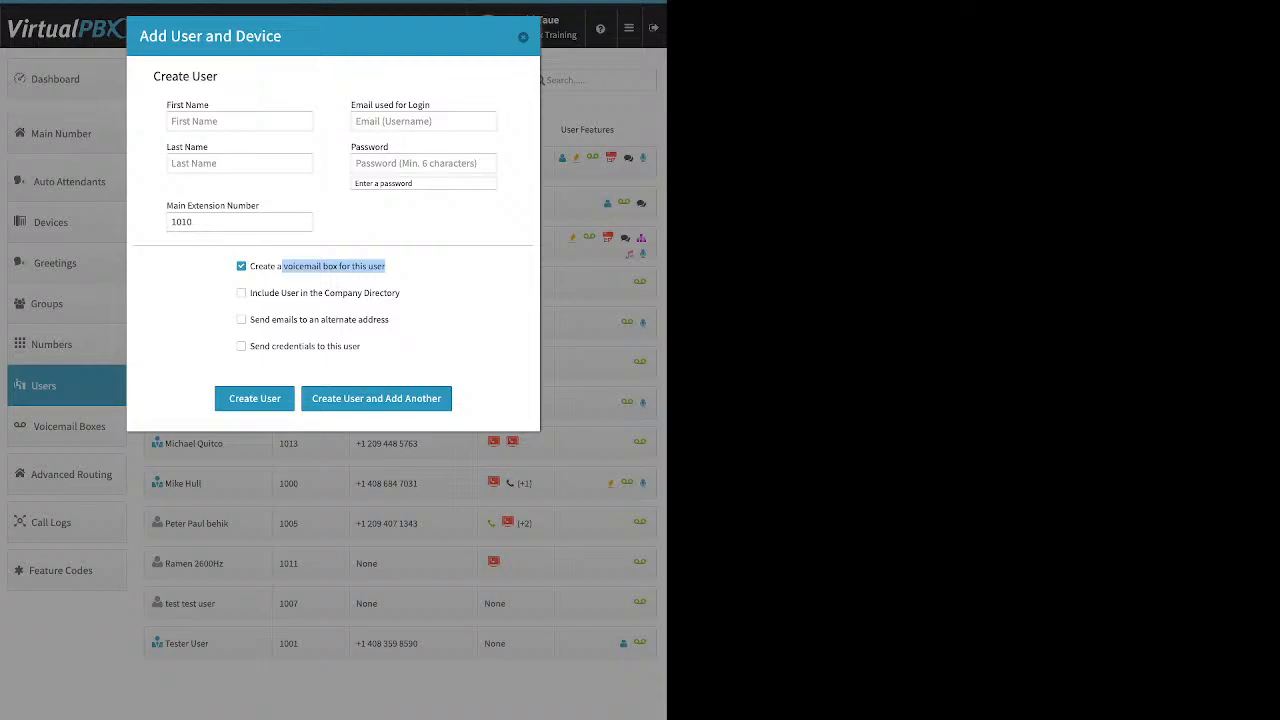
# - Review the new-user options, toggling alternate-address emails on and off, then close the form unsaved
pyautogui.moveTo(401, 293); pyautogui.dragTo(275, 293)
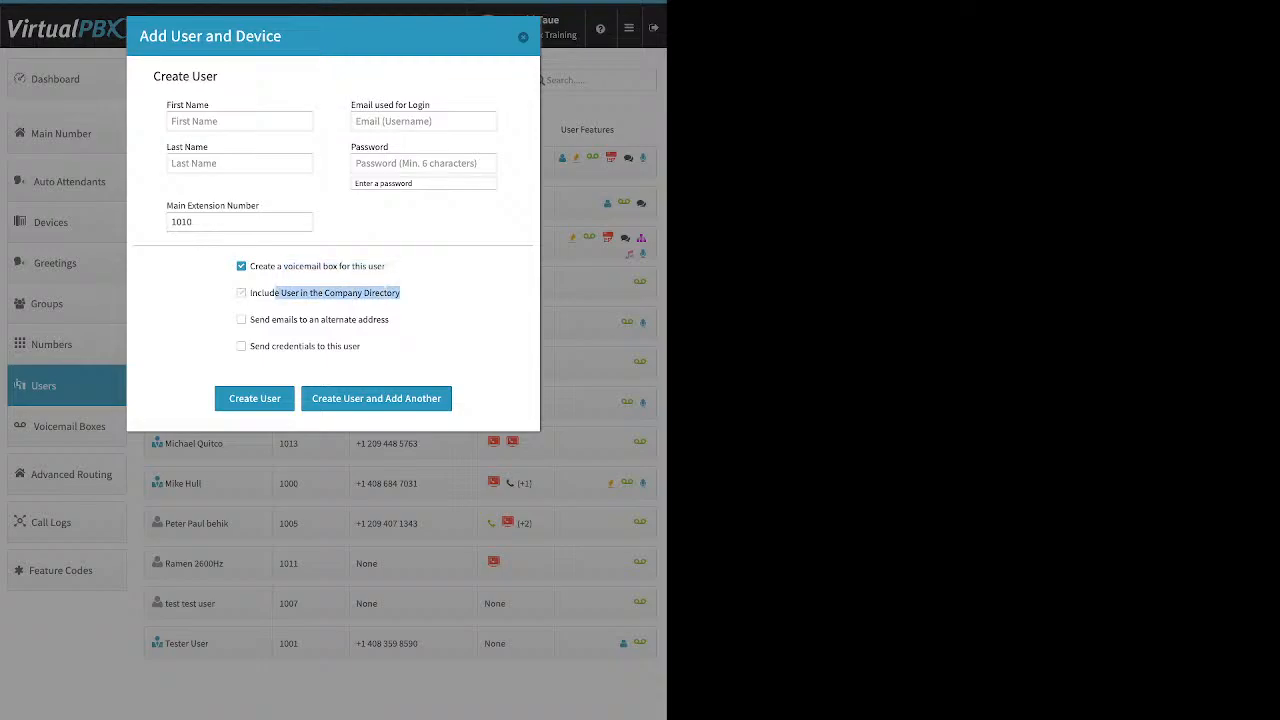
pyautogui.moveTo(389, 319); pyautogui.dragTo(273, 319)
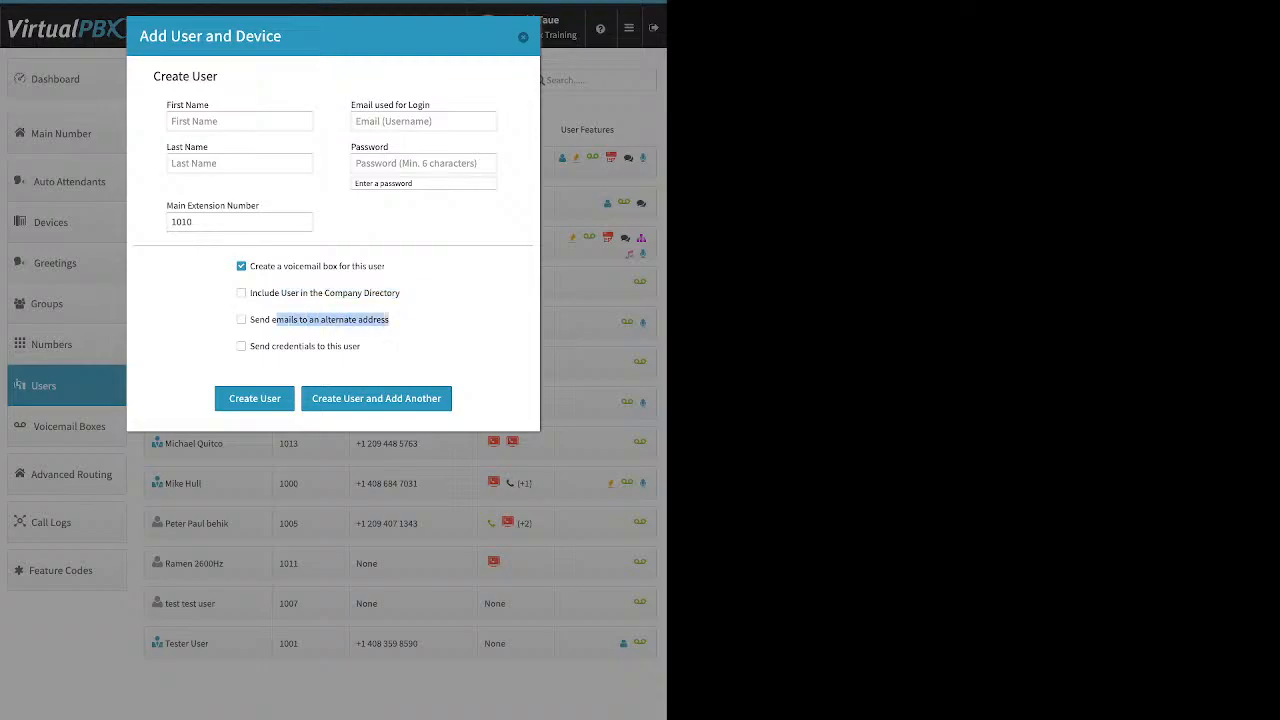
pyautogui.click(241, 320)
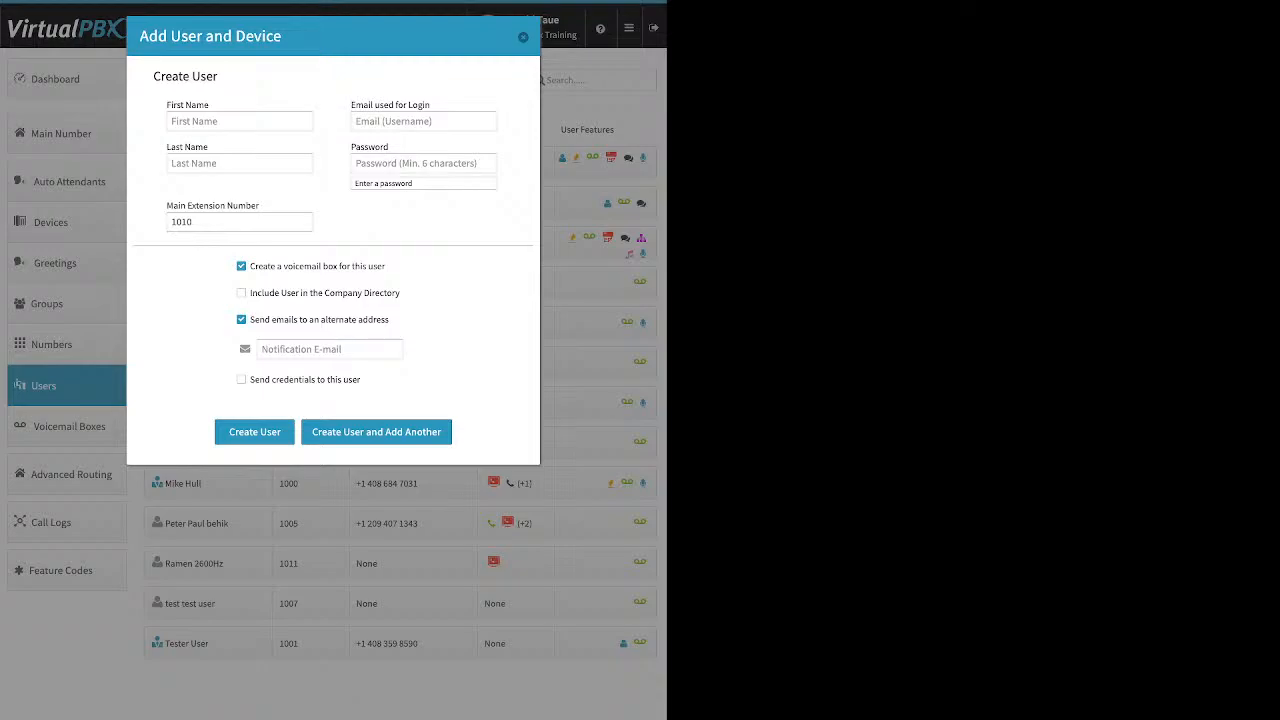
pyautogui.moveTo(390, 320); pyautogui.dragTo(309, 320)
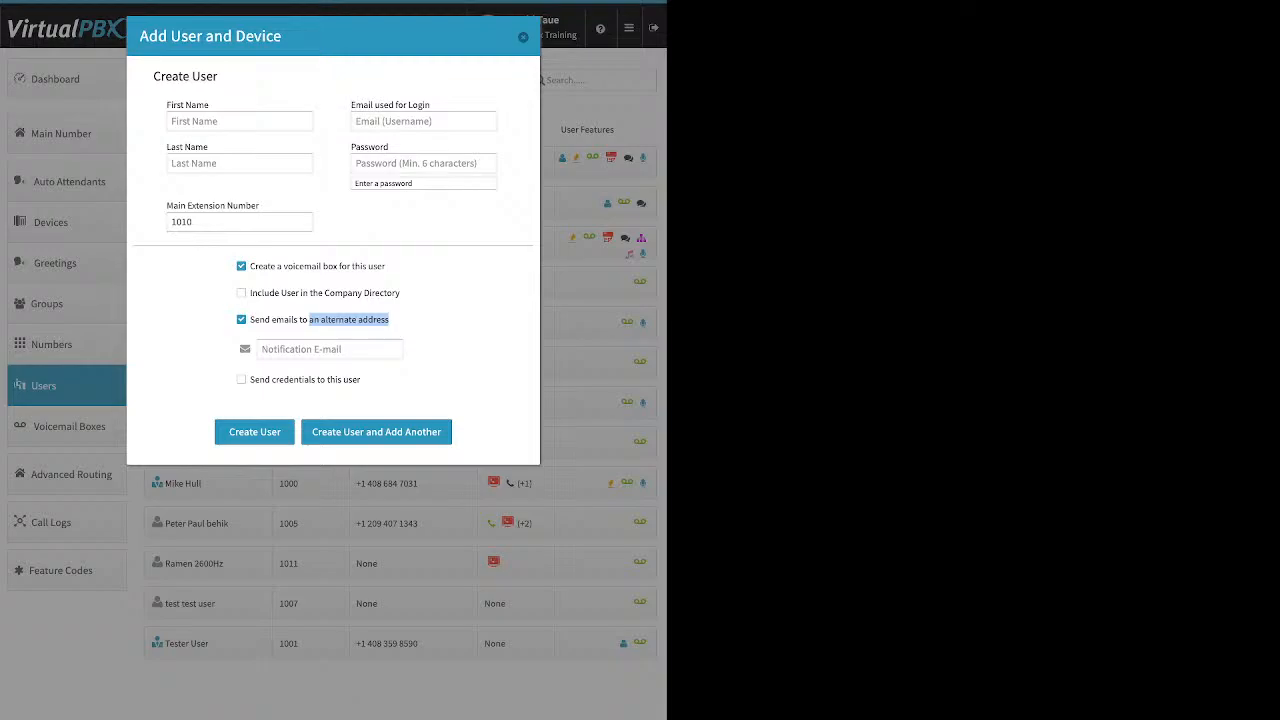
pyautogui.click(241, 320)
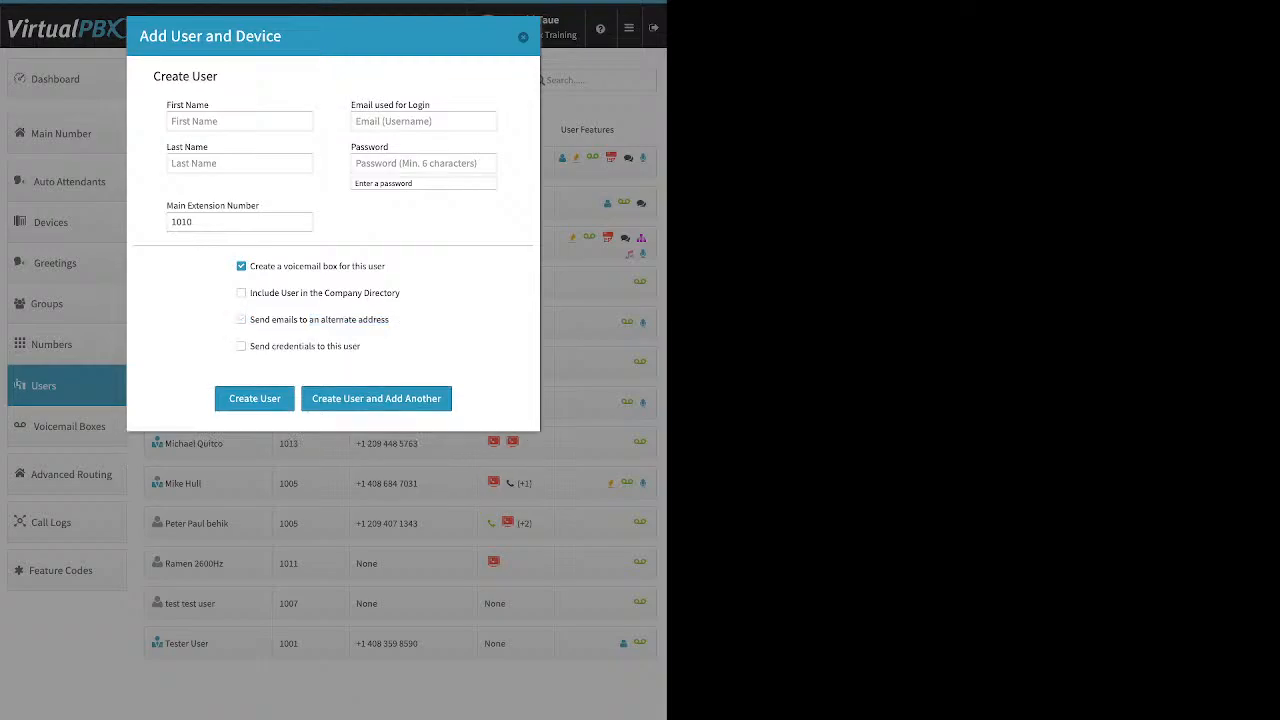
pyautogui.moveTo(360, 346); pyautogui.dragTo(270, 346)
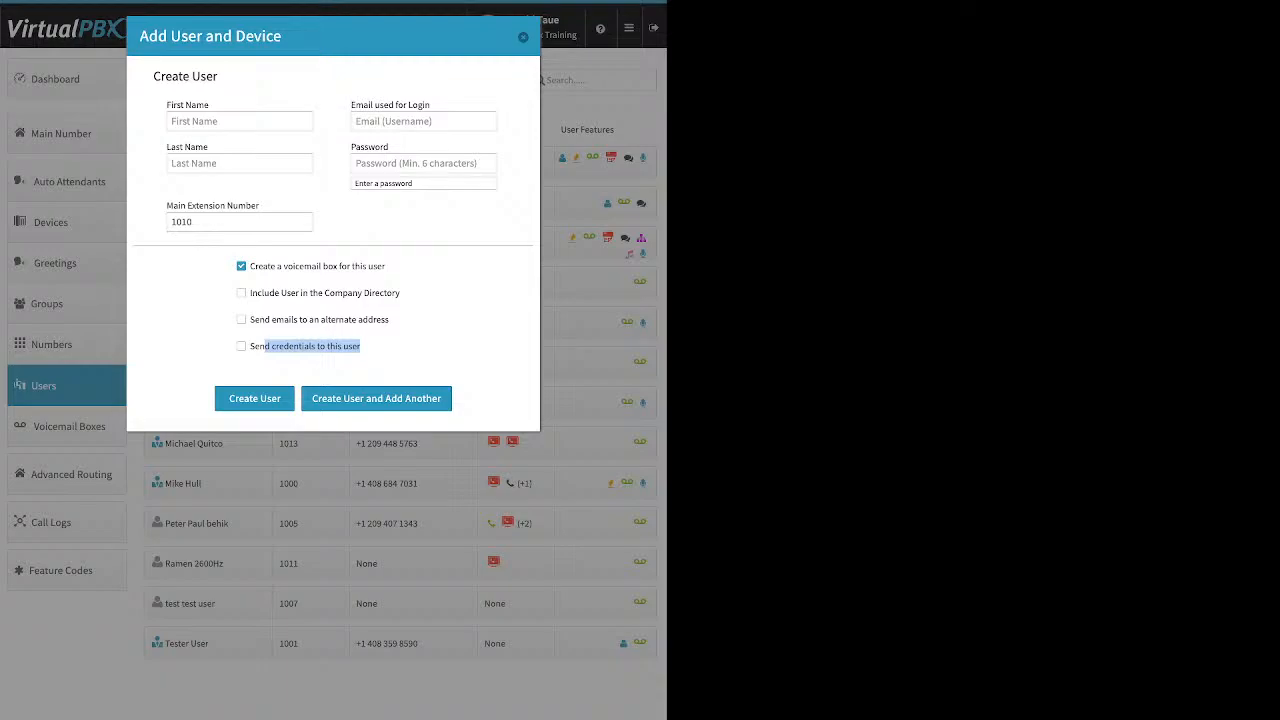
pyautogui.press('Escape')
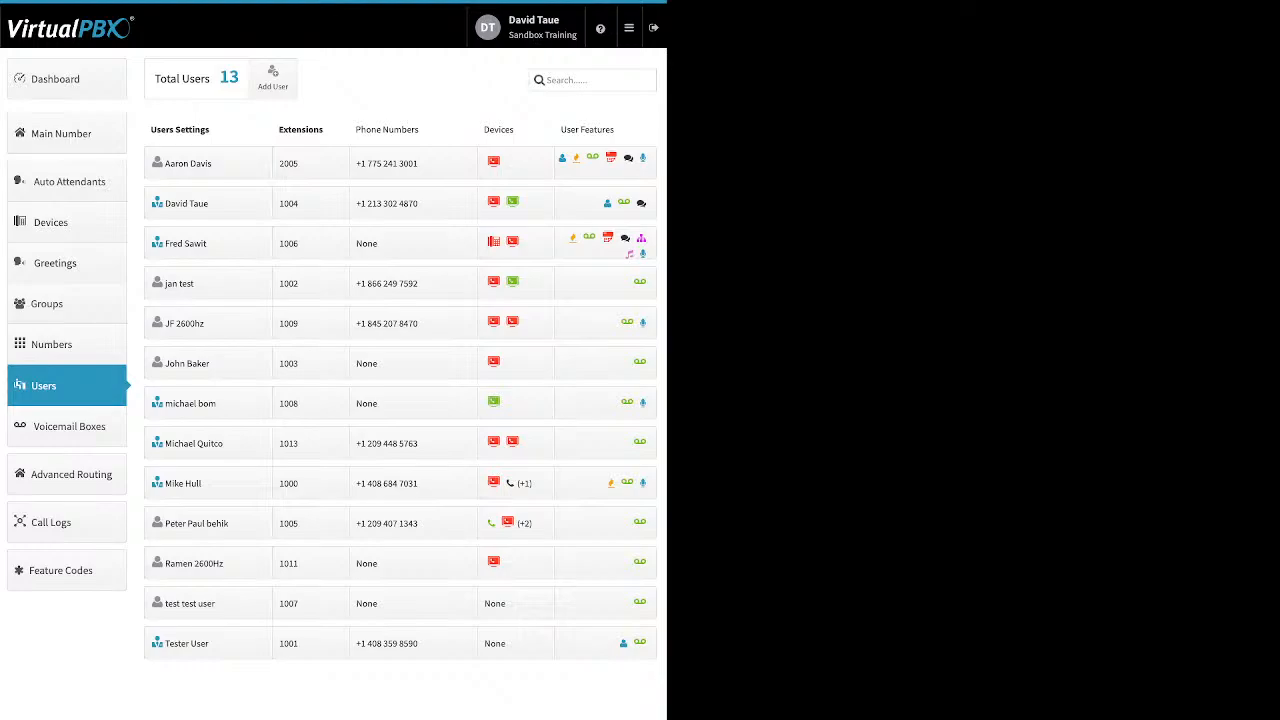
# - Expand the inline settings panel for the extension 2005 user
pyautogui.click(188, 163)
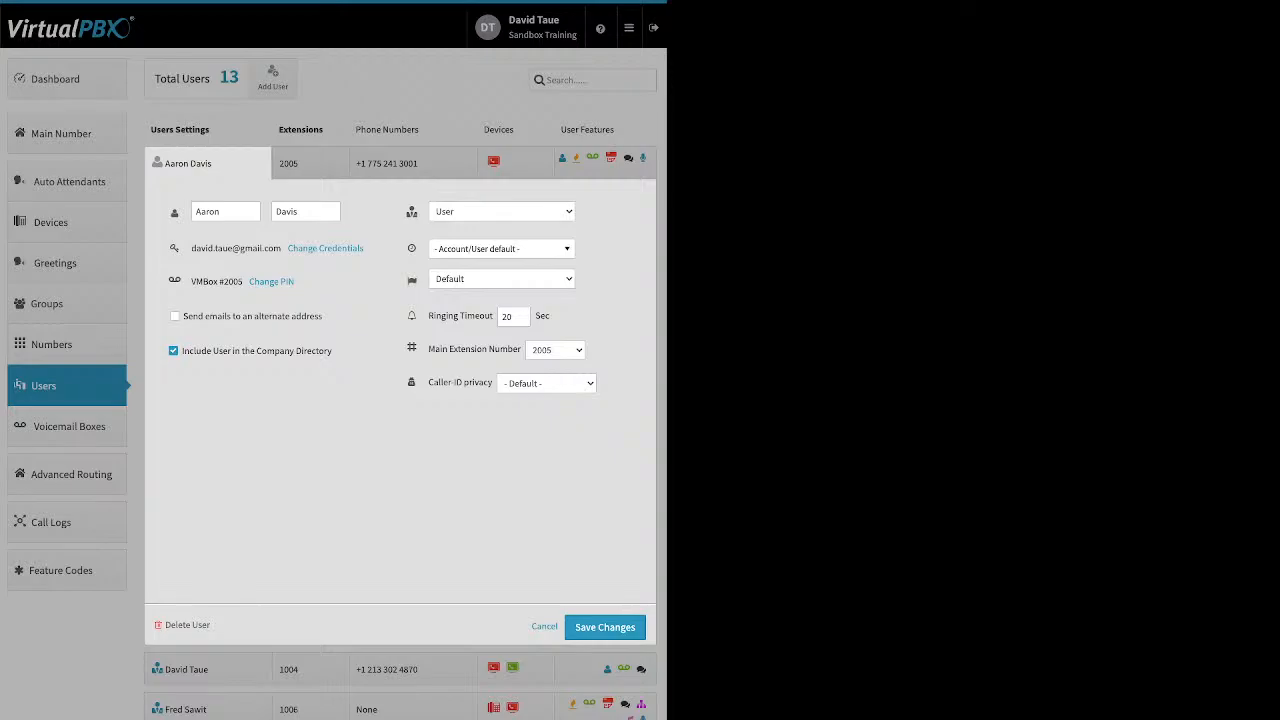
# - Look over the Change Credentials form, close it unsaved, and bring up Change PIN
pyautogui.click(325, 248)
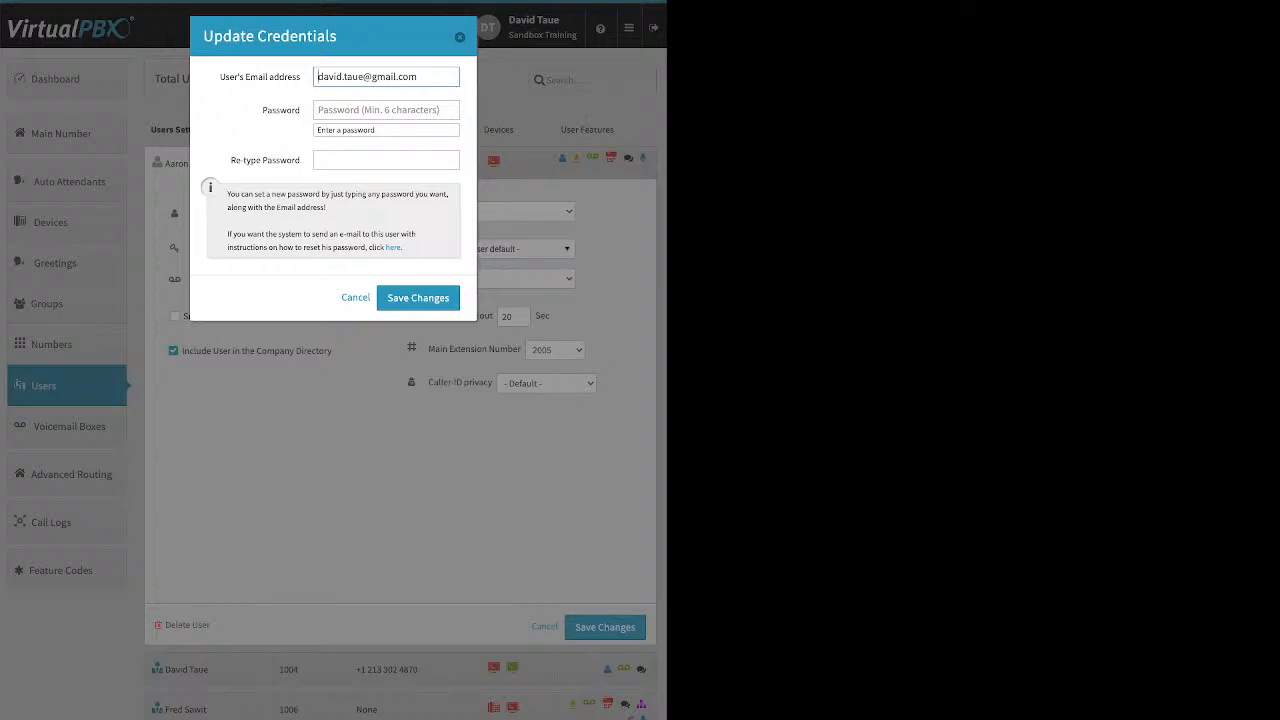
pyautogui.moveTo(403, 248); pyautogui.dragTo(386, 248)
pyautogui.click(408, 249)
pyautogui.press('Escape')
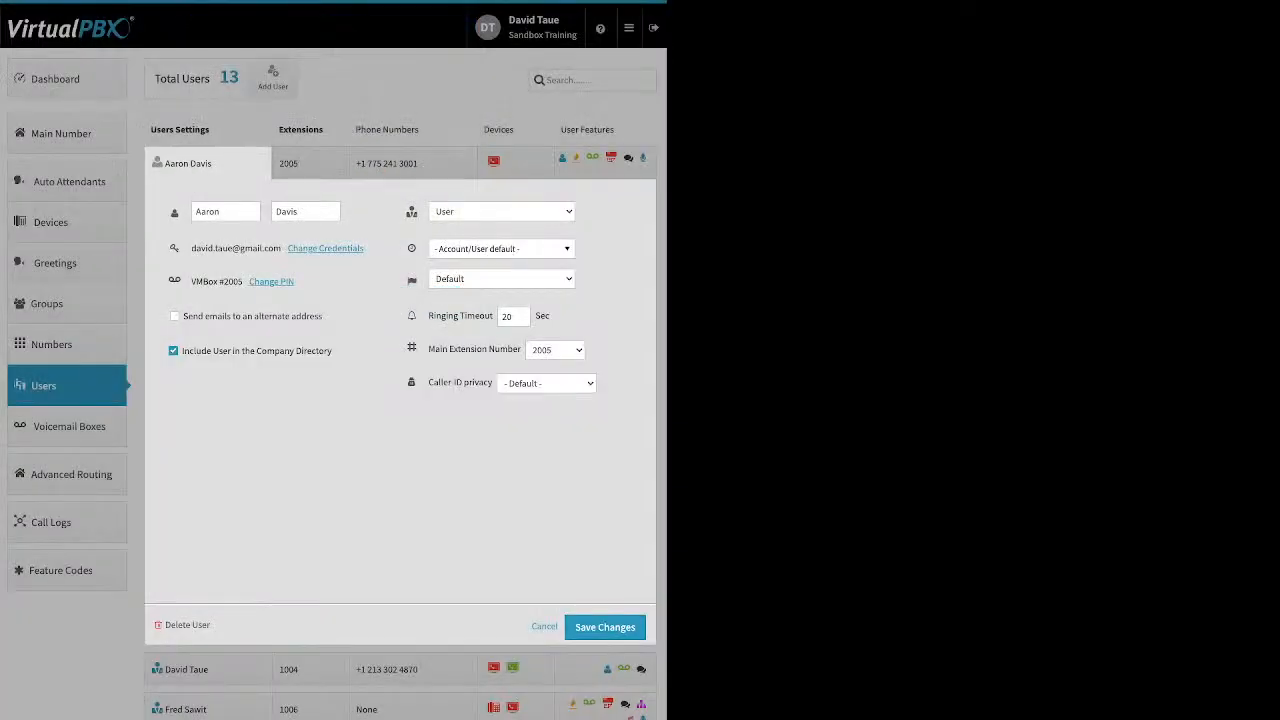
pyautogui.click(271, 281)
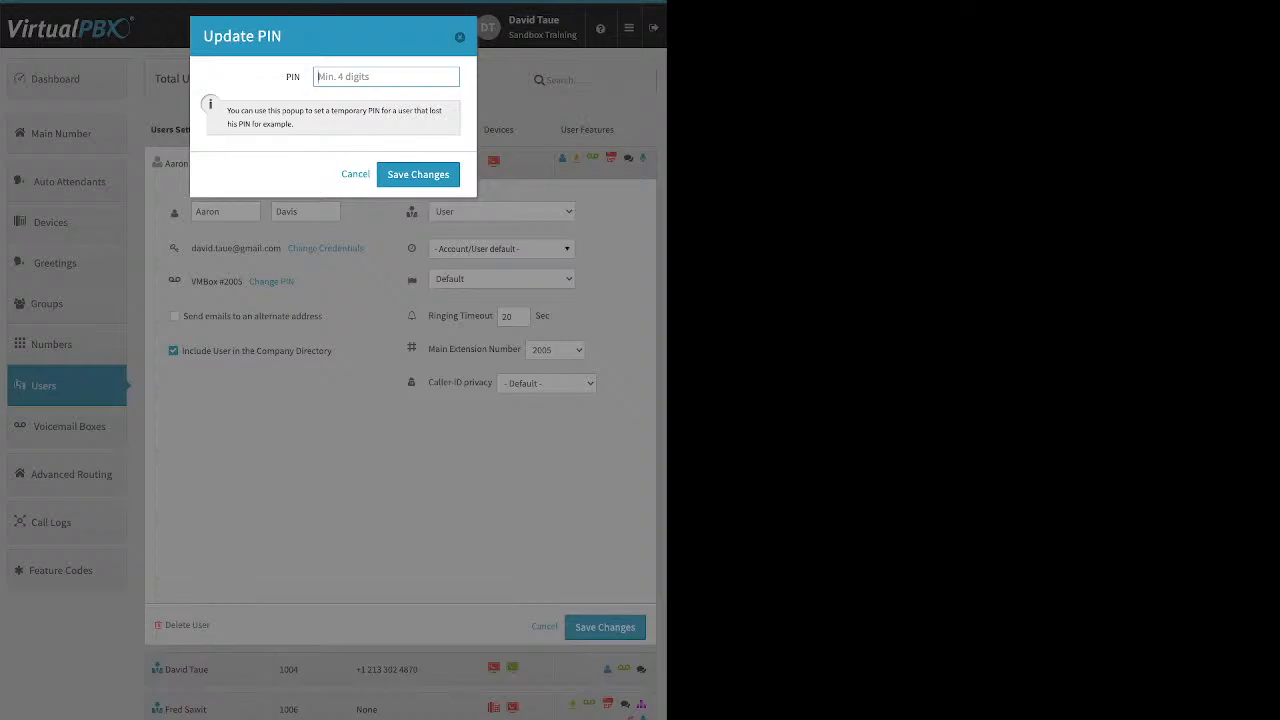
# - Cancel the PIN update and leave the extension 2005 user's role set to User
pyautogui.click(355, 174)
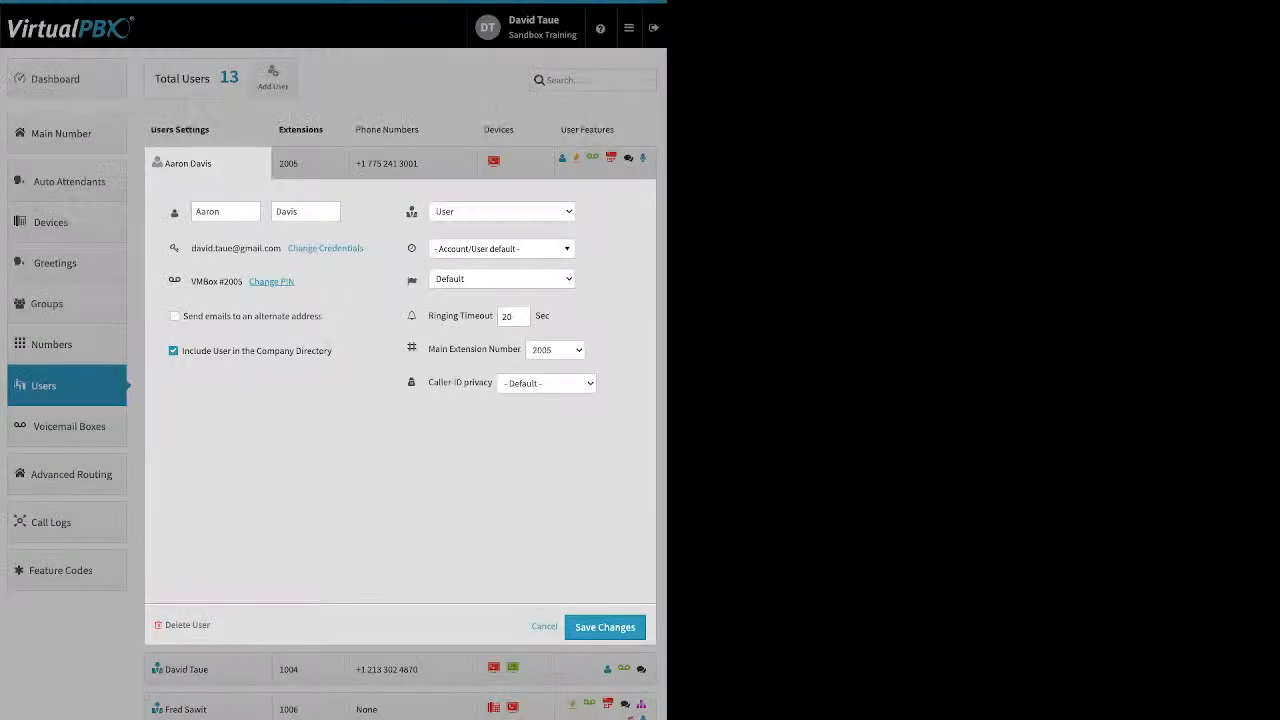
pyautogui.moveTo(323, 316); pyautogui.dragTo(256, 316)
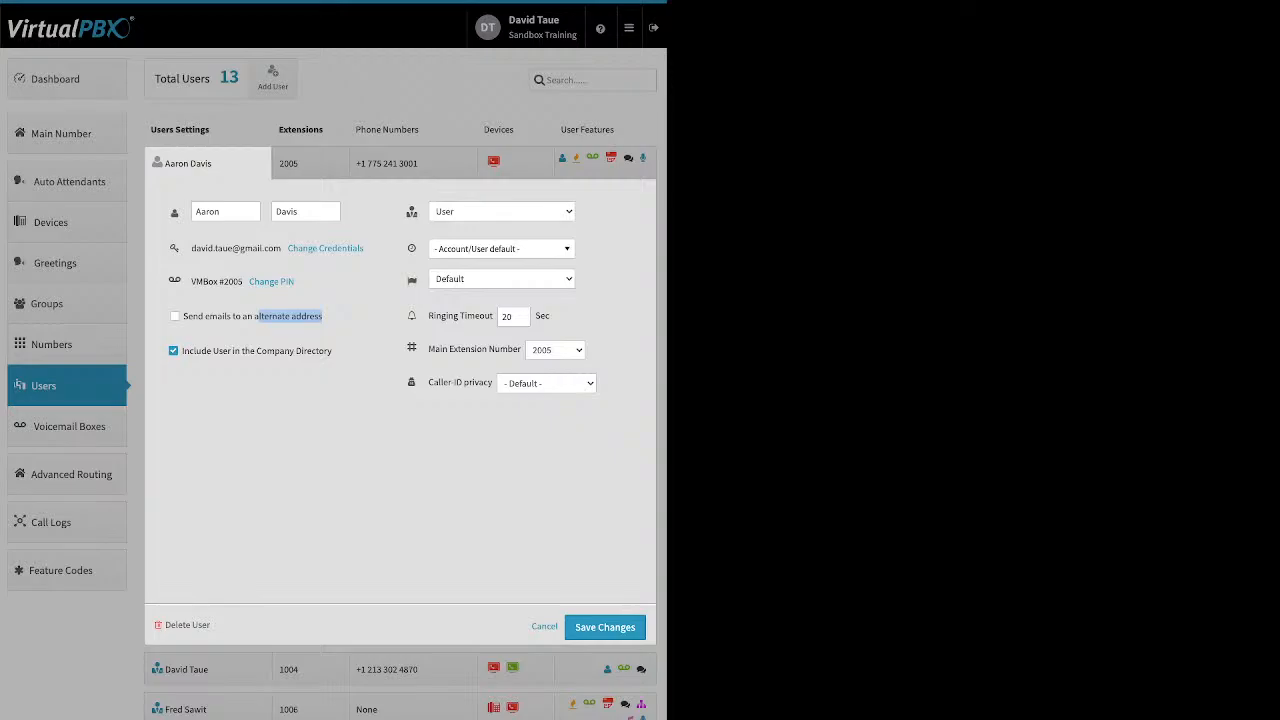
pyautogui.moveTo(332, 351); pyautogui.dragTo(250, 351)
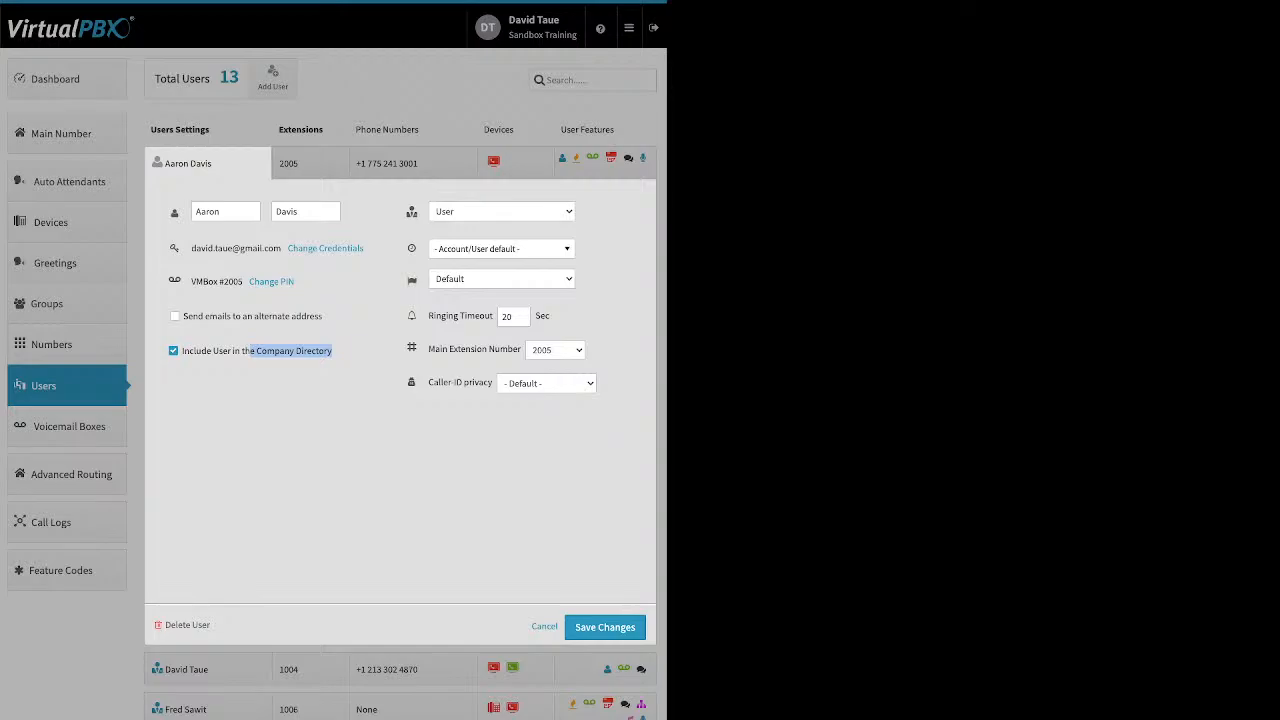
pyautogui.click(502, 211)
pyautogui.click(502, 211)
pyautogui.click(380, 430)
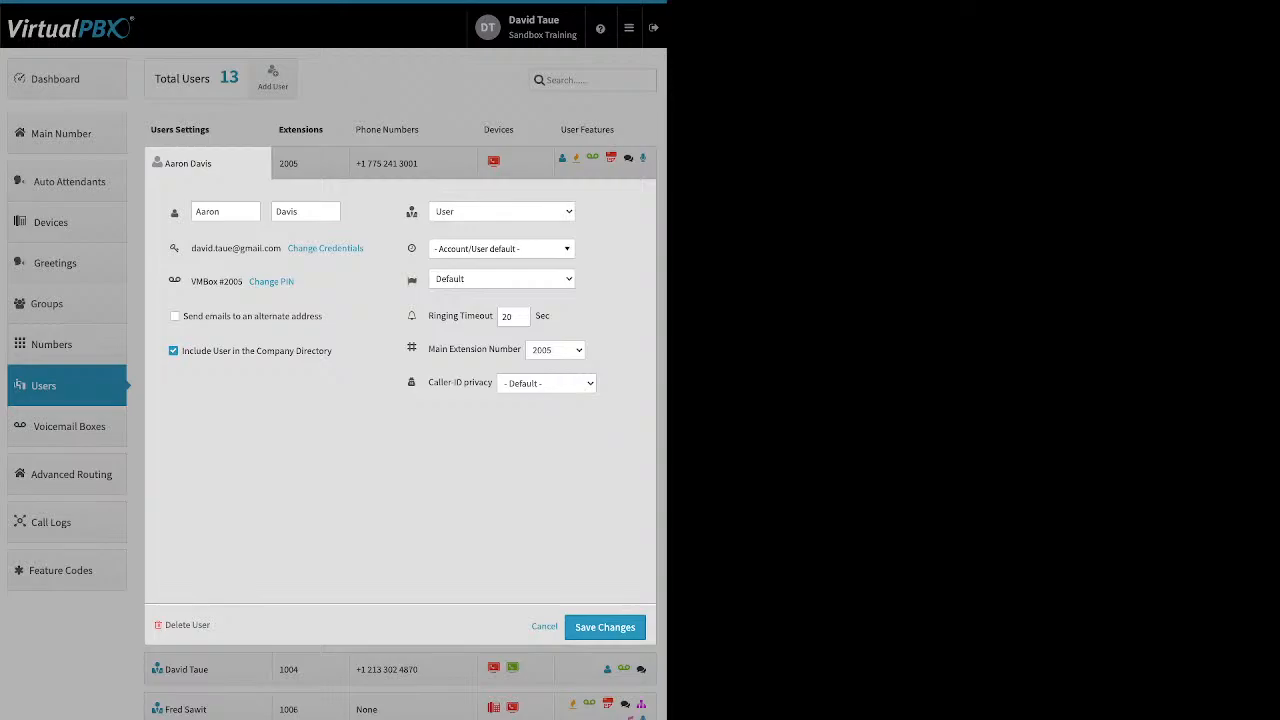
pyautogui.moveTo(411, 248)
pyautogui.click(501, 249)
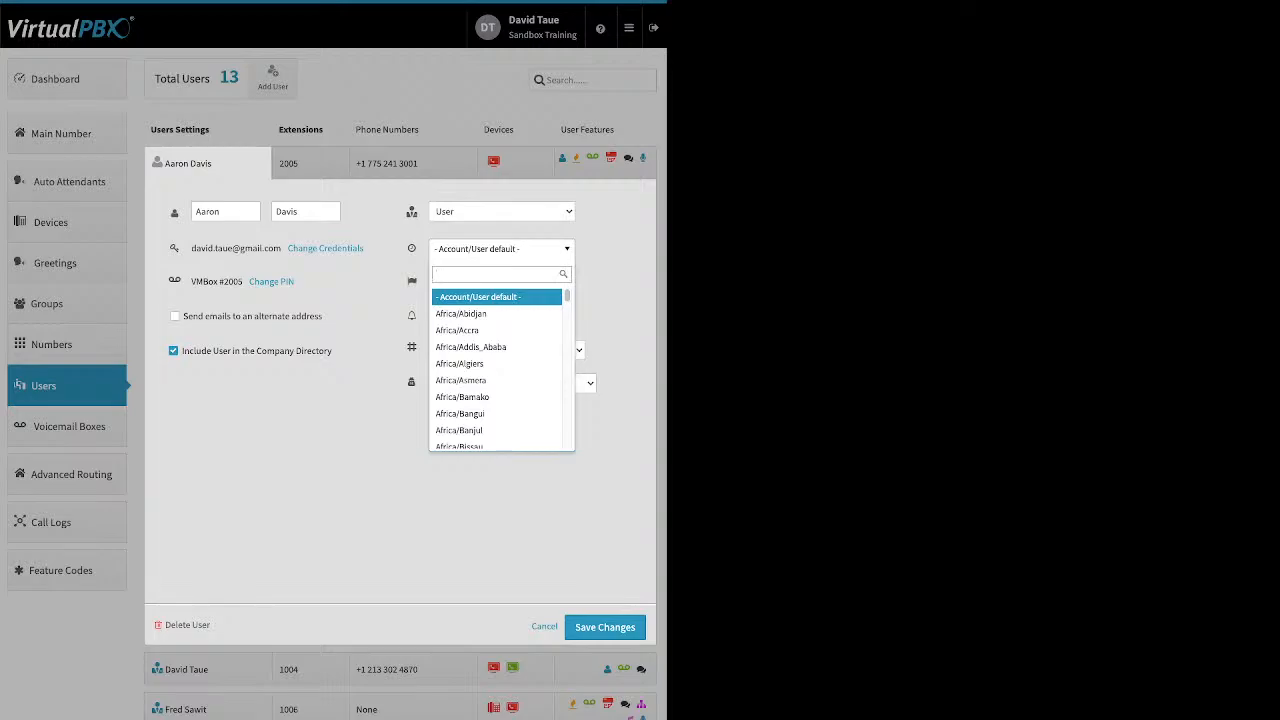
# - Close the time zone list unchanged and review the Ringing Timeout setting
pyautogui.press('Escape')
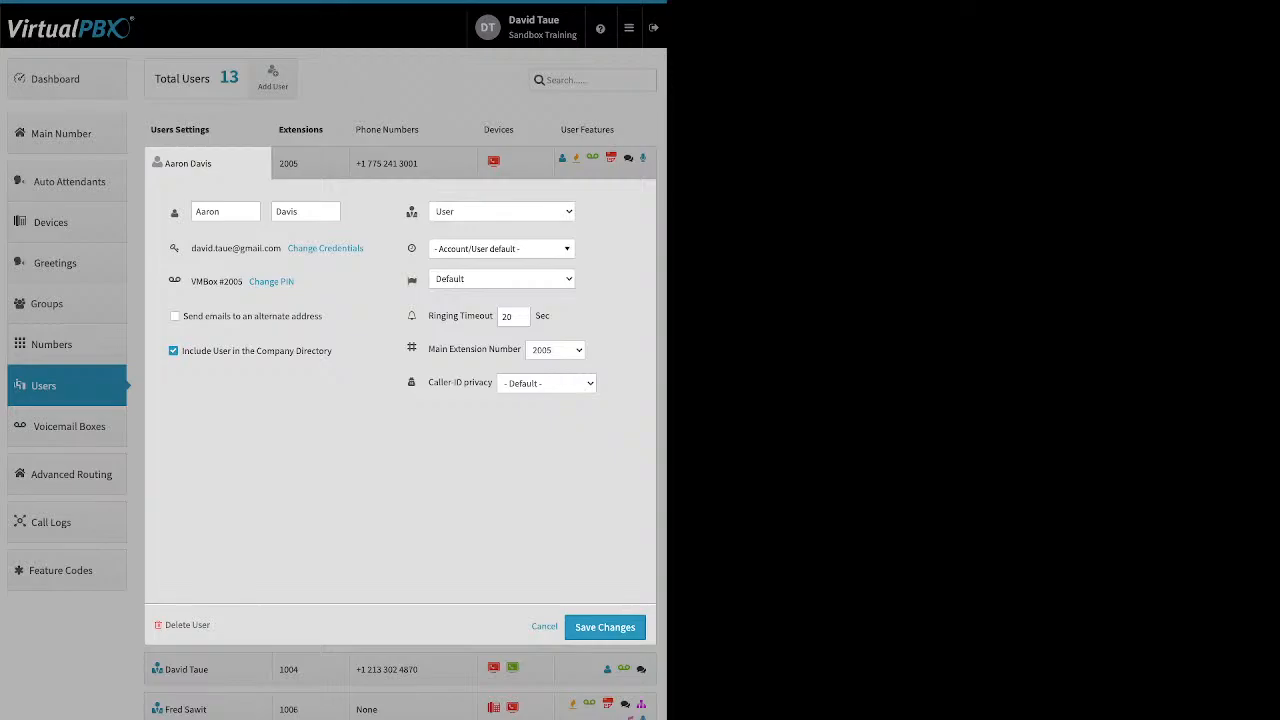
pyautogui.moveTo(429, 316); pyautogui.dragTo(493, 316)
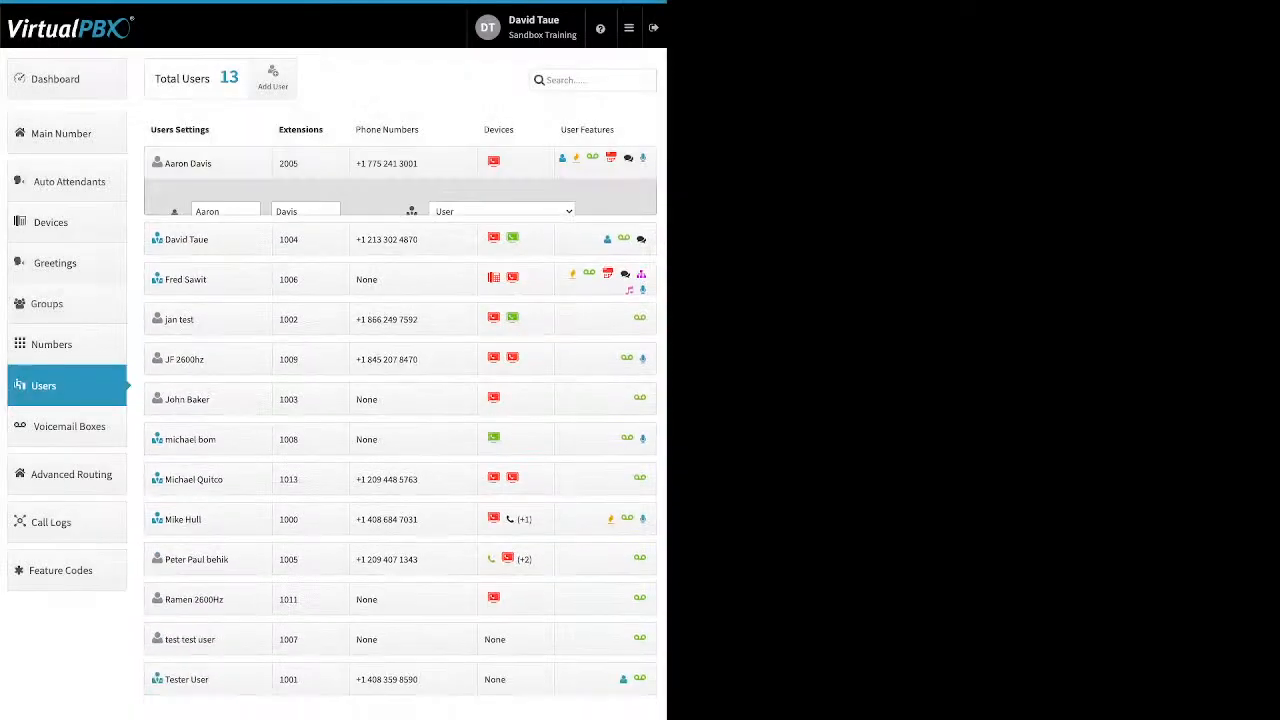
# - Check extension 2005's extension and phone number assignments, then view its single assigned softphone
pyautogui.click(310, 163)
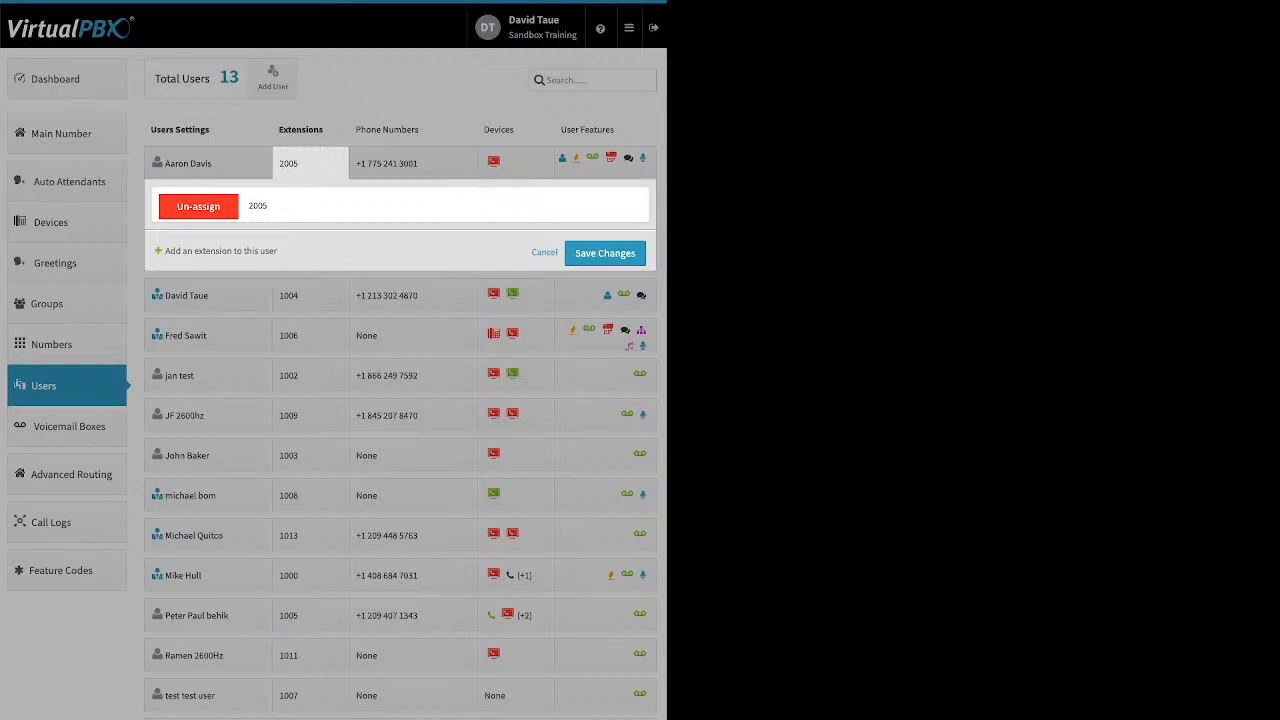
pyautogui.click(544, 252)
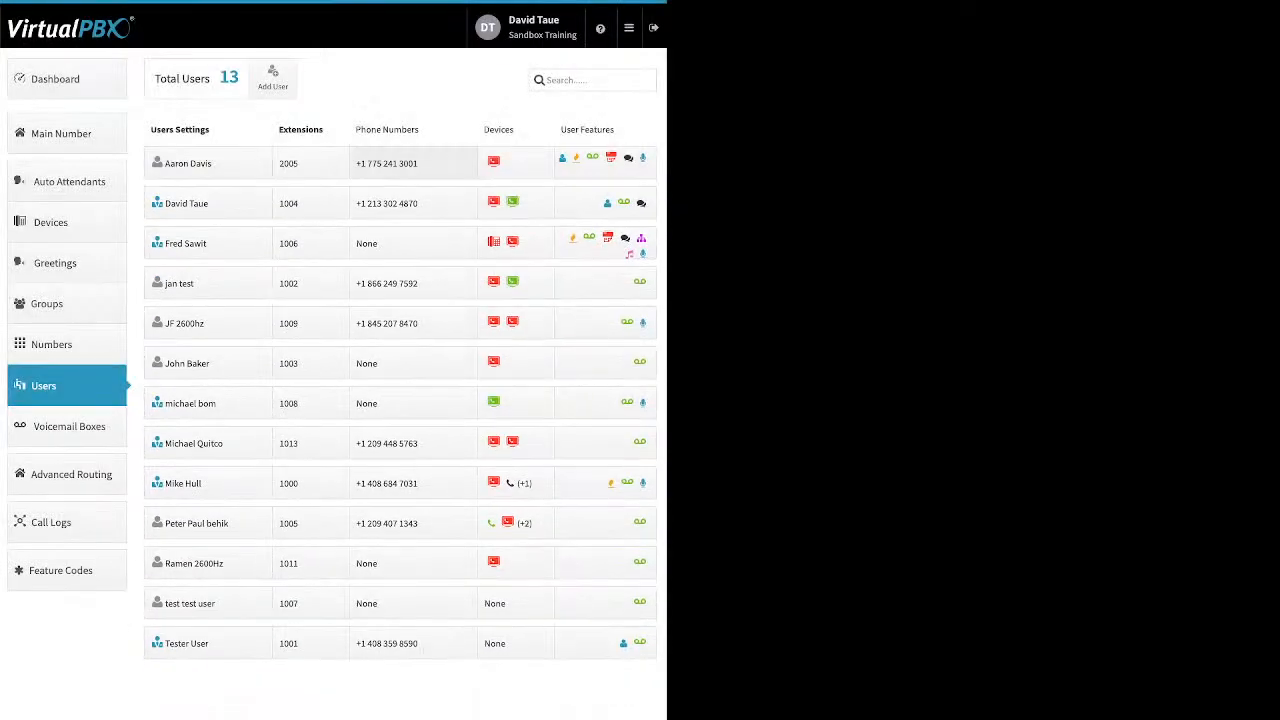
pyautogui.click(412, 163)
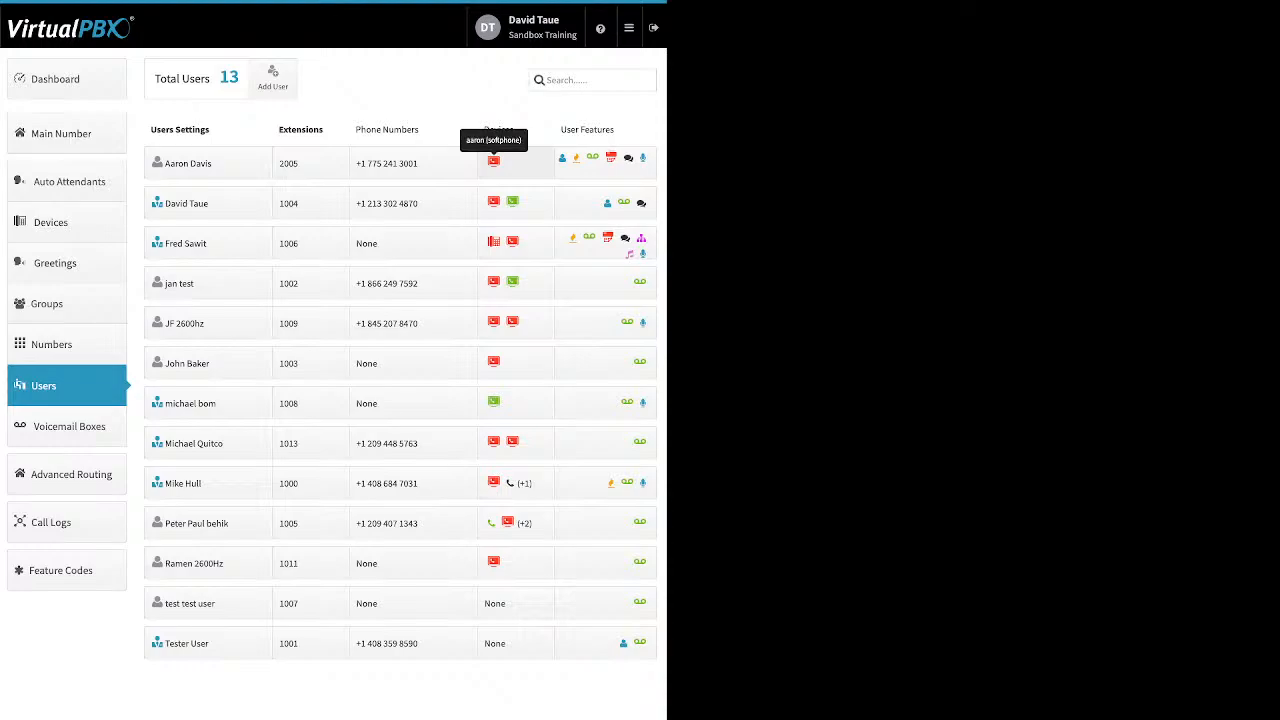
pyautogui.click(494, 161)
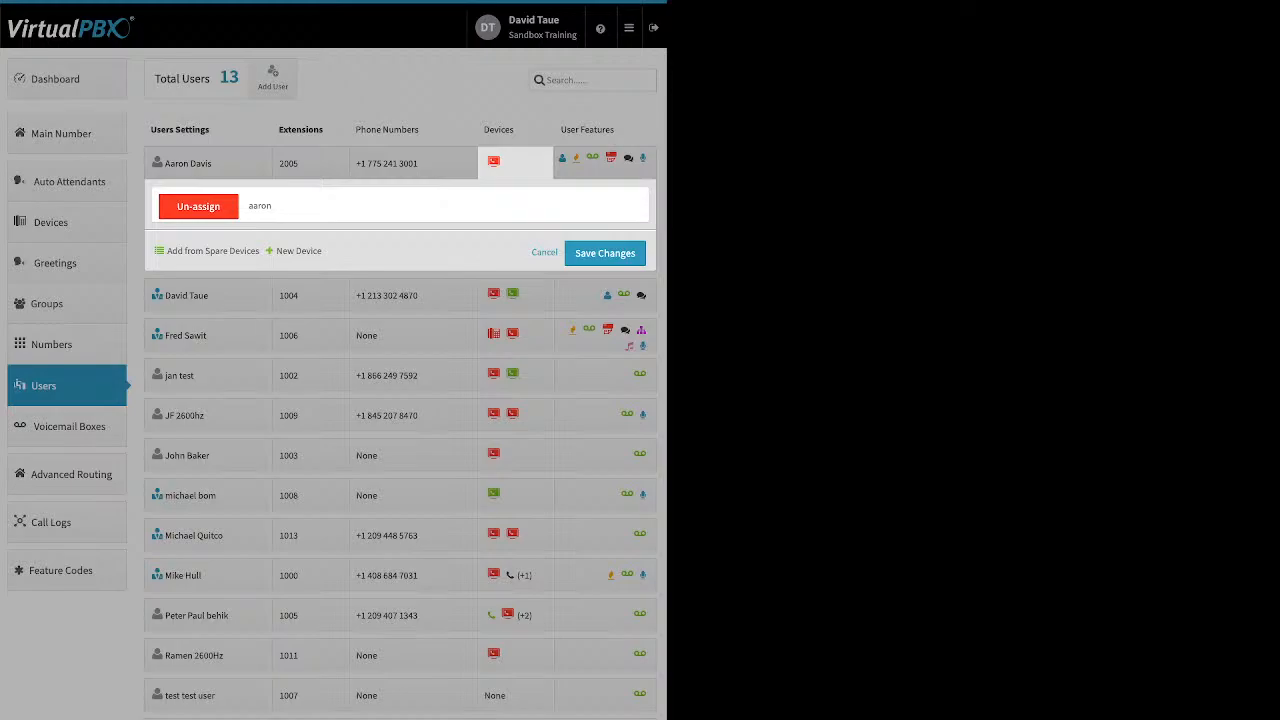
# - Un-assign extension 2005's softphone, save the change, and reopen its device assignments
pyautogui.click(298, 251)
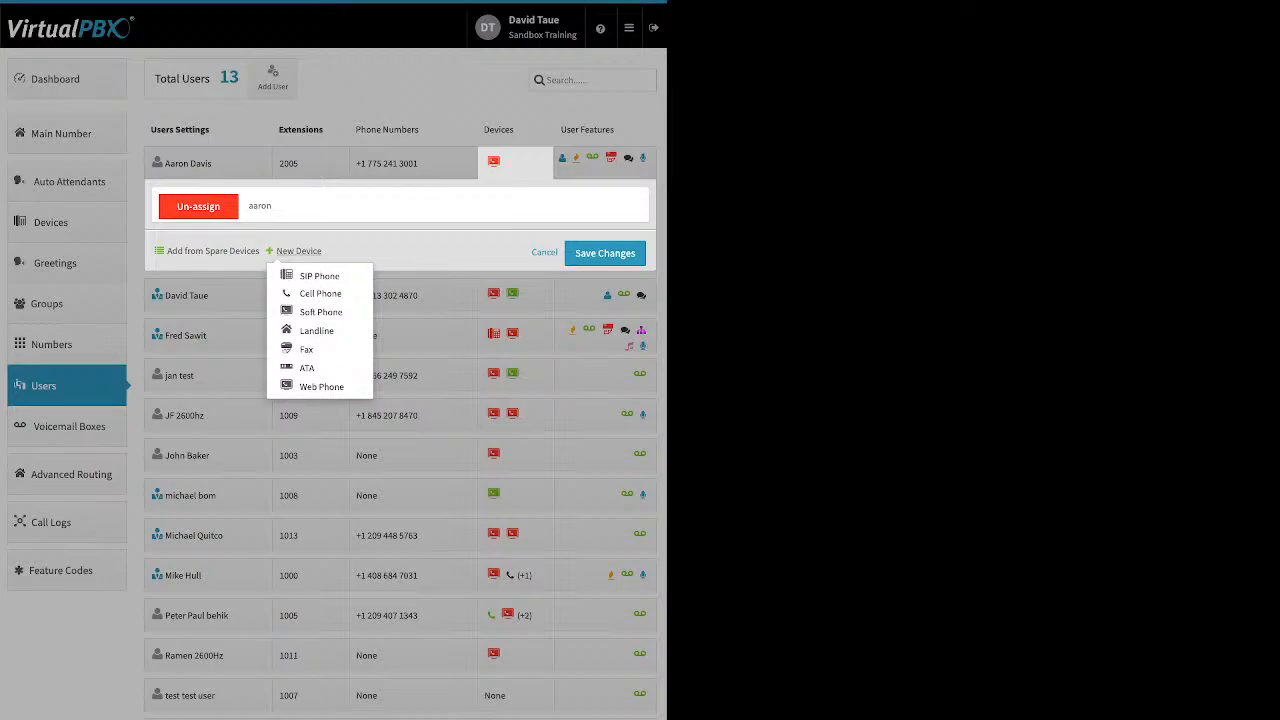
pyautogui.click(198, 206)
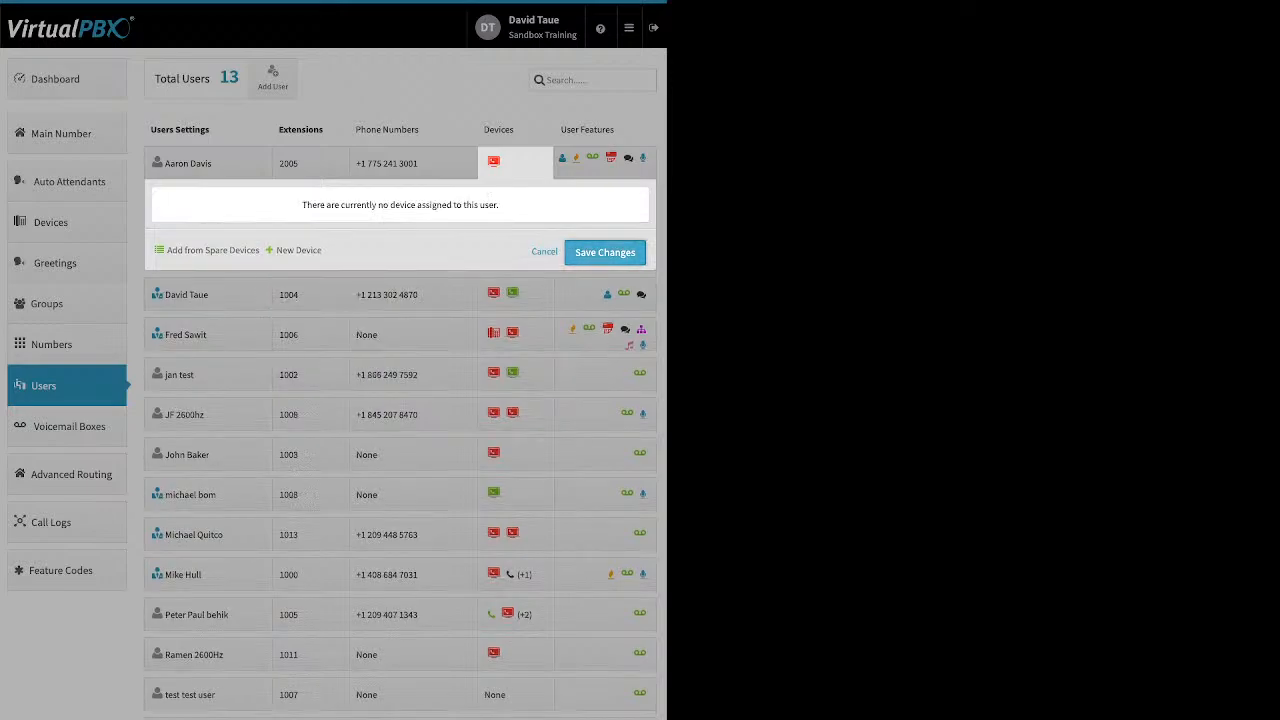
pyautogui.click(605, 253)
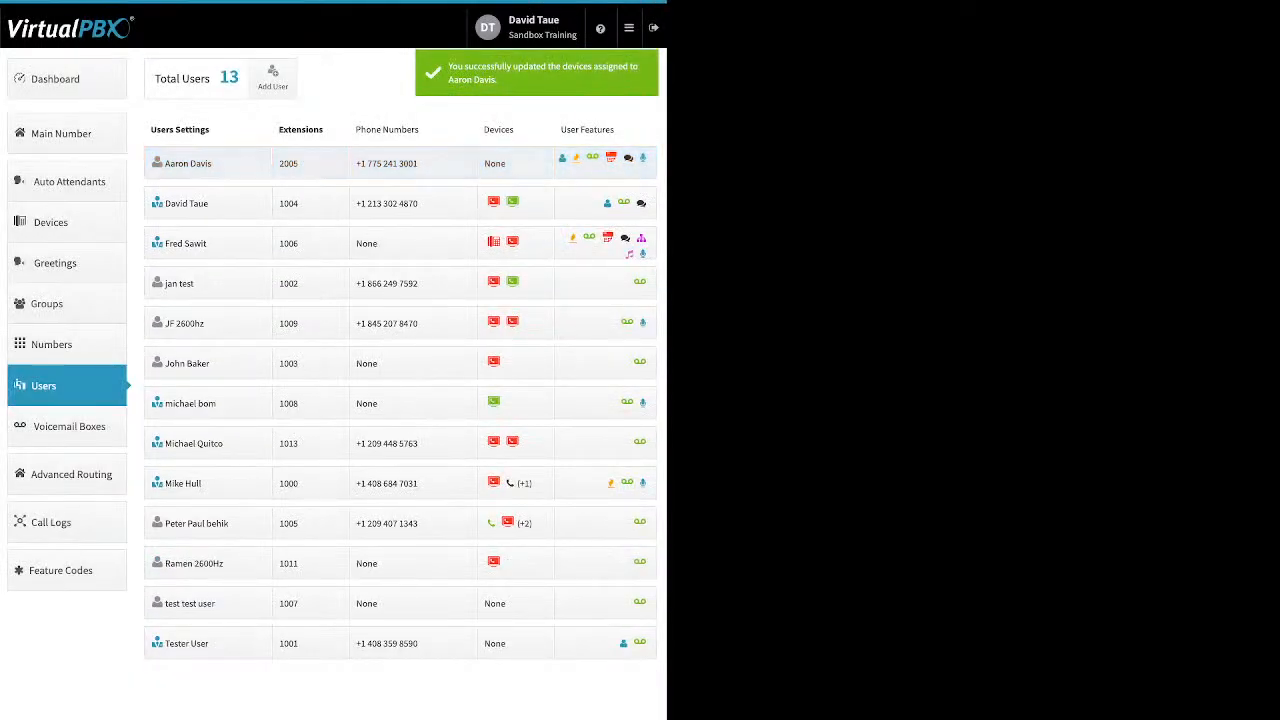
pyautogui.click(495, 163)
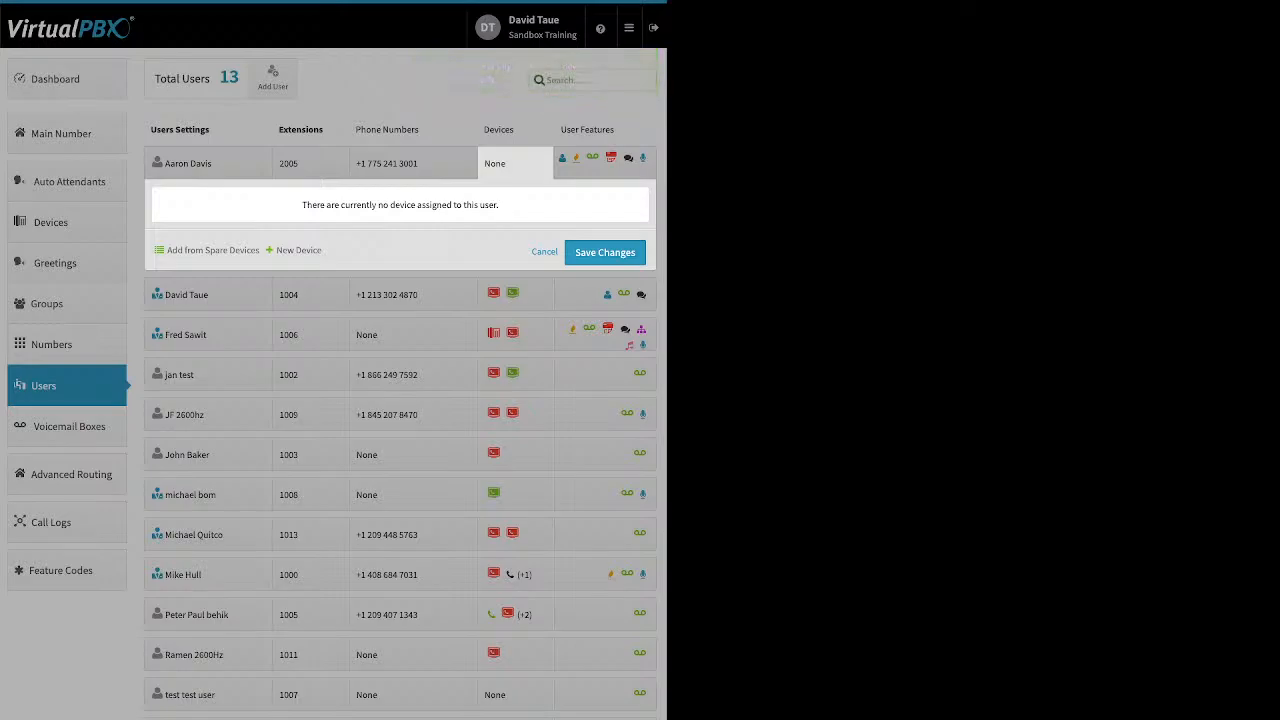
# - Try adding a VirtualPBX-app softphone for 2005, abandon it after the e-mail-in-use warning, then view 1006's devices
pyautogui.click(298, 250)
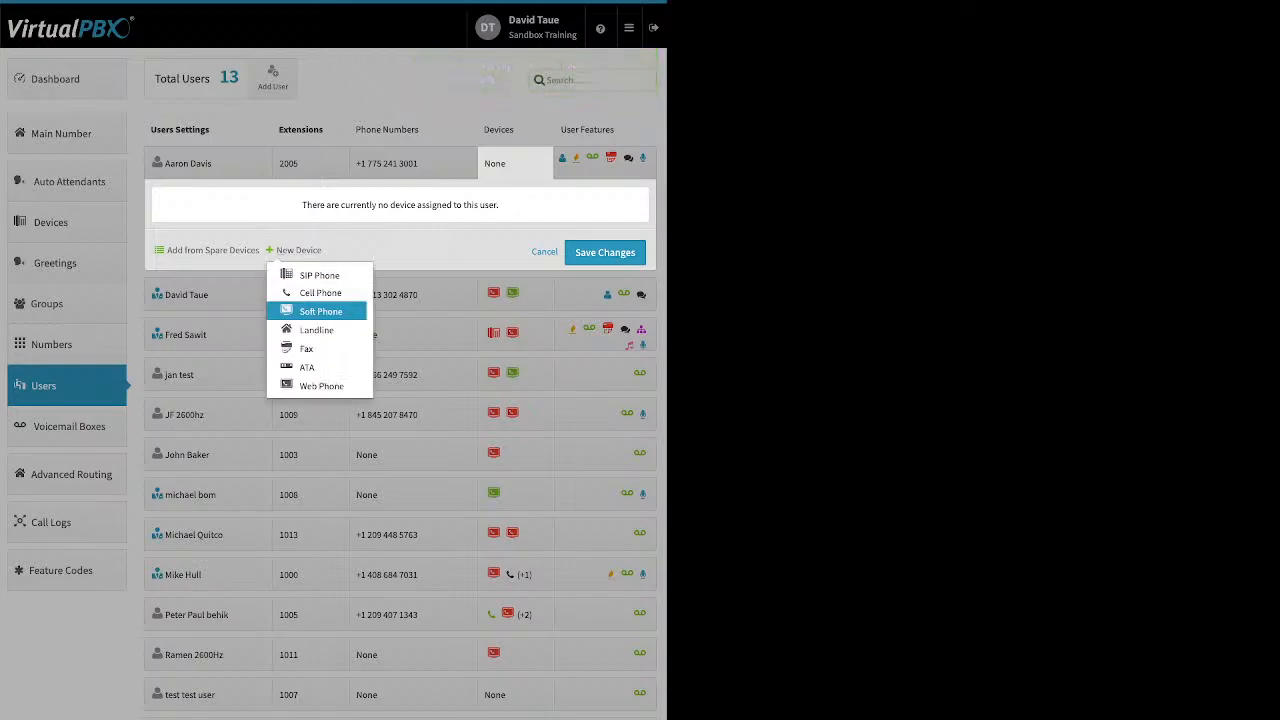
pyautogui.click(320, 311)
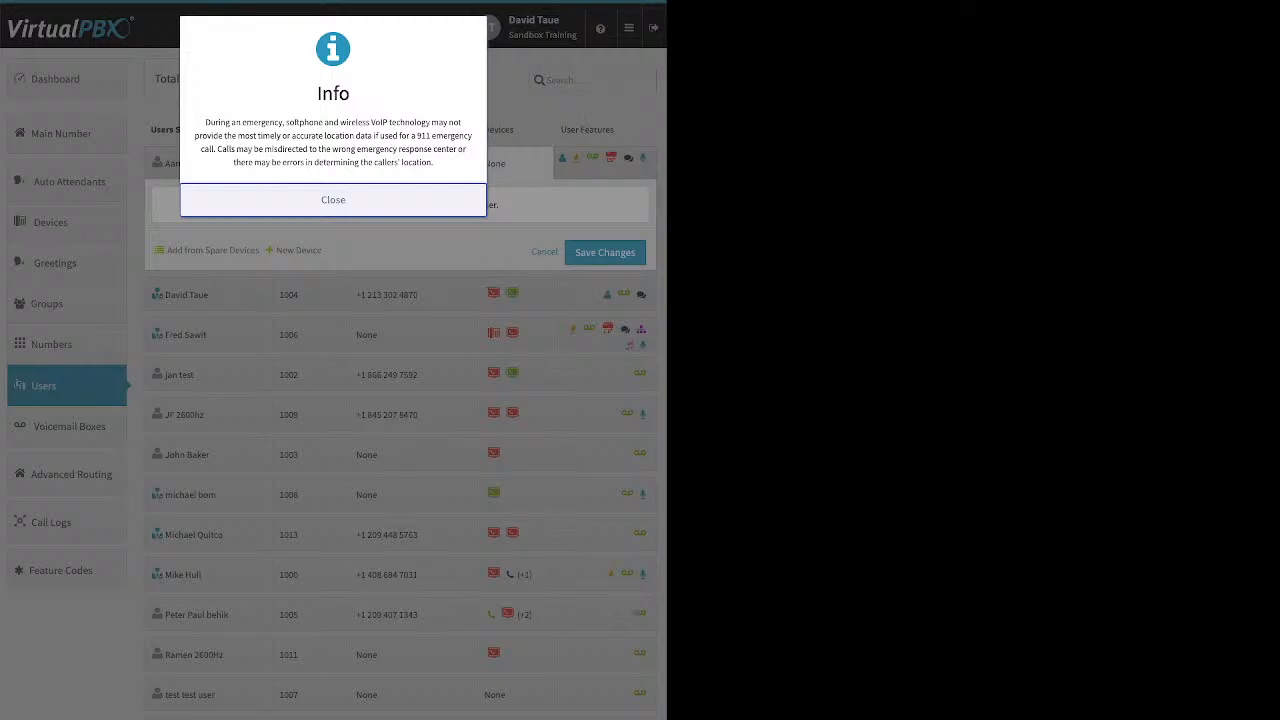
pyautogui.click(333, 200)
pyautogui.click(359, 202)
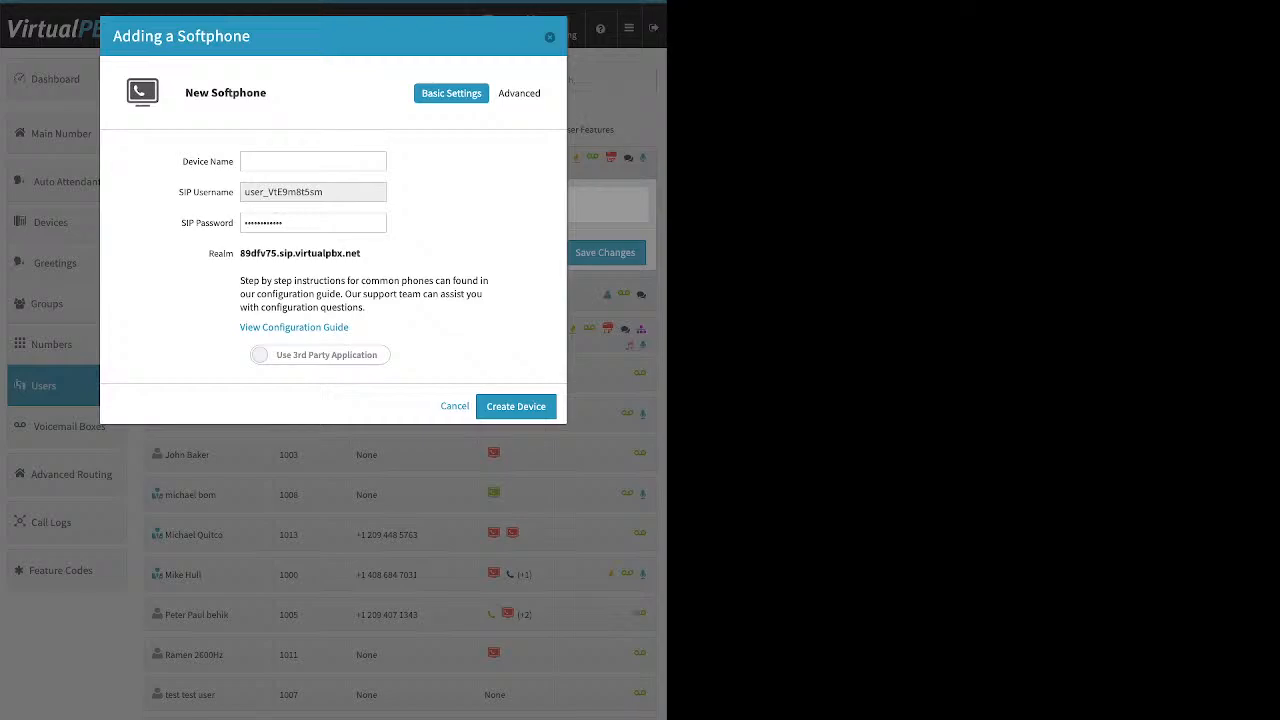
pyautogui.click(320, 355)
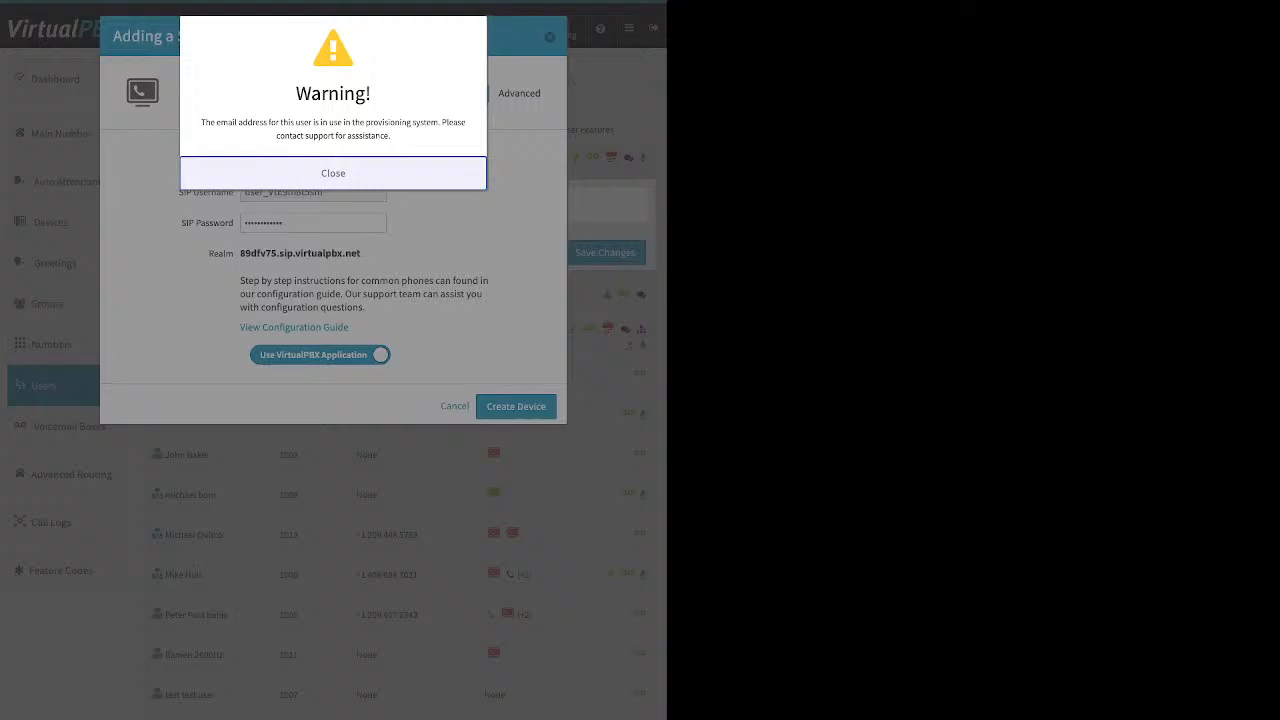
pyautogui.click(333, 173)
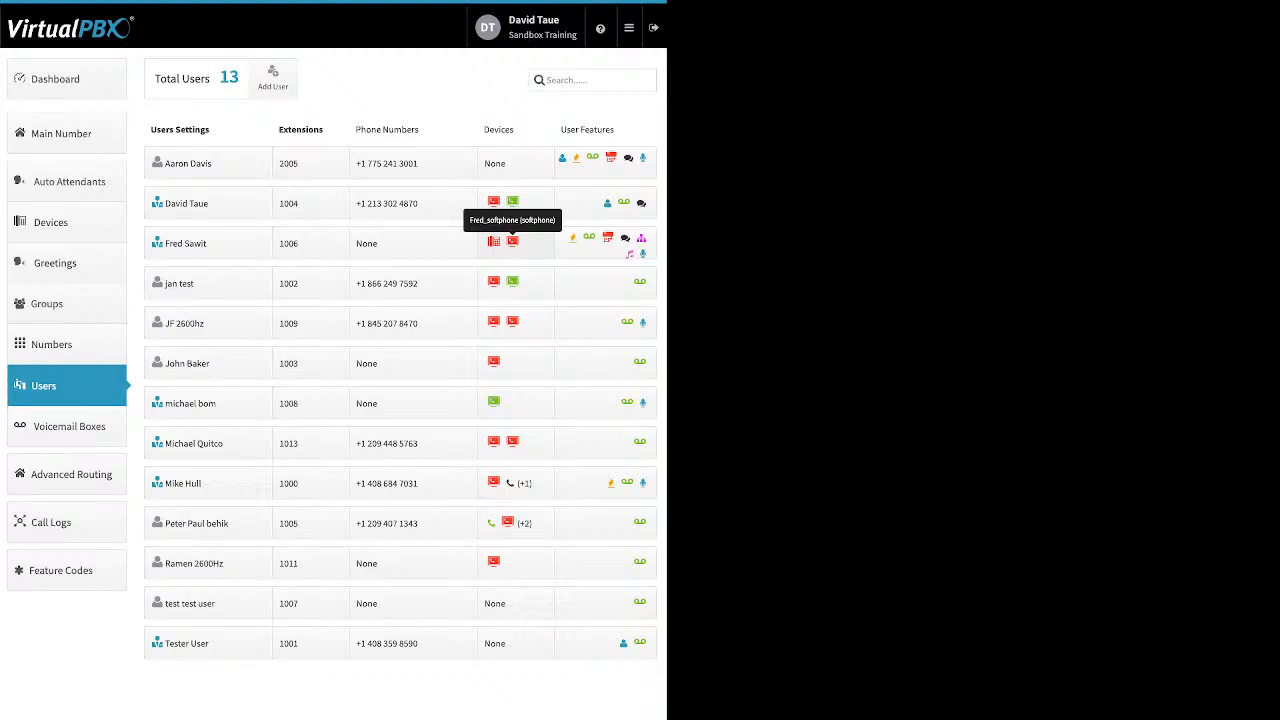
pyautogui.click(512, 241)
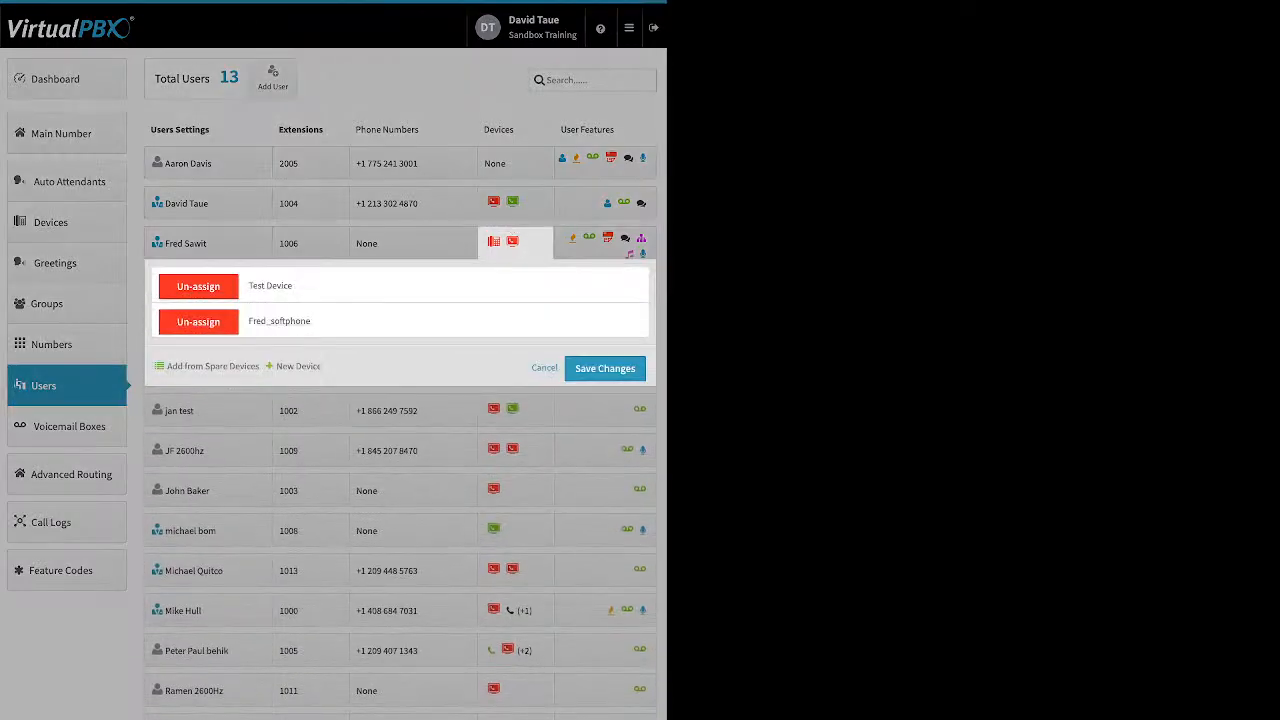
# - Permanently delete extension 1006's existing softphone Fred_softphone
pyautogui.click(279, 321)
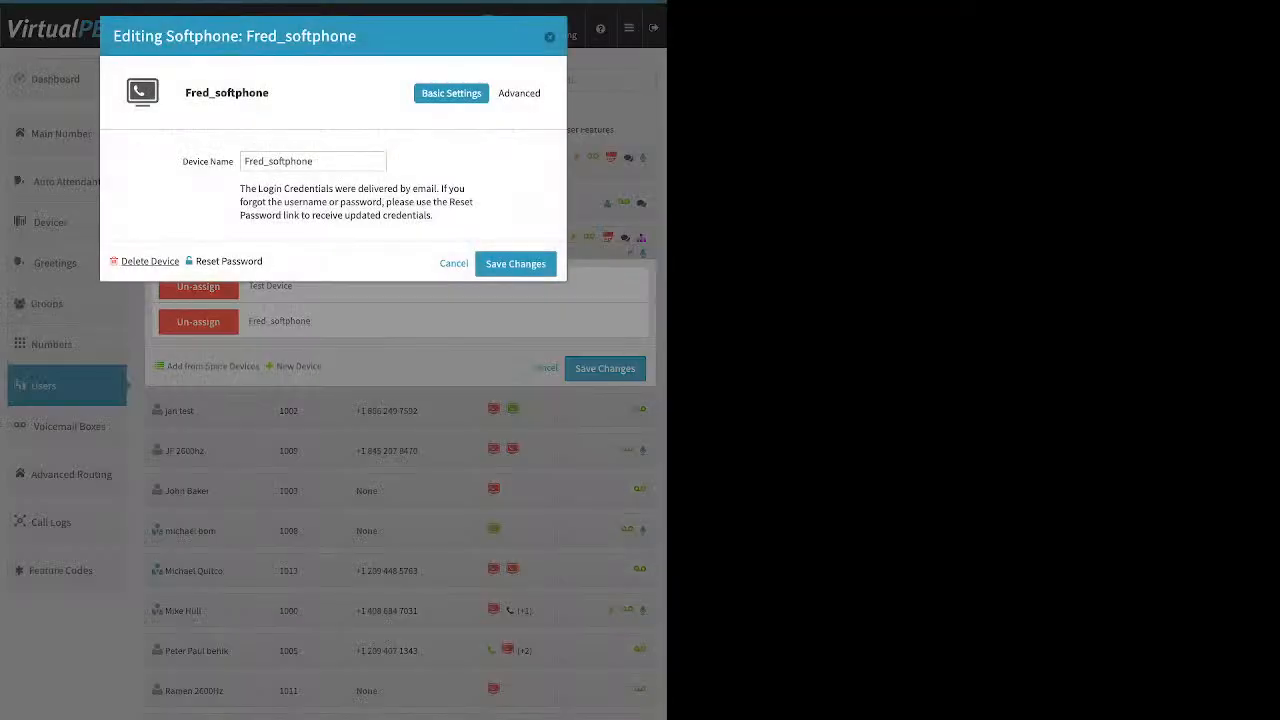
pyautogui.click(150, 261)
pyautogui.click(410, 160)
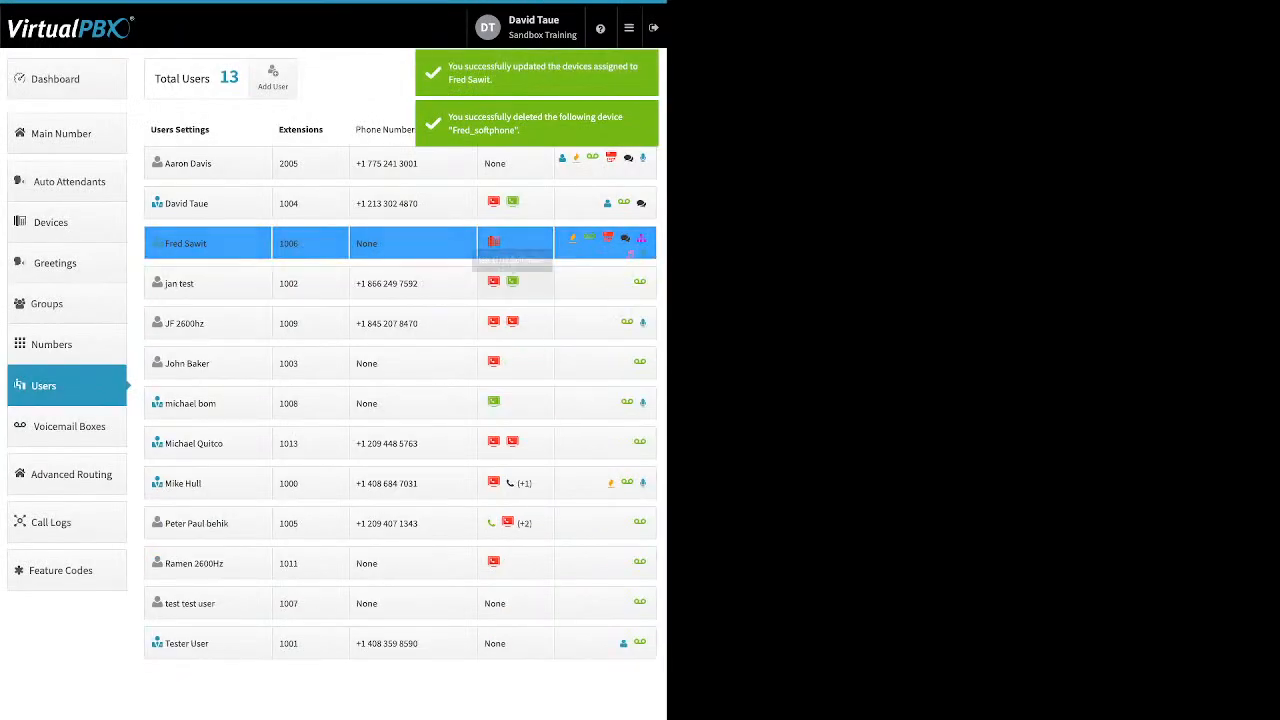
pyautogui.click(515, 243)
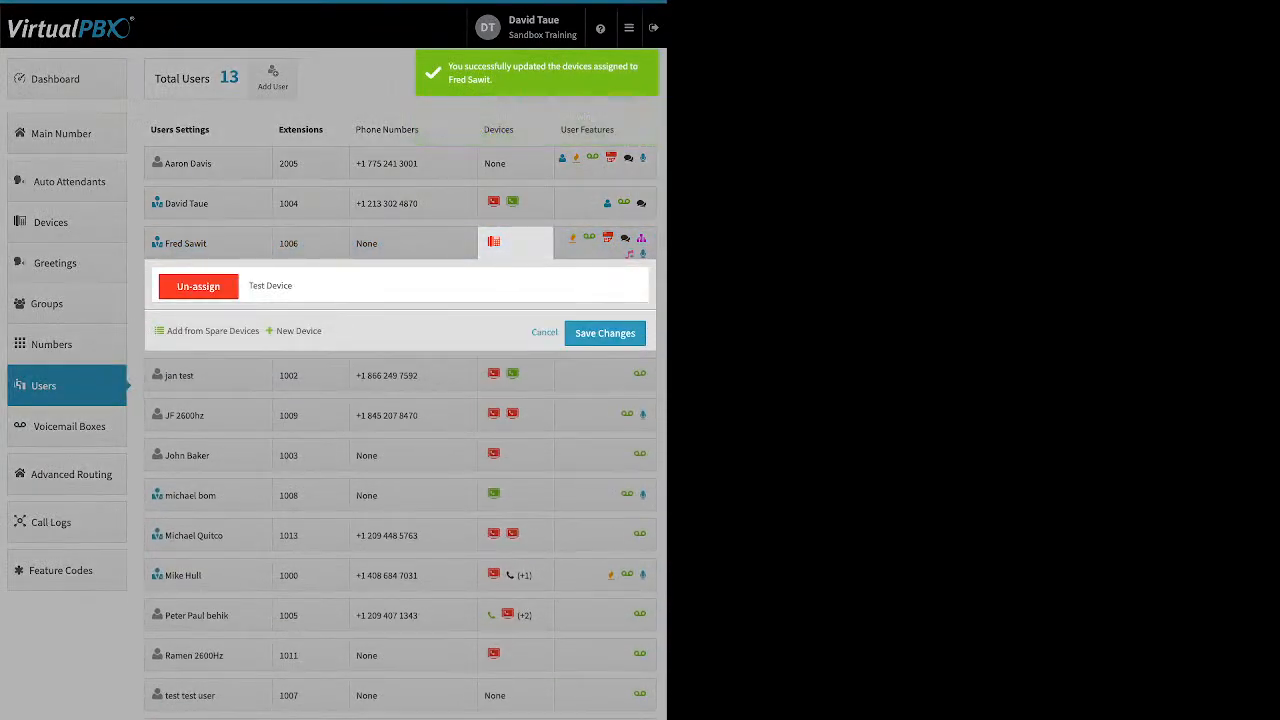
# - Create a new softphone named 'fredsasnd' using the VirtualPBX application, then close the device list
pyautogui.click(294, 330)
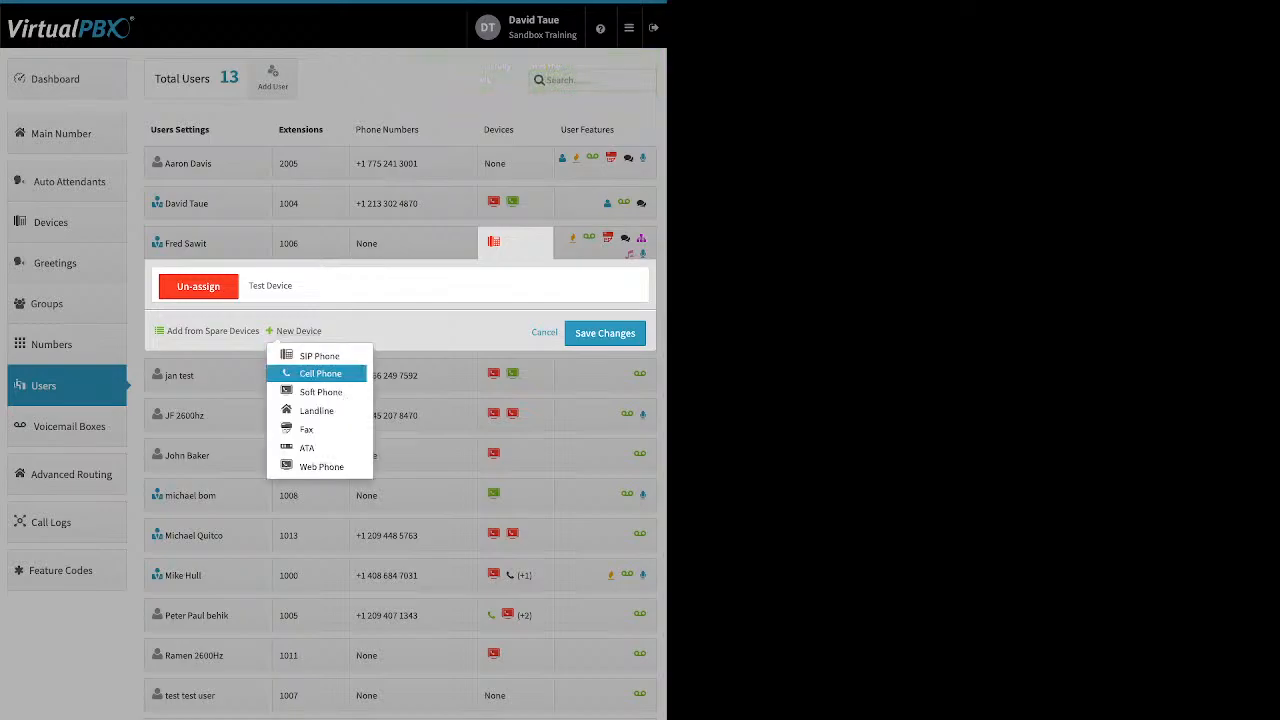
pyautogui.click(320, 392)
pyautogui.click(333, 200)
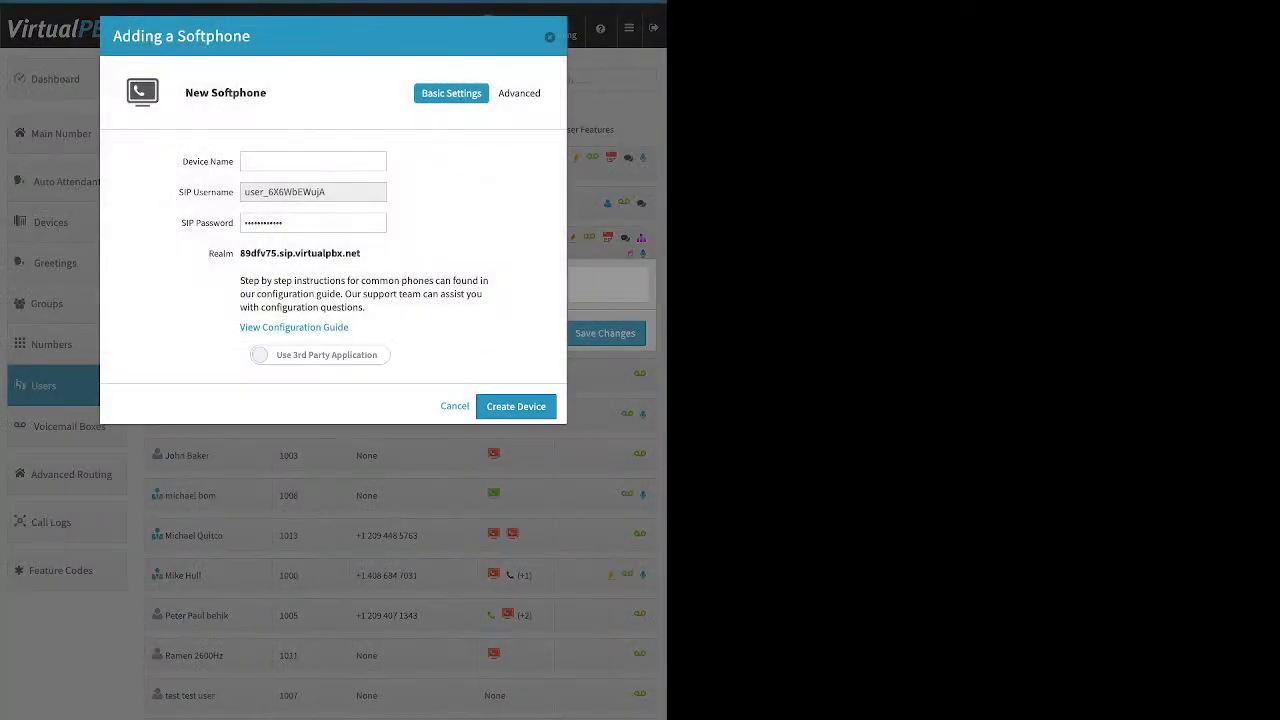
pyautogui.click(320, 355)
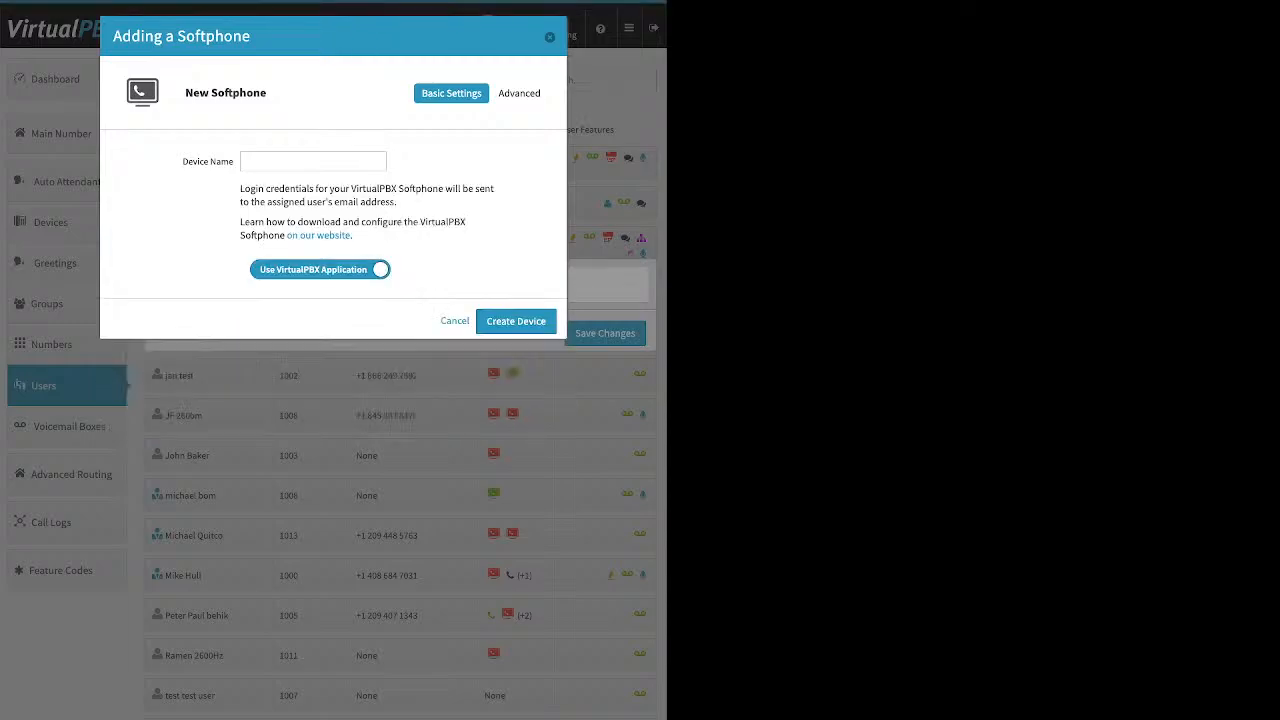
pyautogui.click(313, 161)
pyautogui.write('s')
pyautogui.press('BackSpace')
pyautogui.write('fredsasnd')
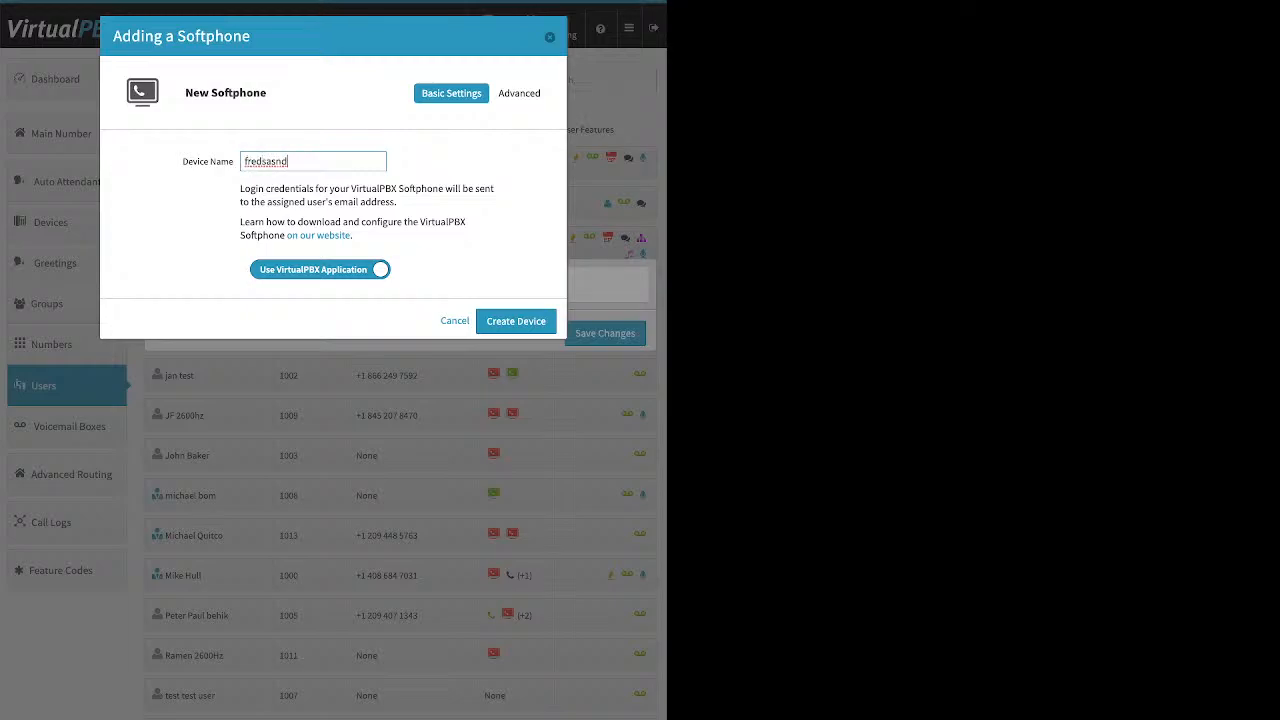
pyautogui.press('Return')
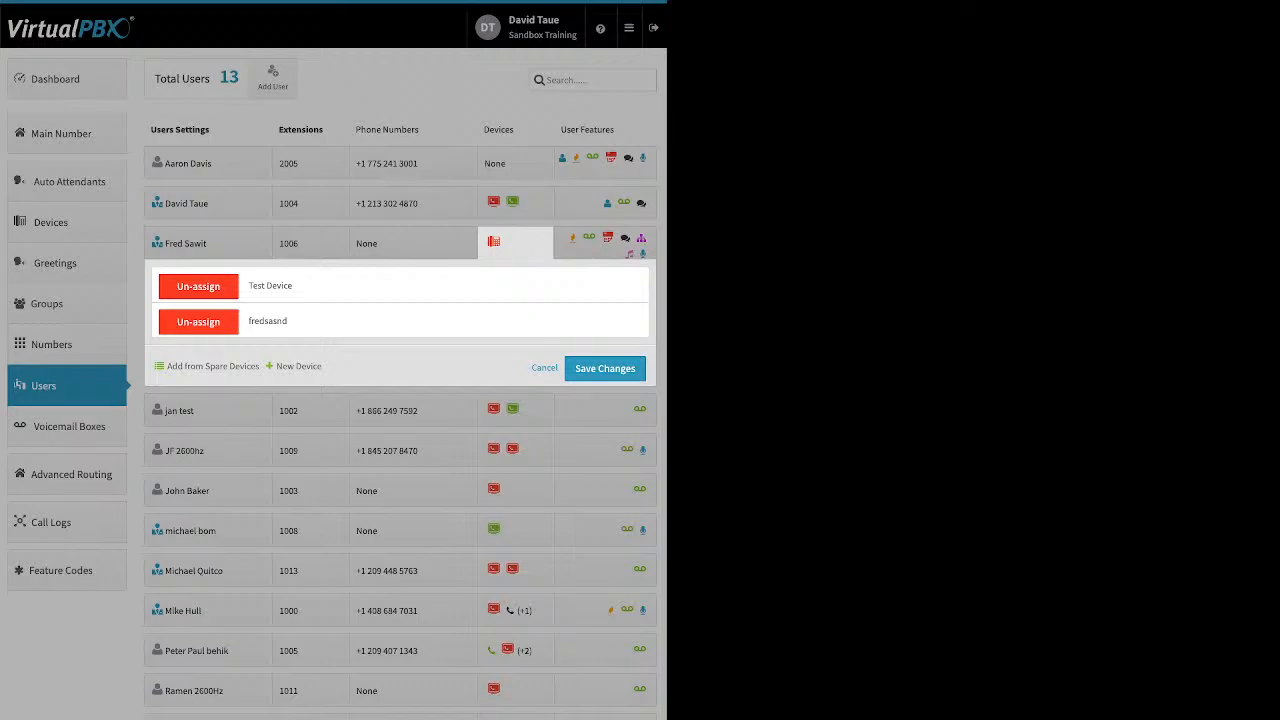
pyautogui.click(545, 368)
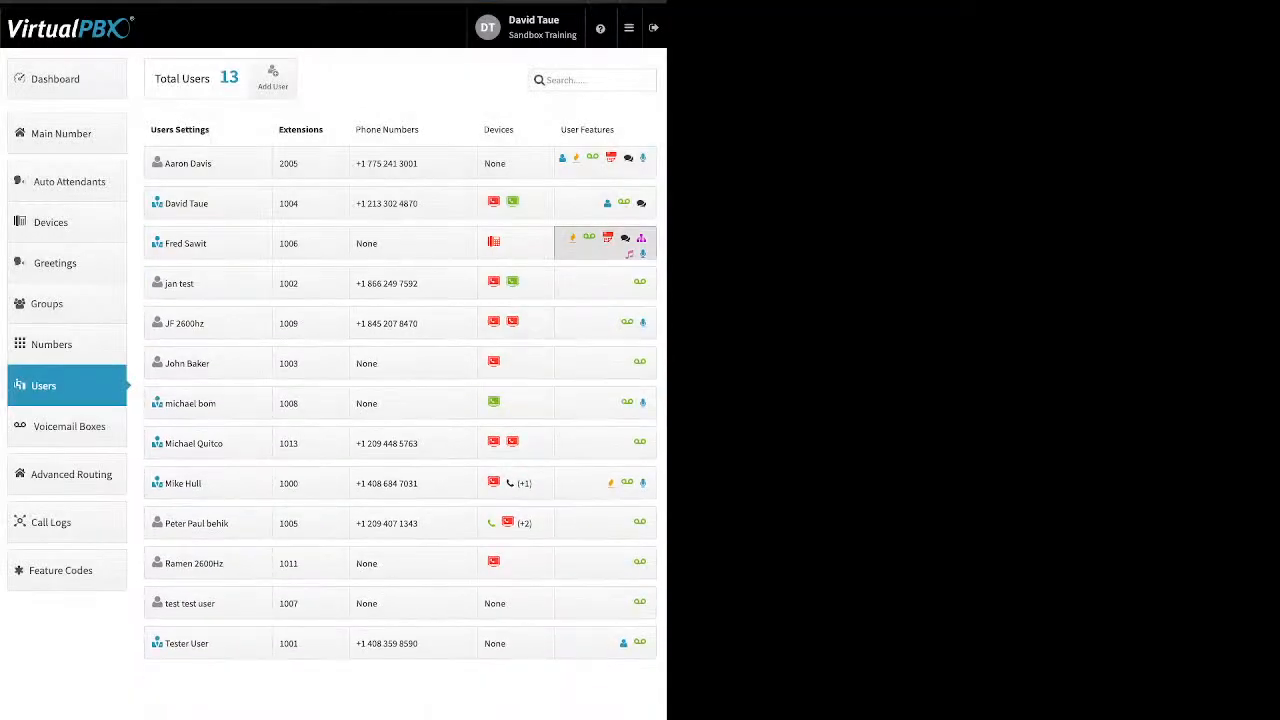
# - Turn Caller-ID Number On for extension 2005 with the user's own number and save
pyautogui.click(600, 243)
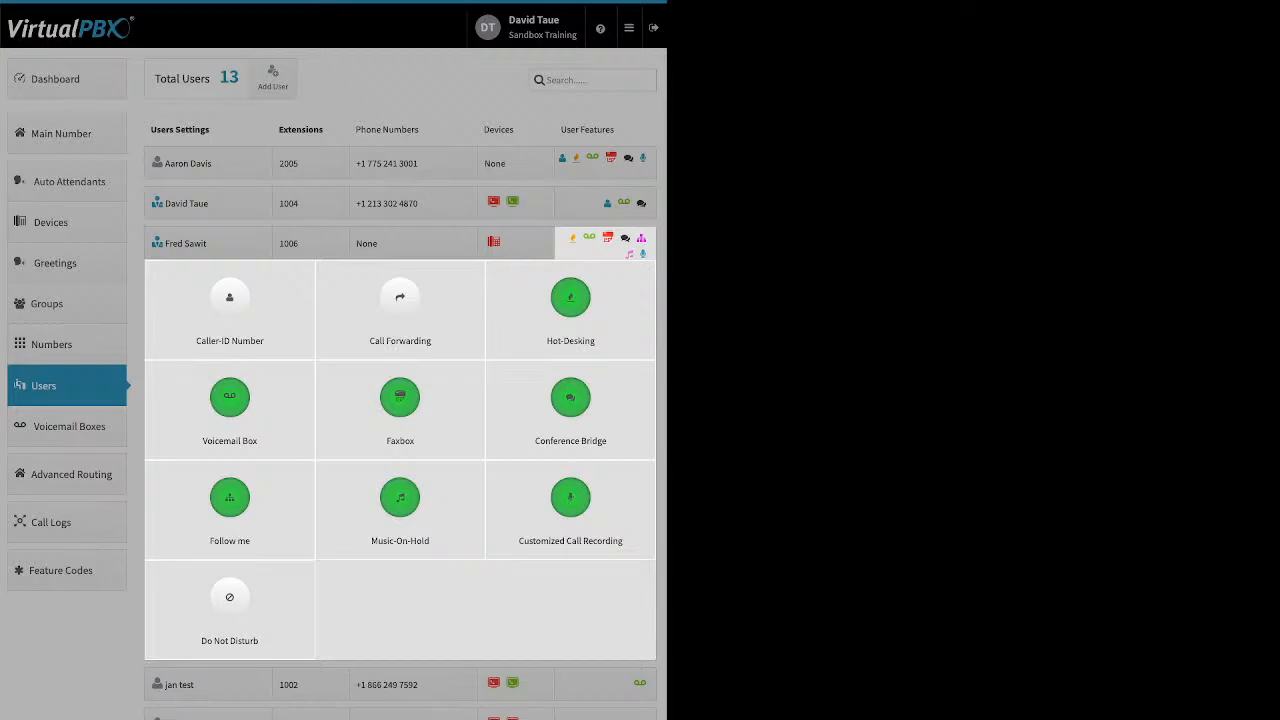
pyautogui.click(562, 159)
pyautogui.click(562, 159)
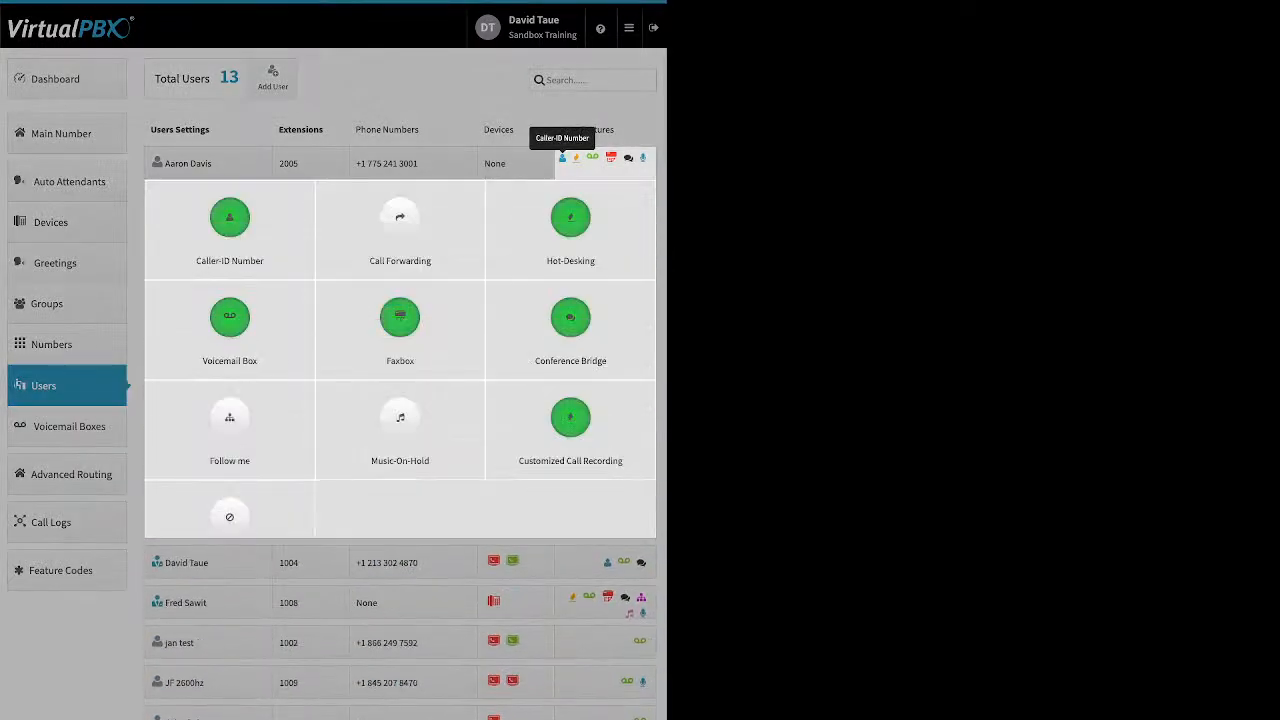
pyautogui.click(229, 225)
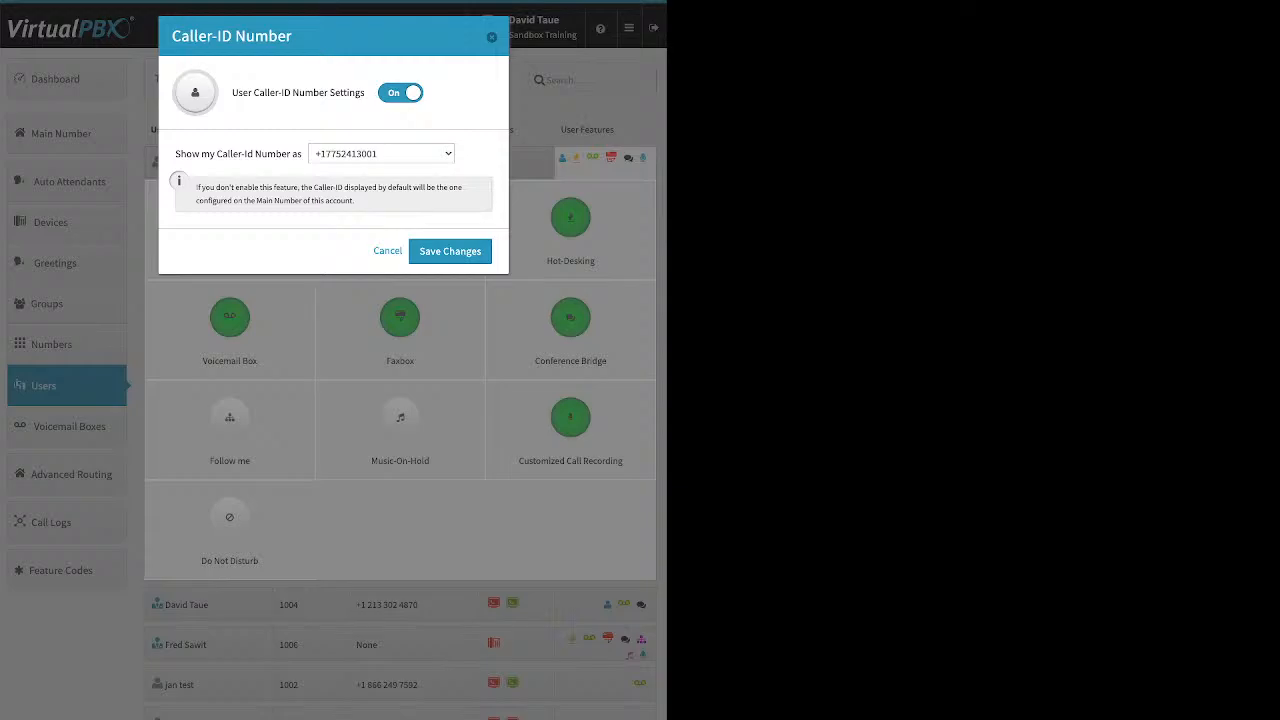
pyautogui.click(450, 251)
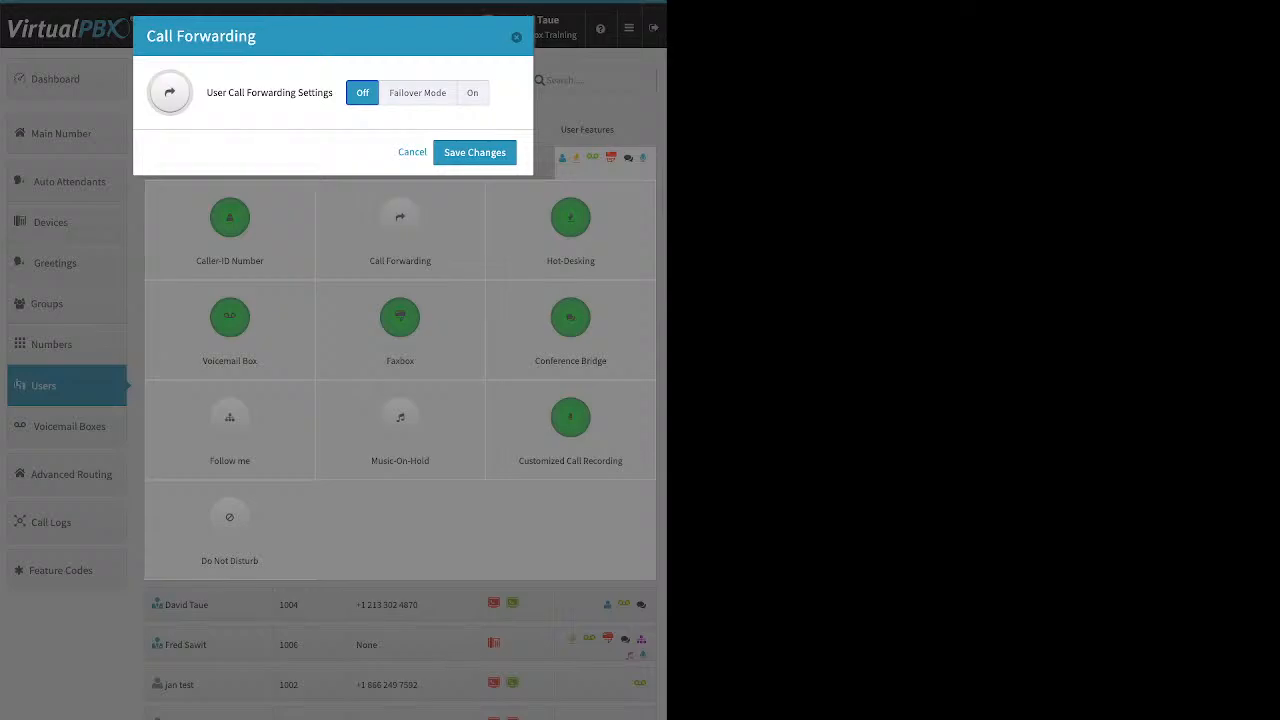
pyautogui.click(418, 93)
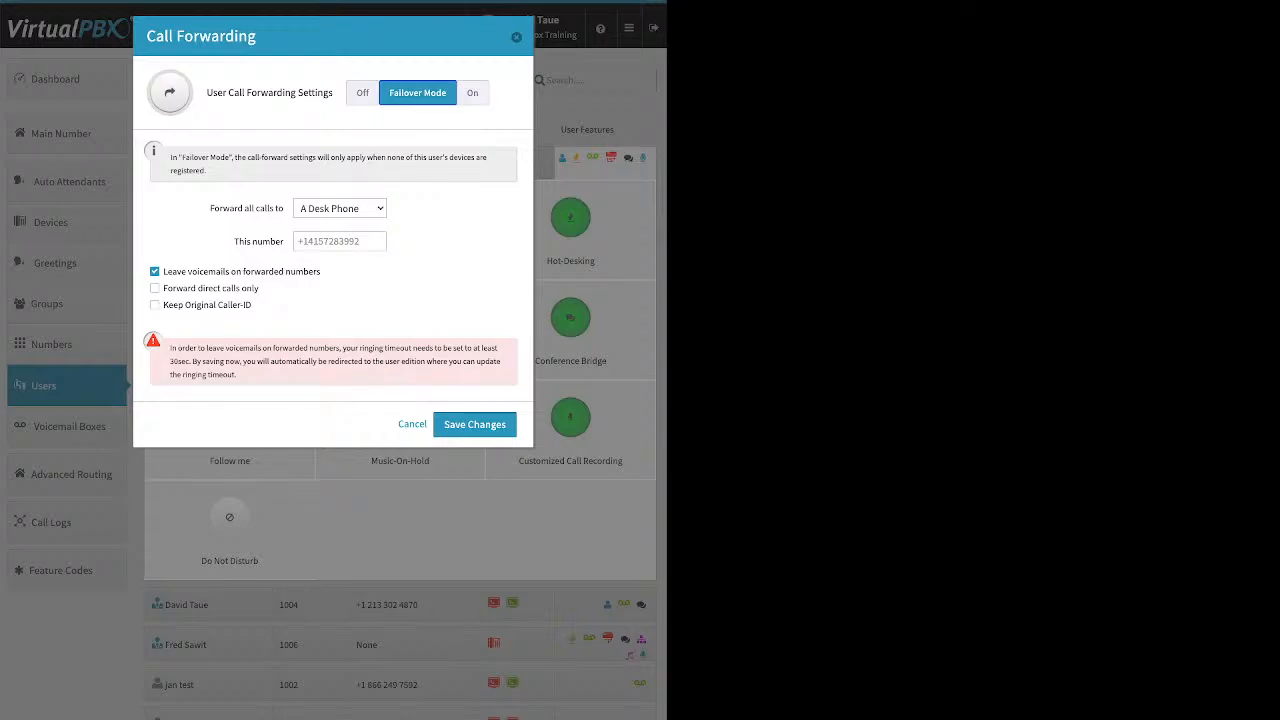
pyautogui.click(516, 37)
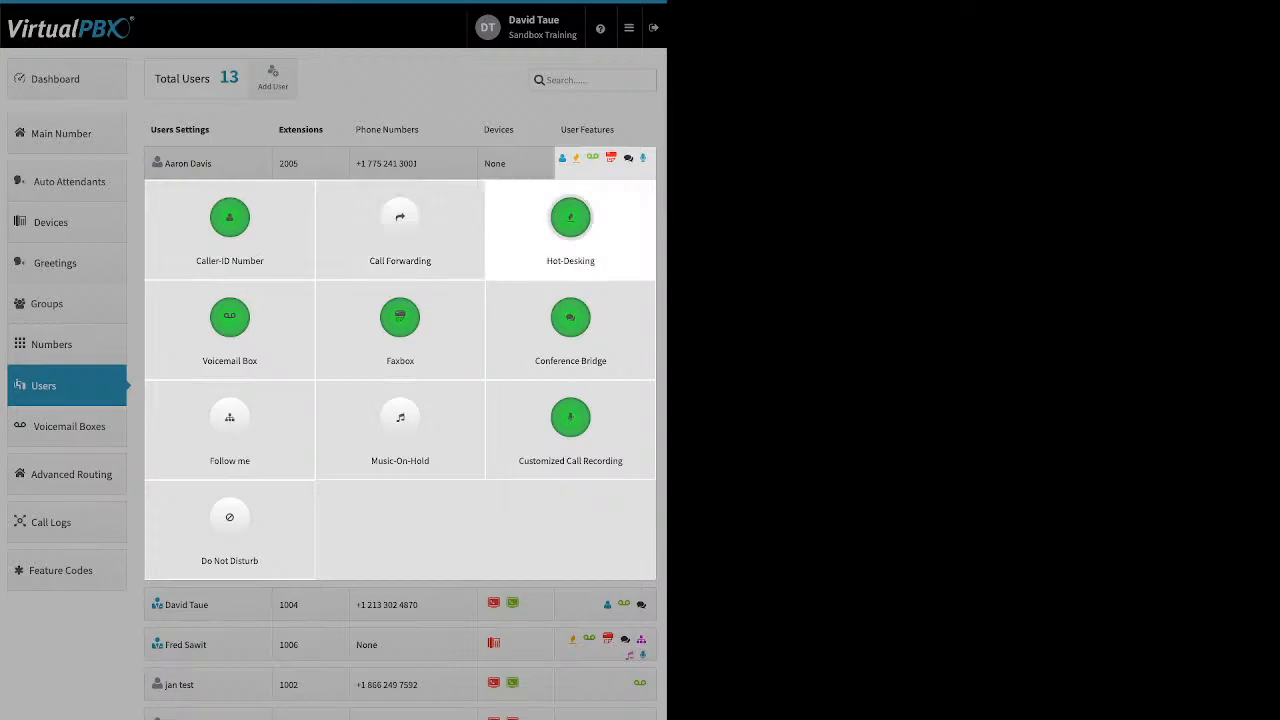
pyautogui.click(570, 217)
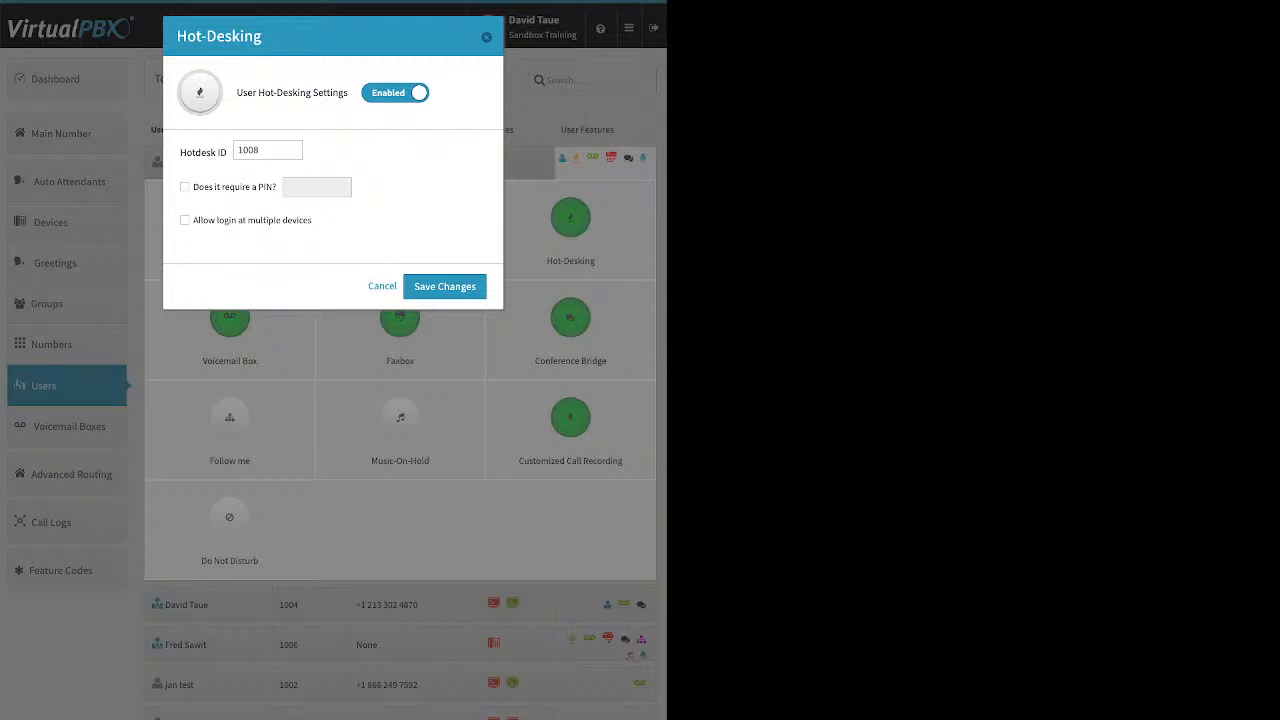
pyautogui.press('Escape')
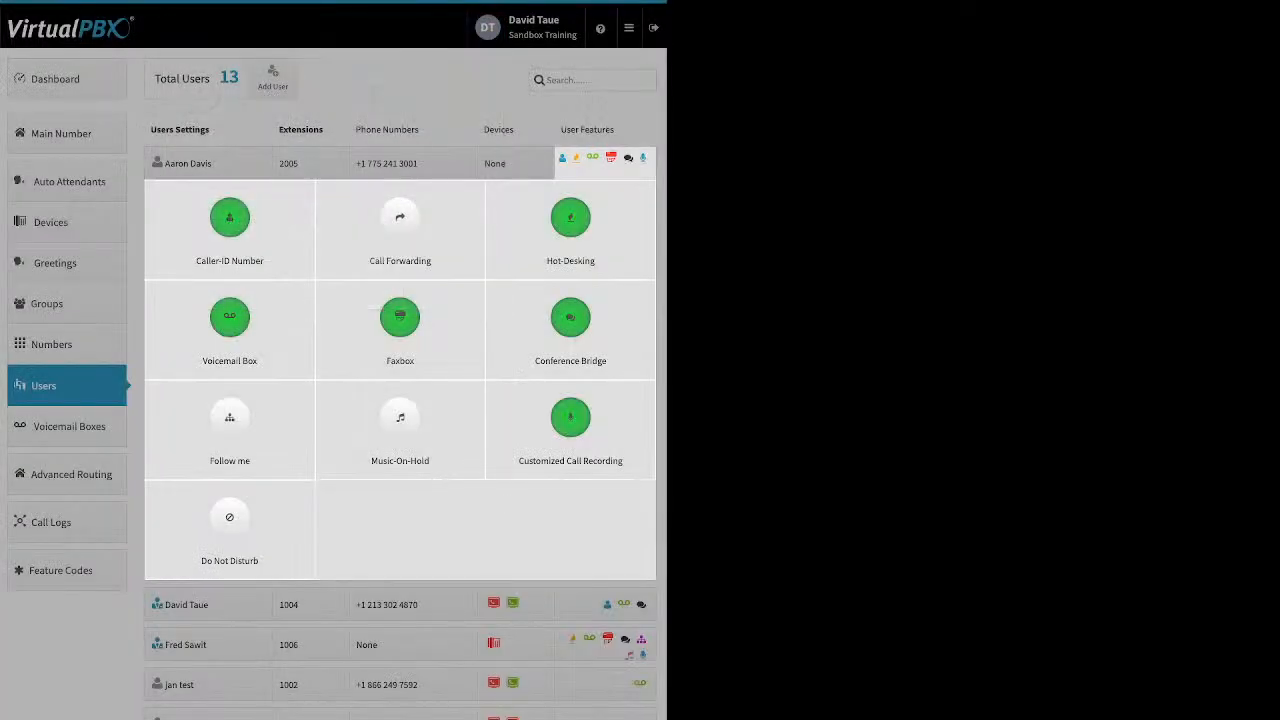
# - Review extension 2005's Voicemail Box, set voicemails to be deleted after notifying, and close it
pyautogui.click(229, 317)
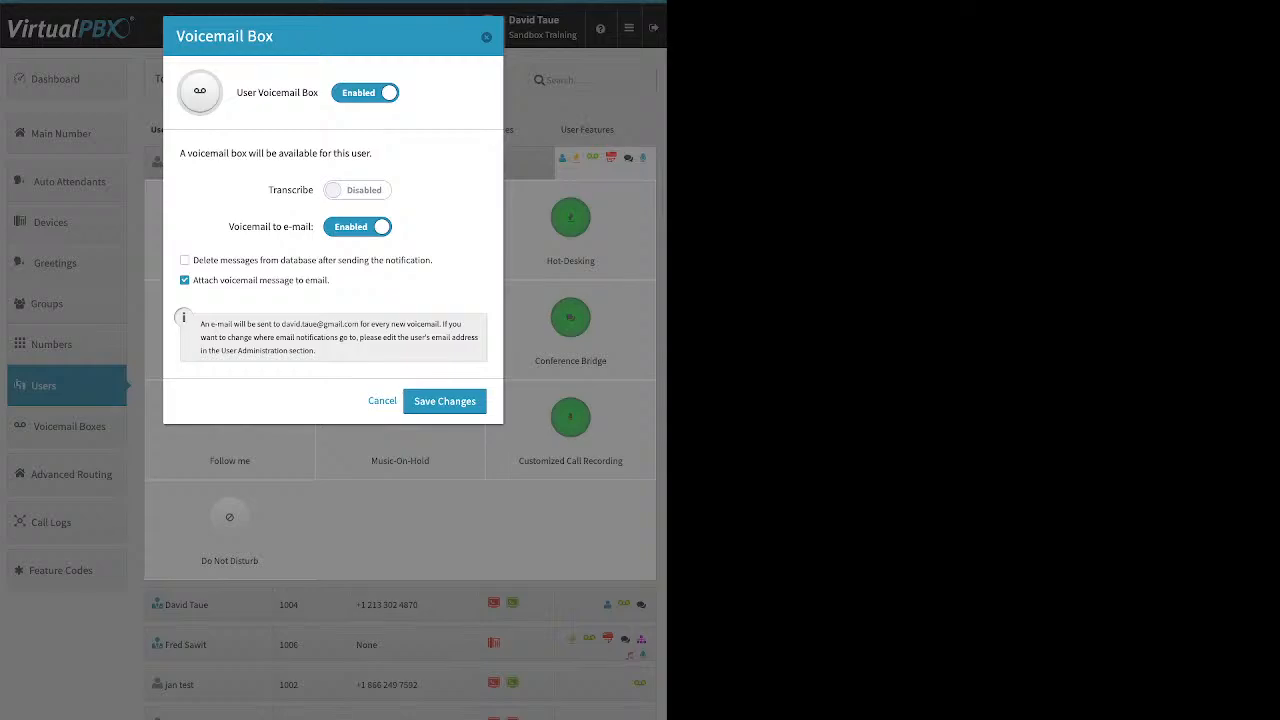
pyautogui.moveTo(268, 190); pyautogui.dragTo(313, 190)
pyautogui.click(184, 260)
pyautogui.click(445, 401)
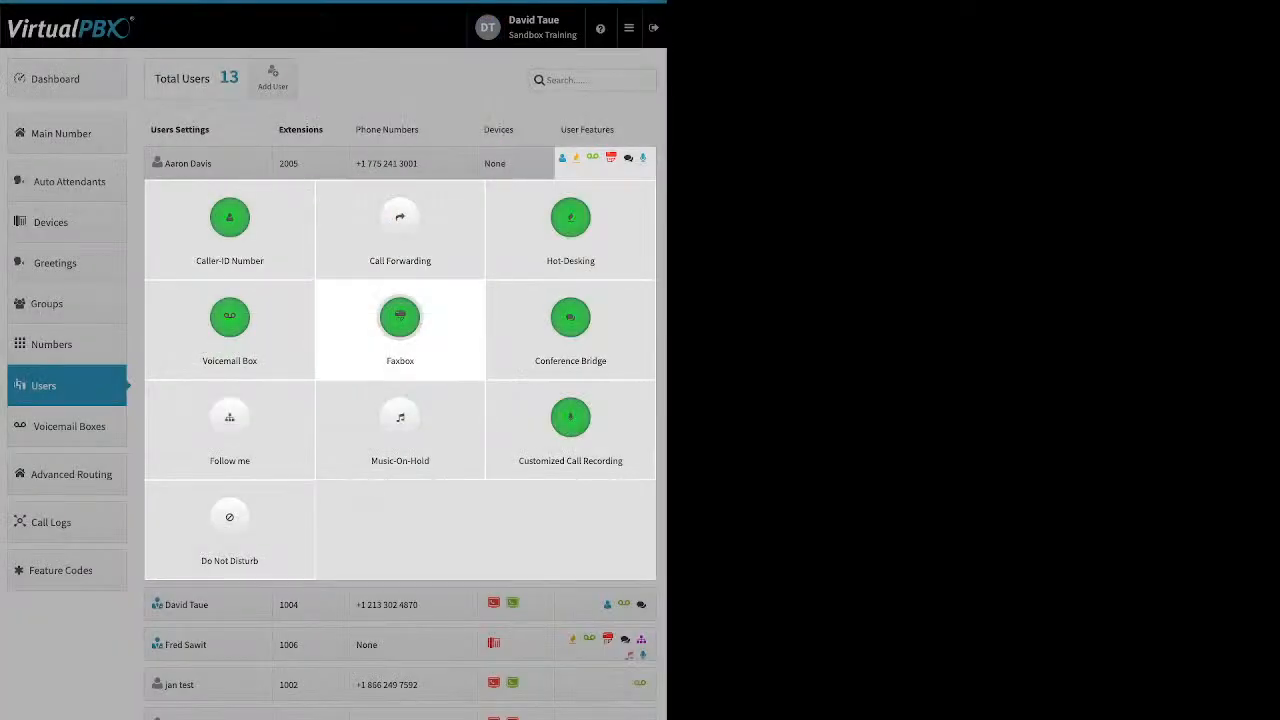
# - Inspect 2005's Faxbox receiving-number options, cancel without saving, then bring up its Conference Bridge
pyautogui.click(400, 320)
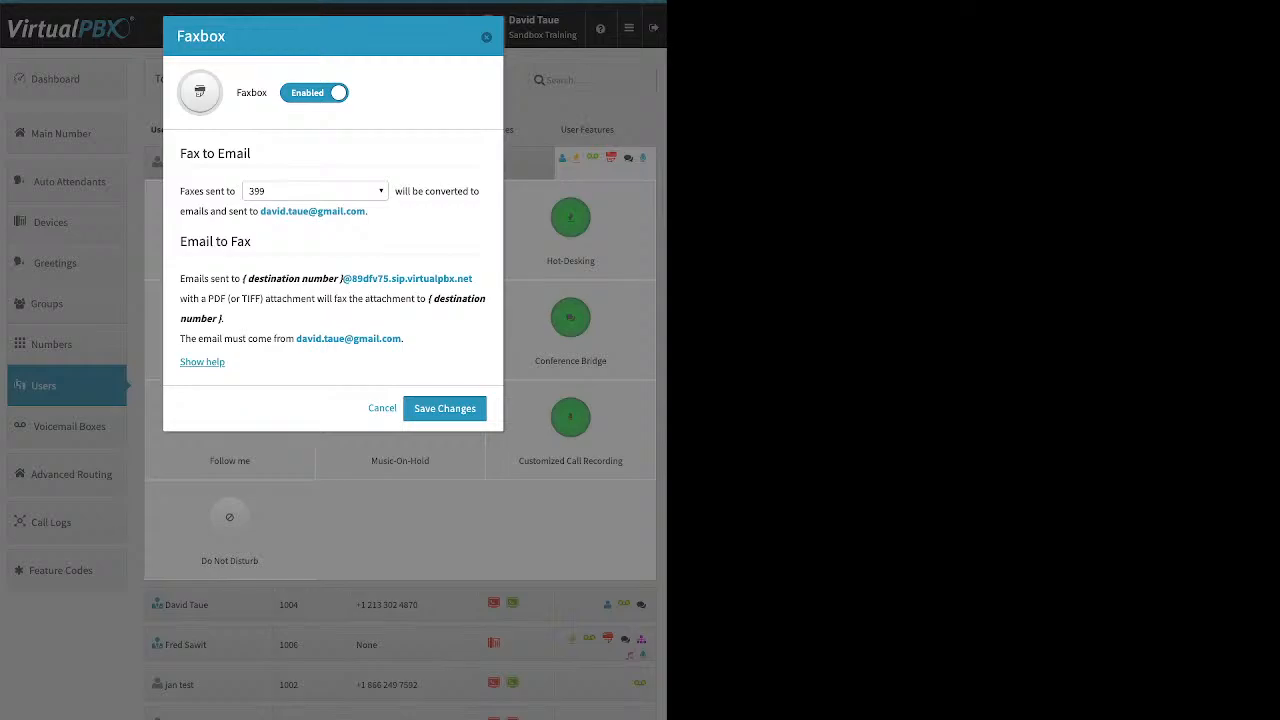
pyautogui.click(315, 191)
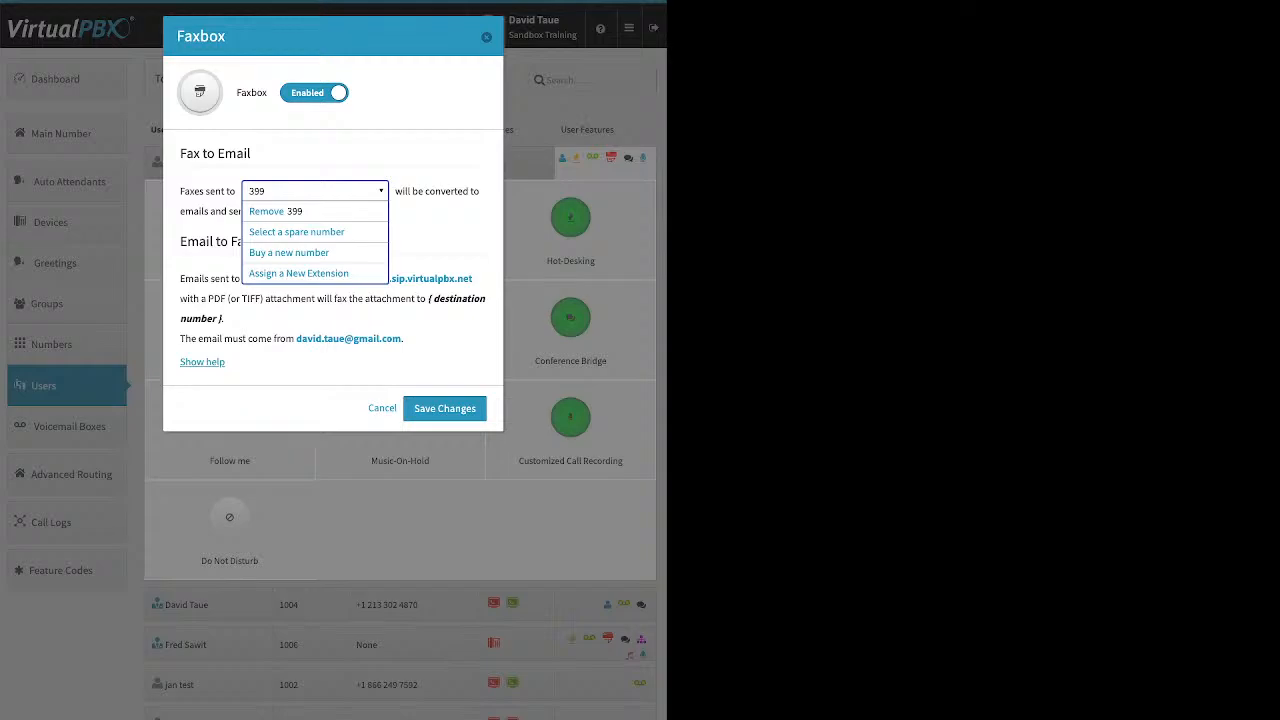
pyautogui.press('Escape')
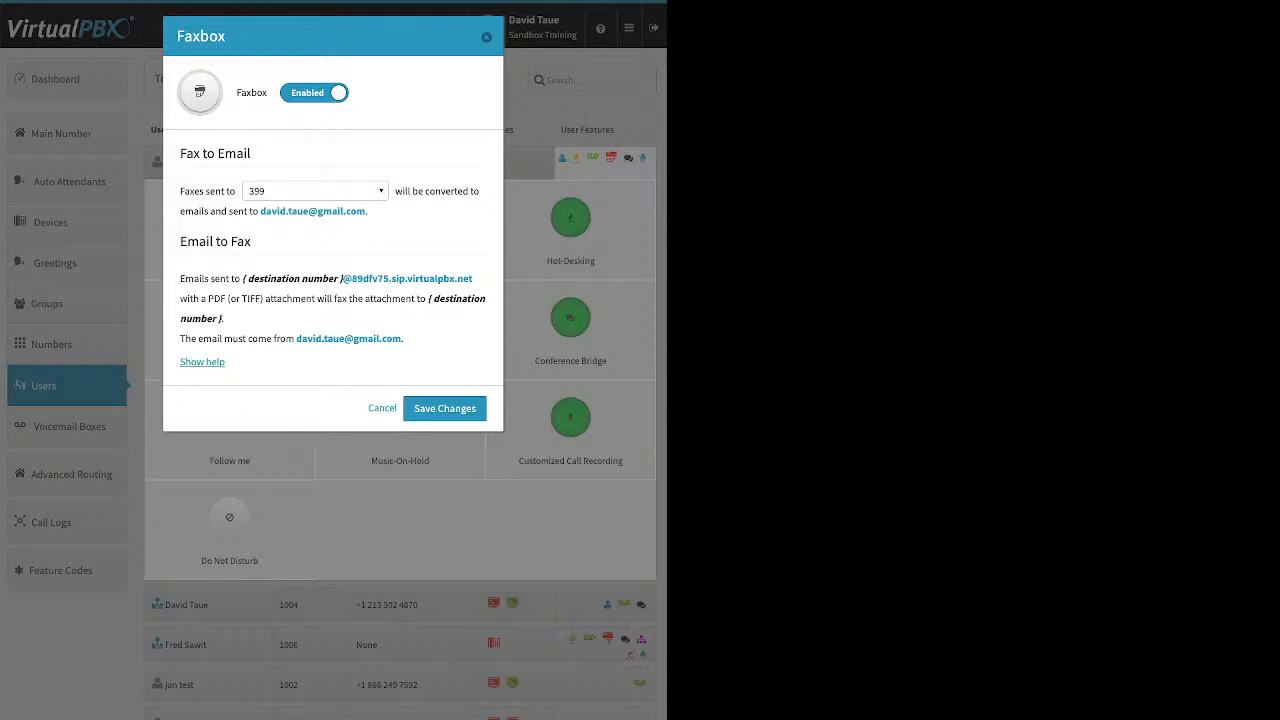
pyautogui.click(382, 408)
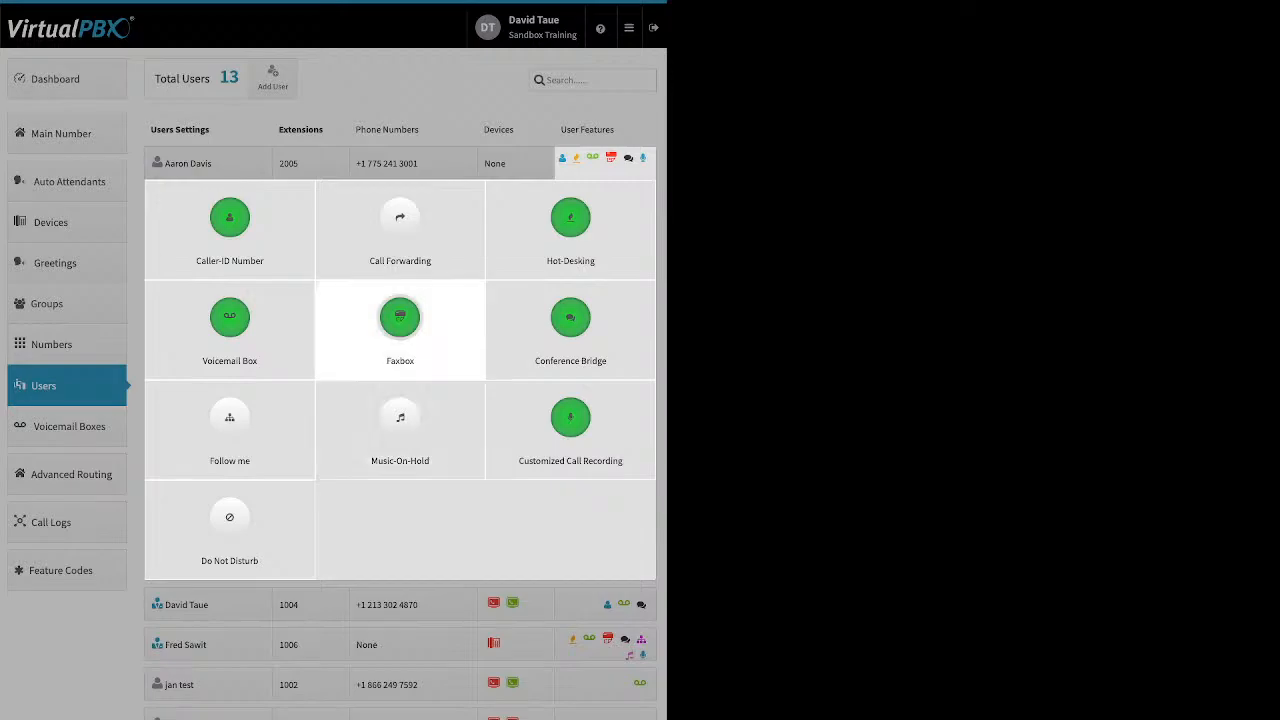
pyautogui.click(570, 318)
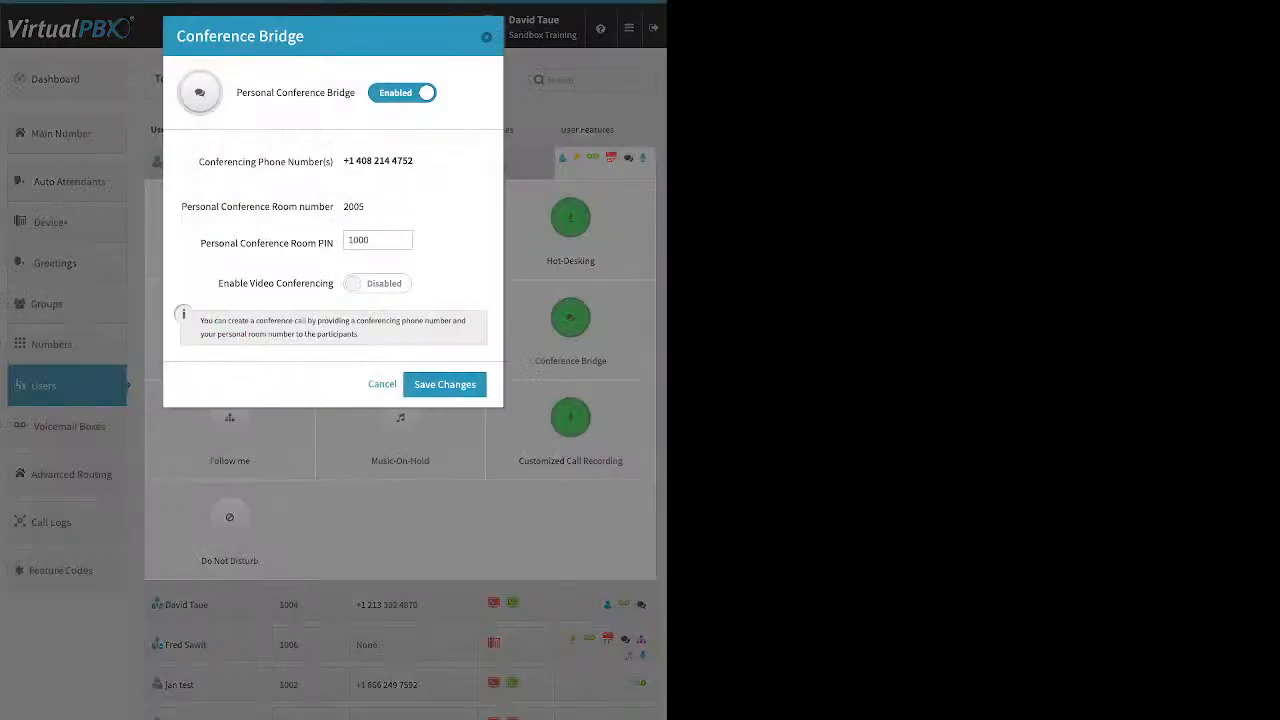
# - Inspect 2005's conference bridge room PIN 1000, close it, and expand extension 1002's feature tiles
pyautogui.moveTo(236, 92); pyautogui.dragTo(355, 92)
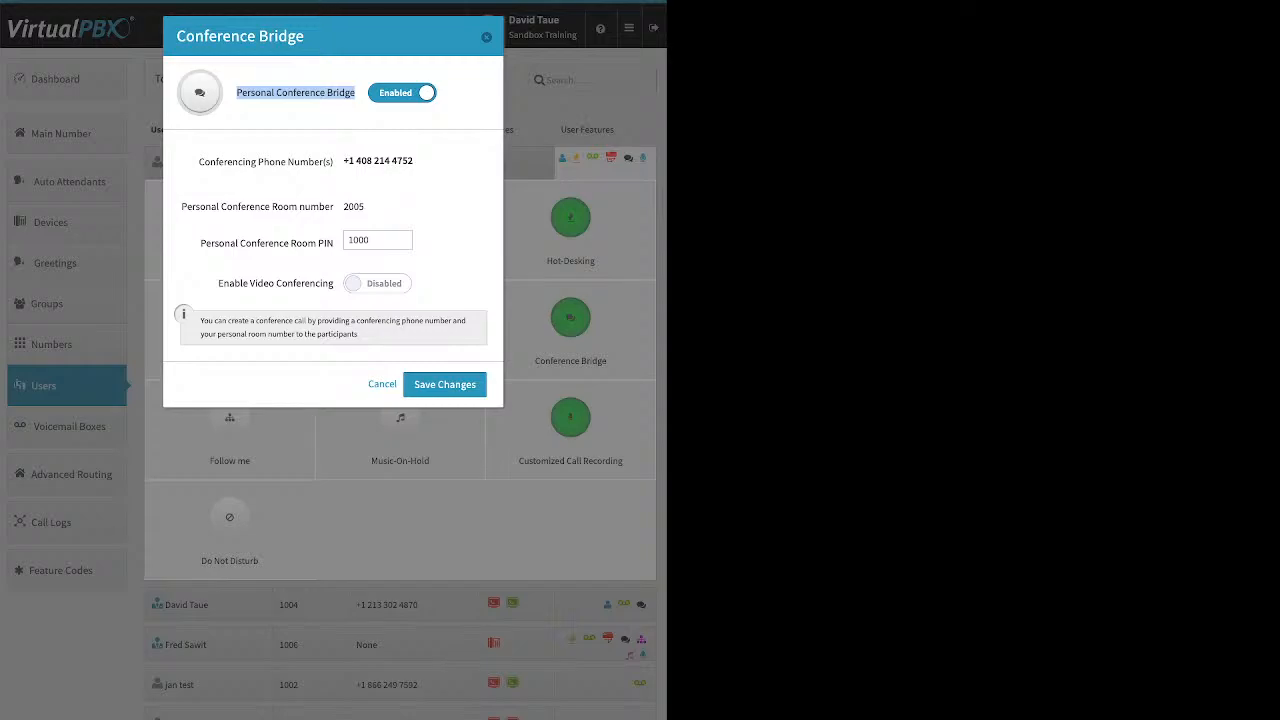
pyautogui.moveTo(372, 240); pyautogui.dragTo(346, 240)
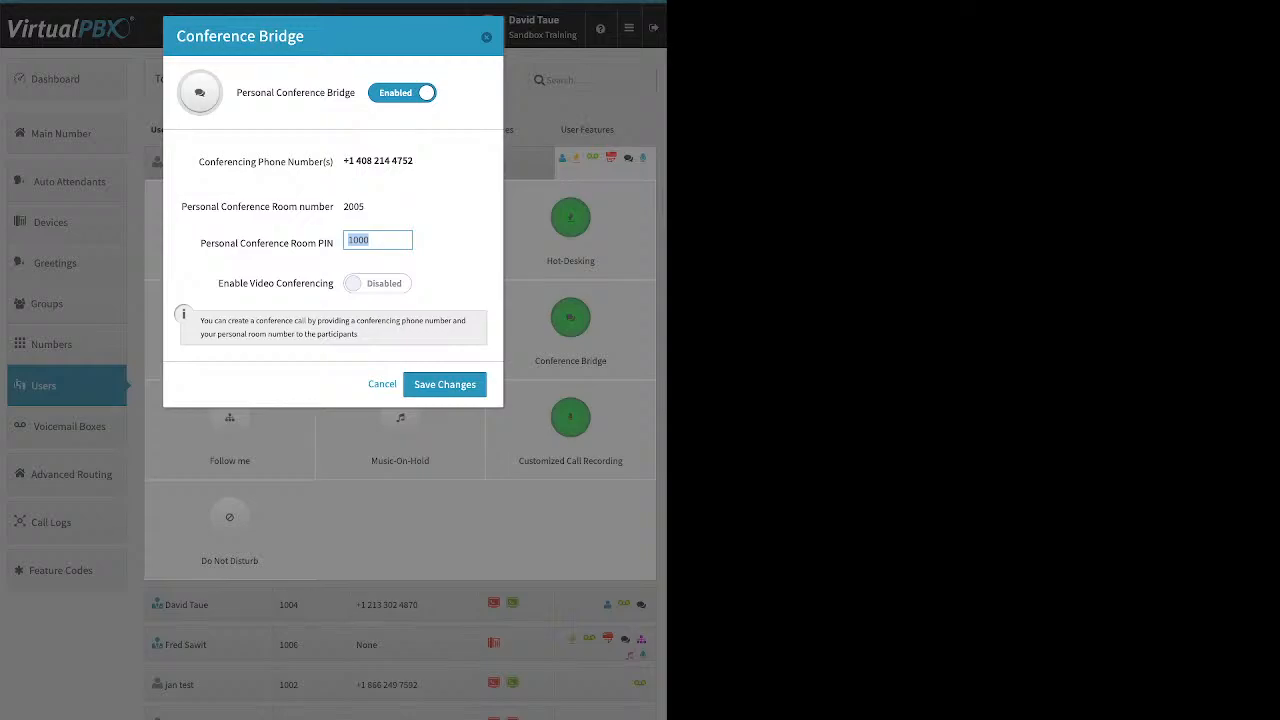
pyautogui.press('Escape')
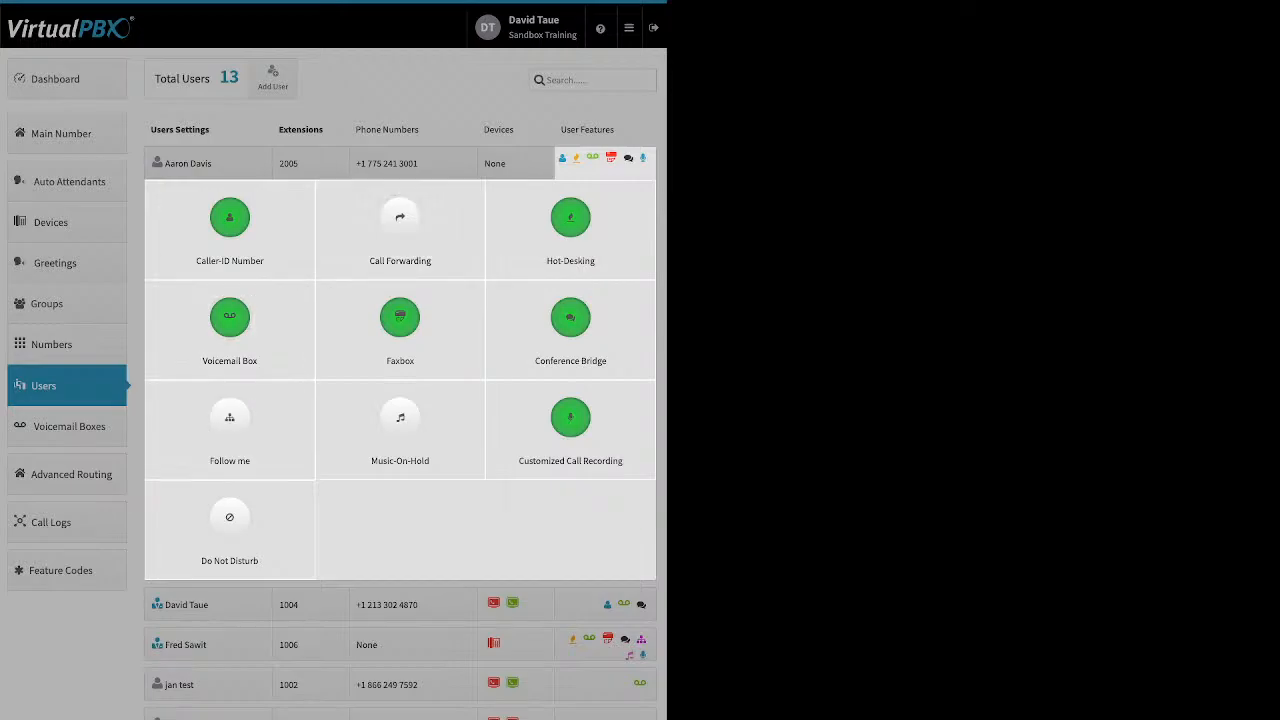
pyautogui.click(580, 160)
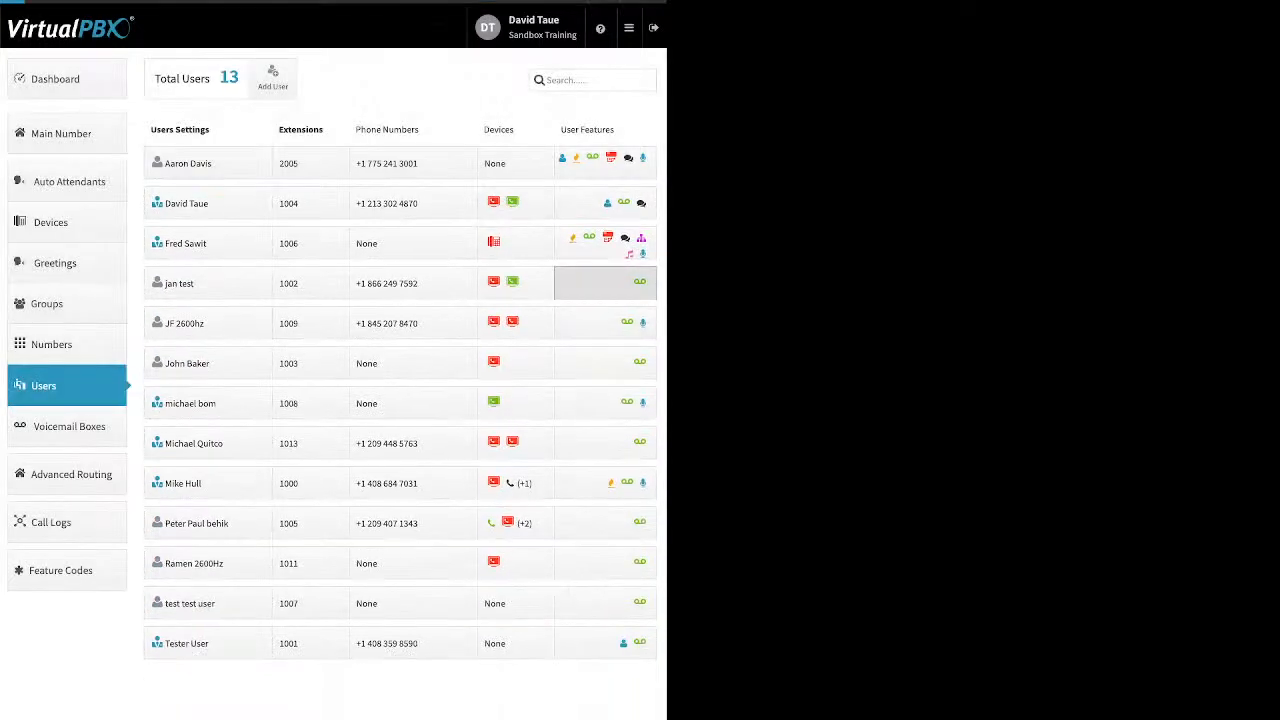
pyautogui.click(600, 283)
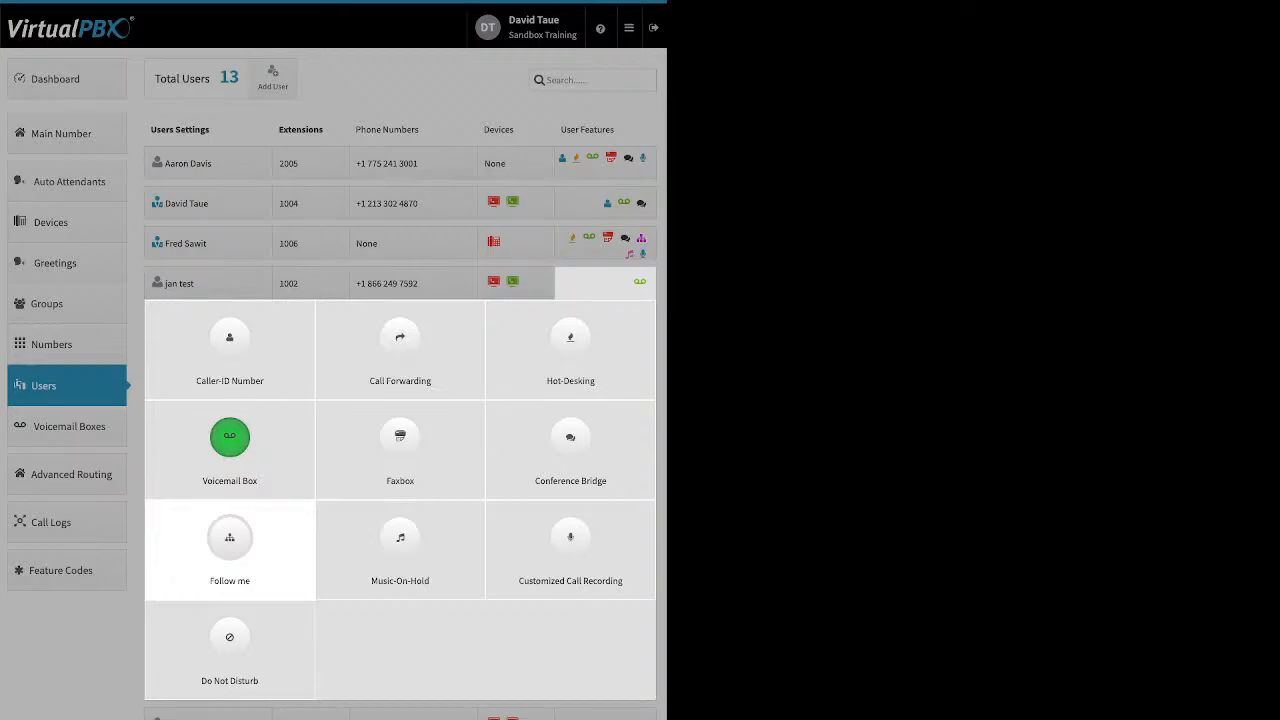
pyautogui.click(229, 545)
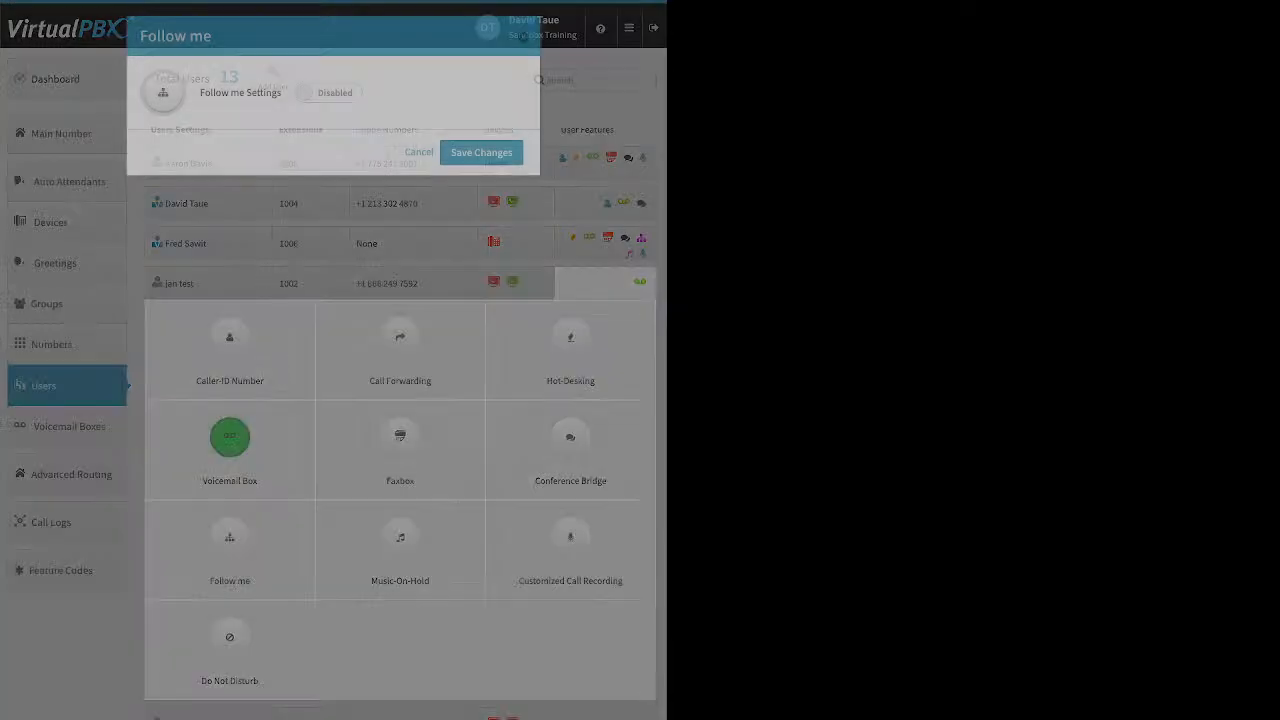
pyautogui.click(328, 93)
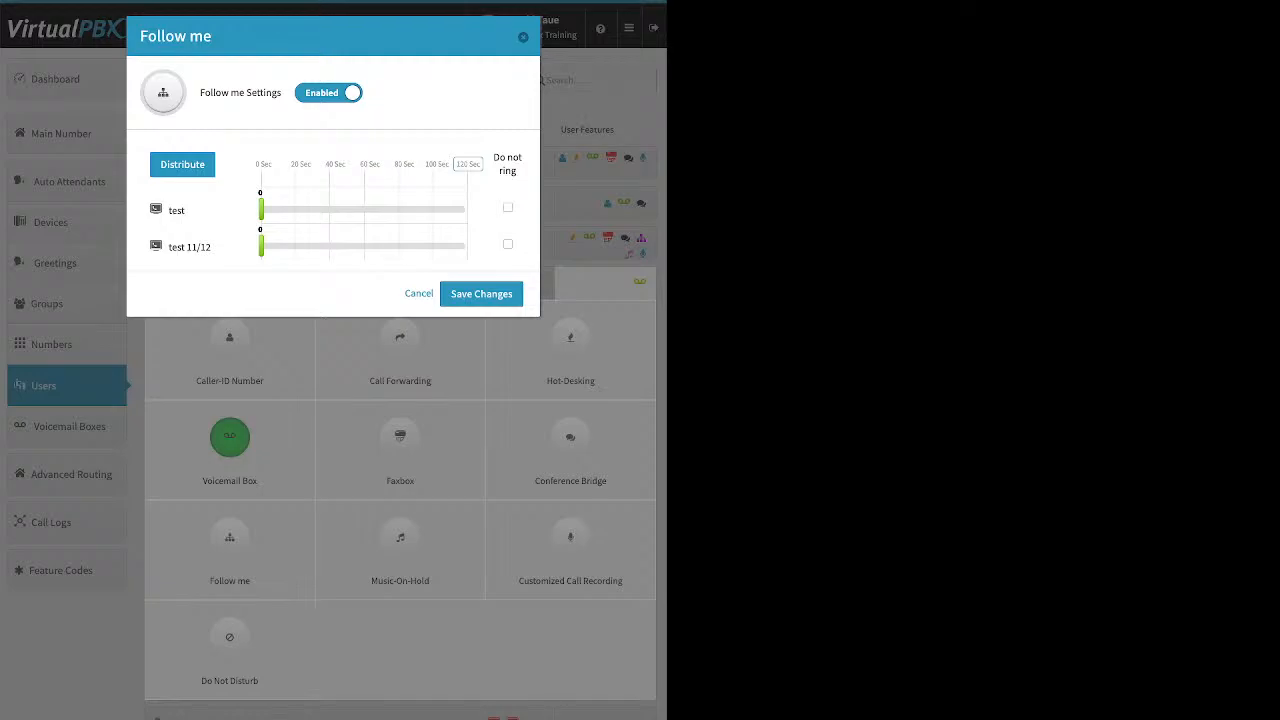
pyautogui.click(468, 164)
pyautogui.click(182, 164)
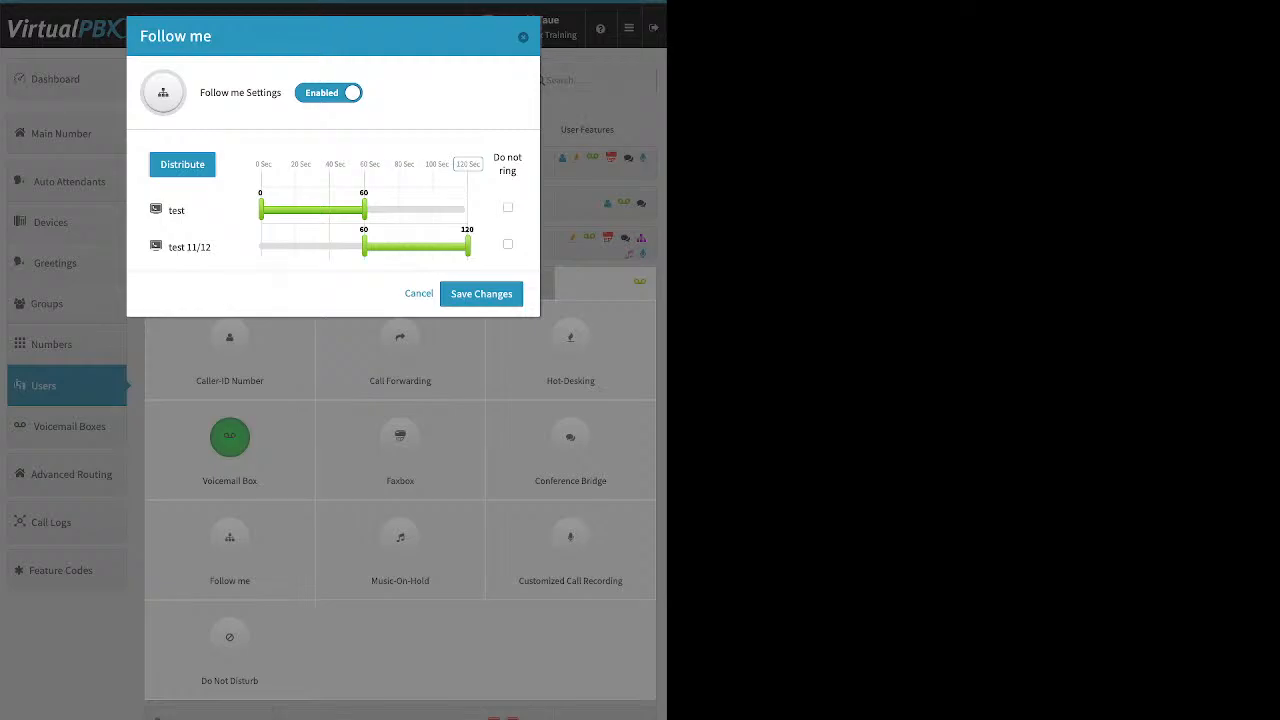
pyautogui.moveTo(190, 247); pyautogui.dragTo(186, 189)
pyautogui.click(182, 165)
pyautogui.moveTo(364, 246); pyautogui.dragTo(261, 246)
pyautogui.moveTo(364, 209); pyautogui.dragTo(468, 209)
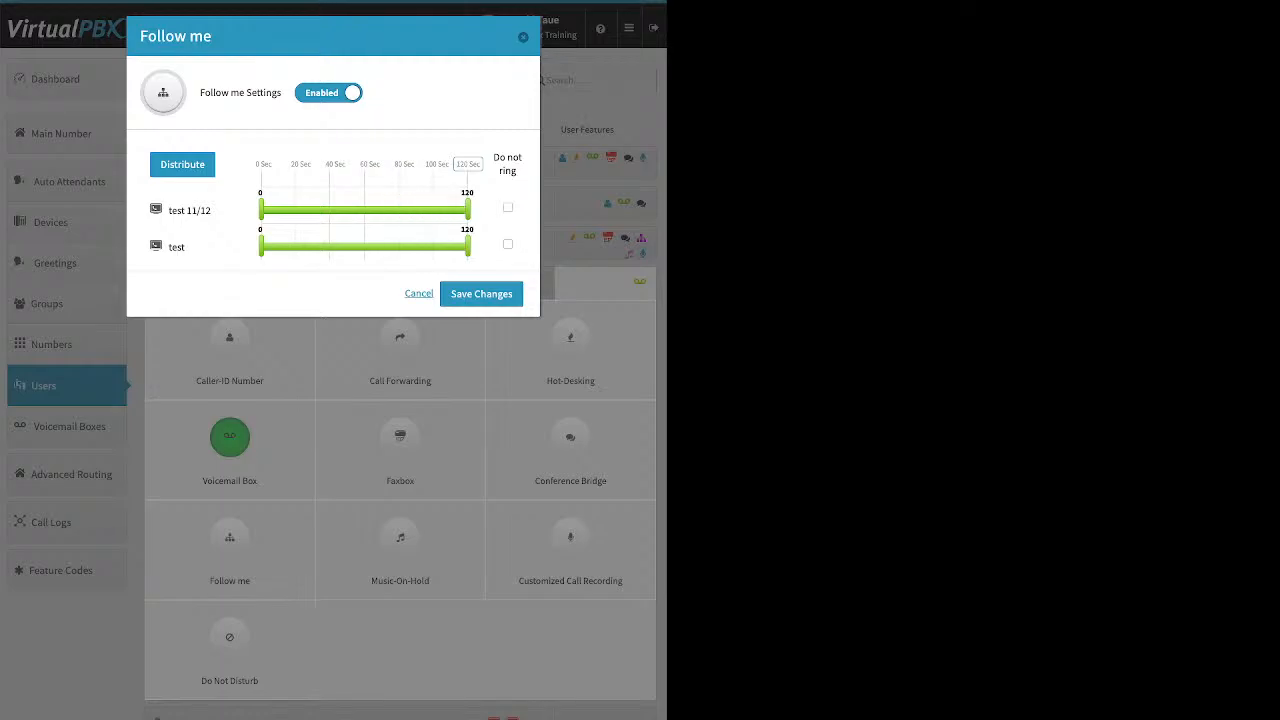
pyautogui.click(419, 293)
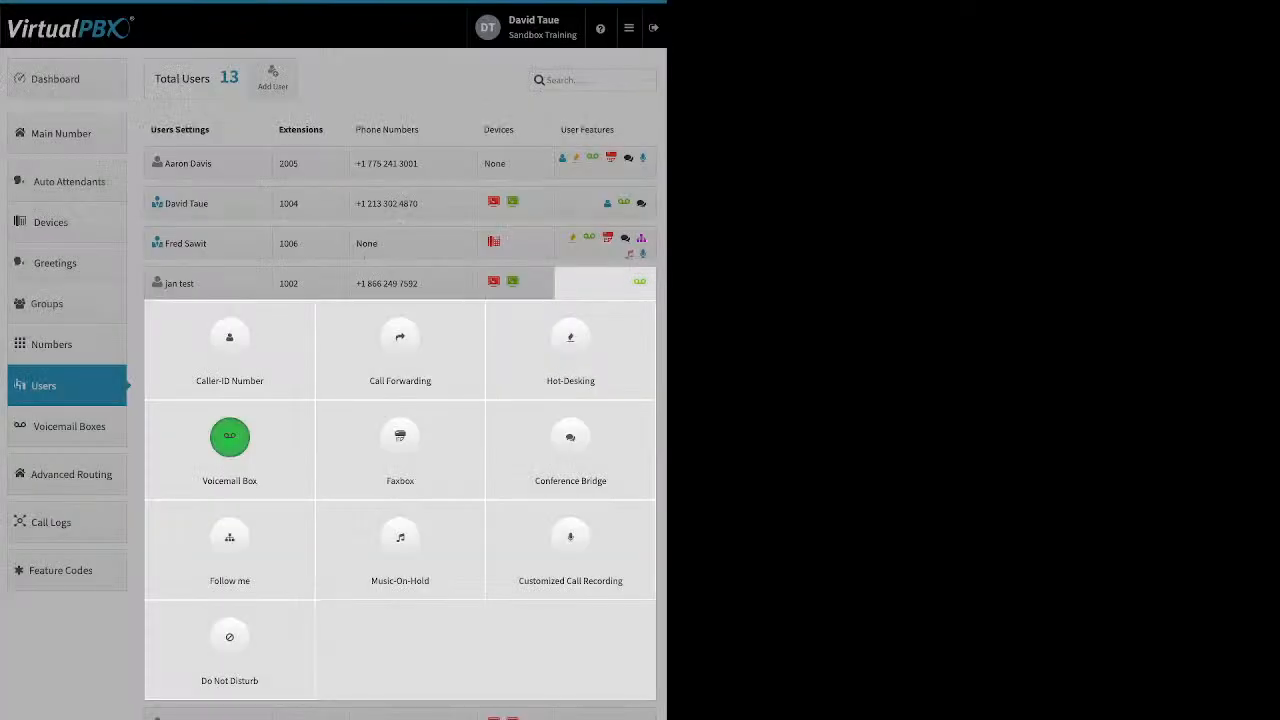
# - Collapse the tiles, glance at extension 1005's features, then expand extension 1002's tiles again
pyautogui.click(516, 243)
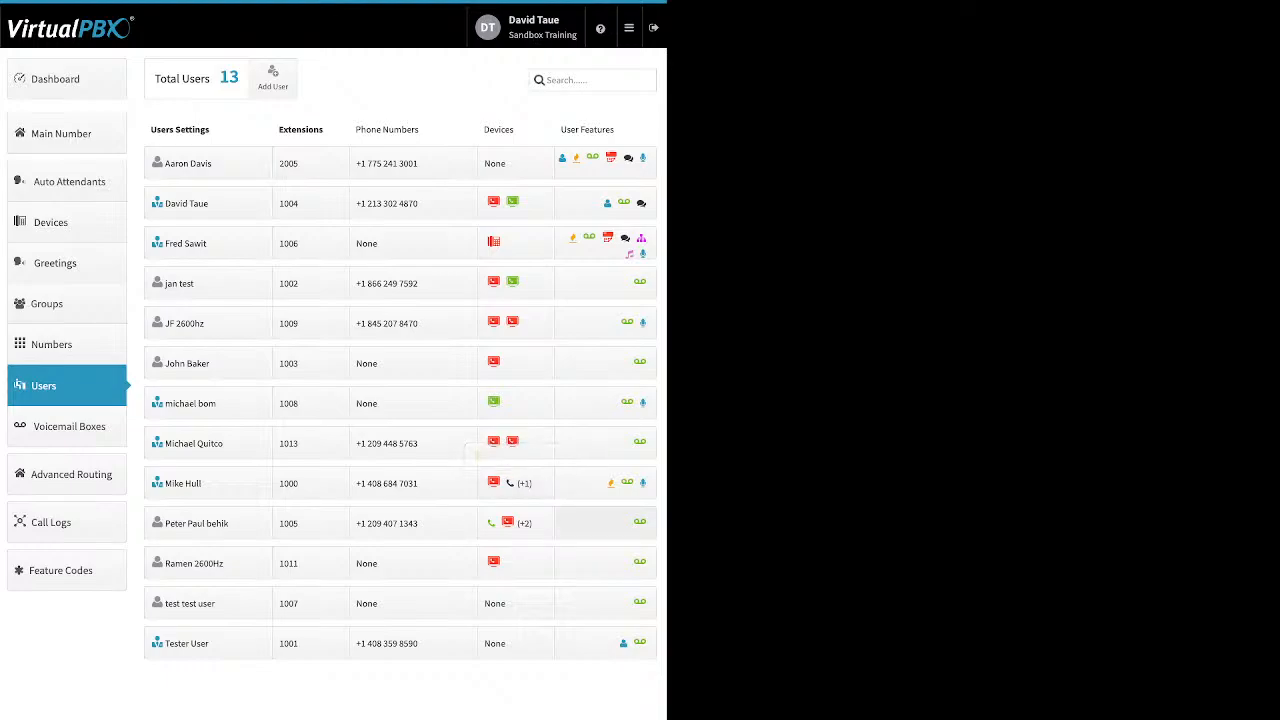
pyautogui.click(605, 523)
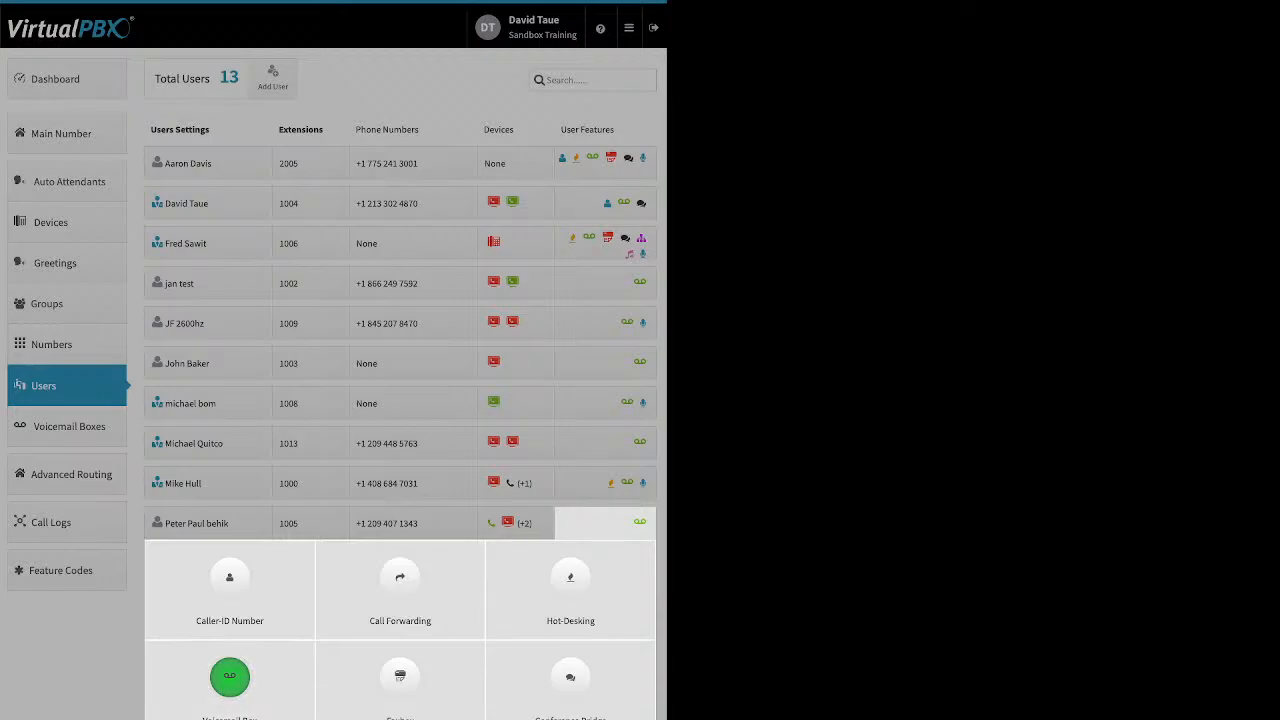
pyautogui.click(605, 203)
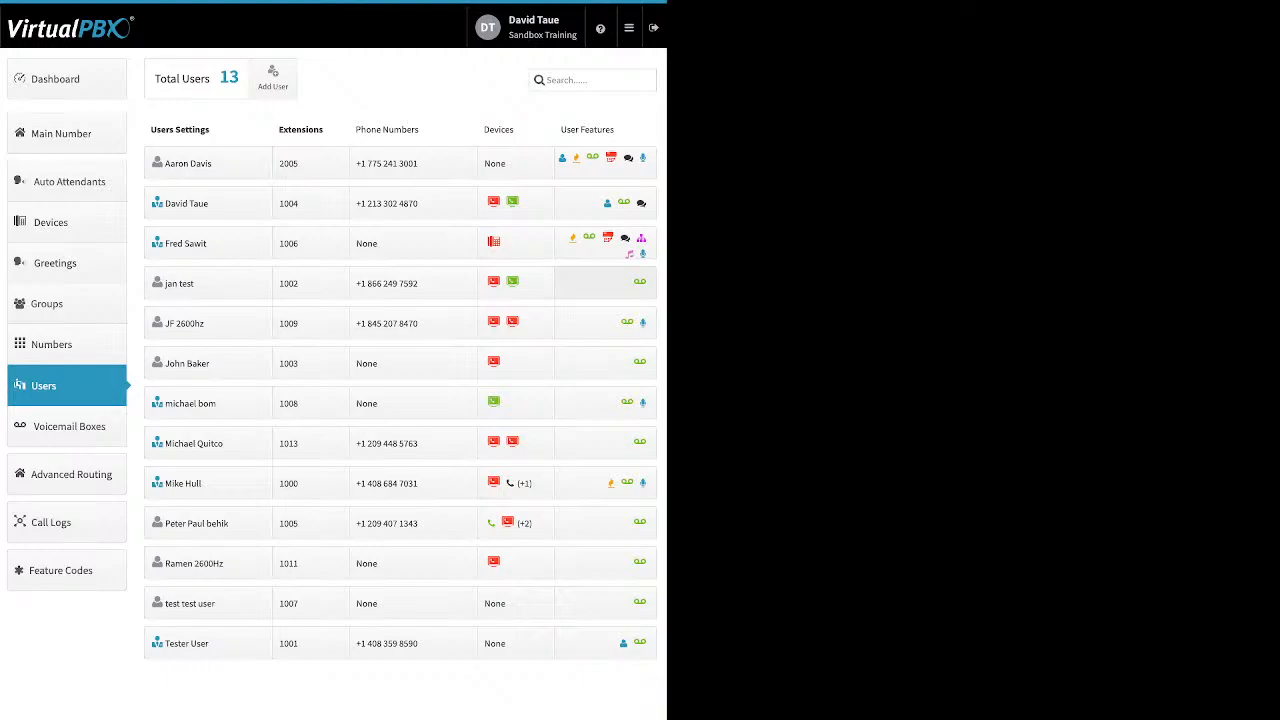
pyautogui.click(605, 283)
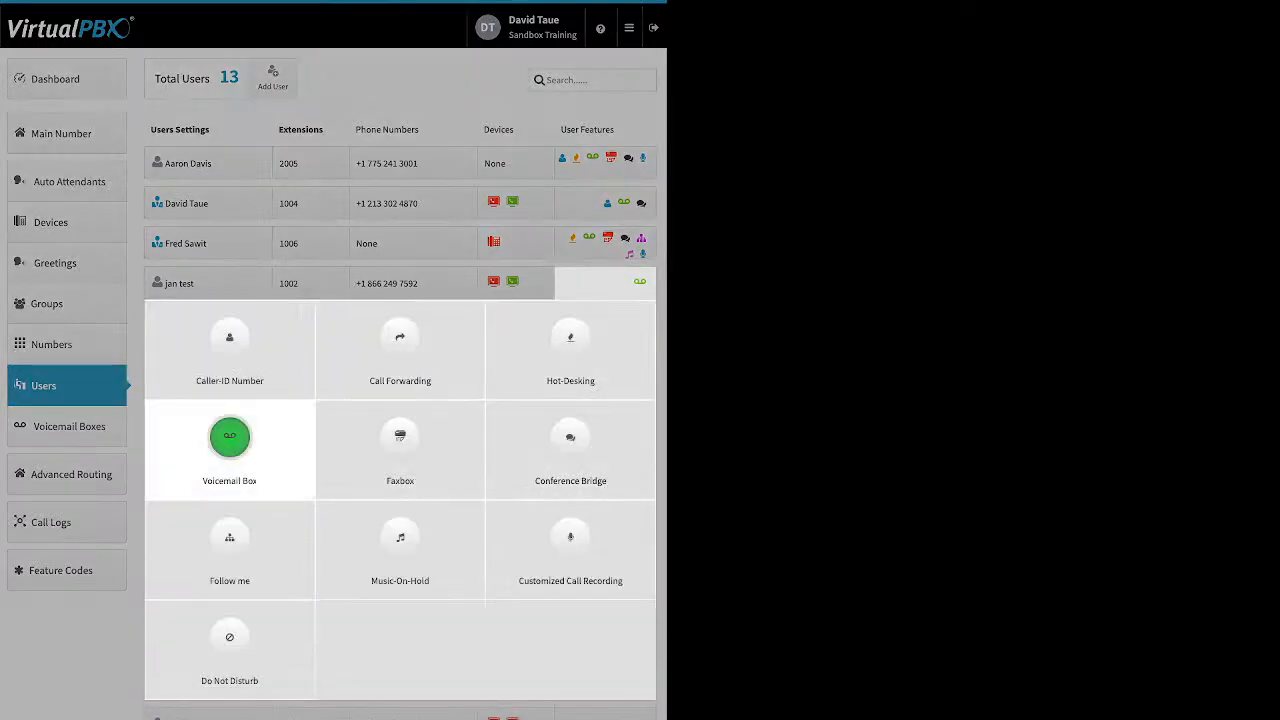
# - Enable Follow me with test ringing 0–22 s and test 11/12 ringing 17–77 s, and save
pyautogui.click(229, 545)
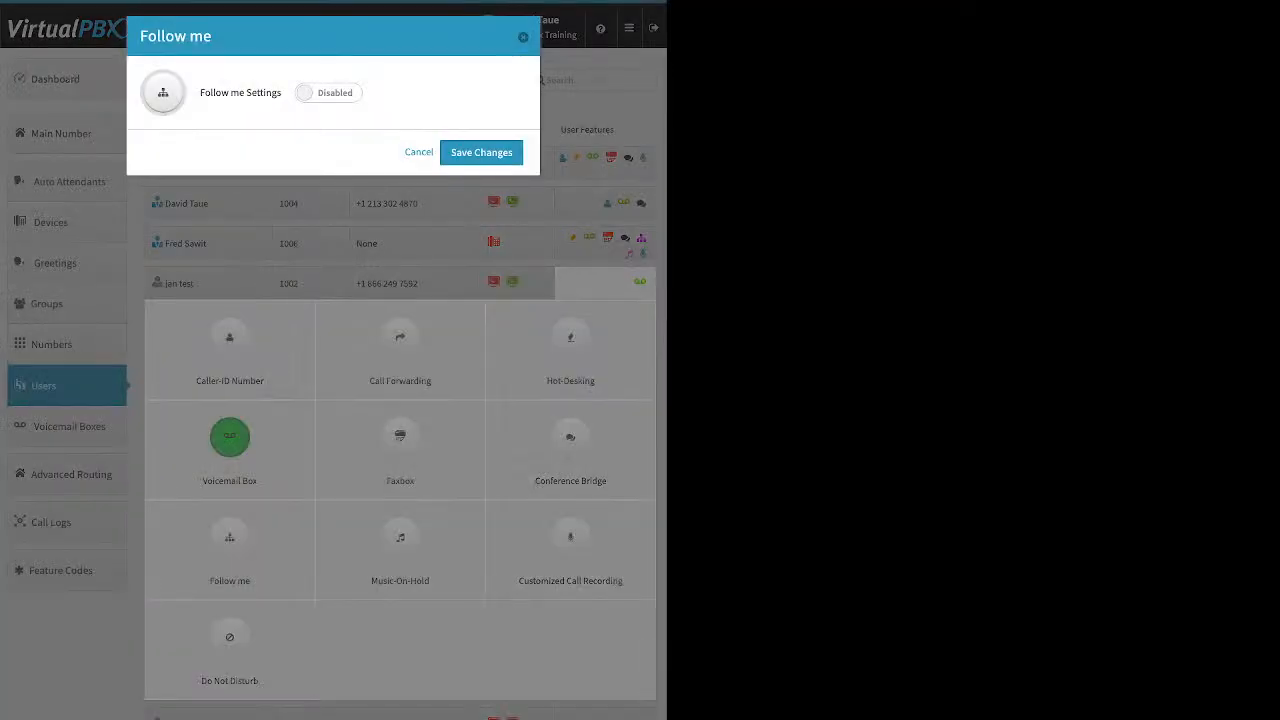
pyautogui.click(328, 93)
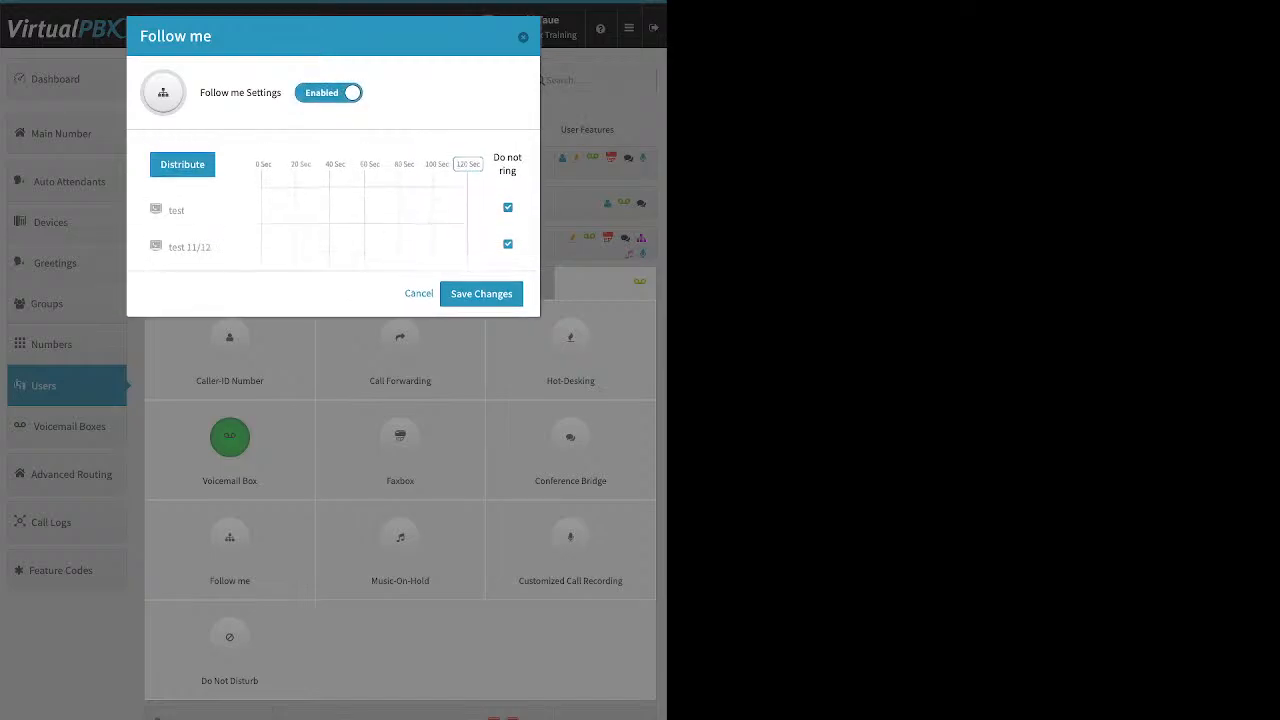
pyautogui.click(508, 208)
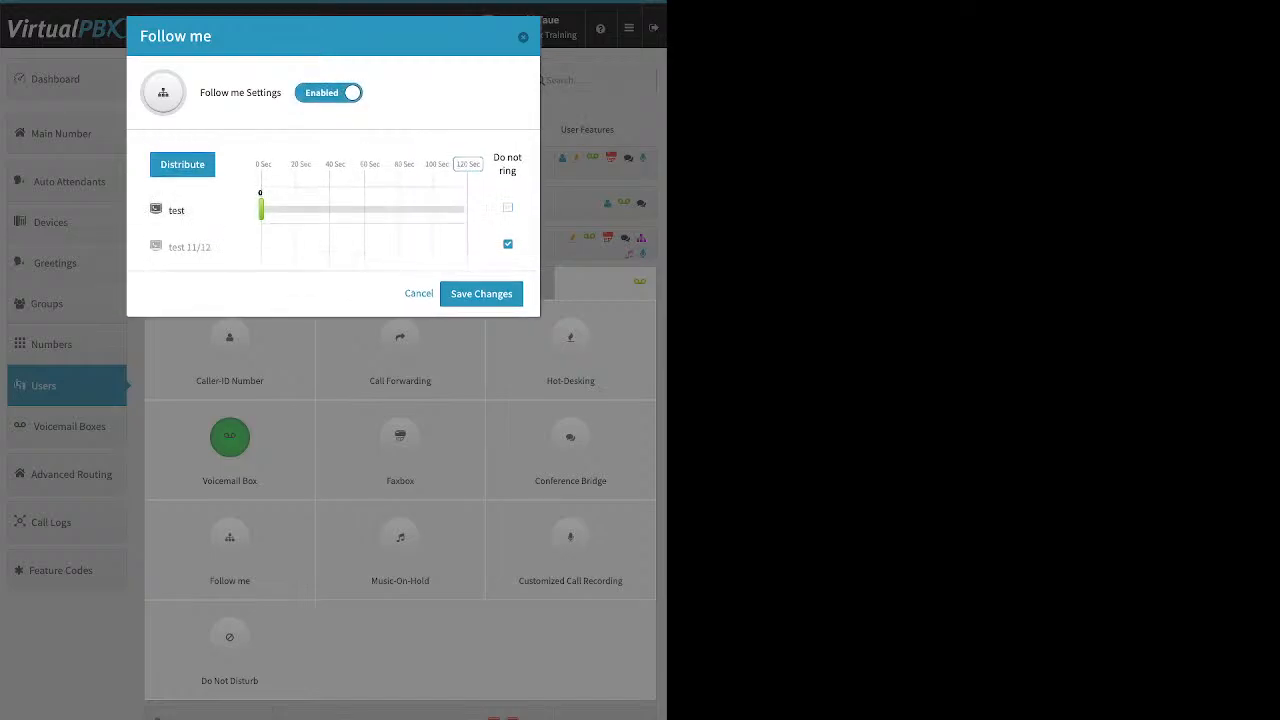
pyautogui.click(508, 244)
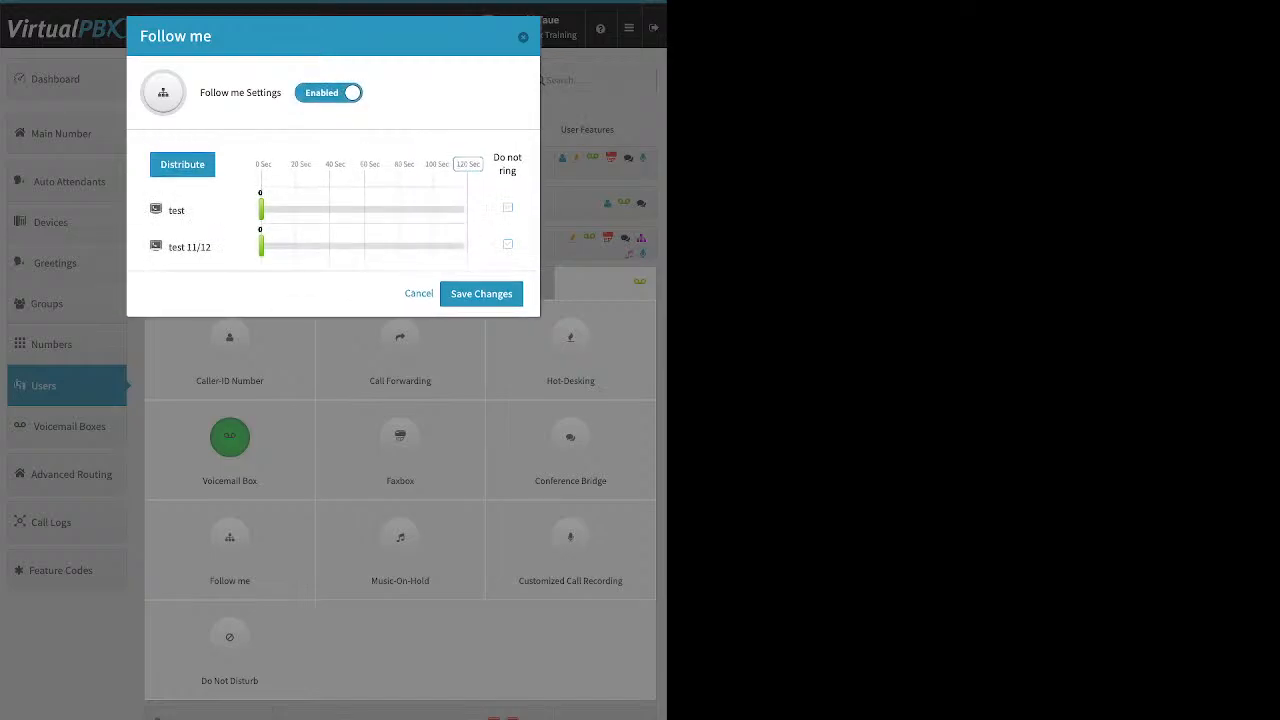
pyautogui.moveTo(262, 209); pyautogui.dragTo(298, 209)
pyautogui.moveTo(261, 246); pyautogui.dragTo(421, 246)
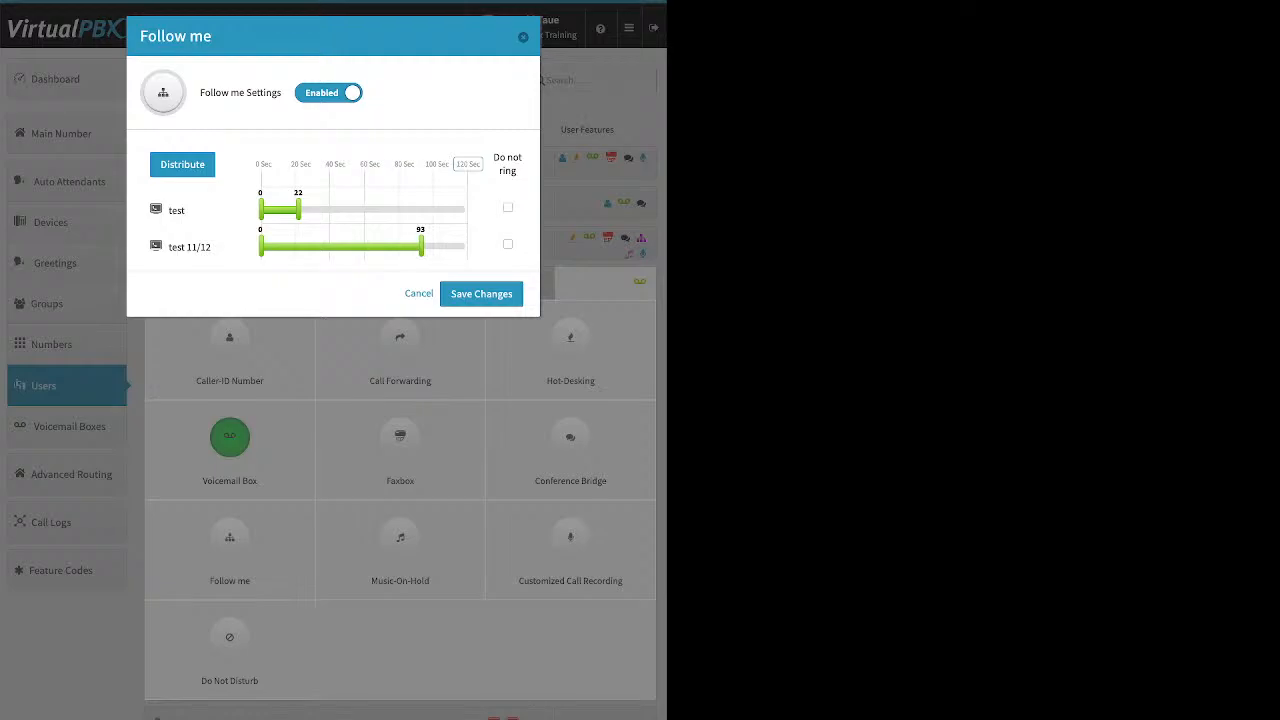
pyautogui.moveTo(261, 246); pyautogui.dragTo(290, 246)
pyautogui.moveTo(421, 246); pyautogui.dragTo(393, 246)
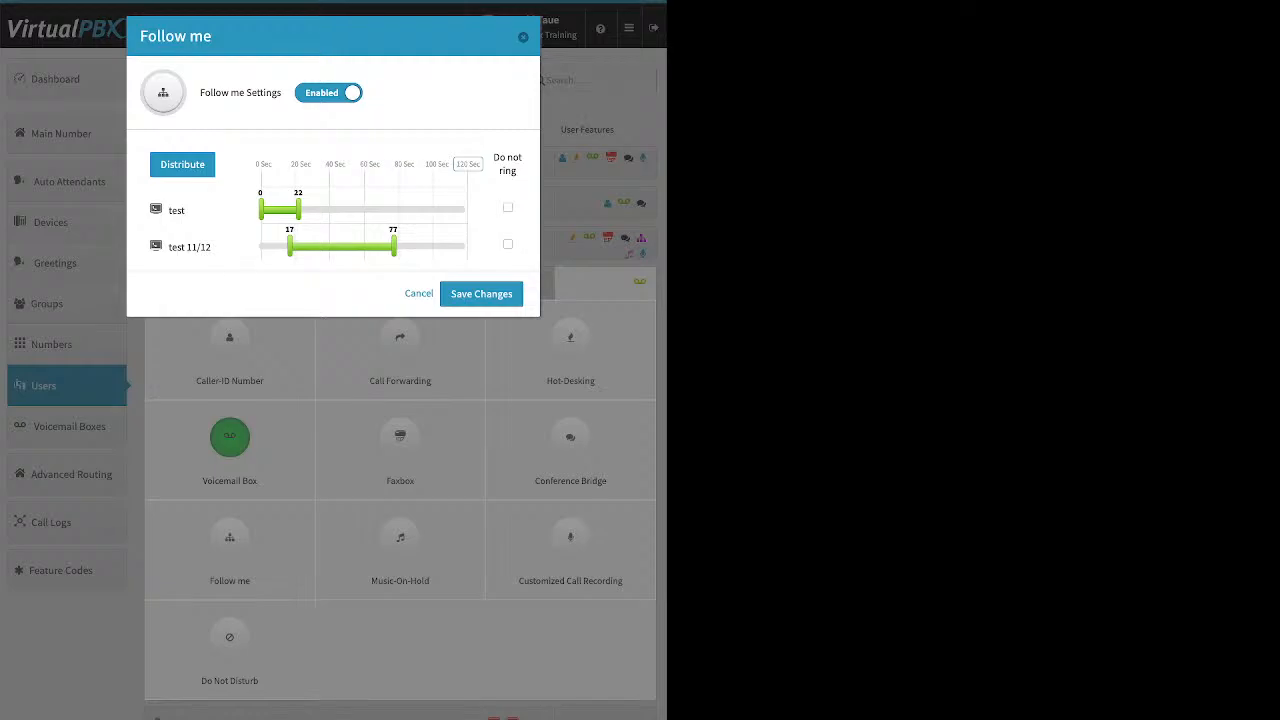
pyautogui.click(481, 294)
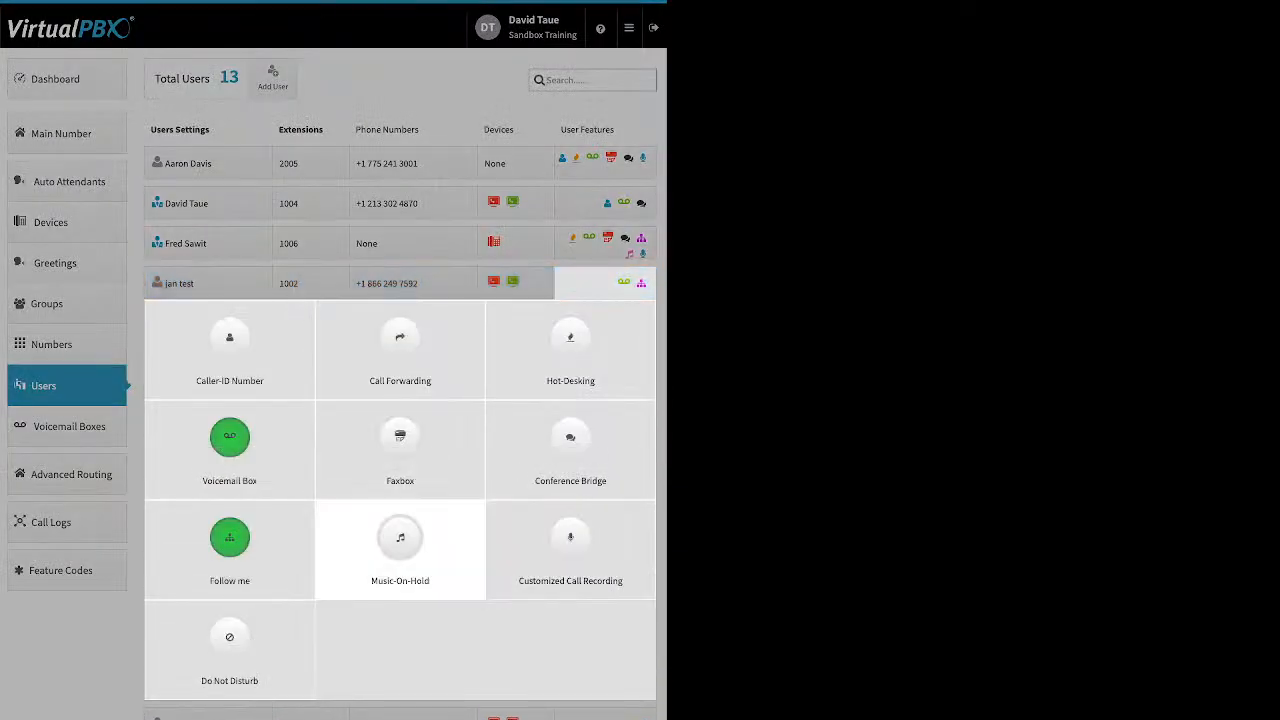
pyautogui.click(400, 545)
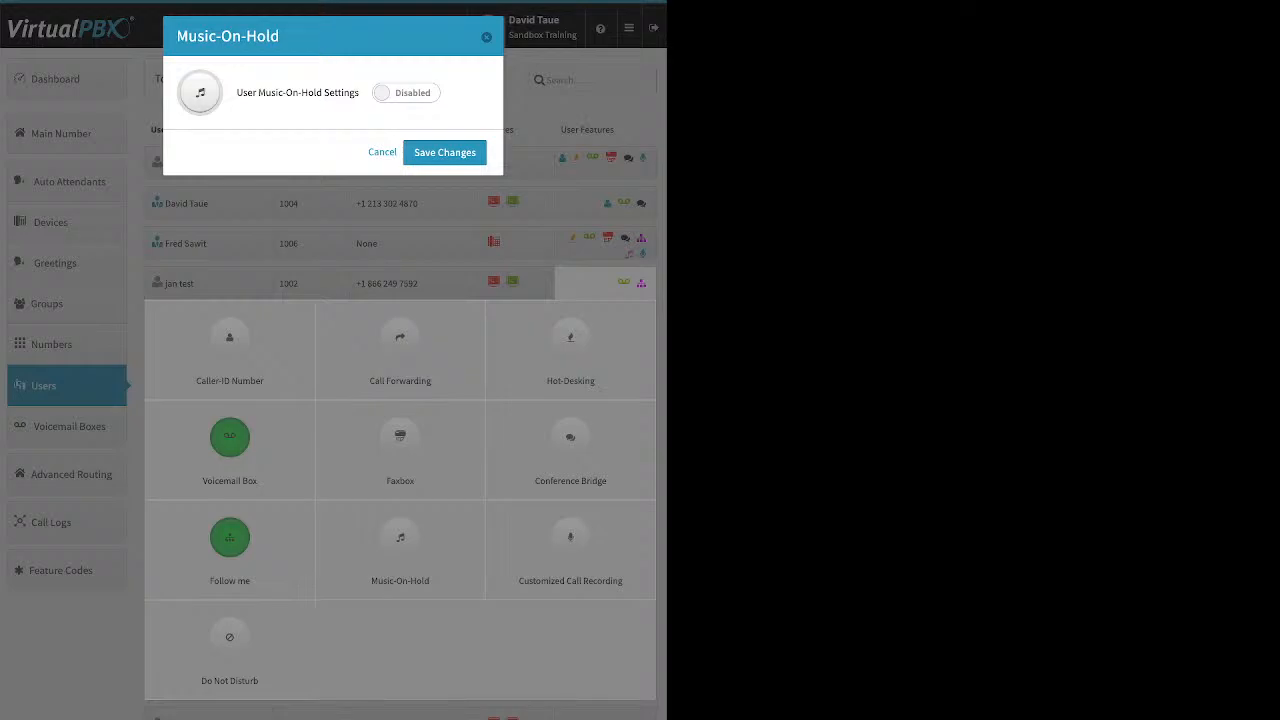
pyautogui.click(406, 93)
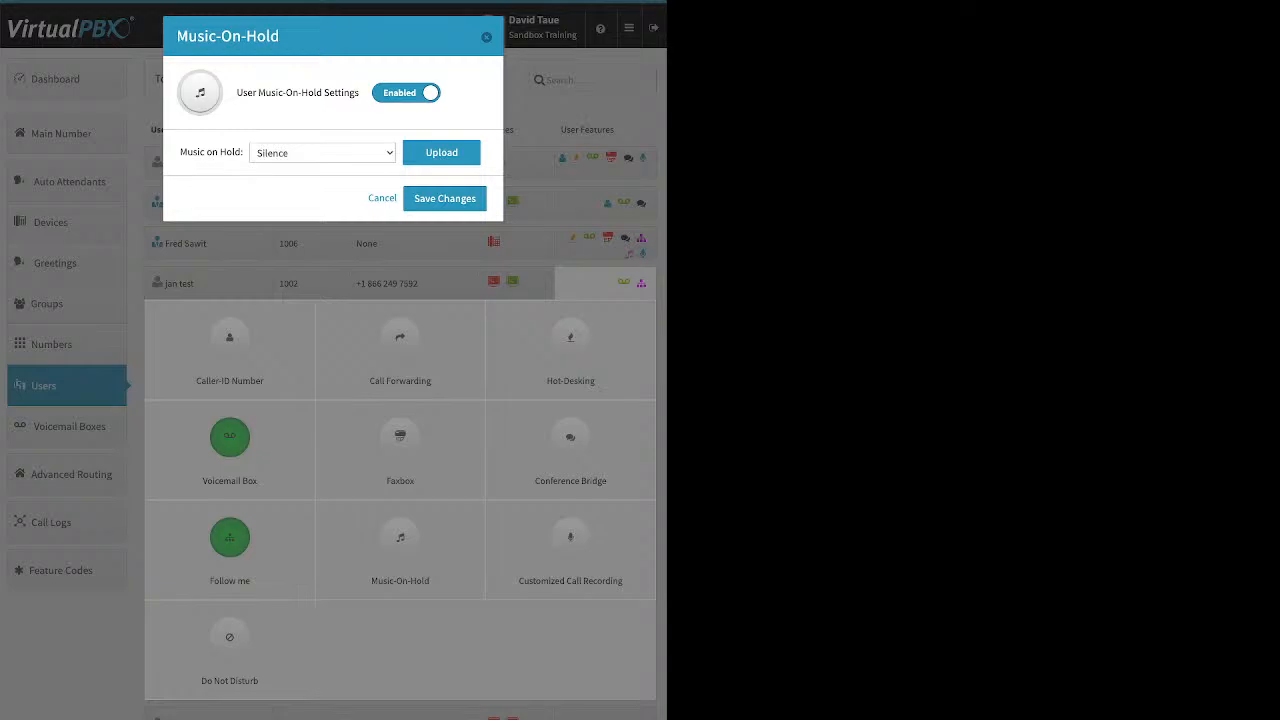
pyautogui.click(441, 152)
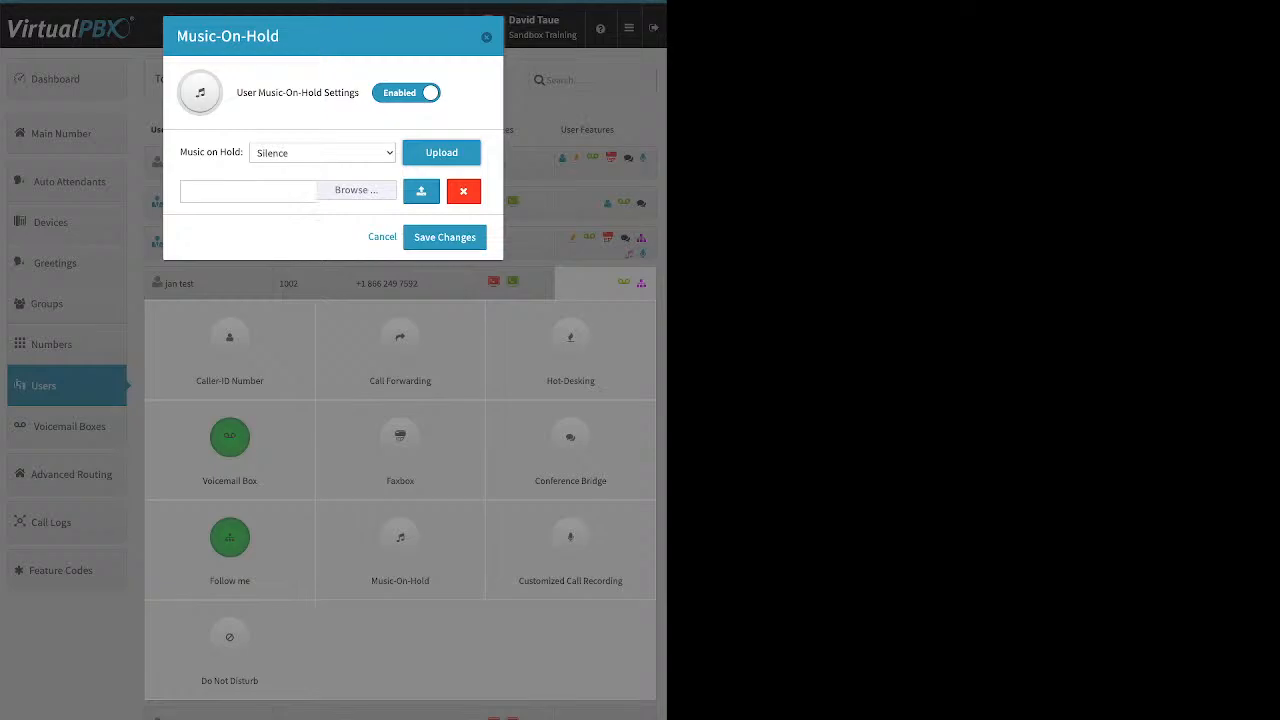
pyautogui.click(382, 237)
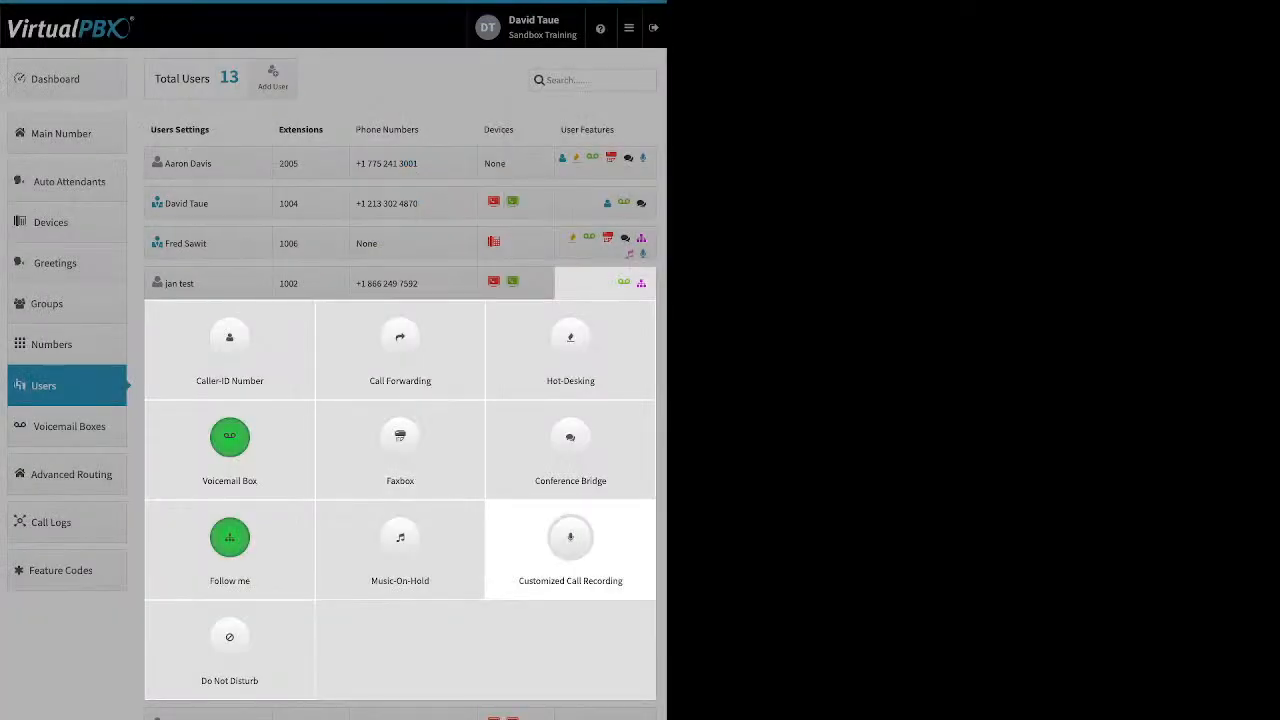
# - Enable customized call recording with inbound/outbound external On, internal calls Off, mp3 format, and save
pyautogui.click(570, 545)
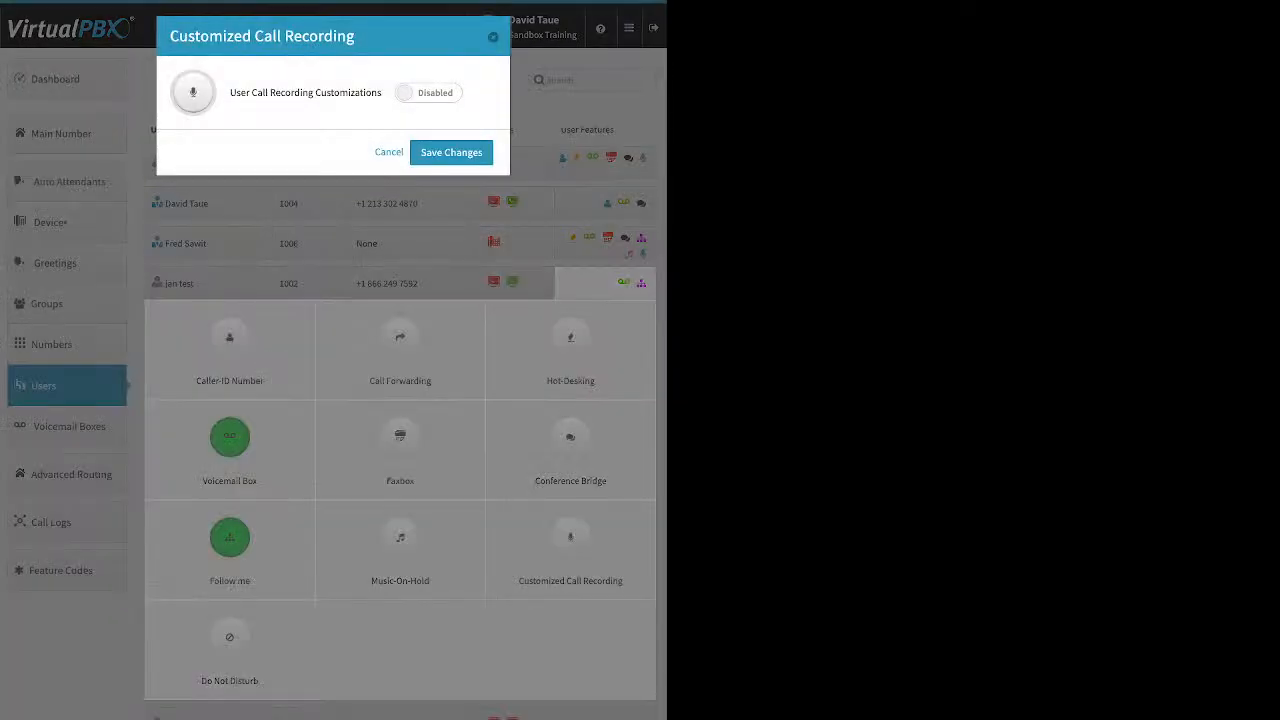
pyautogui.click(428, 93)
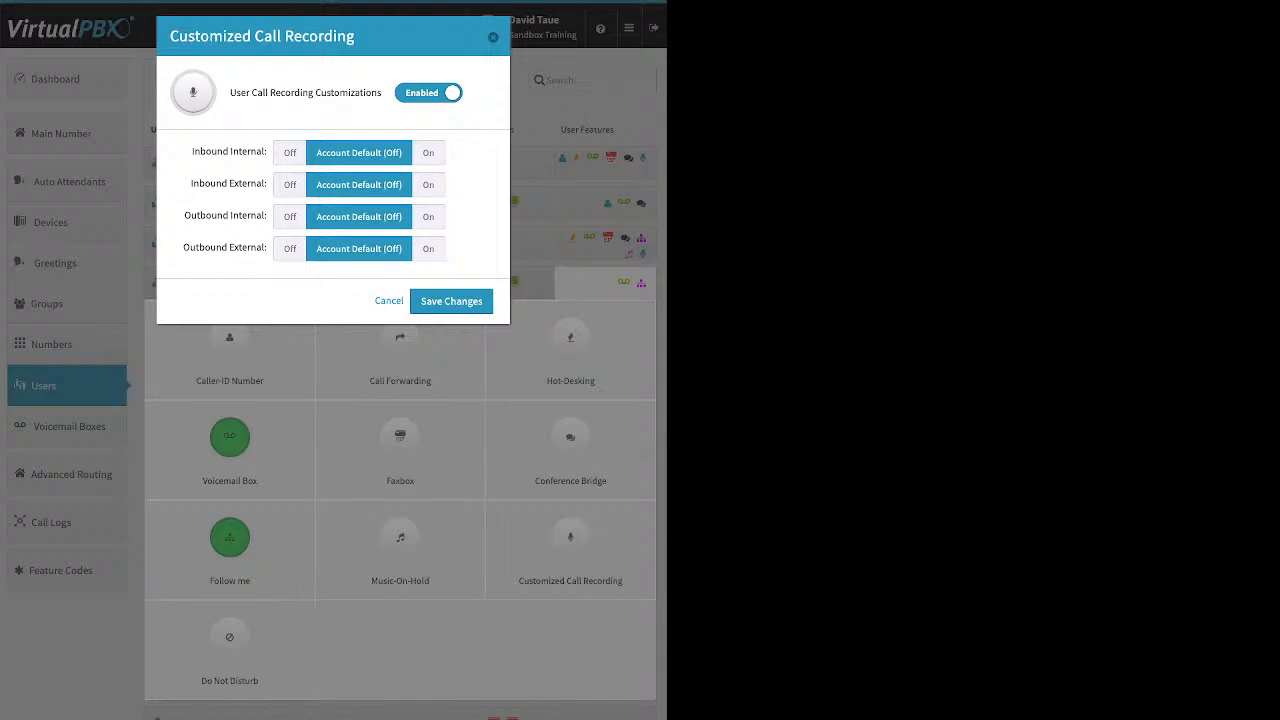
pyautogui.click(428, 153)
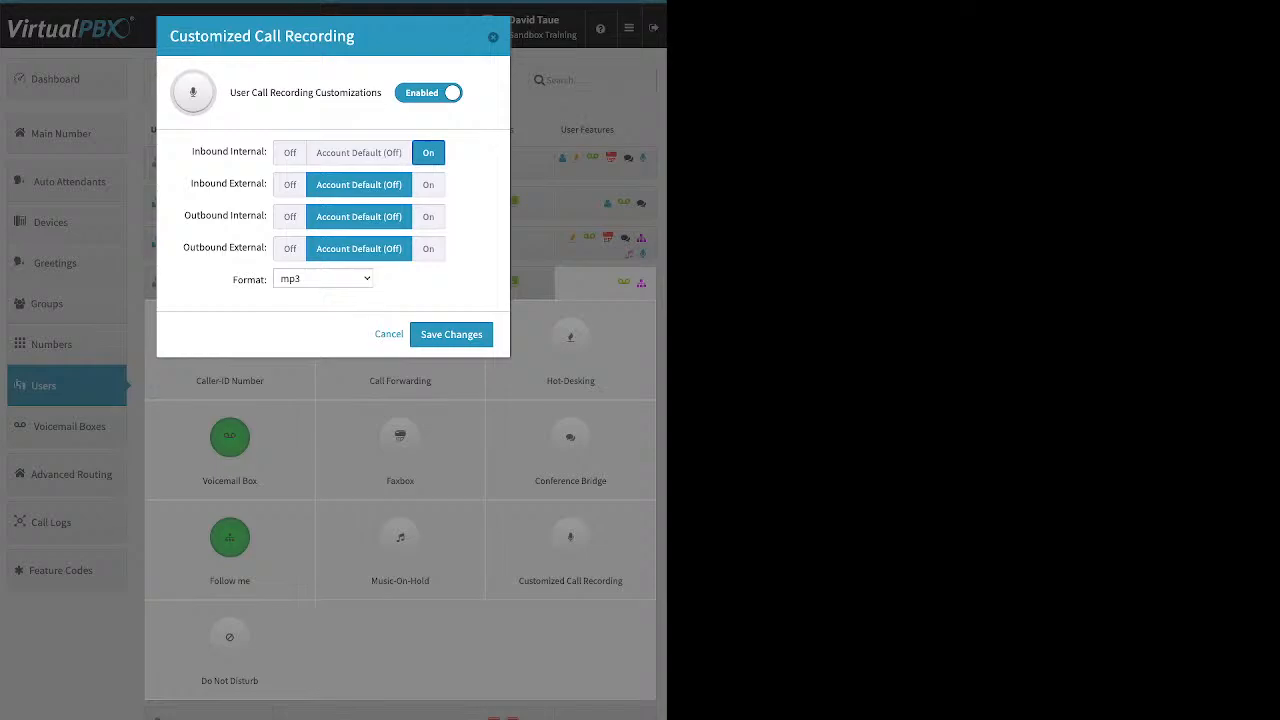
pyautogui.click(428, 185)
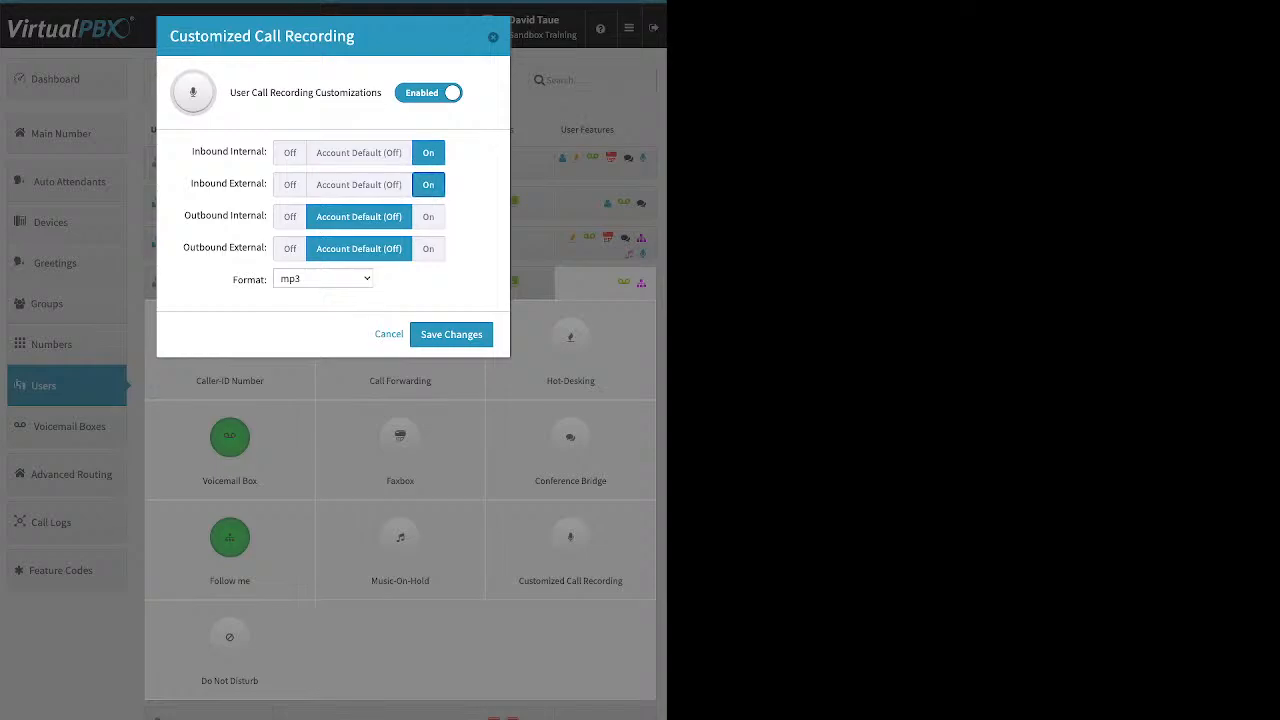
pyautogui.click(428, 217)
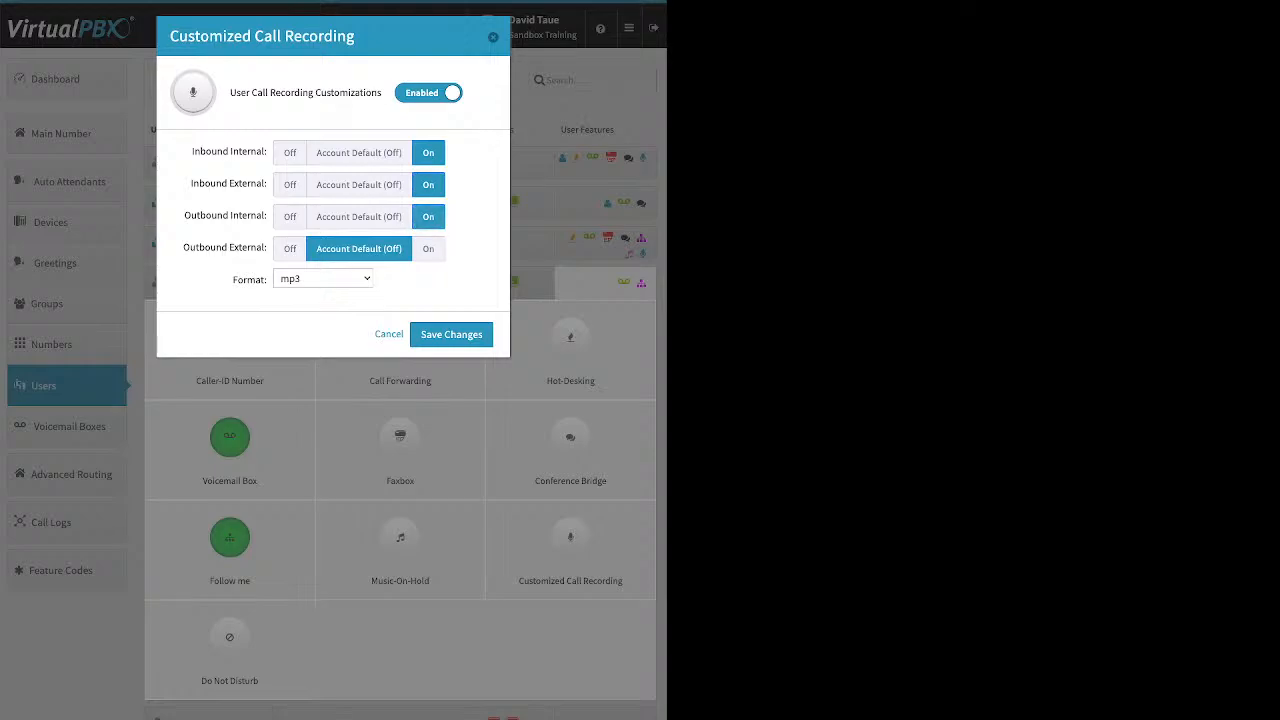
pyautogui.click(428, 249)
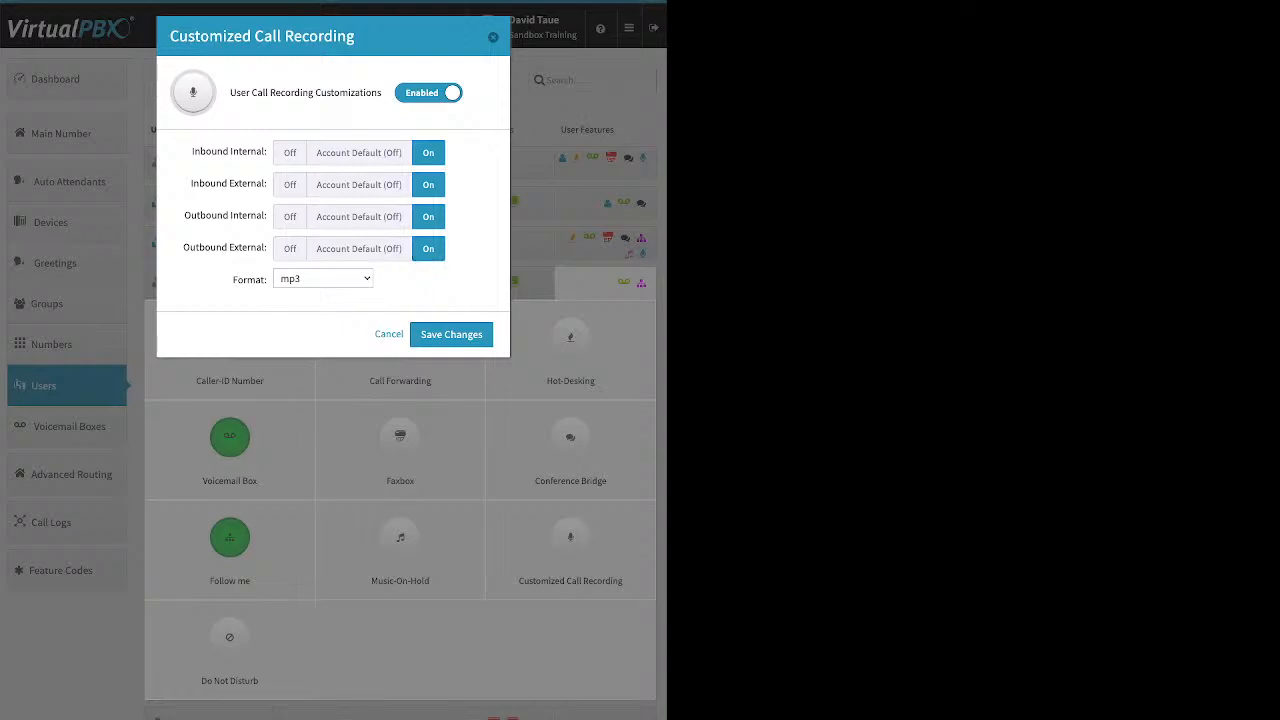
pyautogui.click(290, 217)
pyautogui.click(290, 153)
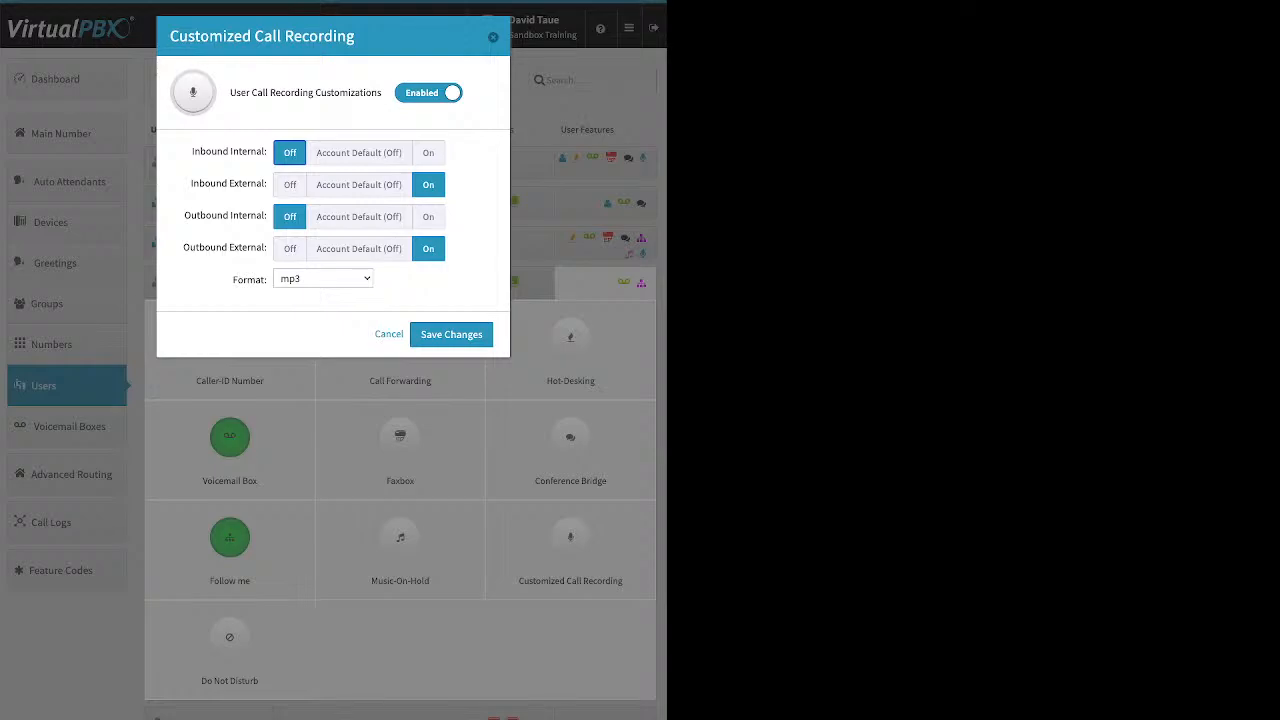
pyautogui.click(451, 334)
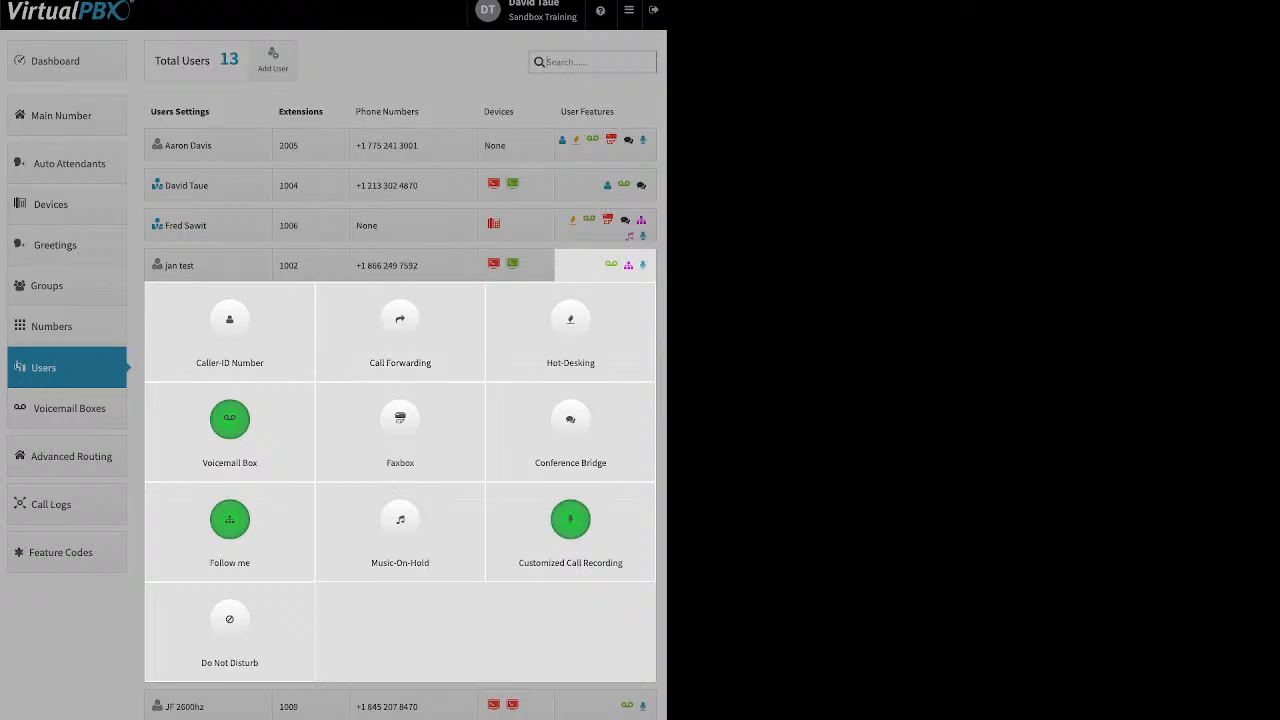
# - Toggle Do Not Disturb on for extension 1002, then close the dialog without saving
pyautogui.click(229, 625)
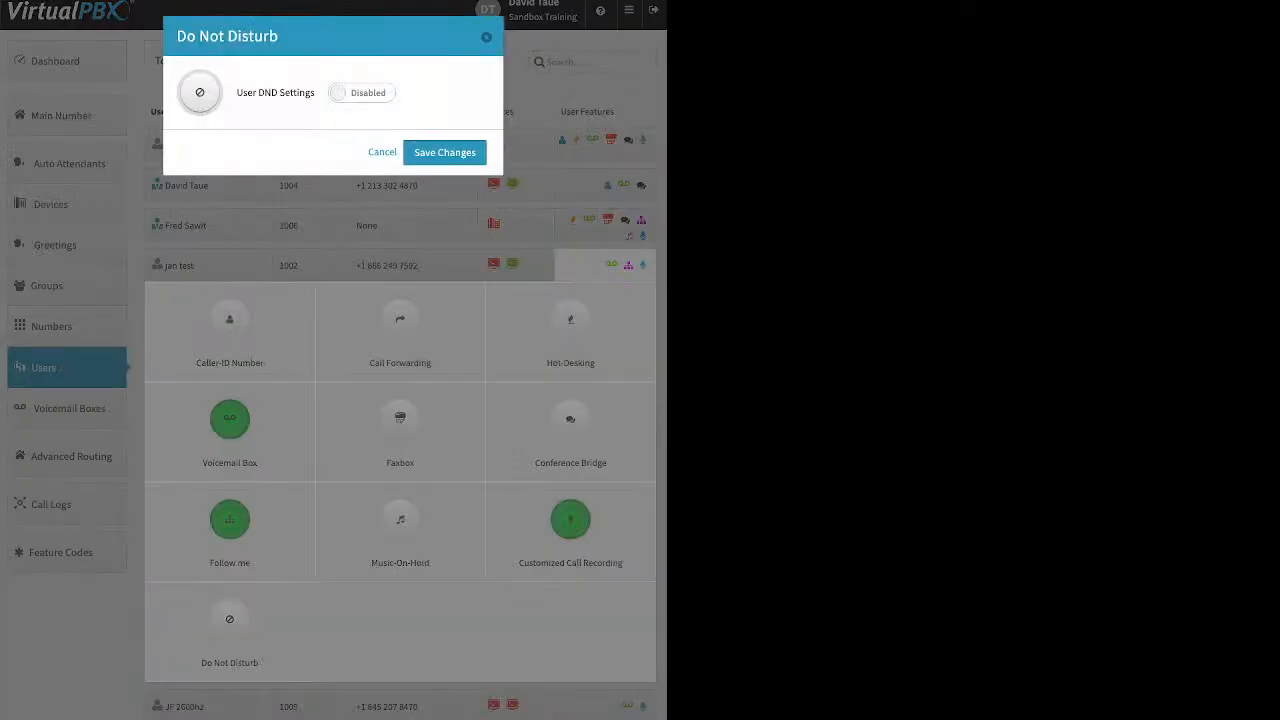
pyautogui.click(362, 93)
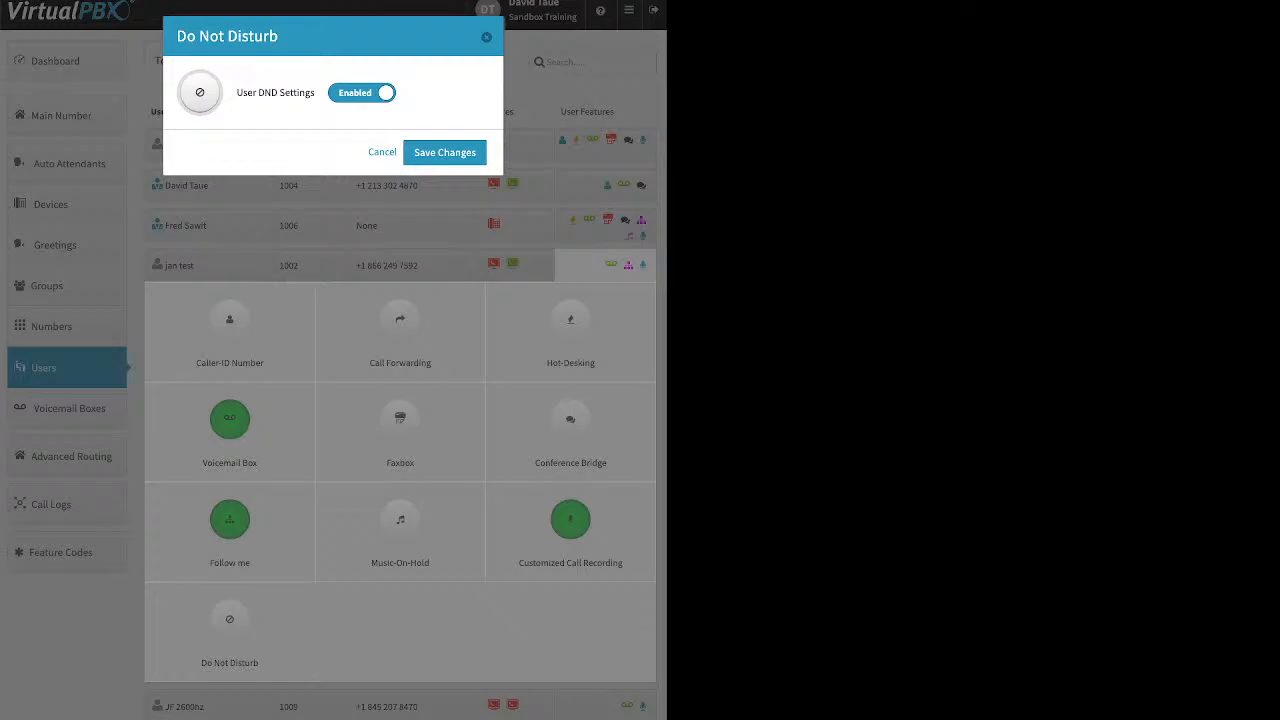
pyautogui.press('Escape')
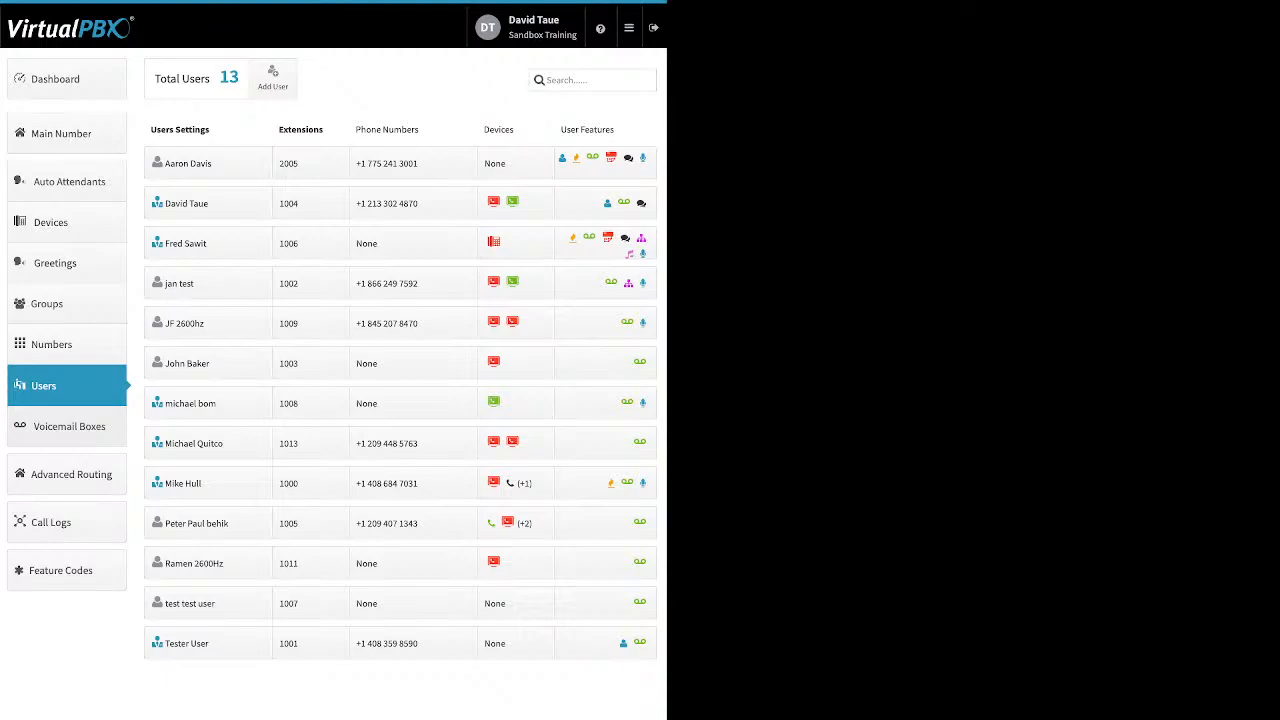
pyautogui.click(68, 426)
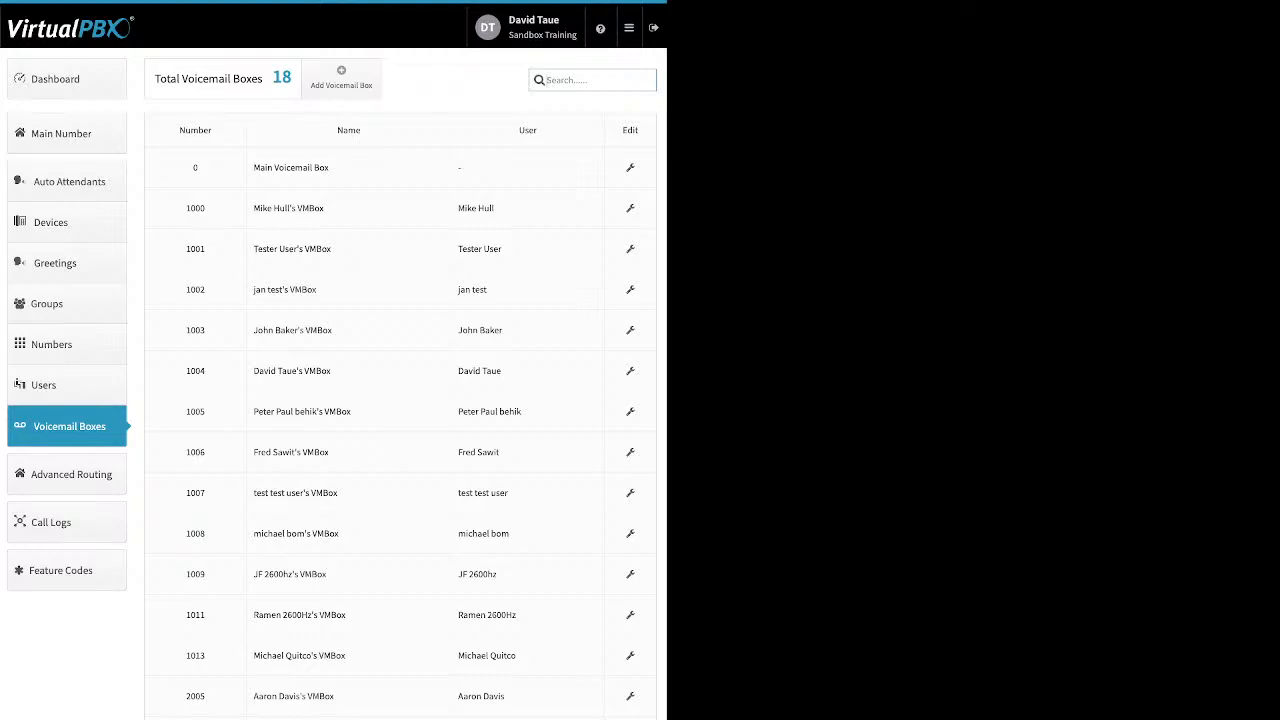
# - Cancel a new voicemail box, then open the Main Voicemail Box's Advanced > Greeting Media settings
pyautogui.click(341, 77)
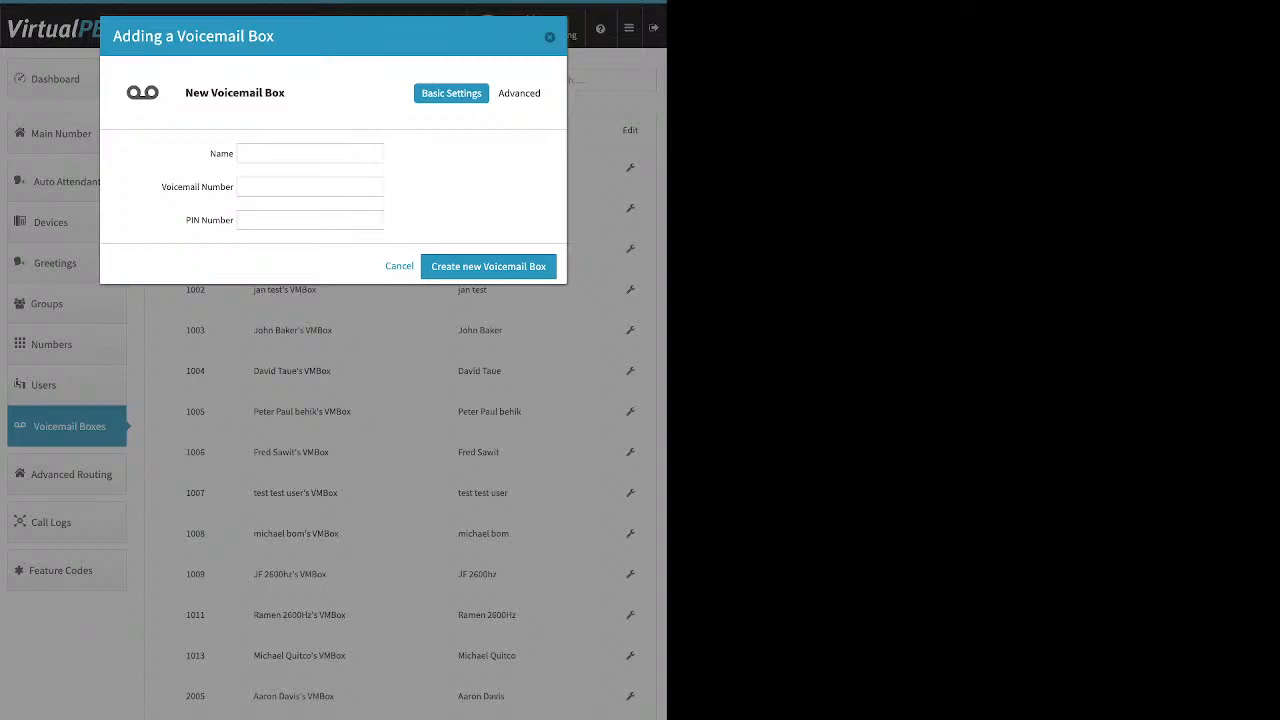
pyautogui.press('Escape')
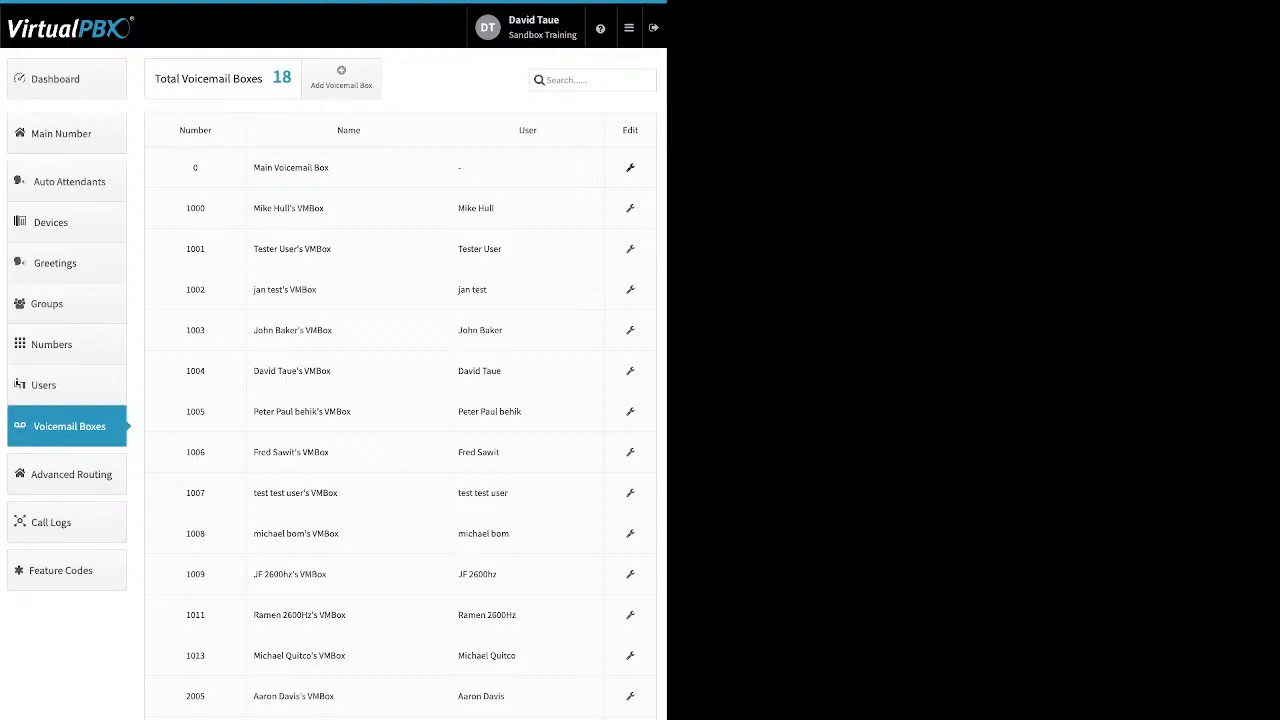
pyautogui.click(630, 168)
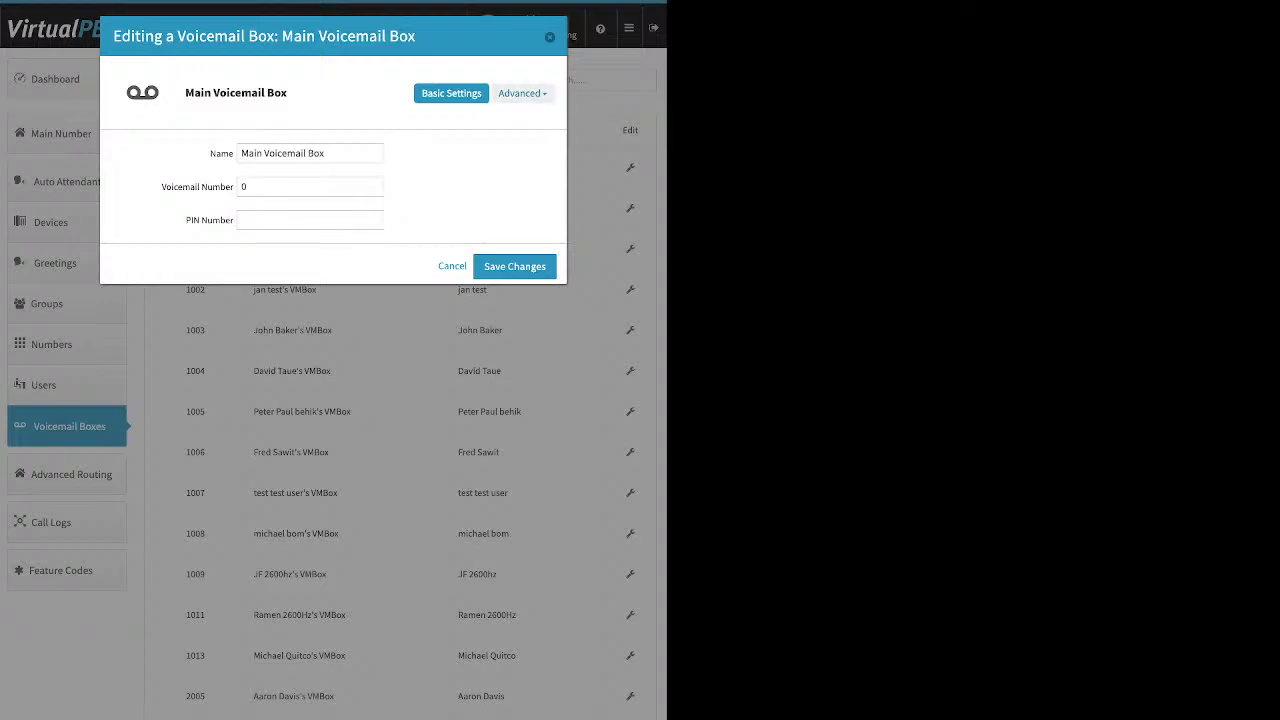
pyautogui.click(521, 93)
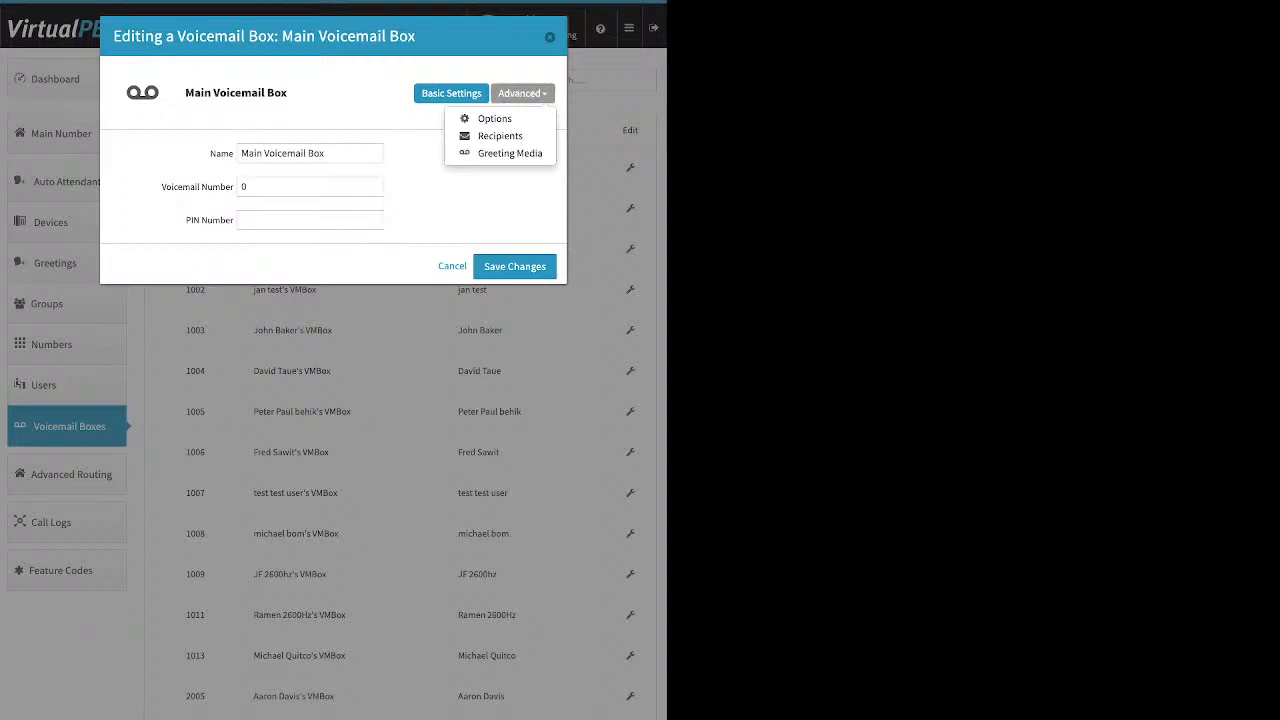
pyautogui.click(509, 153)
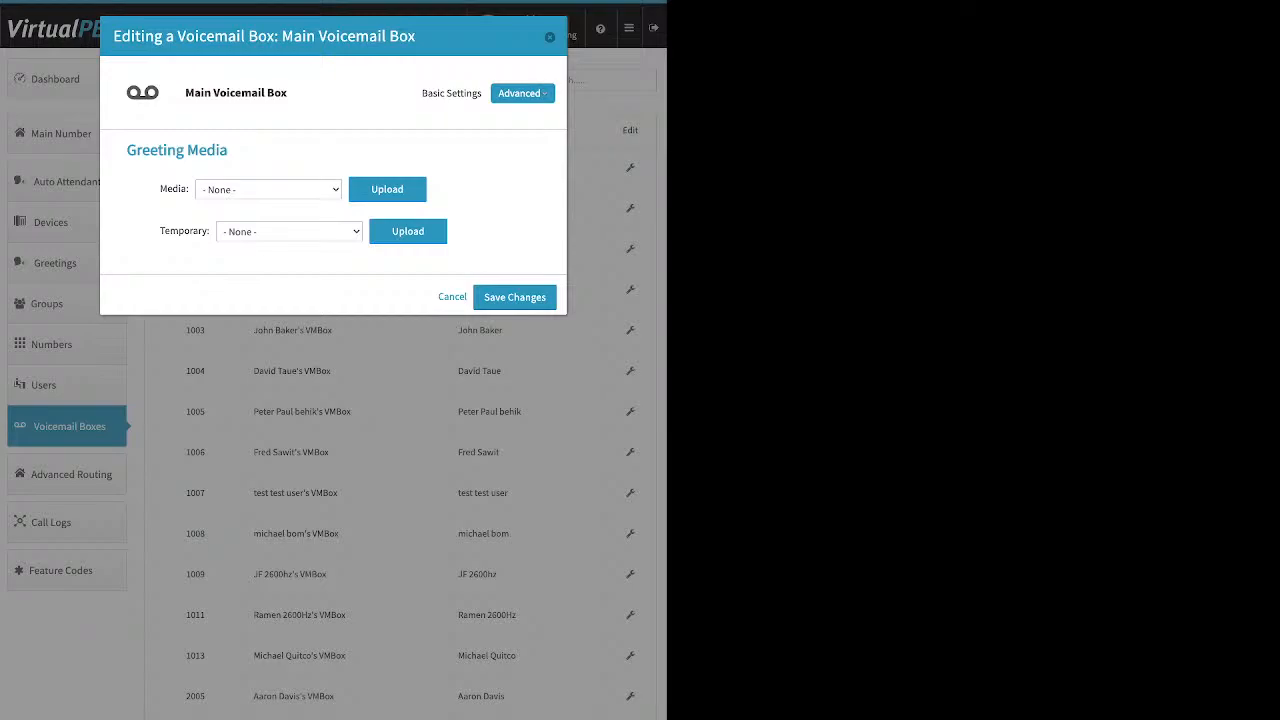
# - Show the Main Voicemail Box's Recipients, start a new recipient entry, then switch to Options
pyautogui.click(522, 93)
pyautogui.click(490, 134)
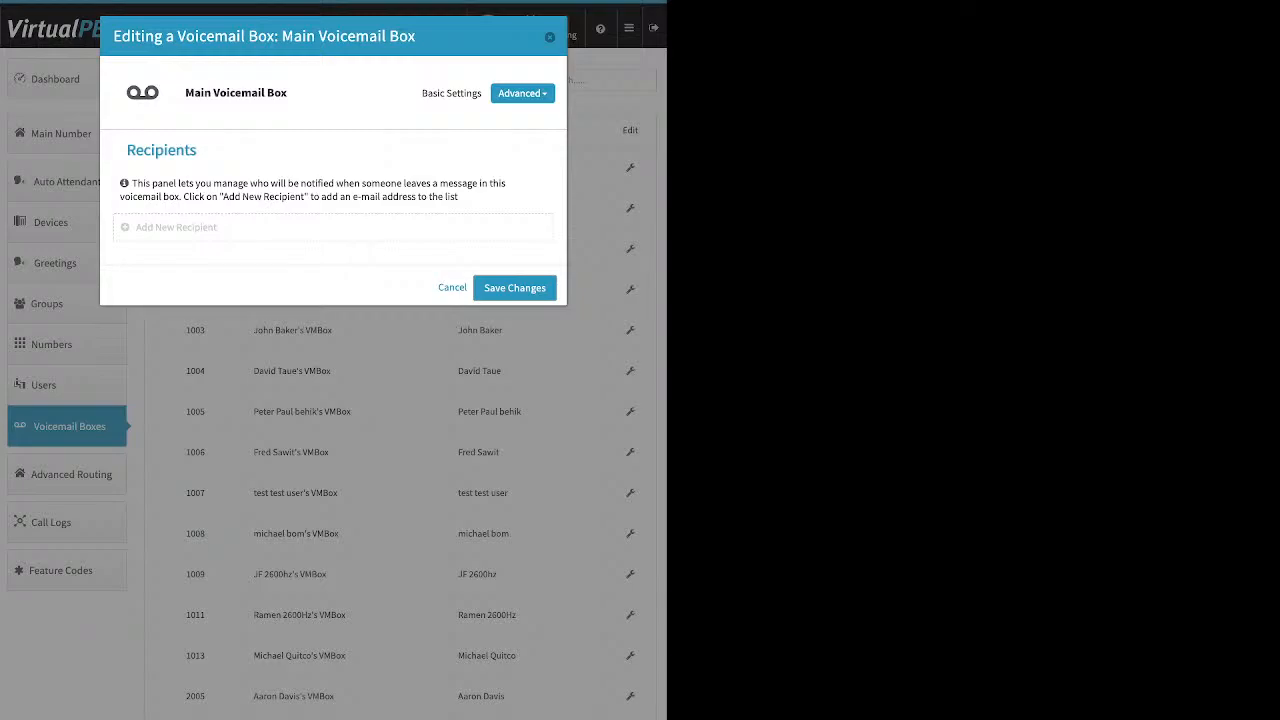
pyautogui.click(176, 228)
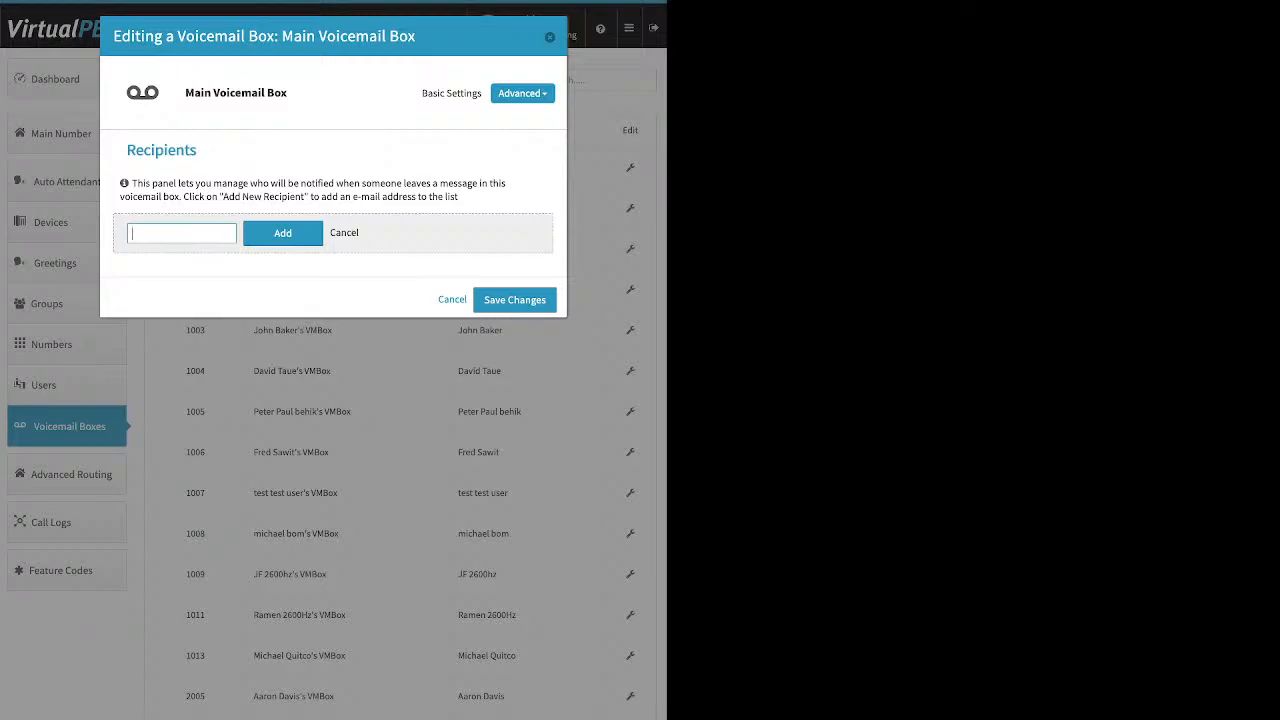
pyautogui.click(522, 93)
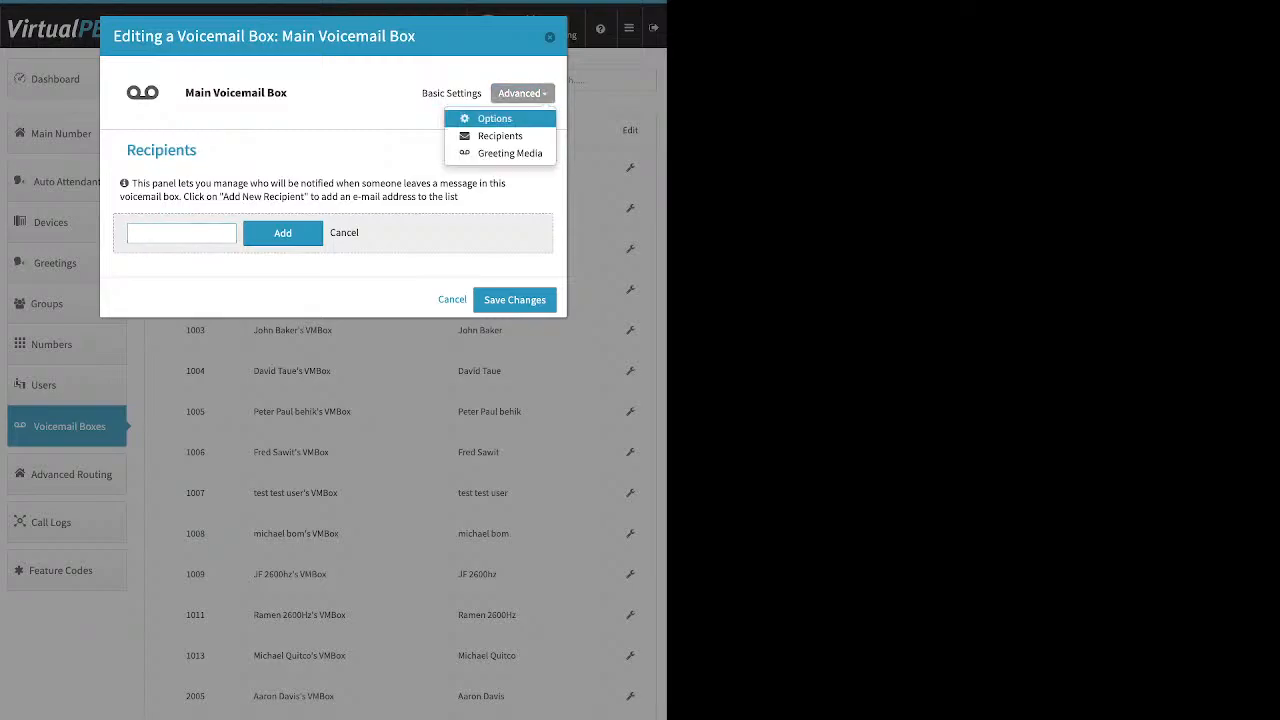
pyautogui.click(532, 117)
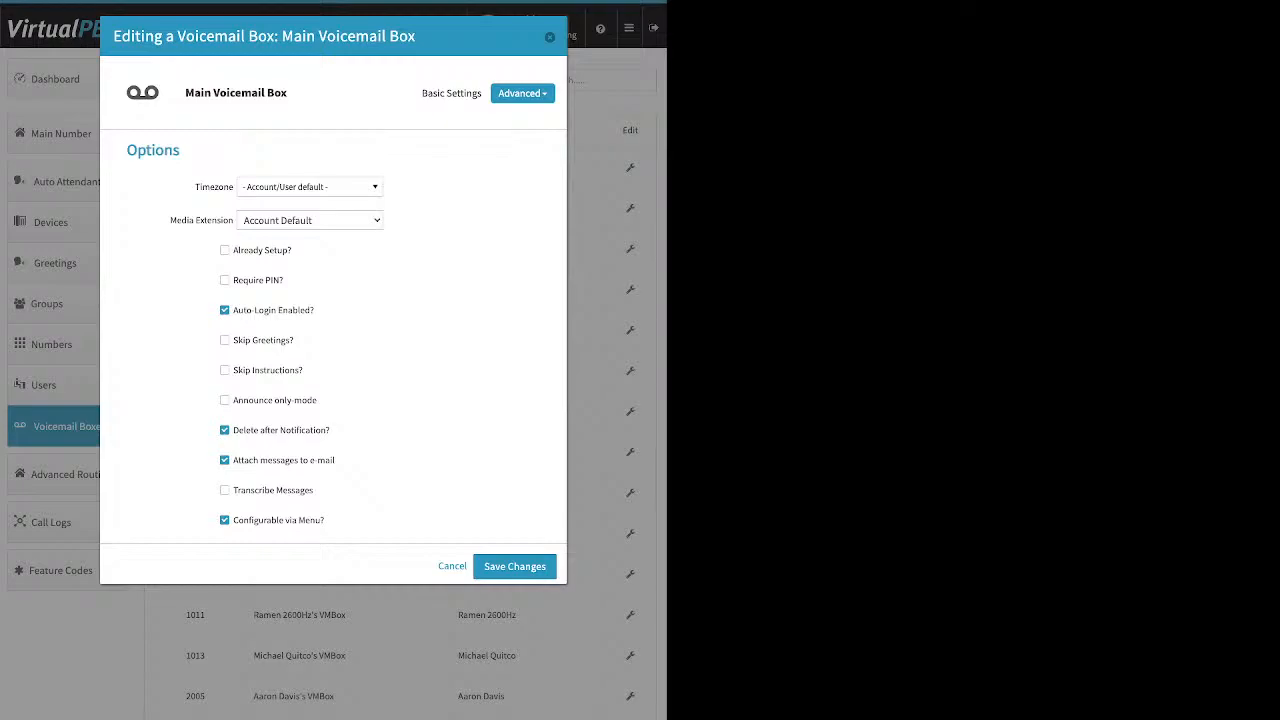
# - Review the Already Setup?, Delete after Notification? and Attach to e-mail options, then cancel and go to Advanced Routing
pyautogui.moveTo(292, 251); pyautogui.dragTo(232, 251)
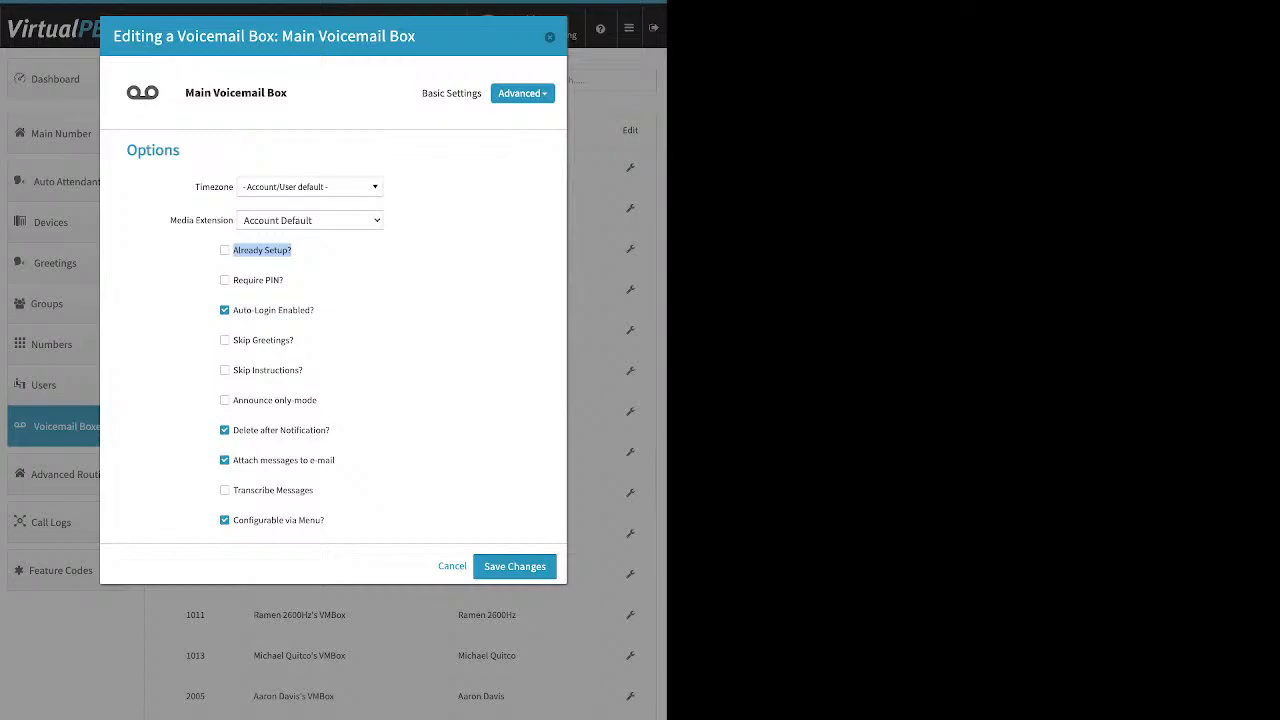
pyautogui.moveTo(331, 430); pyautogui.dragTo(245, 430)
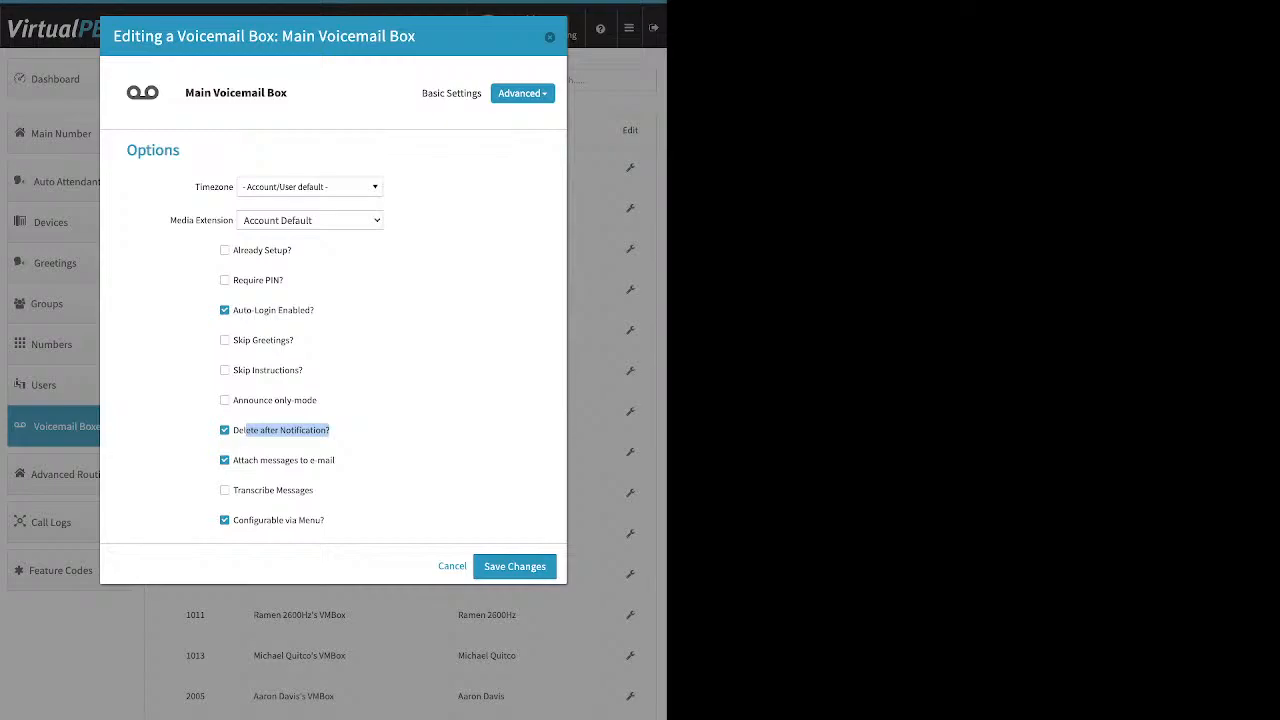
pyautogui.moveTo(335, 460); pyautogui.dragTo(268, 460)
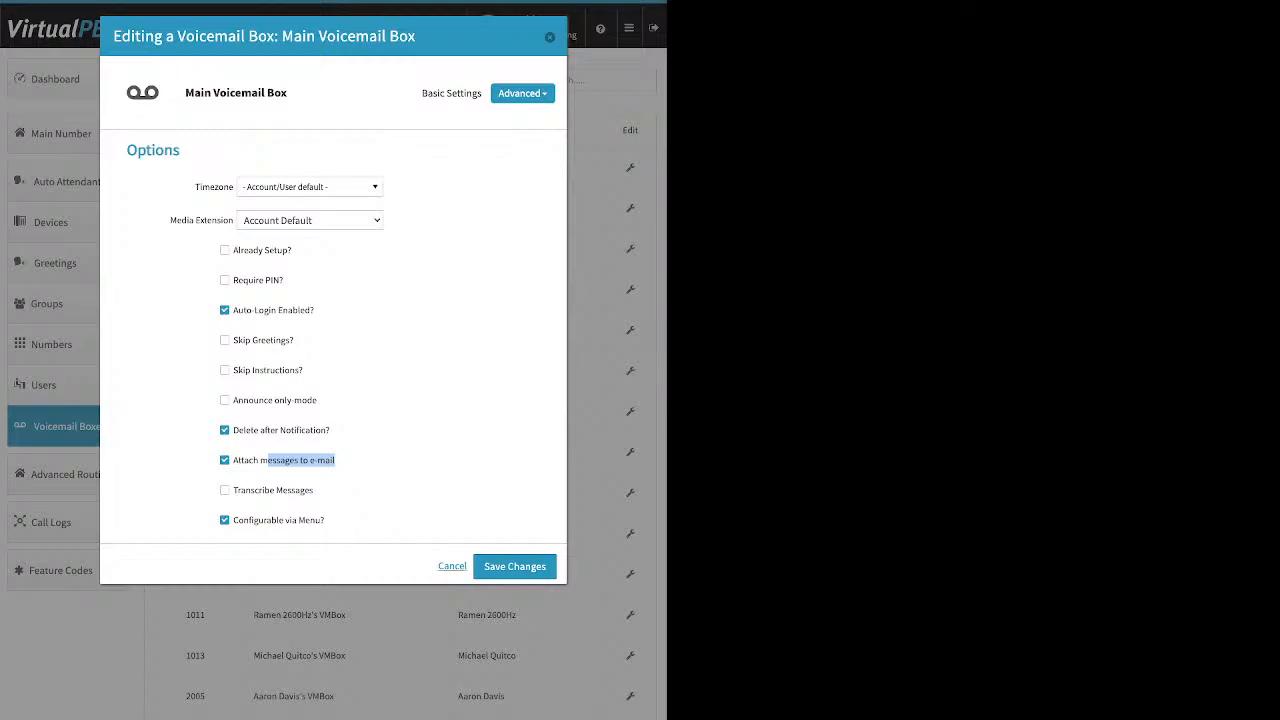
pyautogui.click(452, 566)
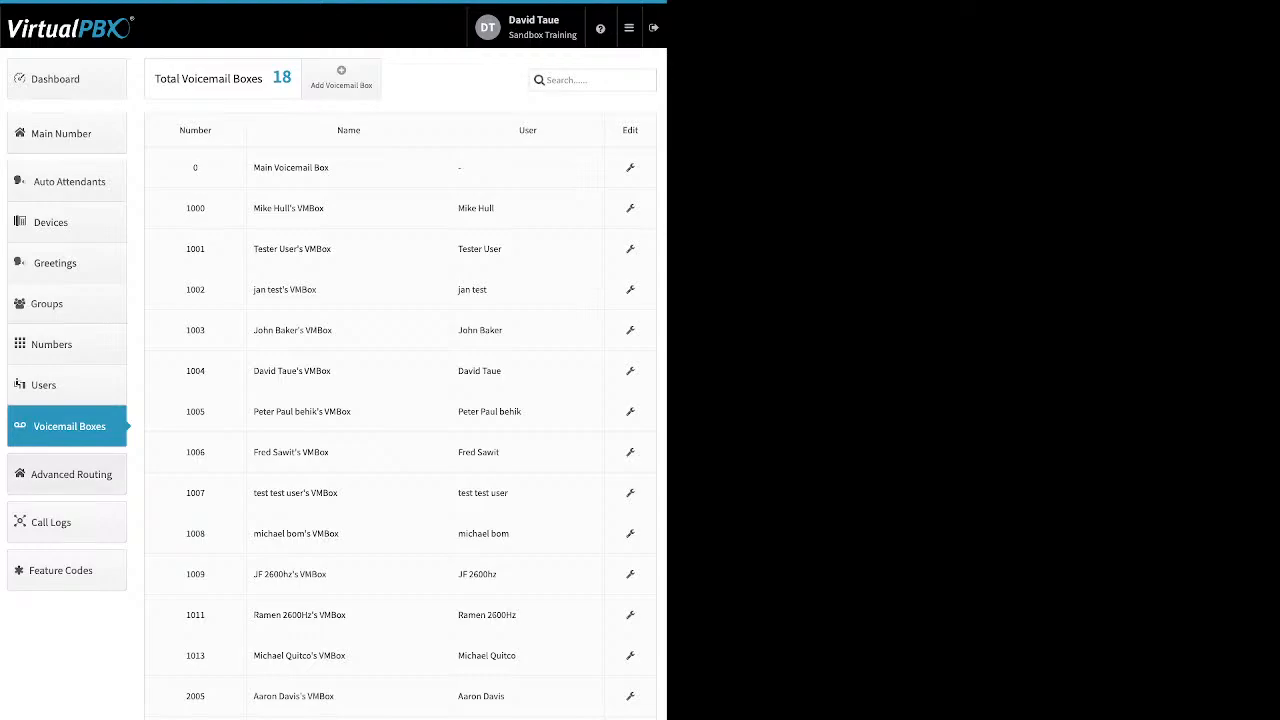
pyautogui.click(71, 474)
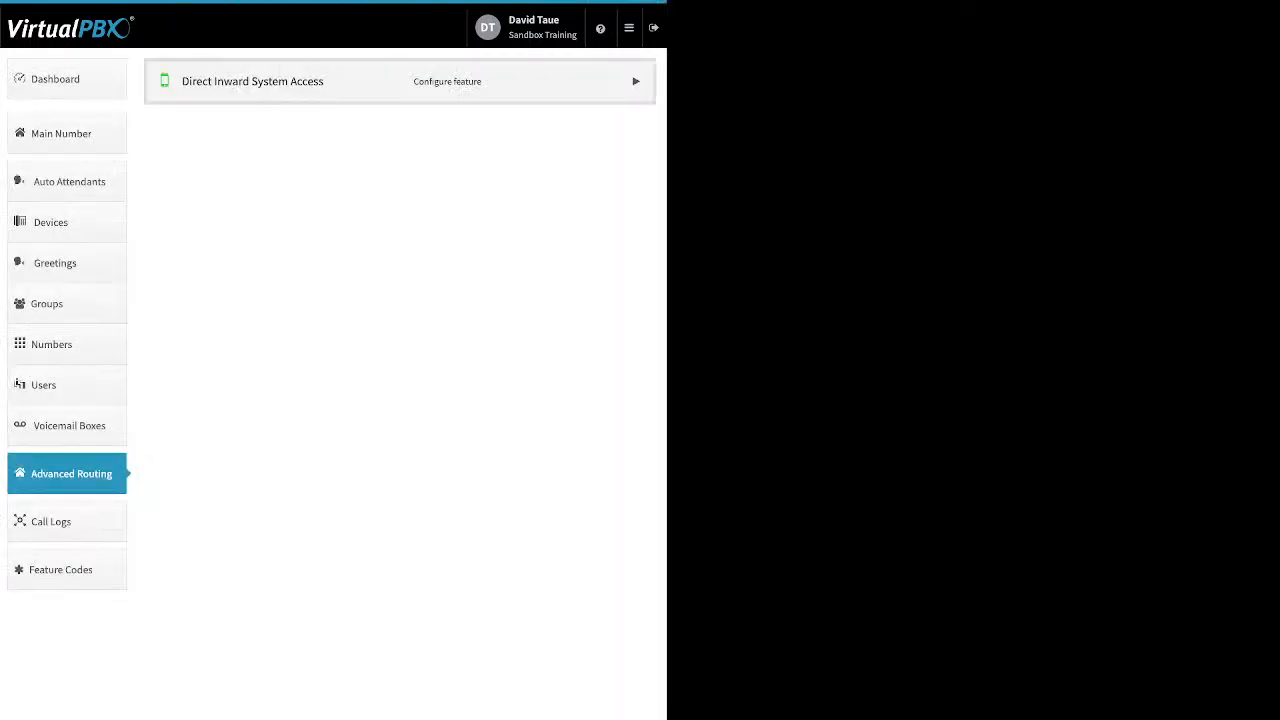
# - Expand the Direct Inward System Access row, enable it, and open its Edit Settings
pyautogui.click(636, 81)
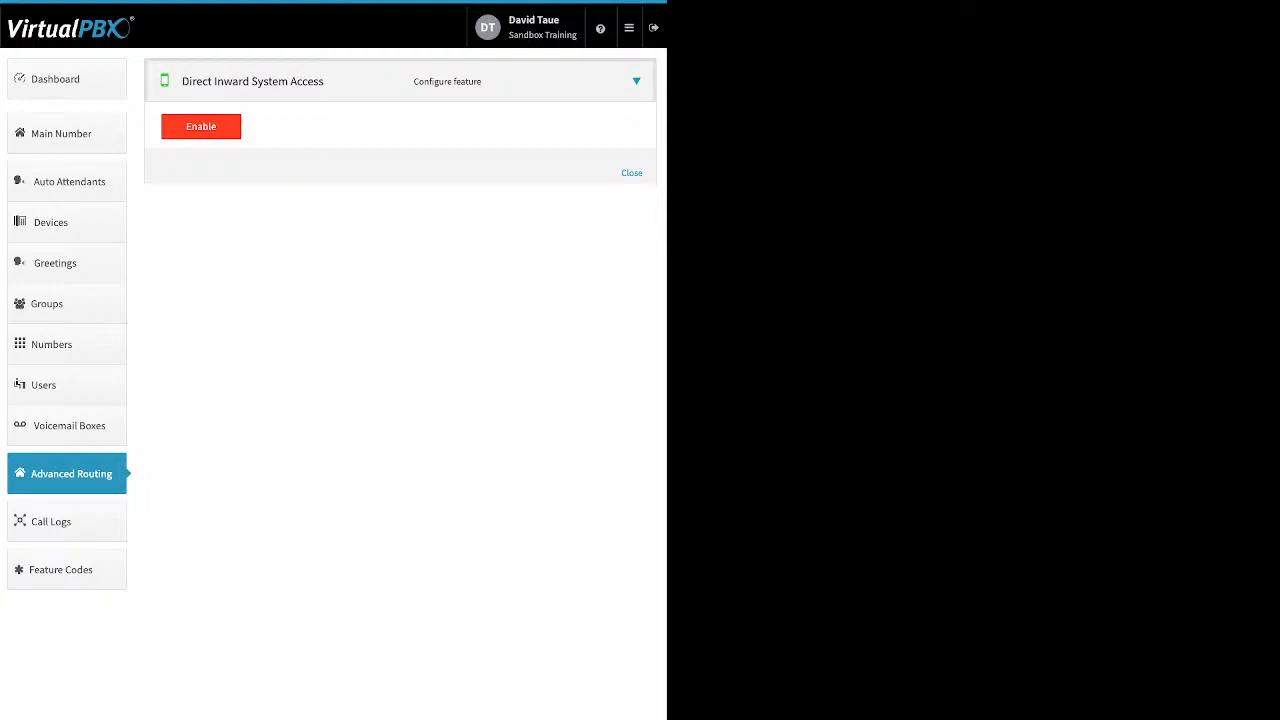
pyautogui.click(201, 127)
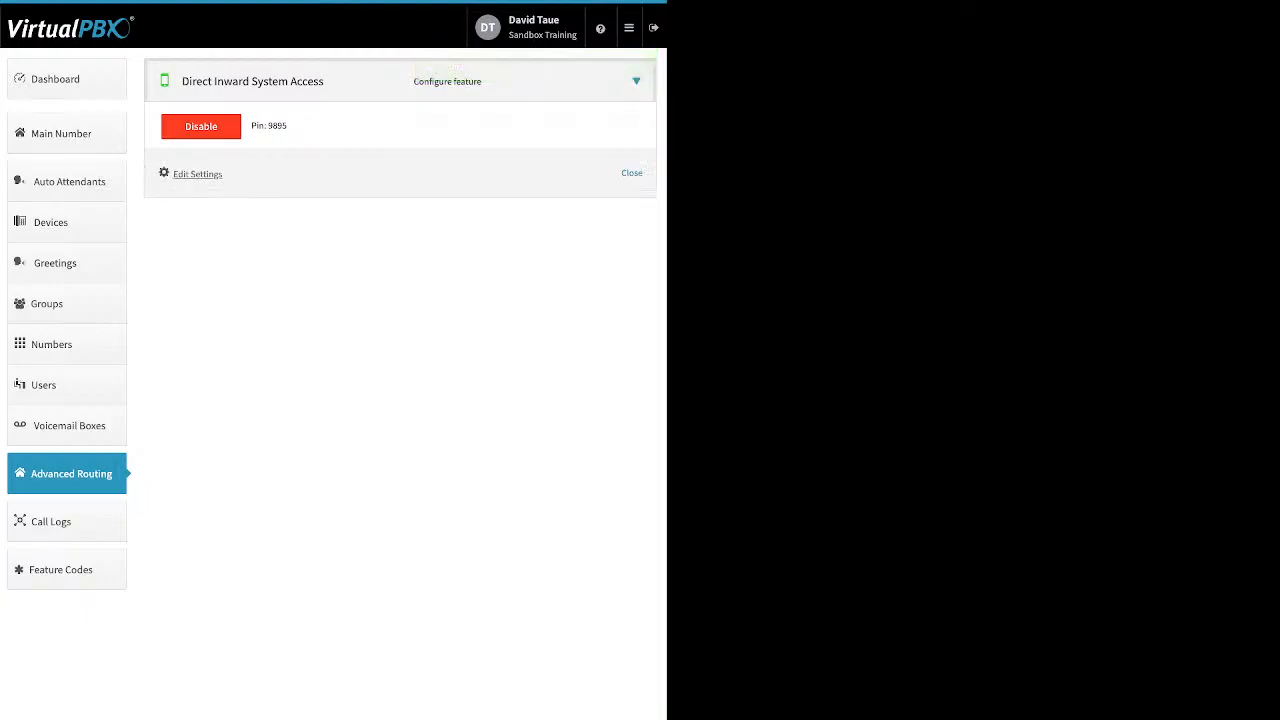
pyautogui.click(197, 173)
# - Add extension 1010 to DISA and save the changes, then go to the Dashboard
pyautogui.click(221, 268)
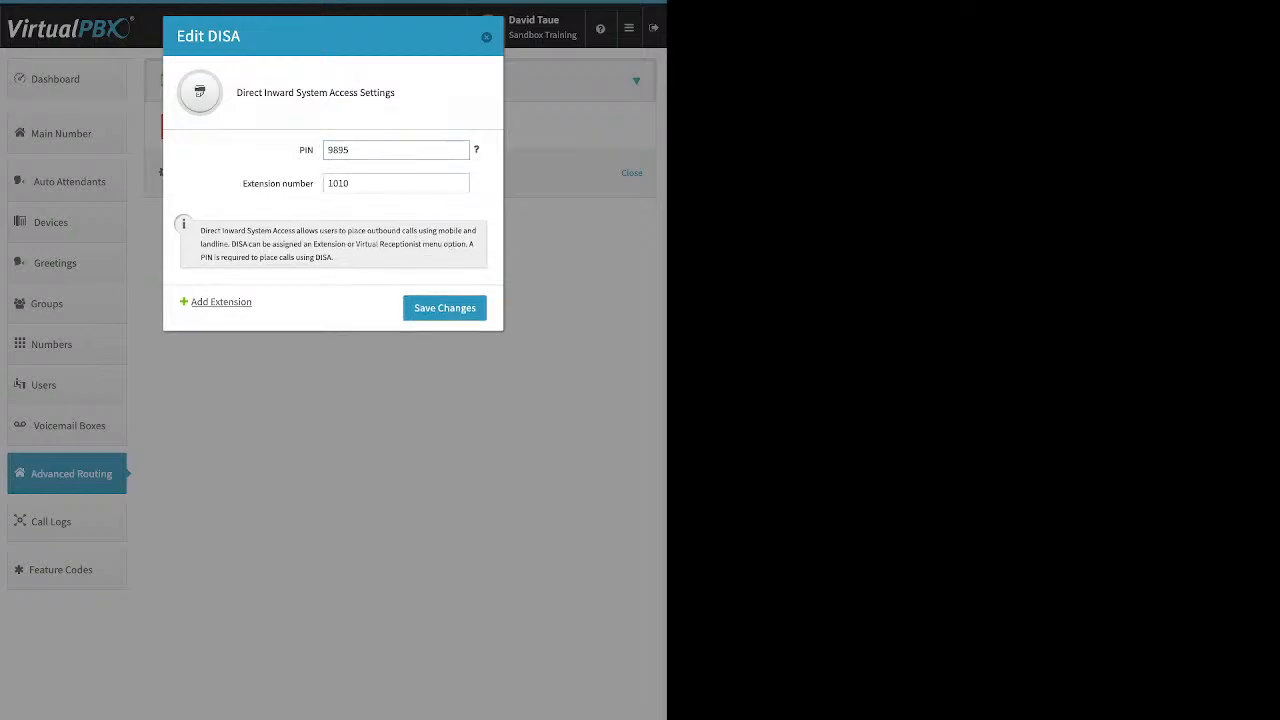
pyautogui.click(444, 307)
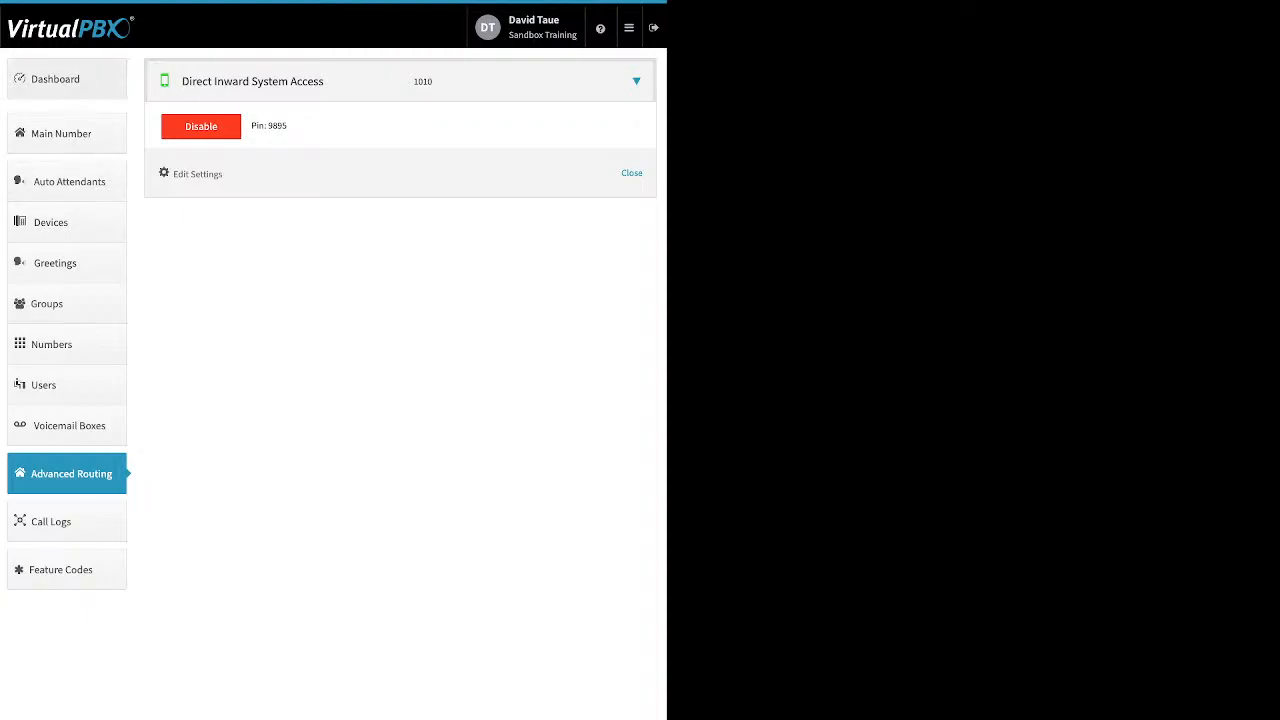
pyautogui.click(66, 79)
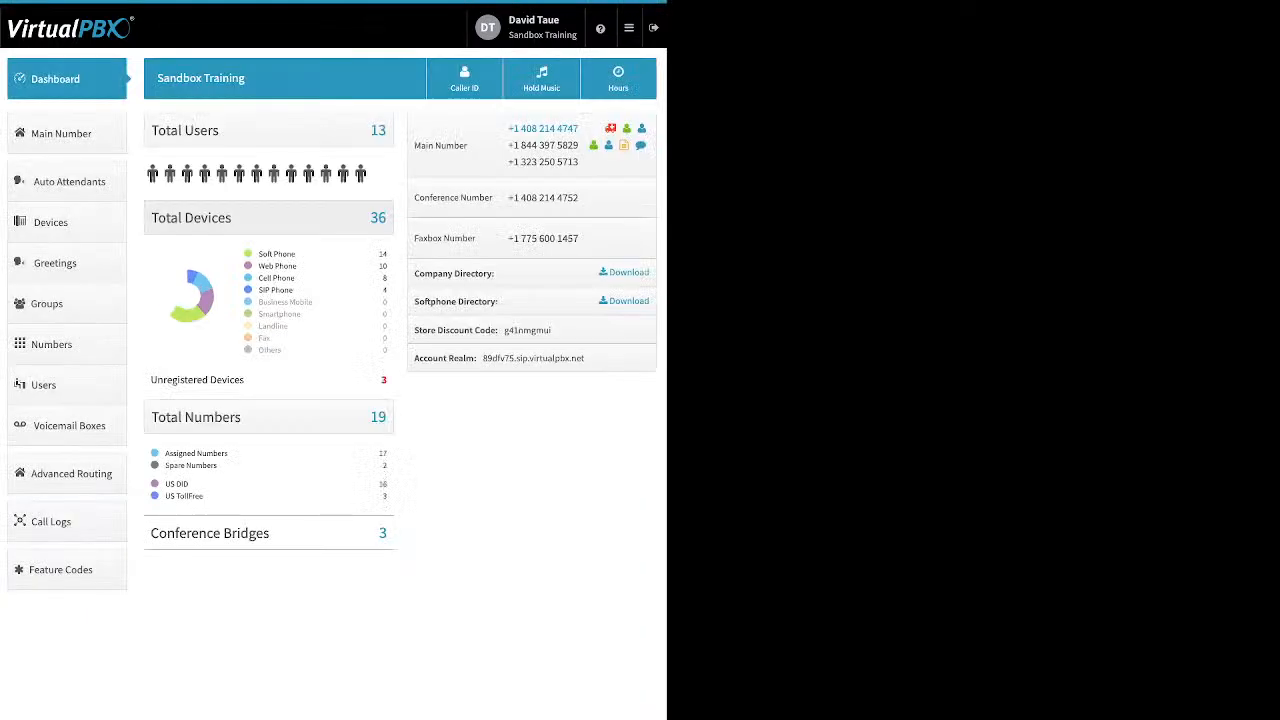
# - View the Company Caller ID settings, close them unchanged, and return to Advanced Routing
pyautogui.click(464, 79)
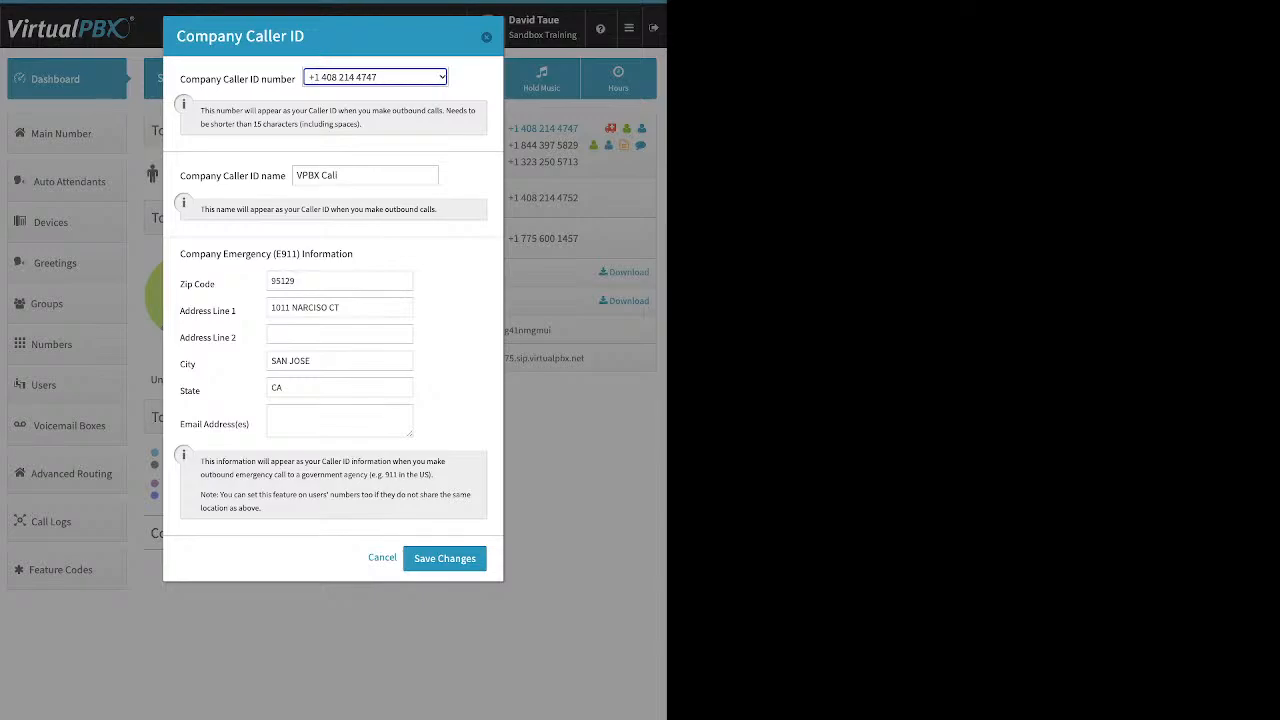
pyautogui.click(486, 37)
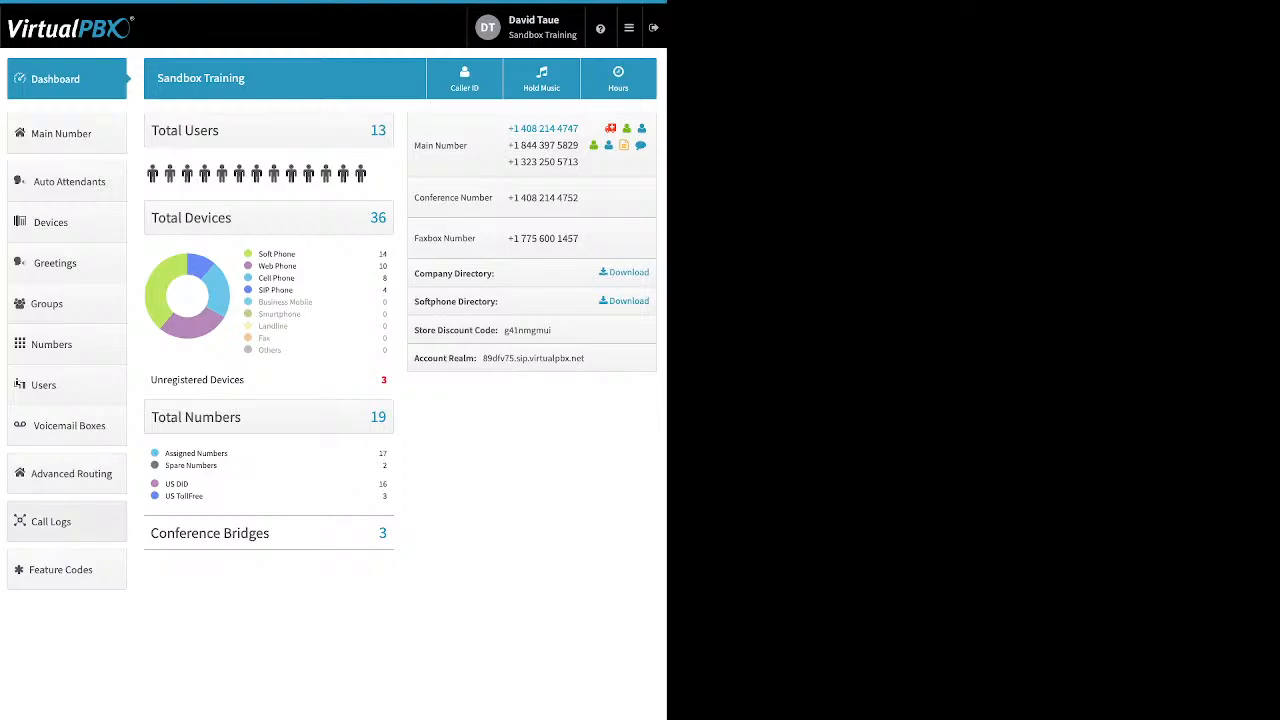
pyautogui.click(70, 473)
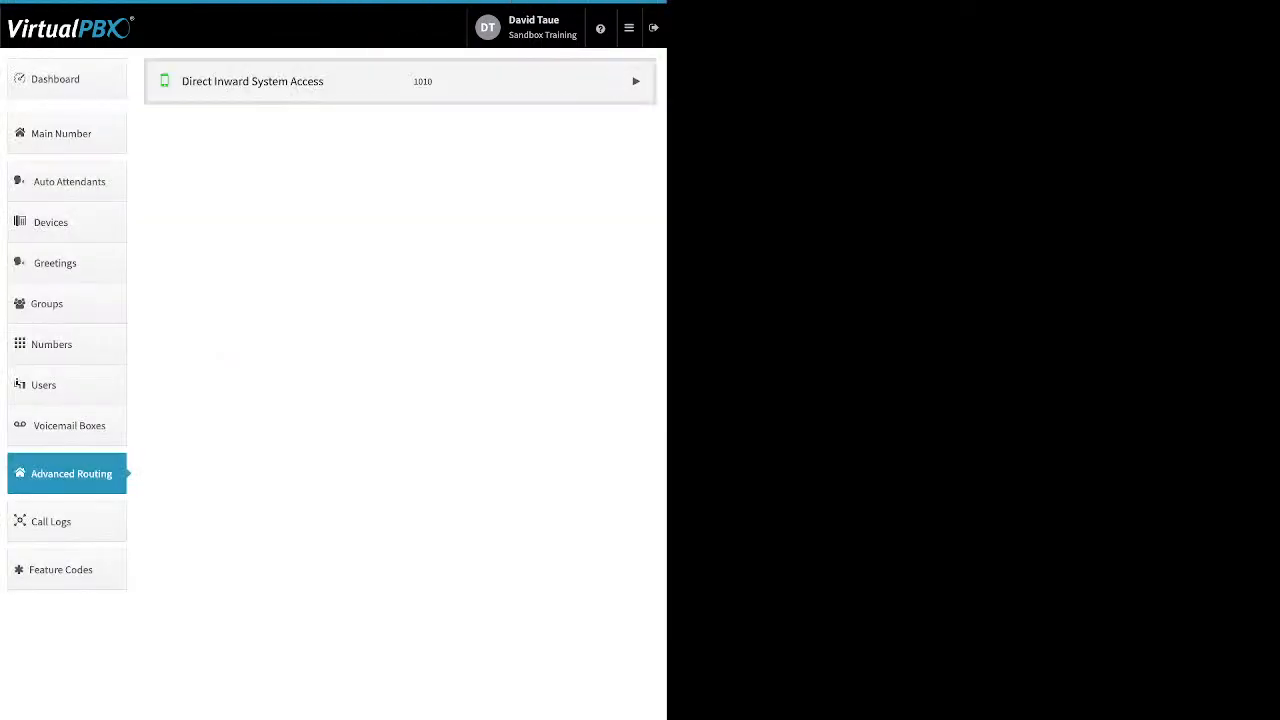
# - Disable Direct Inward System Access for all users, then open and scroll the Call Logs
pyautogui.click(636, 81)
pyautogui.click(201, 127)
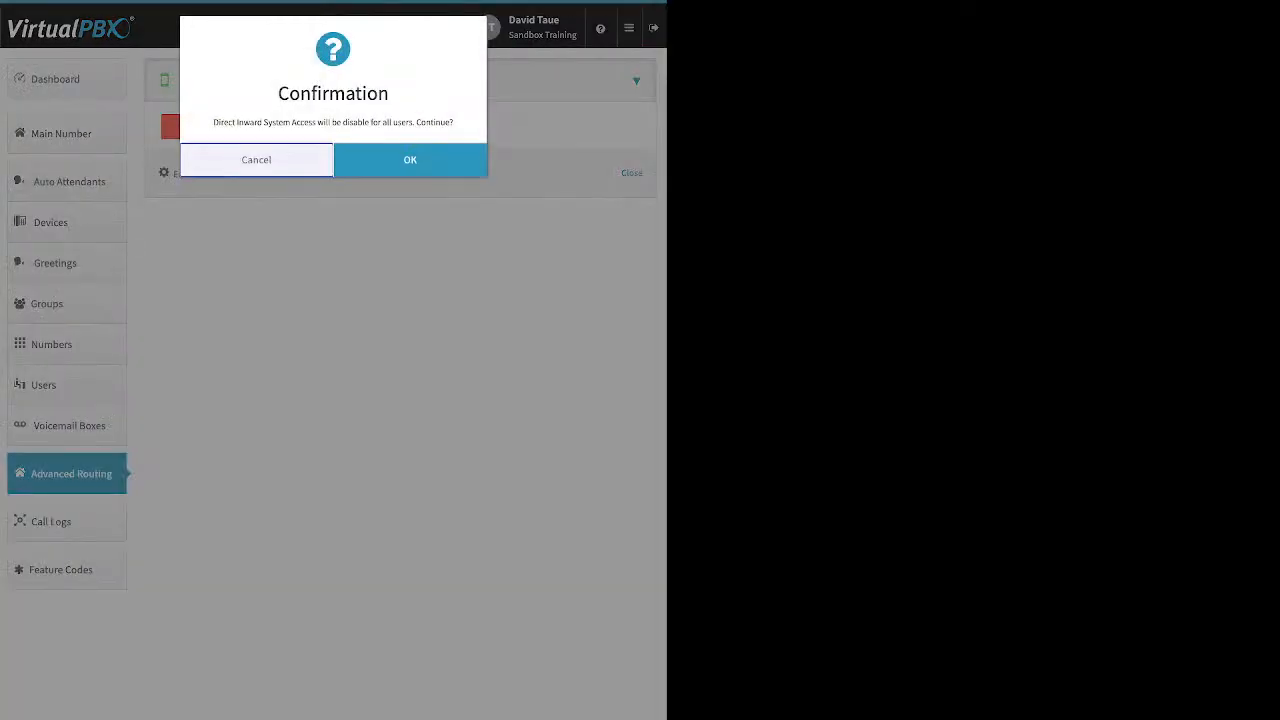
pyautogui.click(445, 173)
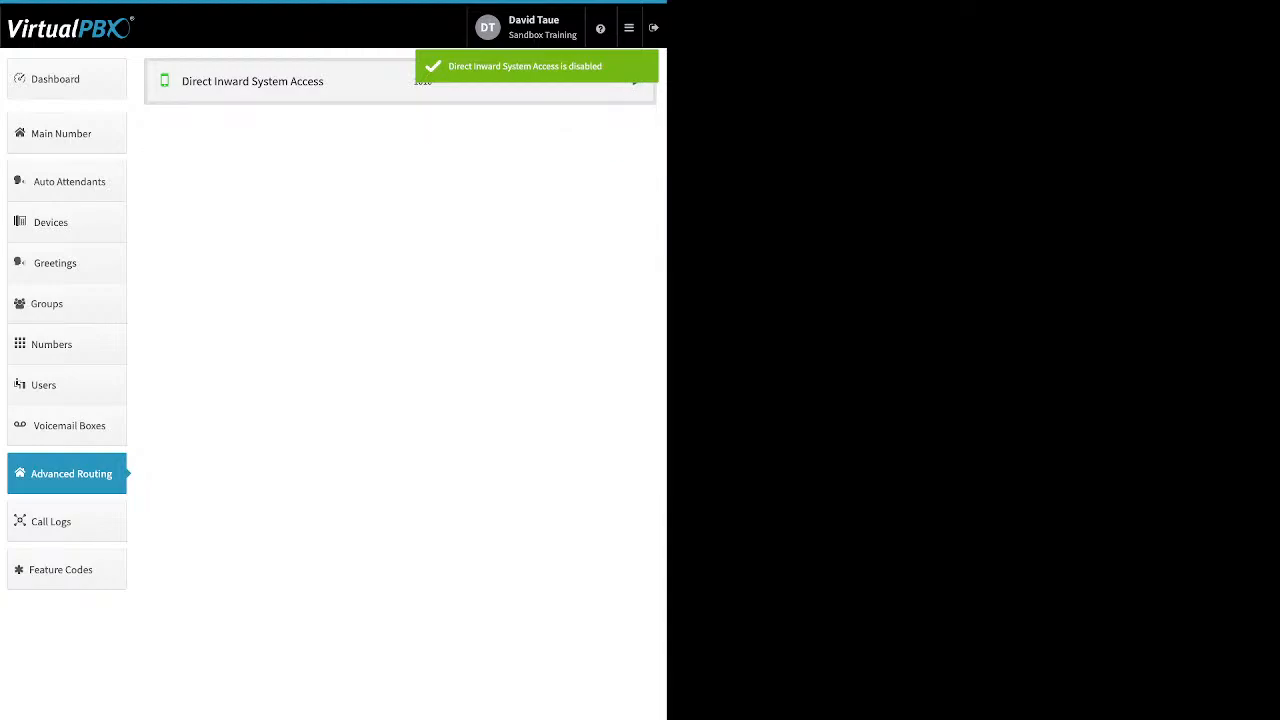
pyautogui.click(66, 521)
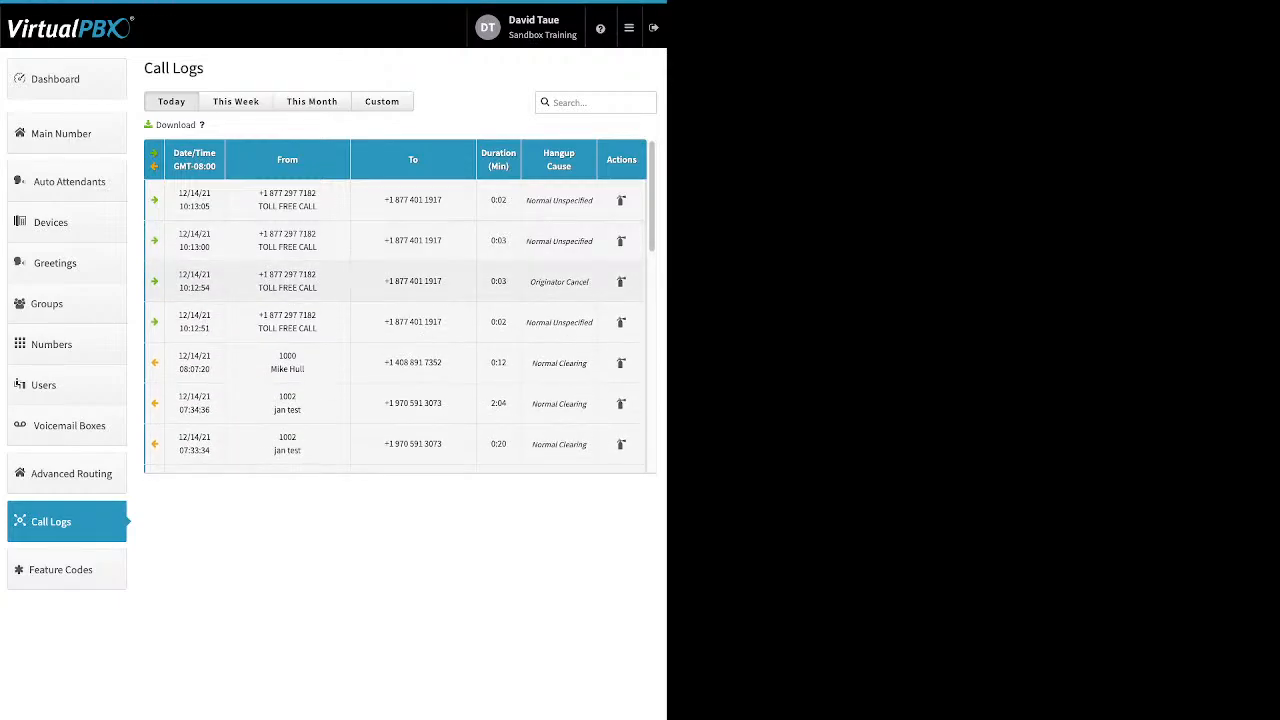
pyautogui.scroll(-1, 400, 307)
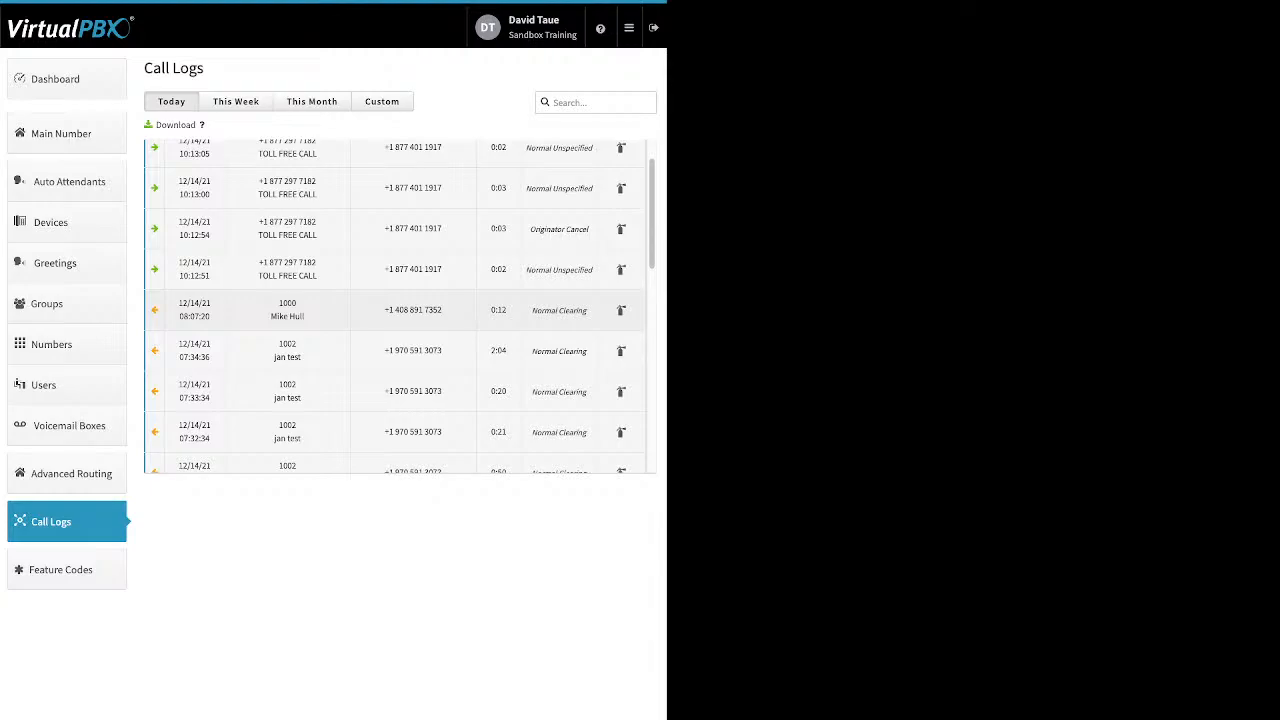
# - Expand and collapse the 08:07:20 and 07:34:36 call details, then filter to This Week
pyautogui.click(400, 310)
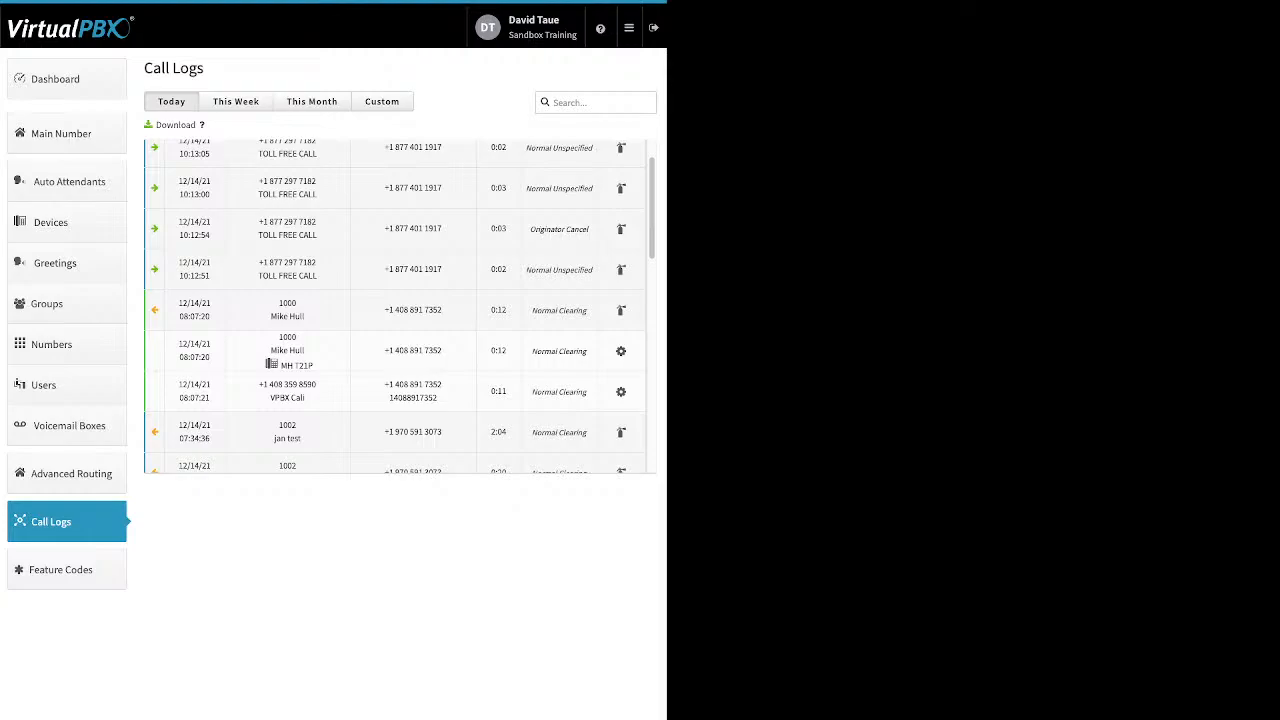
pyautogui.click(400, 310)
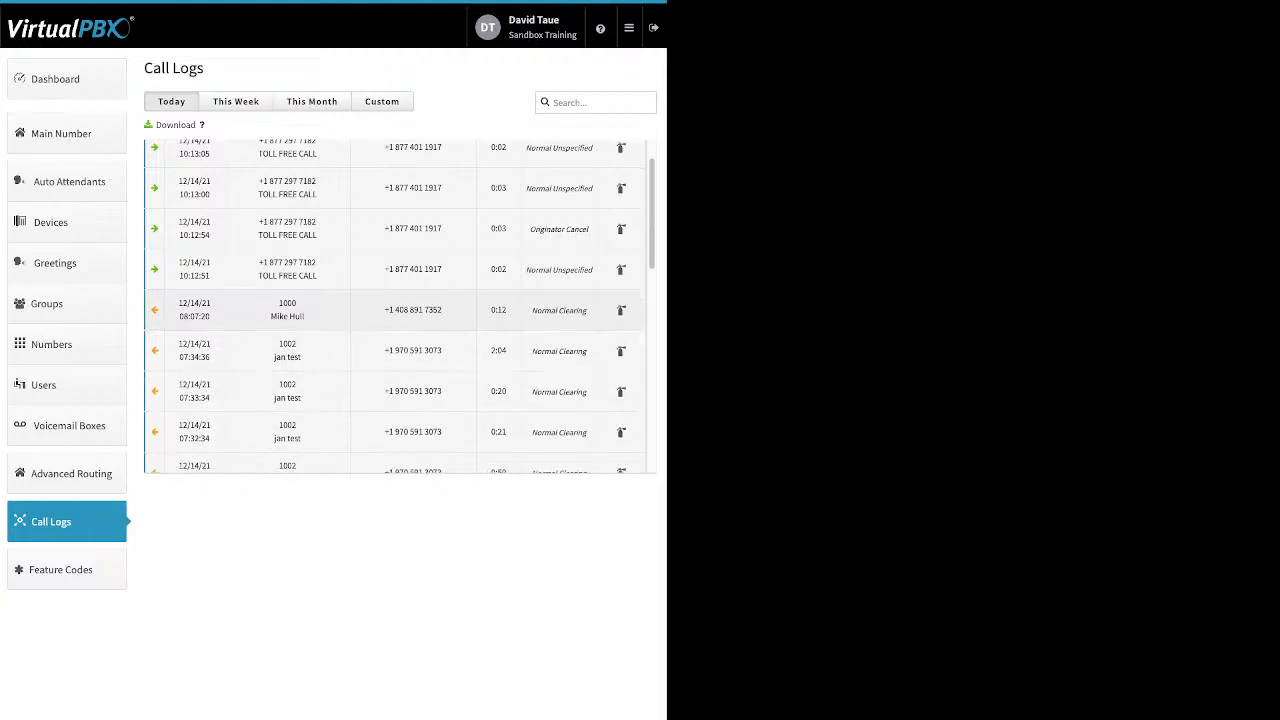
pyautogui.scroll(-1, 400, 310)
pyautogui.click(400, 314)
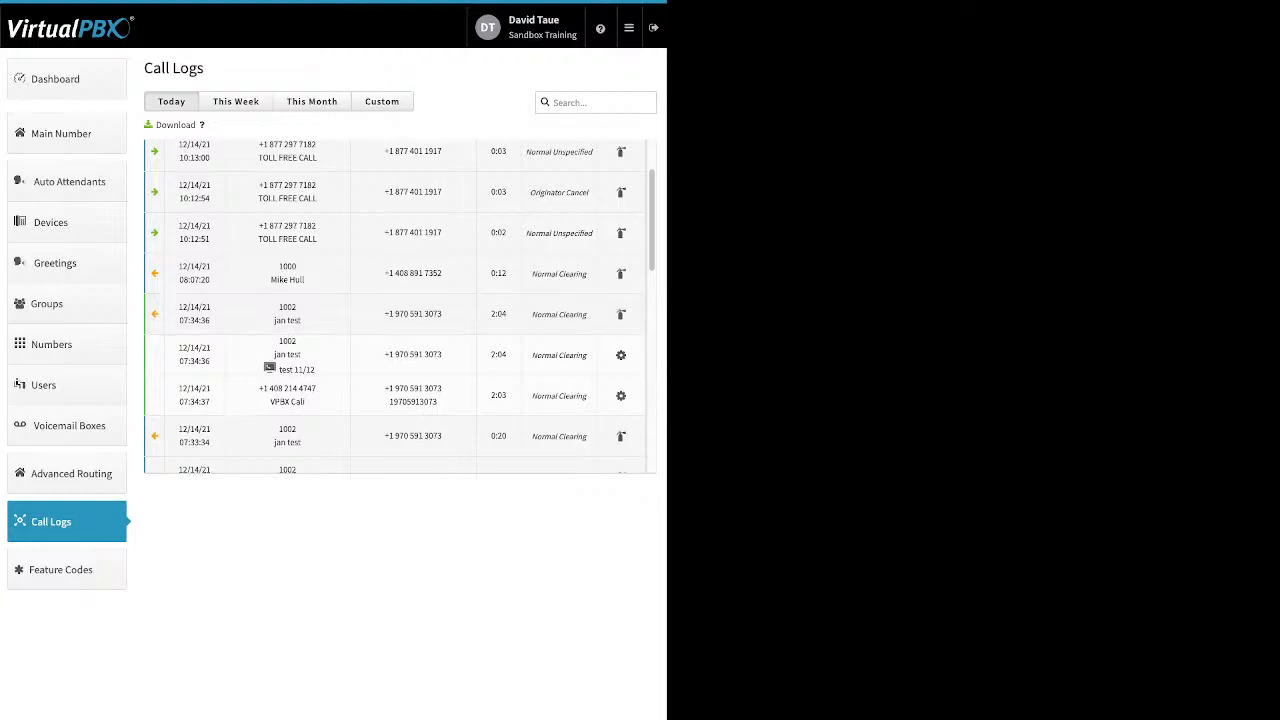
pyautogui.click(400, 314)
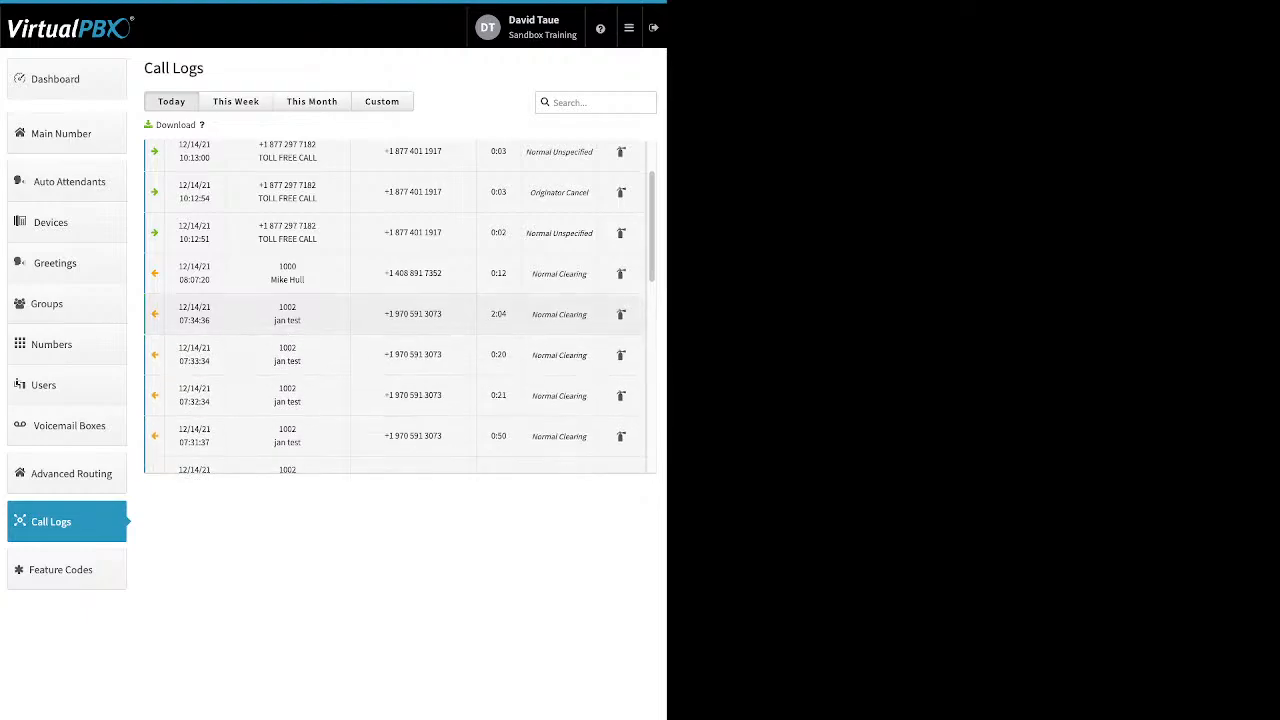
pyautogui.scroll(2, 400, 306)
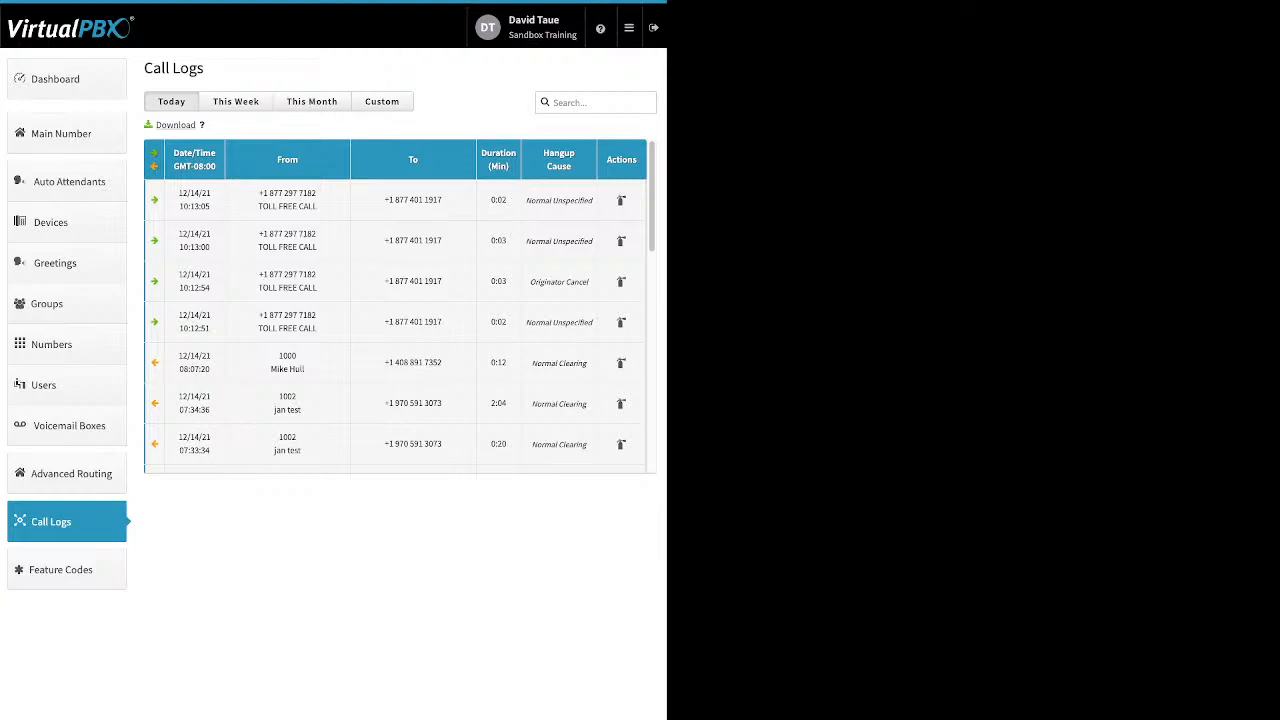
pyautogui.click(235, 101)
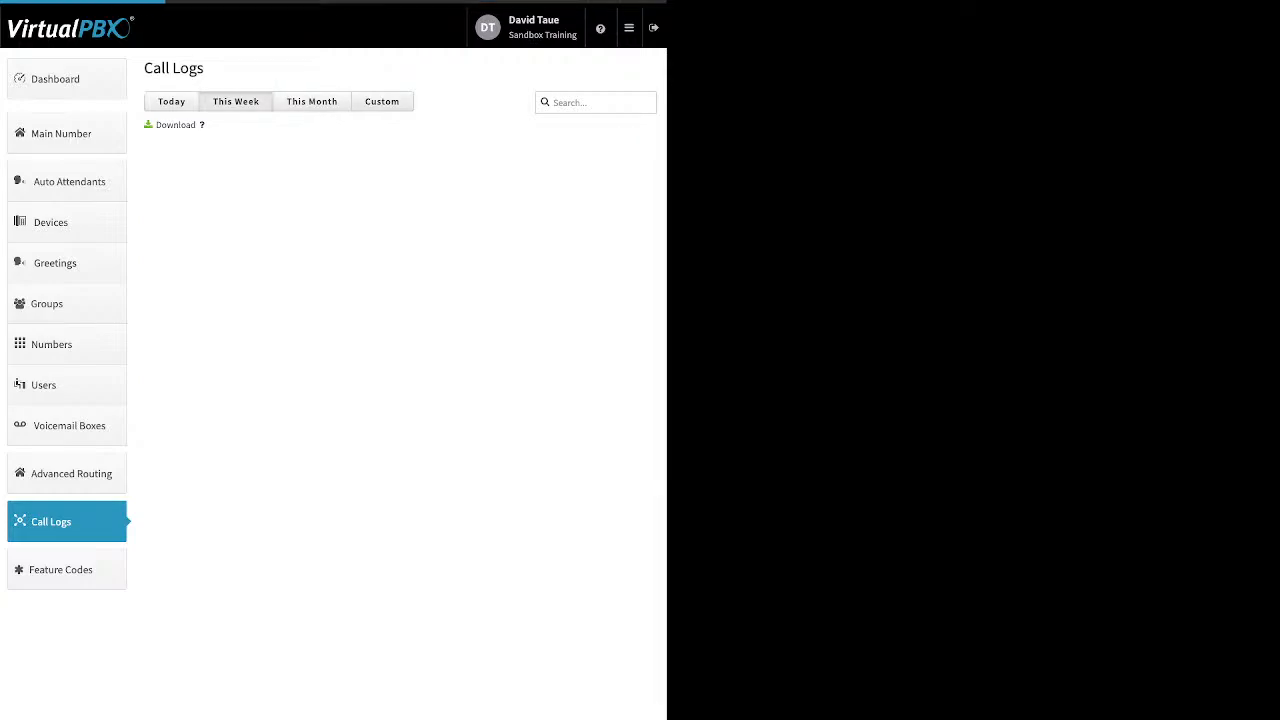
# - Show This Month's calls, set a custom 12/01/2021–12/14/2021 range, then open Feature Codes
pyautogui.click(312, 101)
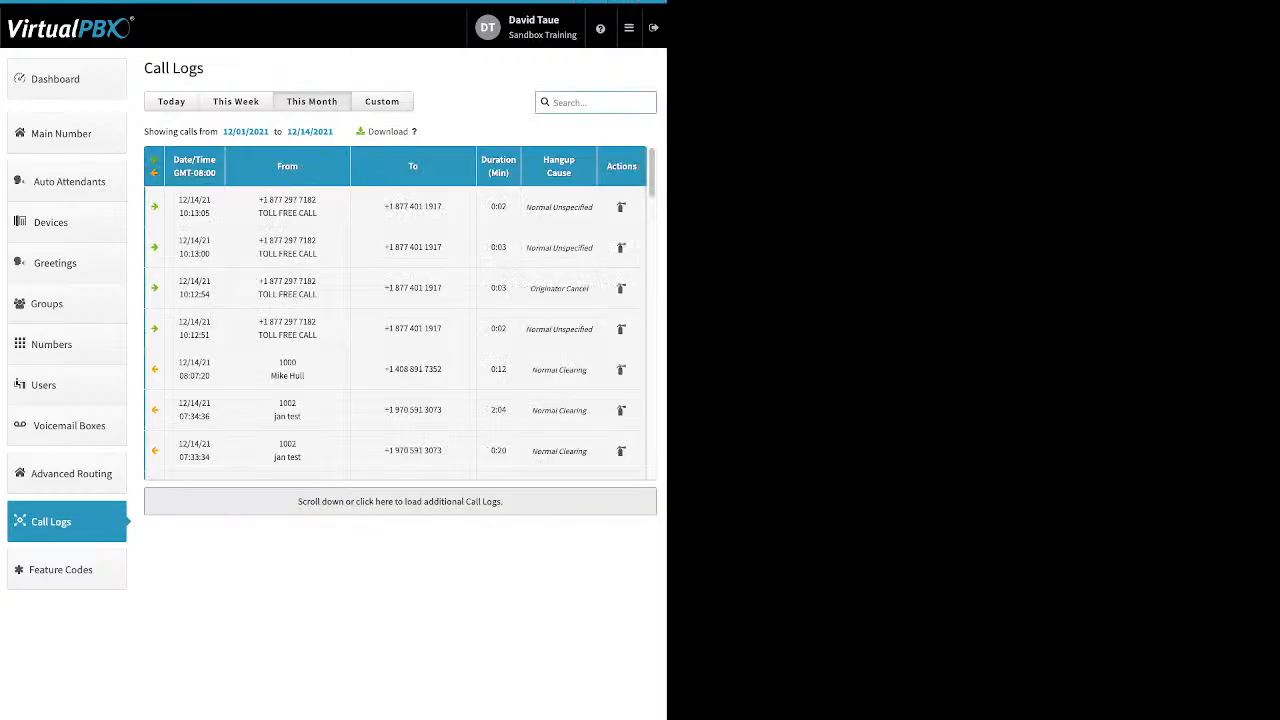
pyautogui.click(382, 101)
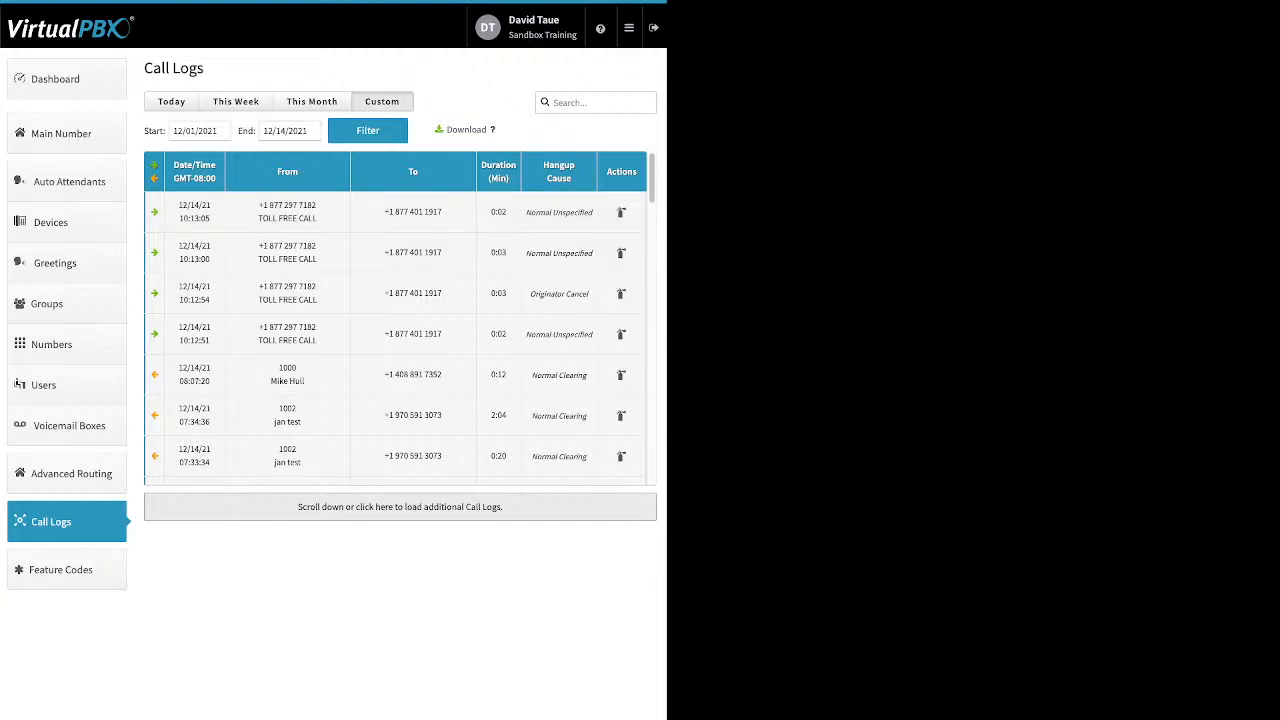
pyautogui.click(61, 570)
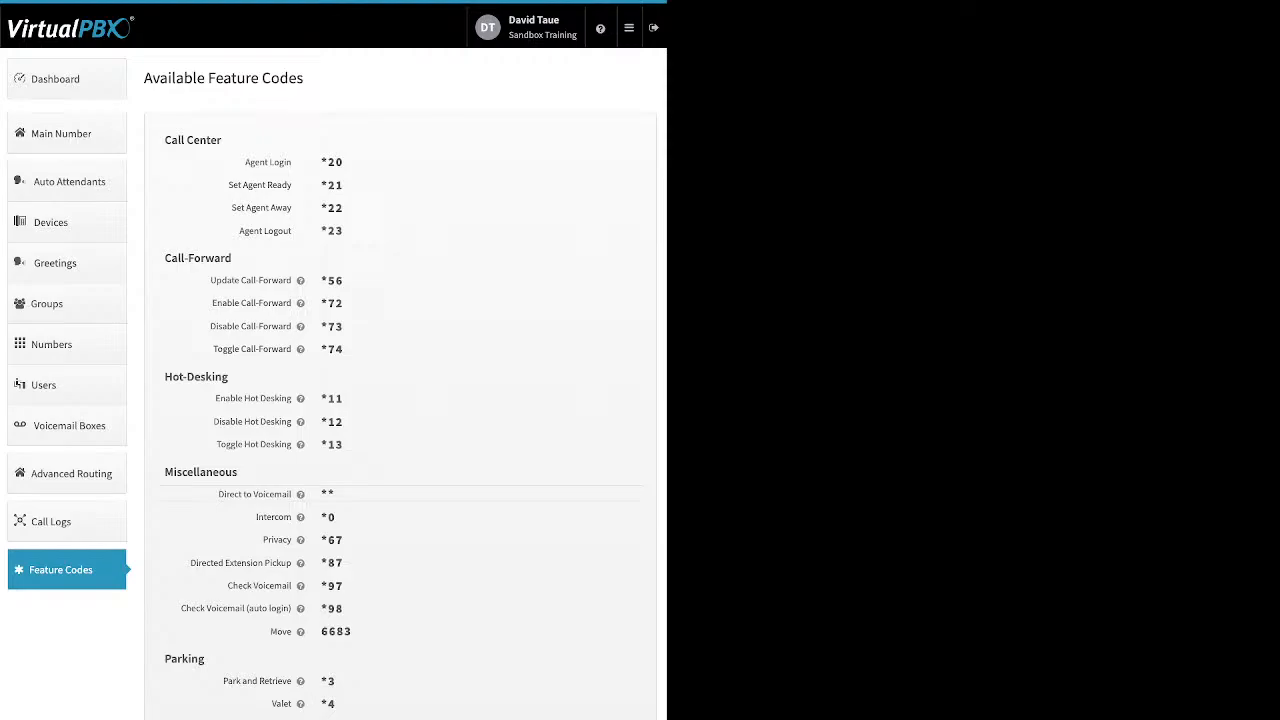
# - Launch the User Portal from the header menu and open the My Support queue's settings
pyautogui.click(629, 28)
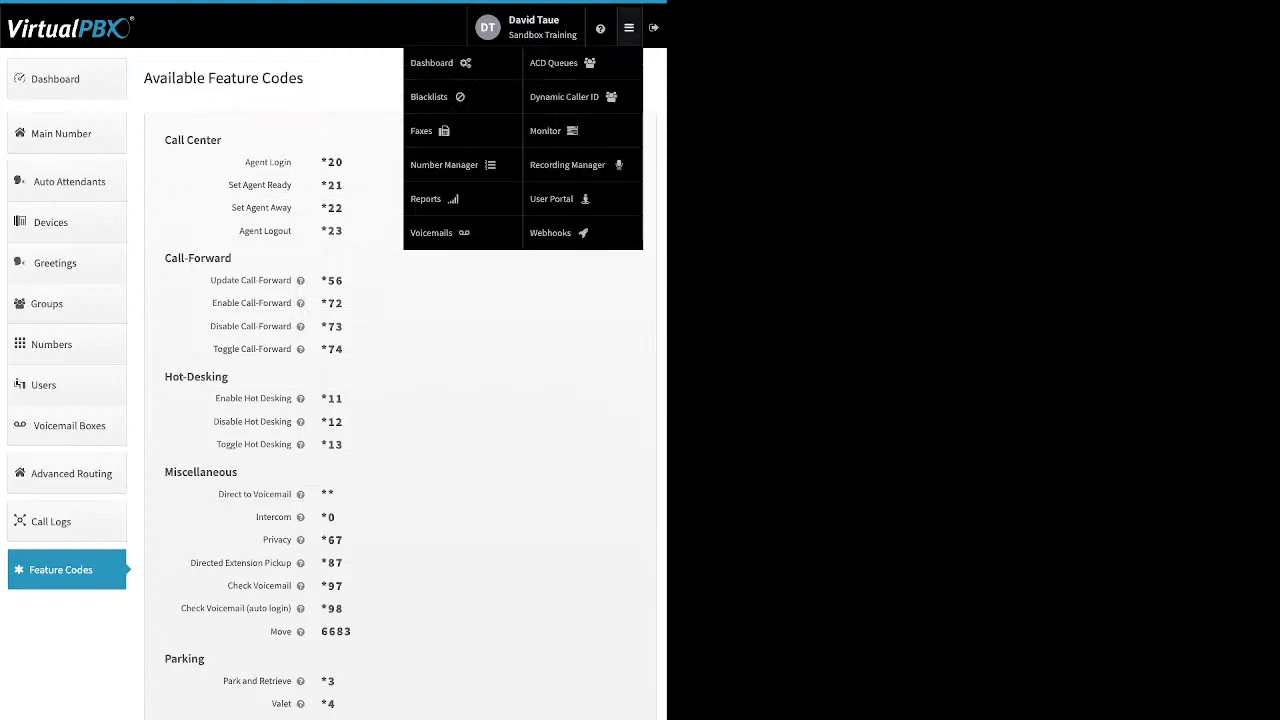
pyautogui.click(551, 198)
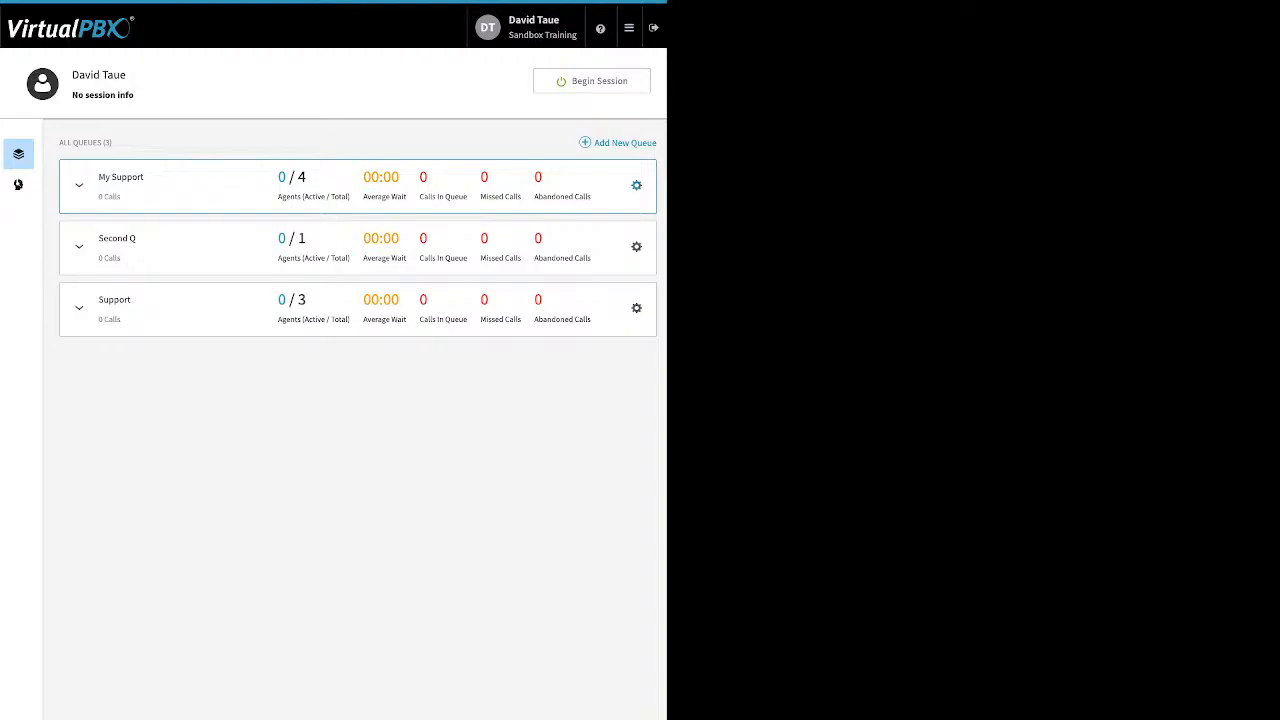
pyautogui.click(636, 186)
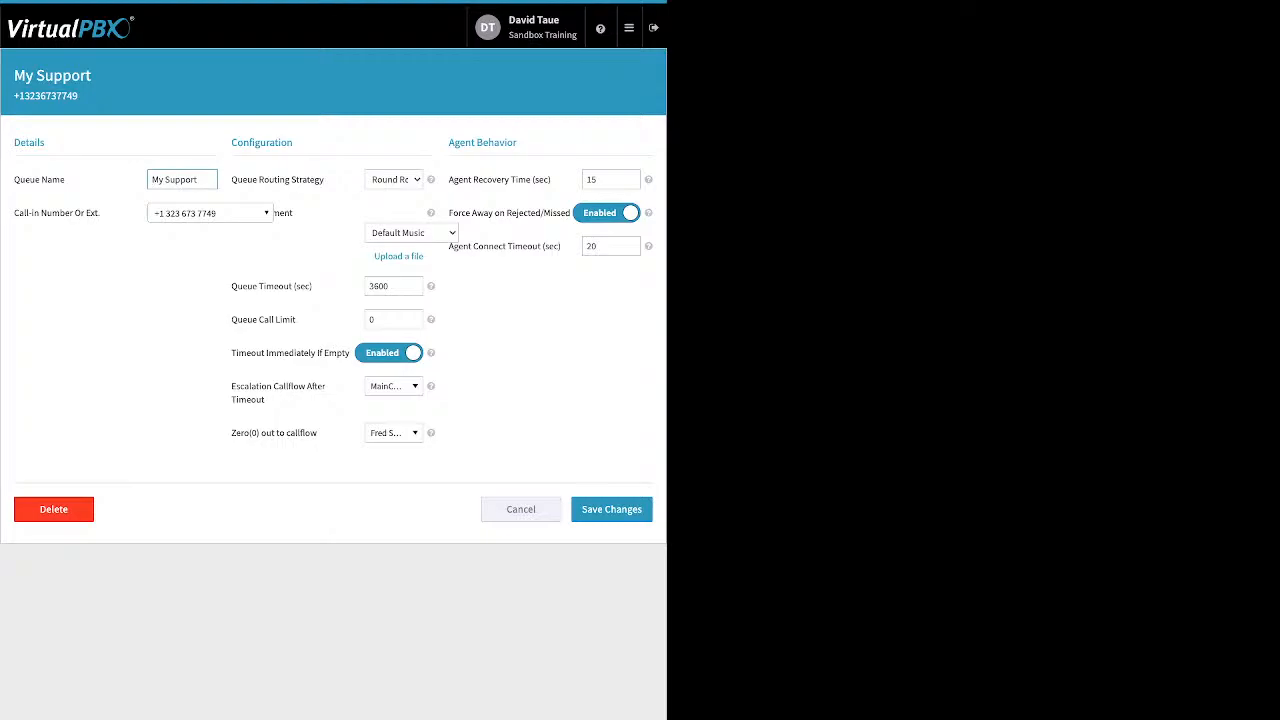
# - Review My Support's Call-in Number Or Ext. and Queue Routing Strategy settings
pyautogui.moveTo(100, 213); pyautogui.dragTo(14, 213)
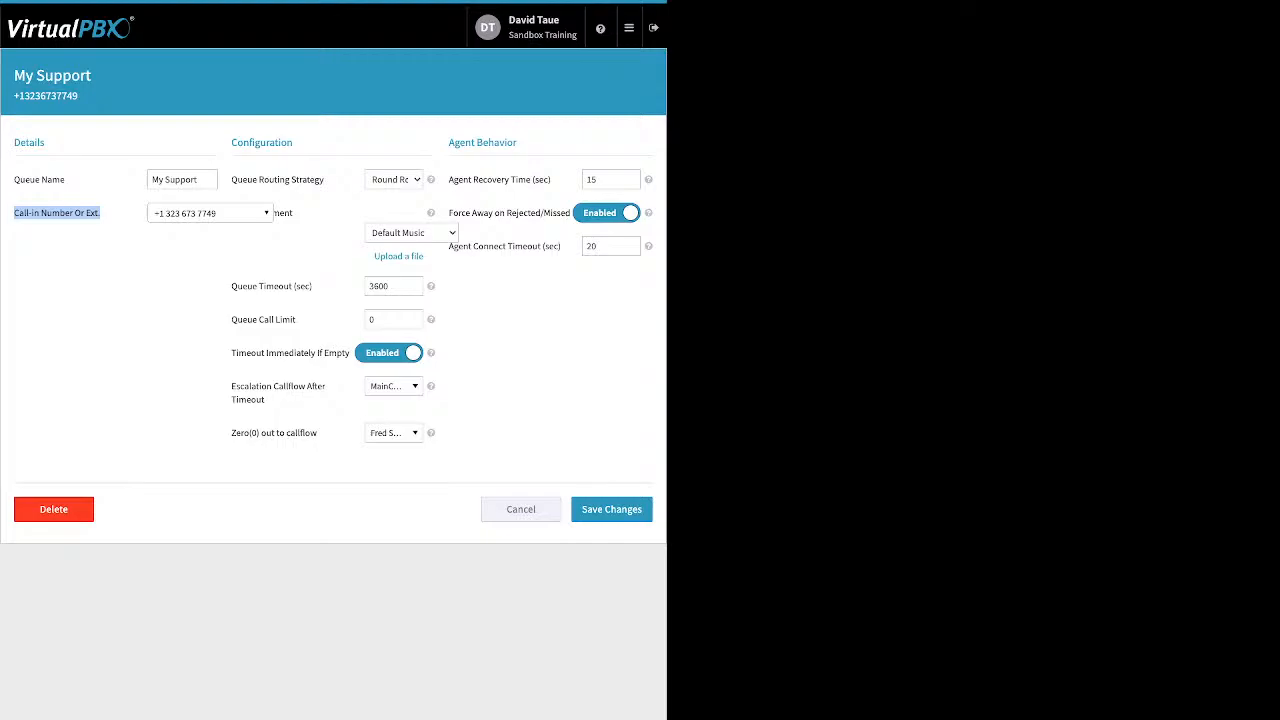
pyautogui.moveTo(324, 180); pyautogui.dragTo(246, 180)
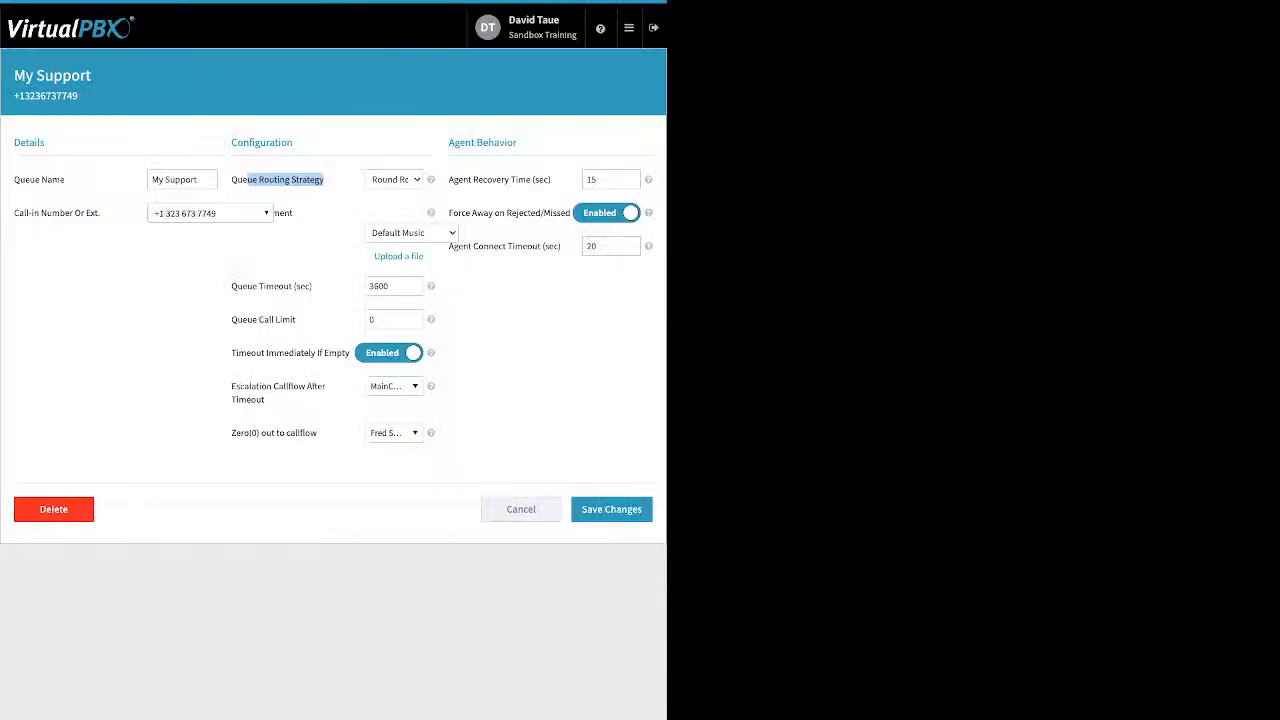
pyautogui.click(286, 181)
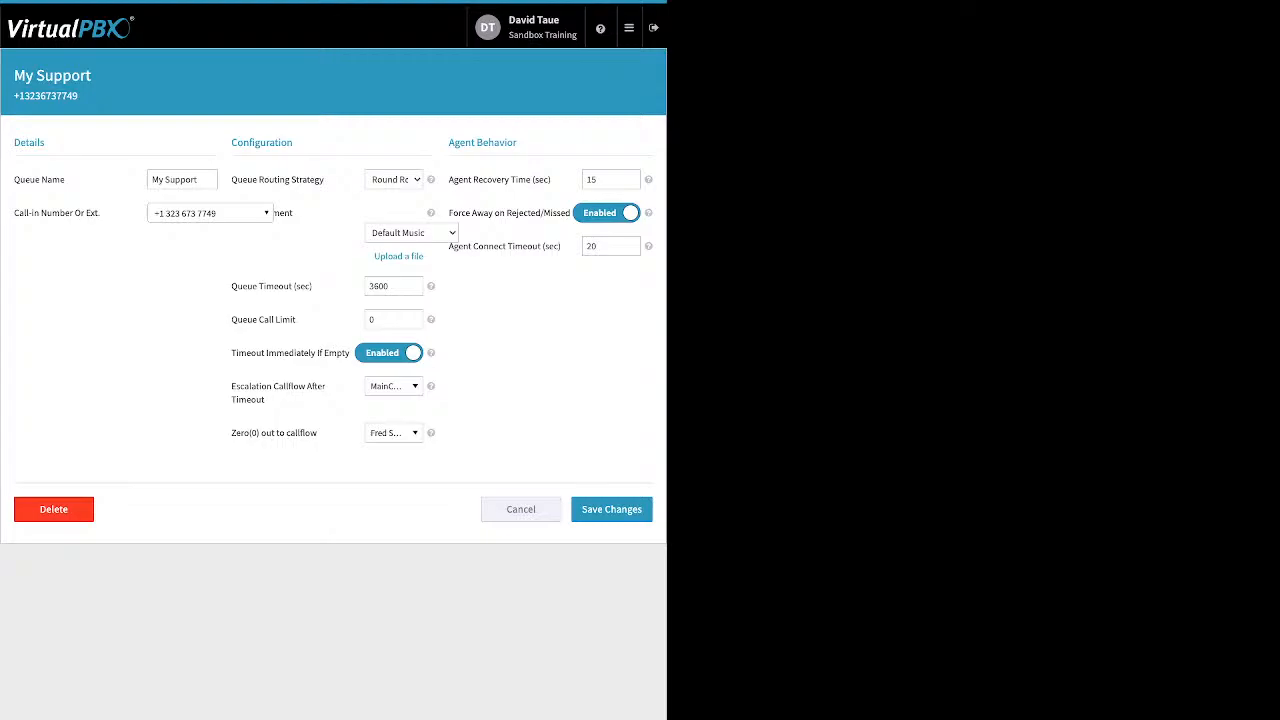
# - Review the Configuration settings, then reveal and close the custom audio upload option under Default Music
pyautogui.moveTo(294, 213); pyautogui.dragTo(156, 213)
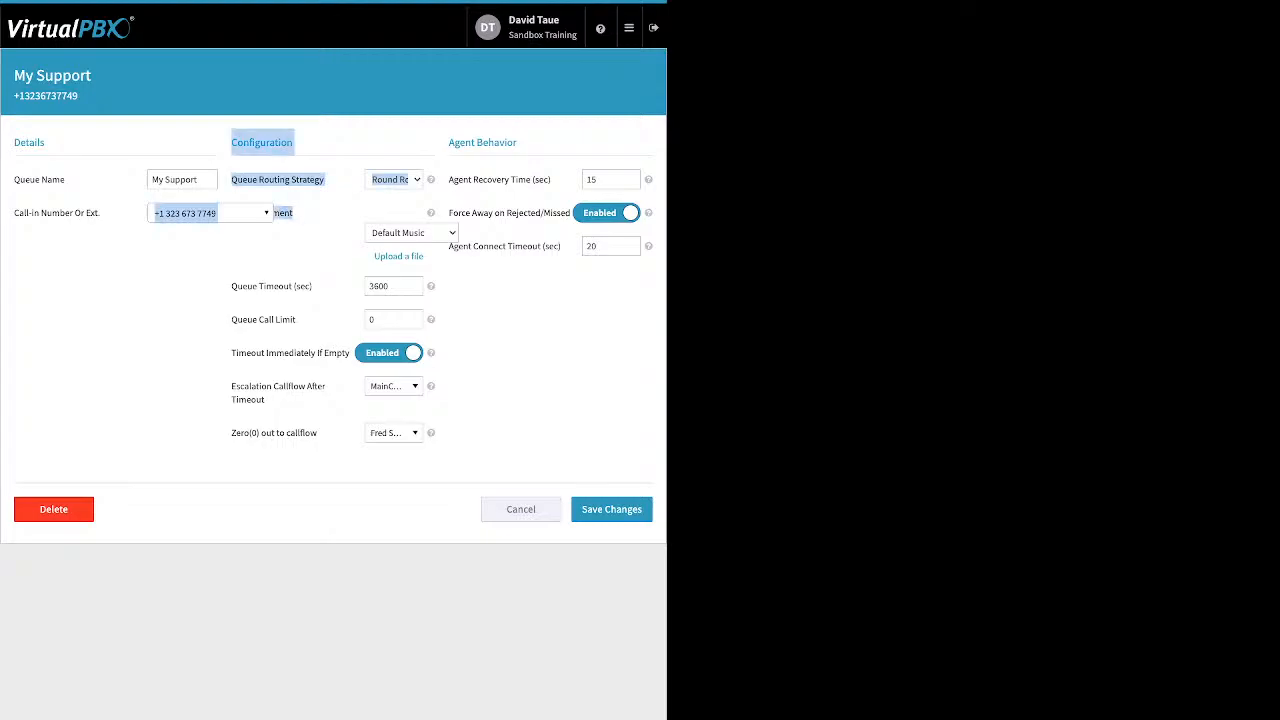
pyautogui.click(178, 262)
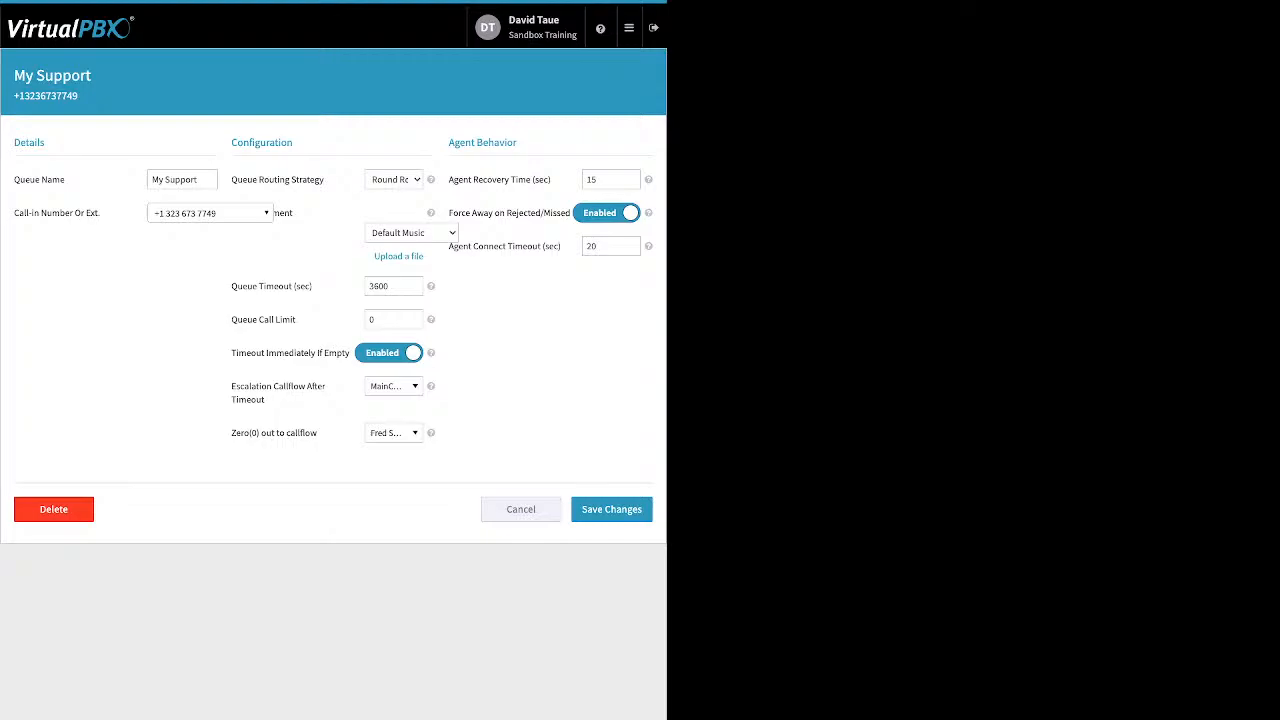
pyautogui.click(398, 257)
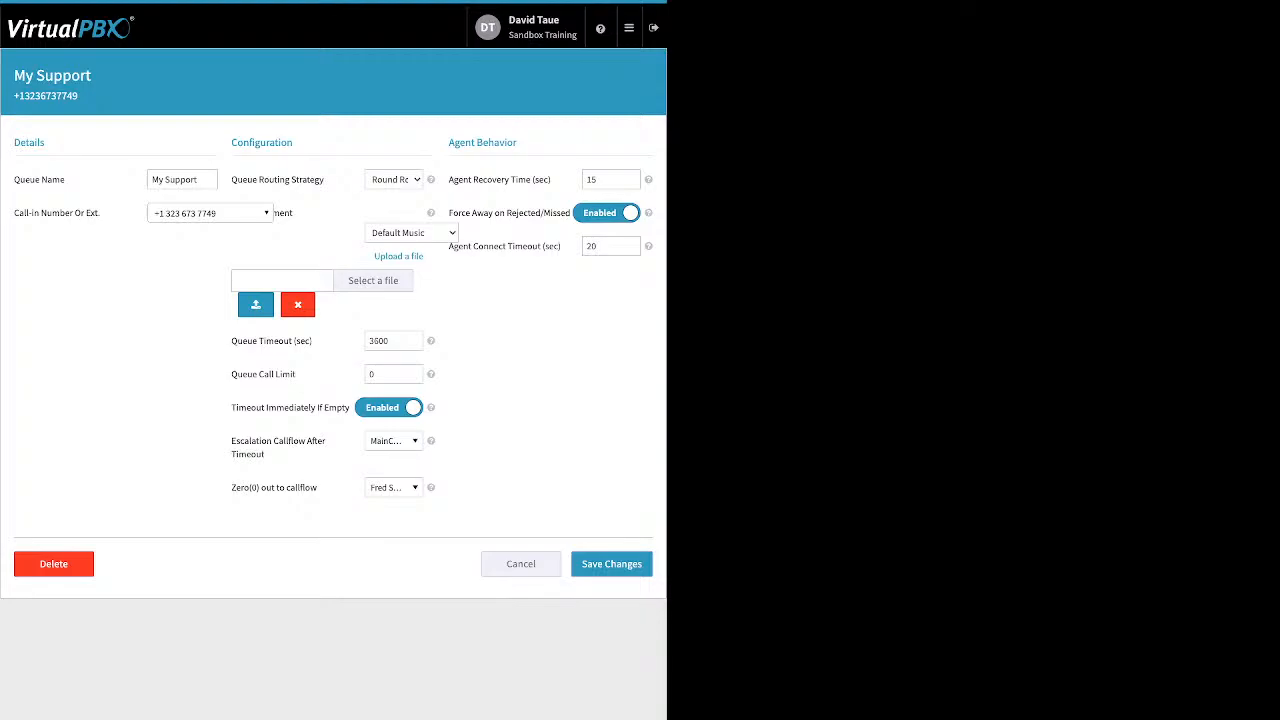
pyautogui.click(298, 305)
# - Highlight the Queue Timeout (sec) and Queue Call Limit settings of the My Support queue
pyautogui.moveTo(312, 286); pyautogui.dragTo(231, 286)
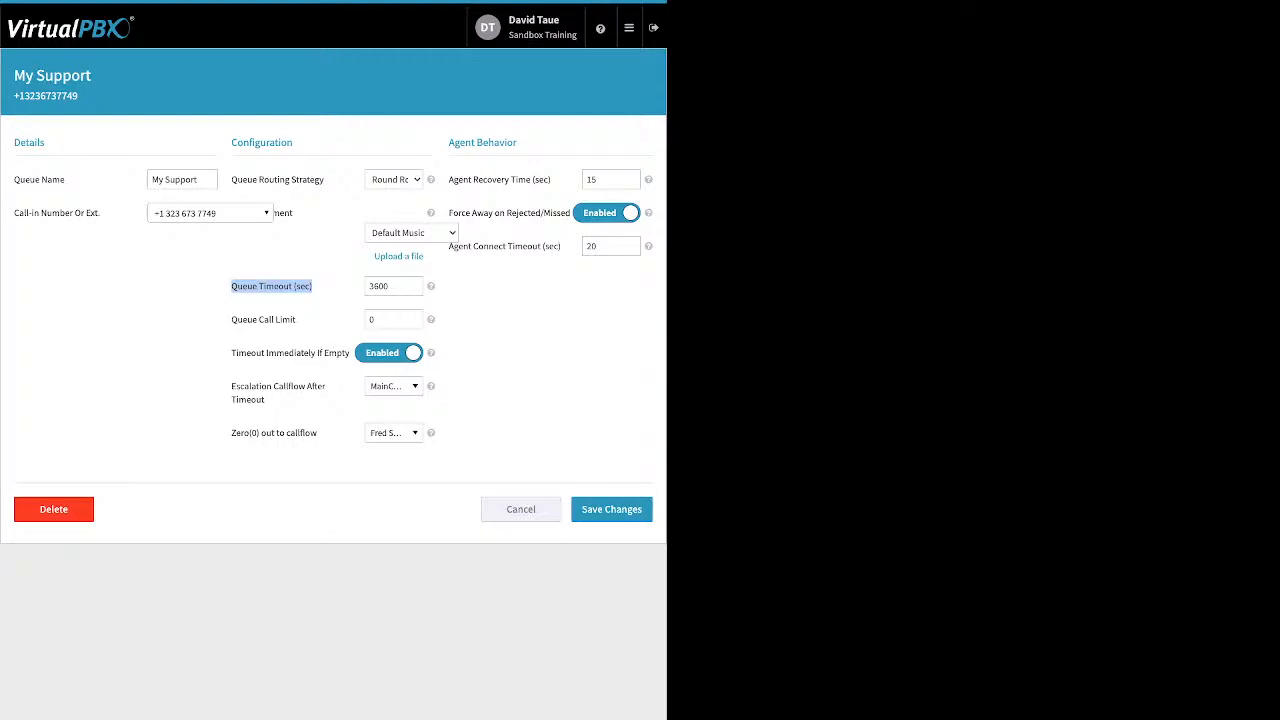
pyautogui.moveTo(296, 320); pyautogui.dragTo(237, 320)
pyautogui.click(240, 320)
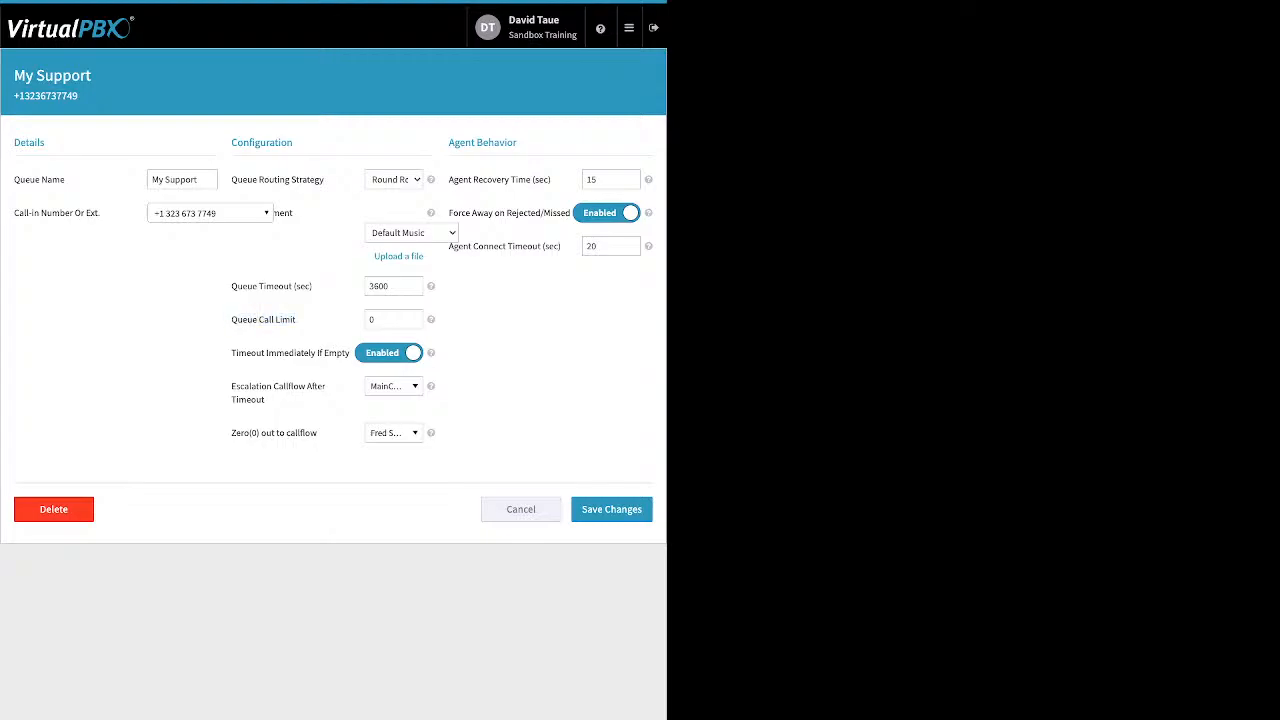
pyautogui.moveTo(248, 320); pyautogui.dragTo(294, 320)
# - Change the Queue Call Limit from 0 to 4
pyautogui.click(393, 320)
pyautogui.press('BackSpace')
pyautogui.write('4')
# - Review Timeout Immediately If Empty and list the Escalation Callflow After Timeout choices
pyautogui.tripleClick(248, 353)
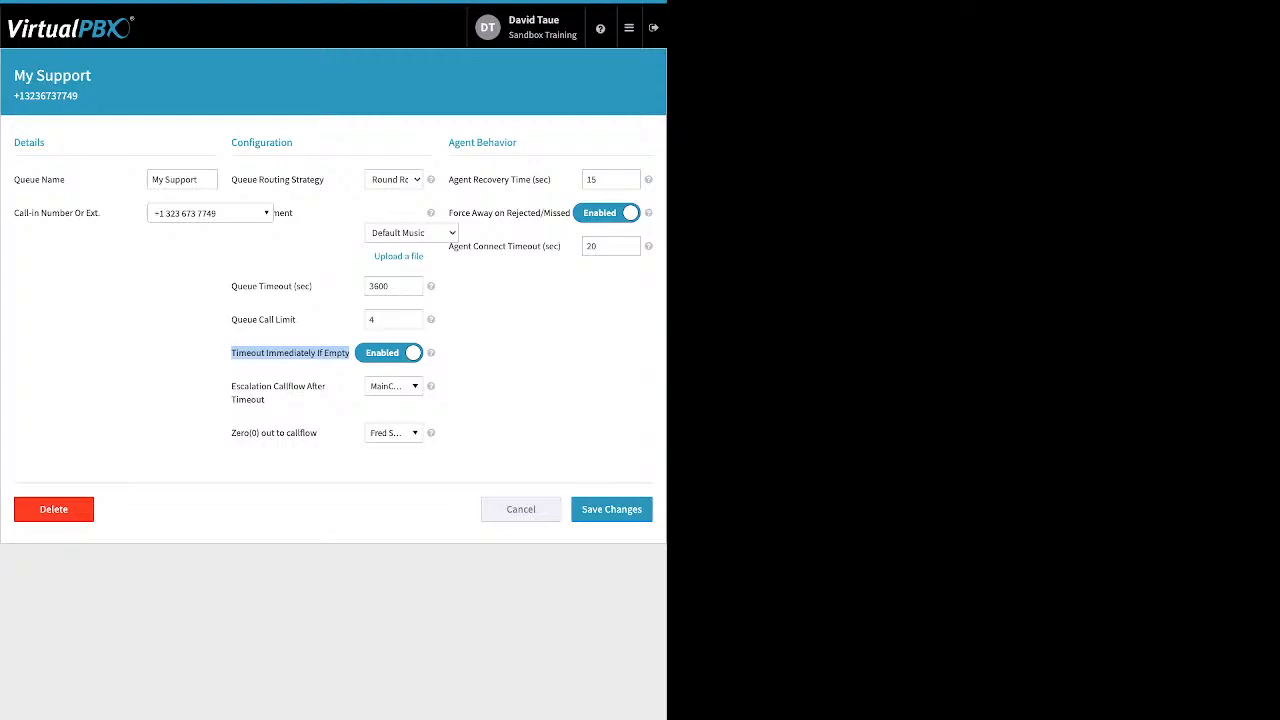
pyautogui.click(290, 354)
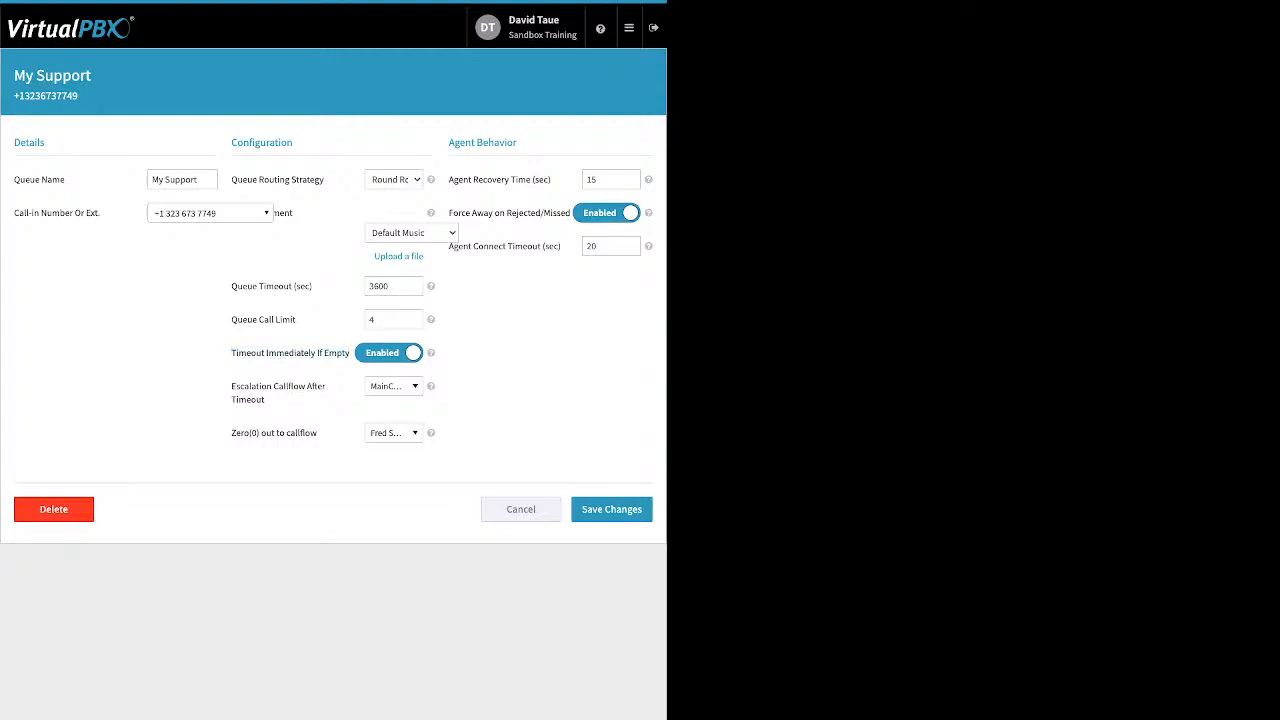
pyautogui.moveTo(266, 400); pyautogui.dragTo(231, 386)
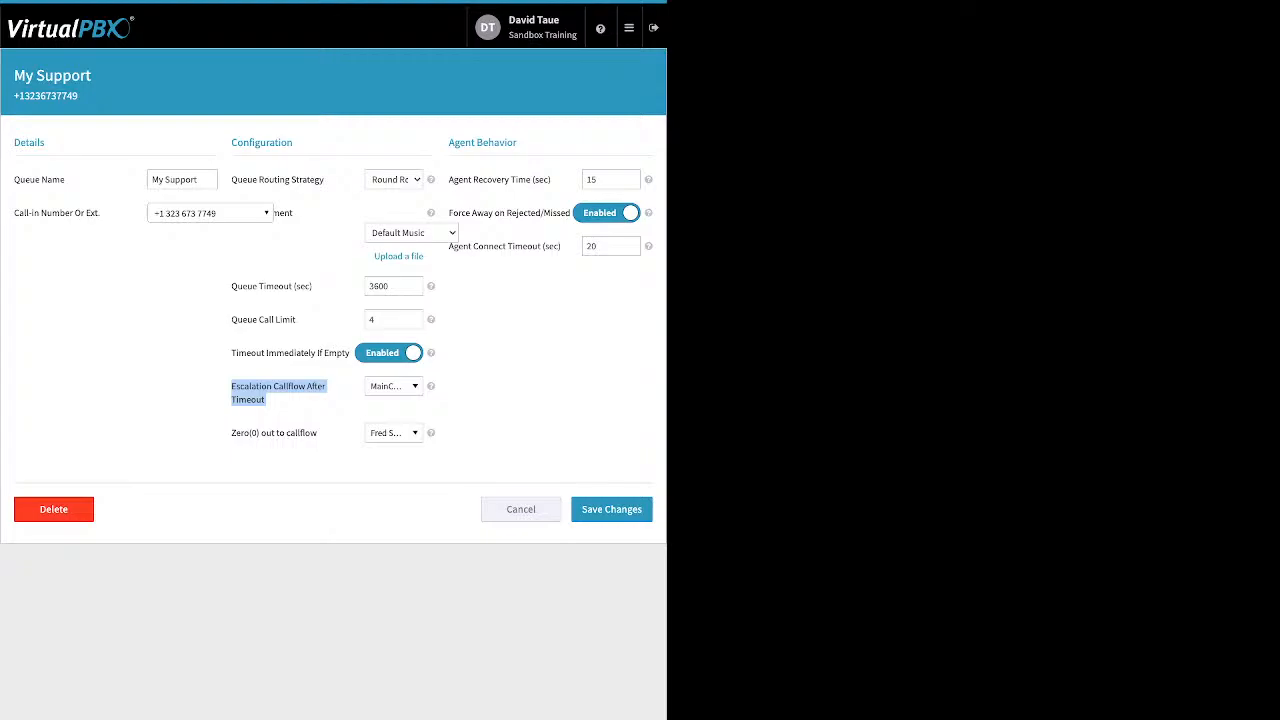
pyautogui.click(394, 386)
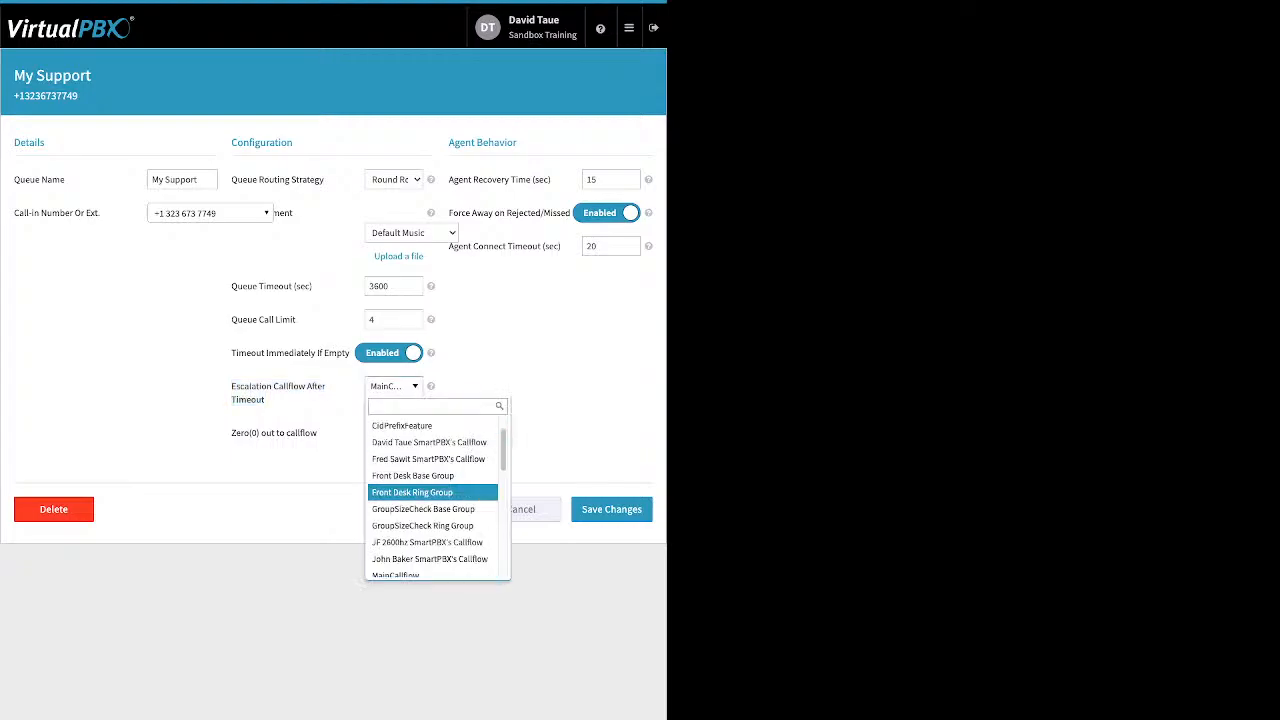
pyautogui.click(423, 518)
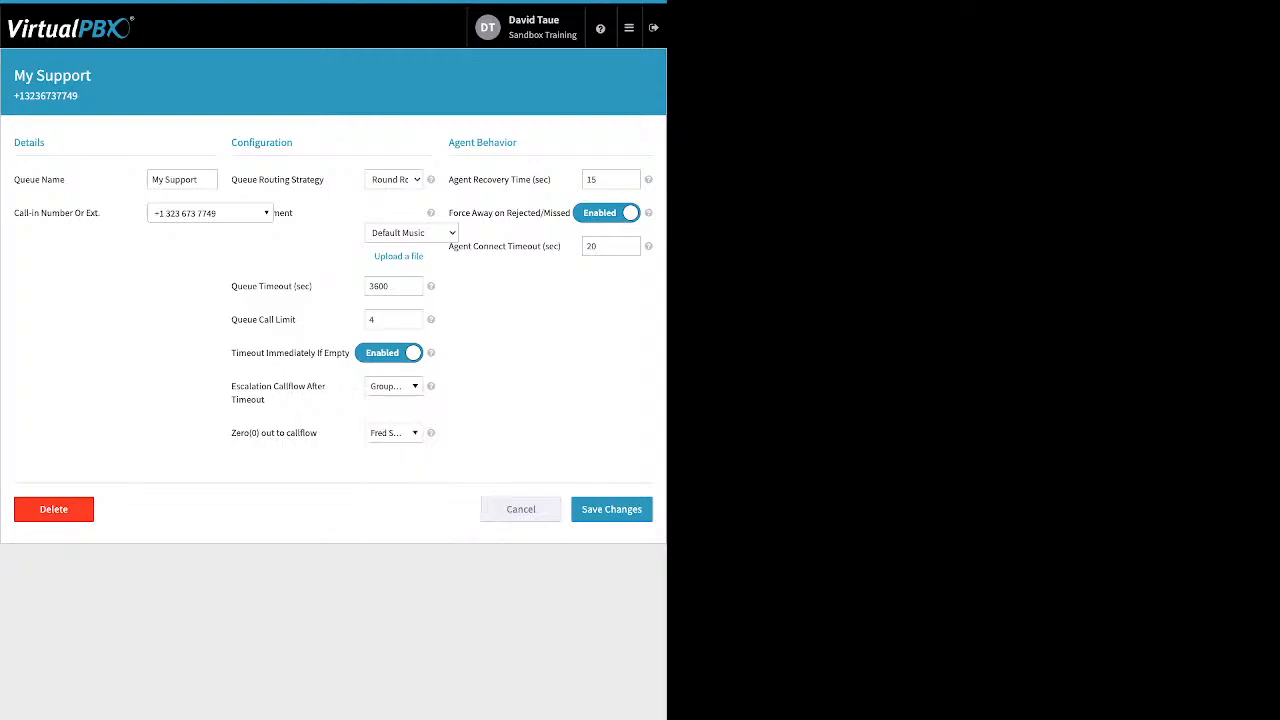
pyautogui.click(394, 386)
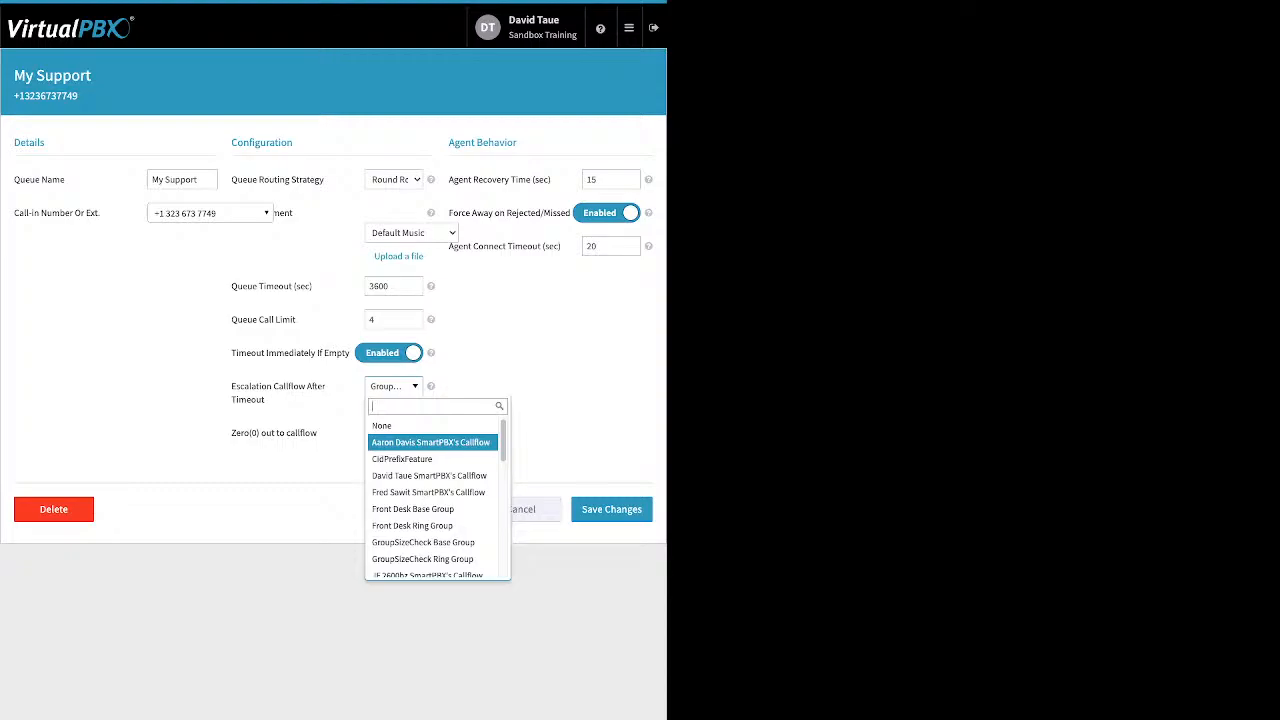
pyautogui.scroll(-1, 430, 444)
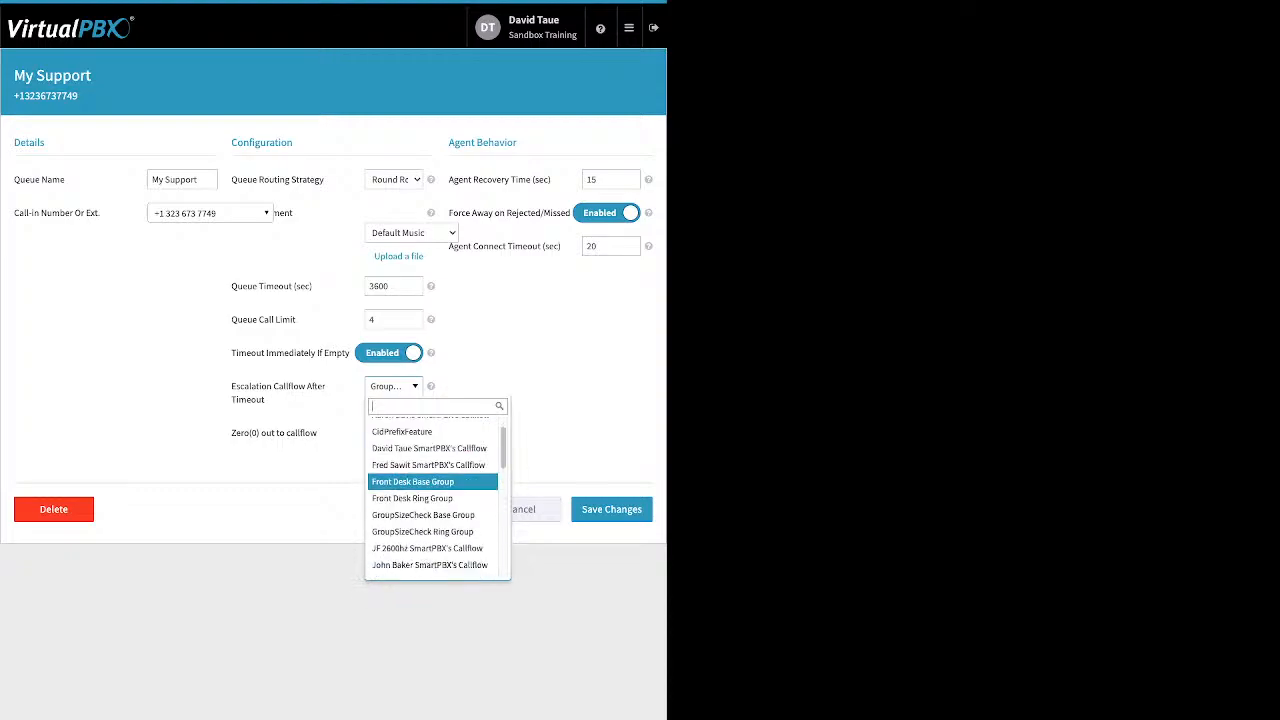
pyautogui.press('Down')
pyautogui.press('Down')
pyautogui.press('Down')
pyautogui.press('Down')
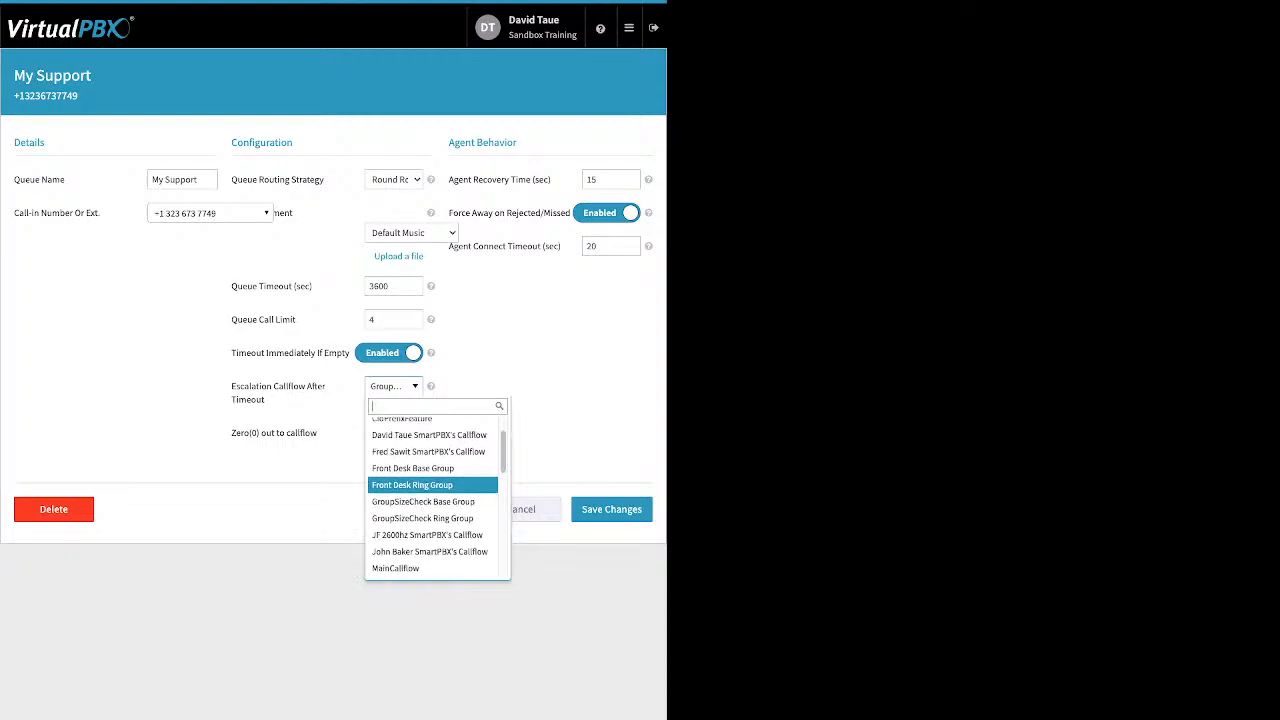
pyautogui.press('Down')
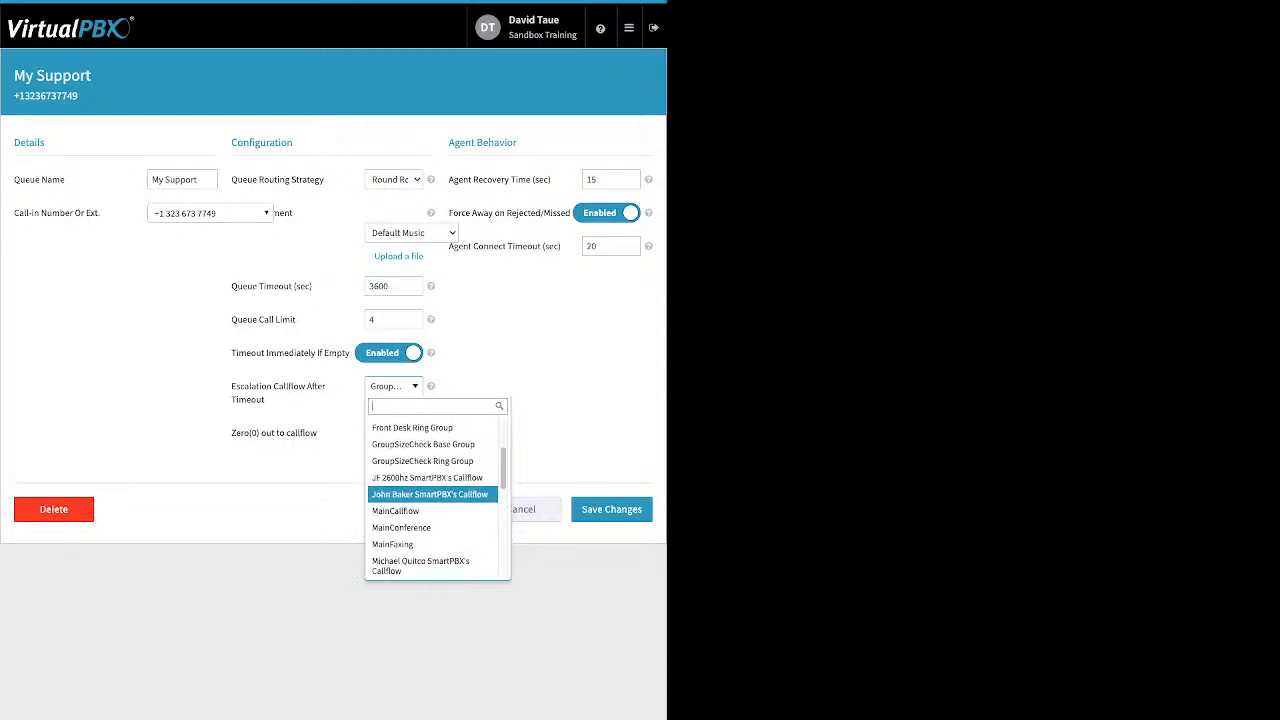
pyautogui.press('Down')
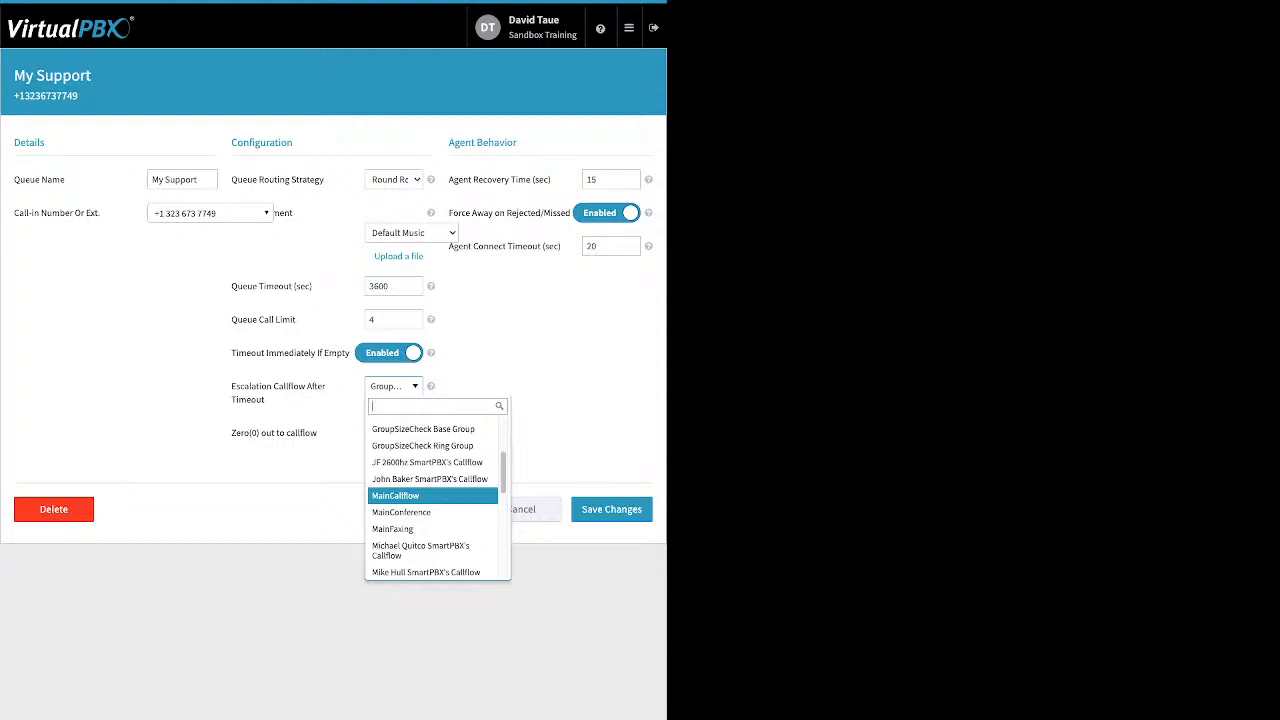
pyautogui.press('Down')
pyautogui.press('Down')
pyautogui.press('Down')
pyautogui.press('Down')
pyautogui.press('Down')
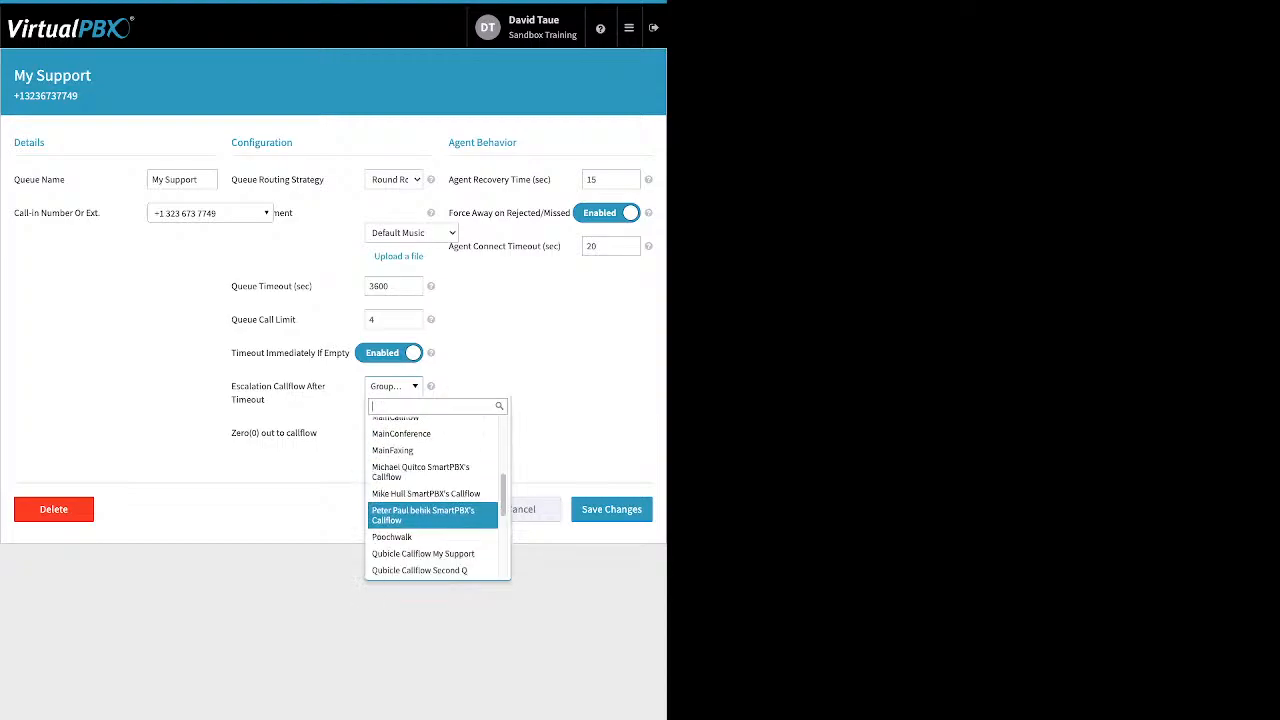
pyautogui.press('Down')
pyautogui.press('Down')
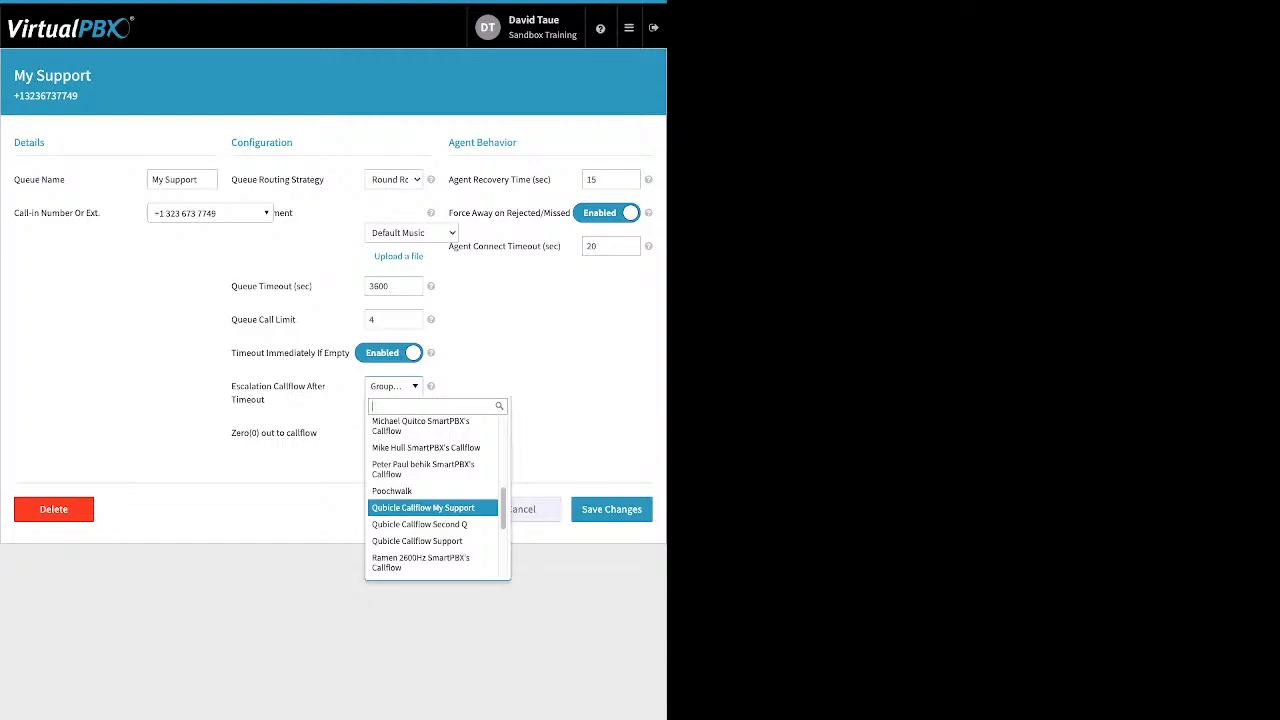
pyautogui.press('Down')
pyautogui.press('Down')
pyautogui.press('Up')
pyautogui.press('Up')
pyautogui.press('Up')
pyautogui.press('Up')
pyautogui.press('Down')
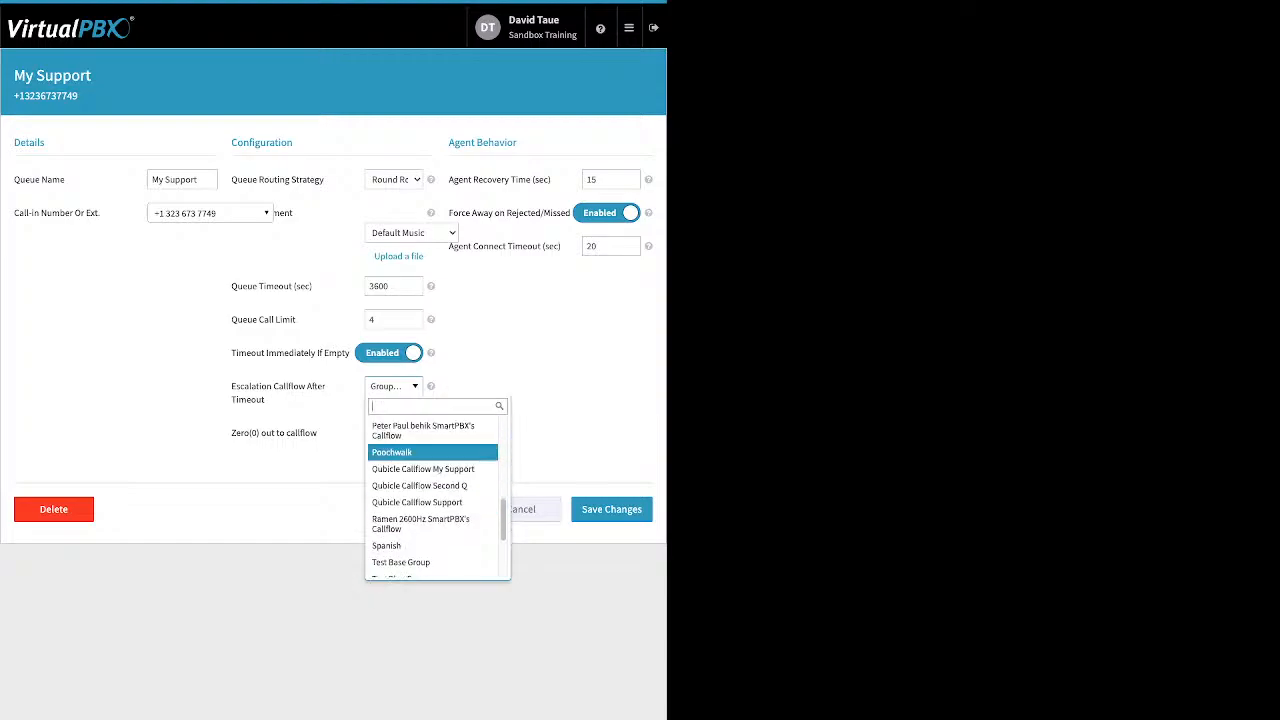
pyautogui.press('Down')
pyautogui.press('Down')
pyautogui.press('Down')
pyautogui.press('Up')
pyautogui.press('Up')
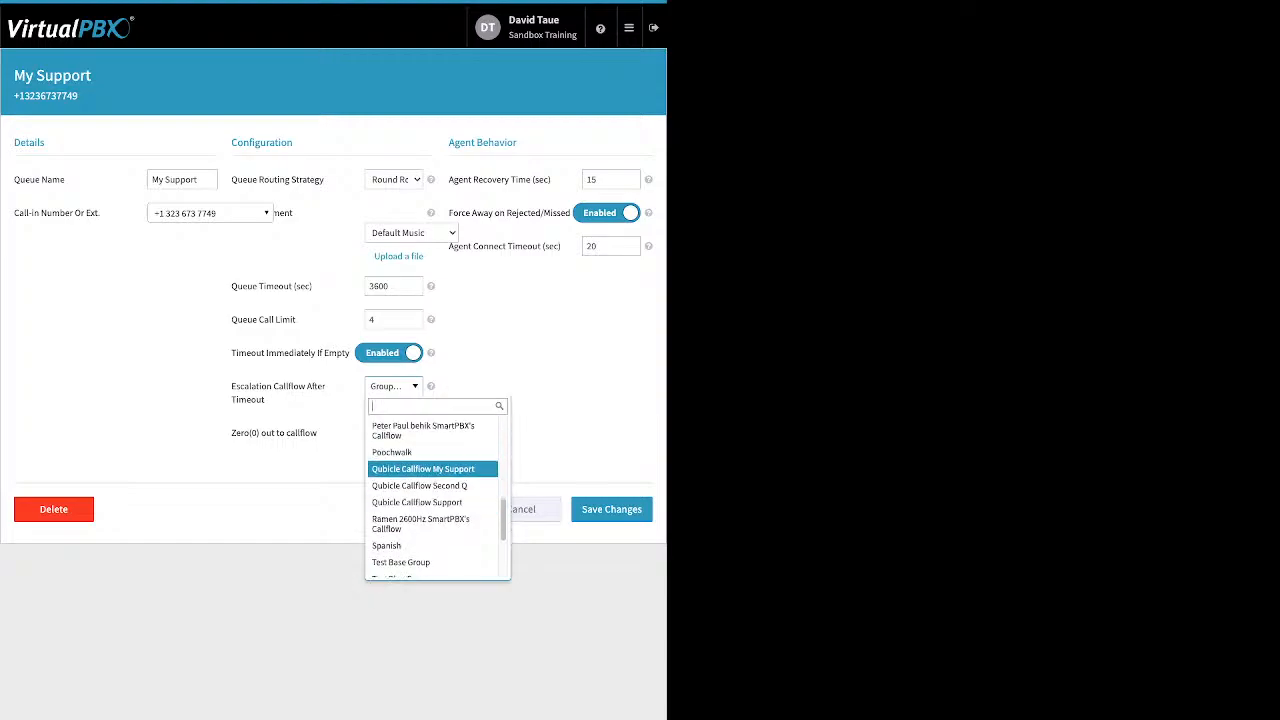
pyautogui.press('Down')
pyautogui.press('Down')
pyautogui.scroll(-1, 433, 499)
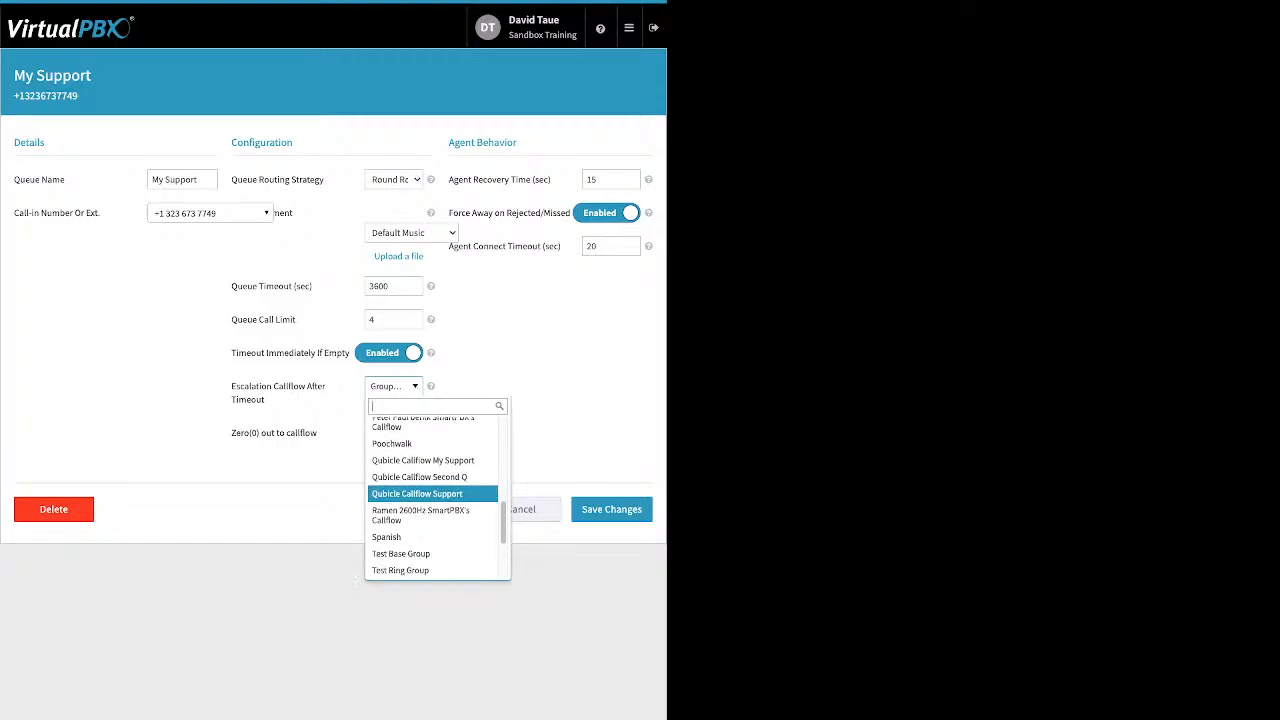
pyautogui.press('Down')
pyautogui.press('Down')
pyautogui.press('Down')
pyautogui.press('Down')
pyautogui.press('Down')
pyautogui.press('Down')
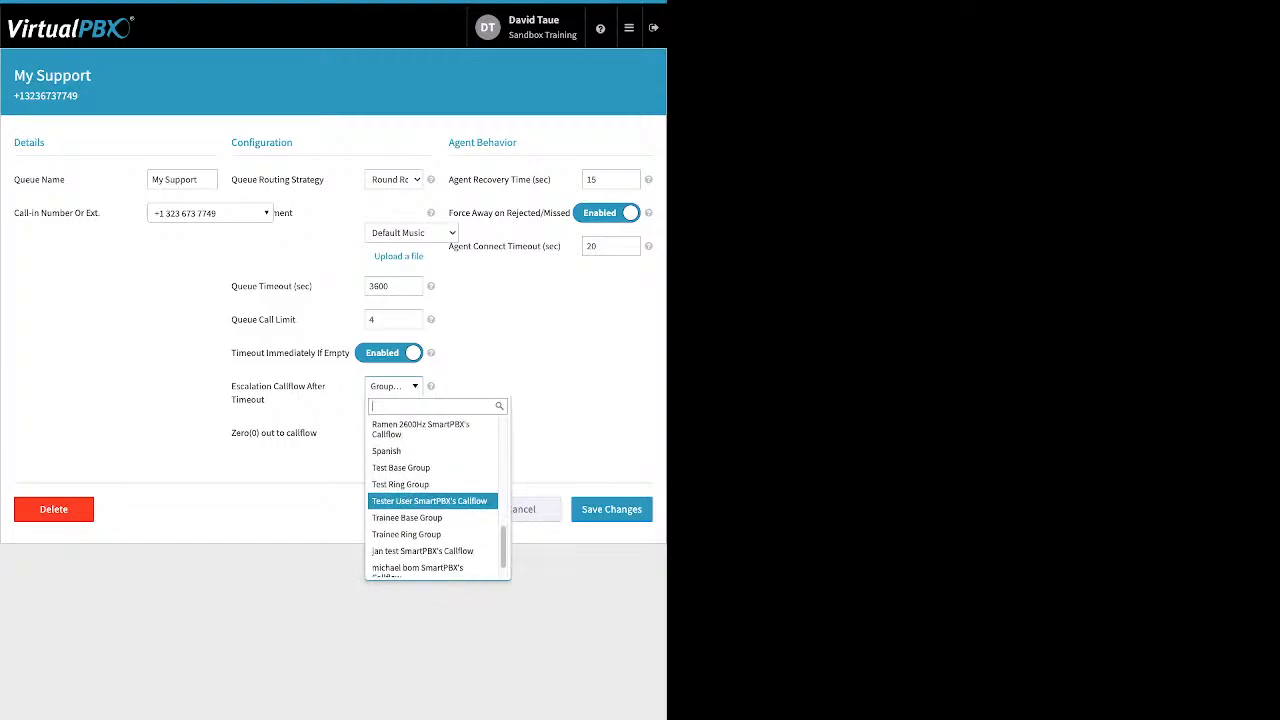
pyautogui.press('Escape')
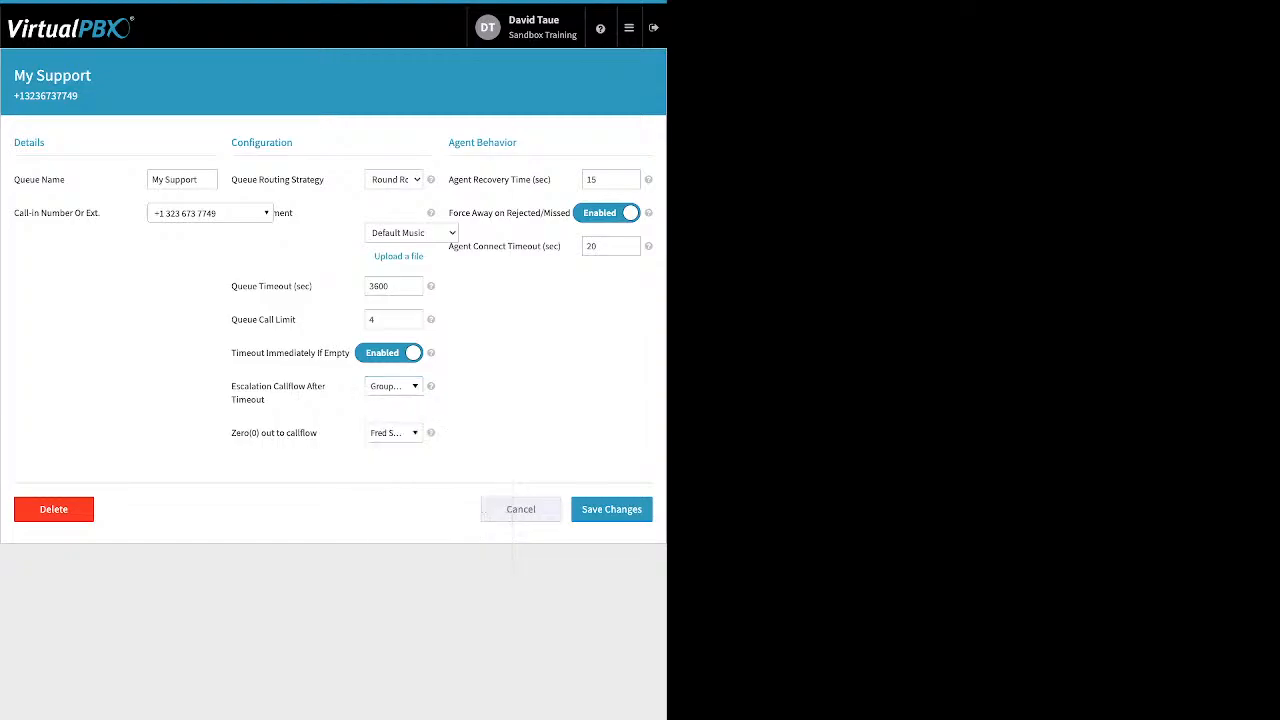
pyautogui.moveTo(319, 433); pyautogui.dragTo(236, 433)
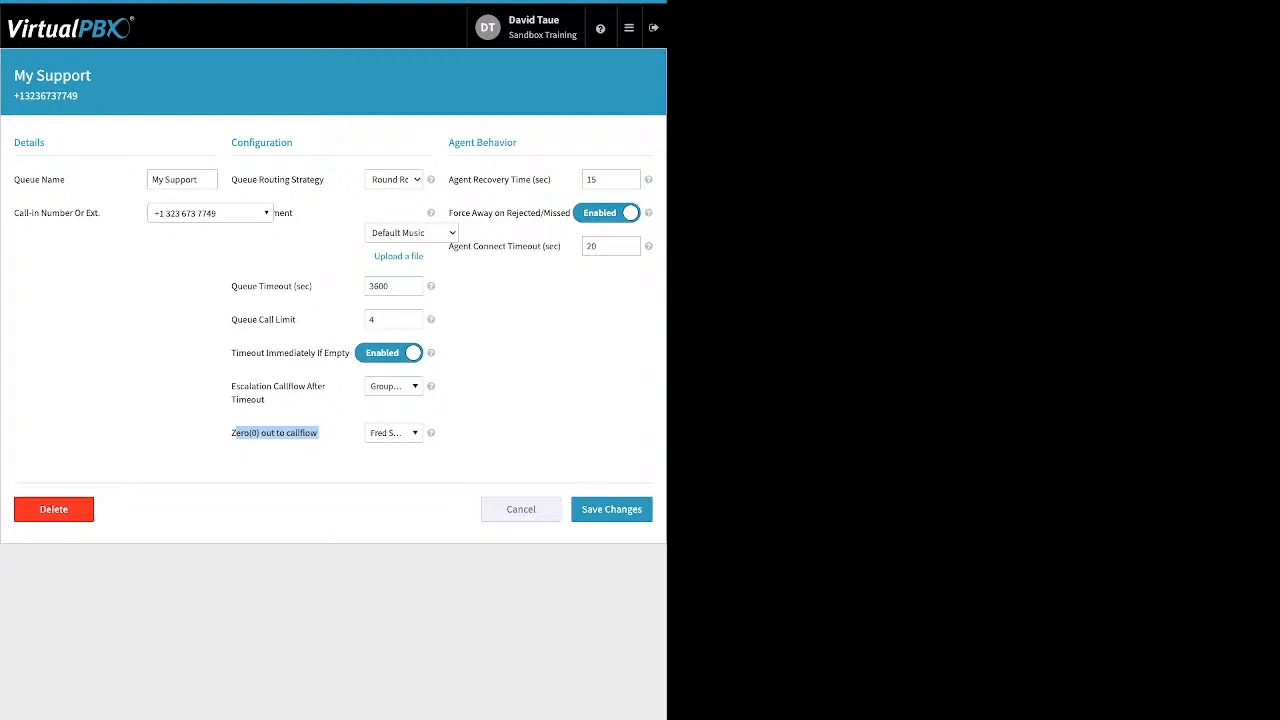
pyautogui.click(300, 434)
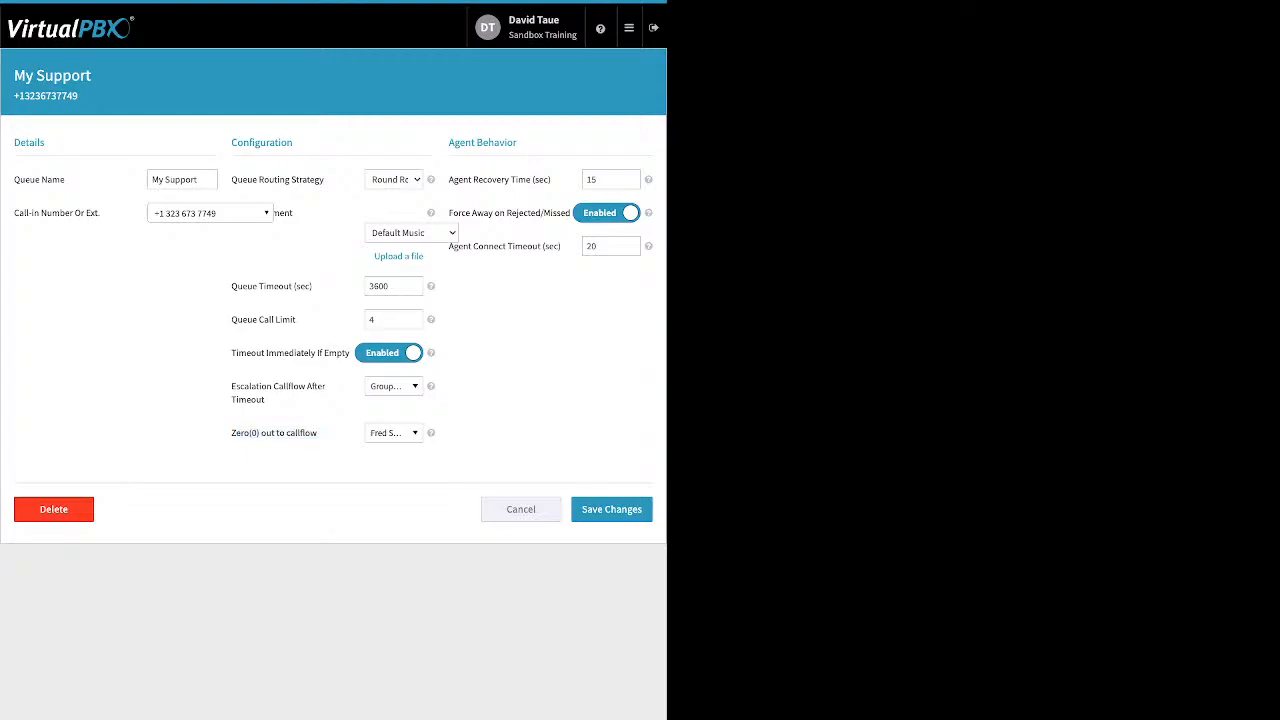
pyautogui.moveTo(518, 142); pyautogui.dragTo(518, 179)
pyautogui.moveTo(449, 213); pyautogui.dragTo(557, 213)
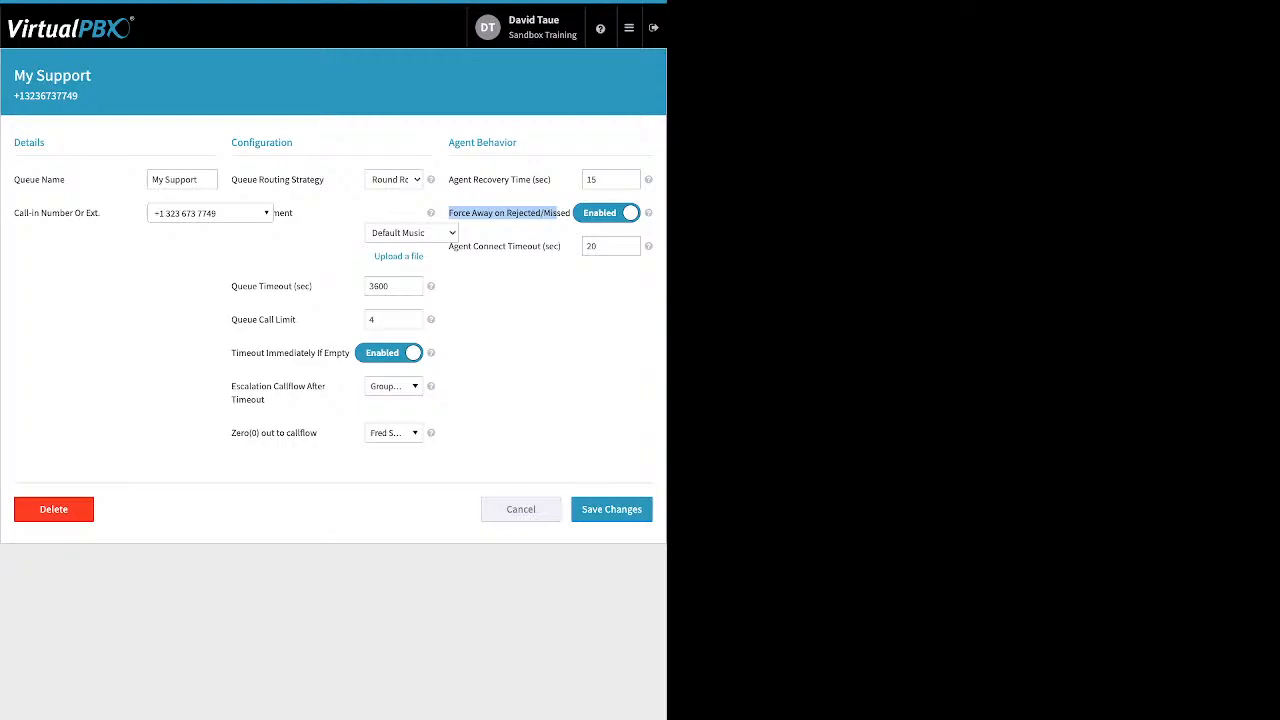
# - Review the My Support queue's Agent Connect Timeout setting
pyautogui.click(556, 214)
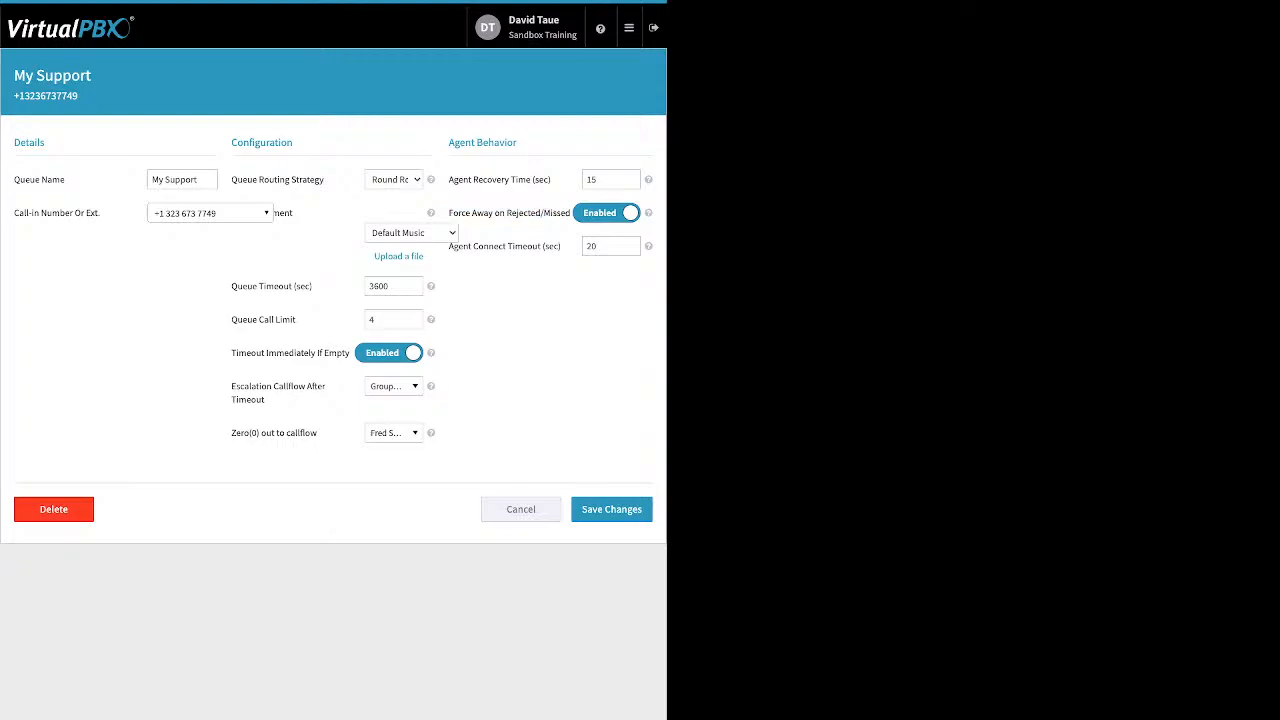
pyautogui.moveTo(449, 246); pyautogui.dragTo(547, 246)
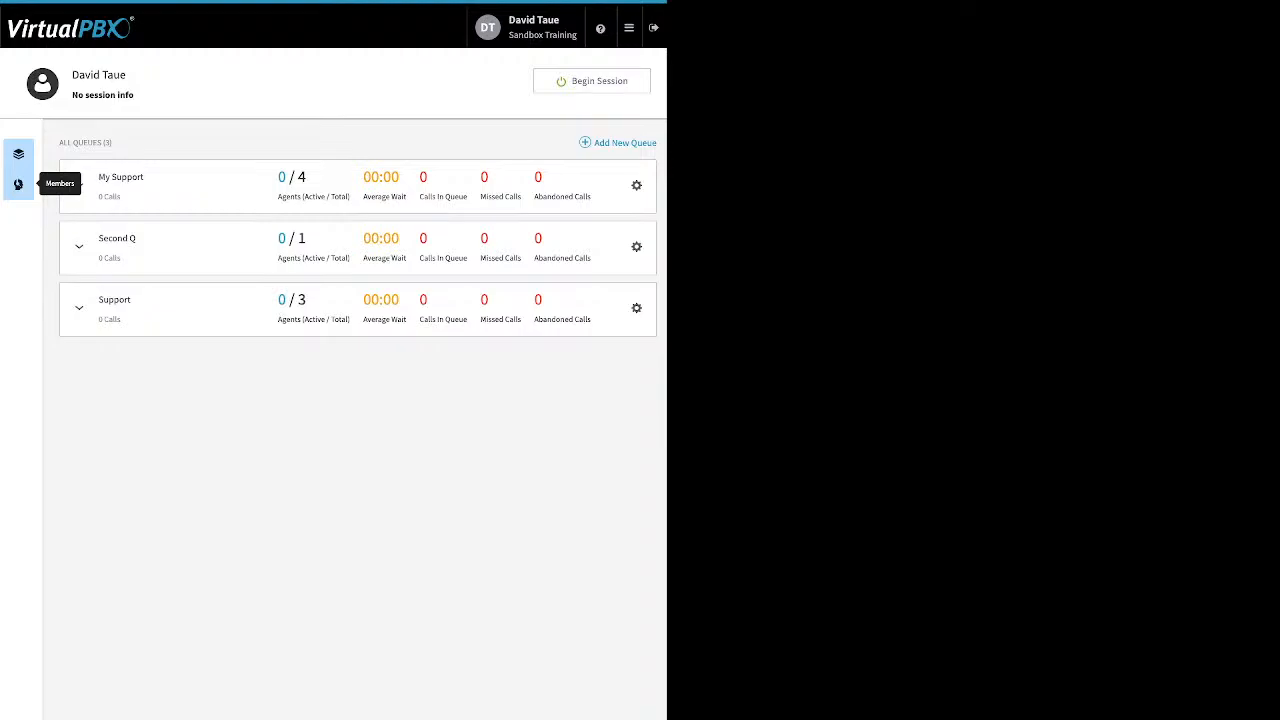
# - Open the call center Members list, go to Manage Members and pick an available user
pyautogui.click(18, 184)
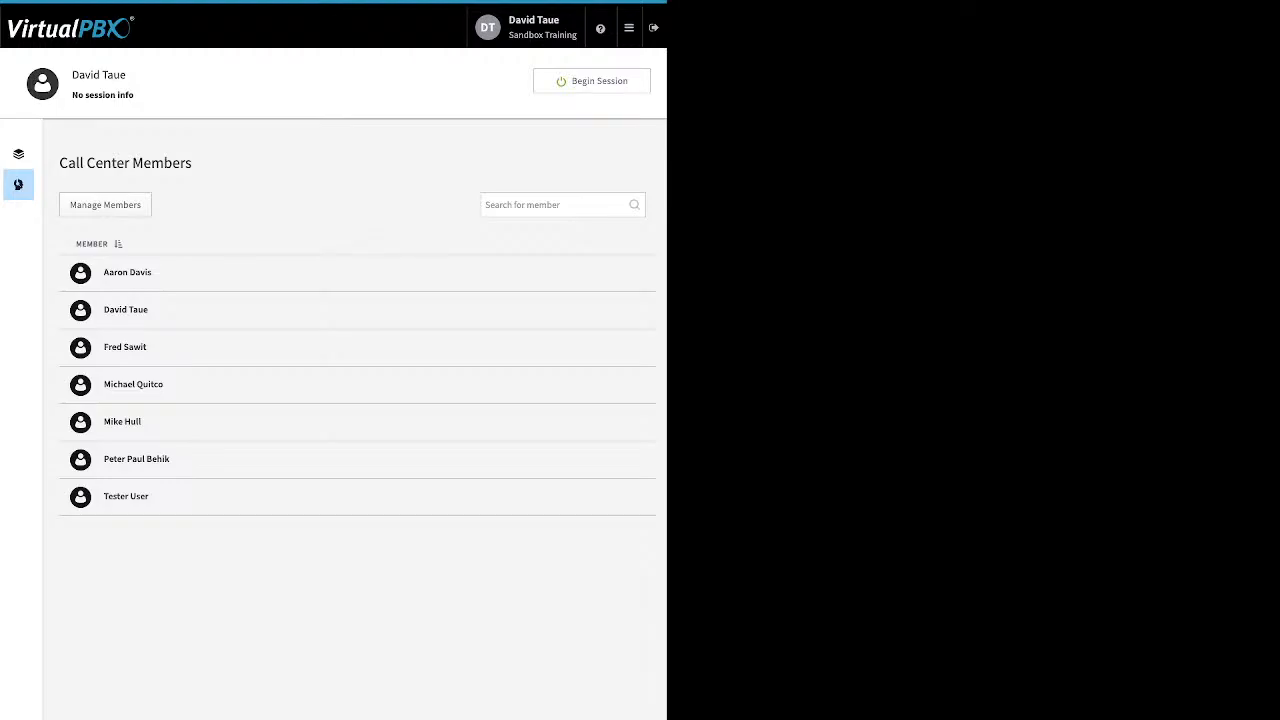
pyautogui.click(105, 205)
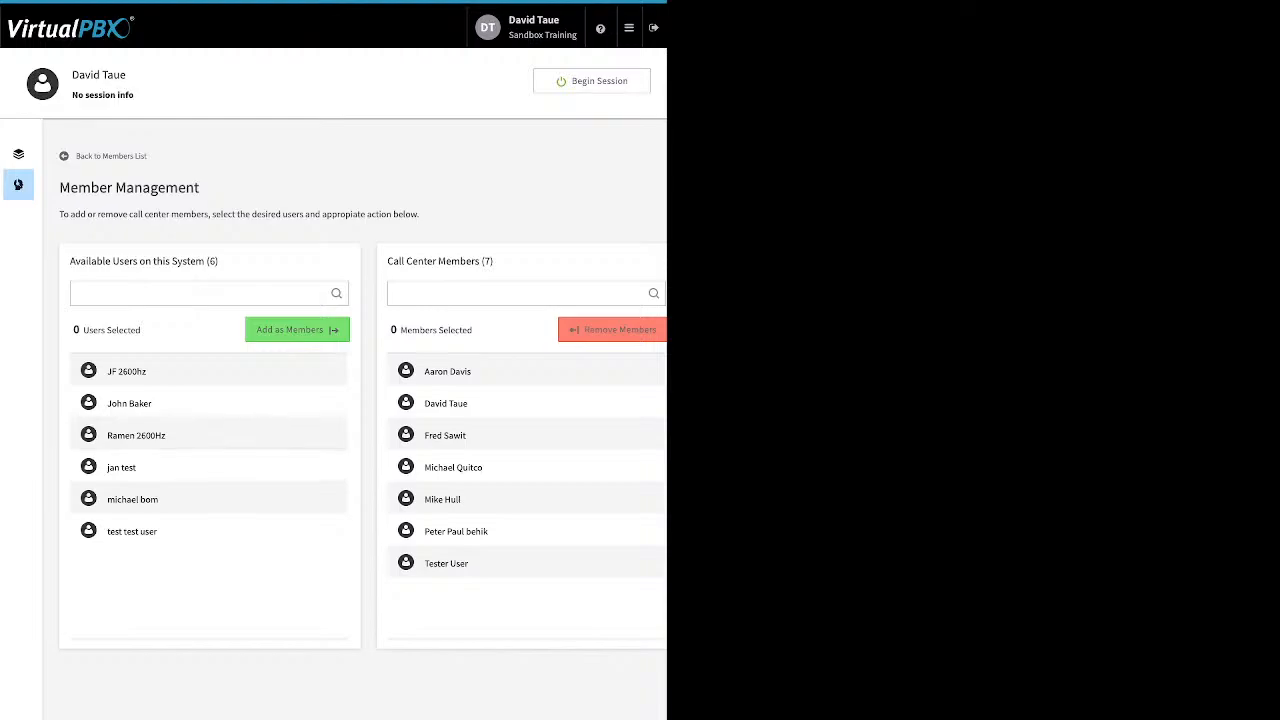
pyautogui.click(208, 468)
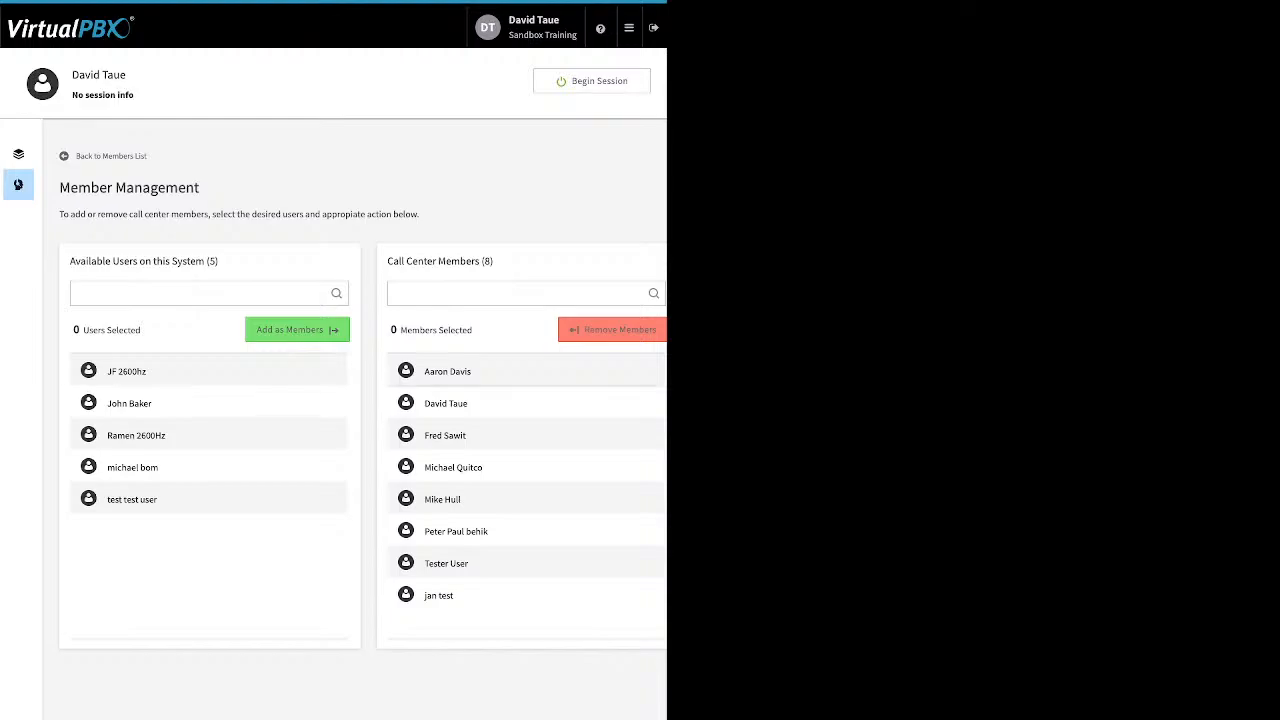
# - Remove three selected members from the call center, then return to the queues and expand My Support
pyautogui.click(443, 500)
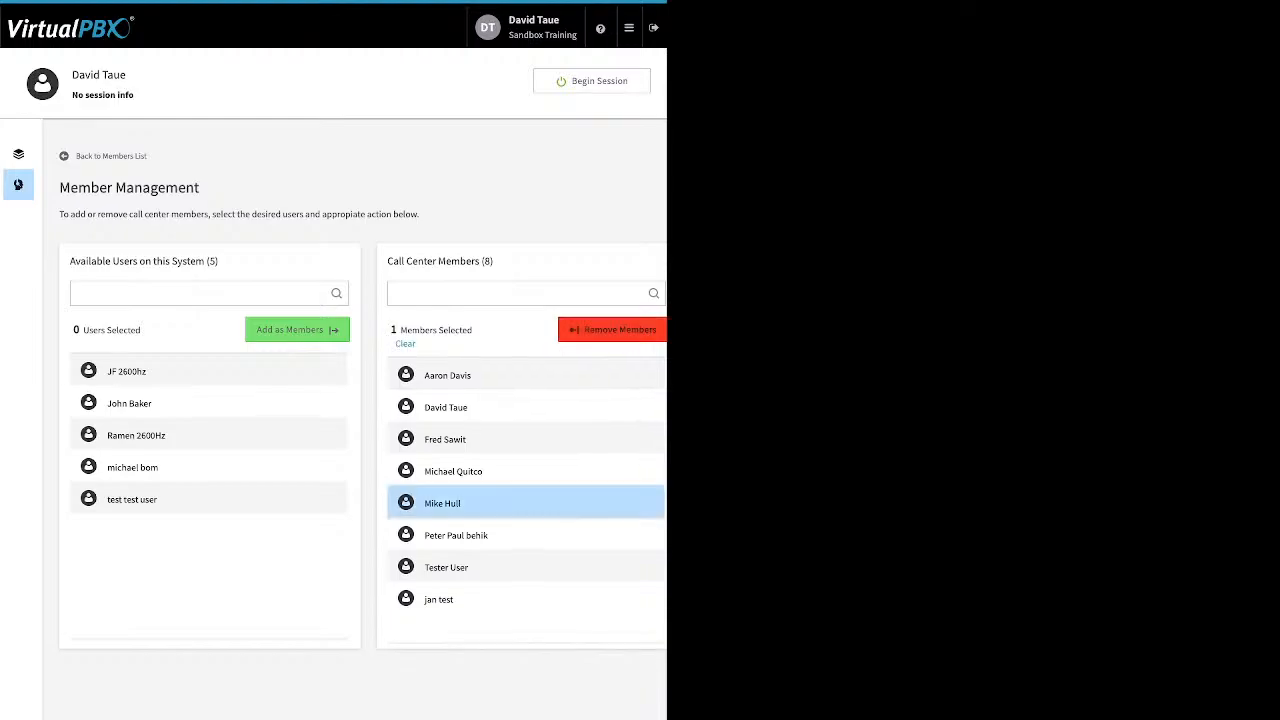
pyautogui.click(443, 599)
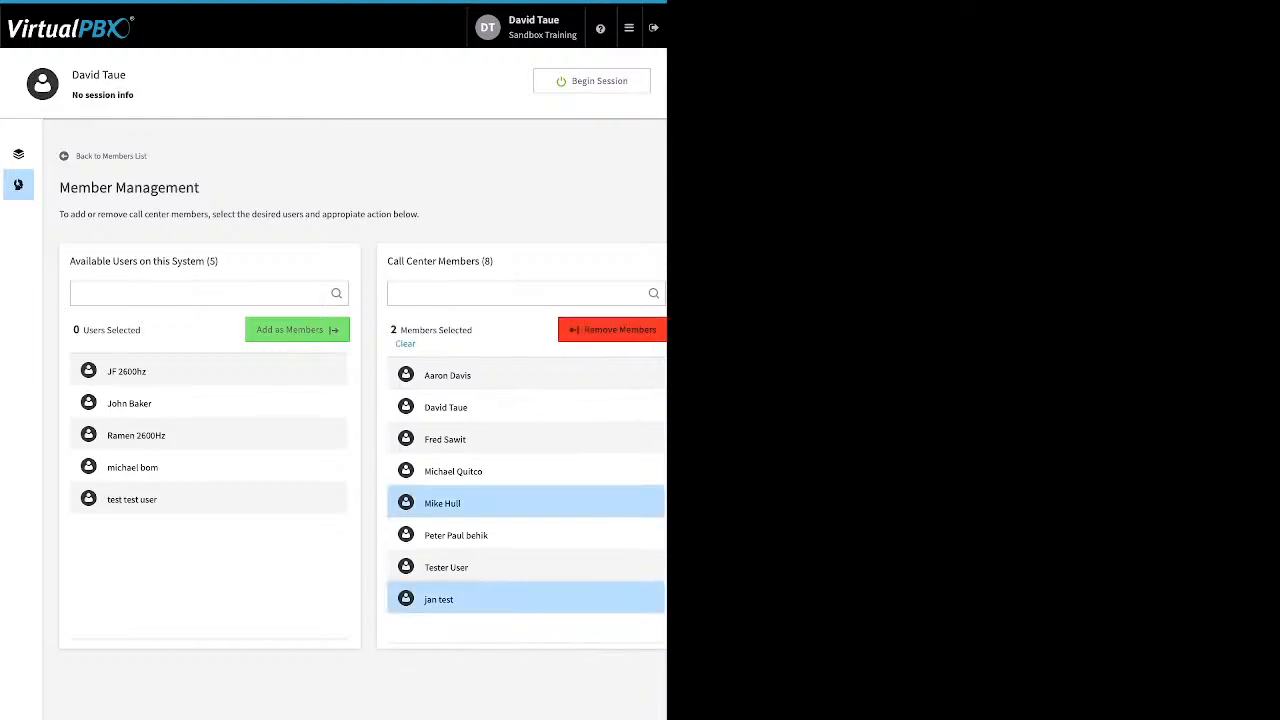
pyautogui.click(446, 567)
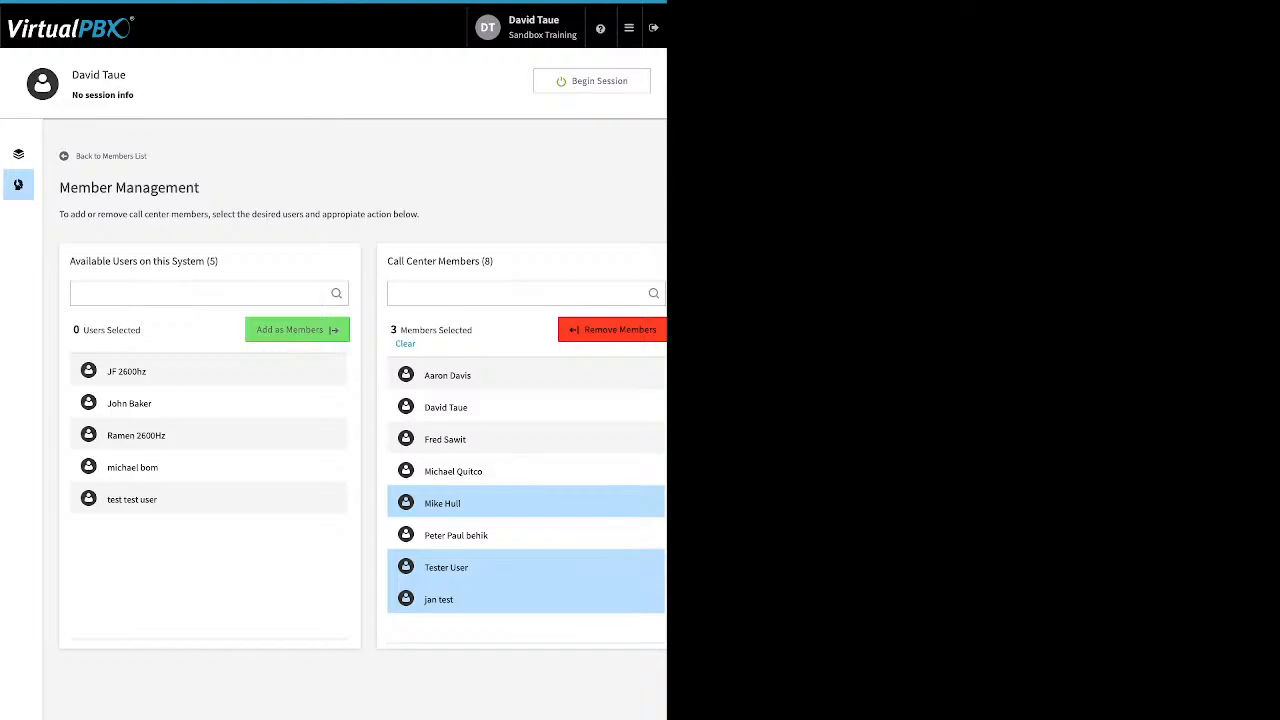
pyautogui.click(612, 329)
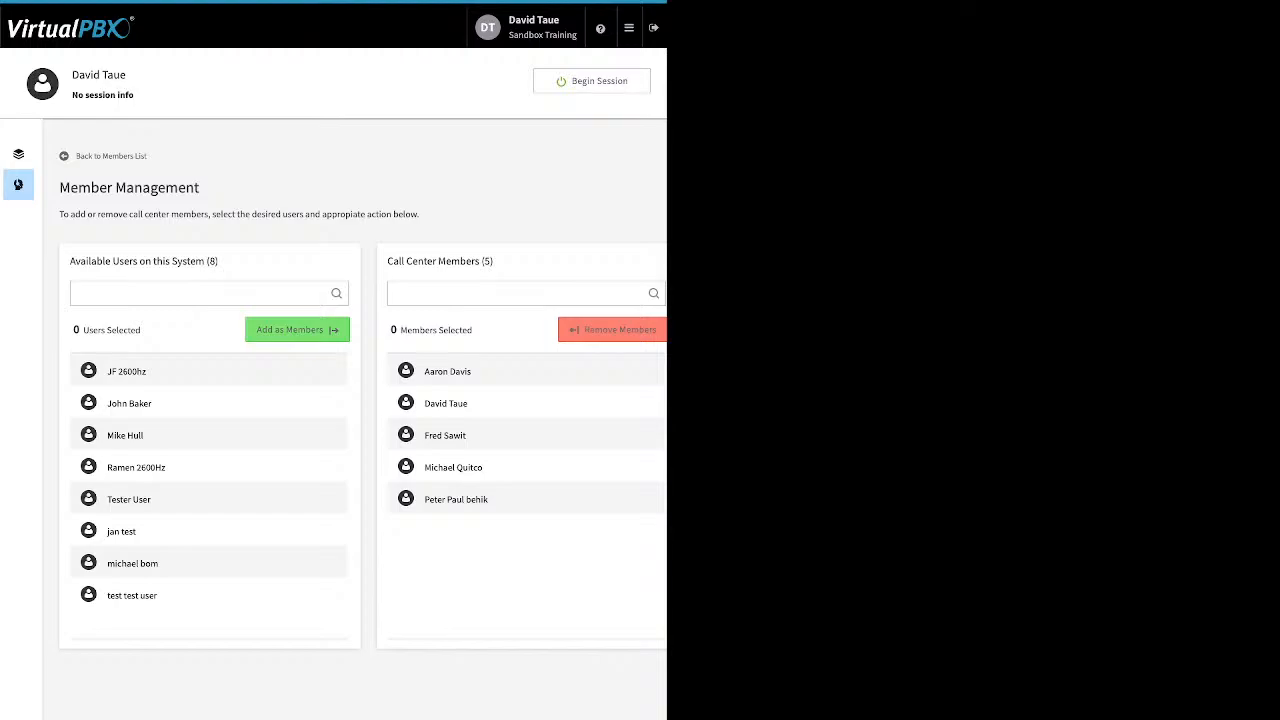
pyautogui.click(18, 153)
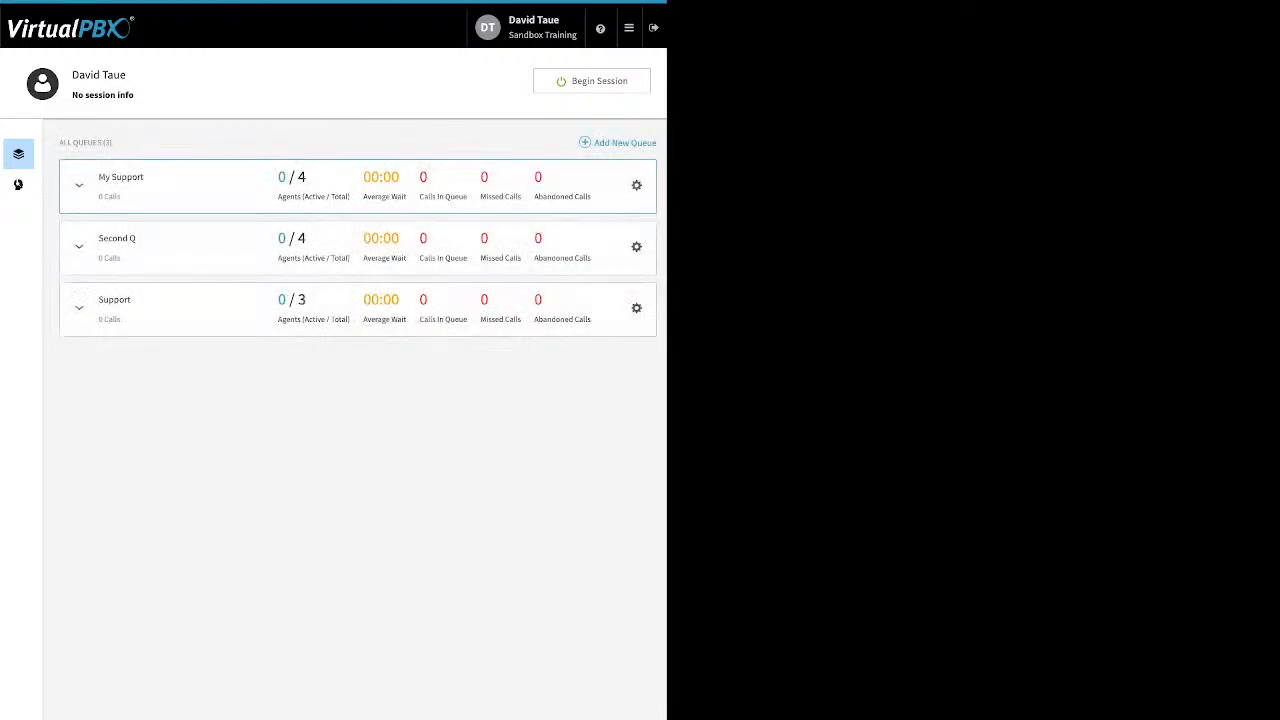
pyautogui.click(79, 186)
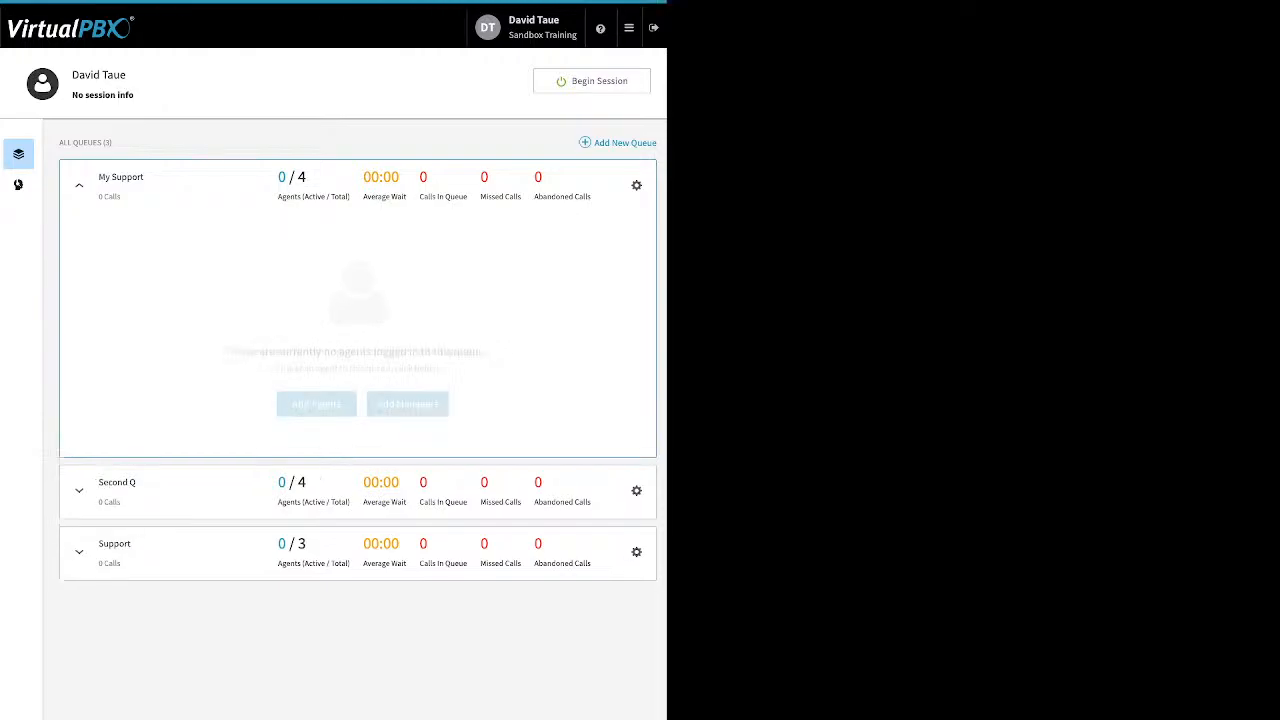
# - Drag the remaining available user into My Support's assigned agents, save, then view its managers
pyautogui.click(316, 403)
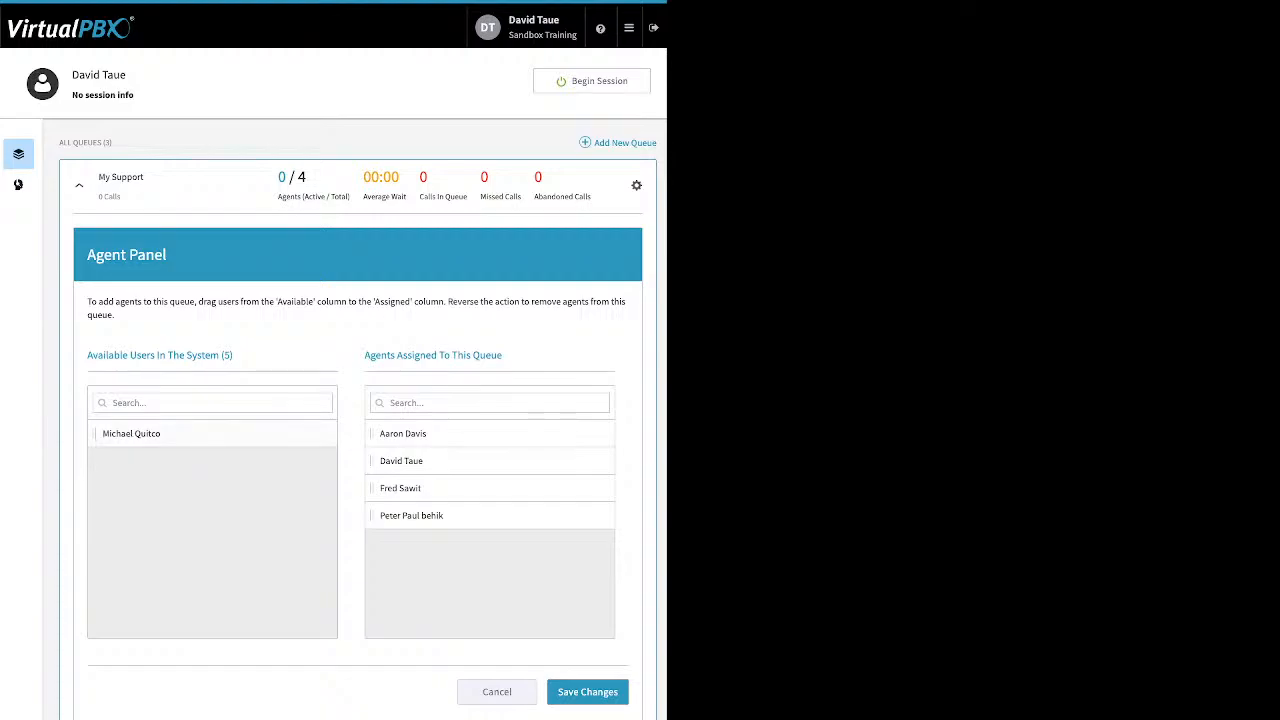
pyautogui.moveTo(131, 433); pyautogui.dragTo(408, 488)
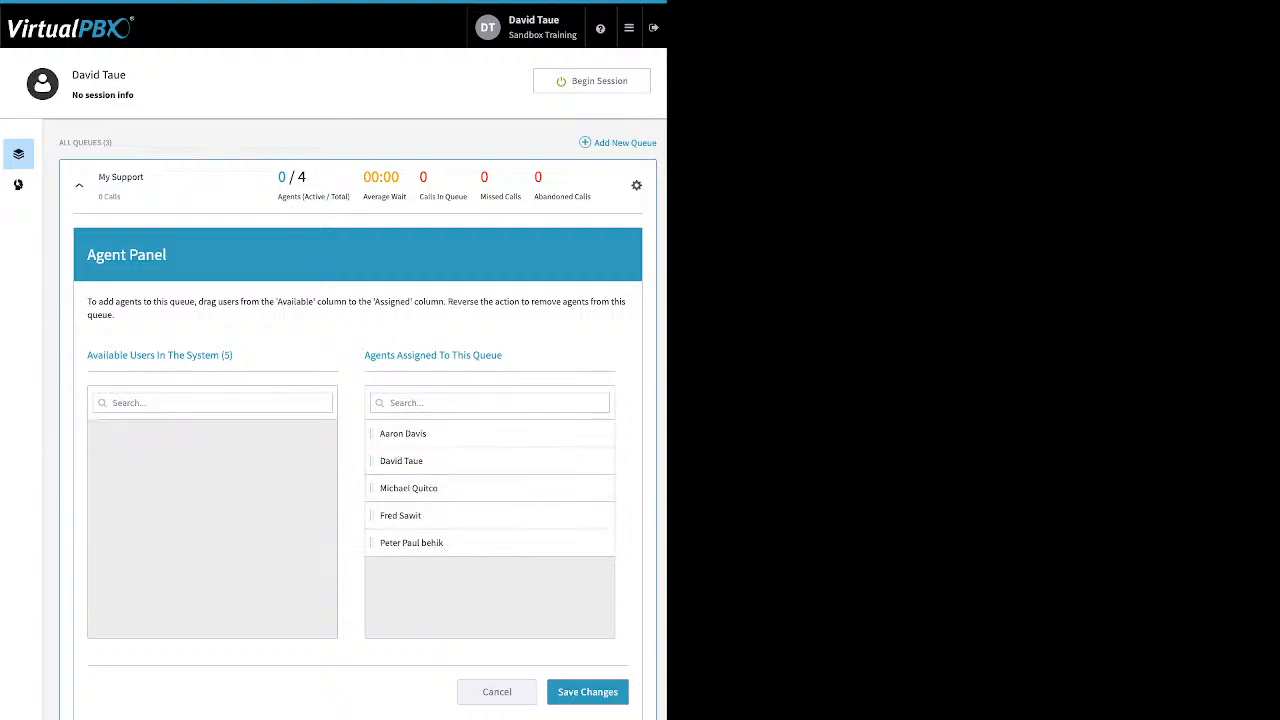
pyautogui.click(588, 692)
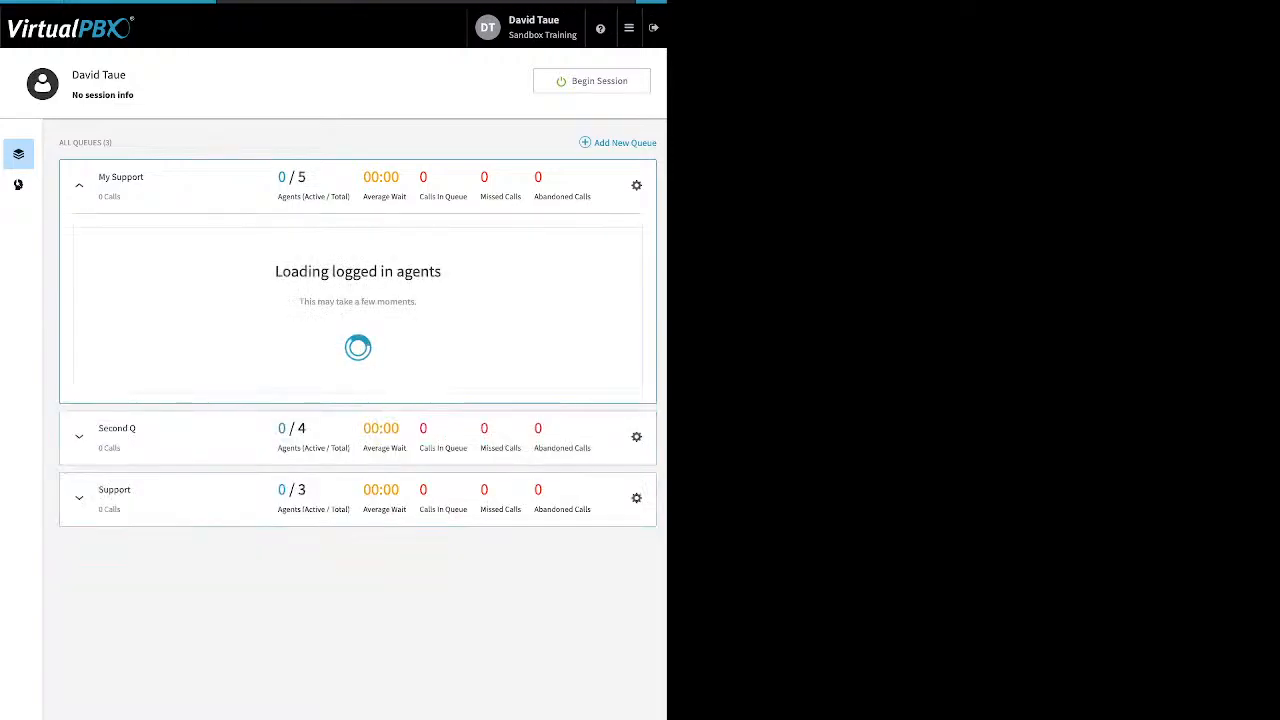
pyautogui.click(407, 403)
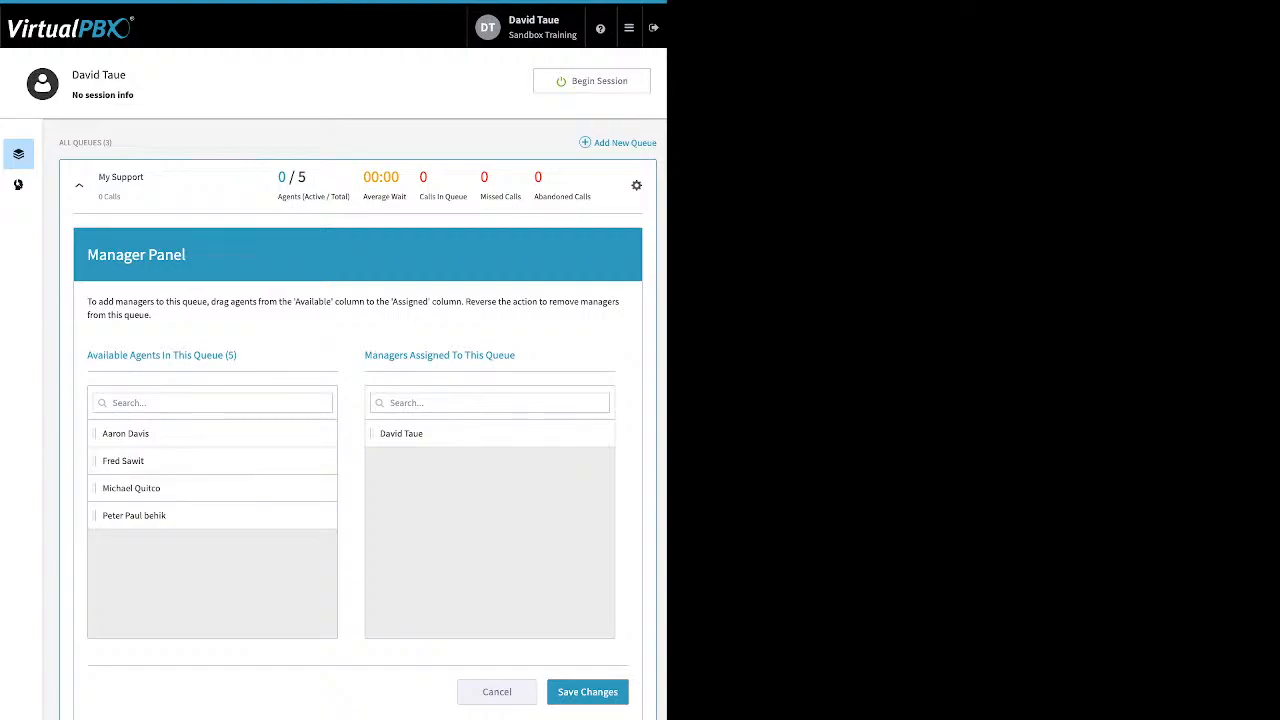
# - Save My Support's manager assignments unchanged and open the navigation menu, staying on ACD Queues
pyautogui.click(588, 692)
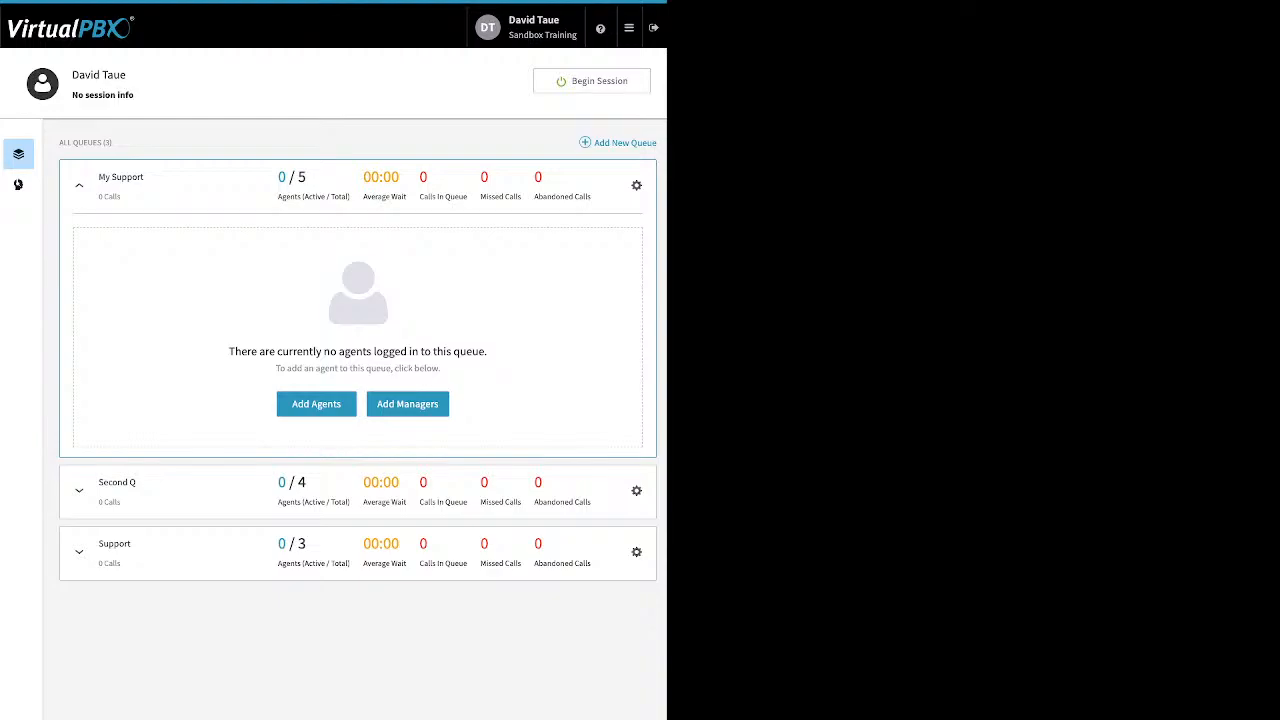
pyautogui.click(629, 28)
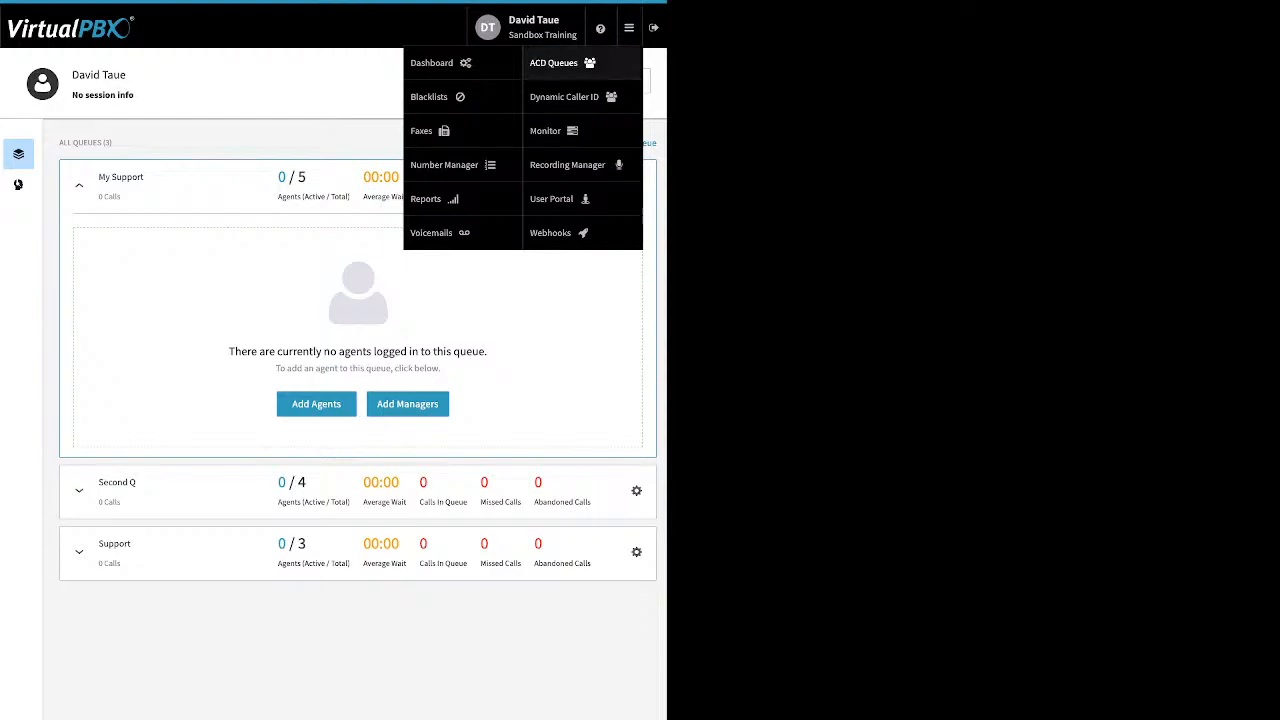
pyautogui.click(554, 63)
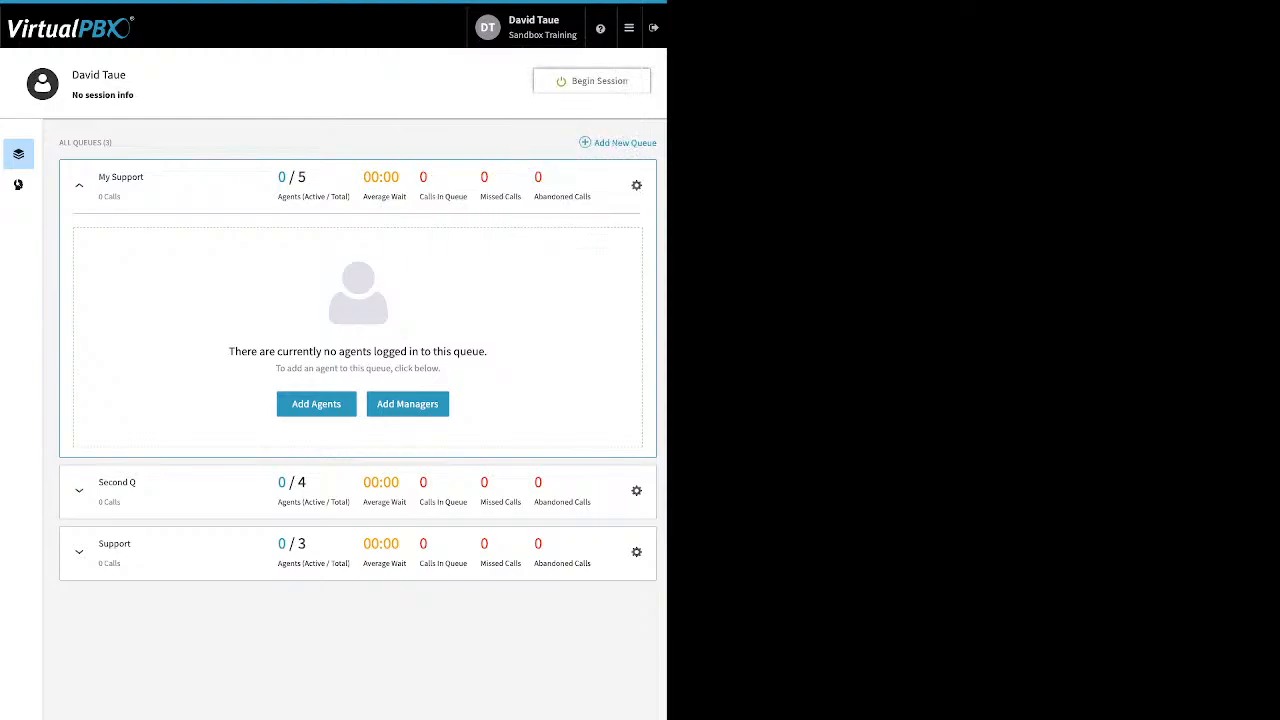
# - Begin an Away-status agent session across all three queues and show answering device settings
pyautogui.click(592, 81)
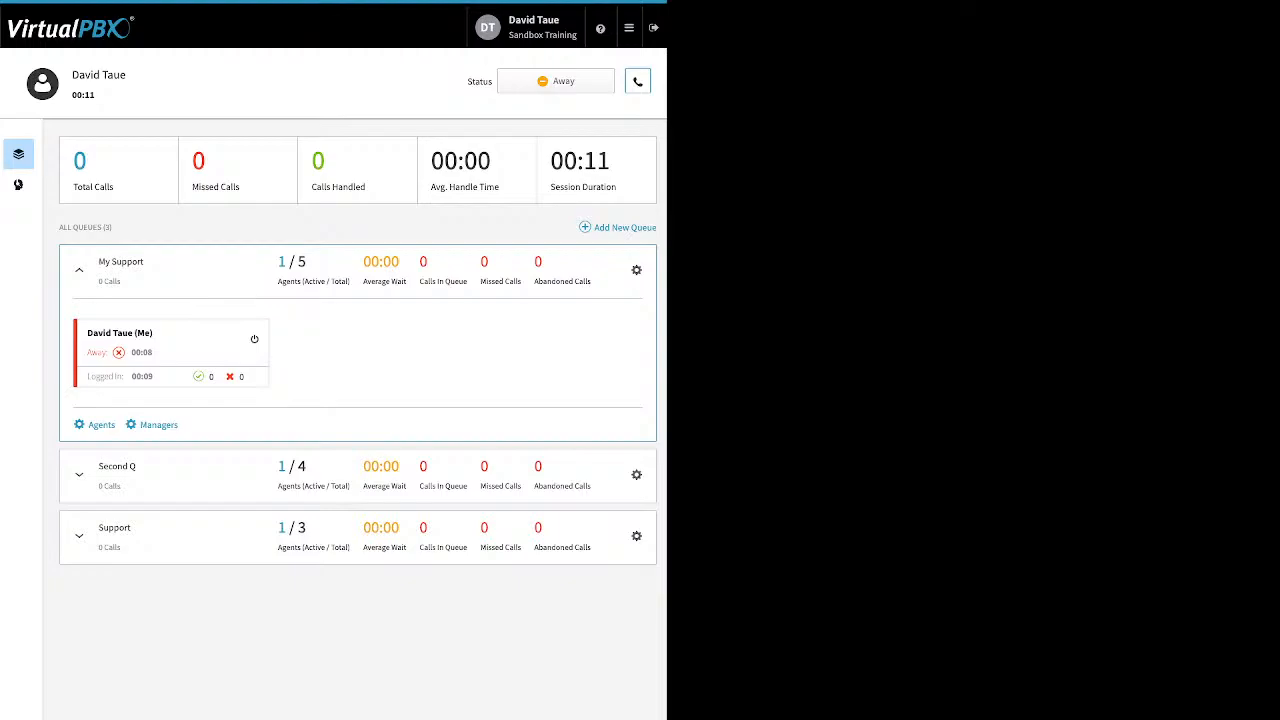
pyautogui.click(637, 81)
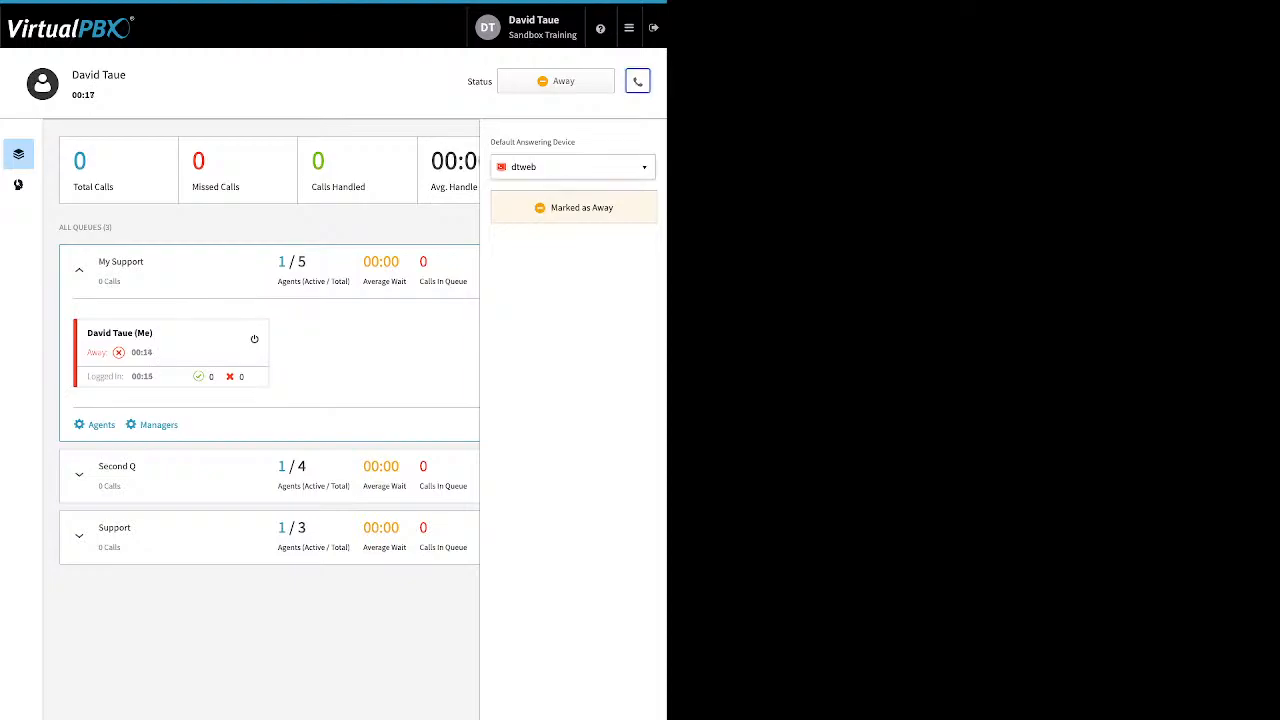
# - Switch the session's default answering device from dtweb to dtsand and close the settings
pyautogui.click(573, 167)
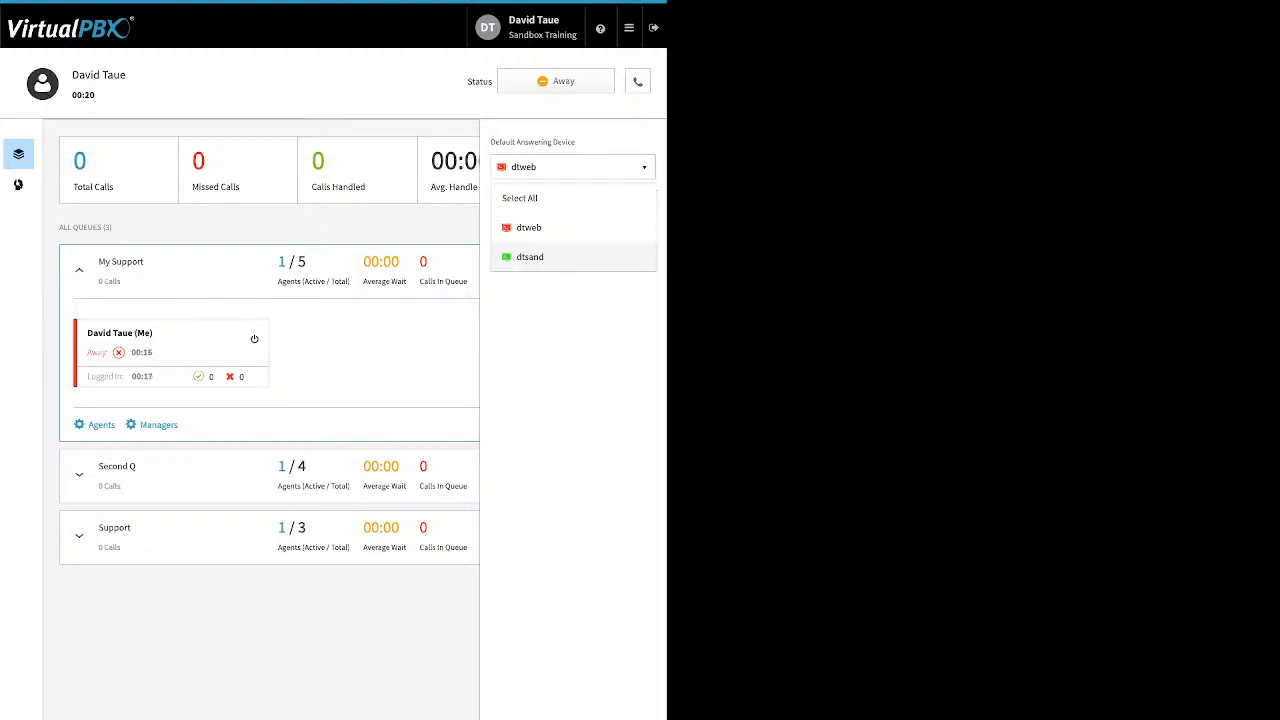
pyautogui.click(530, 257)
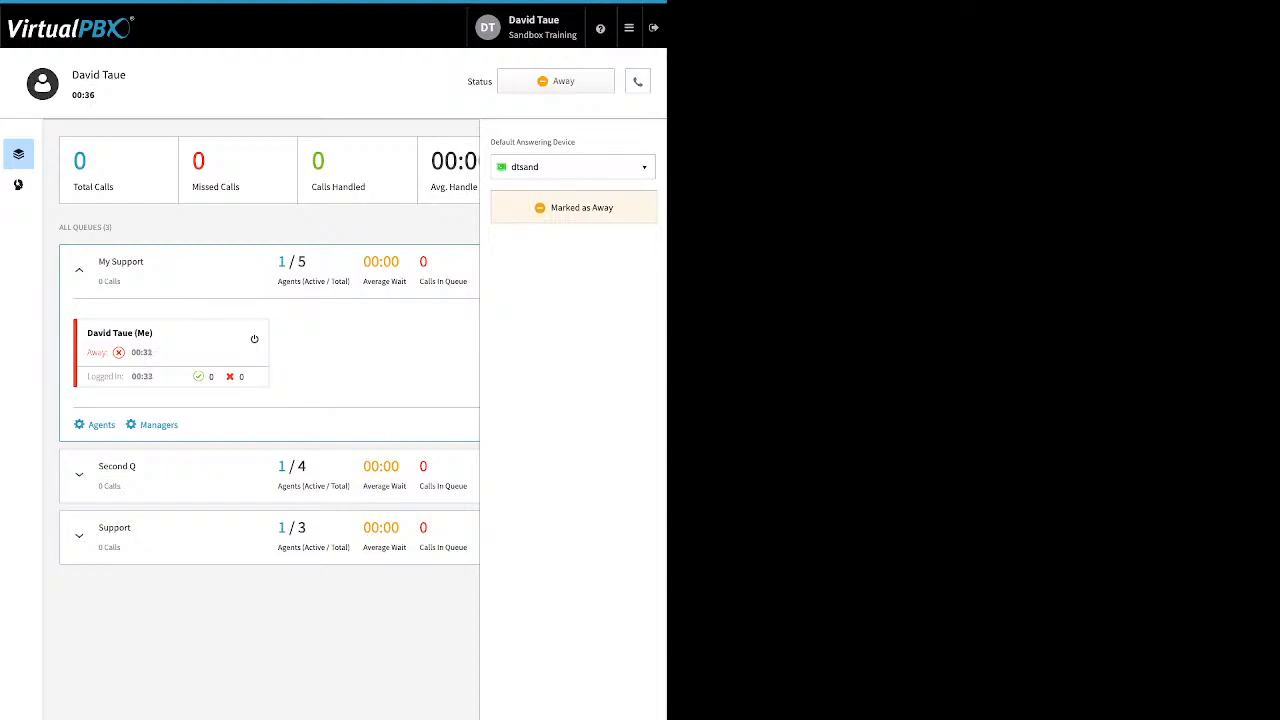
pyautogui.click(637, 81)
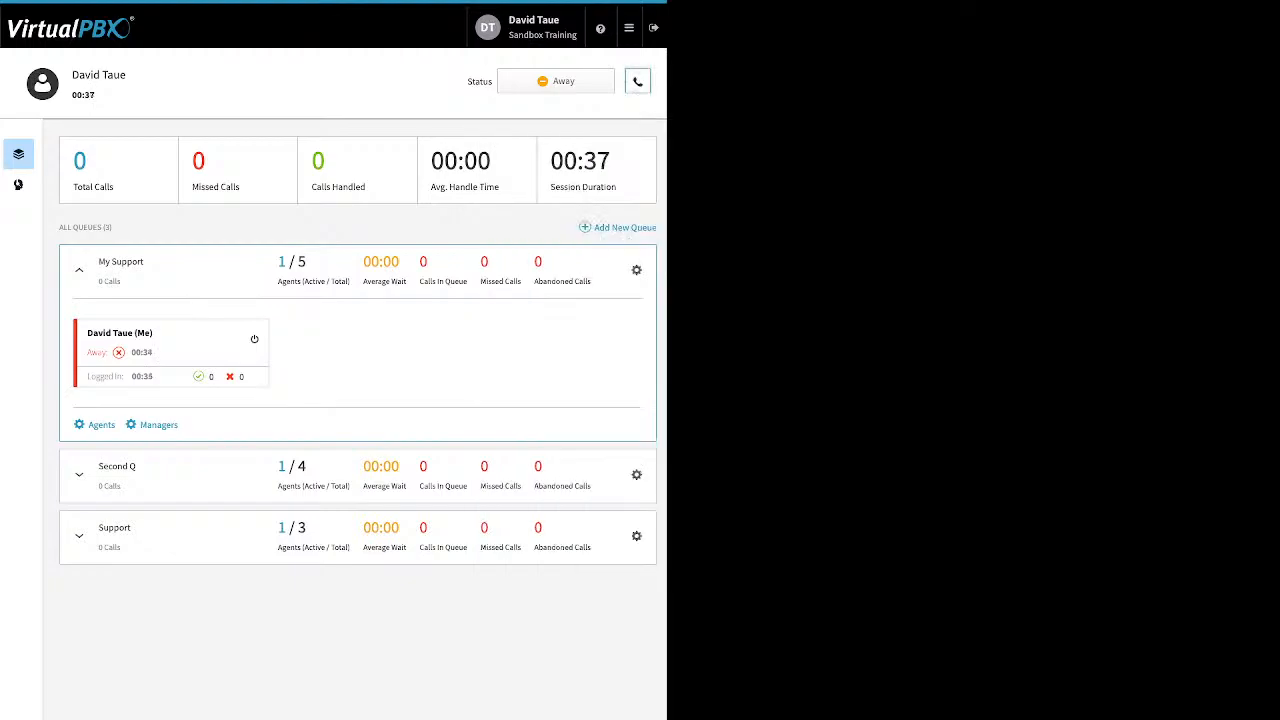
# - Mark the agent Ready in all queues, switch briefly to Away, then back to Ready
pyautogui.click(556, 81)
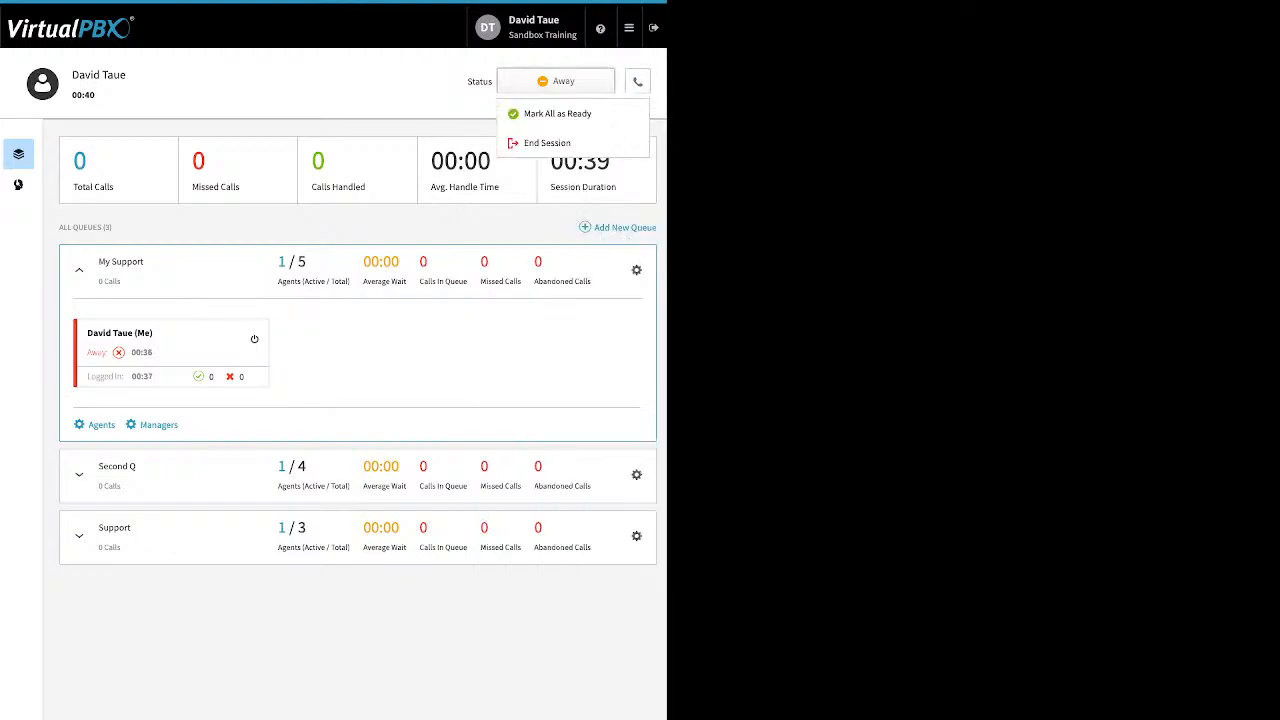
pyautogui.click(557, 113)
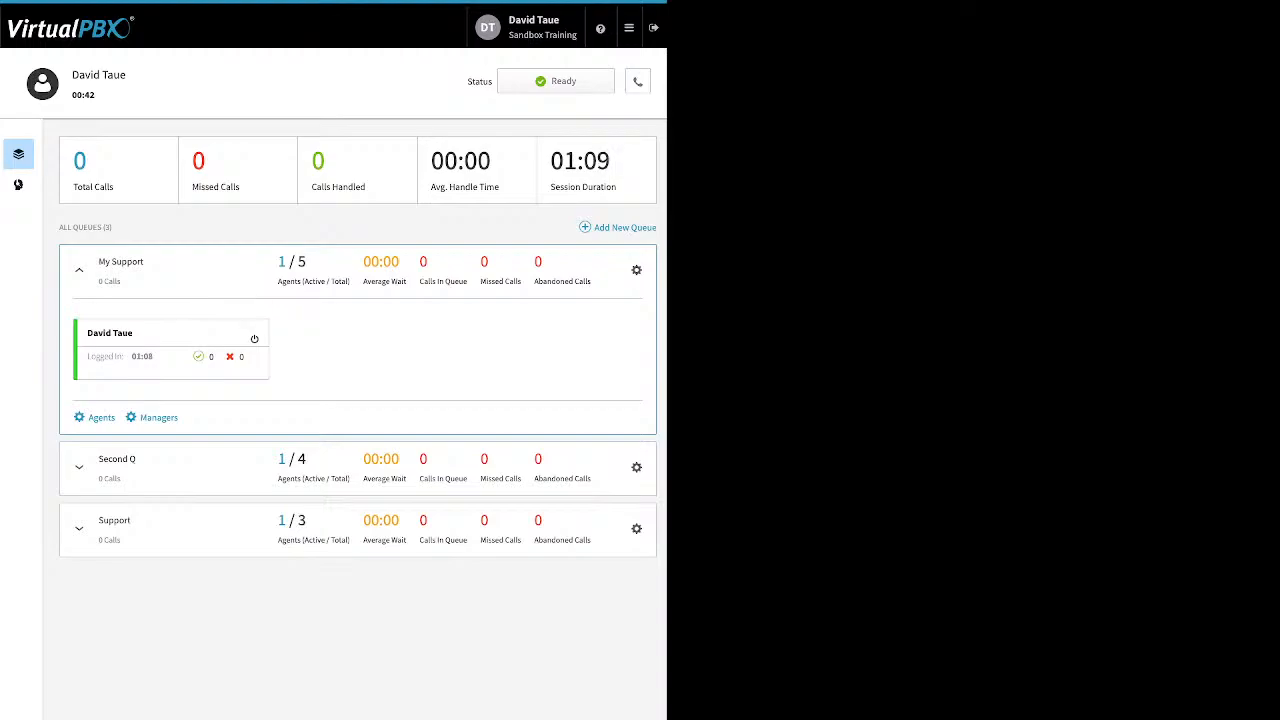
pyautogui.click(556, 81)
pyautogui.click(556, 81)
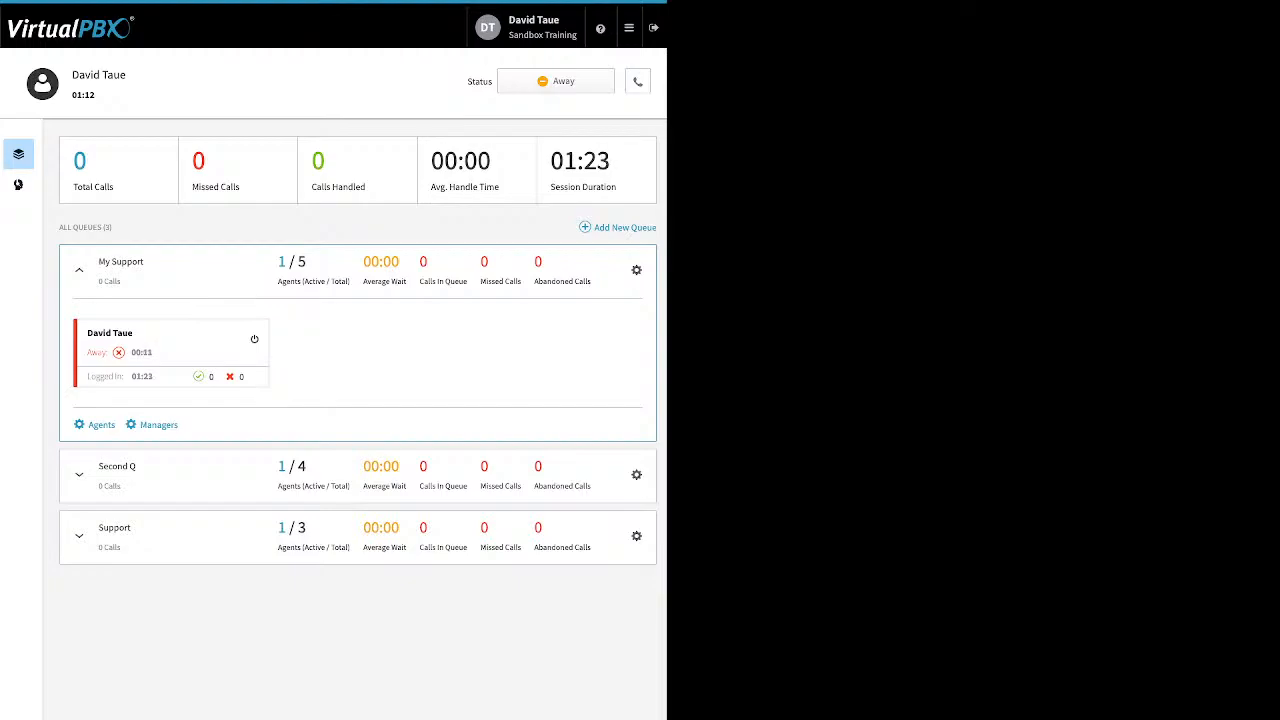
pyautogui.click(556, 81)
pyautogui.click(556, 114)
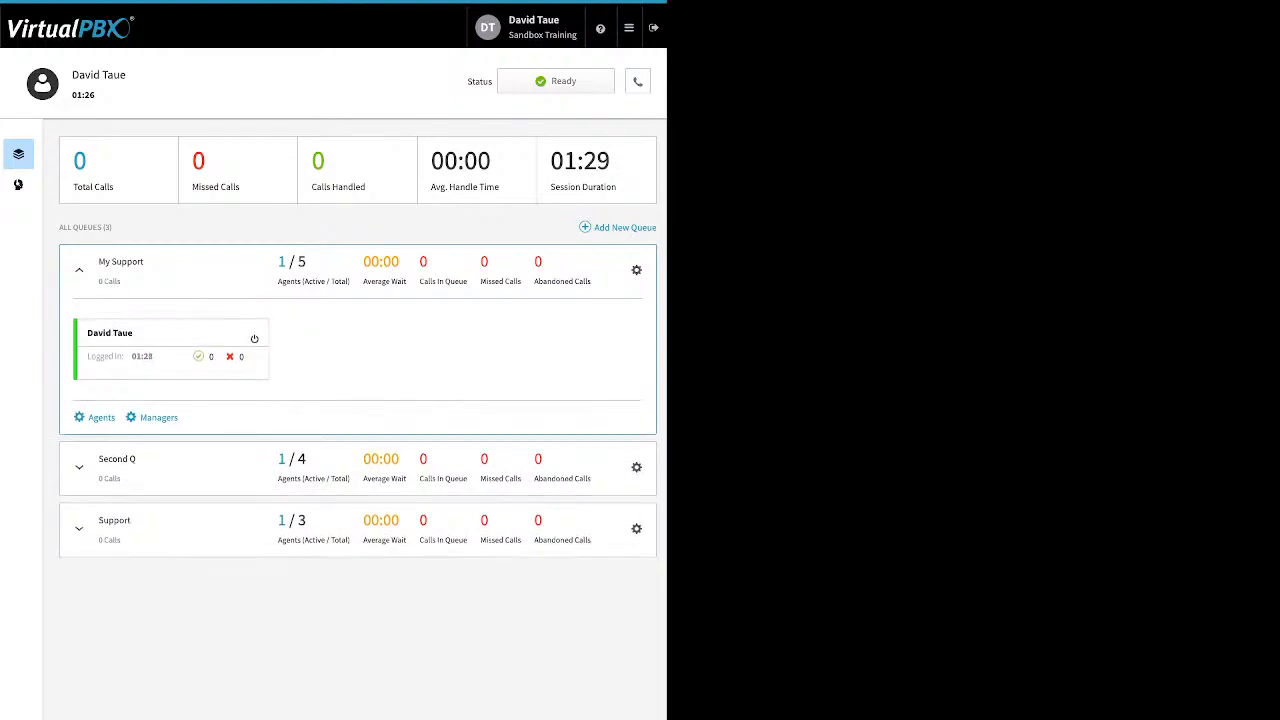
pyautogui.click(556, 81)
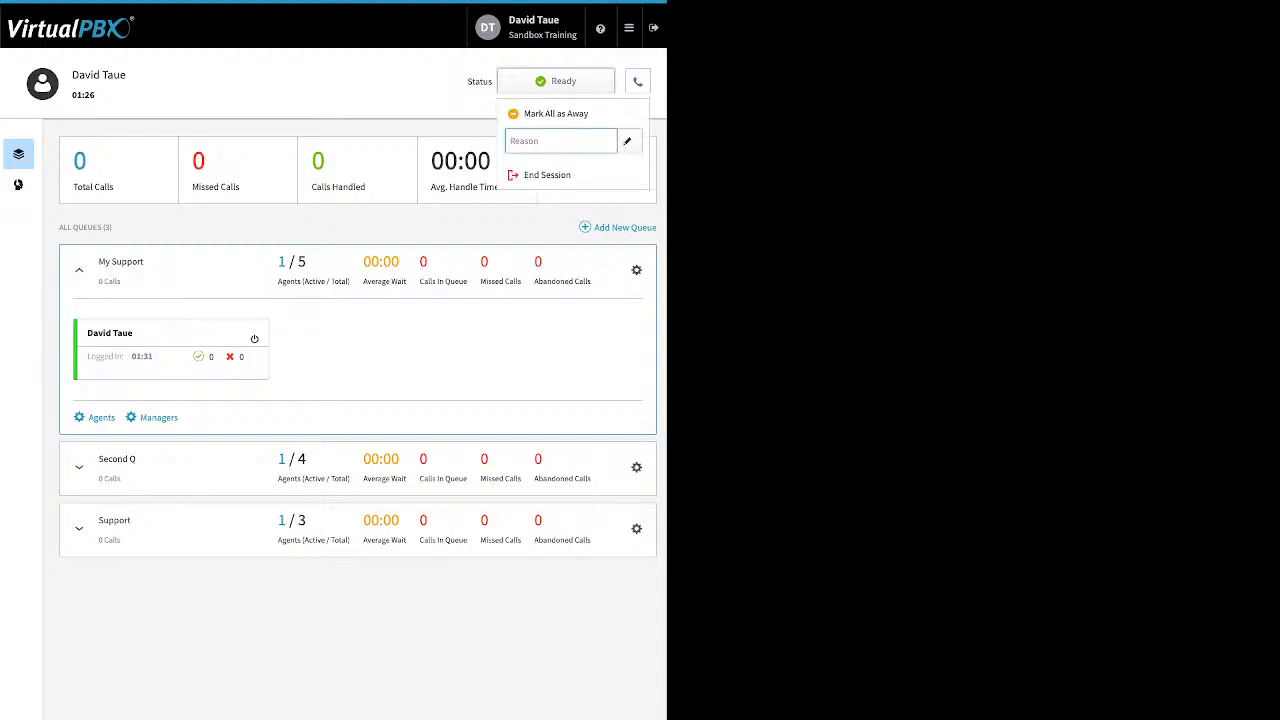
# - End the agent session from the Status dropdown
pyautogui.click(547, 175)
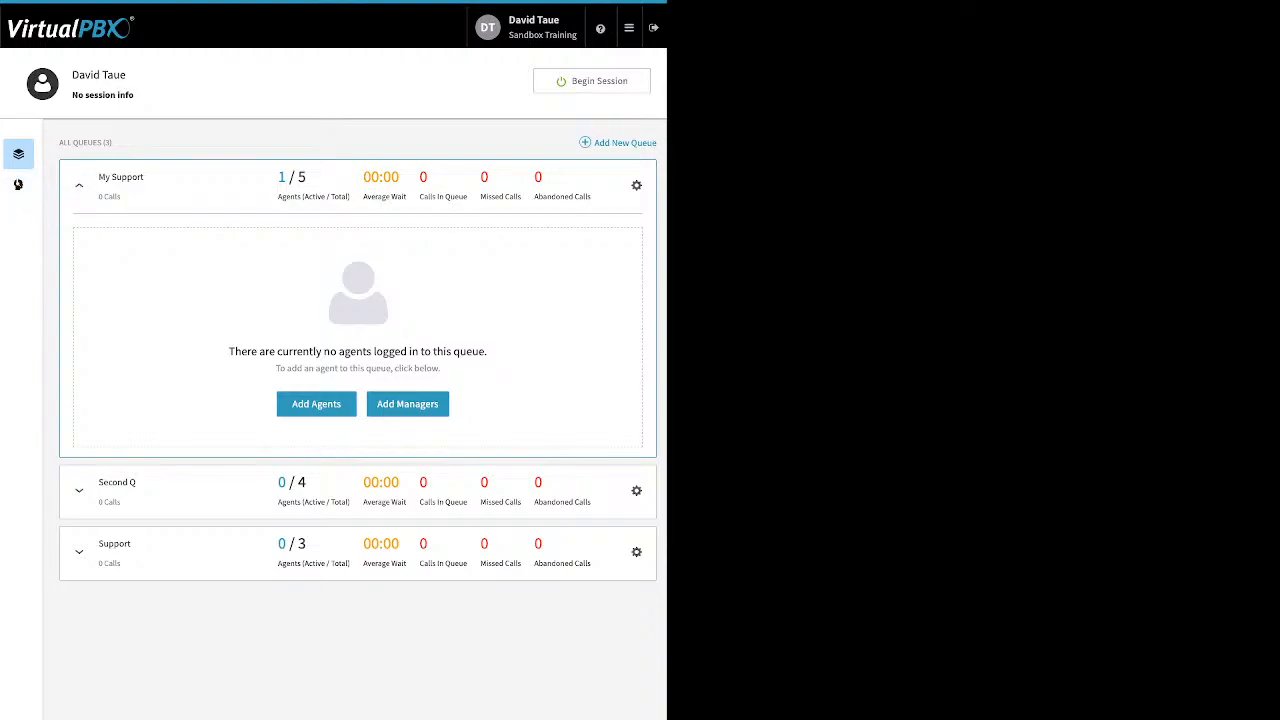
# - Go to Blacklists and open the Edit Blacklist editor for Block list
pyautogui.moveTo(629, 28)
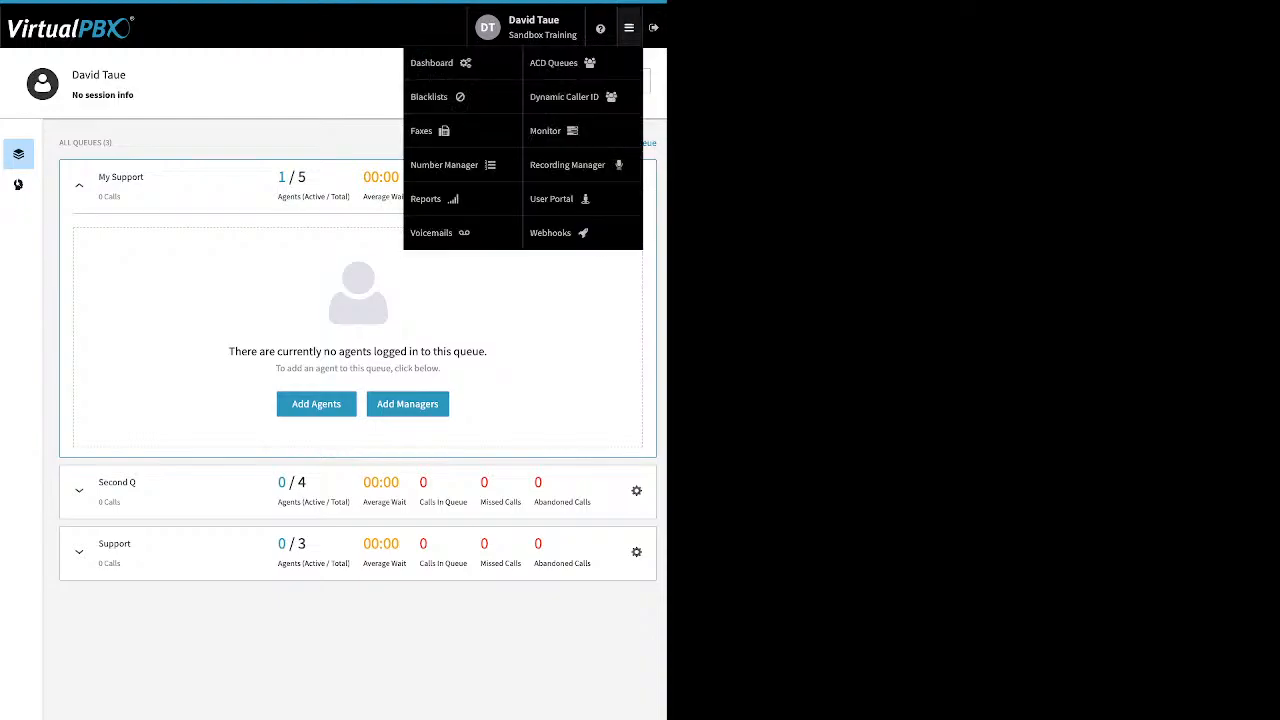
pyautogui.click(430, 96)
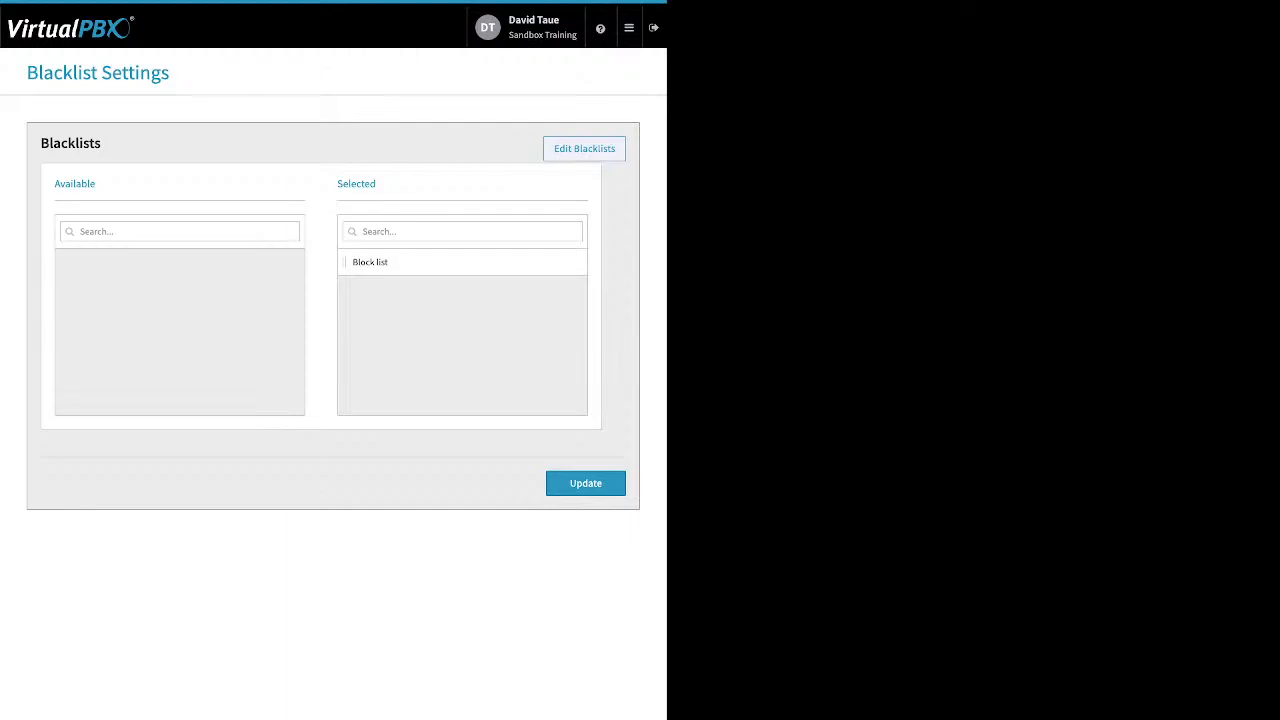
pyautogui.click(584, 149)
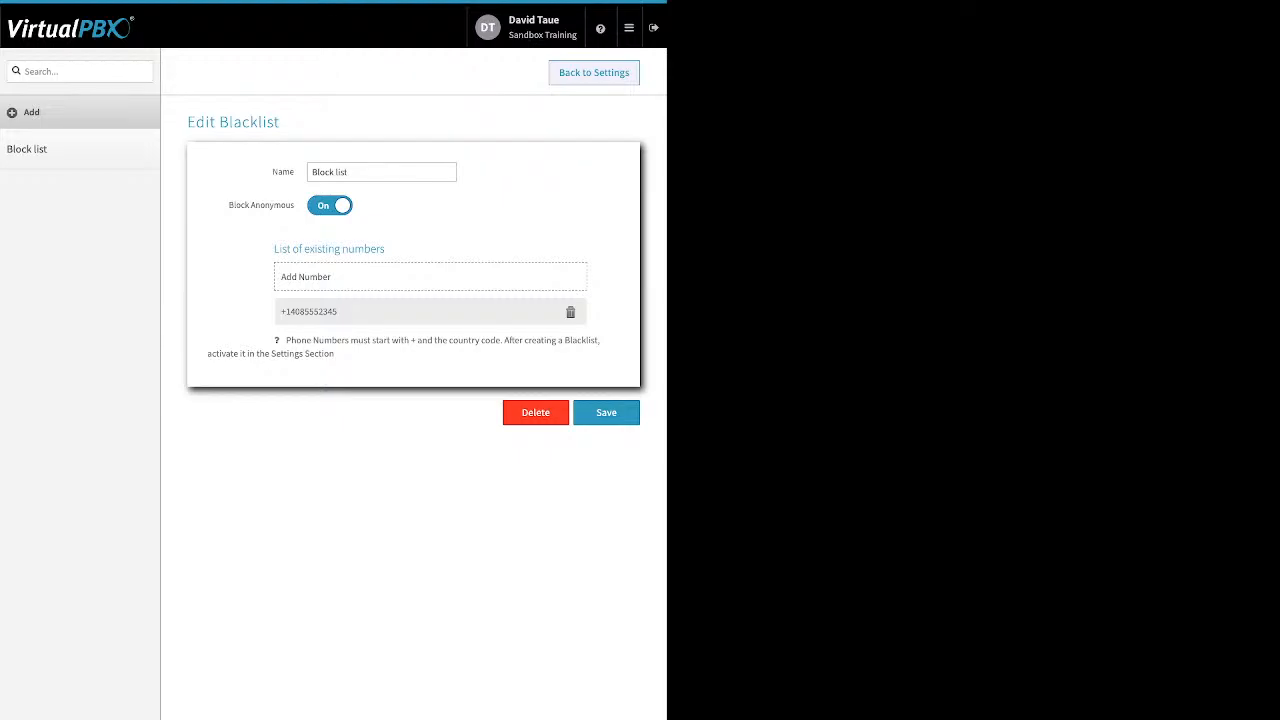
# - Save Block list with Block Anonymous and its one number, returning to Blacklist Settings
pyautogui.click(370, 172)
pyautogui.moveTo(229, 205); pyautogui.dragTo(295, 205)
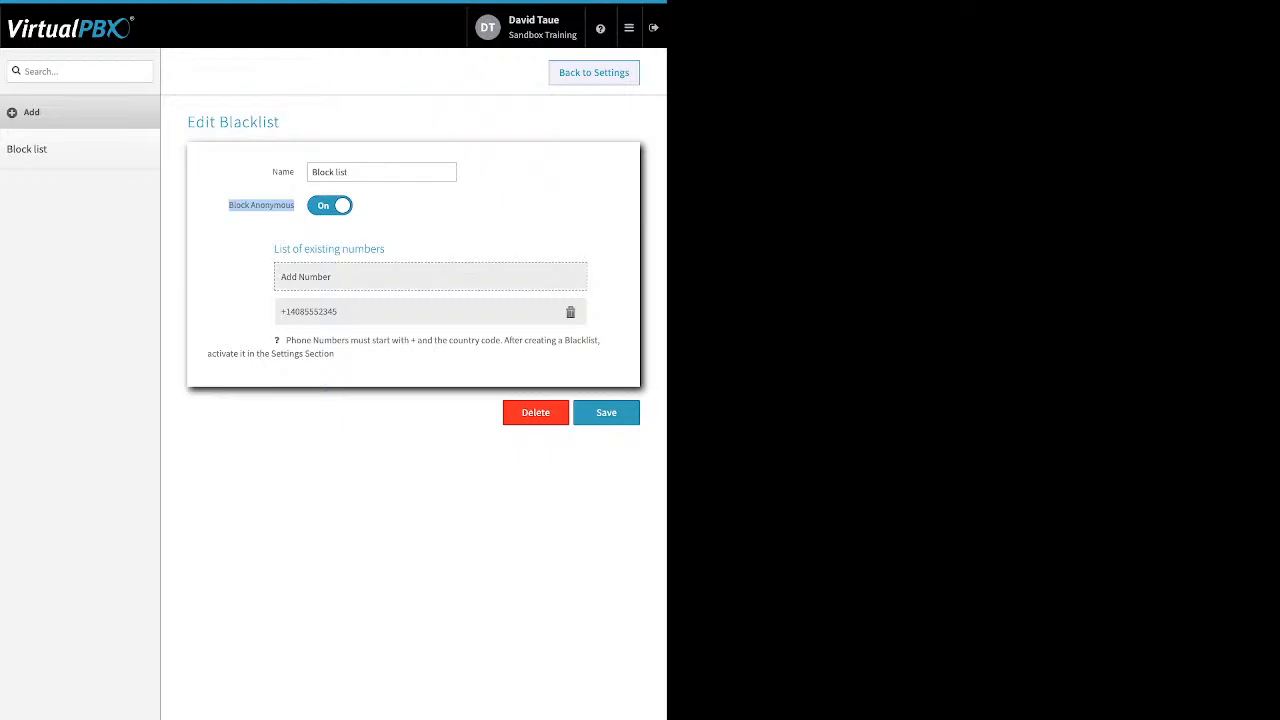
pyautogui.click(340, 277)
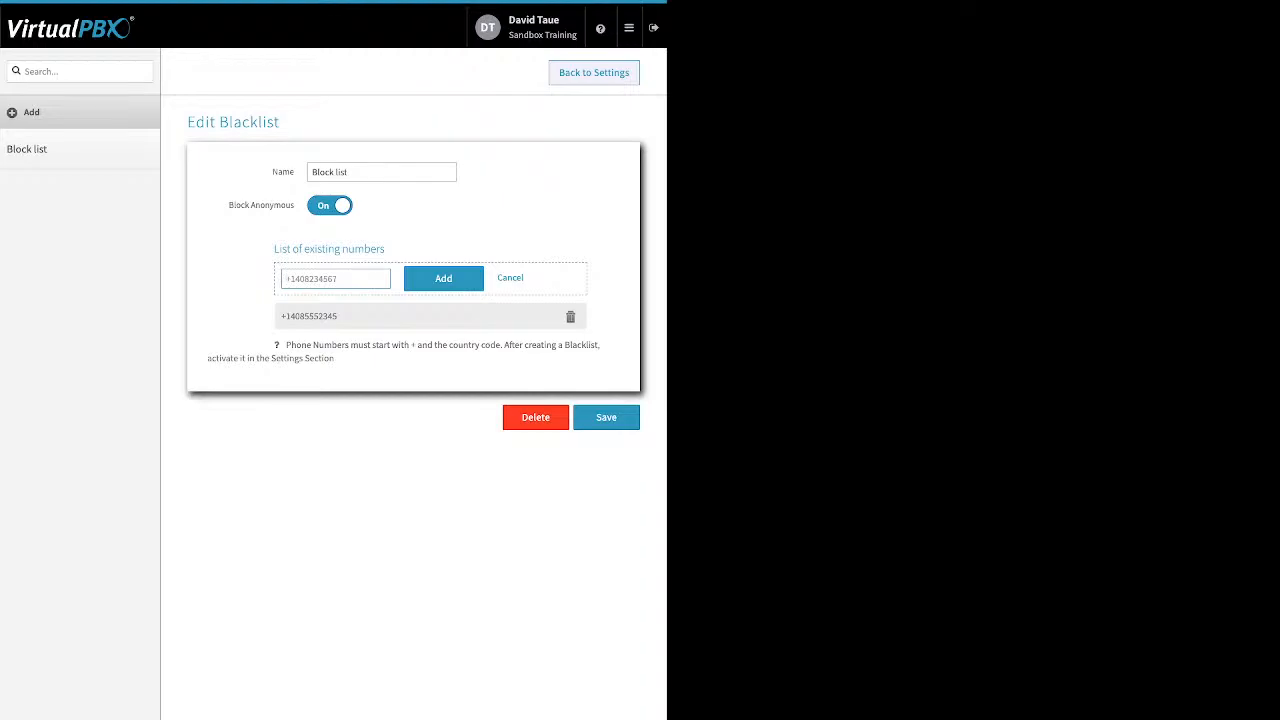
pyautogui.click(606, 417)
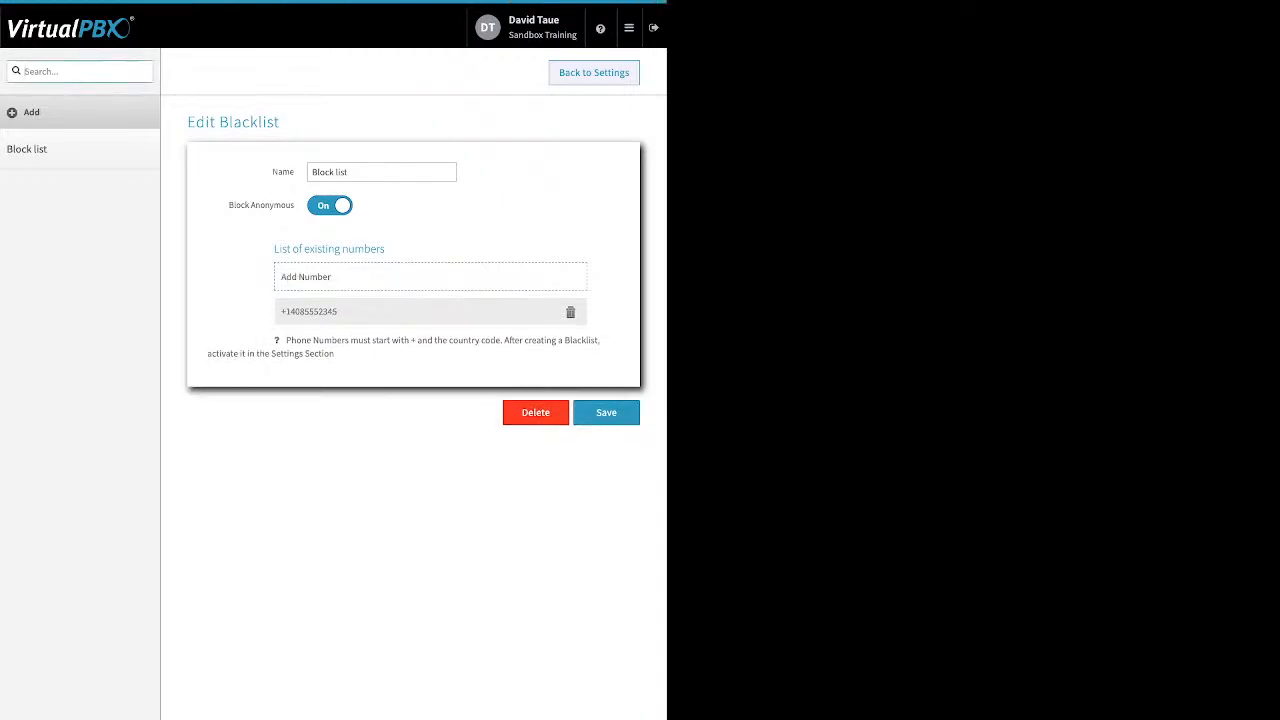
pyautogui.click(594, 73)
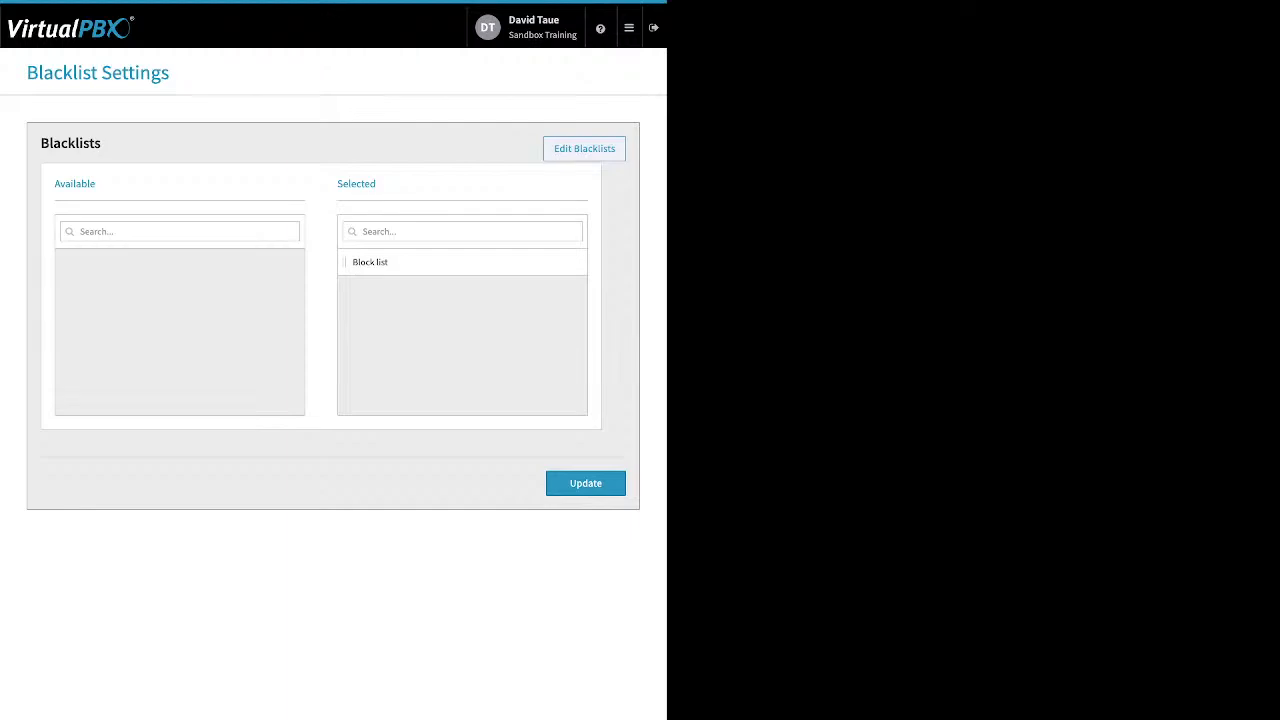
pyautogui.moveTo(377, 184); pyautogui.dragTo(336, 184)
# - Update the blacklist settings with Block list selected, then open Dynamic Caller ID rules
pyautogui.click(586, 483)
pyautogui.moveTo(629, 28)
pyautogui.click(573, 97)
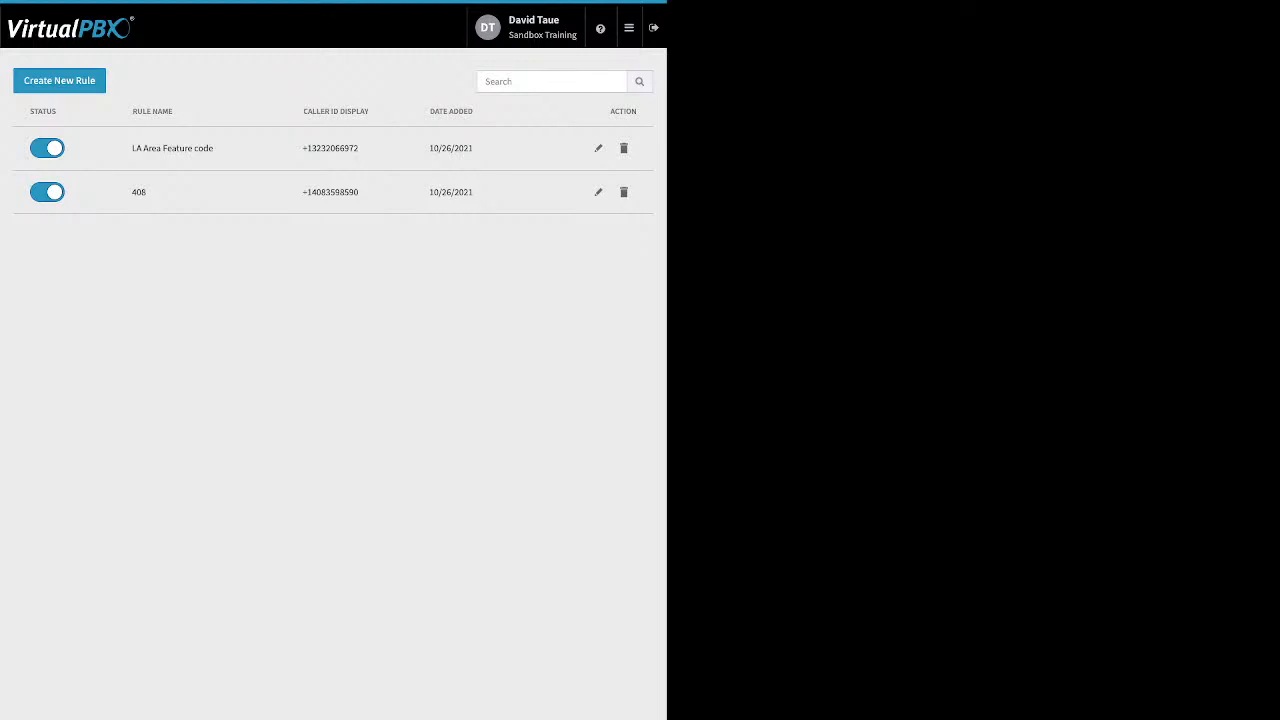
# - Inspect the 408 rule's area code and caller ID fields, then cancel without changes
pyautogui.click(598, 192)
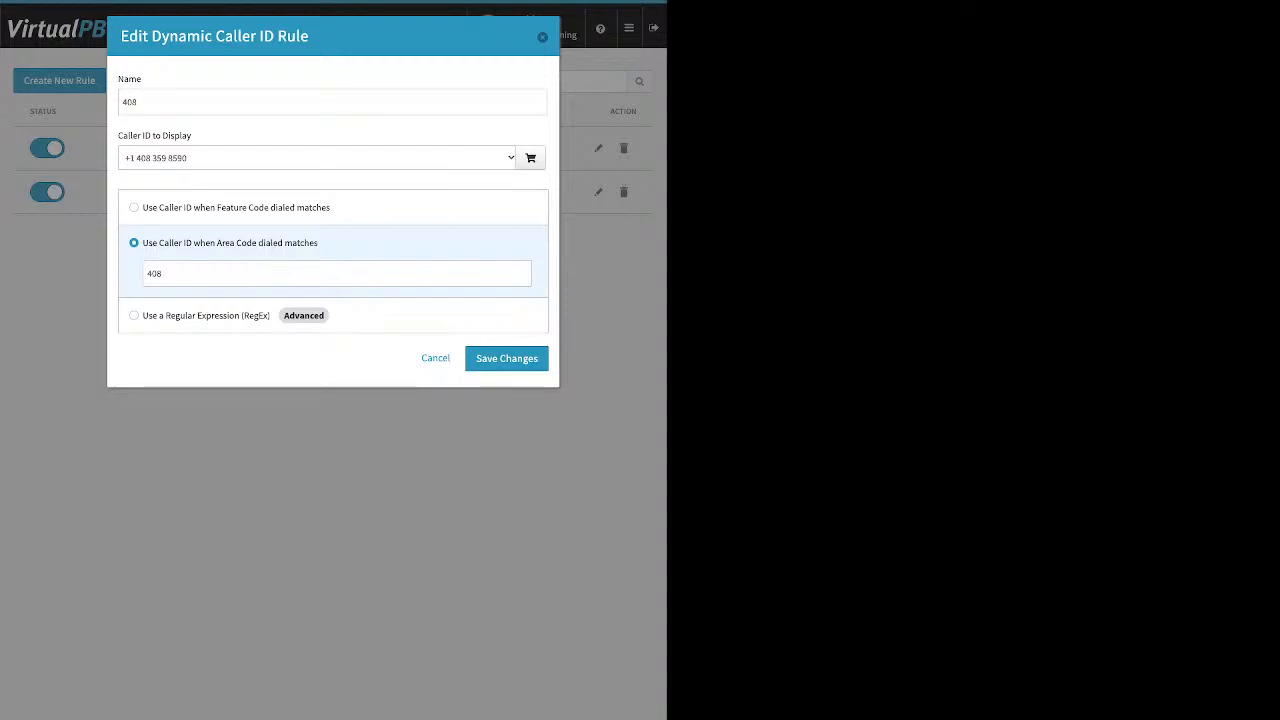
pyautogui.click(163, 273)
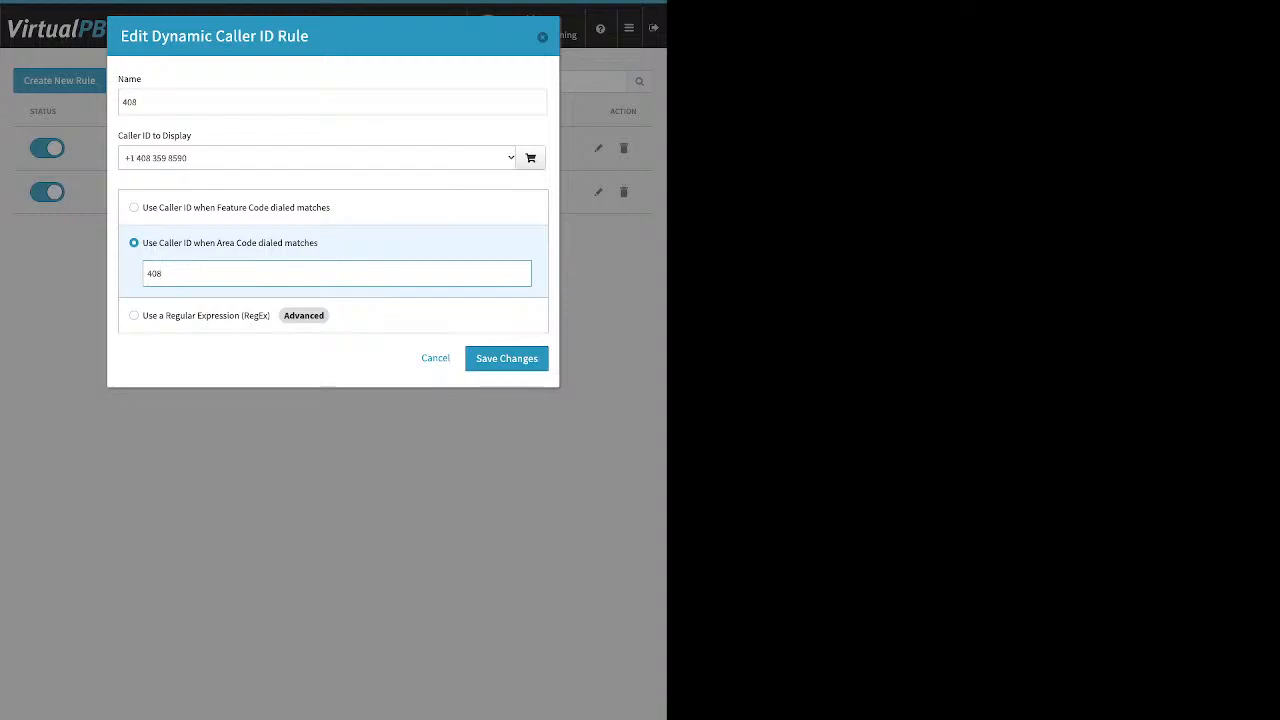
pyautogui.click(300, 358)
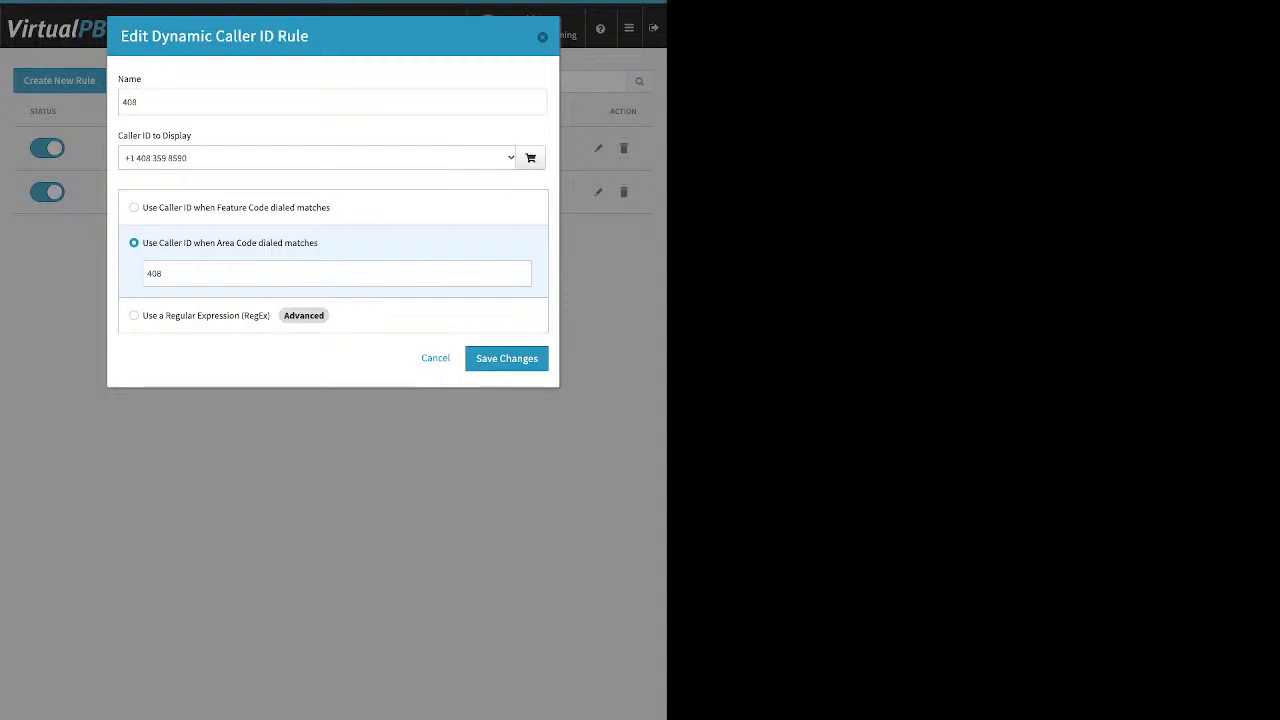
pyautogui.click(317, 158)
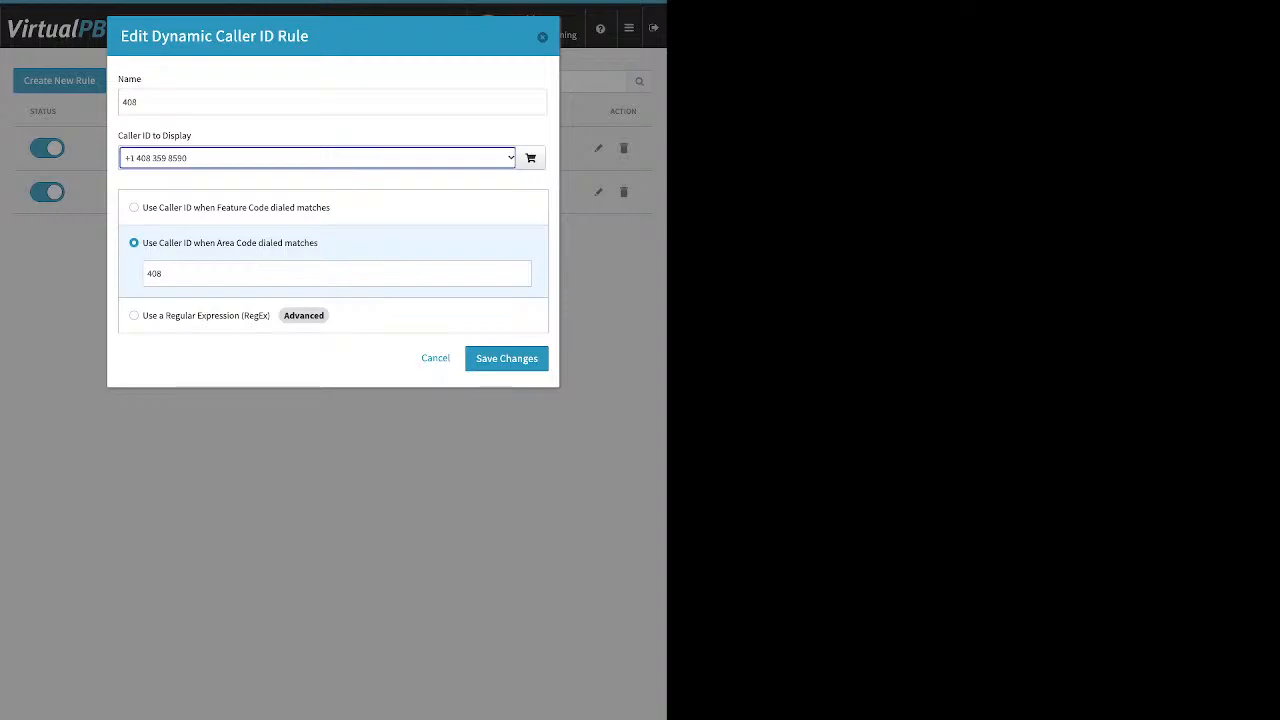
pyautogui.click(435, 358)
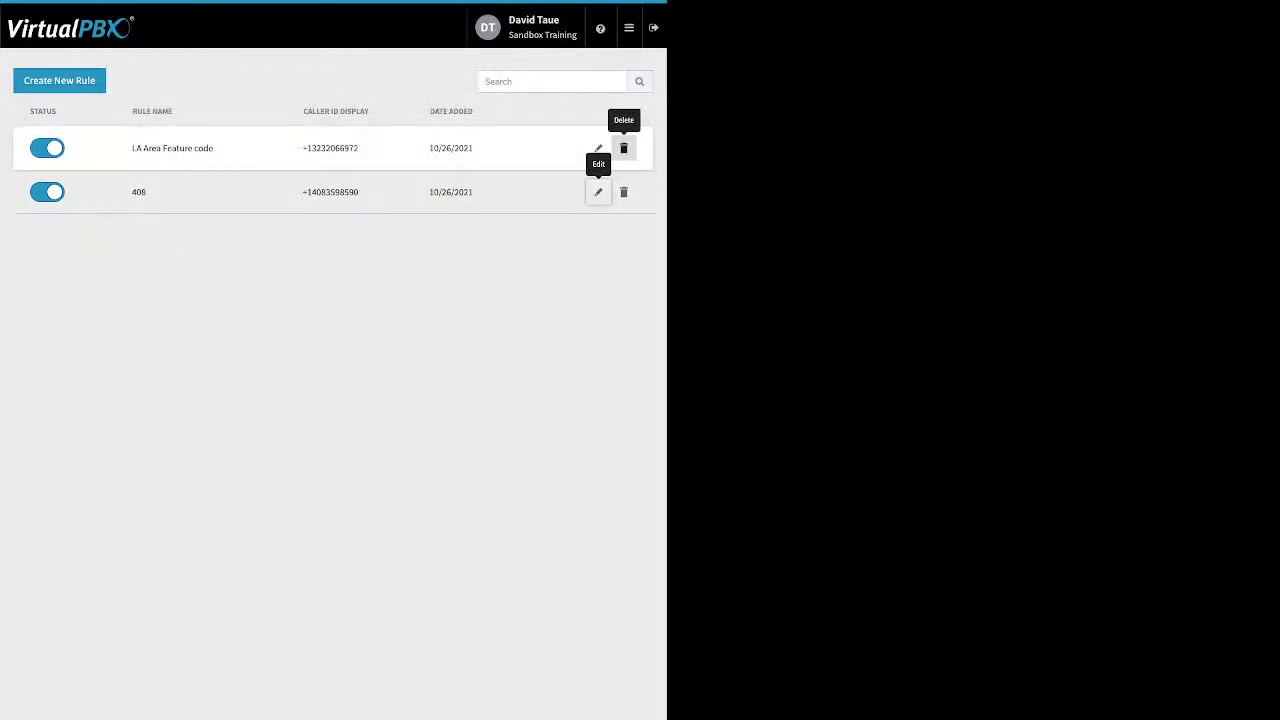
pyautogui.click(598, 148)
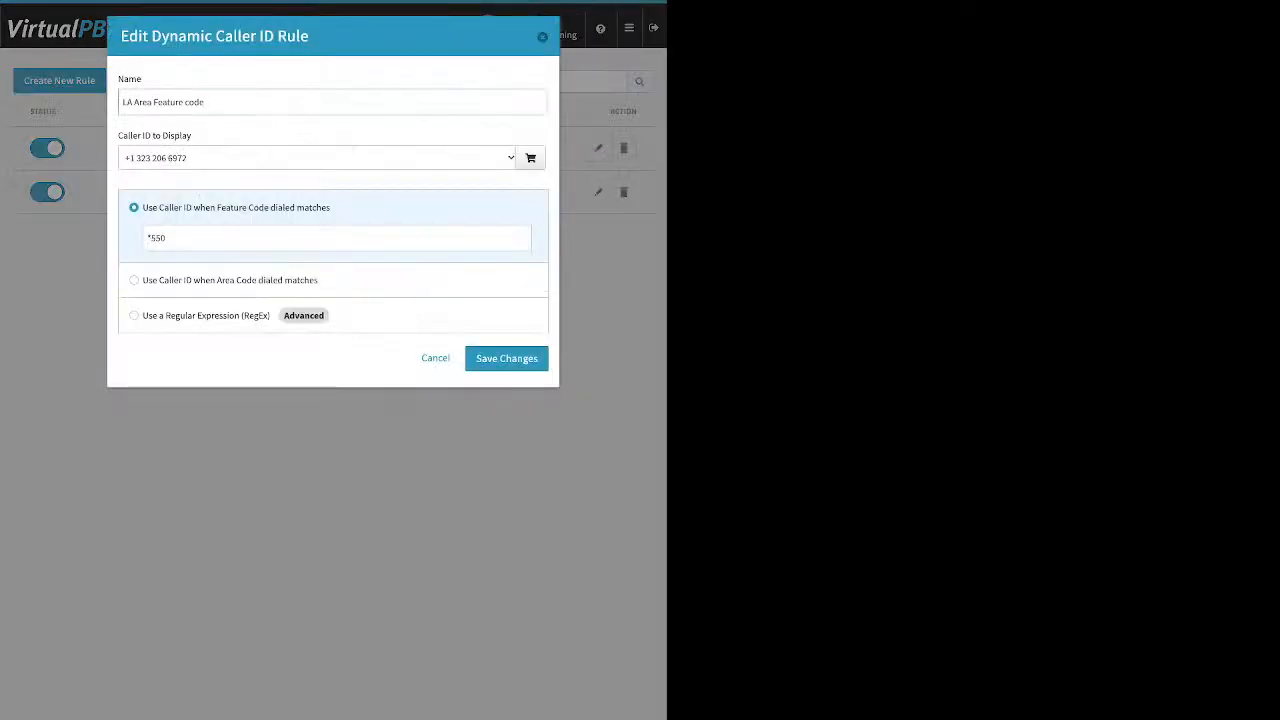
pyautogui.moveTo(168, 238); pyautogui.dragTo(146, 238)
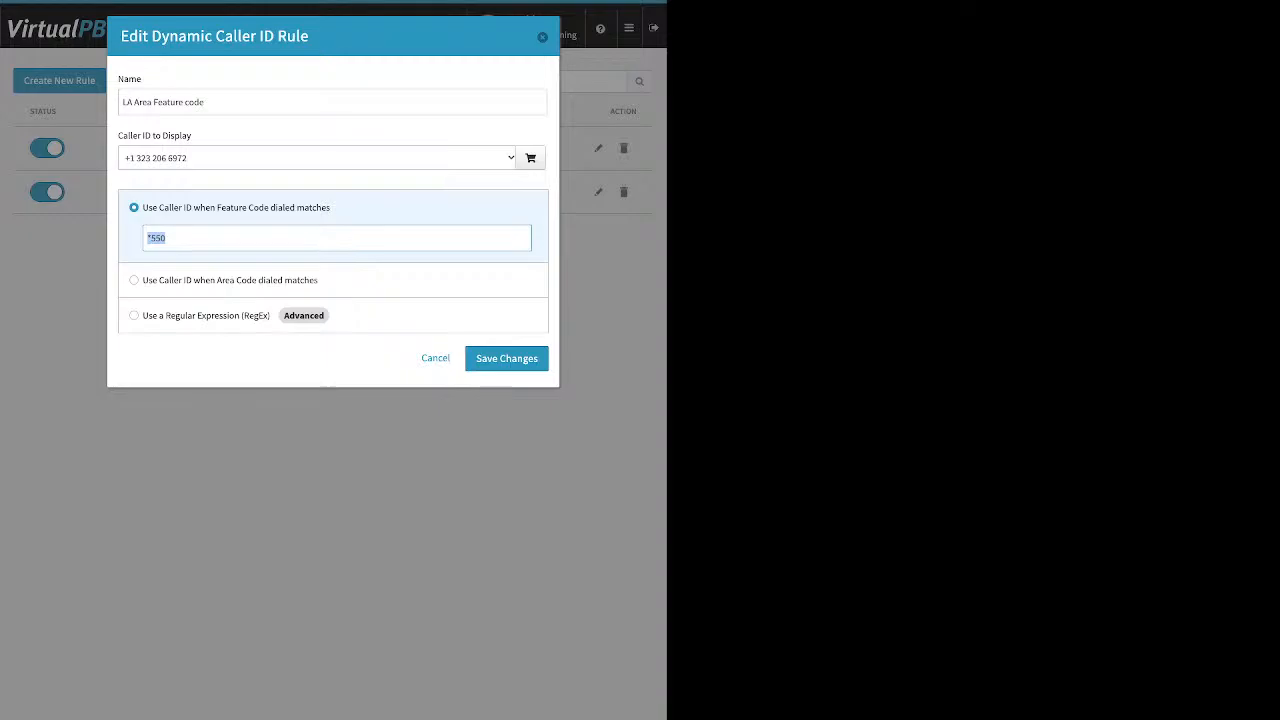
pyautogui.click(220, 238)
pyautogui.click(317, 158)
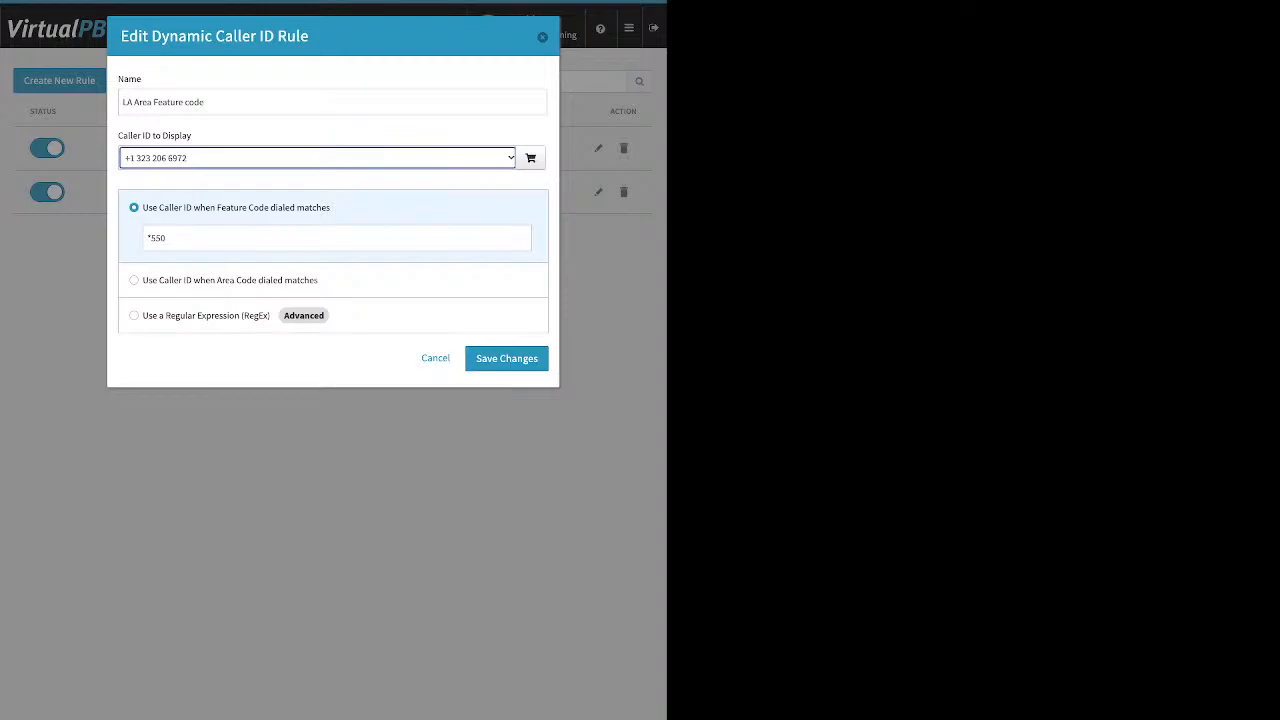
pyautogui.click(542, 37)
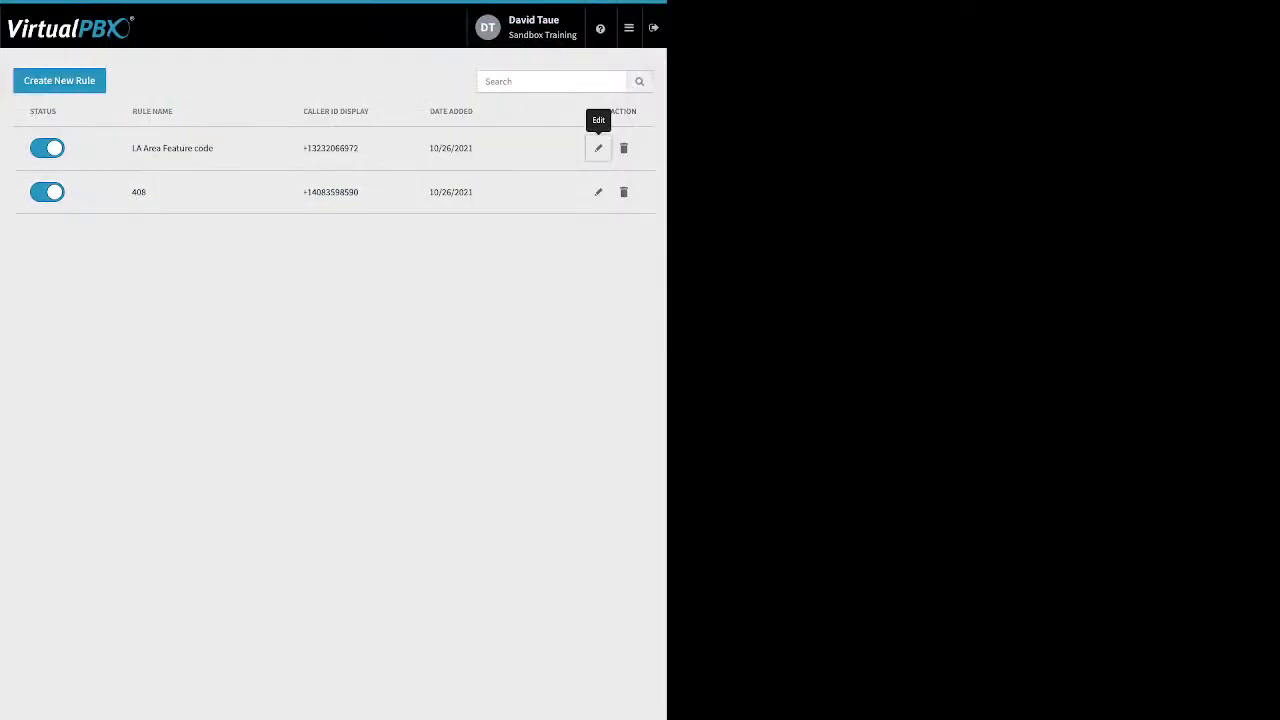
pyautogui.moveTo(629, 28)
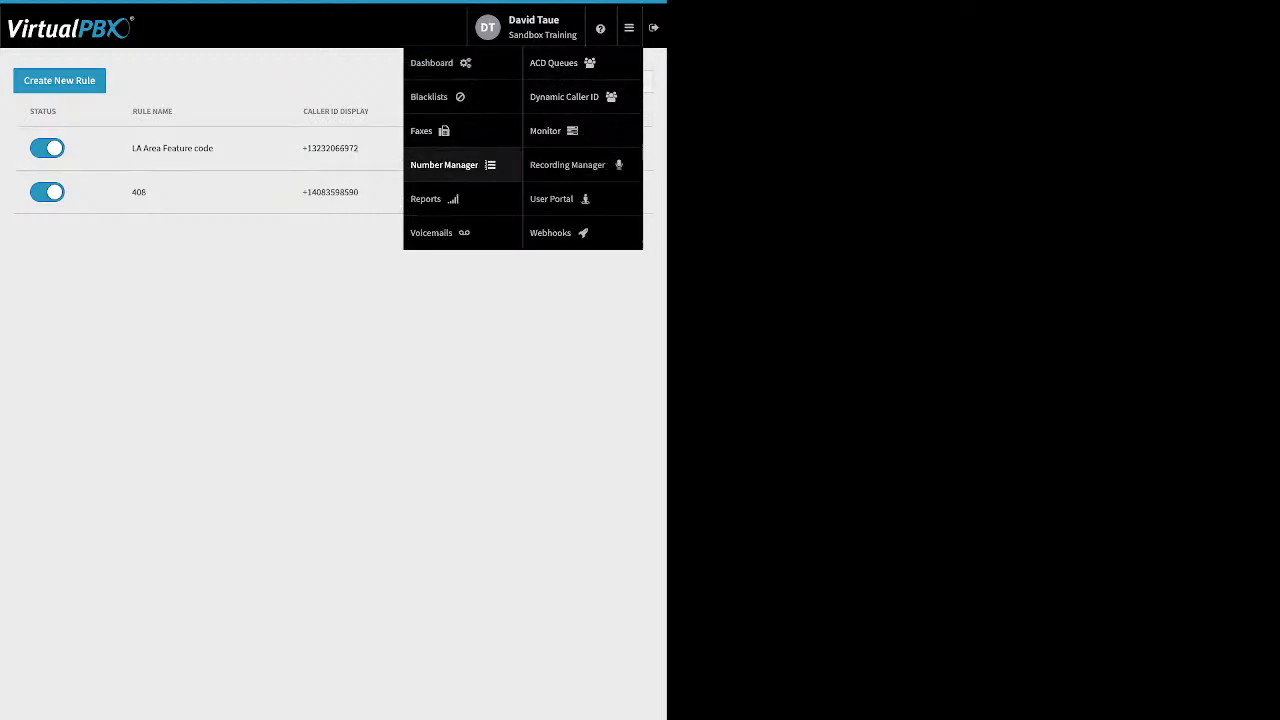
# - Browse inbound faxes, ending on Sandbox Training's Main Faxbox, then switch to Outbound faxes
pyautogui.click(422, 131)
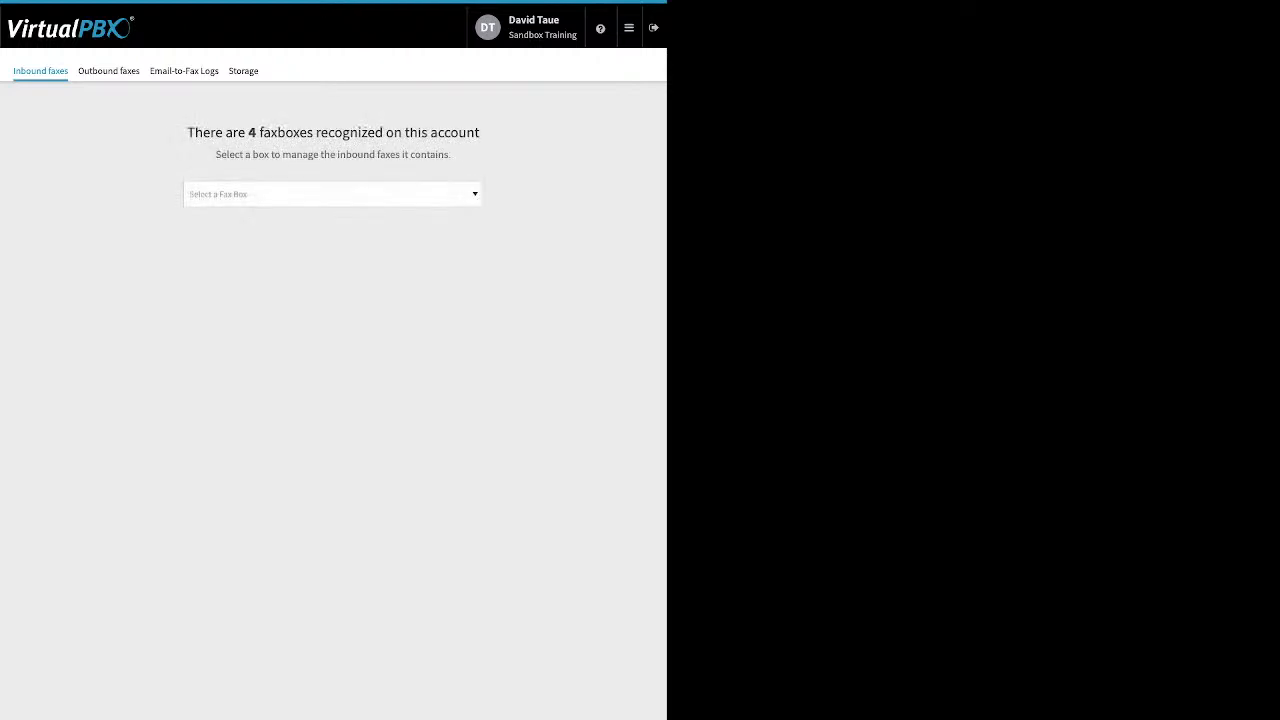
pyautogui.click(333, 194)
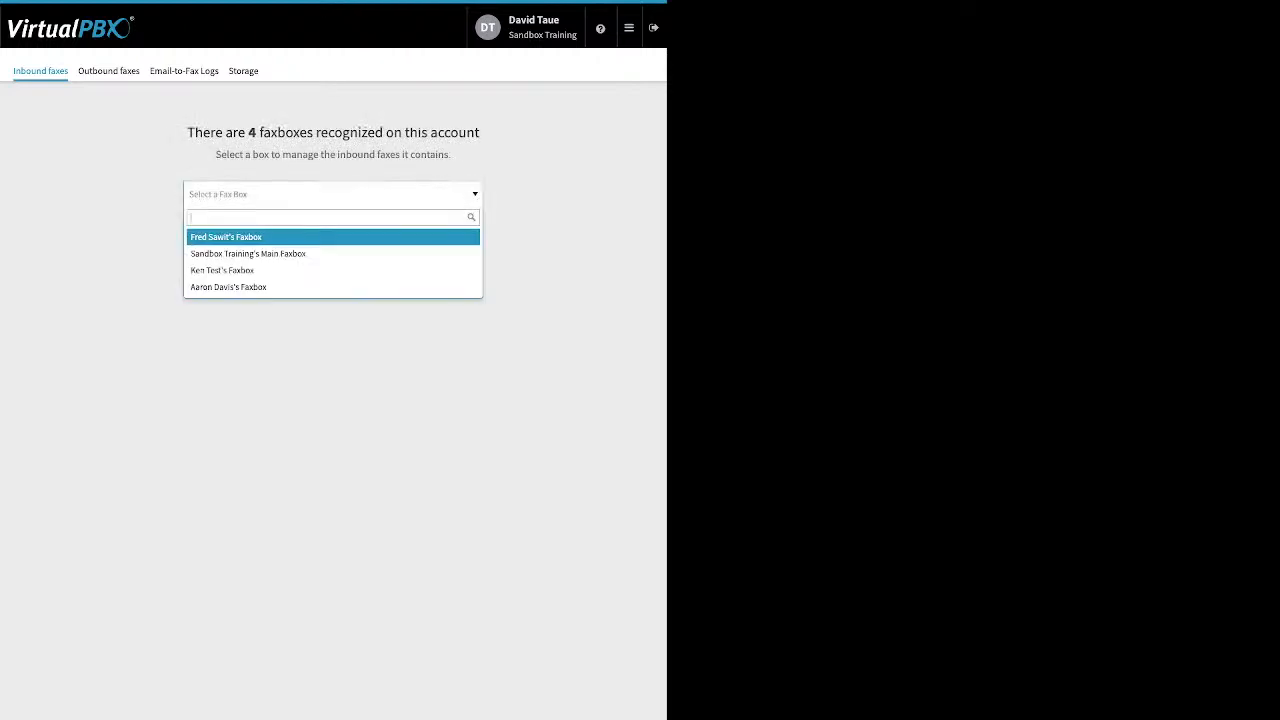
pyautogui.press('Return')
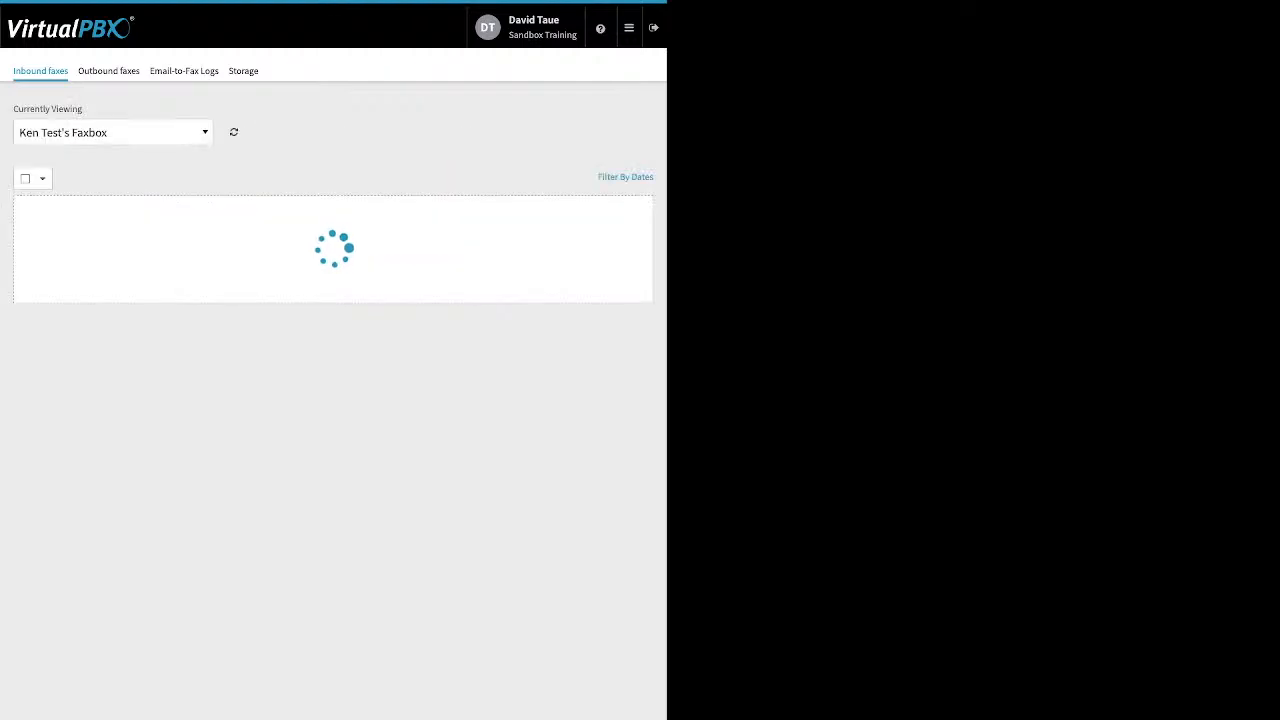
pyautogui.click(112, 132)
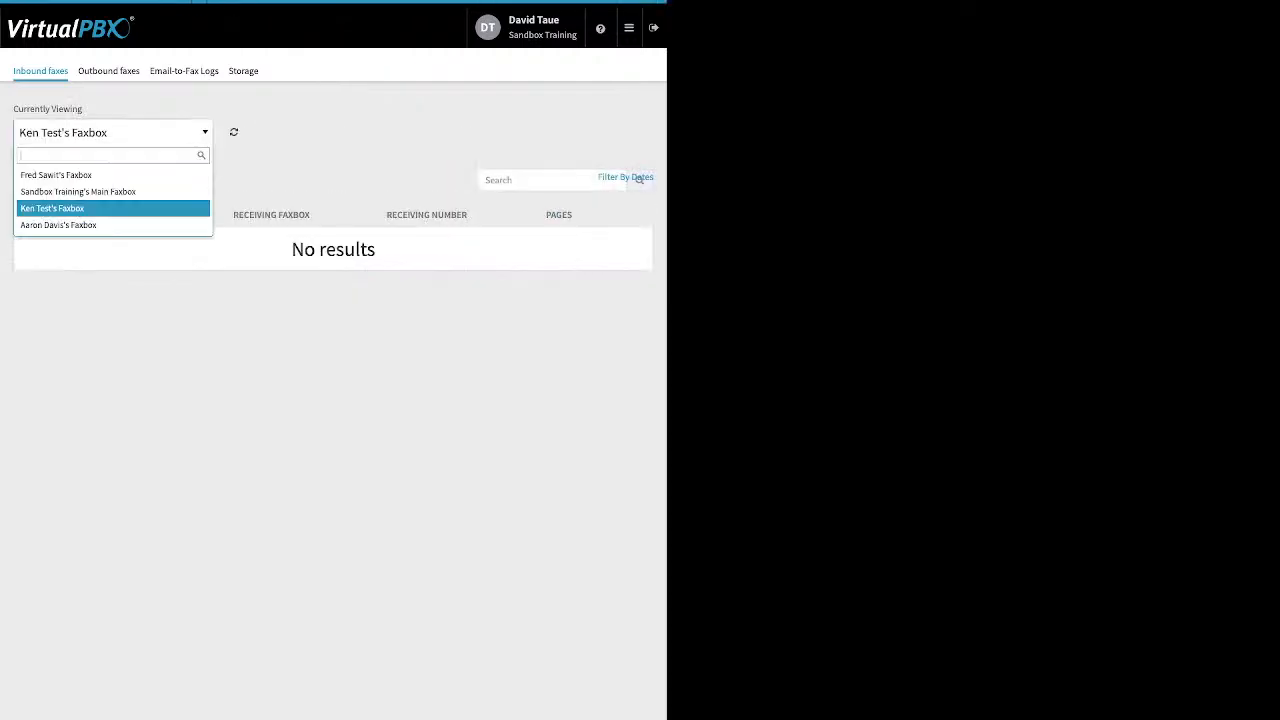
pyautogui.click(112, 191)
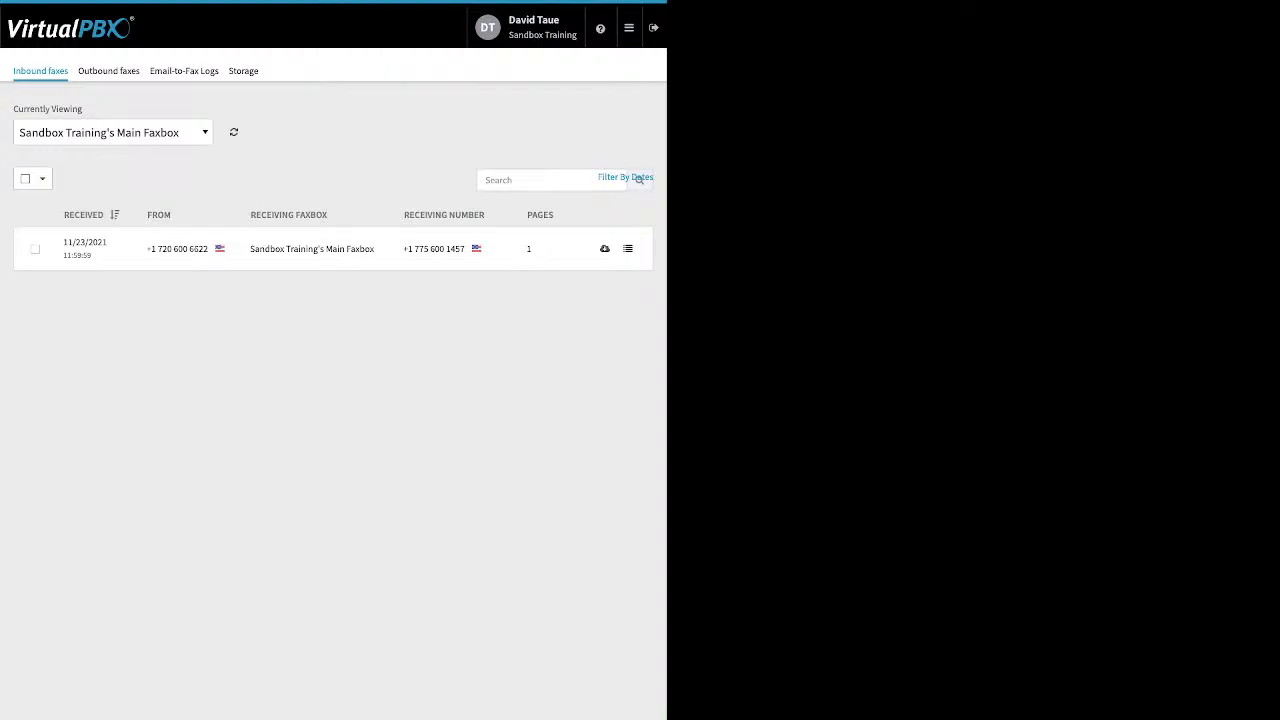
pyautogui.click(108, 71)
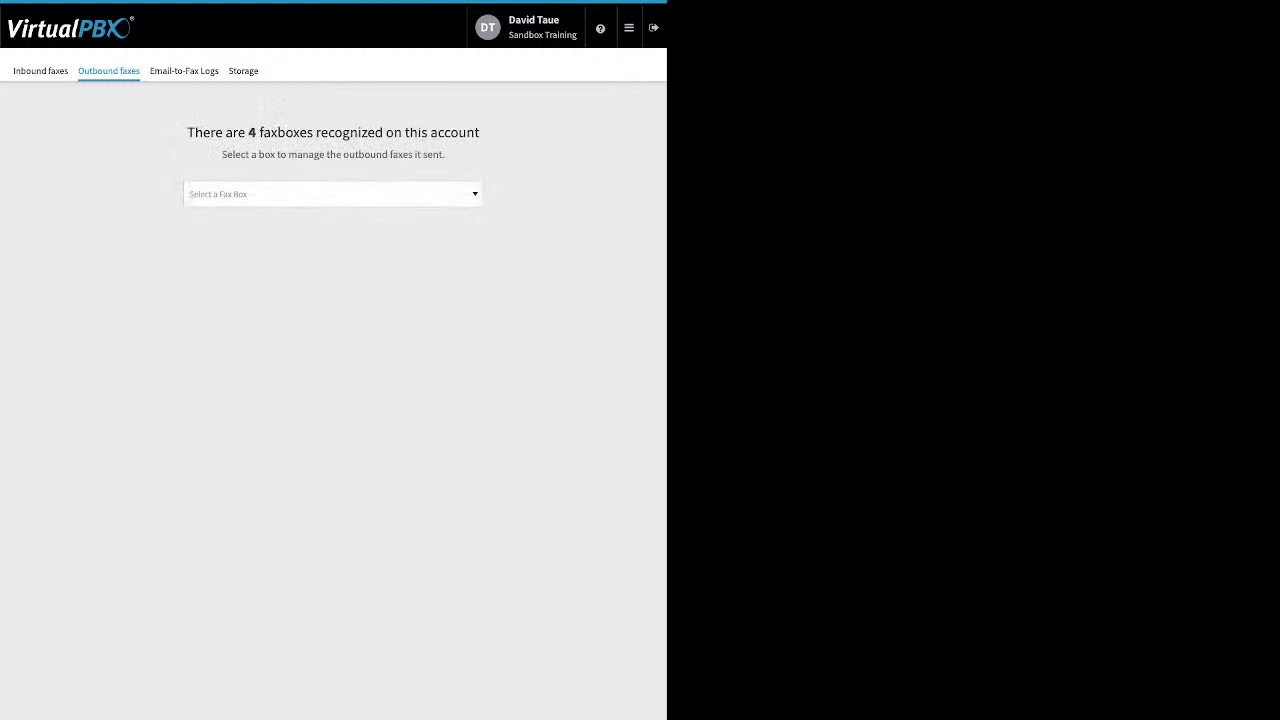
# - Review the Main Faxbox's failed outbound fax details, then show the empty Email-to-Fax Logs
pyautogui.click(333, 194)
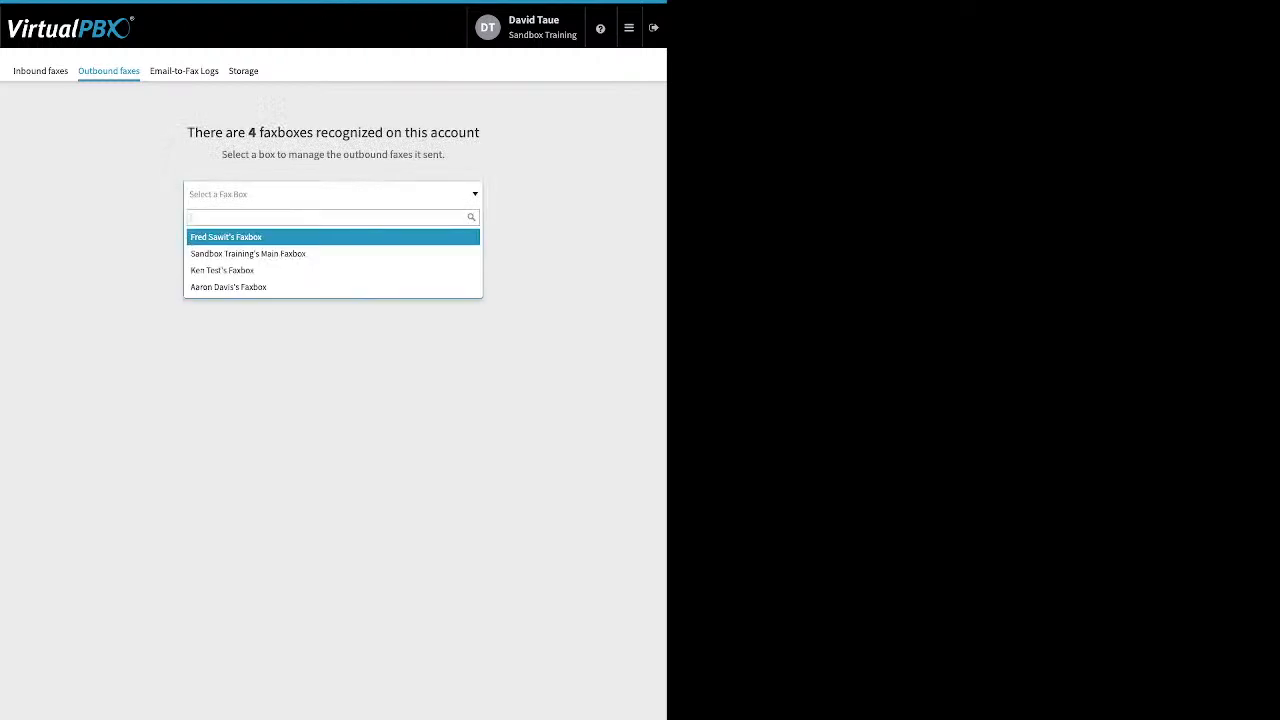
pyautogui.click(248, 254)
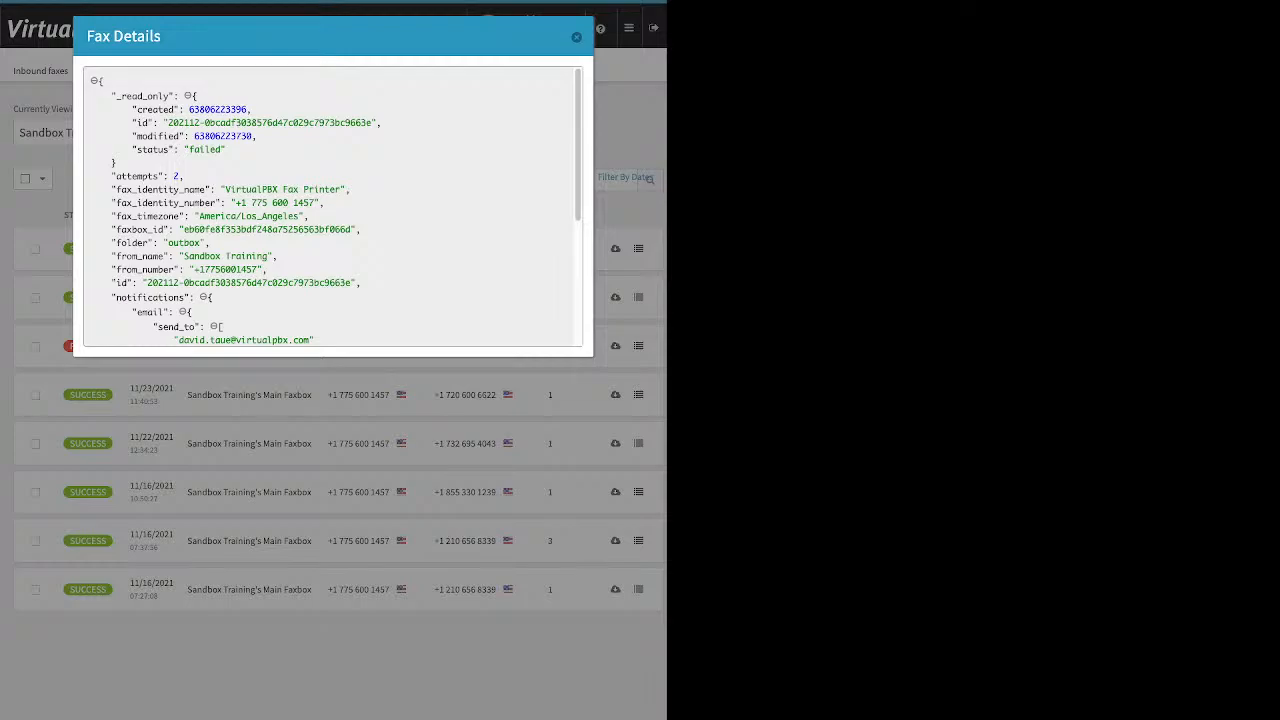
pyautogui.scroll(-1, 336, 206)
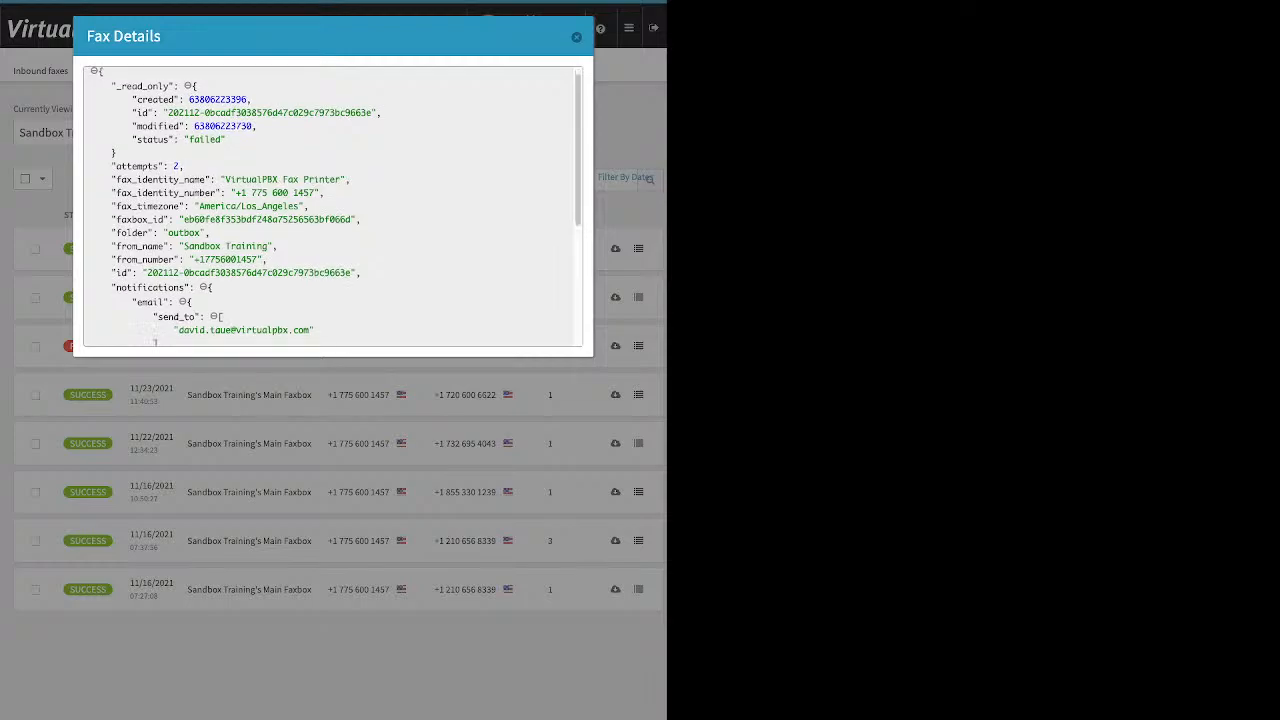
pyautogui.scroll(-3, 333, 206)
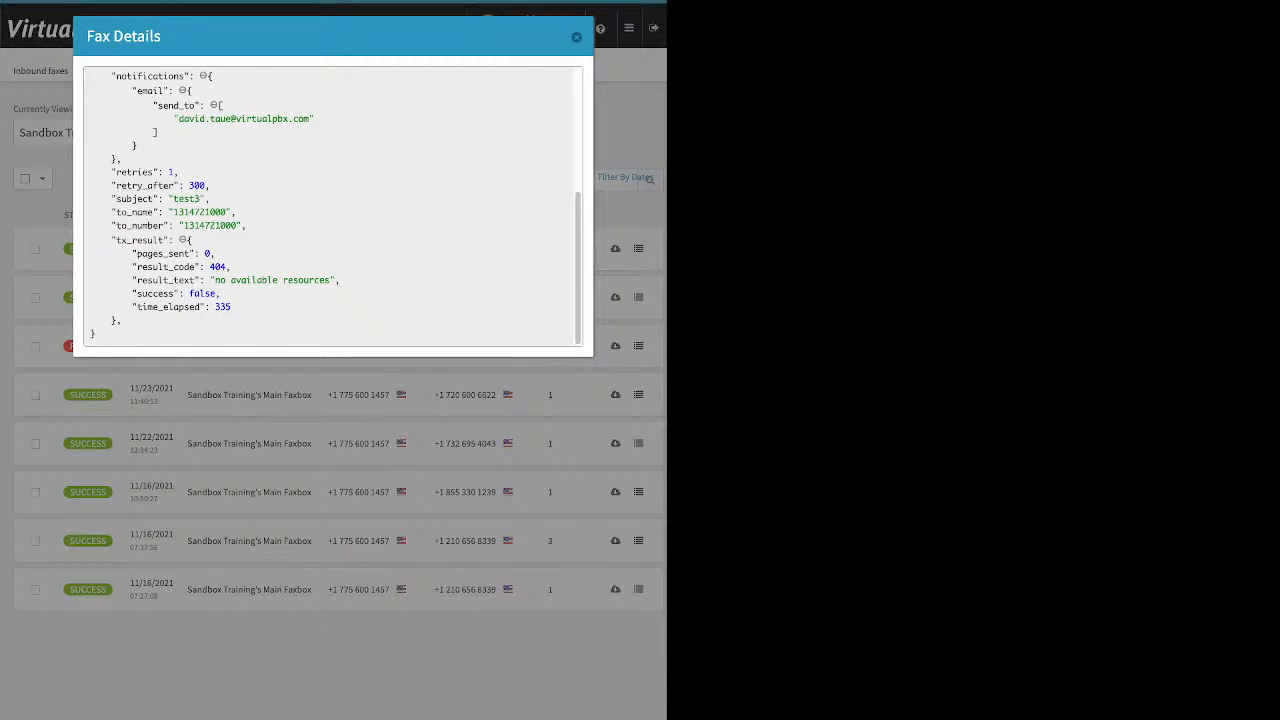
pyautogui.click(576, 37)
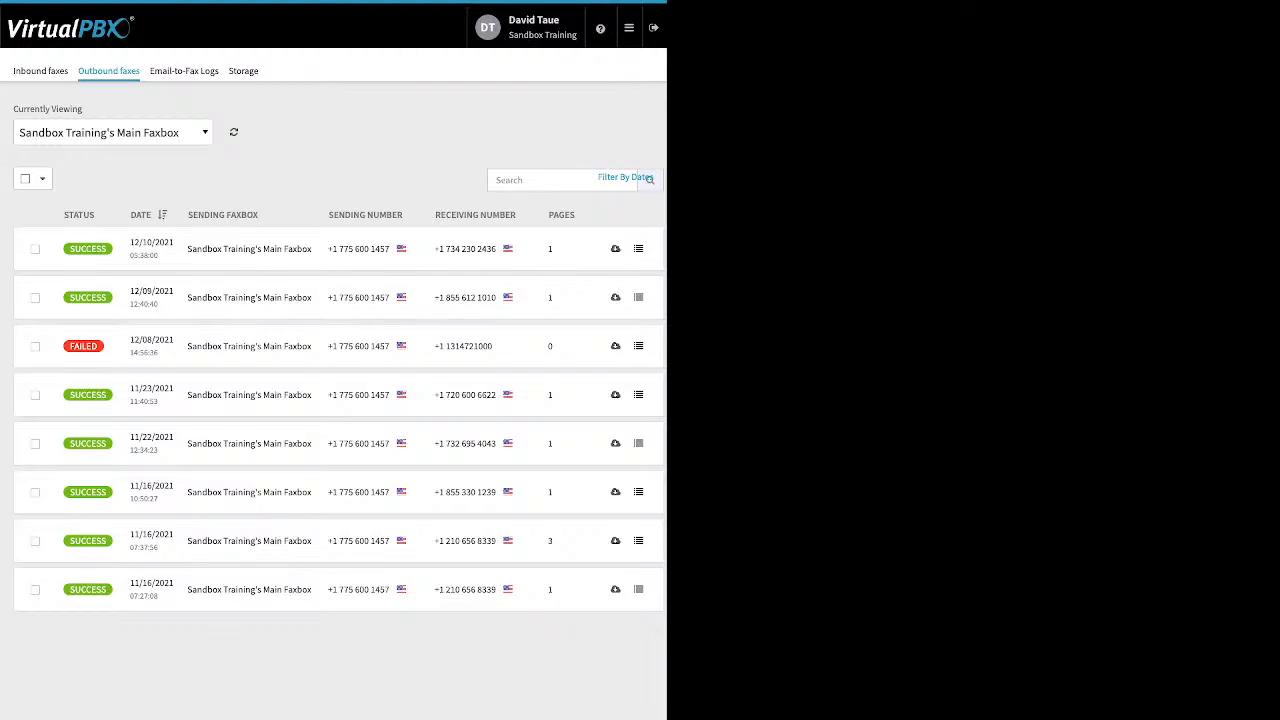
pyautogui.click(184, 71)
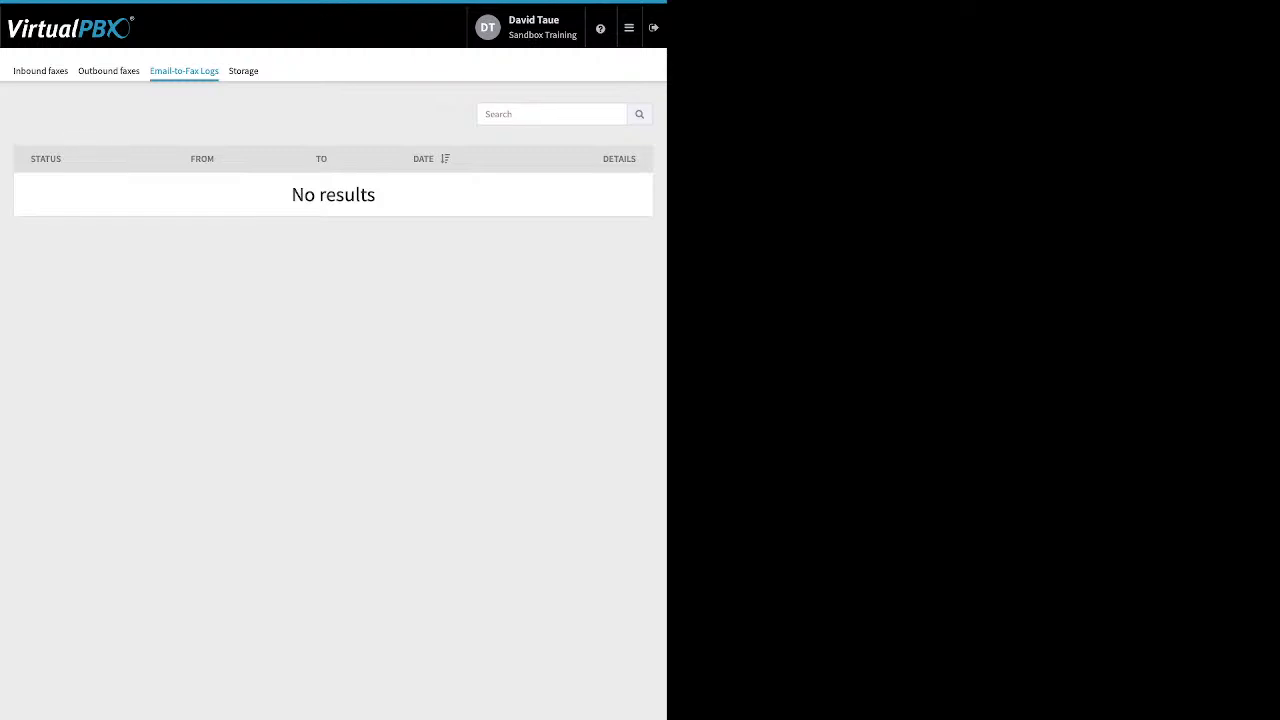
pyautogui.moveTo(629, 28)
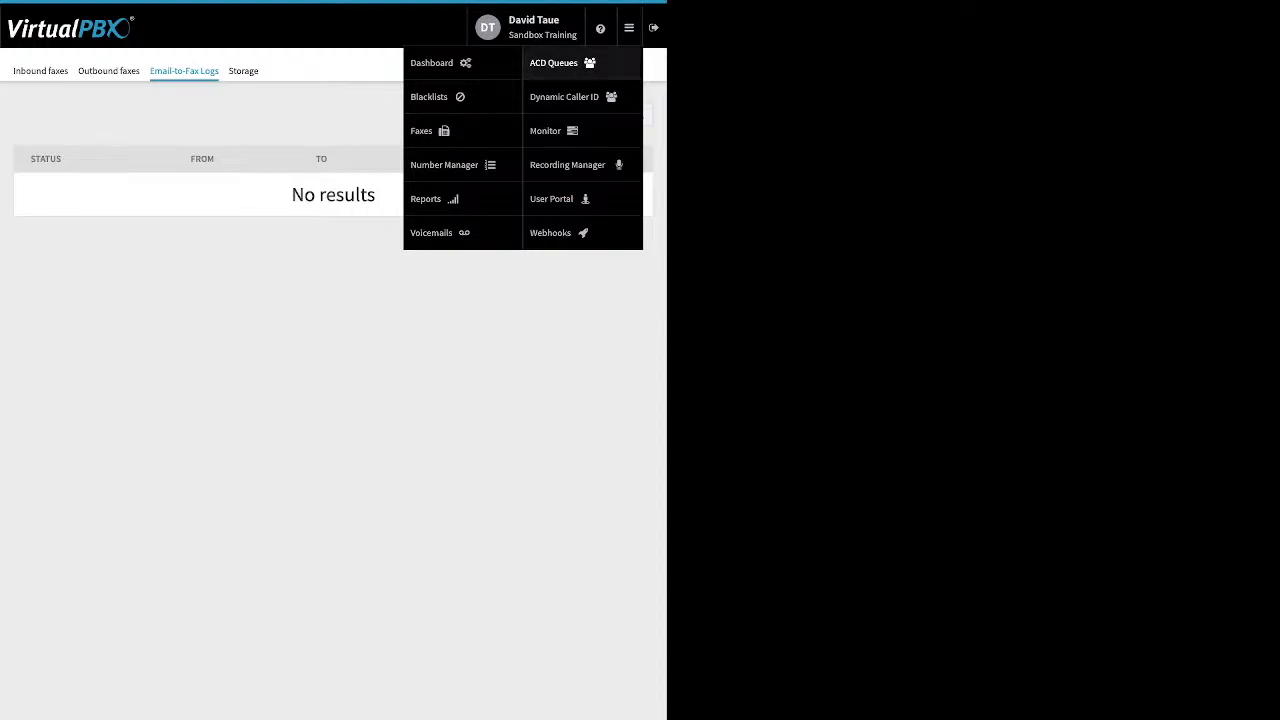
pyautogui.click(550, 130)
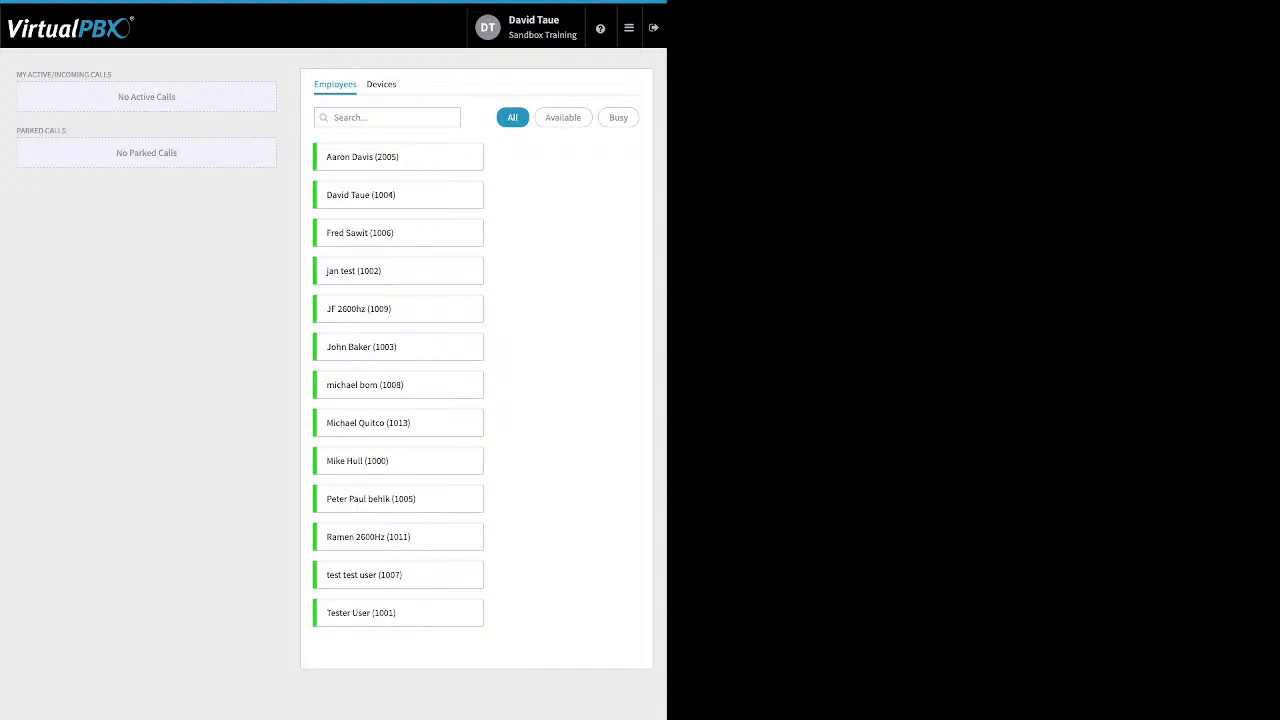
pyautogui.click(563, 118)
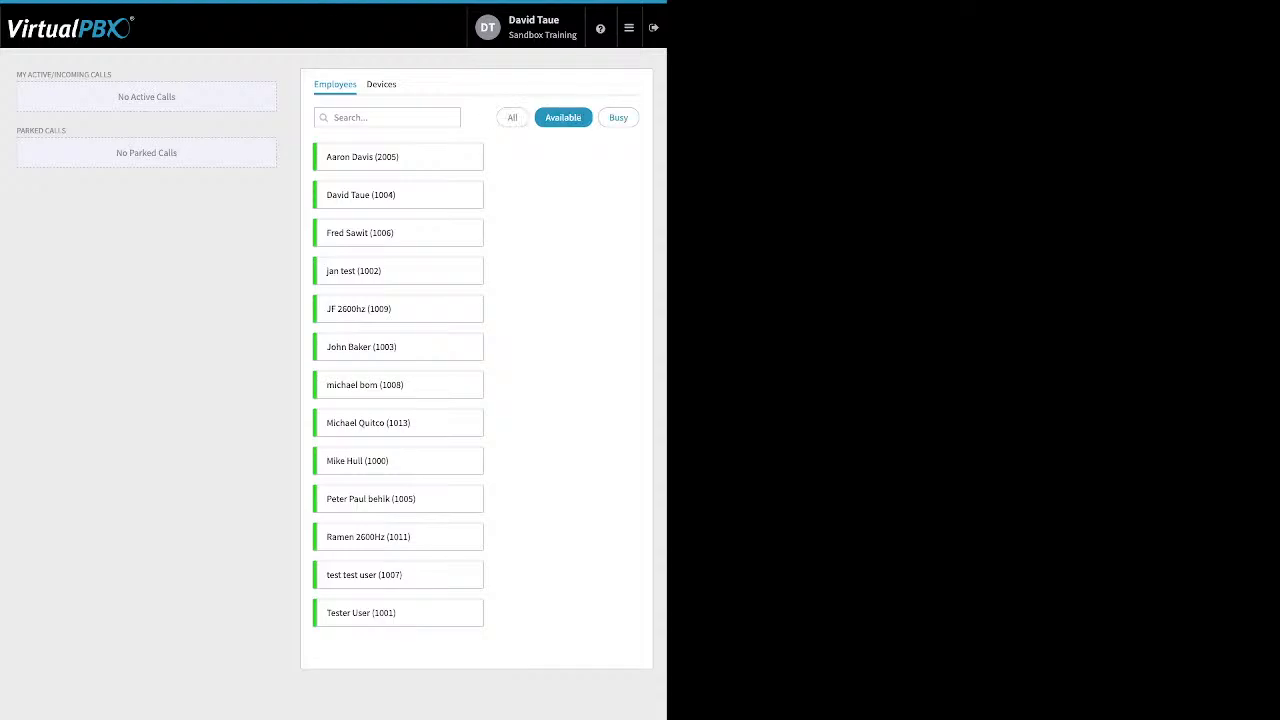
pyautogui.click(618, 118)
pyautogui.click(513, 118)
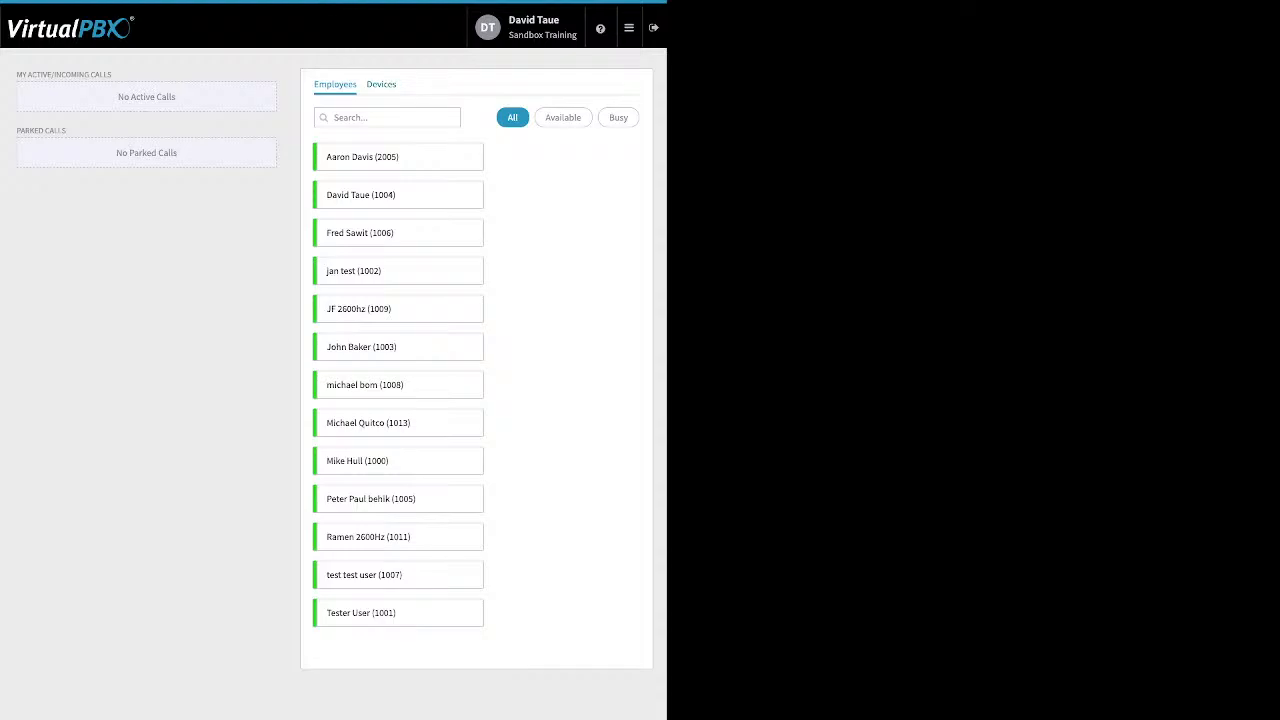
pyautogui.click(381, 85)
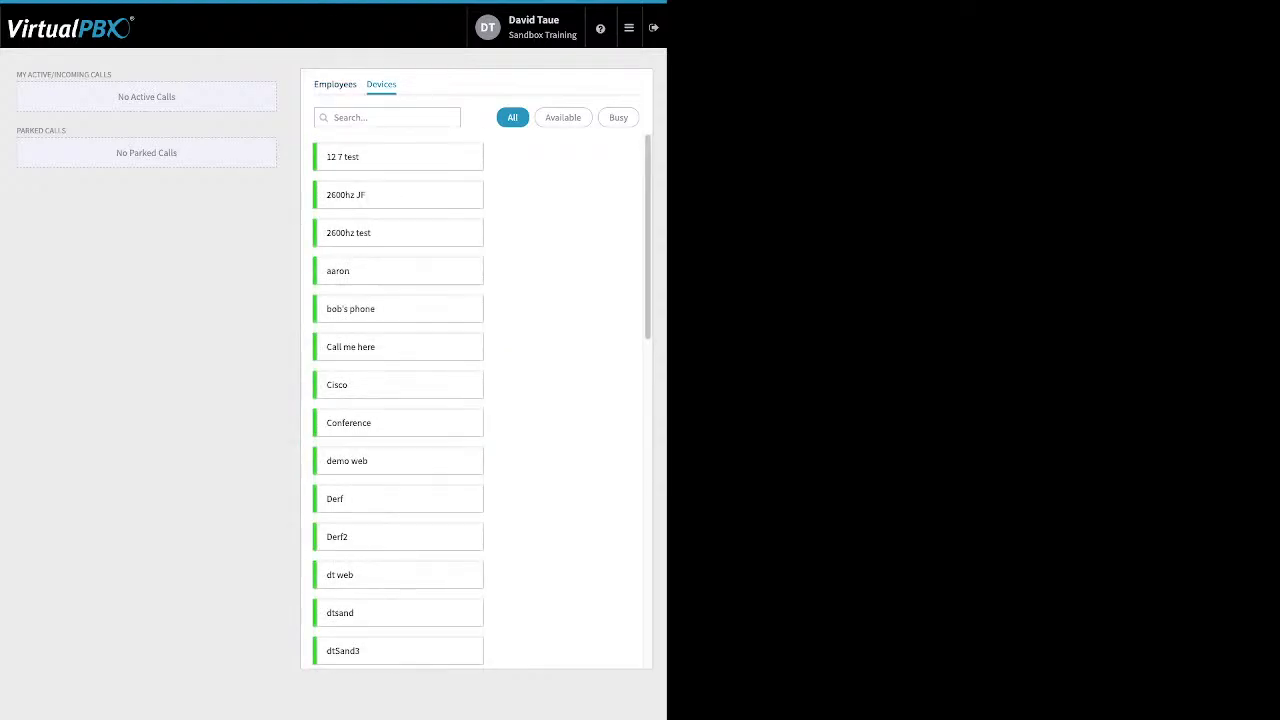
pyautogui.click(335, 85)
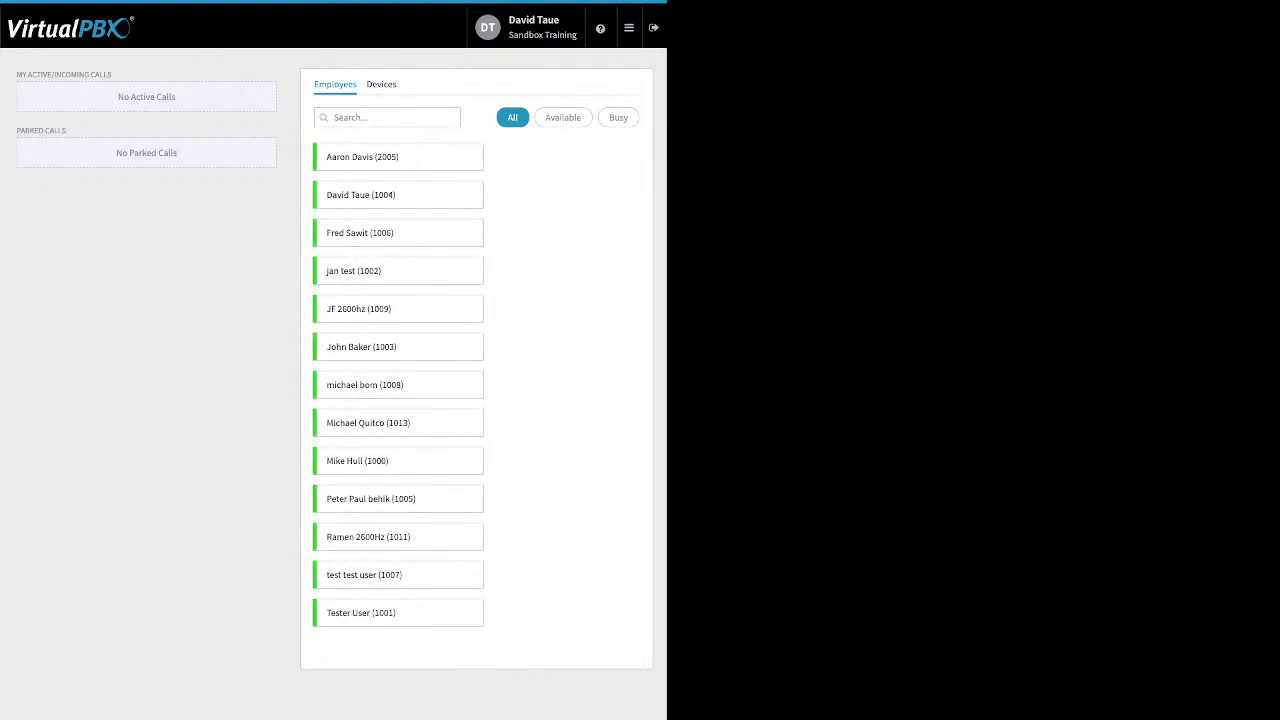
pyautogui.moveTo(206, 174); pyautogui.dragTo(27, 75)
pyautogui.click(27, 75)
pyautogui.moveTo(118, 97); pyautogui.dragTo(178, 155)
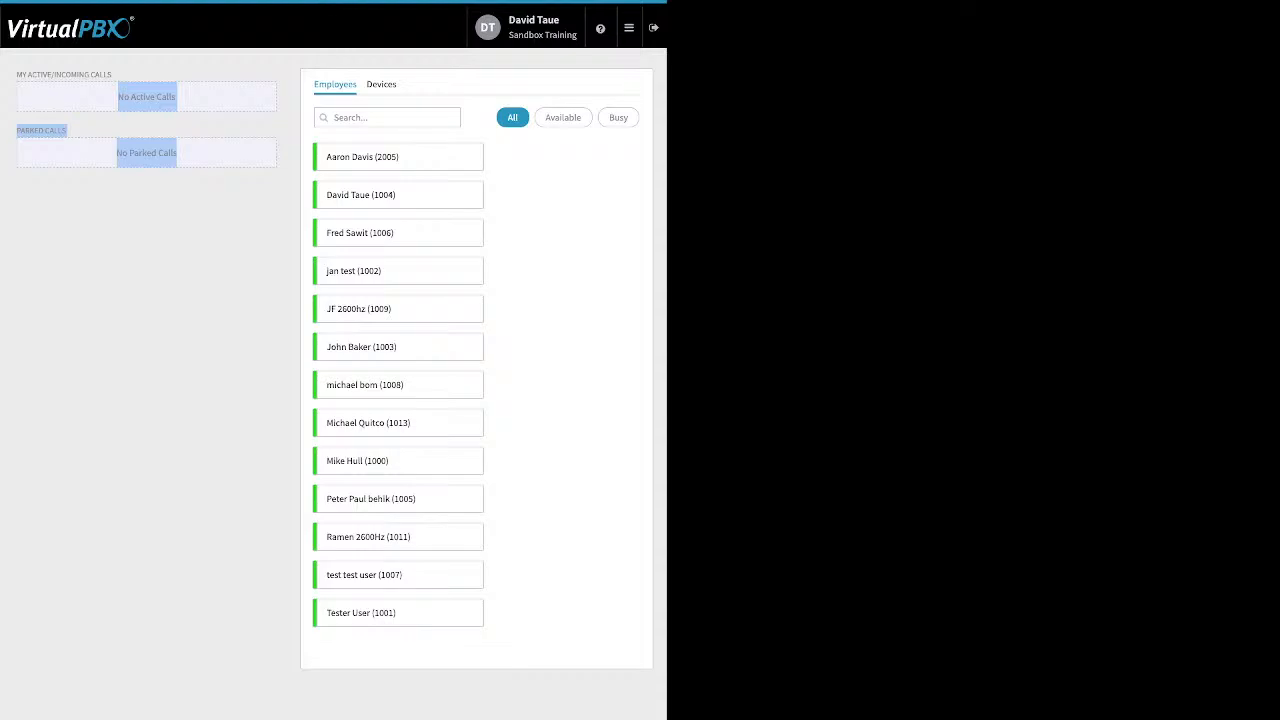
# - Go via ACD Queues to Number Manager's Spare Numbers page listing two numbers
pyautogui.moveTo(629, 28)
pyautogui.click(582, 63)
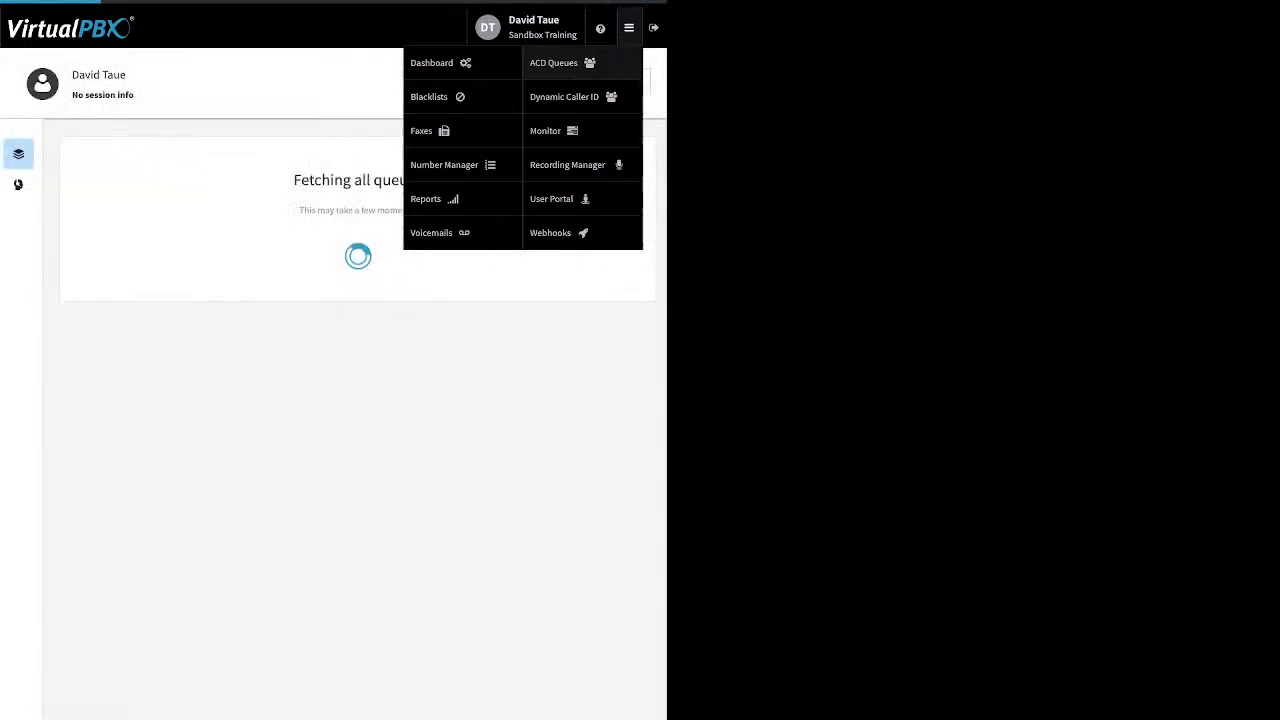
pyautogui.click(462, 165)
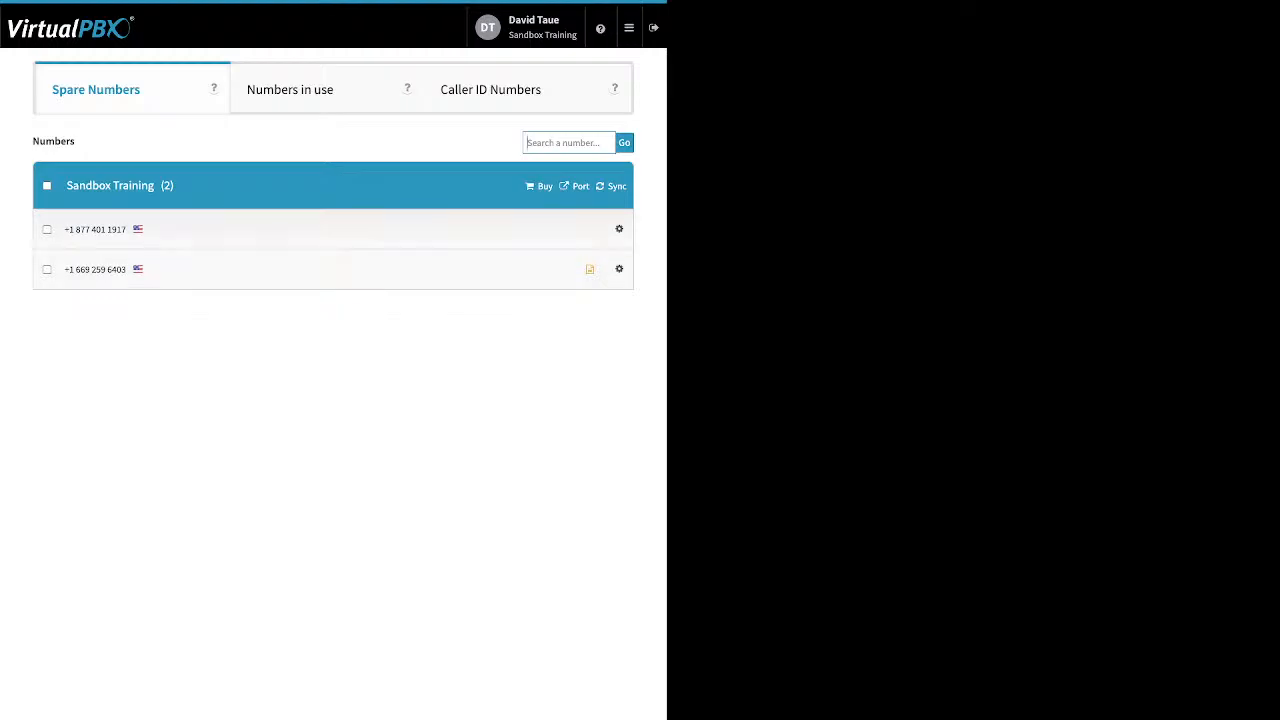
pyautogui.moveTo(629, 28)
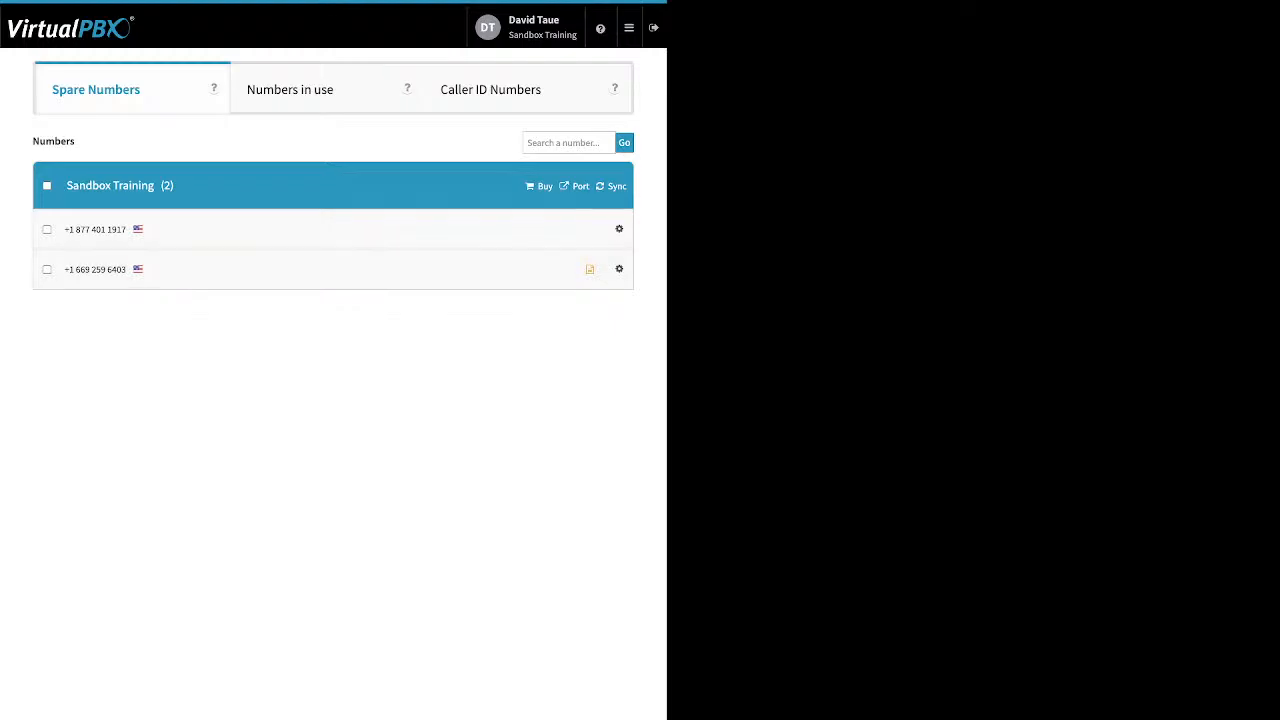
pyautogui.moveTo(629, 28)
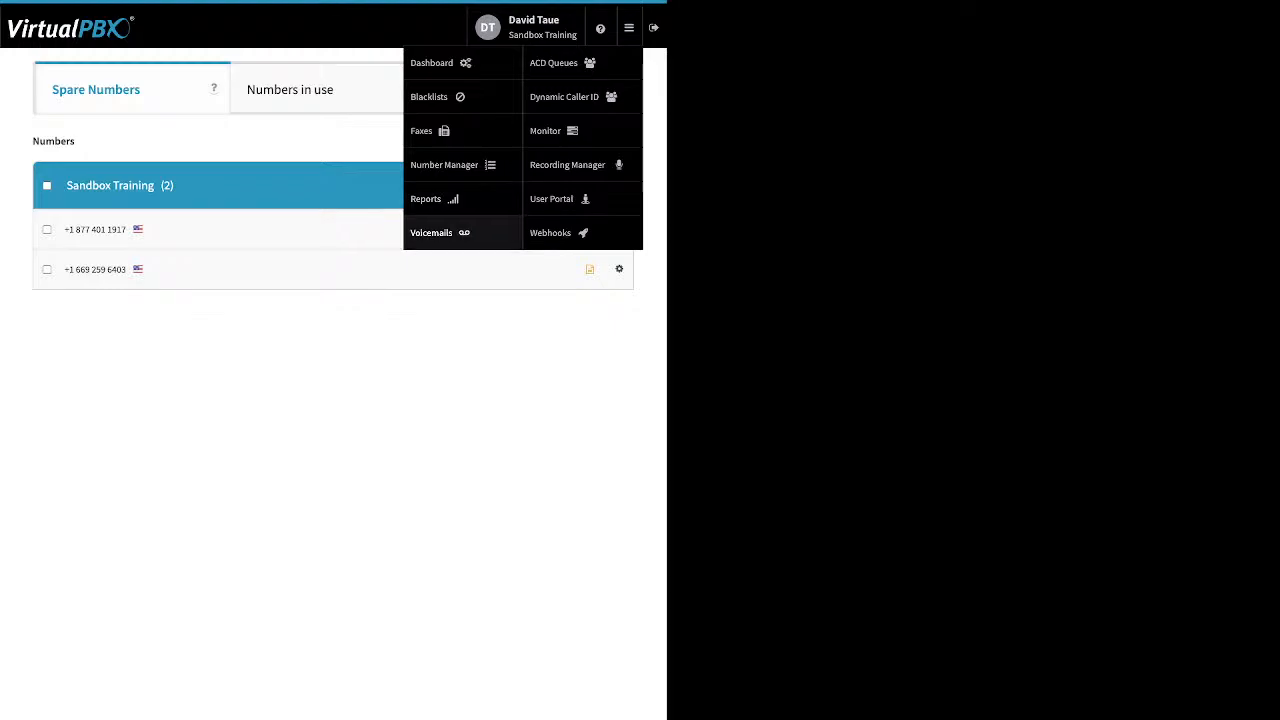
# - Open Voicemails and view the Main Voicemail Box, then the logged-in user's box
pyautogui.click(433, 232)
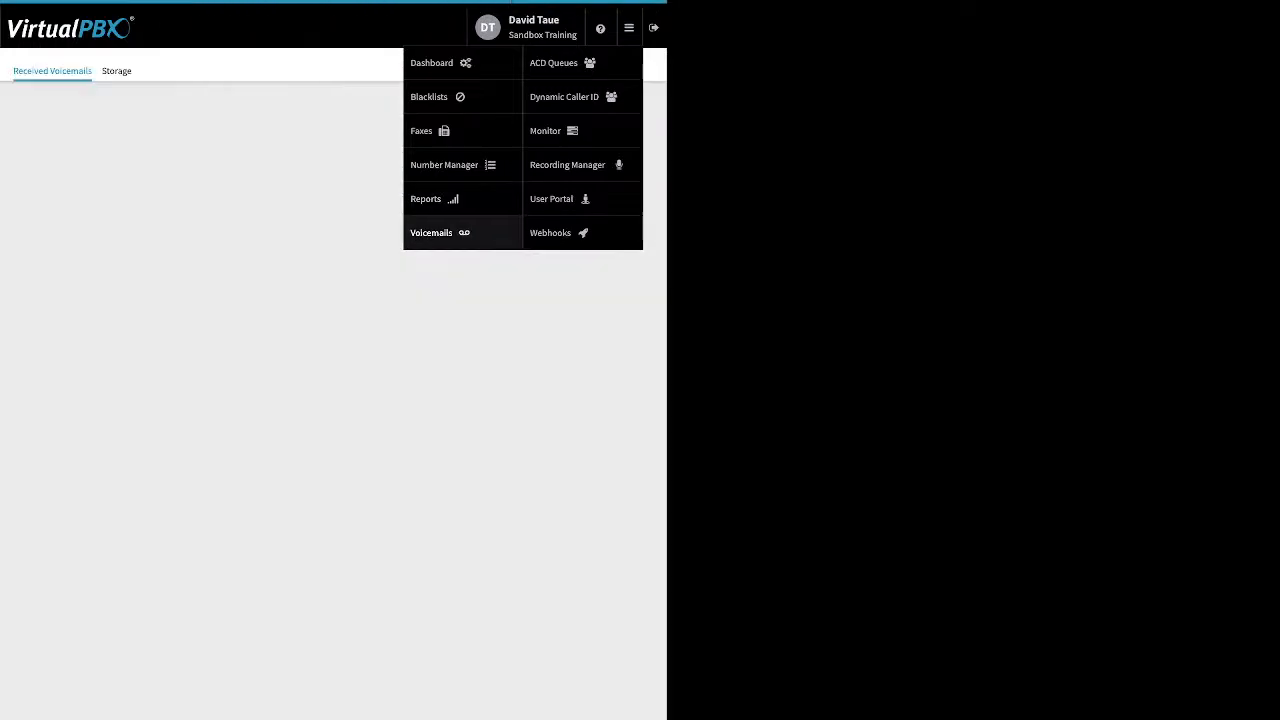
pyautogui.click(332, 208)
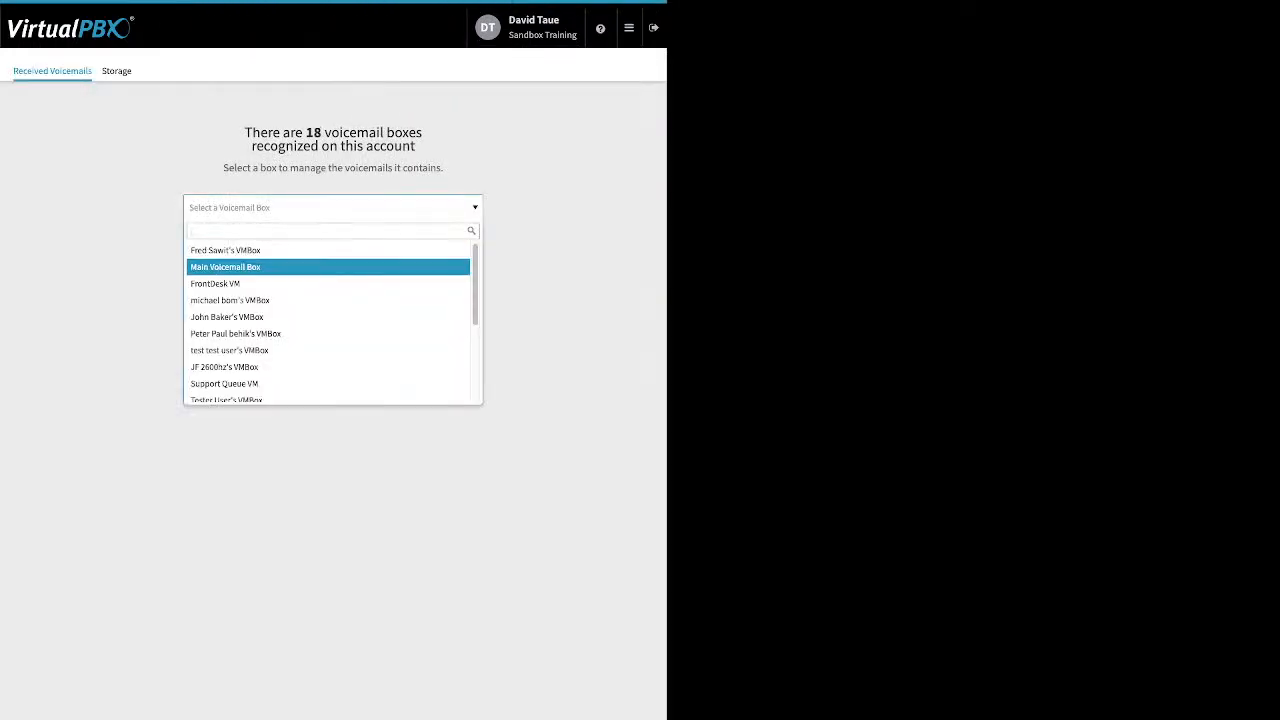
pyautogui.click(318, 267)
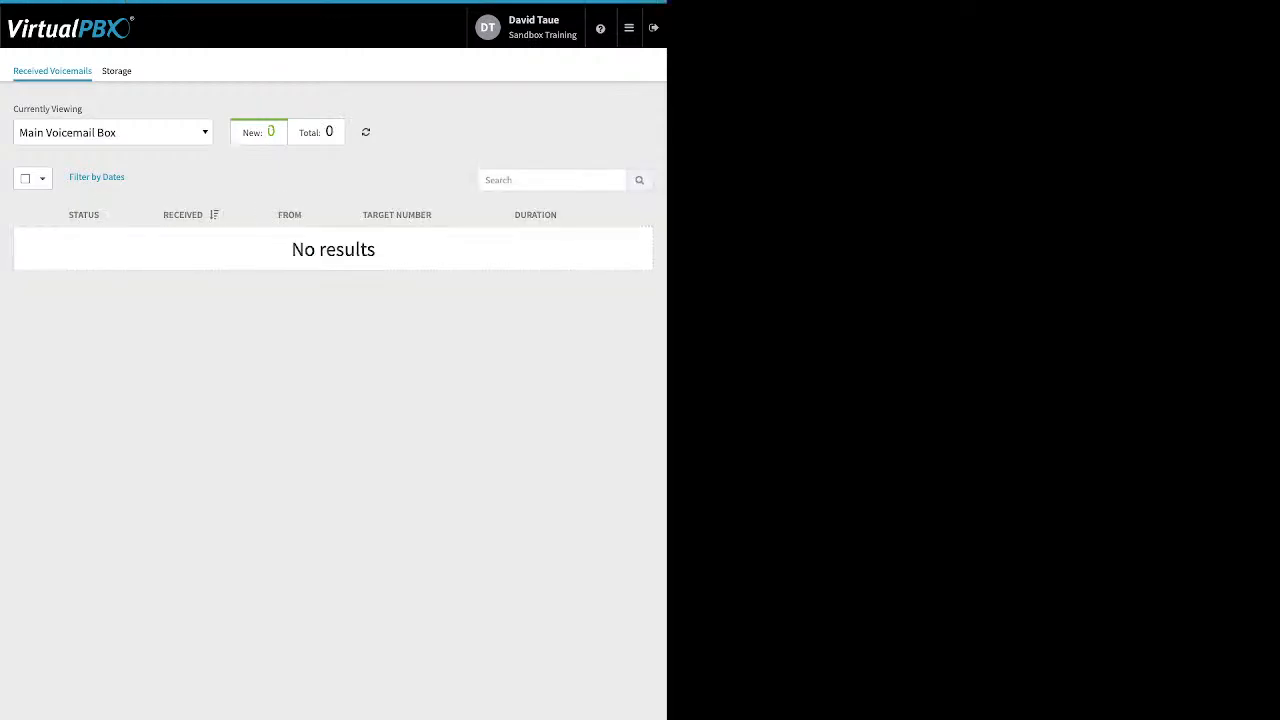
pyautogui.click(113, 132)
pyautogui.scroll(-1, 108, 268)
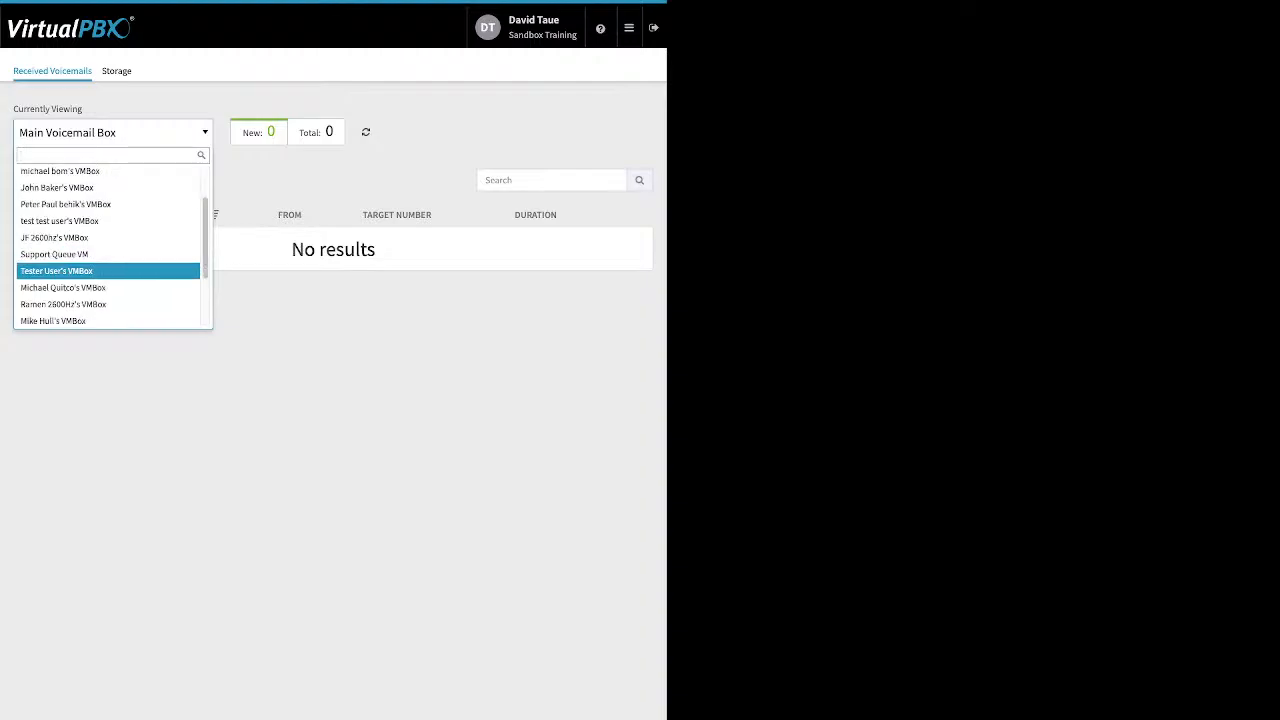
pyautogui.scroll(-2, 108, 270)
pyautogui.click(108, 308)
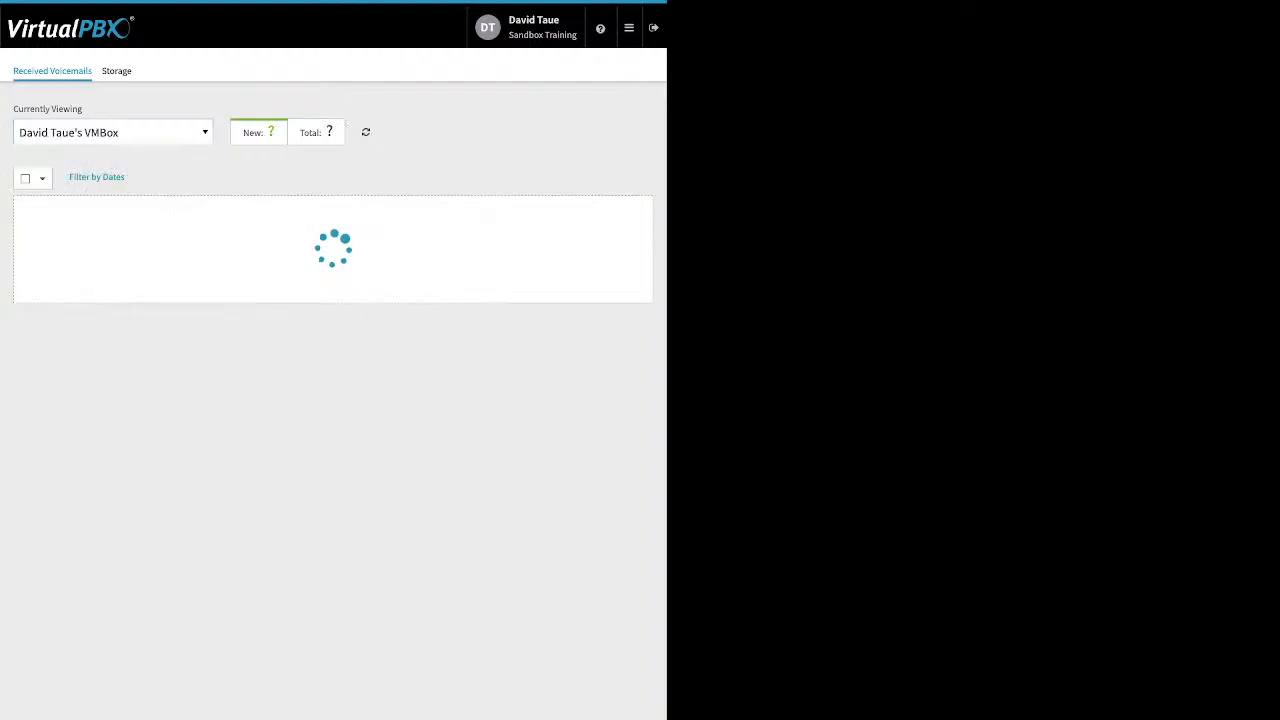
# - View another user's voicemail box with 0 messages, then open the Webhooks app
pyautogui.click(113, 132)
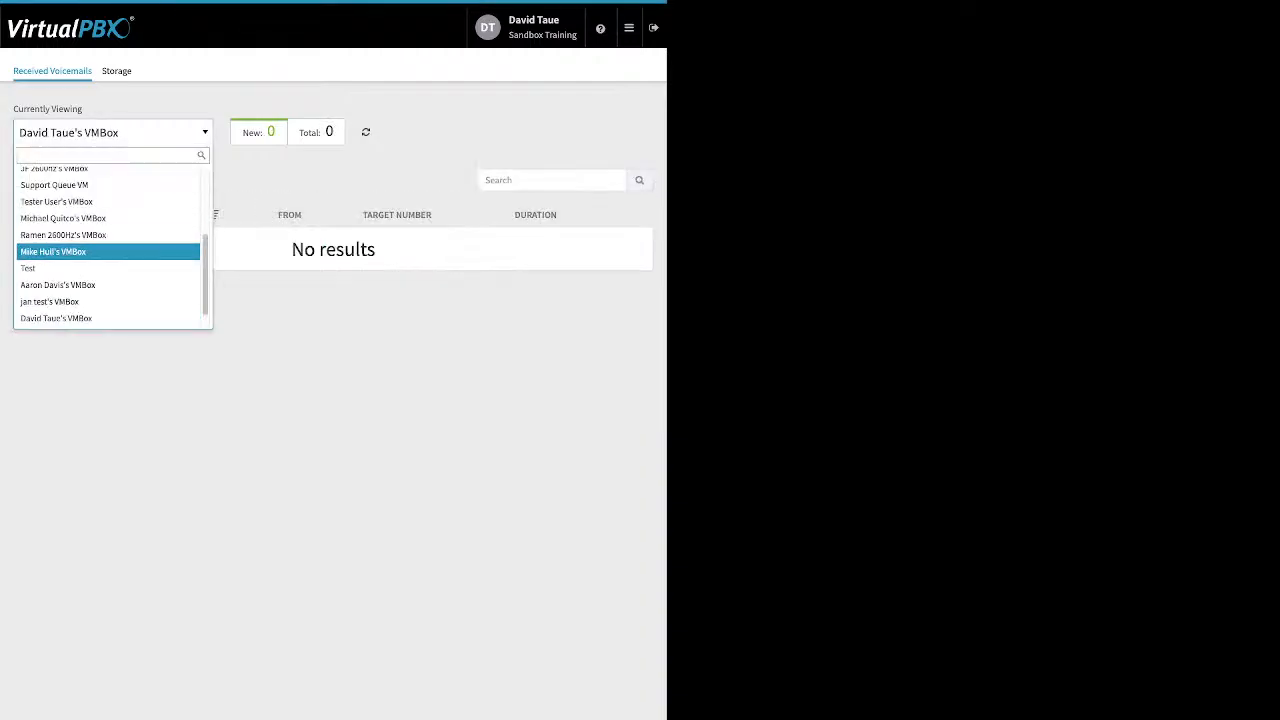
pyautogui.scroll(1, 108, 254)
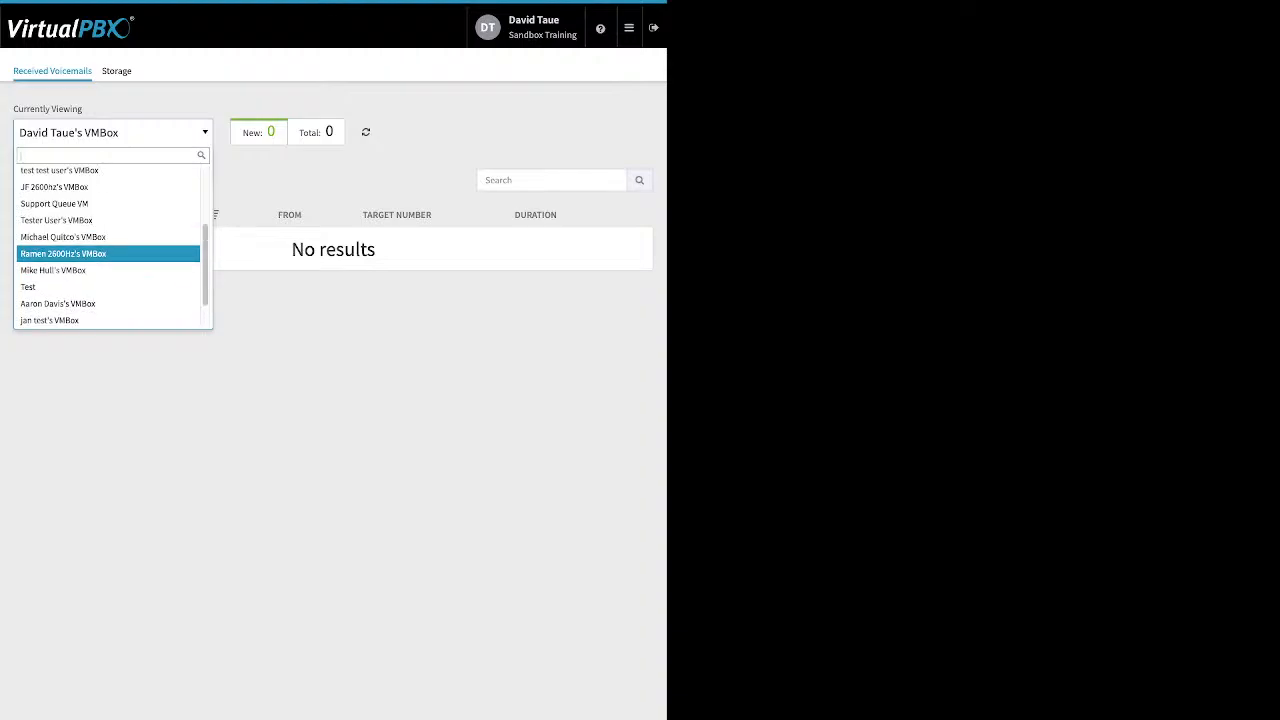
pyautogui.click(108, 270)
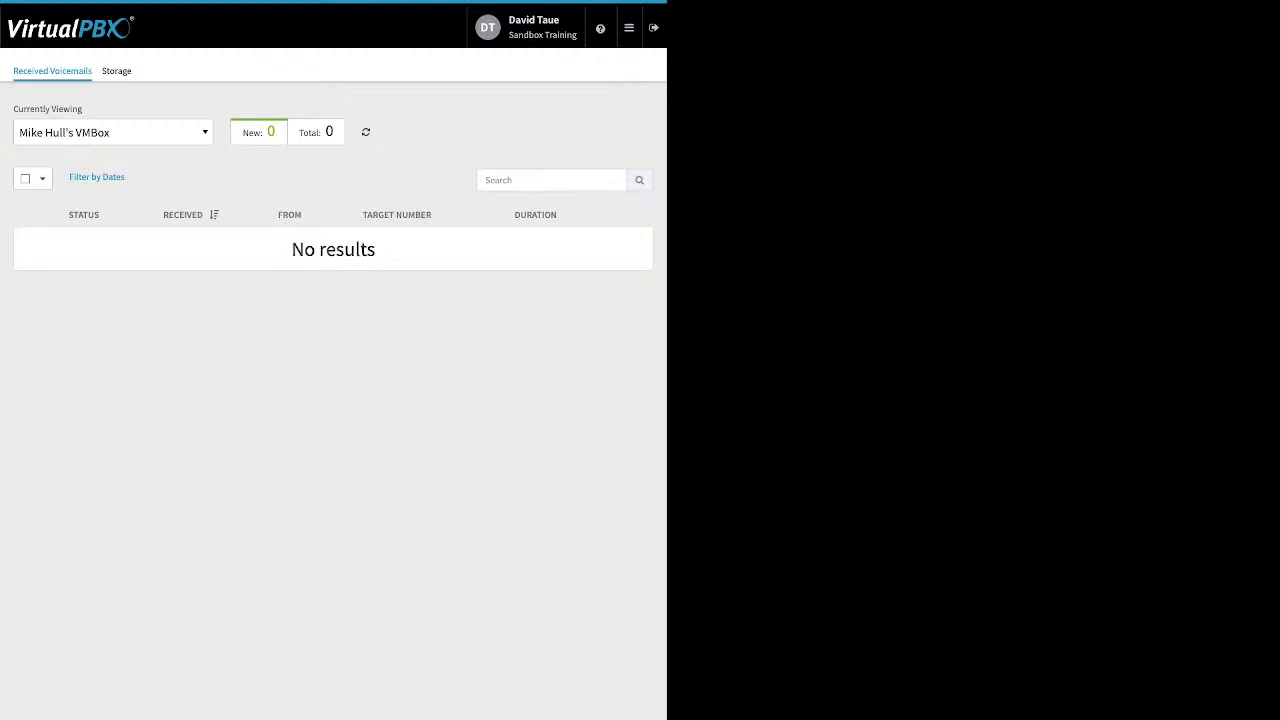
pyautogui.moveTo(629, 28)
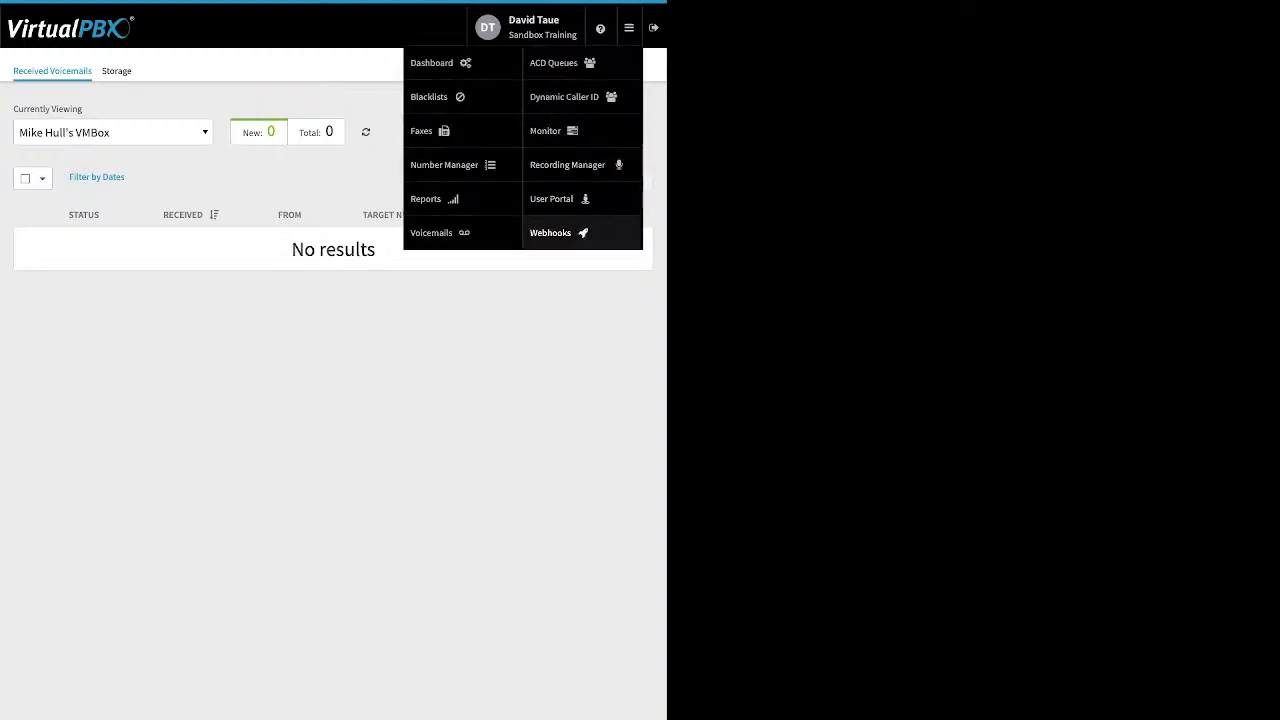
pyautogui.click(553, 232)
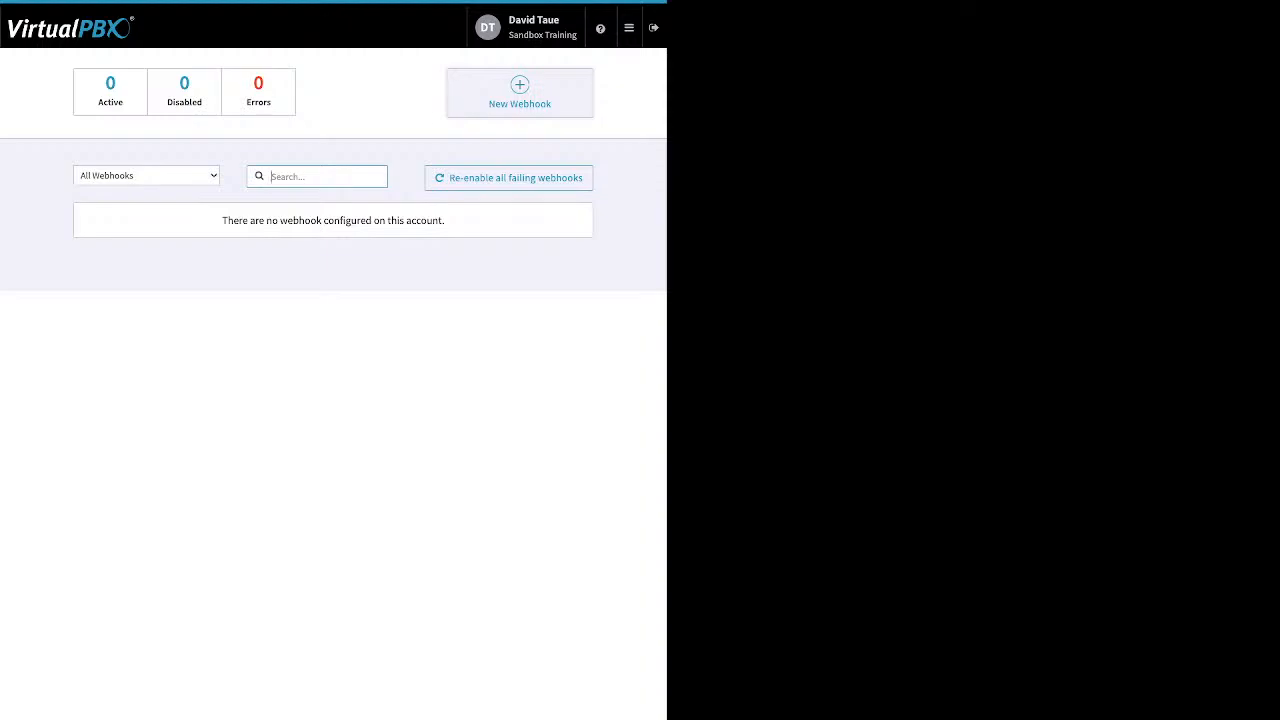
# - Switch from the apps menu to the User Portal and display the user's call history
pyautogui.click(628, 27)
pyautogui.click(560, 199)
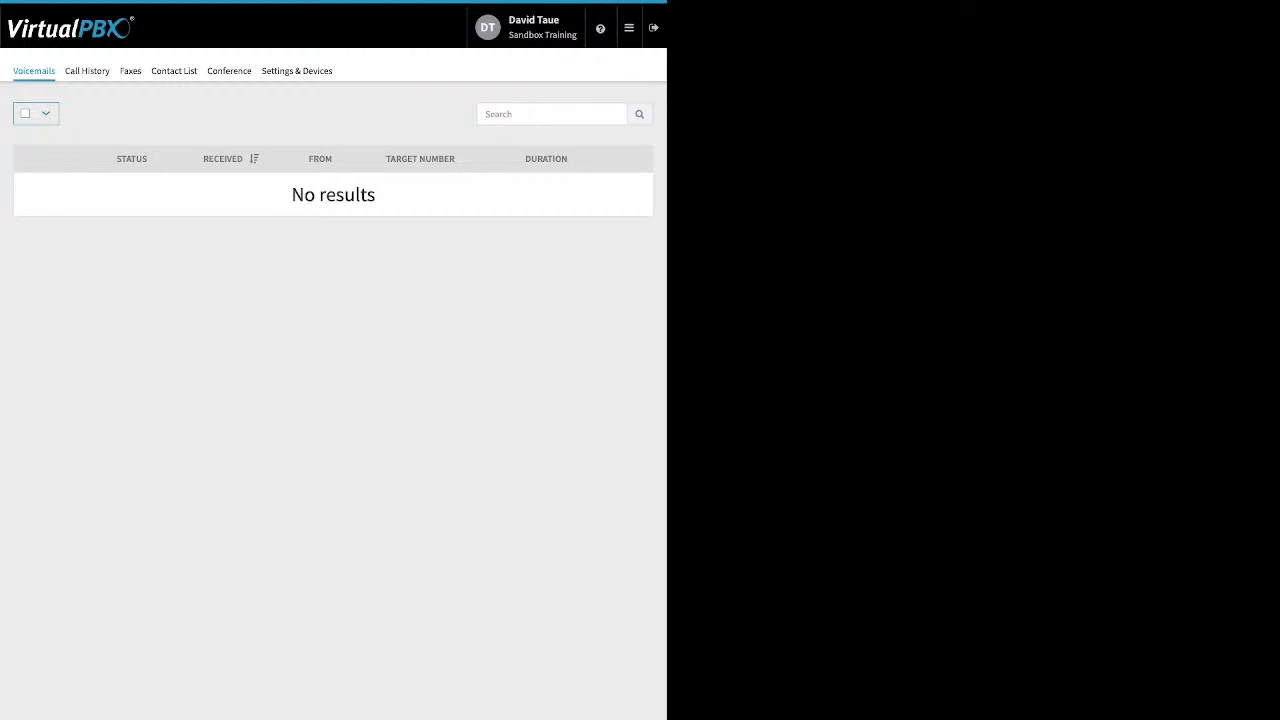
pyautogui.click(87, 71)
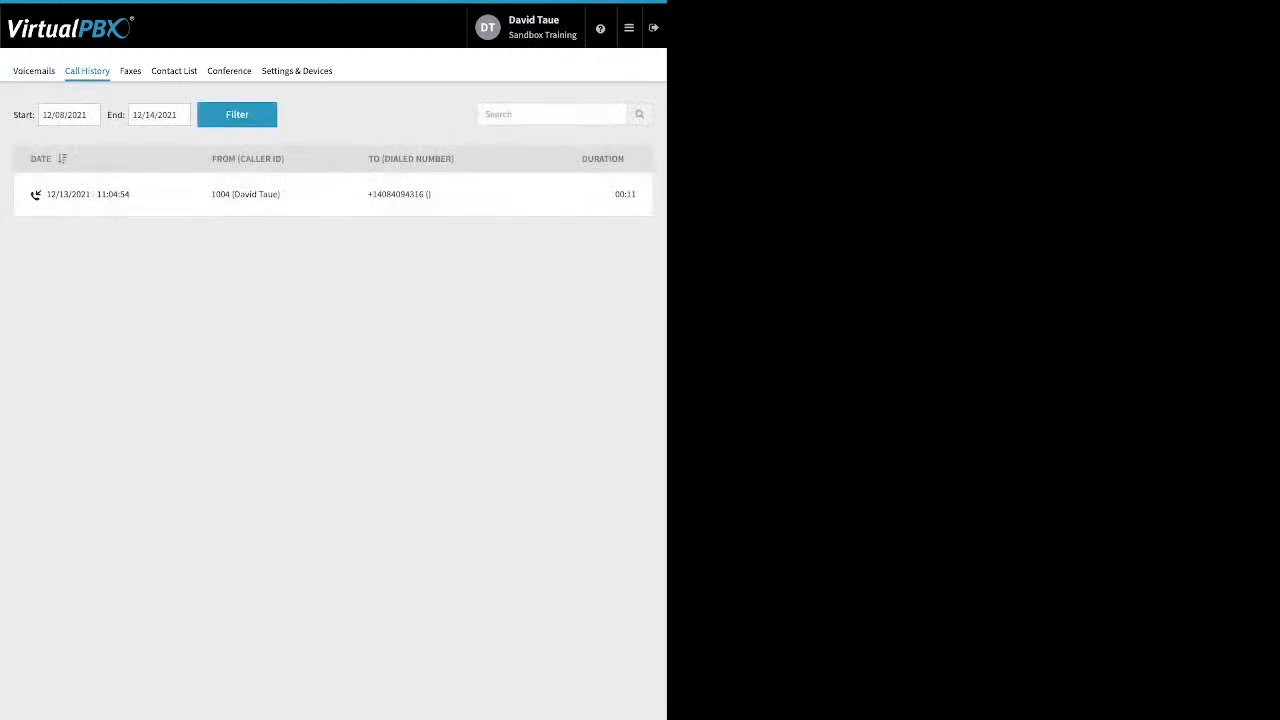
# - Filter the call history to start from 12/01/2021
pyautogui.click(59, 115)
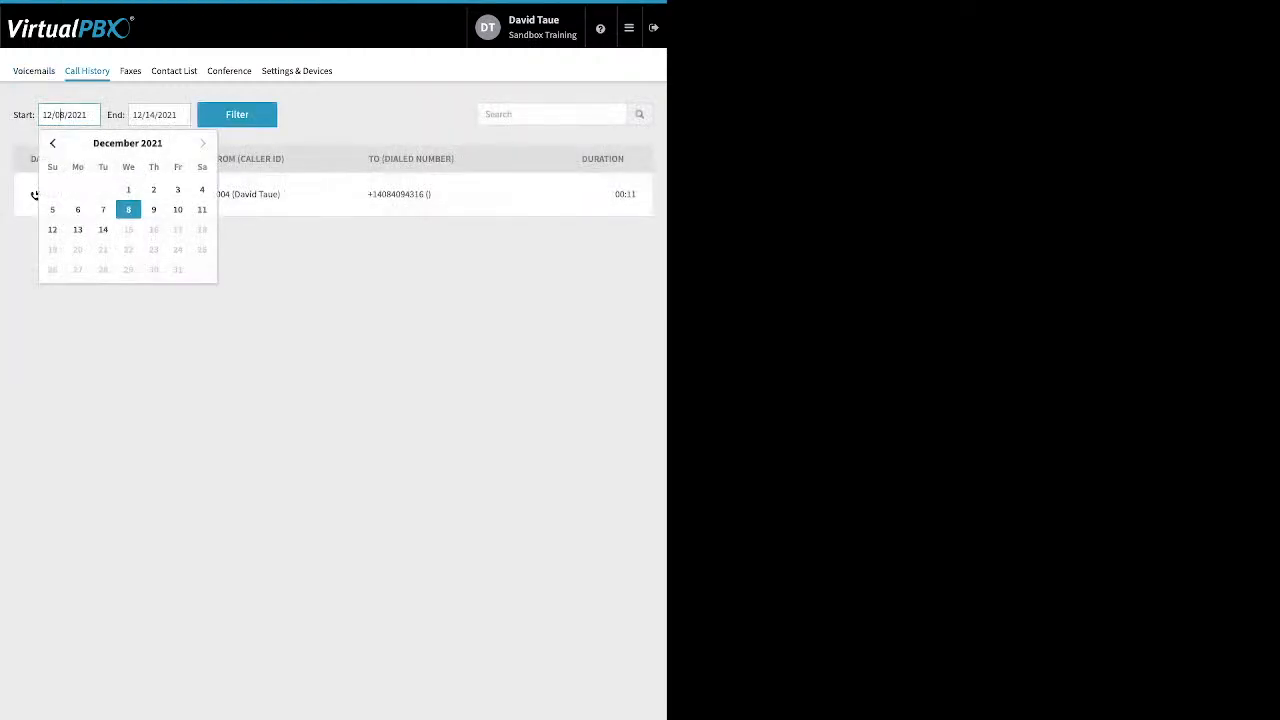
pyautogui.click(128, 189)
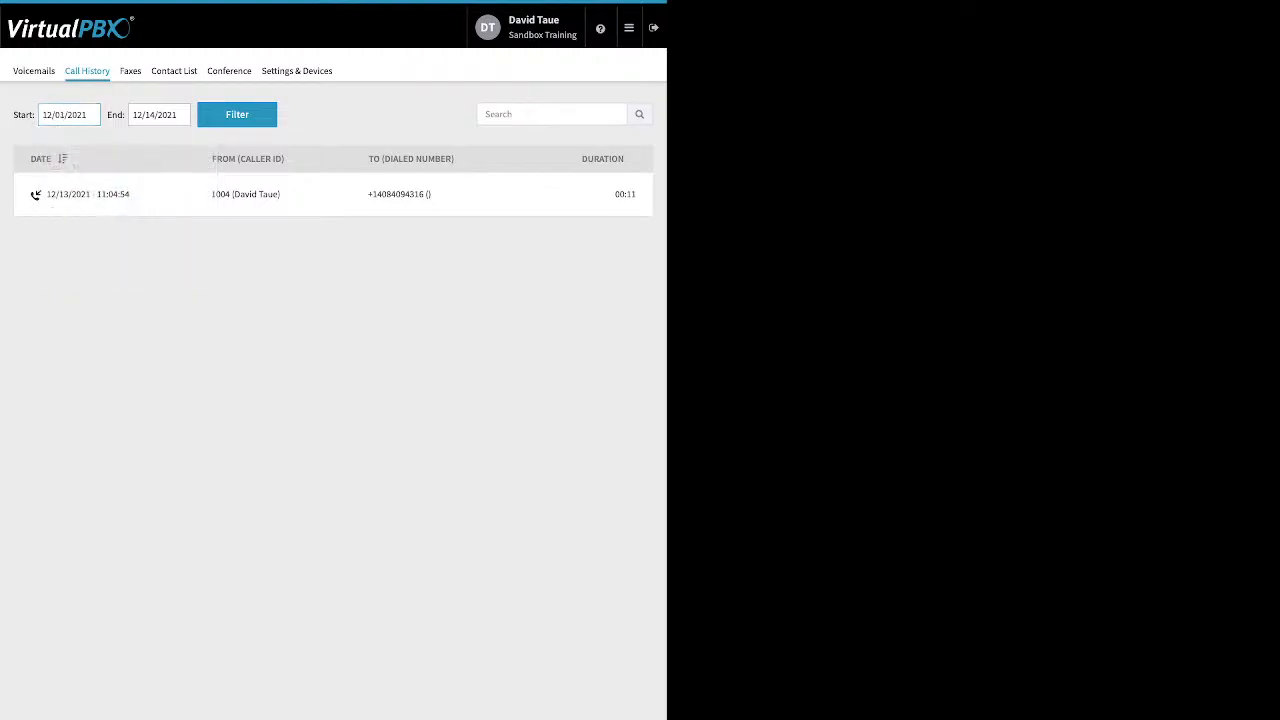
pyautogui.click(237, 115)
# - Review the user's faxes and contact list, then move on to the conference bridge
pyautogui.click(130, 71)
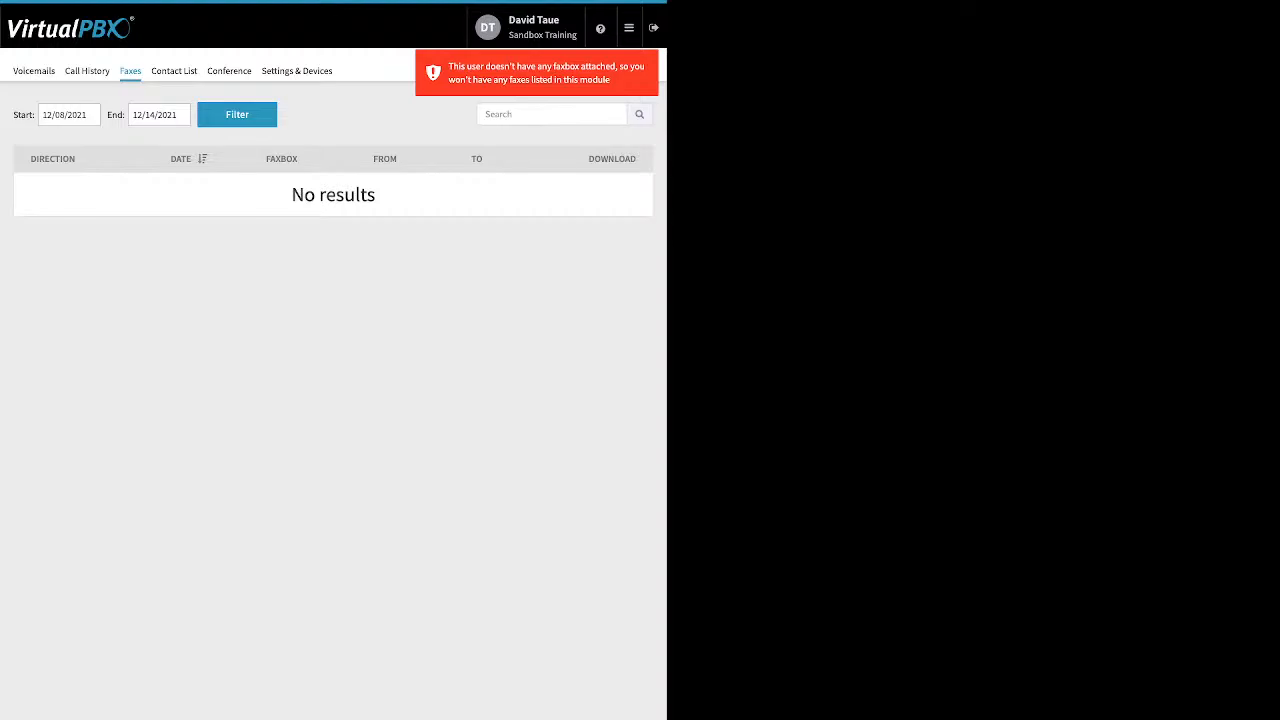
pyautogui.click(174, 71)
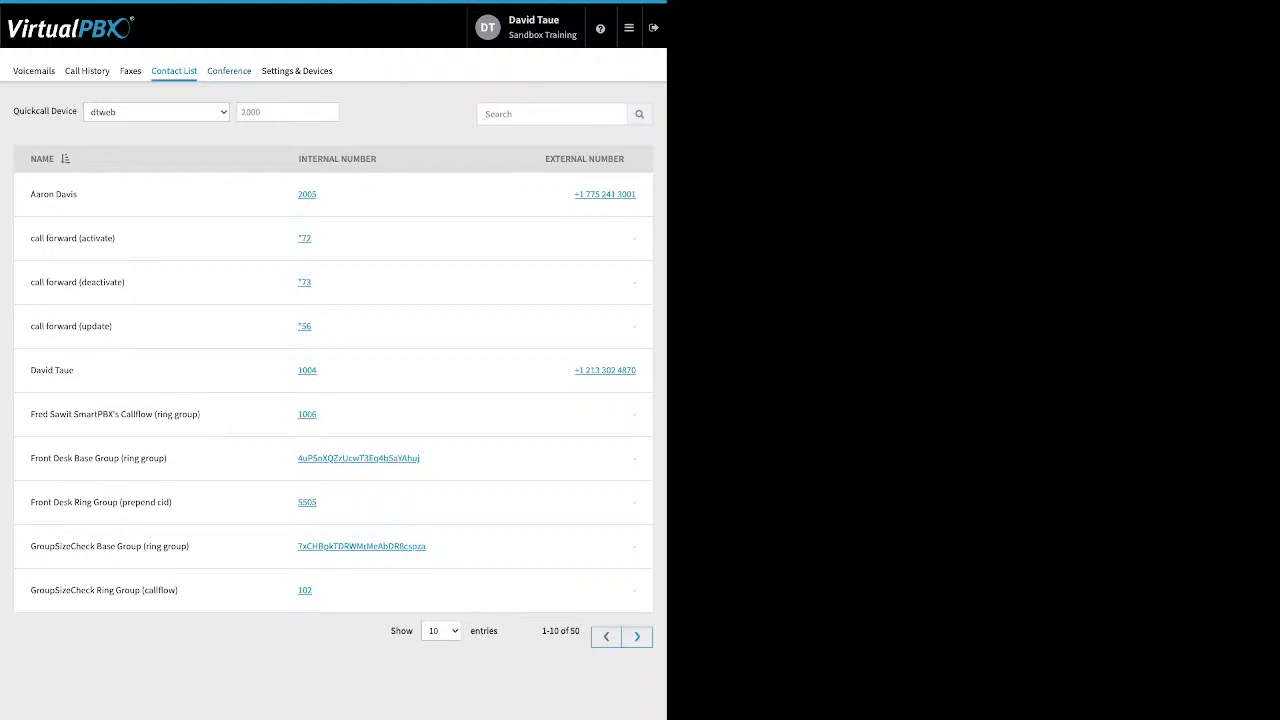
pyautogui.click(229, 71)
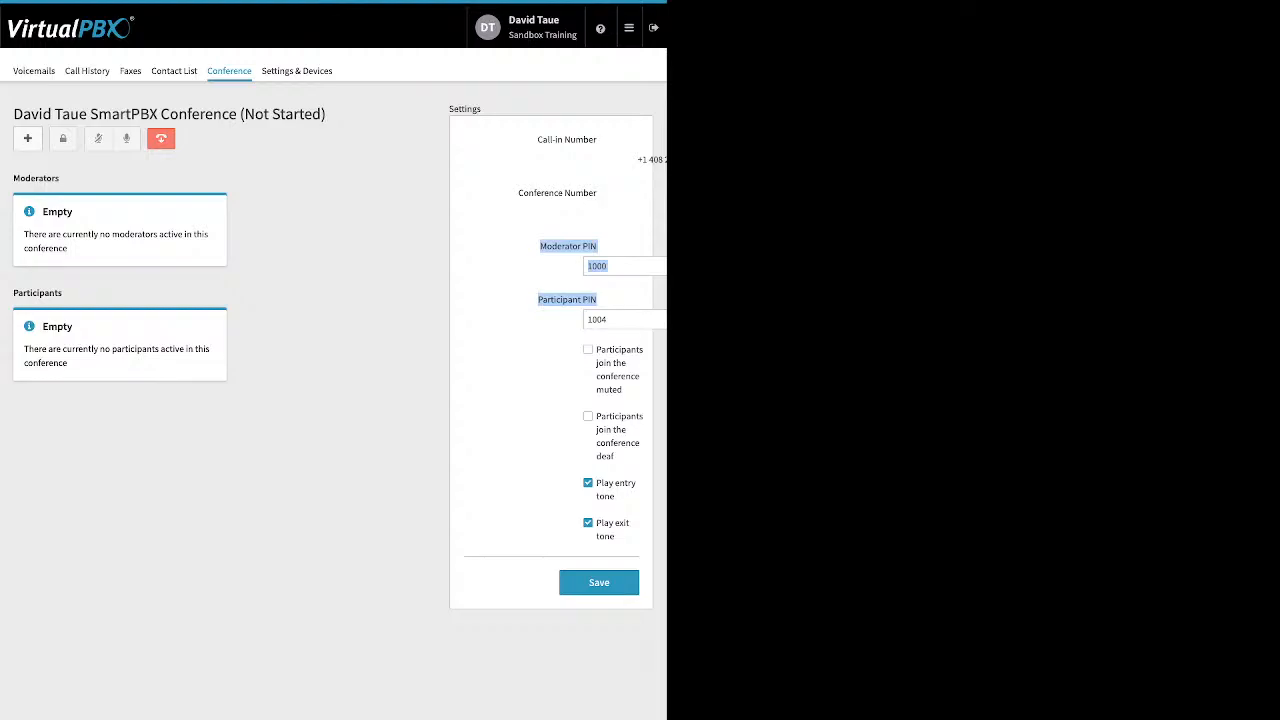
# - Highlight the muted and deaf joining options, then view Settings & Devices
pyautogui.moveTo(598, 349); pyautogui.dragTo(616, 457)
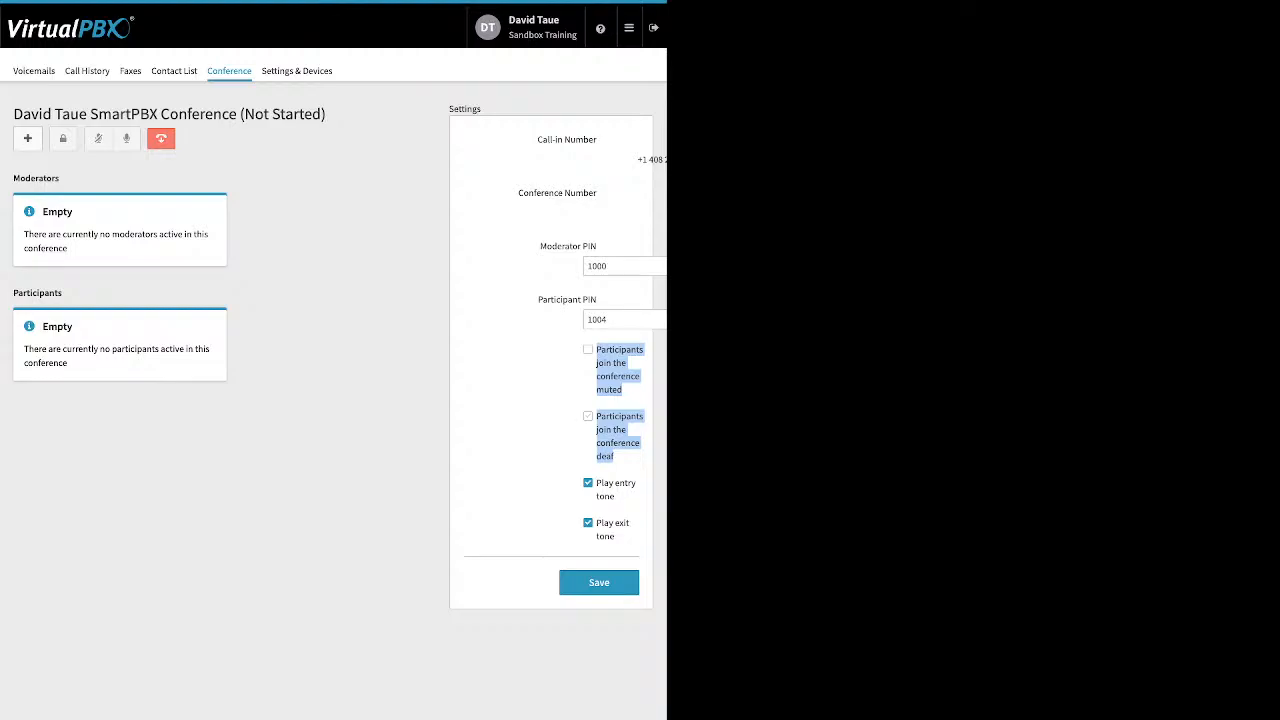
pyautogui.click(616, 460)
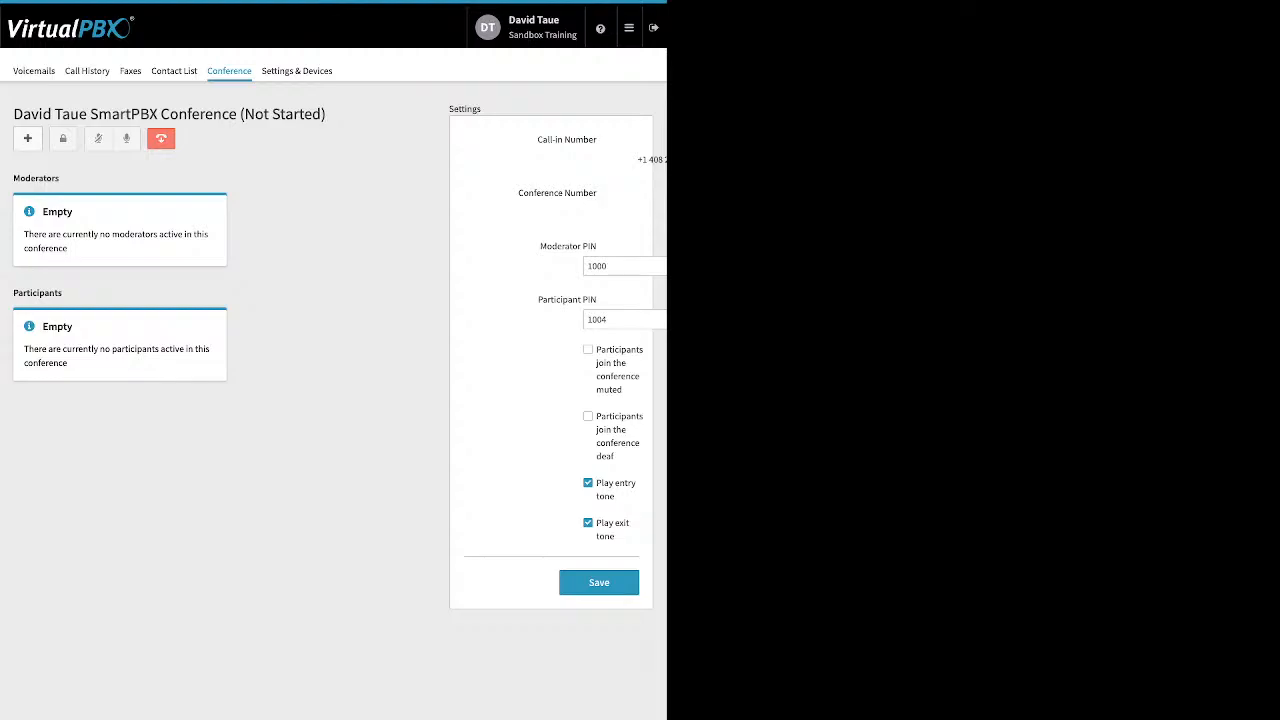
pyautogui.click(297, 71)
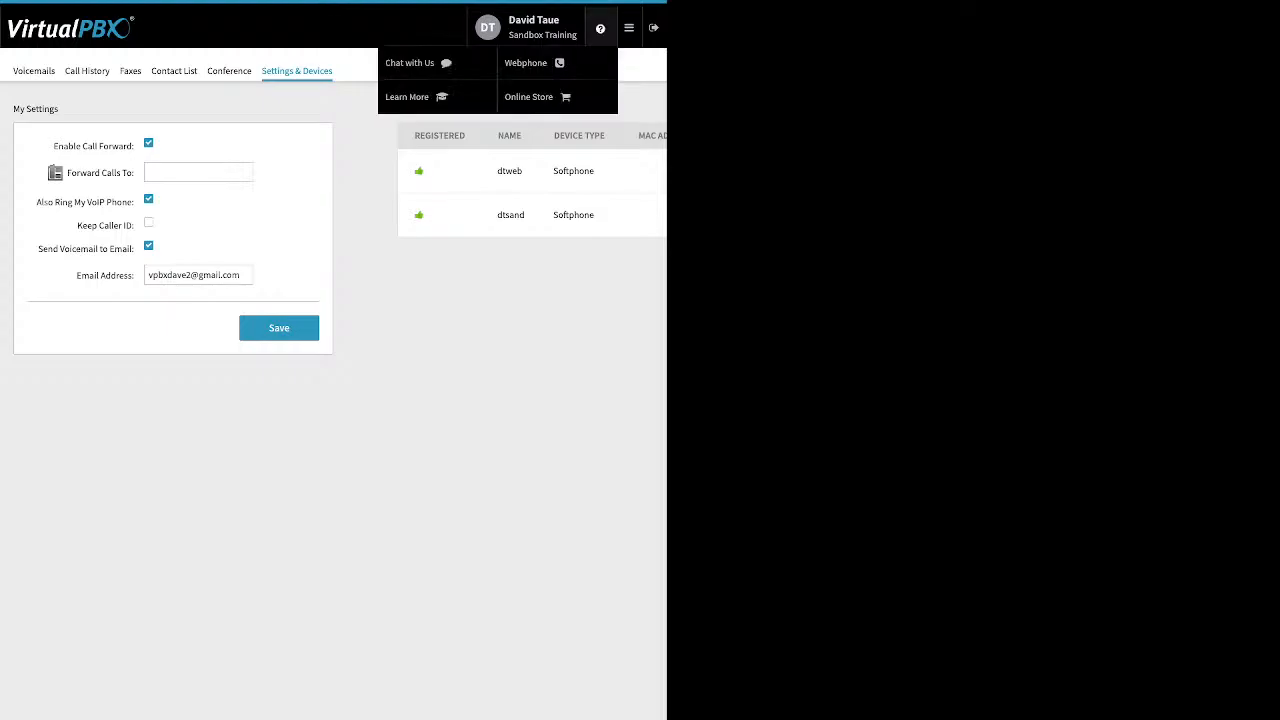
# - Leave the user portal and return to the admin Dashboard
pyautogui.moveTo(629, 28)
pyautogui.click(431, 62)
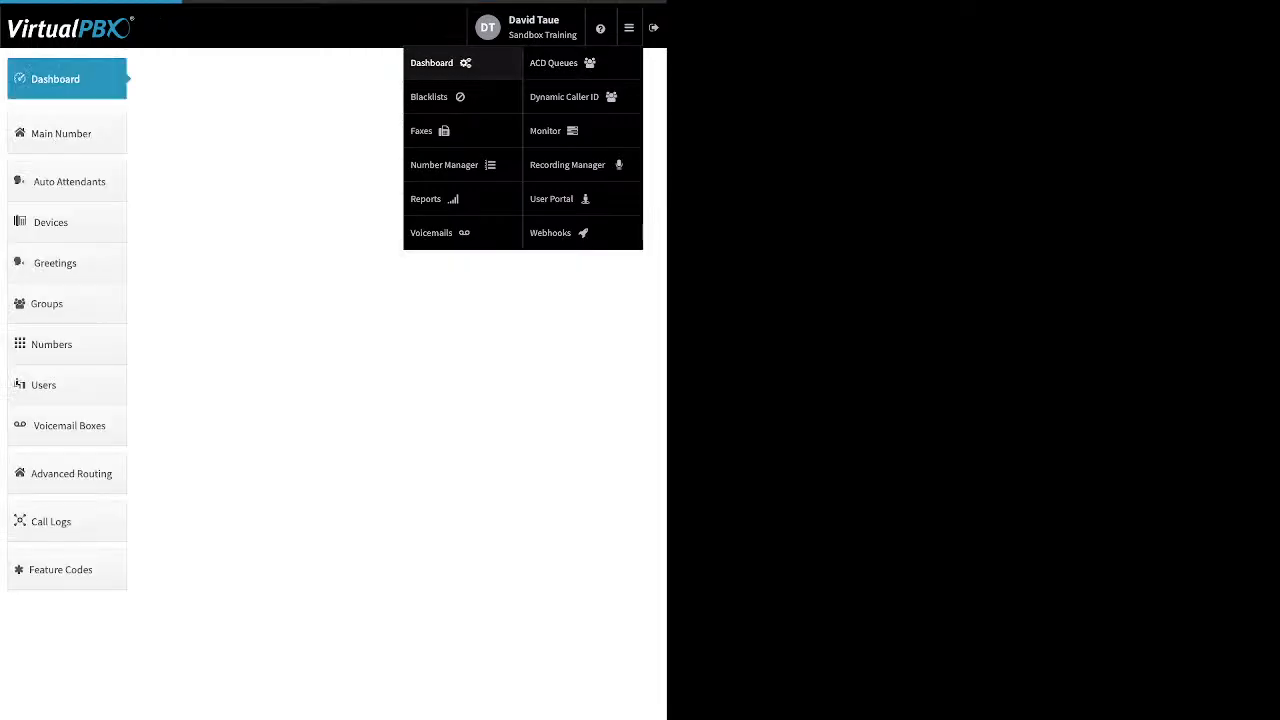